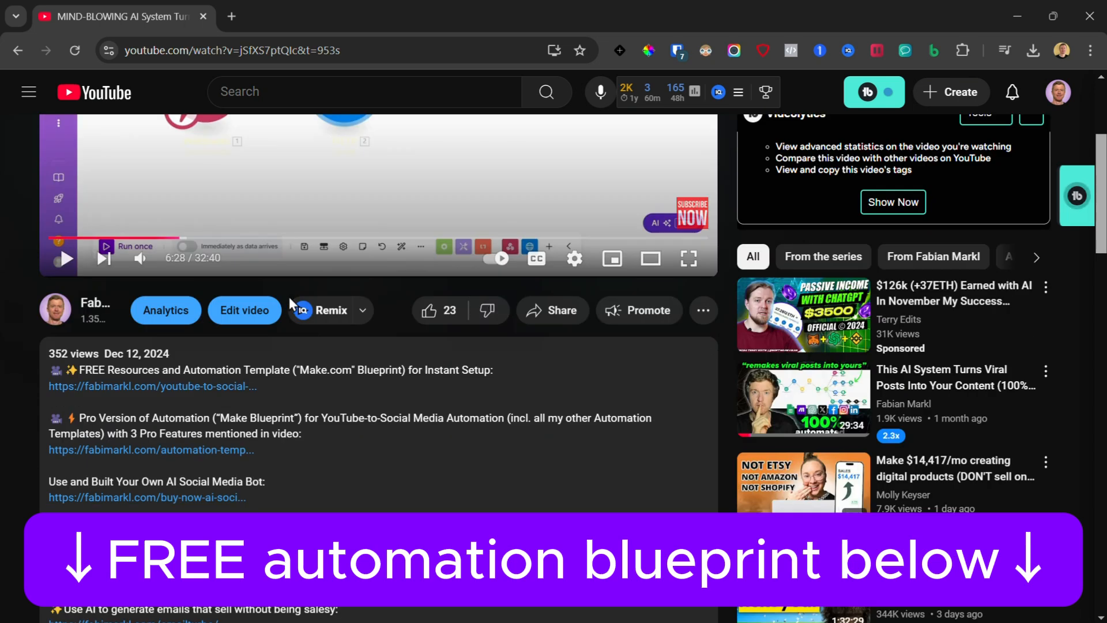
Step: Follow the description's template link and import the downloaded blueprint JSON file into a new Make scenario
{"action": "left_click", "coordinate": [229, 304]}
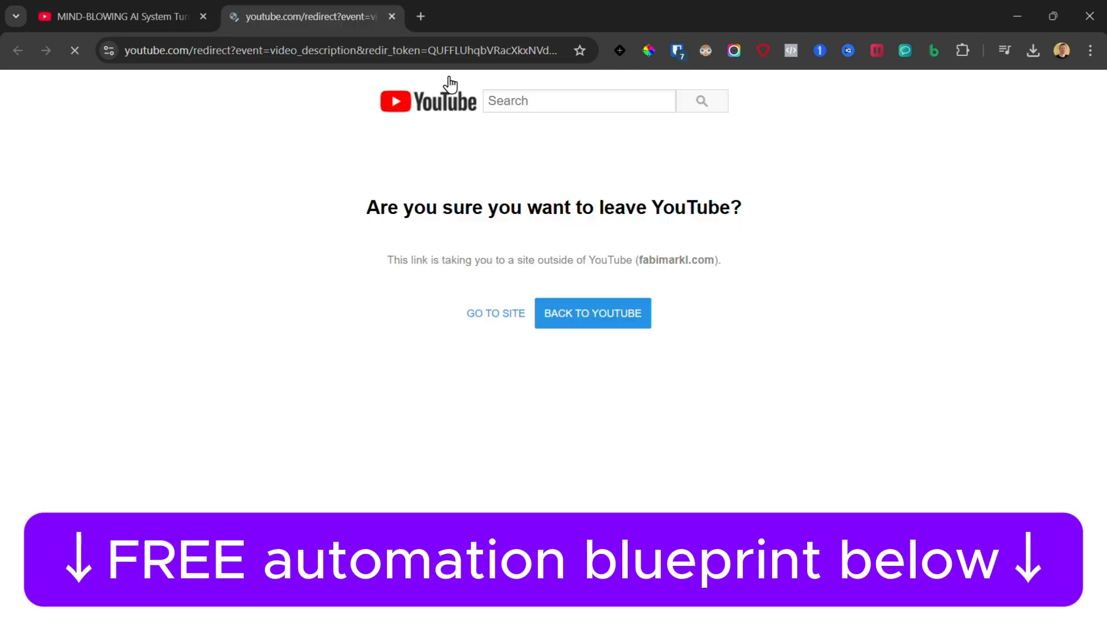
{"action": "left_click", "coordinate": [496, 313]}
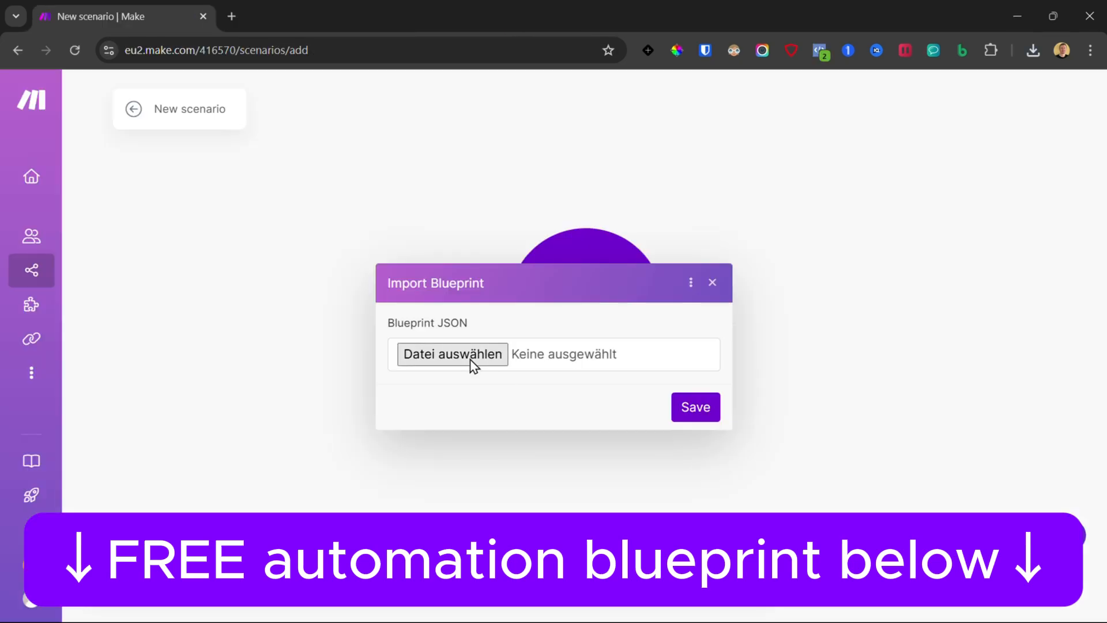
{"action": "left_click", "coordinate": [470, 360]}
{"action": "double_click", "coordinate": [191, 138]}
{"action": "left_click", "coordinate": [688, 414]}
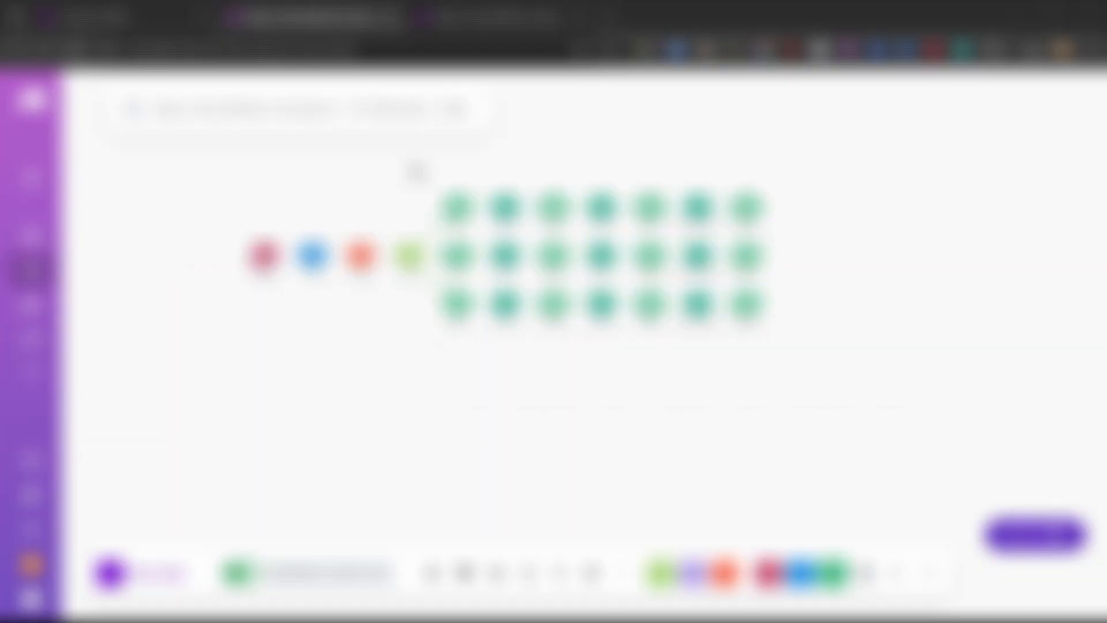
{"action": "scroll", "coordinate": [414, 177], "scroll_direction": "up", "scroll_amount": 5}
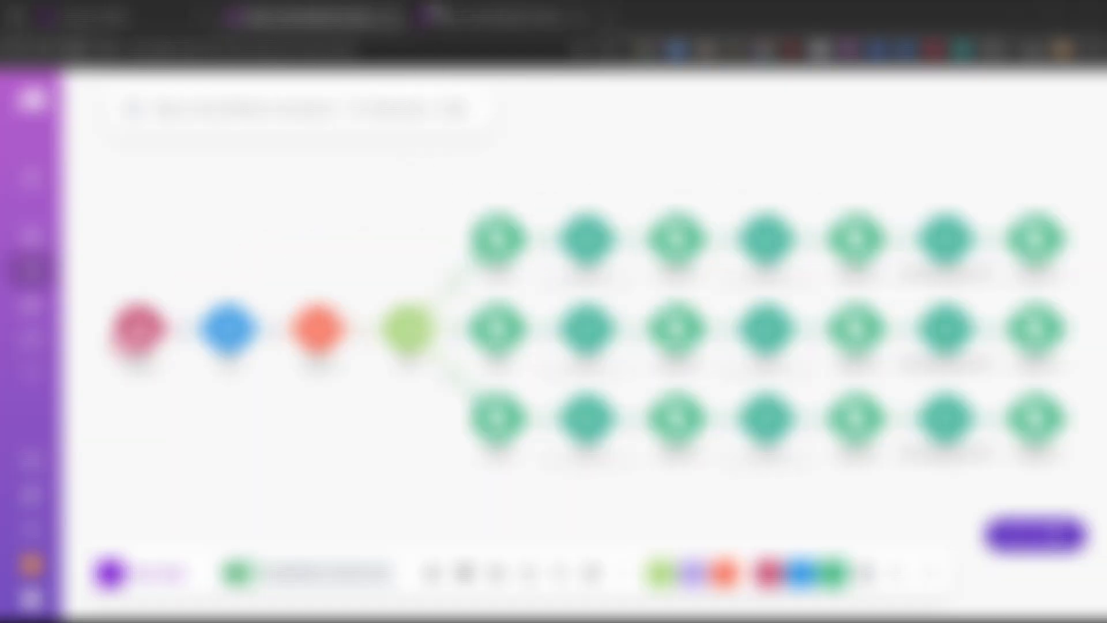
{"action": "key", "text": "ctrl+Tab"}
{"action": "scroll", "coordinate": [423, 223], "scroll_direction": "down", "scroll_amount": 5}
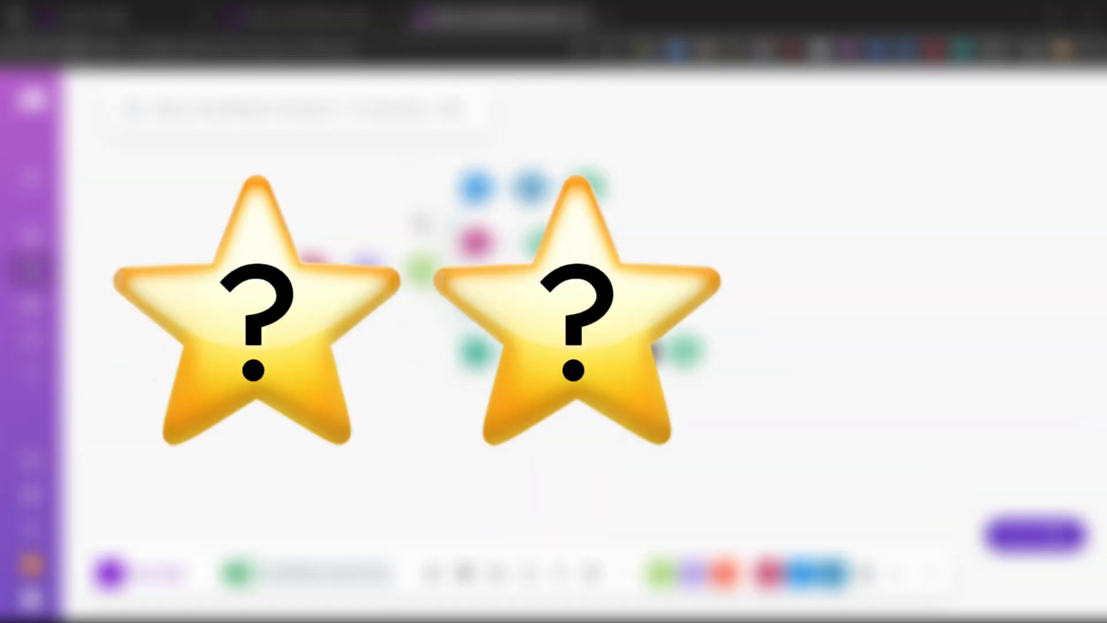
{"action": "scroll", "coordinate": [422, 223], "scroll_direction": "up", "scroll_amount": 5}
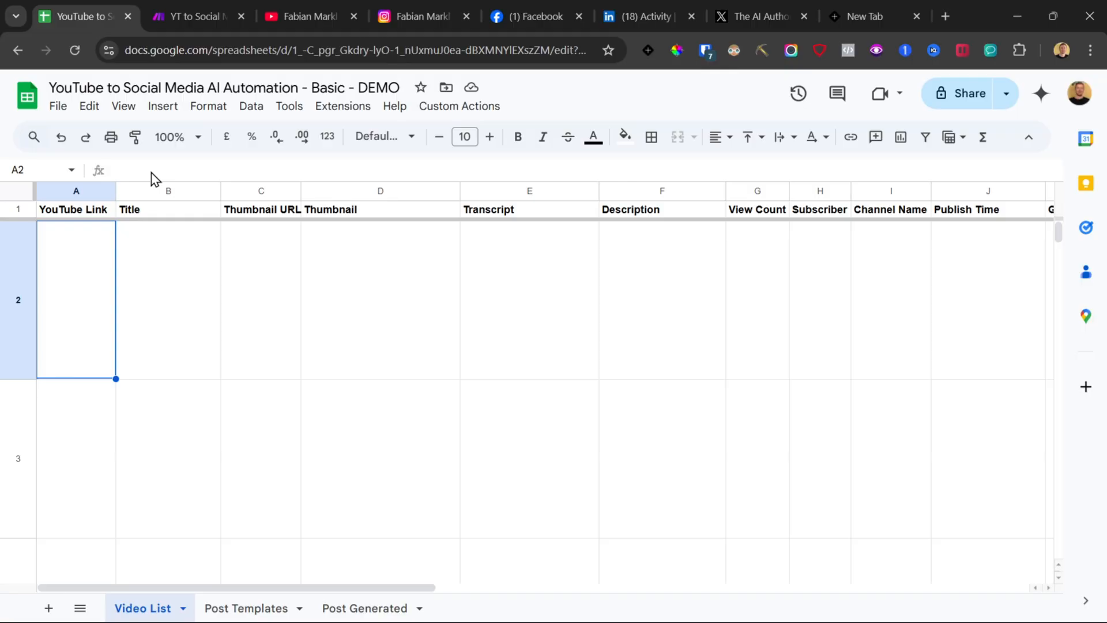
Step: Paste the YouTube video URL into the YouTube Link cell of the first row in the Video List sheet
{"action": "left_click", "coordinate": [304, 6]}
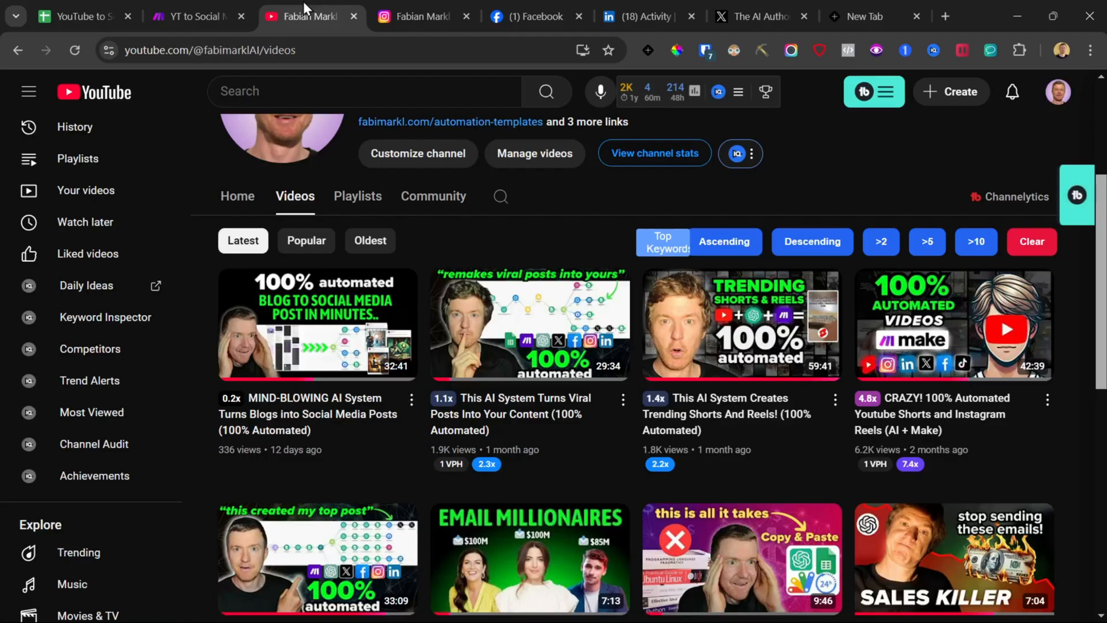
{"action": "left_click", "coordinate": [48, 5]}
{"action": "type", "text": "https://www.youtube.com/watch?v=jSfXS7ptQlc"}
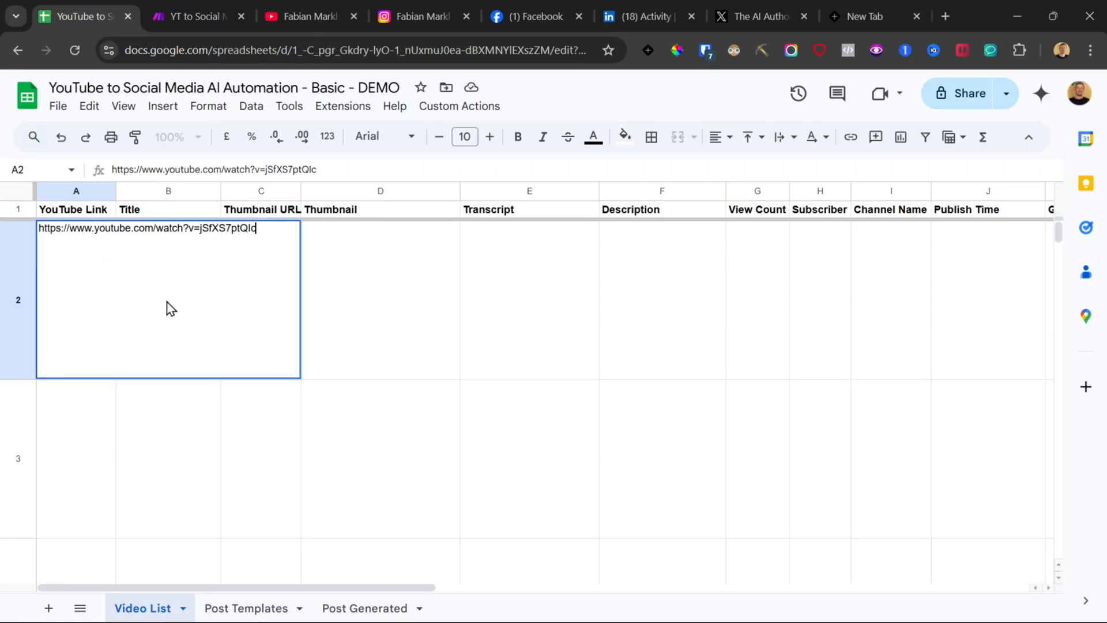
{"action": "left_click", "coordinate": [180, 448]}
{"action": "left_click", "coordinate": [141, 305]}
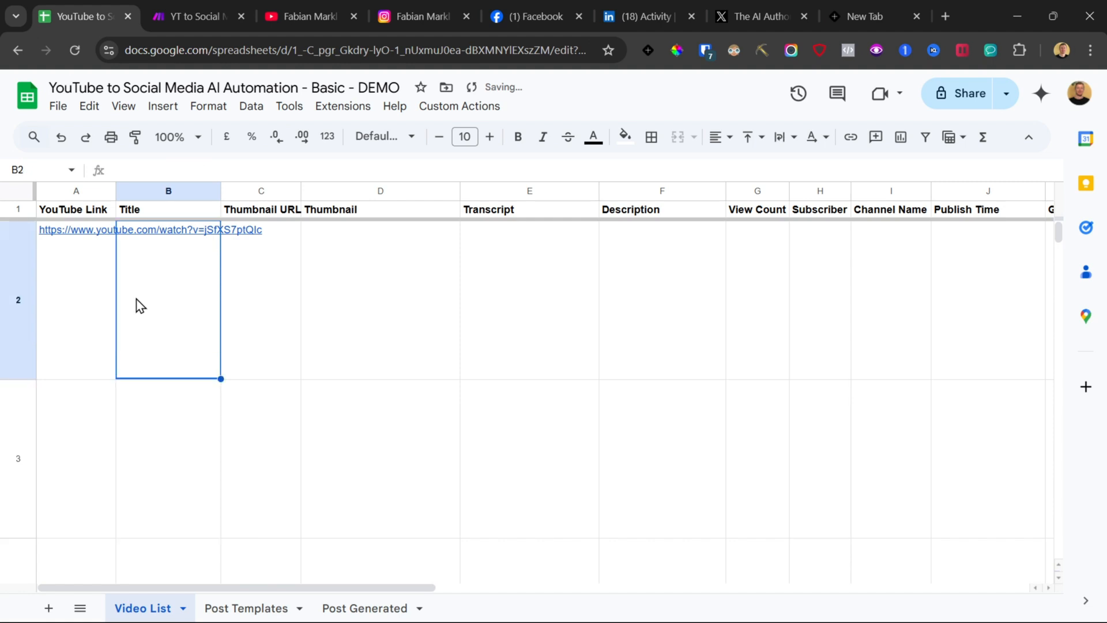
Step: Tick the Generate checkbox for the video's row
{"action": "left_click_drag", "start_coordinate": [140, 305], "coordinate": [823, 304]}
{"action": "scroll", "coordinate": [826, 303], "scroll_direction": "right", "scroll_amount": 4}
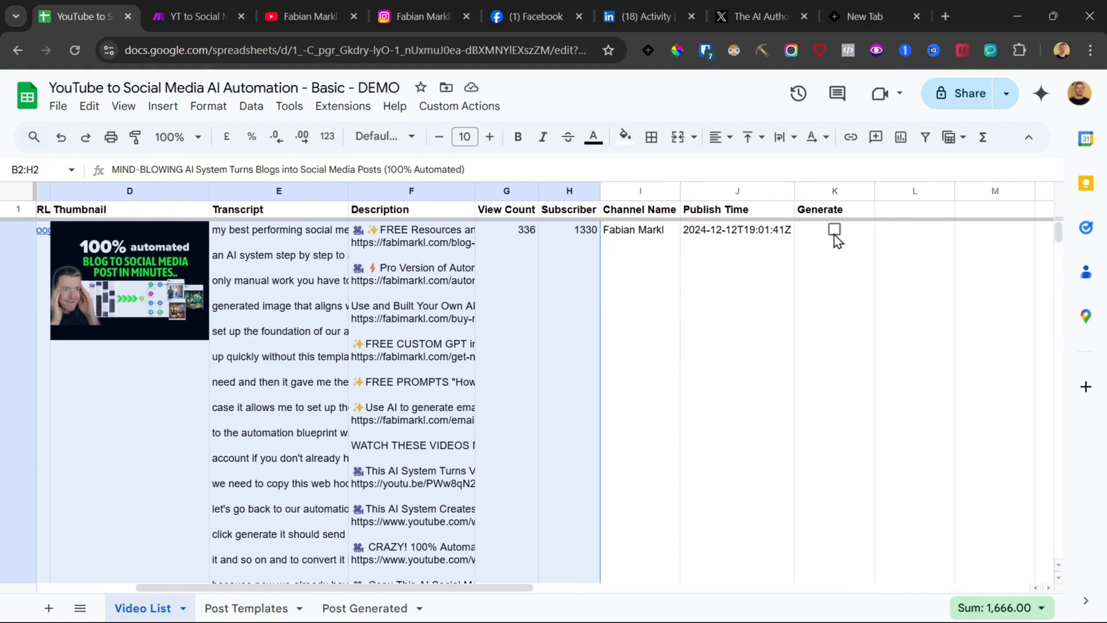
{"action": "left_click", "coordinate": [835, 230]}
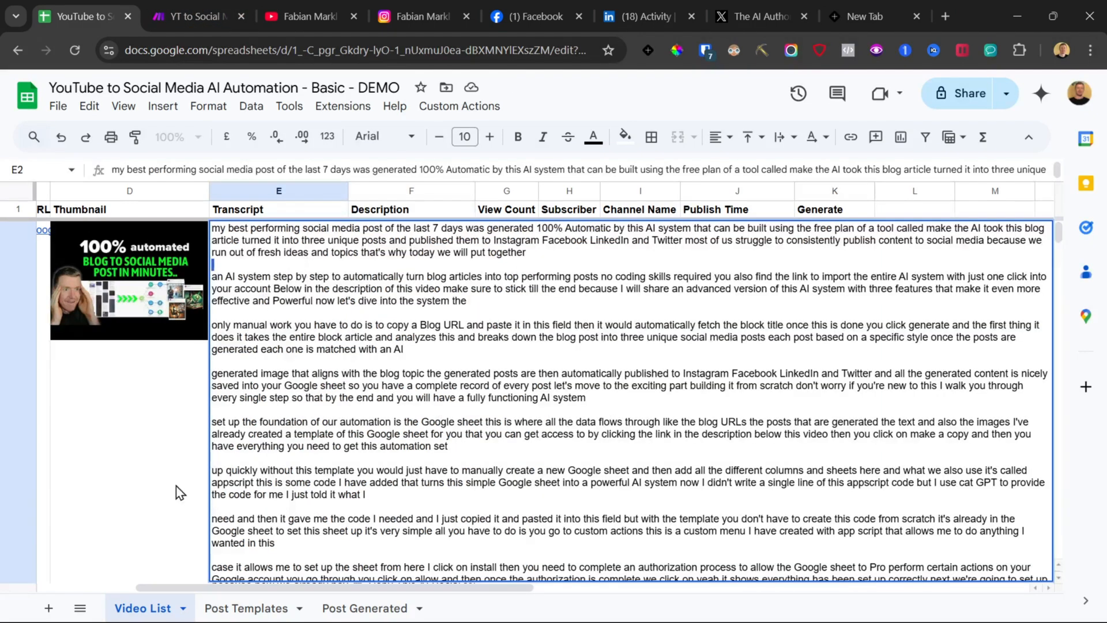
Step: Review the running scenario and the generated posts with their images in the Post Generated sheet
{"action": "left_click", "coordinate": [188, 16]}
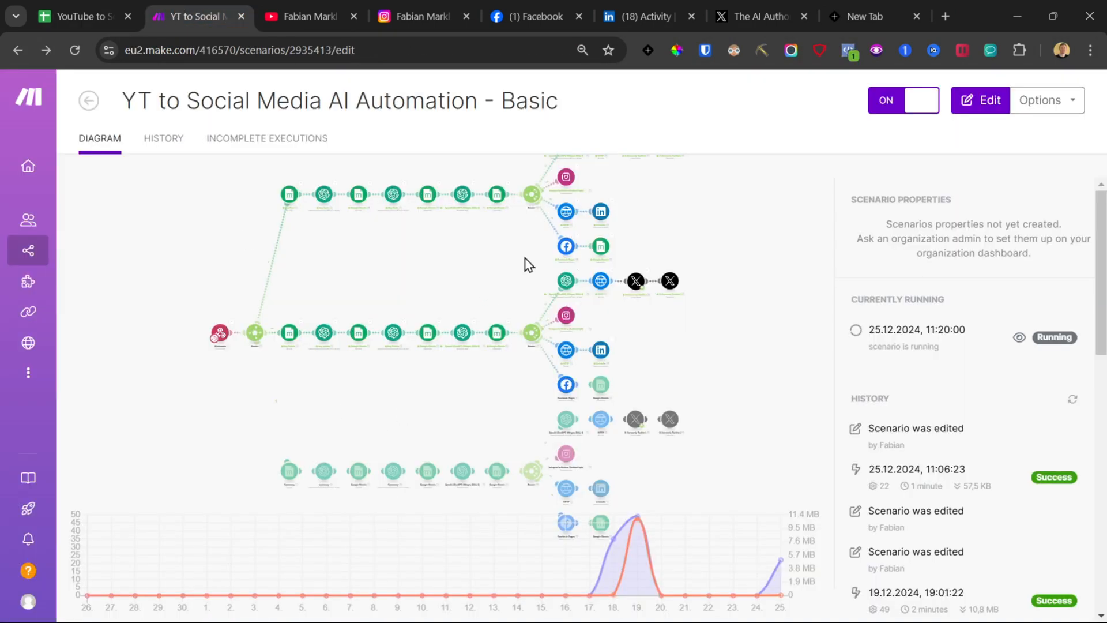
{"action": "left_click", "coordinate": [75, 16]}
{"action": "scroll", "coordinate": [534, 375], "scroll_direction": "down", "scroll_amount": 10}
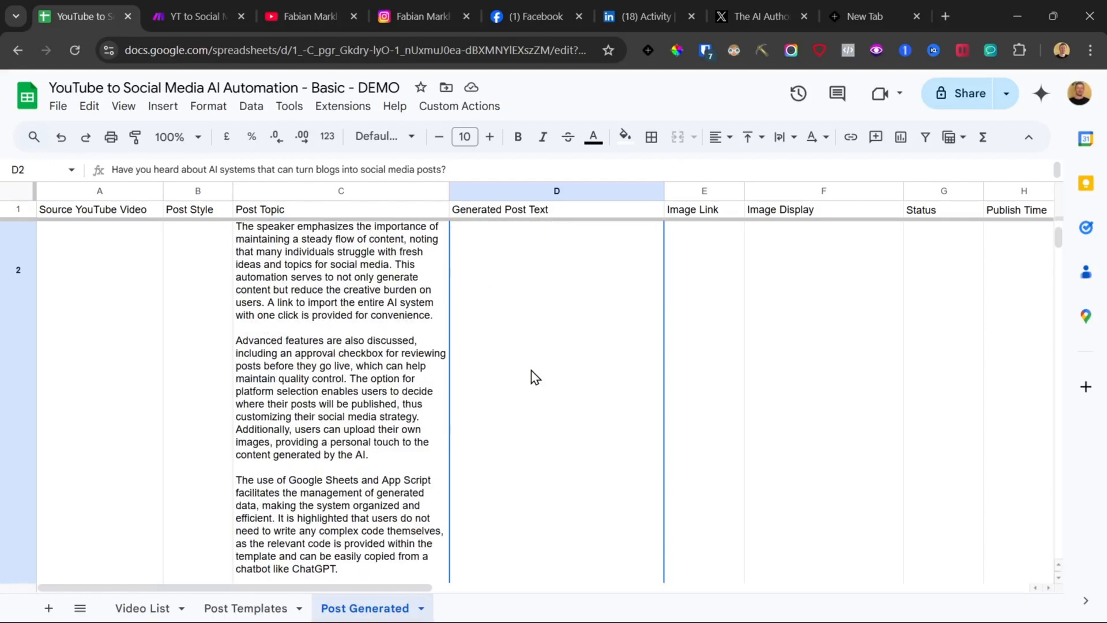
{"action": "scroll", "coordinate": [534, 375], "scroll_direction": "down", "scroll_amount": 5}
{"action": "left_click", "coordinate": [535, 376]}
{"action": "scroll", "coordinate": [534, 377], "scroll_direction": "down", "scroll_amount": 5}
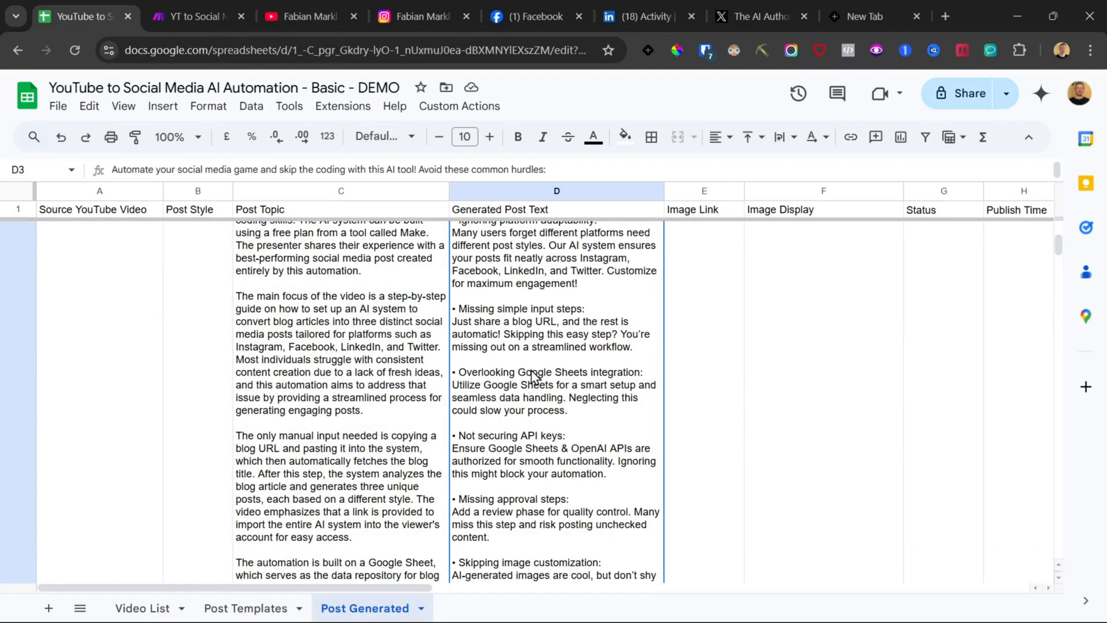
{"action": "scroll", "coordinate": [534, 375], "scroll_direction": "down", "scroll_amount": 10}
{"action": "left_click", "coordinate": [767, 341]}
{"action": "scroll", "coordinate": [786, 379], "scroll_direction": "up", "scroll_amount": 15}
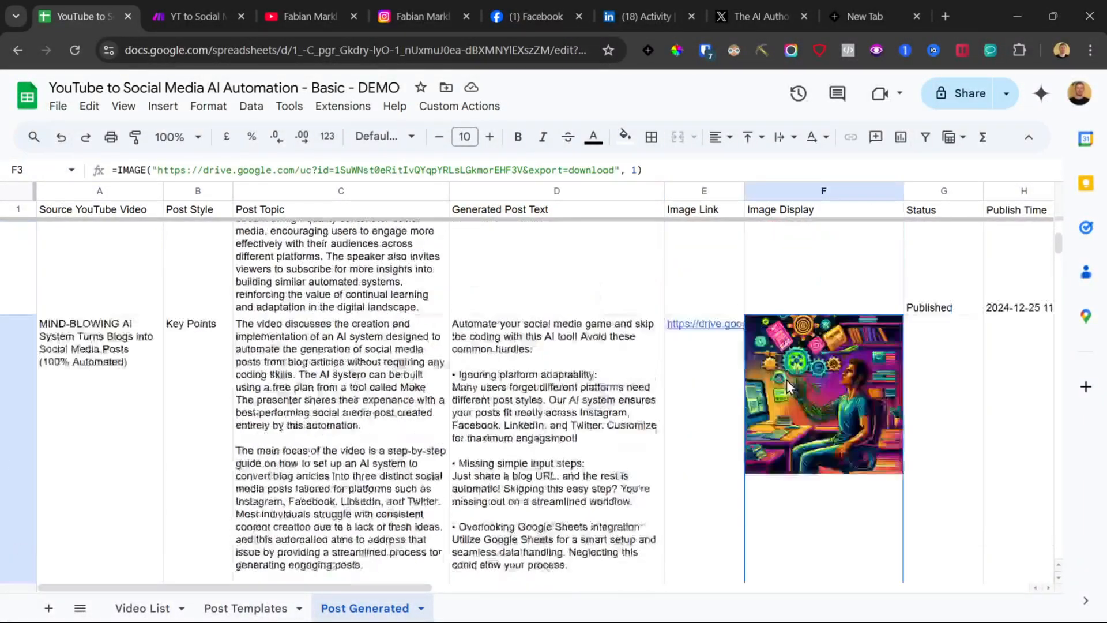
{"action": "scroll", "coordinate": [787, 380], "scroll_direction": "up", "scroll_amount": 10}
{"action": "left_click", "coordinate": [789, 392]}
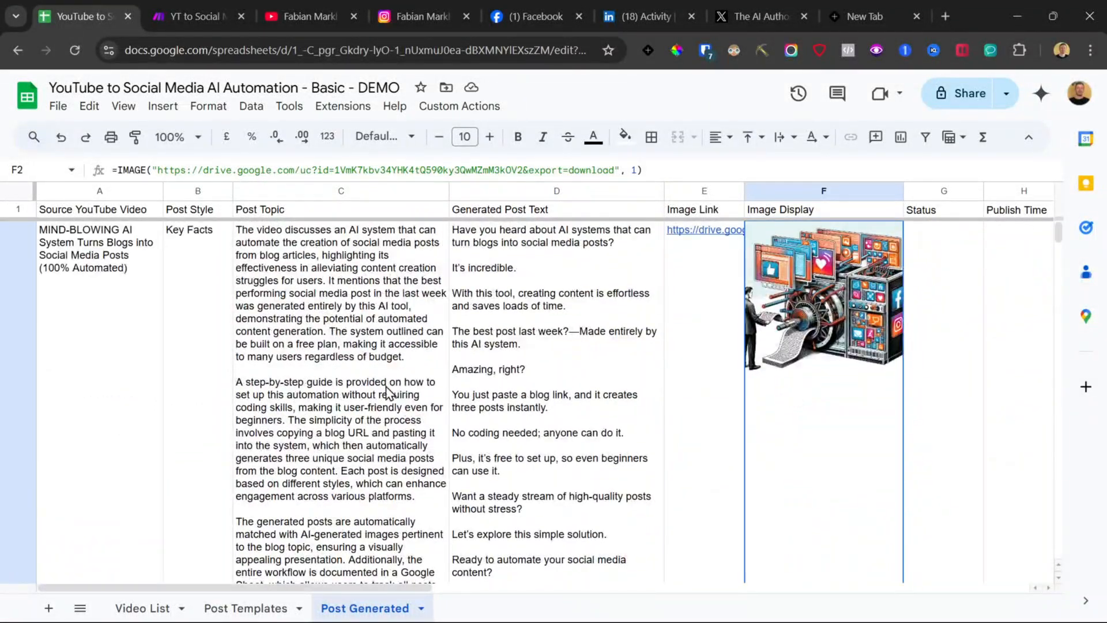
{"action": "scroll", "coordinate": [405, 402], "scroll_direction": "down", "scroll_amount": 5}
Step: Browse the post style examples in the Post Templates sheet
{"action": "left_click", "coordinate": [262, 608]}
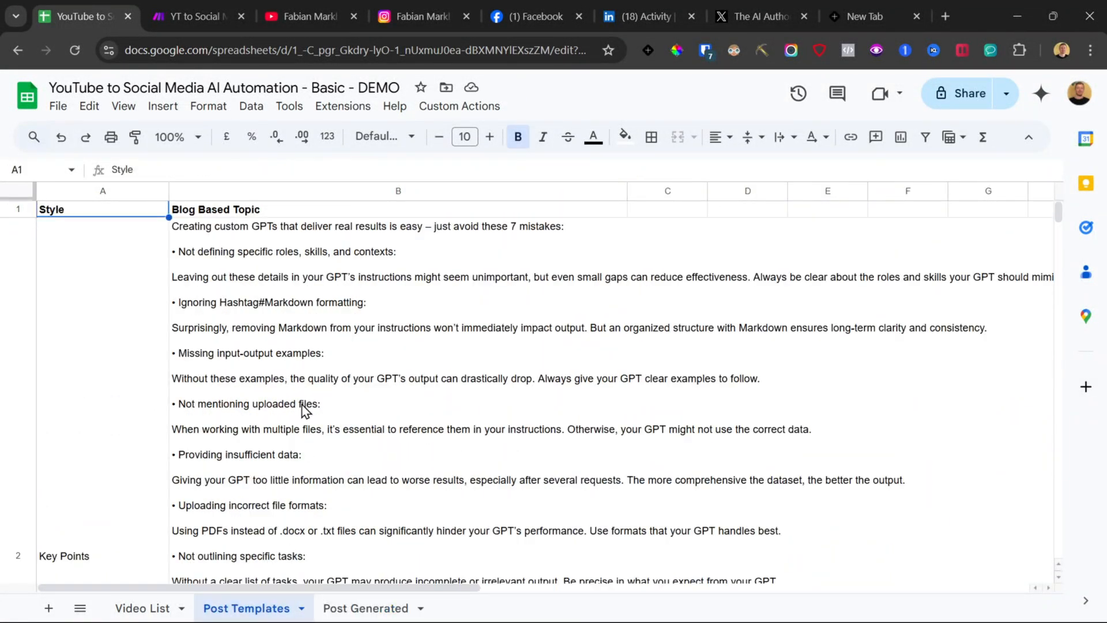
{"action": "scroll", "coordinate": [275, 364], "scroll_direction": "down", "scroll_amount": 15}
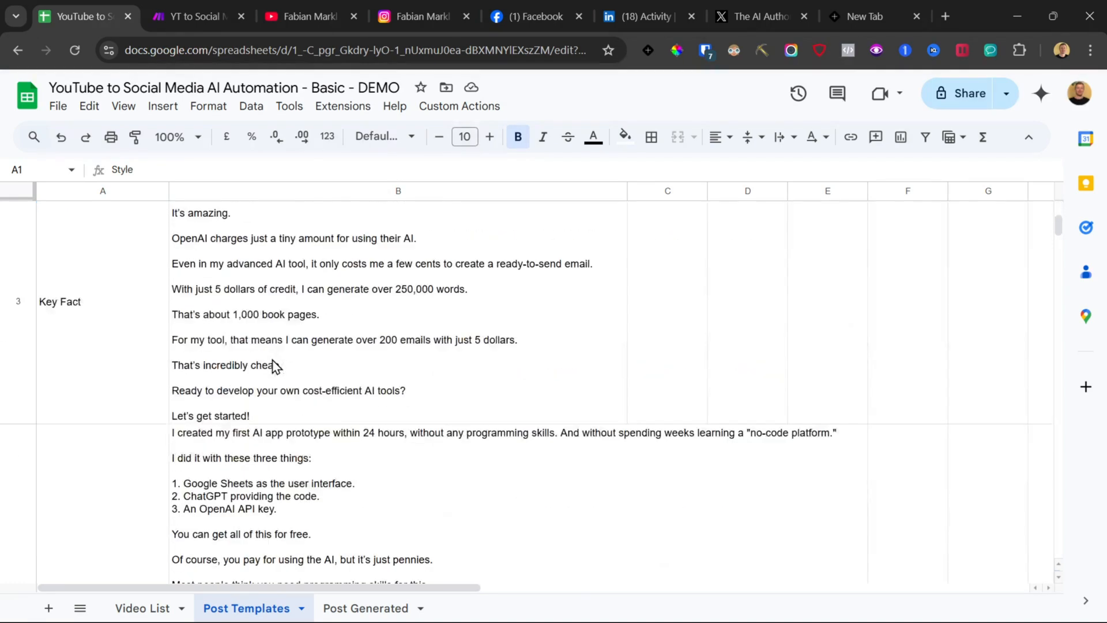
{"action": "scroll", "coordinate": [275, 364], "scroll_direction": "up", "scroll_amount": 8}
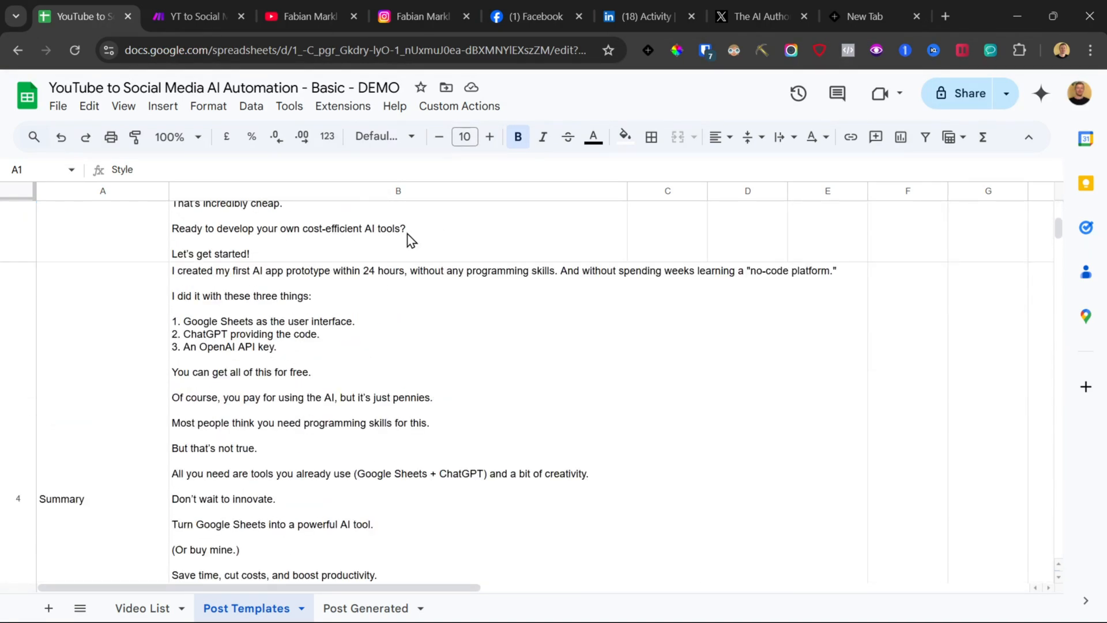
{"action": "scroll", "coordinate": [267, 408], "scroll_direction": "up", "scroll_amount": 10}
{"action": "scroll", "coordinate": [263, 369], "scroll_direction": "down", "scroll_amount": 15}
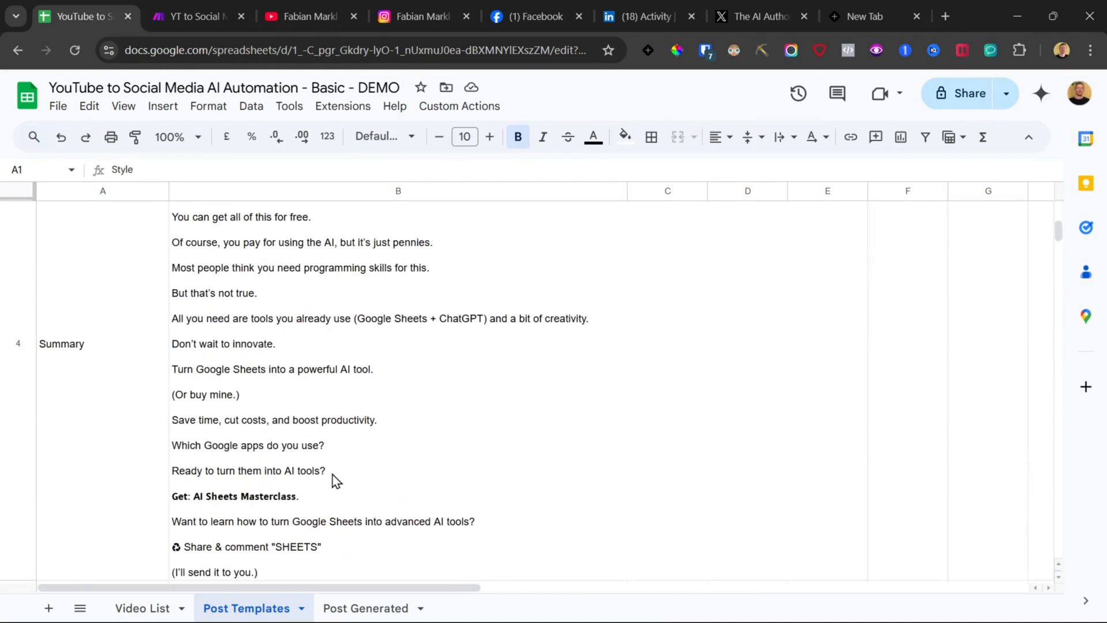
Step: Look over the scenario's router branches for each social media platform
{"action": "left_click", "coordinate": [365, 608]}
{"action": "scroll", "coordinate": [673, 335], "scroll_direction": "down", "scroll_amount": 10}
{"action": "key", "text": "ctrl+Tab"}
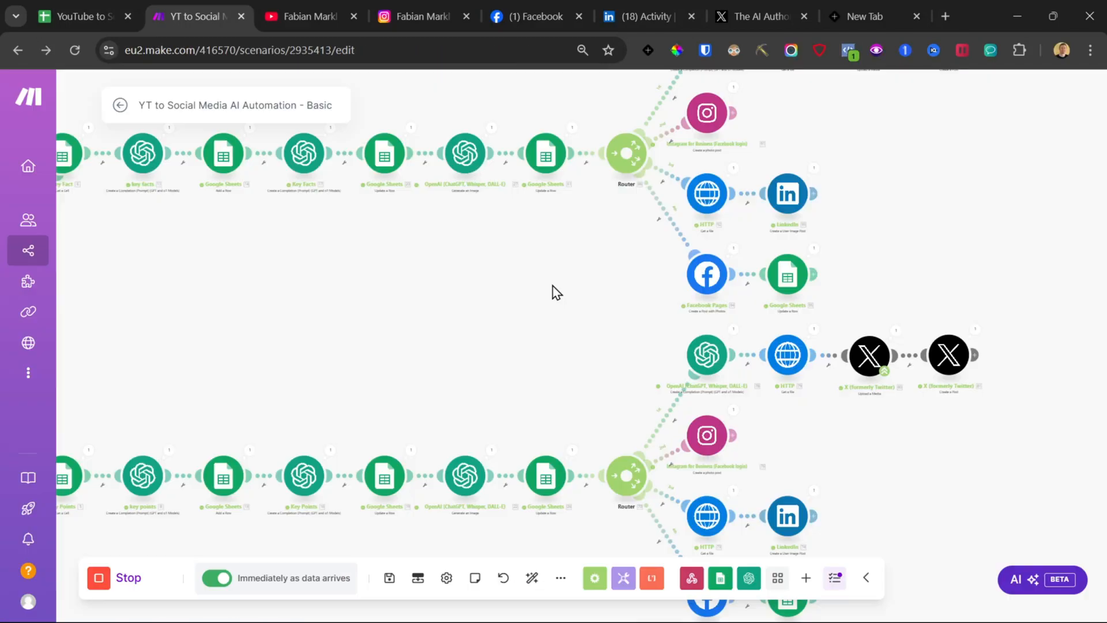
{"action": "scroll", "coordinate": [555, 291], "scroll_direction": "down", "scroll_amount": 5}
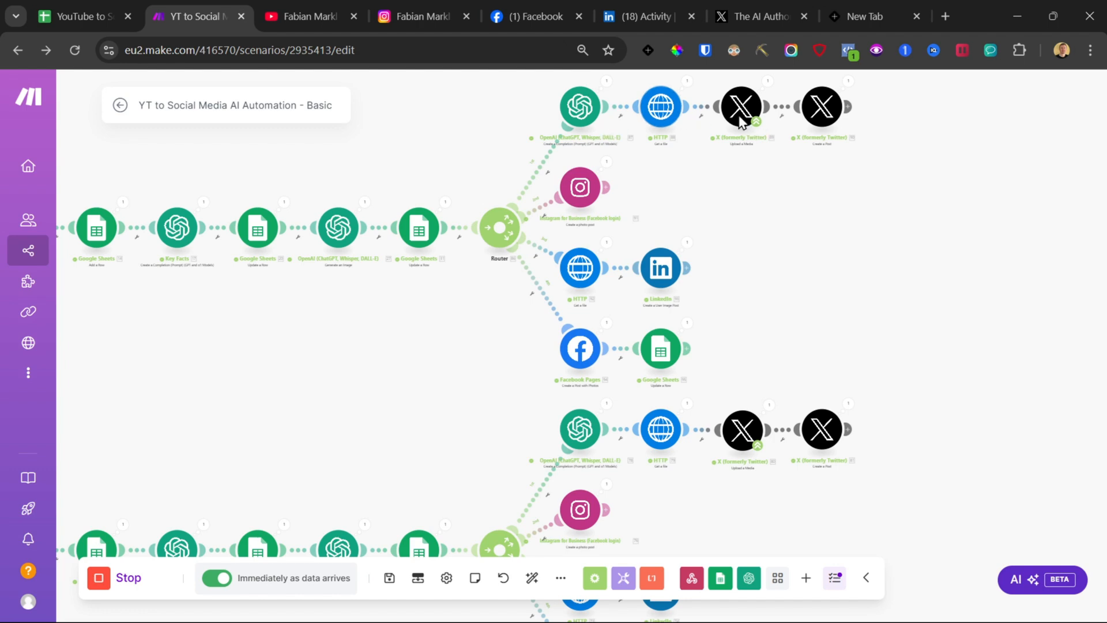
Step: Reload the Instagram profile to inspect the published posts
{"action": "left_click", "coordinate": [407, 13]}
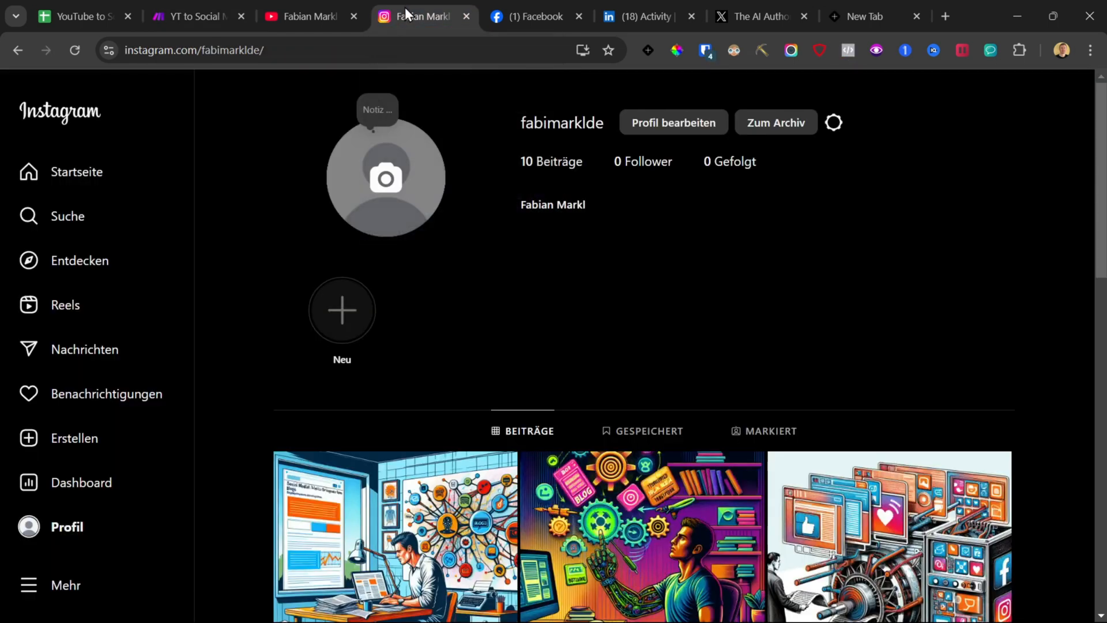
{"action": "left_click", "coordinate": [75, 50]}
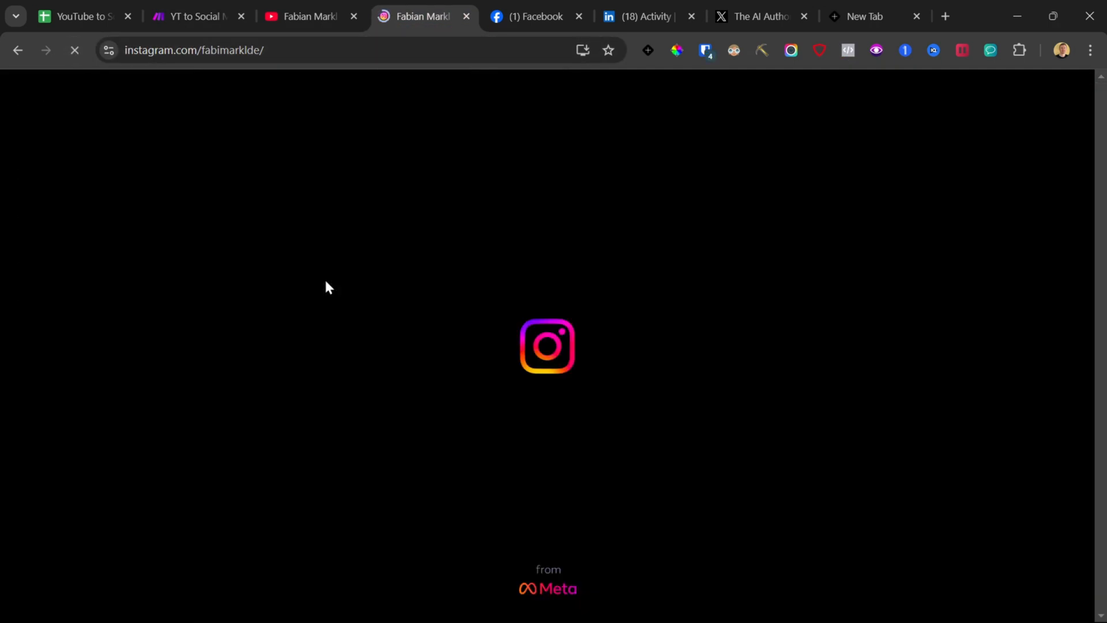
{"action": "scroll", "coordinate": [438, 311], "scroll_direction": "down", "scroll_amount": 4}
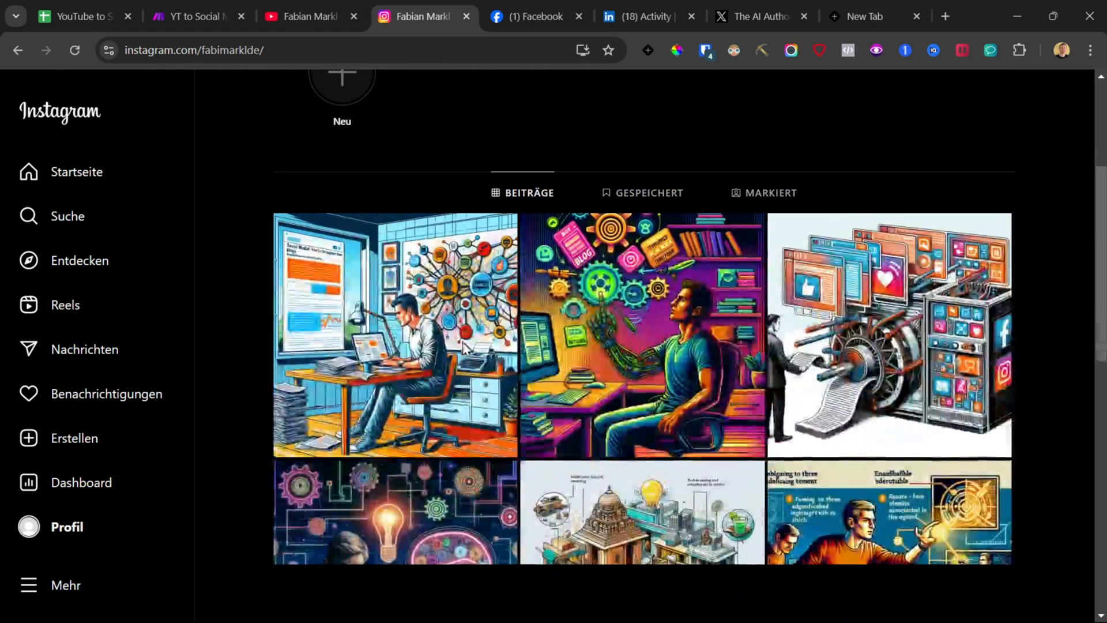
Step: Check the published posts across the Facebook, LinkedIn and X tabs
{"action": "left_click", "coordinate": [75, 16]}
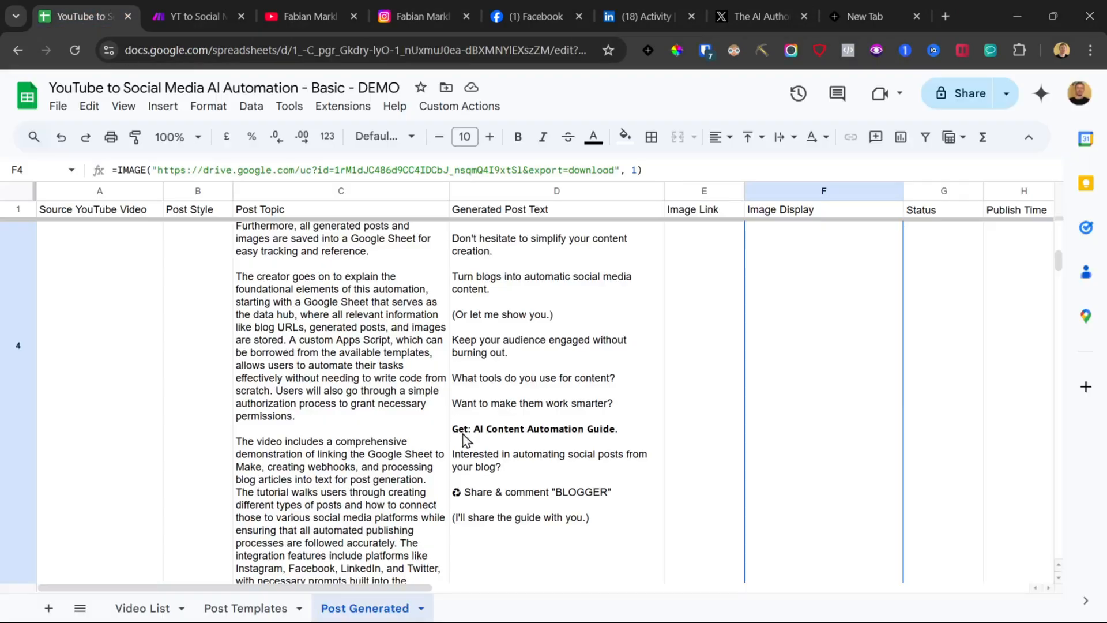
{"action": "scroll", "coordinate": [466, 440], "scroll_direction": "up", "scroll_amount": 10}
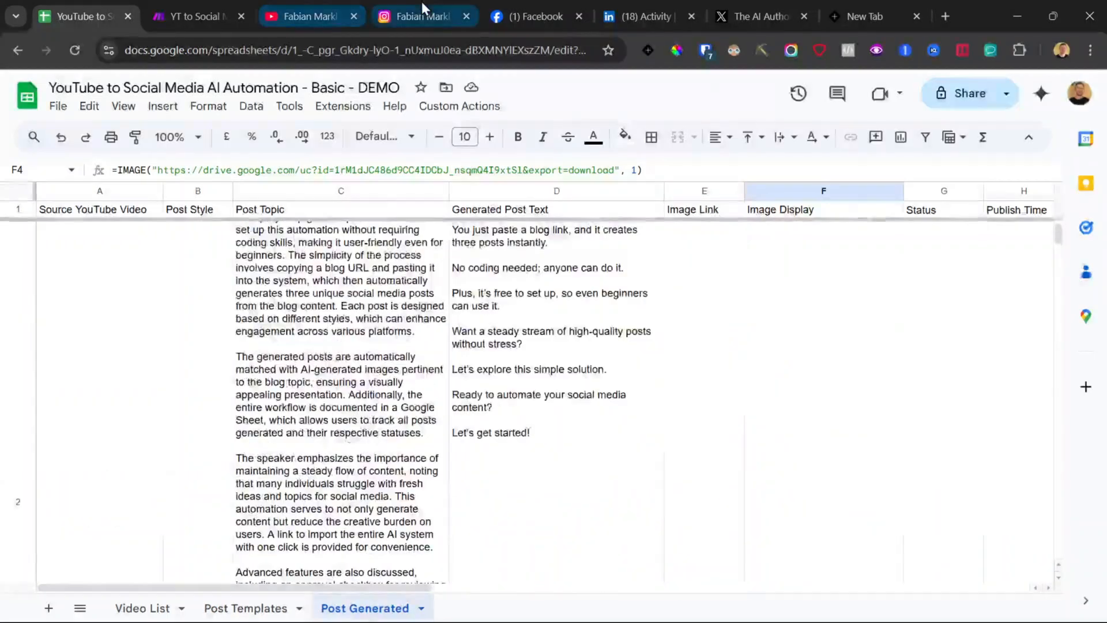
{"action": "left_click", "coordinate": [424, 16]}
{"action": "left_click", "coordinate": [505, 16]}
{"action": "scroll", "coordinate": [594, 306], "scroll_direction": "up", "scroll_amount": 4}
{"action": "left_click", "coordinate": [646, 16]}
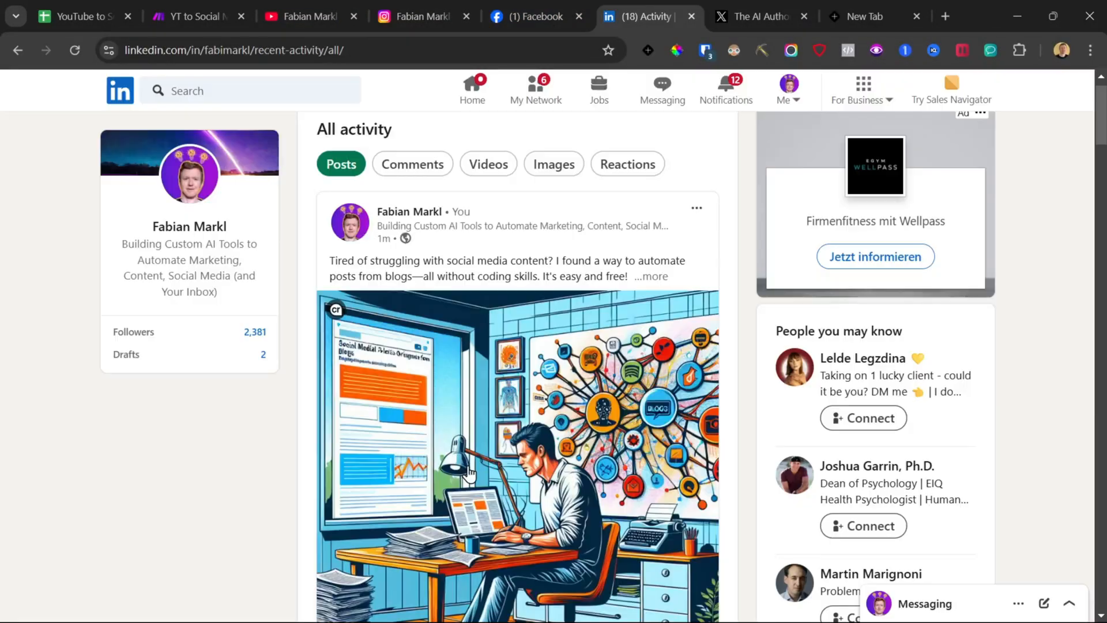
{"action": "scroll", "coordinate": [469, 474], "scroll_direction": "down", "scroll_amount": 15}
{"action": "left_click", "coordinate": [762, 17]}
{"action": "scroll", "coordinate": [362, 250], "scroll_direction": "down", "scroll_amount": 10}
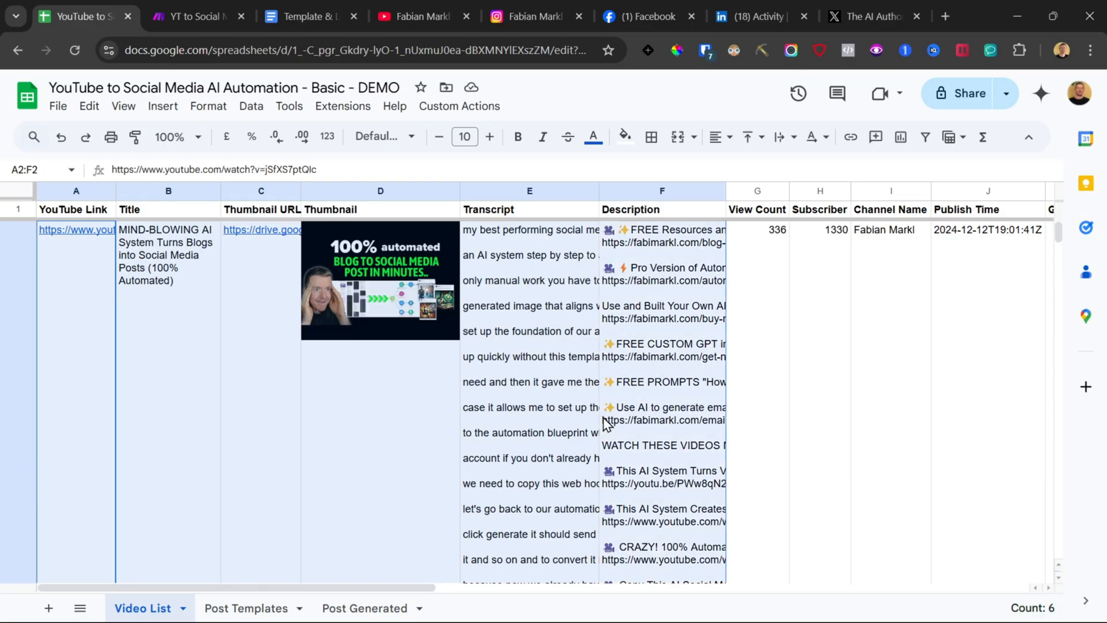
Step: Examine the fetched video data row in Video List and the generated post row in Post Generated
{"action": "left_click", "coordinate": [238, 474]}
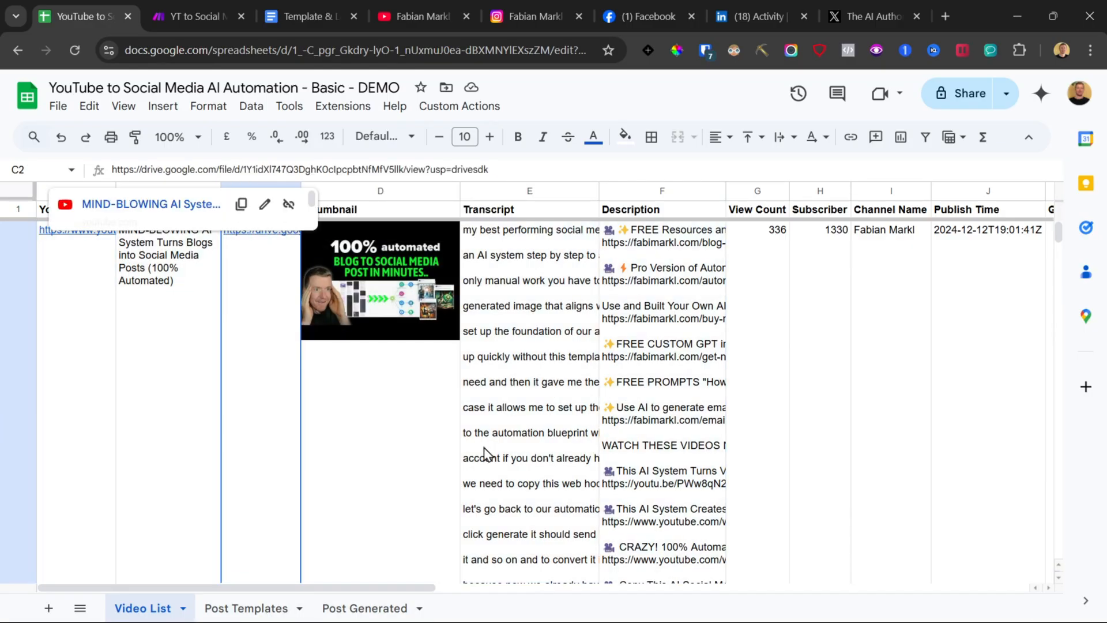
{"action": "left_click_drag", "start_coordinate": [988, 404], "coordinate": [150, 400]}
{"action": "left_click", "coordinate": [171, 271]}
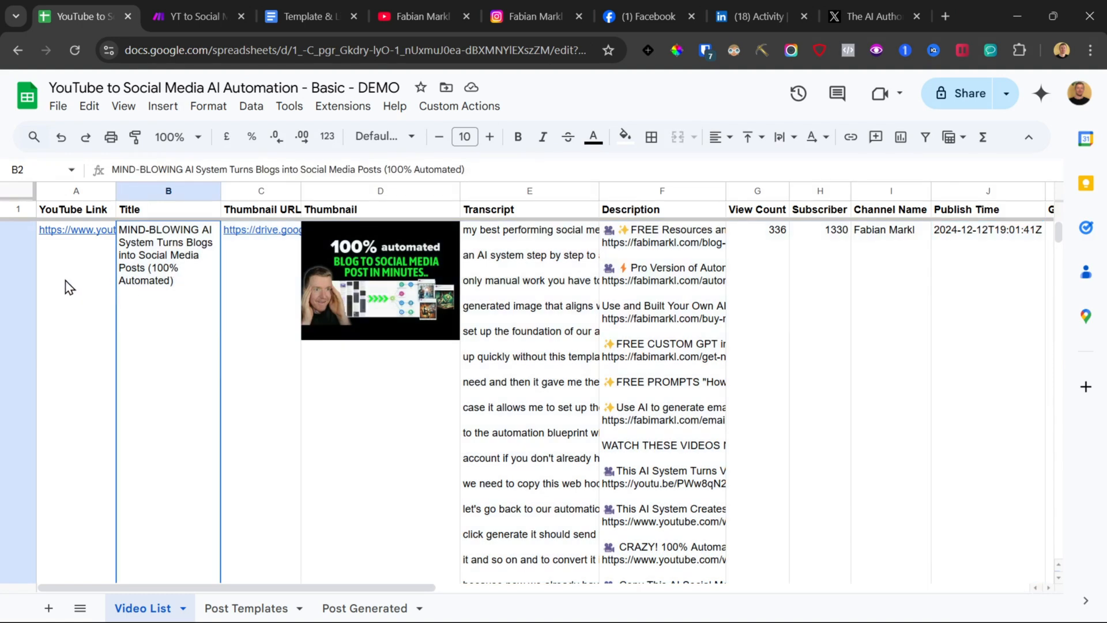
{"action": "left_click_drag", "start_coordinate": [69, 287], "coordinate": [342, 323]}
{"action": "left_click_drag", "start_coordinate": [419, 330], "coordinate": [954, 315]}
{"action": "left_click", "coordinate": [364, 608]}
{"action": "left_click_drag", "start_coordinate": [143, 329], "coordinate": [882, 326]}
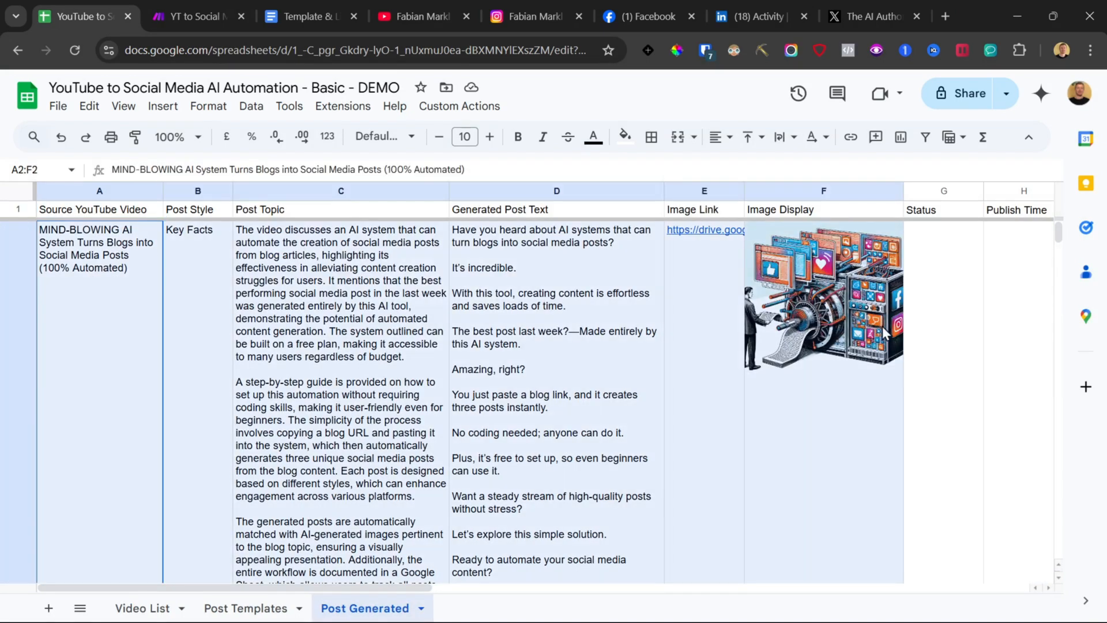
{"action": "scroll", "coordinate": [818, 469], "scroll_direction": "down", "scroll_amount": 5}
Step: Scroll through the Template & Links document to its templates section
{"action": "left_click", "coordinate": [323, 11]}
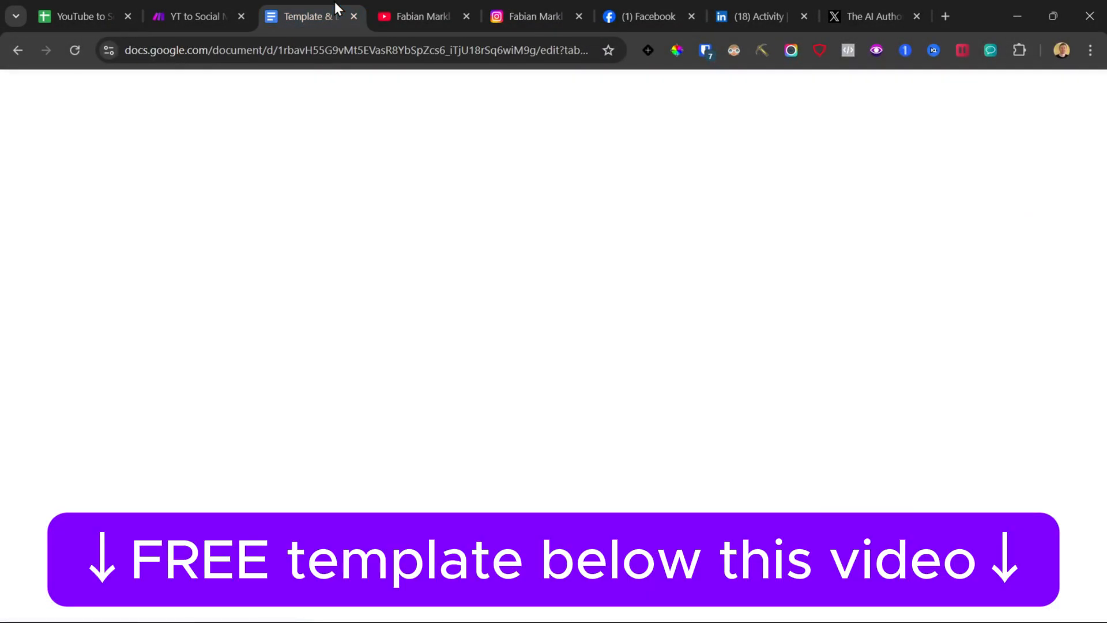
{"action": "scroll", "coordinate": [280, 394], "scroll_direction": "down", "scroll_amount": 7}
{"action": "scroll", "coordinate": [281, 392], "scroll_direction": "down", "scroll_amount": 8}
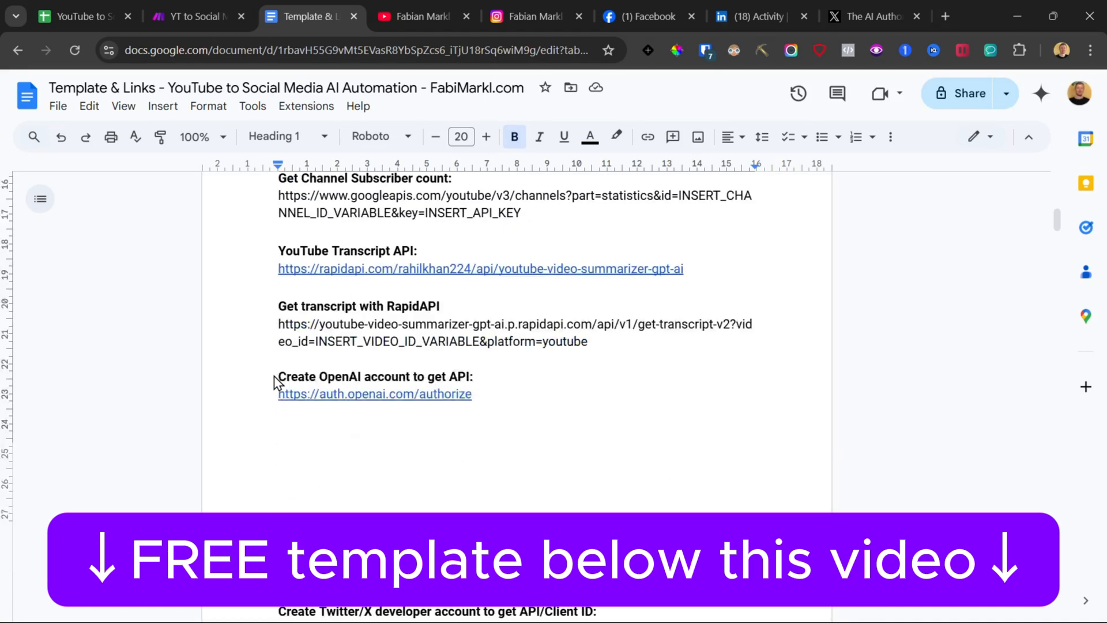
{"action": "scroll", "coordinate": [275, 384], "scroll_direction": "down", "scroll_amount": 2}
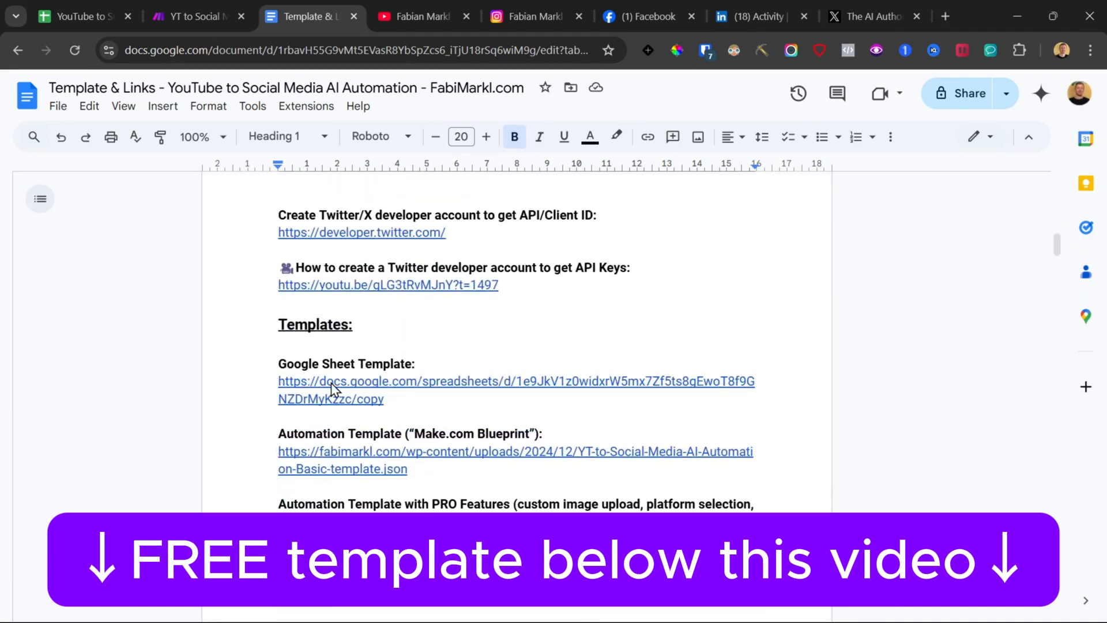
Step: Make a copy of the Google Sheet template and browse its Video List, Post Templates and Post Generated tabs
{"action": "mouse_move", "coordinate": [334, 388]}
{"action": "left_click", "coordinate": [353, 421]}
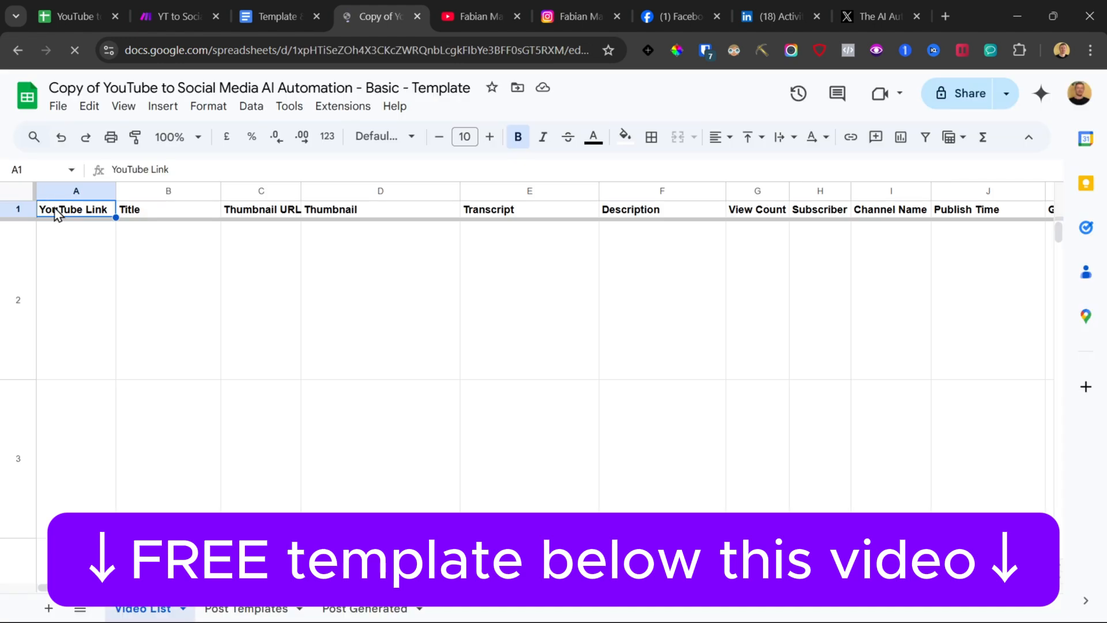
{"action": "left_click", "coordinate": [276, 610]}
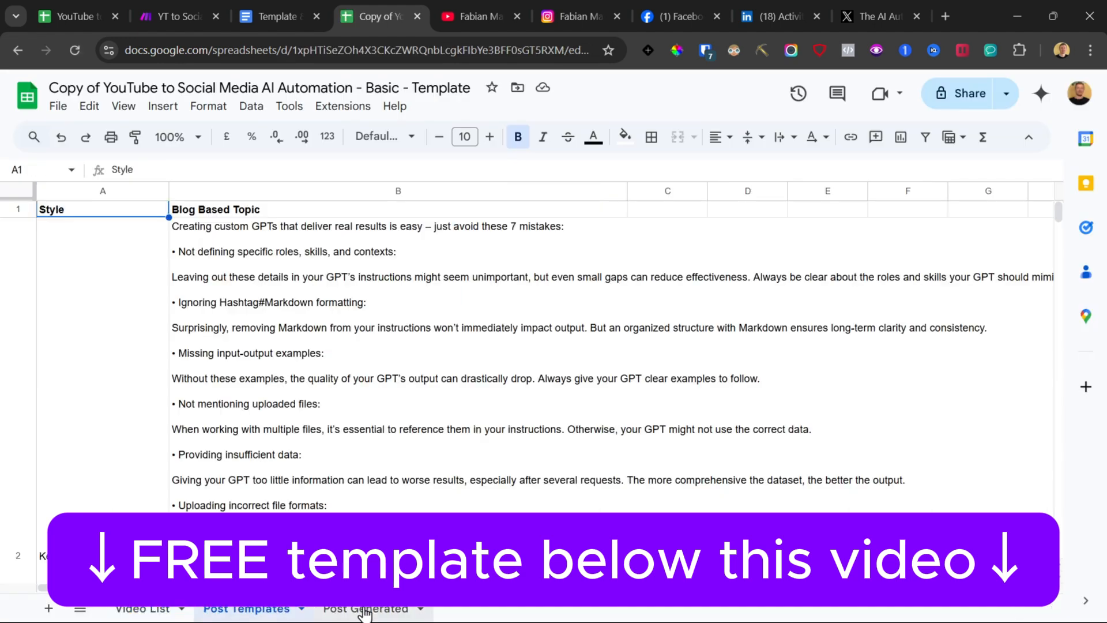
{"action": "left_click", "coordinate": [366, 607]}
{"action": "left_click", "coordinate": [143, 609]}
Step: Open the Apps Script editor attached to the copied spreadsheet
{"action": "left_click_drag", "start_coordinate": [75, 299], "coordinate": [530, 459]}
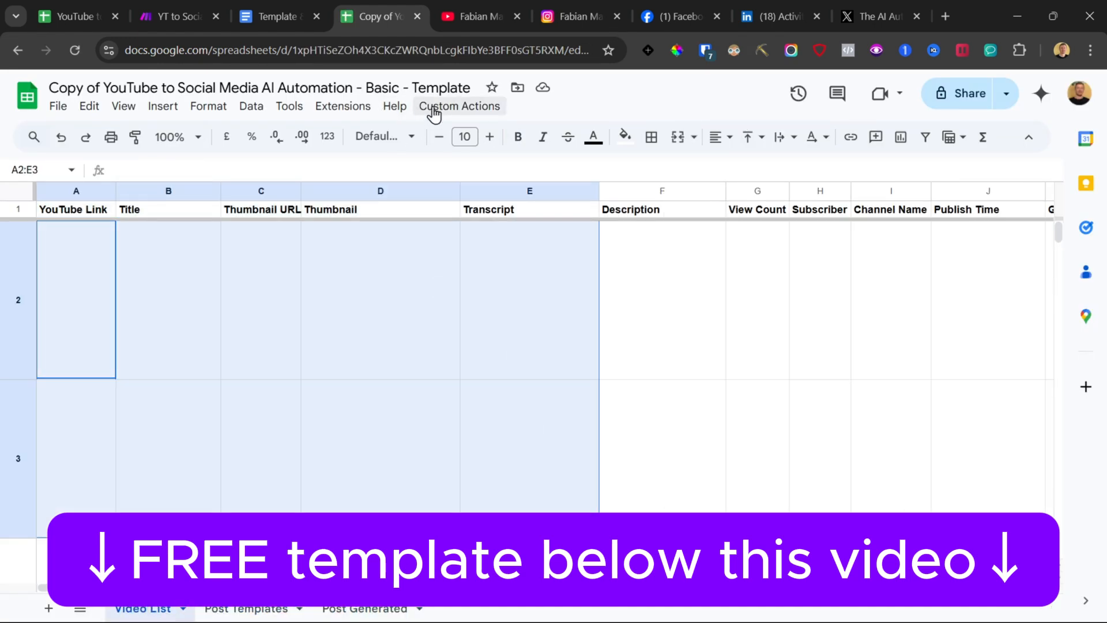
{"action": "left_click", "coordinate": [361, 107]}
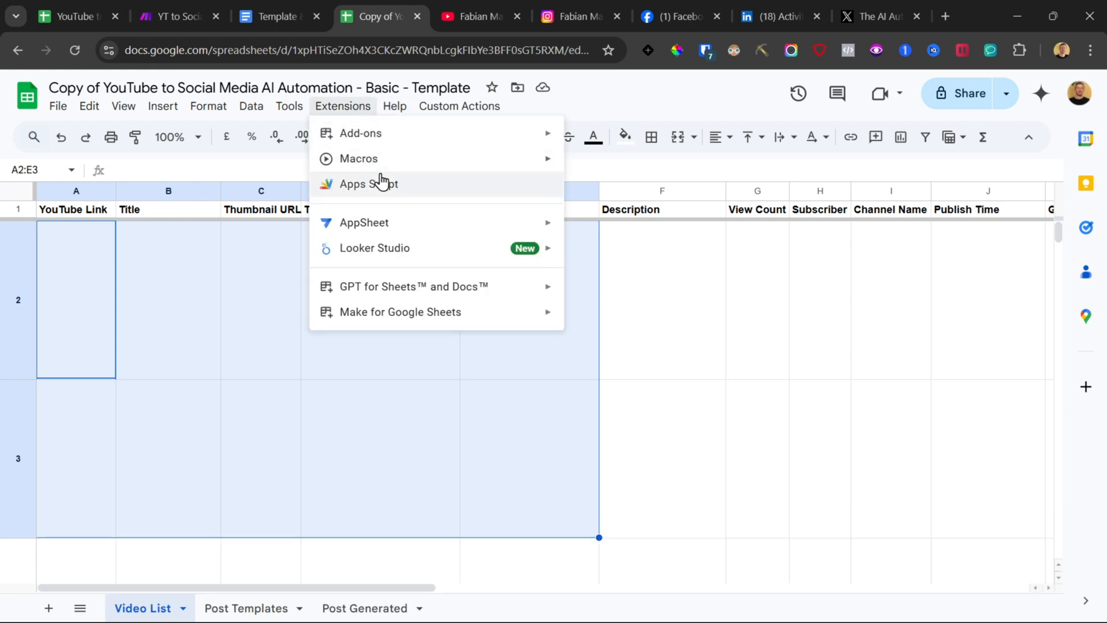
{"action": "left_click", "coordinate": [378, 185]}
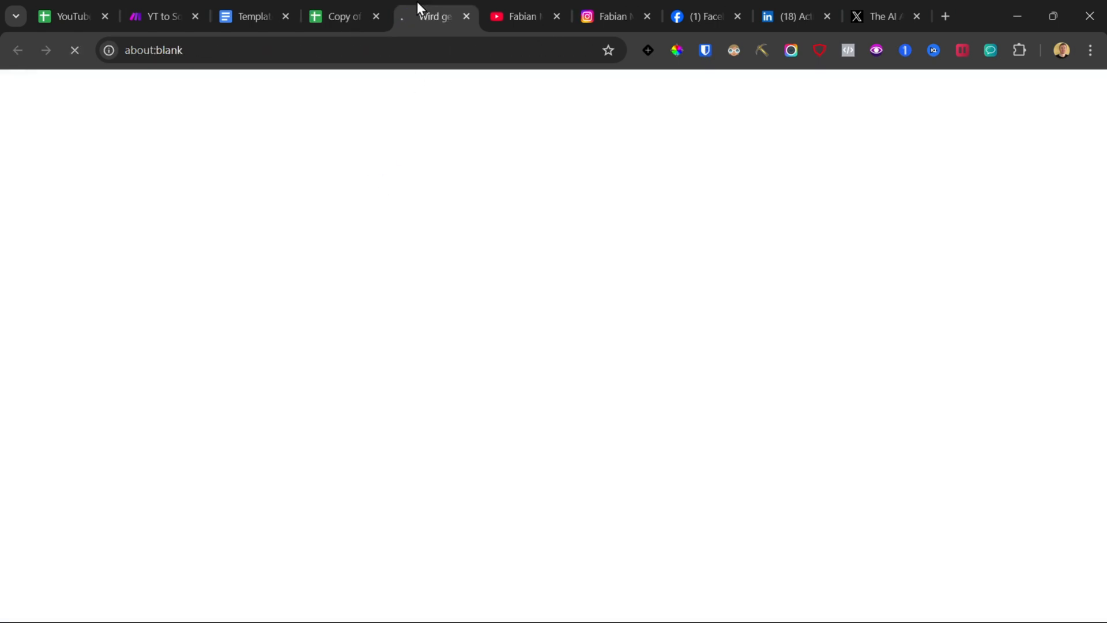
{"action": "scroll", "coordinate": [390, 322], "scroll_direction": "down", "scroll_amount": 5}
{"action": "left_click", "coordinate": [344, 16]}
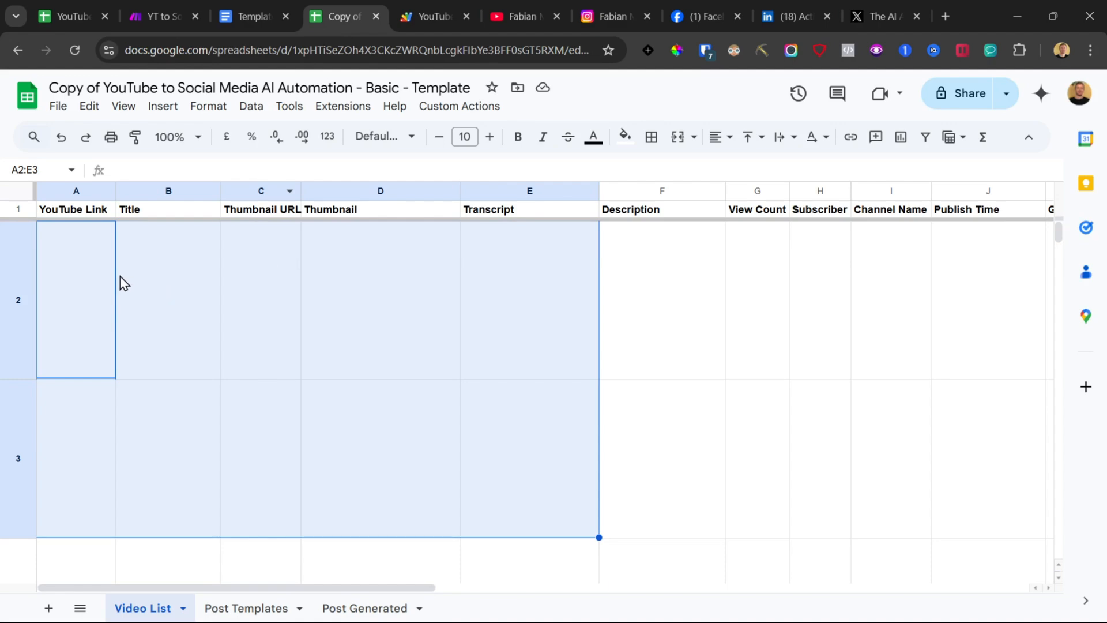
Step: Review the Apps Script code that fetches video details and transcripts into the sheet
{"action": "key", "text": "ctrl+Tab"}
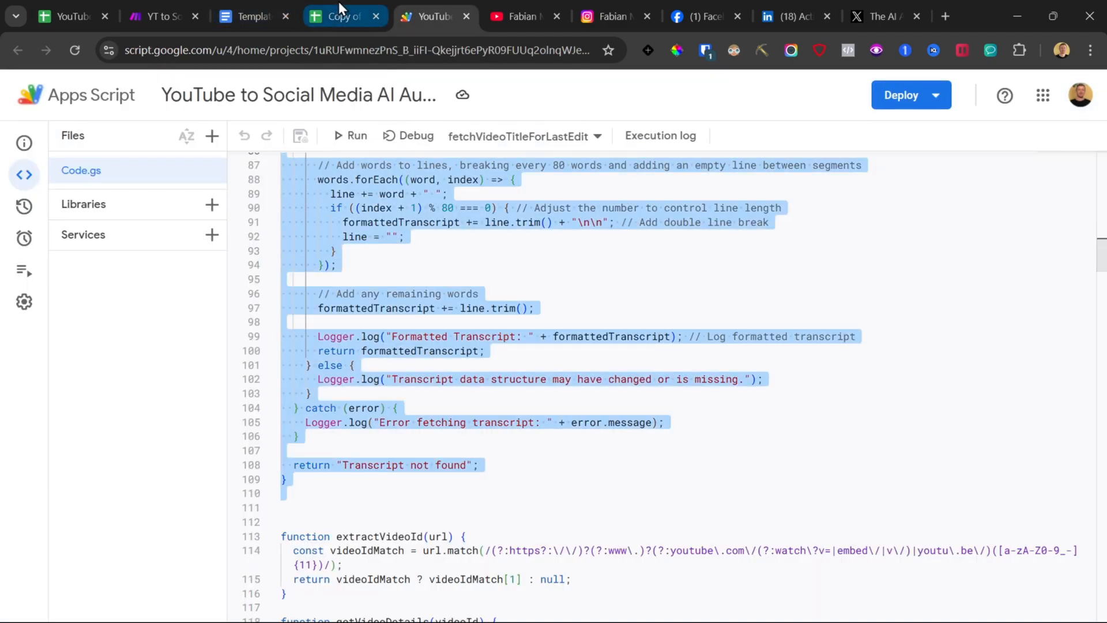
{"action": "left_click", "coordinate": [340, 9]}
{"action": "left_click", "coordinate": [426, 8]}
{"action": "scroll", "coordinate": [519, 389], "scroll_direction": "up", "scroll_amount": 15}
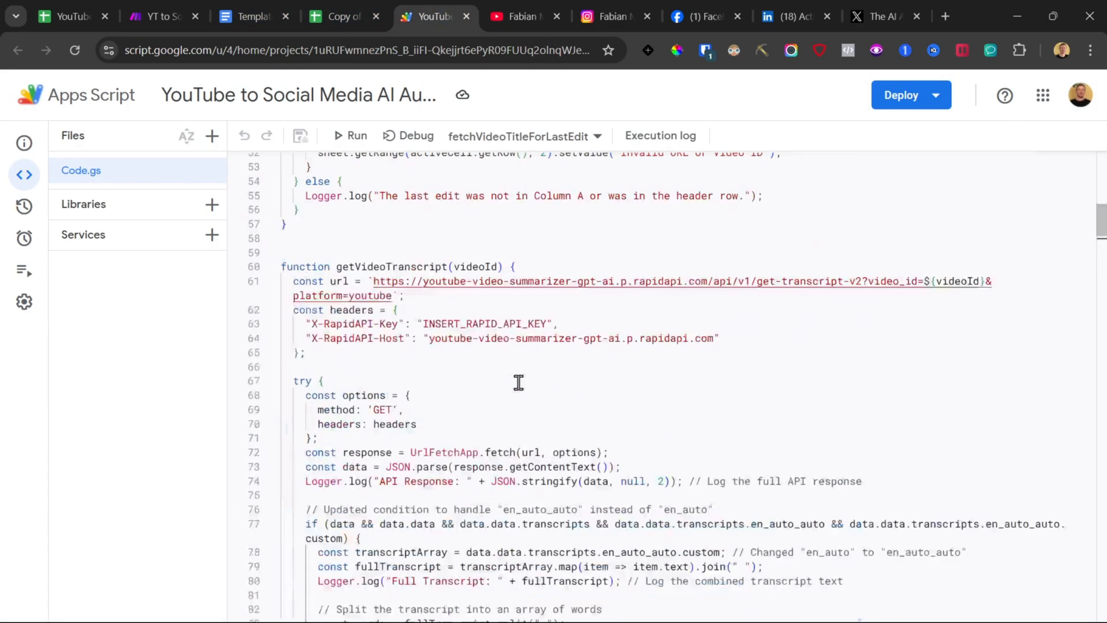
{"action": "scroll", "coordinate": [478, 353], "scroll_direction": "up", "scroll_amount": 2}
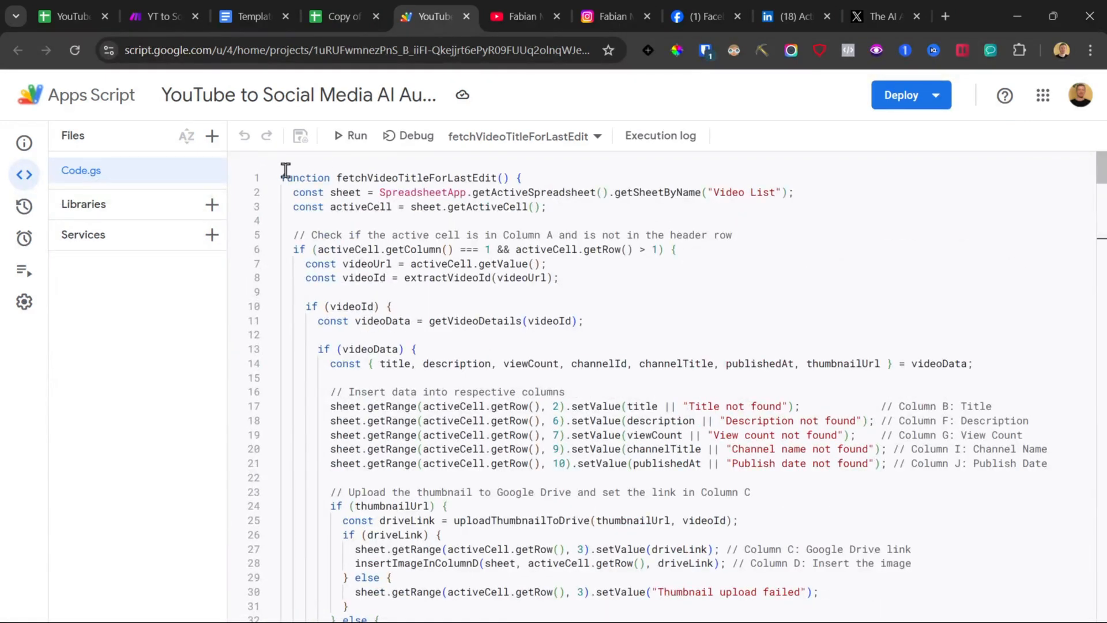
{"action": "left_click_drag", "start_coordinate": [283, 177], "coordinate": [776, 618]}
{"action": "scroll", "coordinate": [563, 413], "scroll_direction": "down", "scroll_amount": 6}
{"action": "left_click_drag", "start_coordinate": [472, 302], "coordinate": [611, 423]}
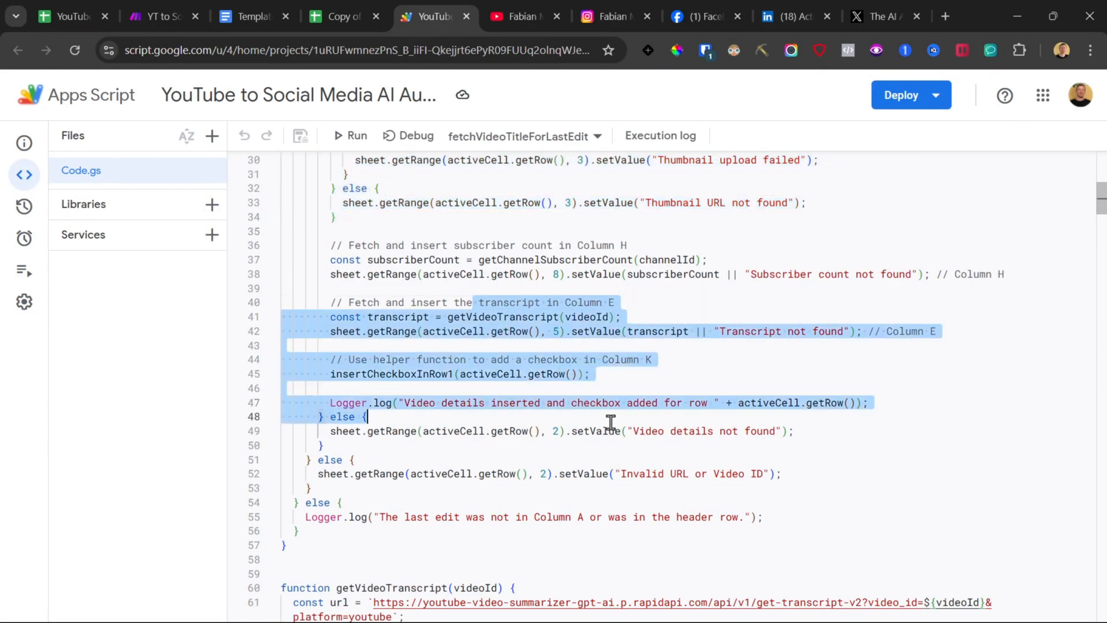
{"action": "left_click_drag", "start_coordinate": [625, 492], "coordinate": [312, 174]}
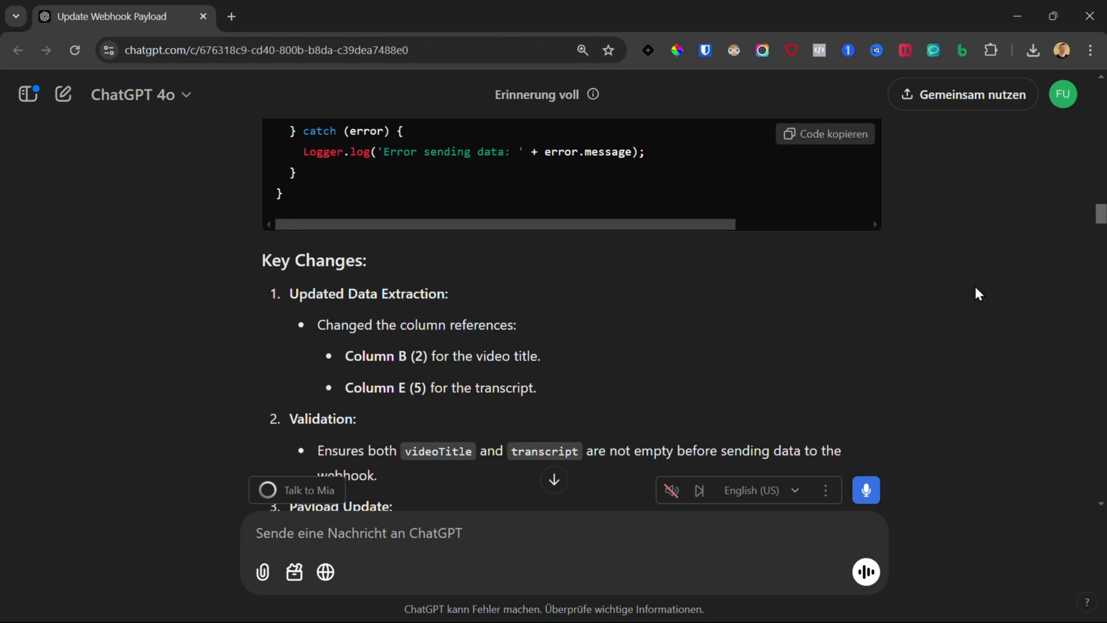
{"action": "scroll", "coordinate": [974, 283], "scroll_direction": "up", "scroll_amount": 15}
{"action": "scroll", "coordinate": [973, 282], "scroll_direction": "down", "scroll_amount": 10}
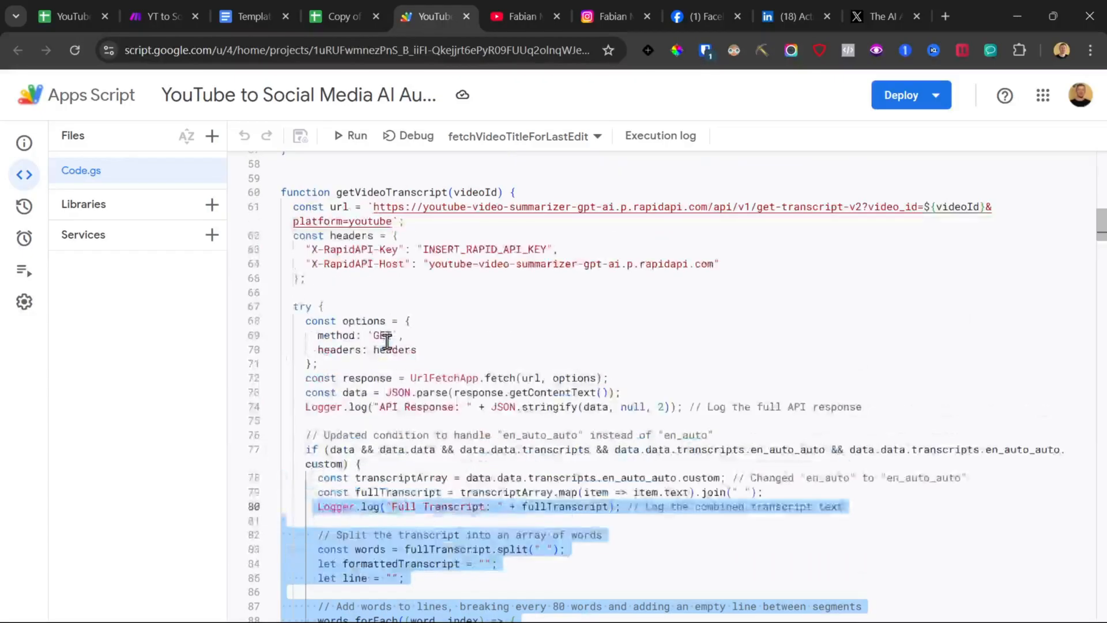
{"action": "scroll", "coordinate": [388, 342], "scroll_direction": "up", "scroll_amount": 7}
{"action": "left_click_drag", "start_coordinate": [514, 391], "coordinate": [290, 163]}
{"action": "scroll", "coordinate": [413, 357], "scroll_direction": "up", "scroll_amount": 3}
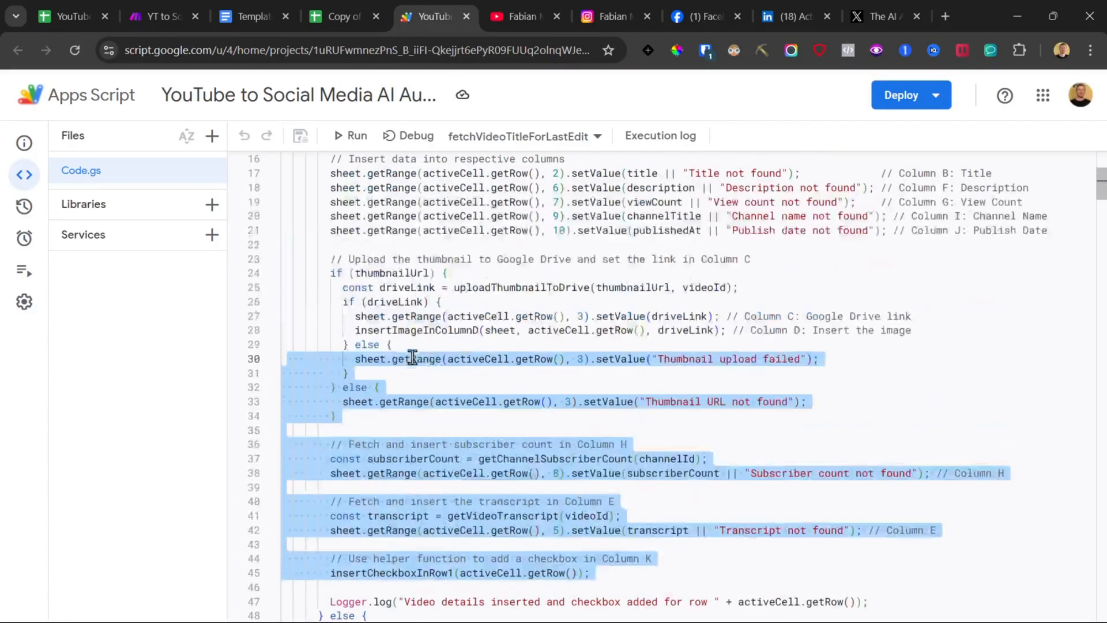
{"action": "scroll", "coordinate": [413, 358], "scroll_direction": "up", "scroll_amount": 4}
{"action": "left_click", "coordinate": [345, 16]}
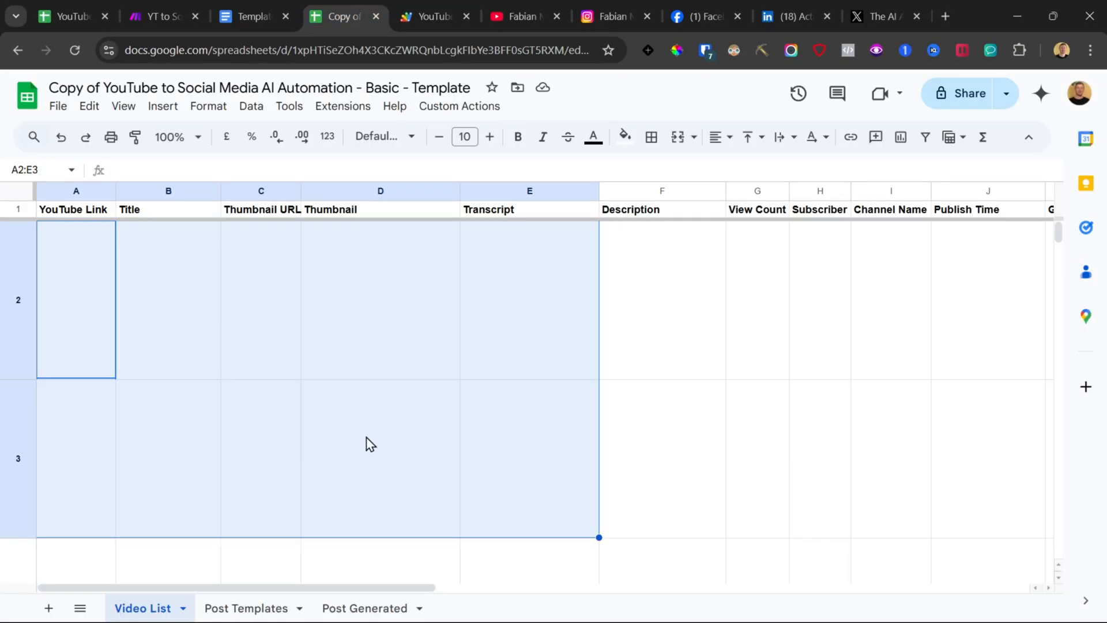
Step: Run the Authorize custom action and allow the script access with the Google account
{"action": "left_click_drag", "start_coordinate": [366, 438], "coordinate": [540, 151]}
{"action": "left_click", "coordinate": [453, 111]}
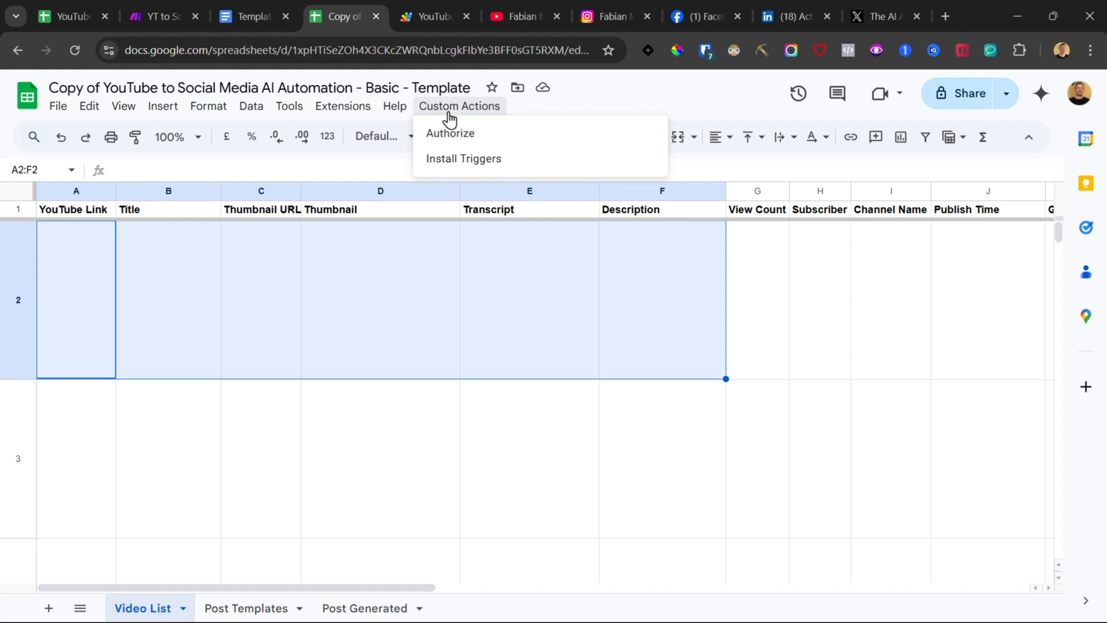
{"action": "left_click", "coordinate": [451, 135]}
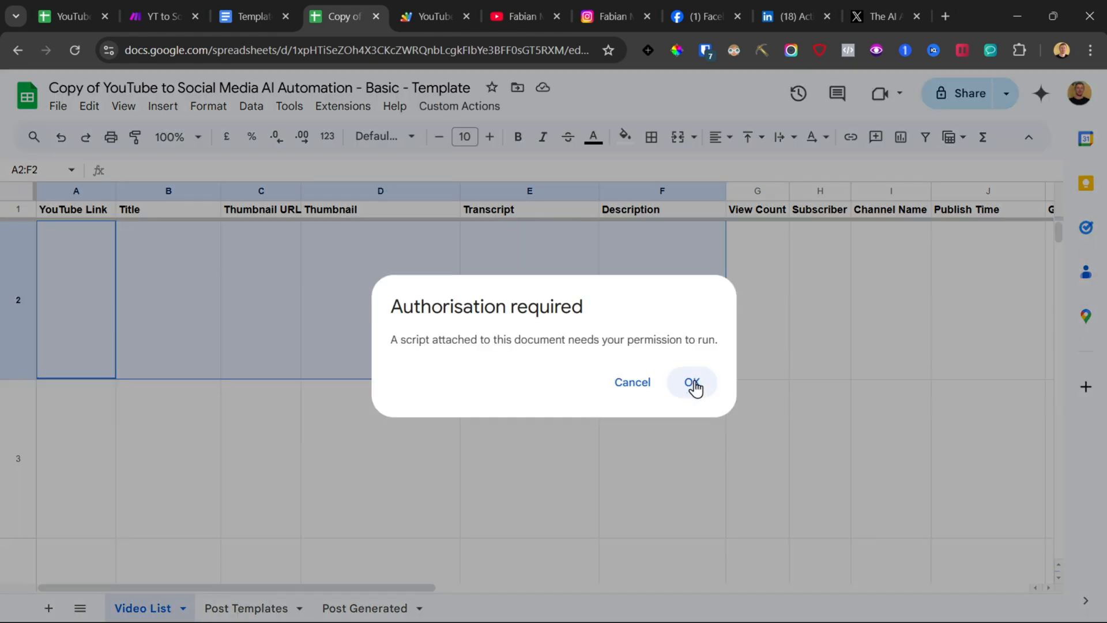
{"action": "left_click", "coordinate": [692, 383]}
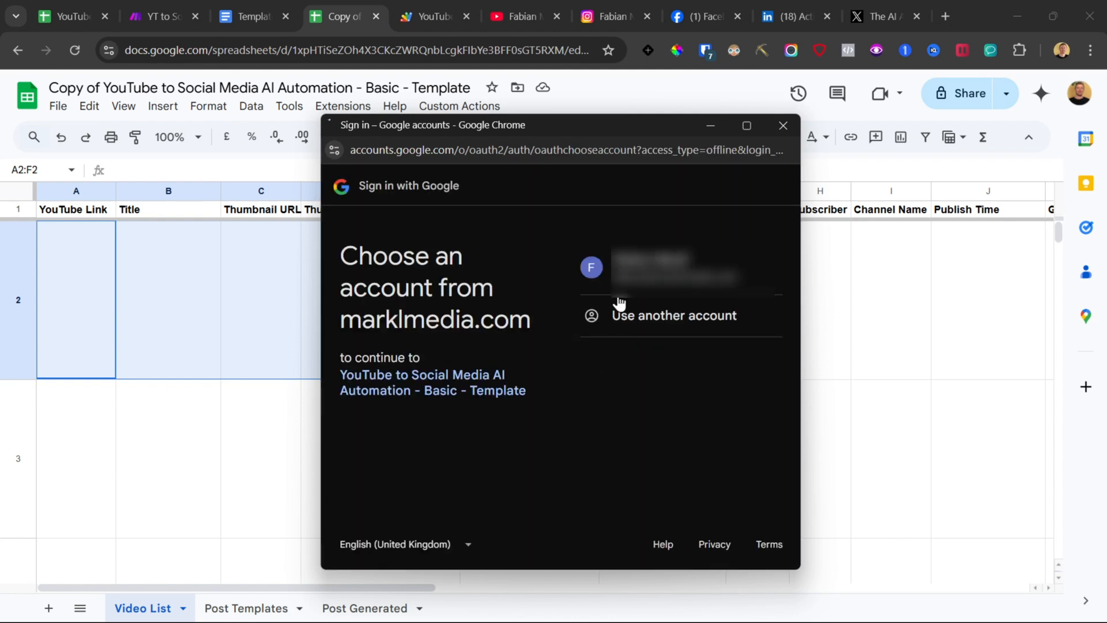
{"action": "left_click", "coordinate": [628, 277]}
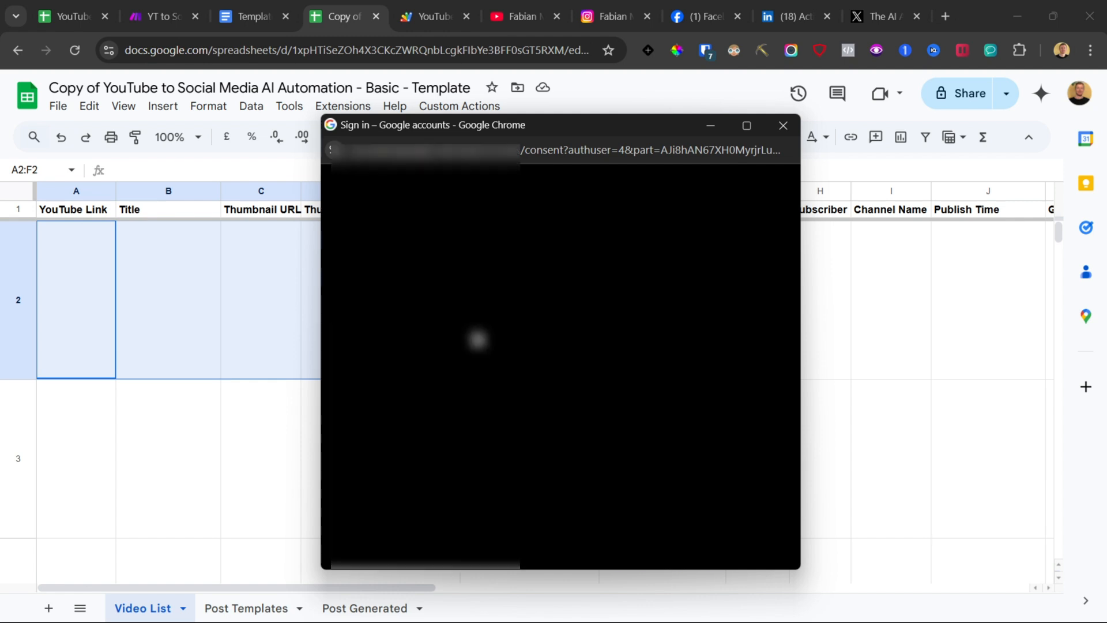
{"action": "scroll", "coordinate": [629, 335], "scroll_direction": "down", "scroll_amount": 10}
{"action": "scroll", "coordinate": [663, 444], "scroll_direction": "down", "scroll_amount": 2}
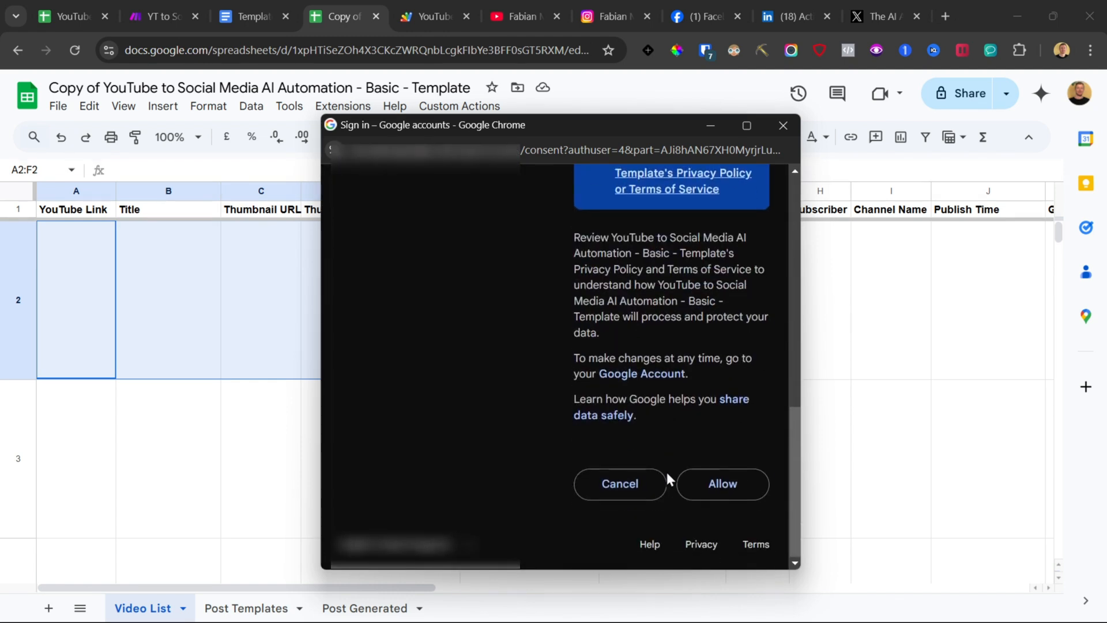
{"action": "left_click", "coordinate": [721, 483]}
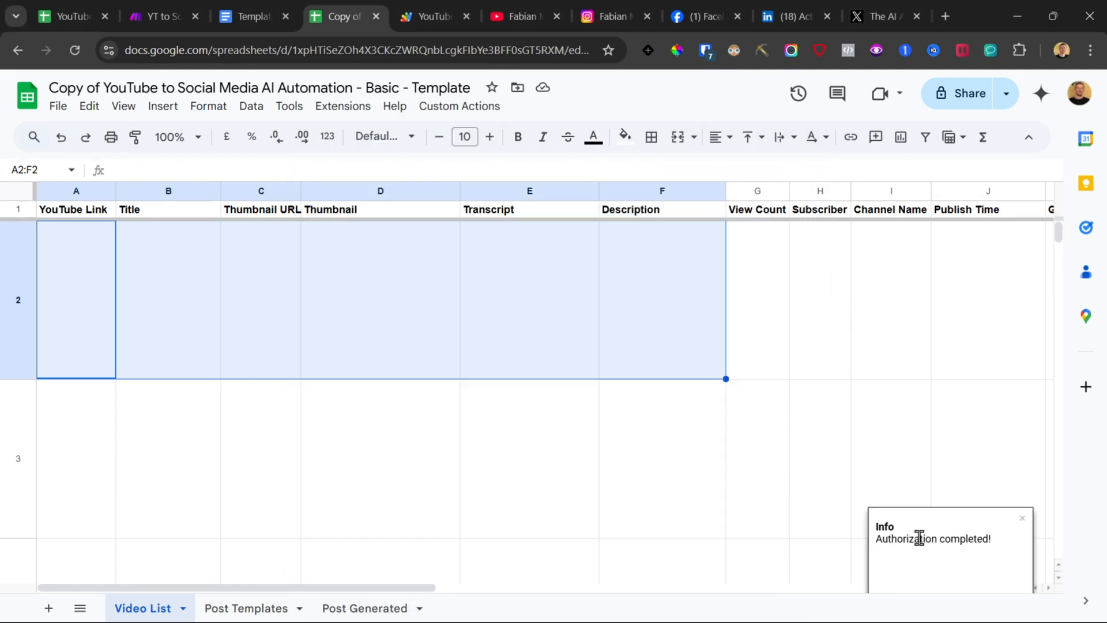
{"action": "double_click", "coordinate": [920, 534]}
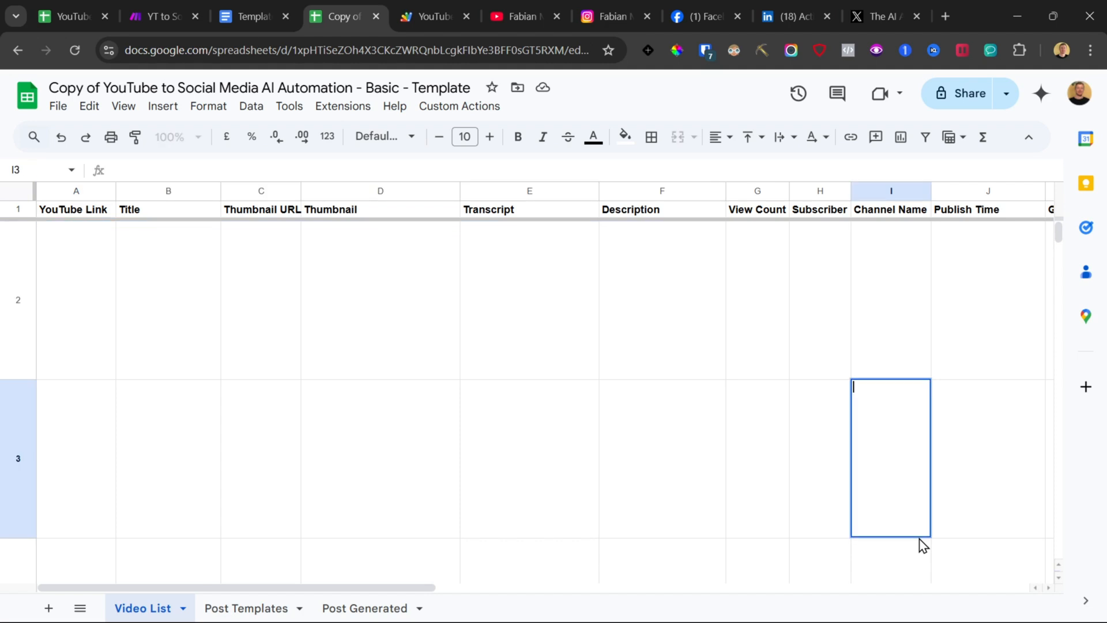
Step: Run the Install Triggers custom action in the copied spreadsheet
{"action": "left_click", "coordinate": [478, 107]}
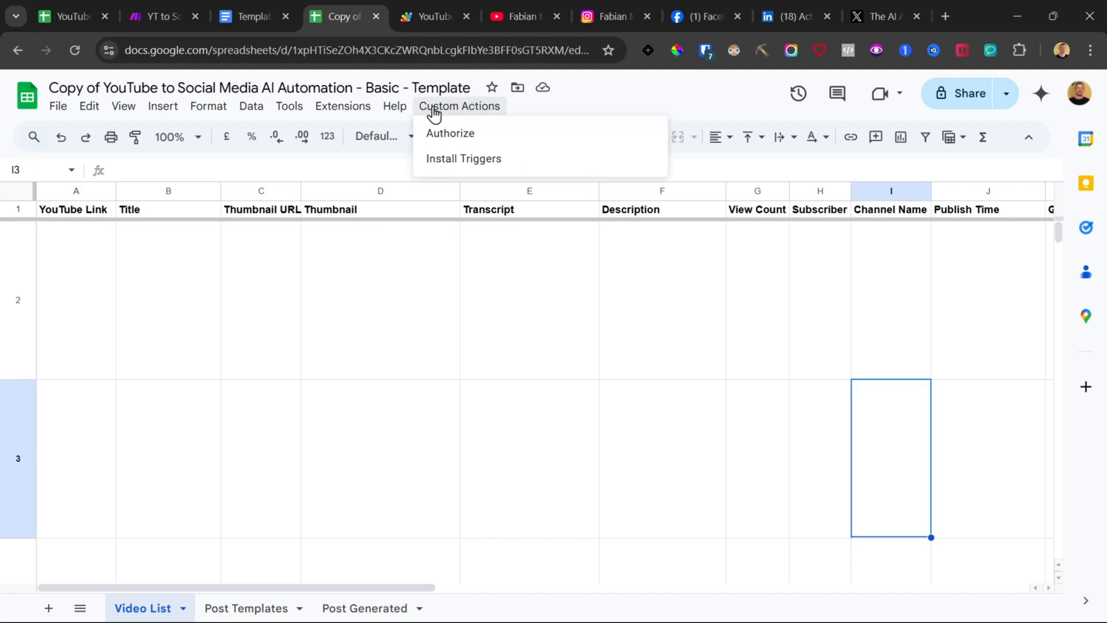
{"action": "left_click", "coordinate": [464, 166]}
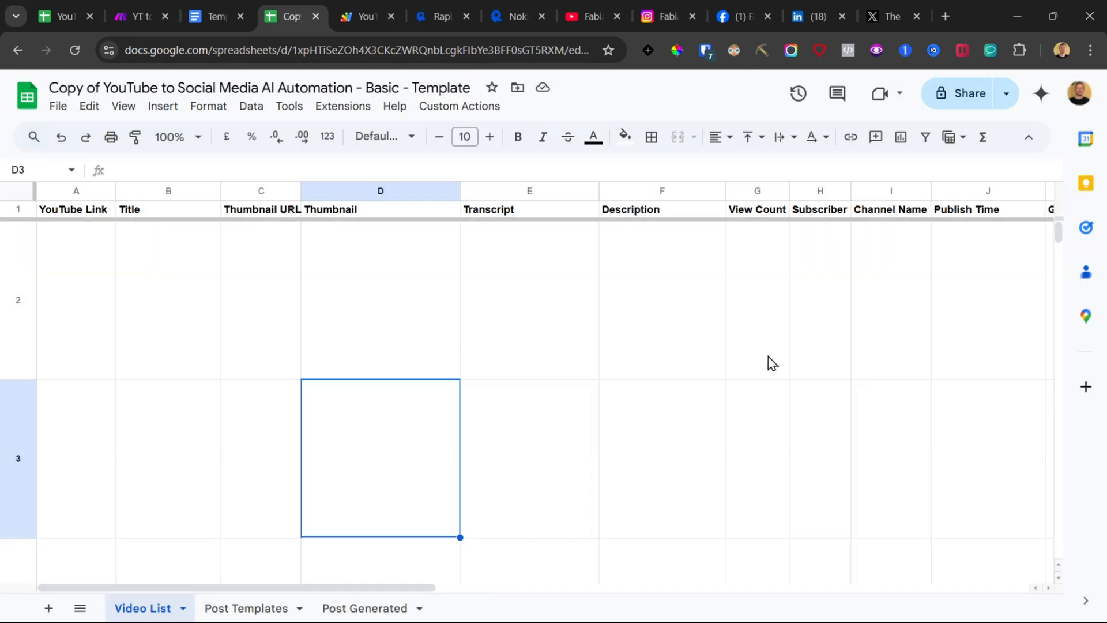
{"action": "left_click_drag", "start_coordinate": [769, 363], "coordinate": [482, 480]}
Step: Examine the fetched demo video row in the DEMO spreadsheet's Video List
{"action": "left_click", "coordinate": [62, 16]}
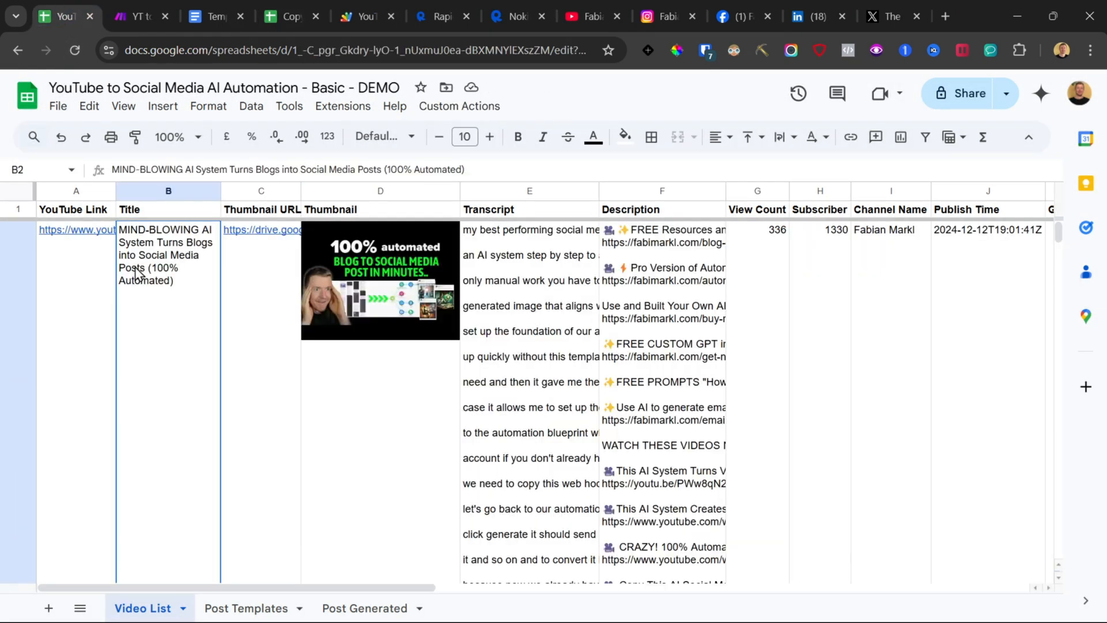
{"action": "left_click_drag", "start_coordinate": [102, 273], "coordinate": [877, 306]}
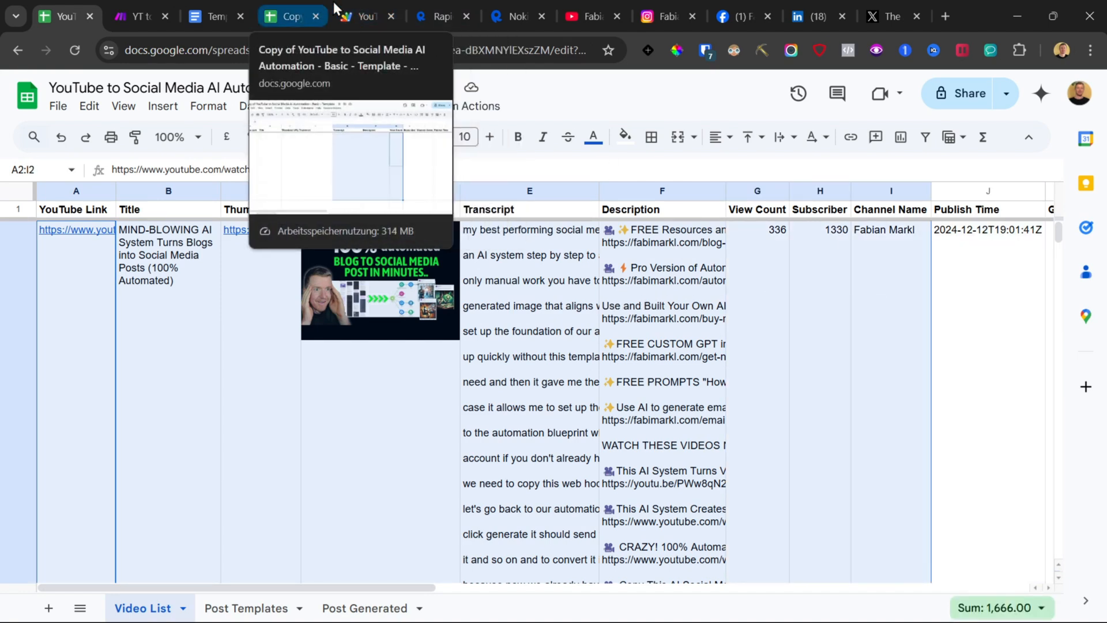
{"action": "left_click", "coordinate": [437, 2]}
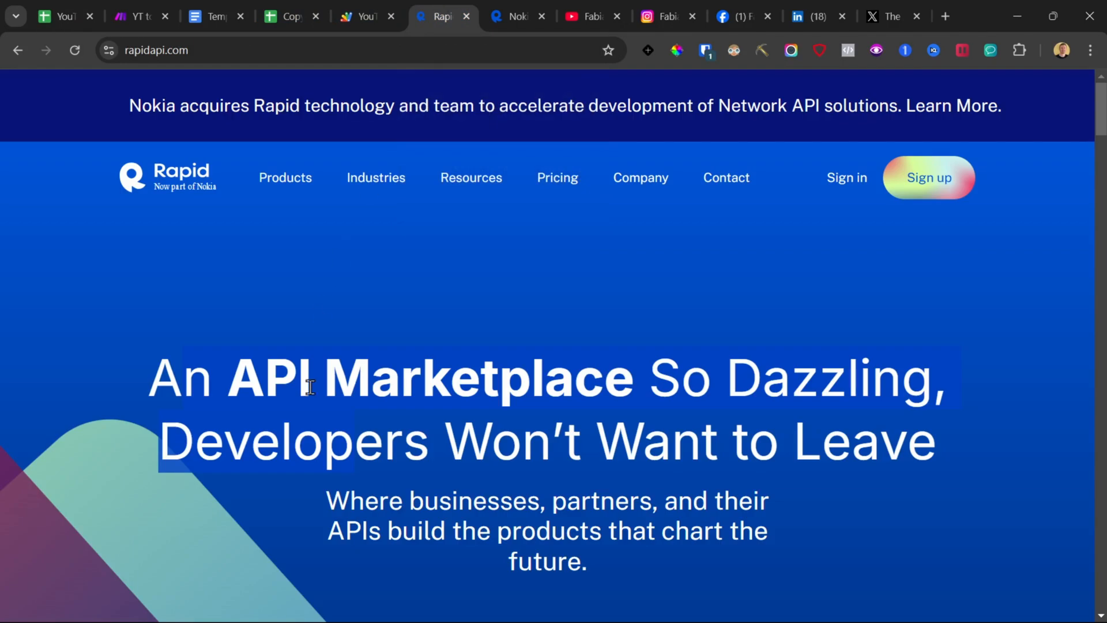
Step: Review the YouTube API and RapidAPI transcript links in the Template & Links document
{"action": "left_click", "coordinate": [216, 16]}
{"action": "left_click_drag", "start_coordinate": [258, 366], "coordinate": [359, 468]}
{"action": "left_click", "coordinate": [301, 324]}
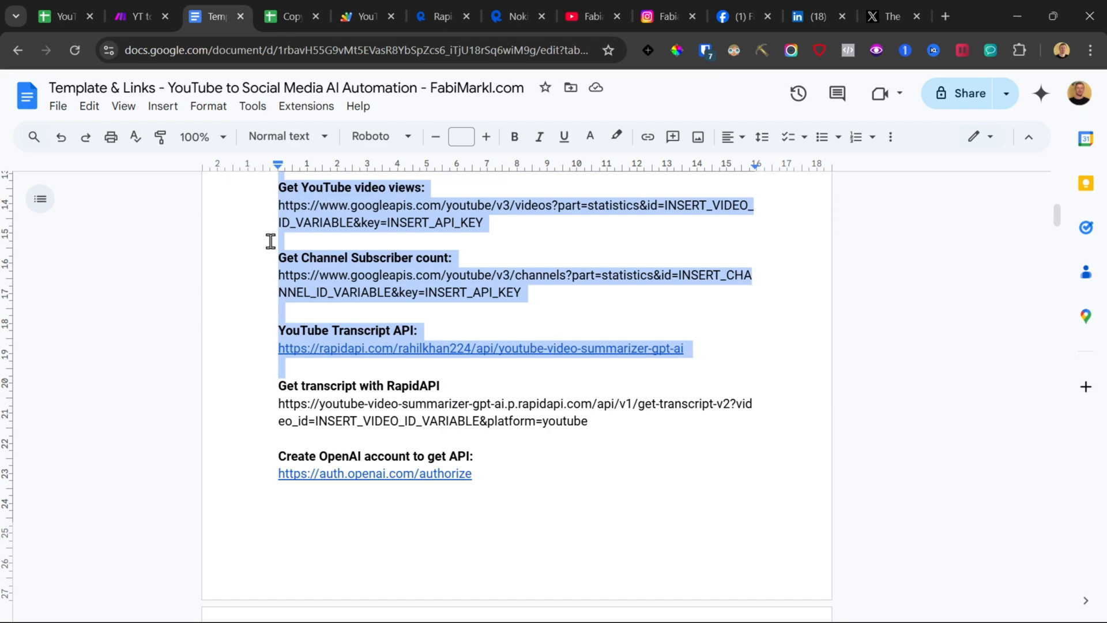
{"action": "left_click", "coordinate": [271, 240]}
{"action": "left_click_drag", "start_coordinate": [260, 193], "coordinate": [644, 351]}
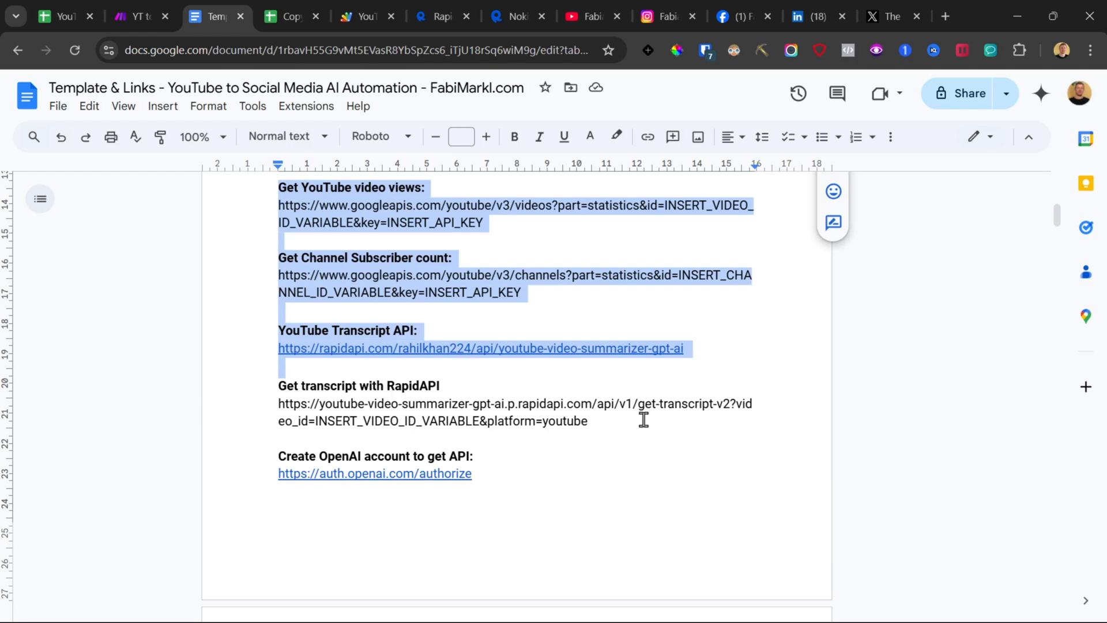
{"action": "left_click_drag", "start_coordinate": [644, 420], "coordinate": [244, 307]}
{"action": "left_click", "coordinate": [253, 321]}
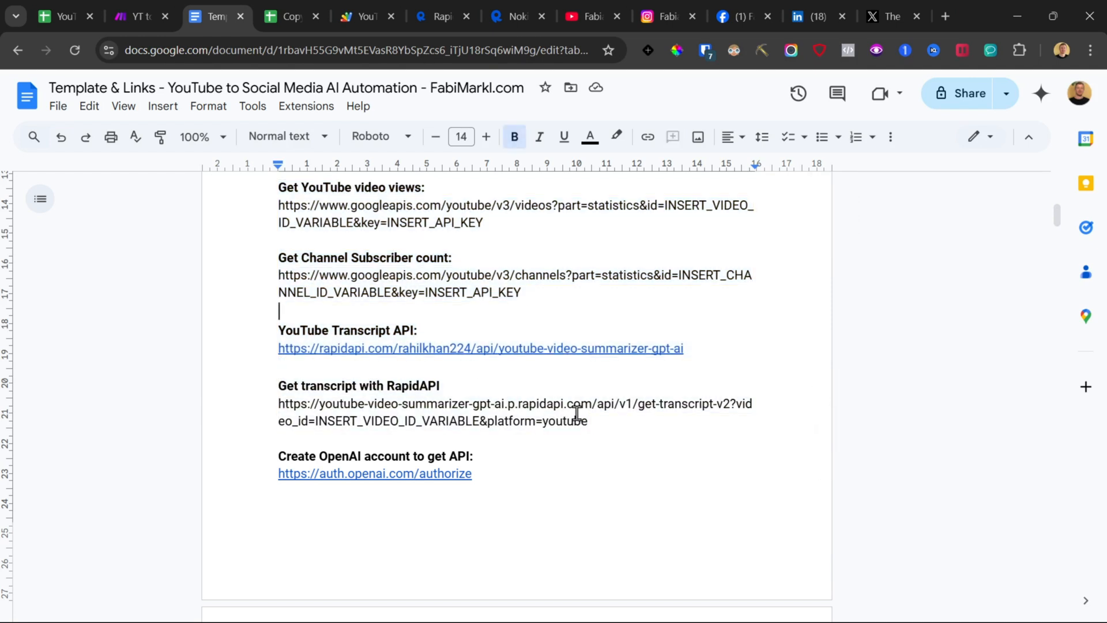
{"action": "left_click_drag", "start_coordinate": [738, 337], "coordinate": [712, 349]}
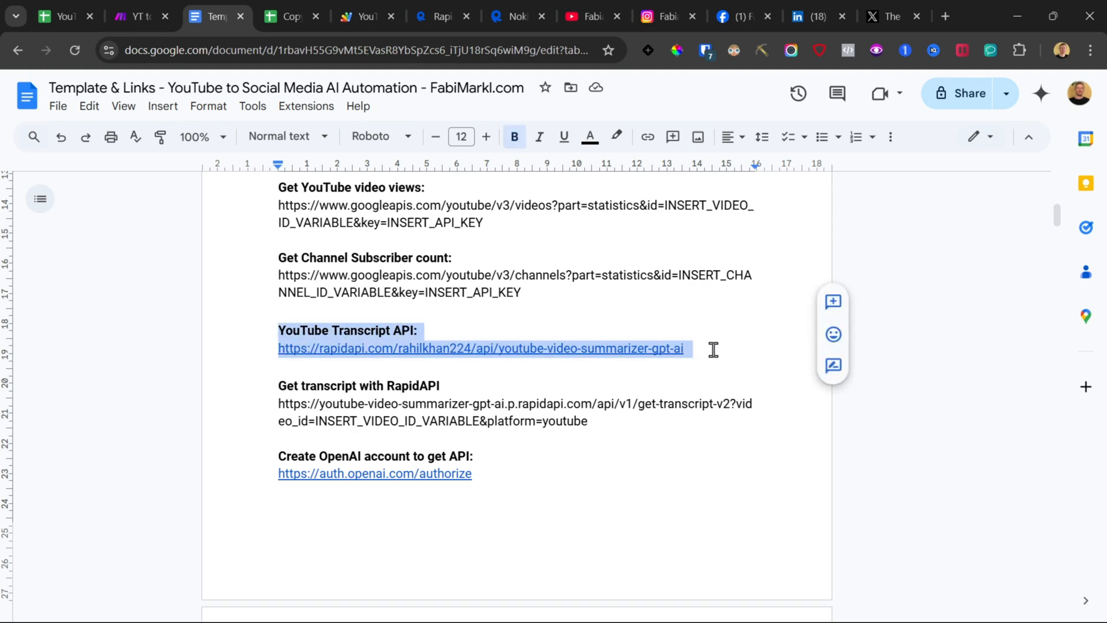
{"action": "scroll", "coordinate": [561, 379], "scroll_direction": "up", "scroll_amount": 5}
{"action": "scroll", "coordinate": [348, 356], "scroll_direction": "down", "scroll_amount": 3}
{"action": "left_click_drag", "start_coordinate": [278, 275], "coordinate": [539, 454]}
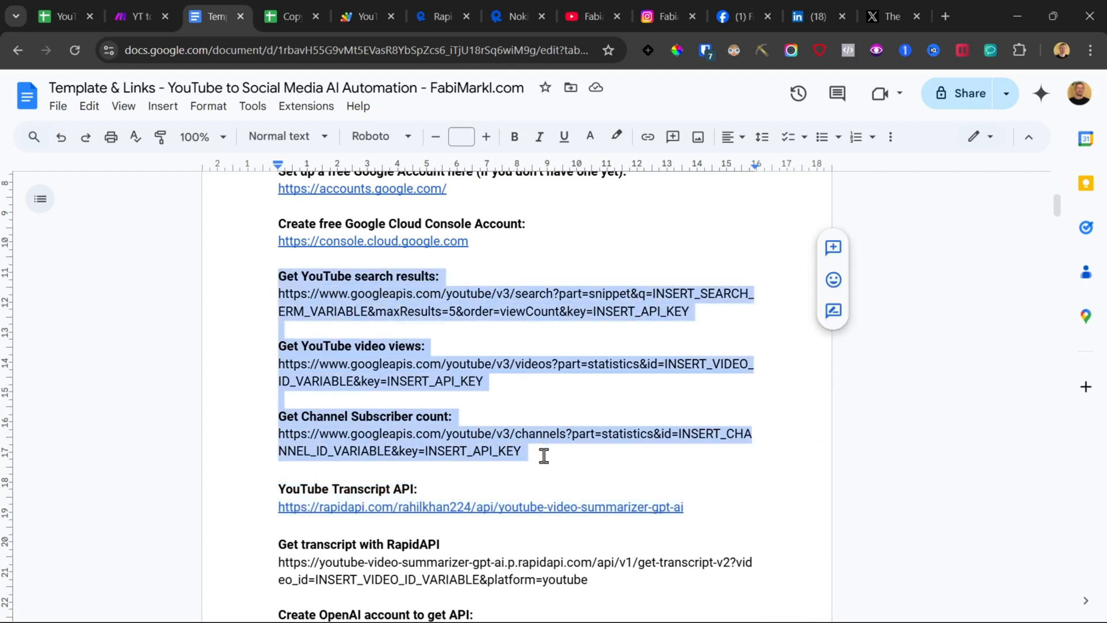
Step: Examine the title, thumbnail, description and statistics columns of the demo row in the DEMO spreadsheet
{"action": "left_click", "coordinate": [43, 2]}
{"action": "left_click", "coordinate": [197, 262]}
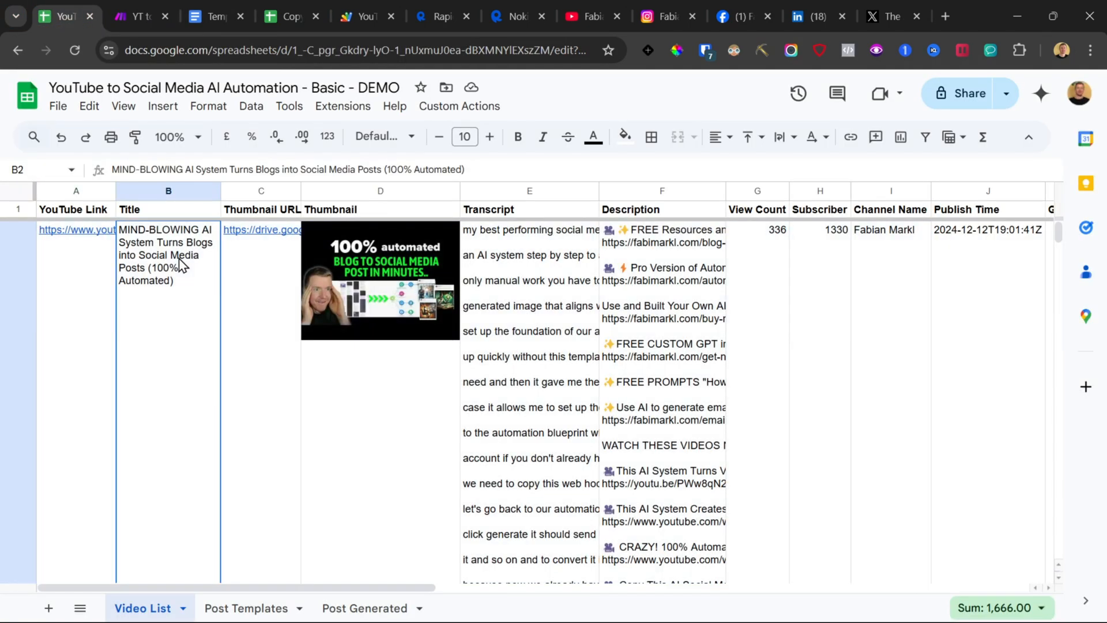
{"action": "left_click", "coordinate": [364, 287]}
{"action": "left_click", "coordinate": [646, 252]}
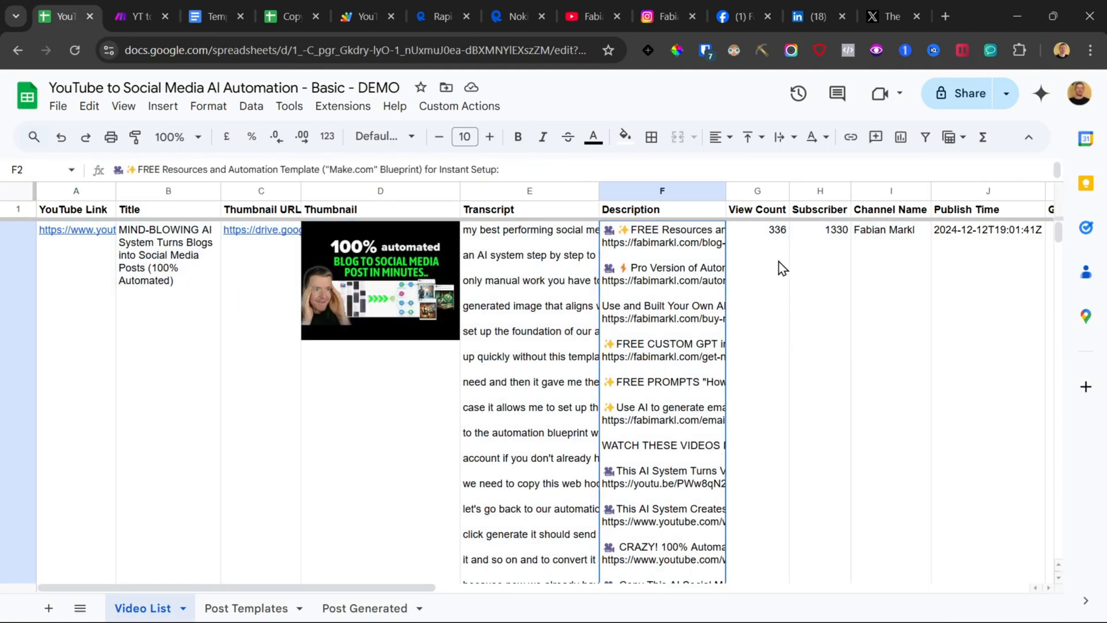
{"action": "left_click_drag", "start_coordinate": [780, 268], "coordinate": [983, 295]}
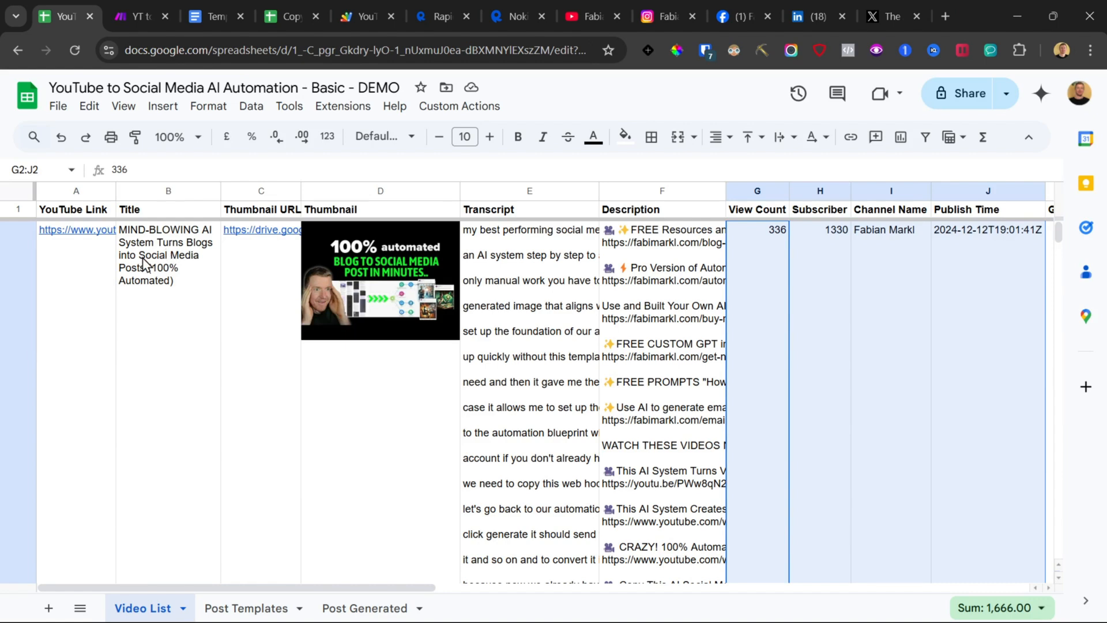
Step: Open the RapidAPI YouTube transcript API page from the link in the Template & Links document
{"action": "key", "text": "ctrl+3"}
{"action": "scroll", "coordinate": [340, 369], "scroll_direction": "down", "scroll_amount": 3}
{"action": "left_click", "coordinate": [300, 275]}
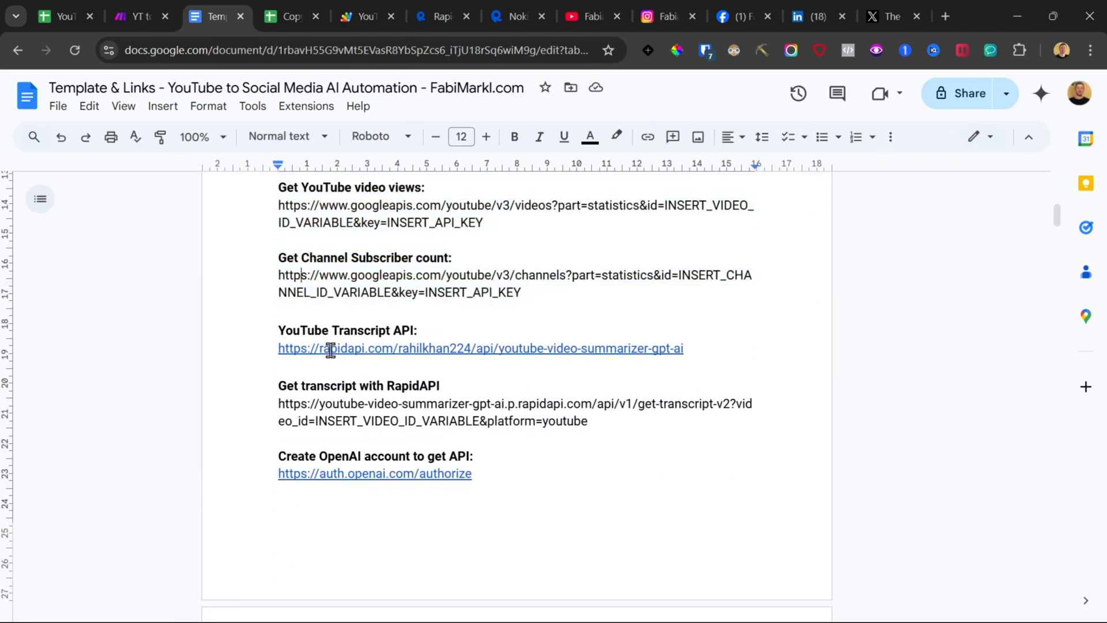
{"action": "left_click", "coordinate": [330, 351]}
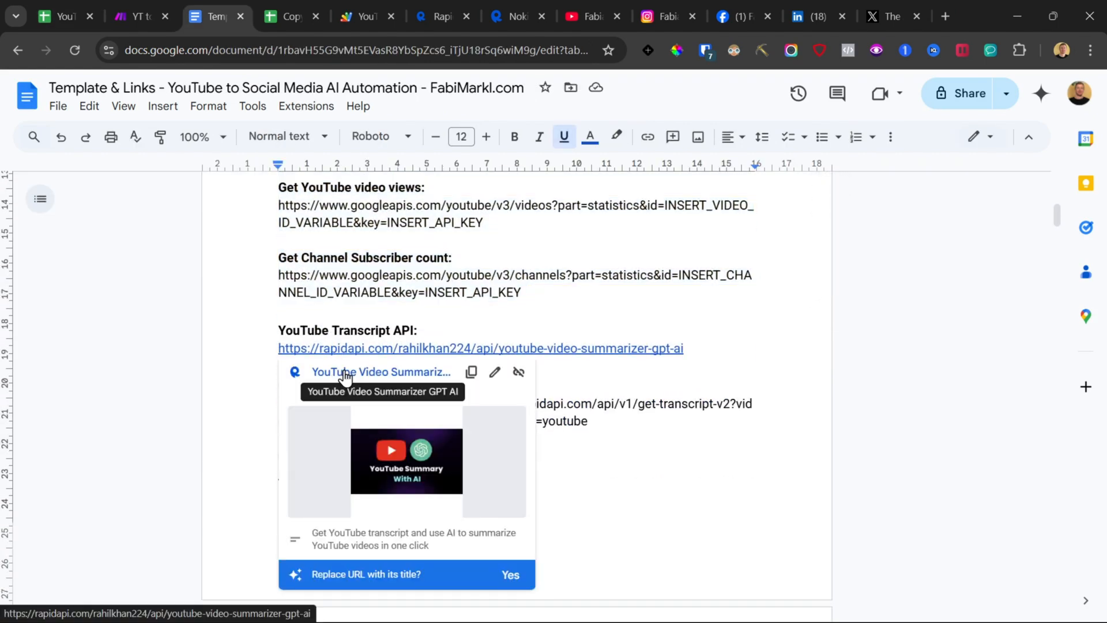
{"action": "left_click", "coordinate": [392, 373]}
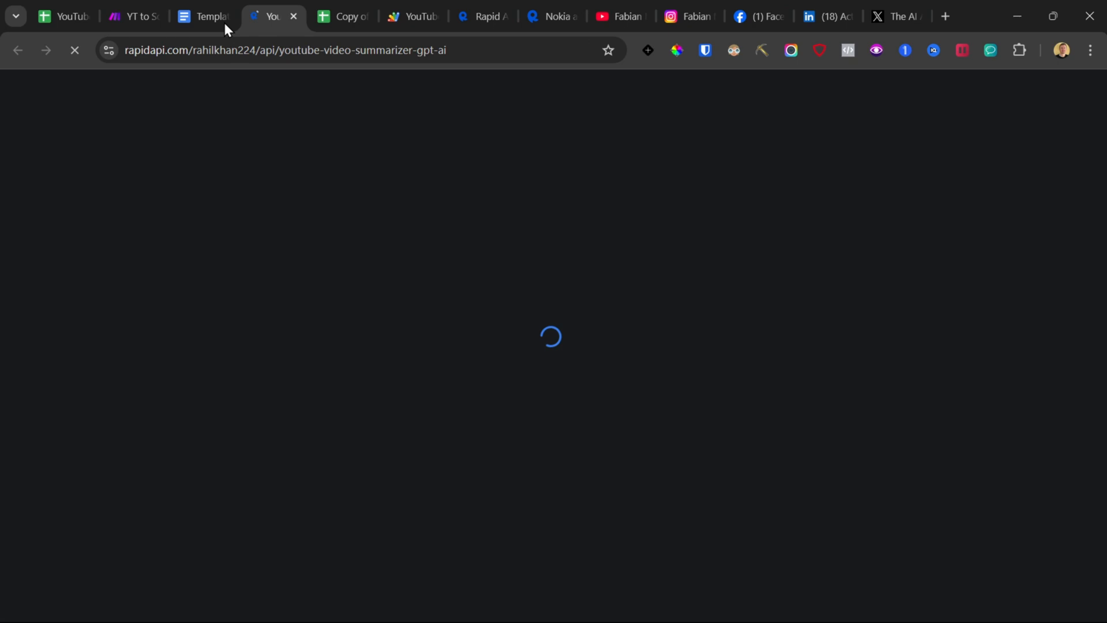
Step: Review the YouTube Transcript API entry in the document and the API's name and subscription plan on RapidAPI
{"action": "left_click", "coordinate": [188, 16]}
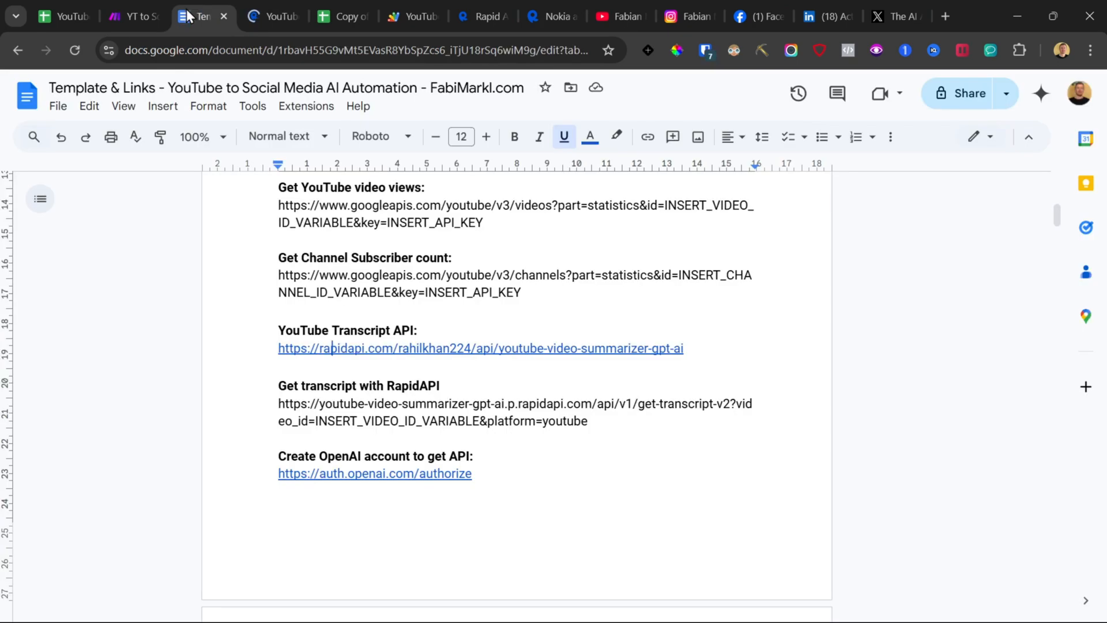
{"action": "left_click_drag", "start_coordinate": [237, 209], "coordinate": [600, 413]}
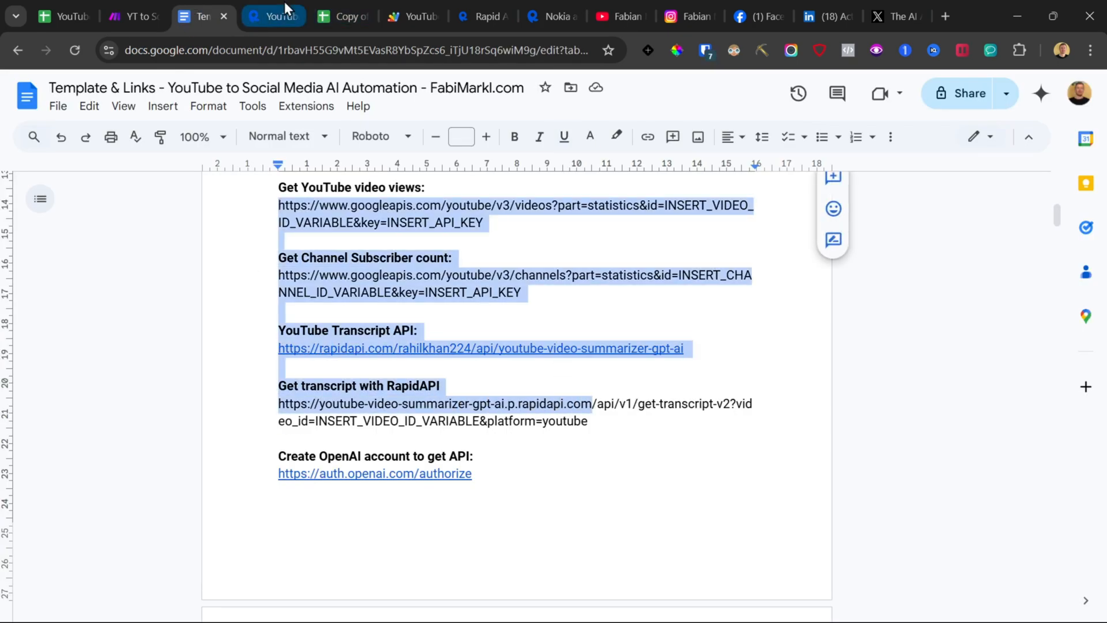
{"action": "left_click_drag", "start_coordinate": [276, 331], "coordinate": [698, 344]}
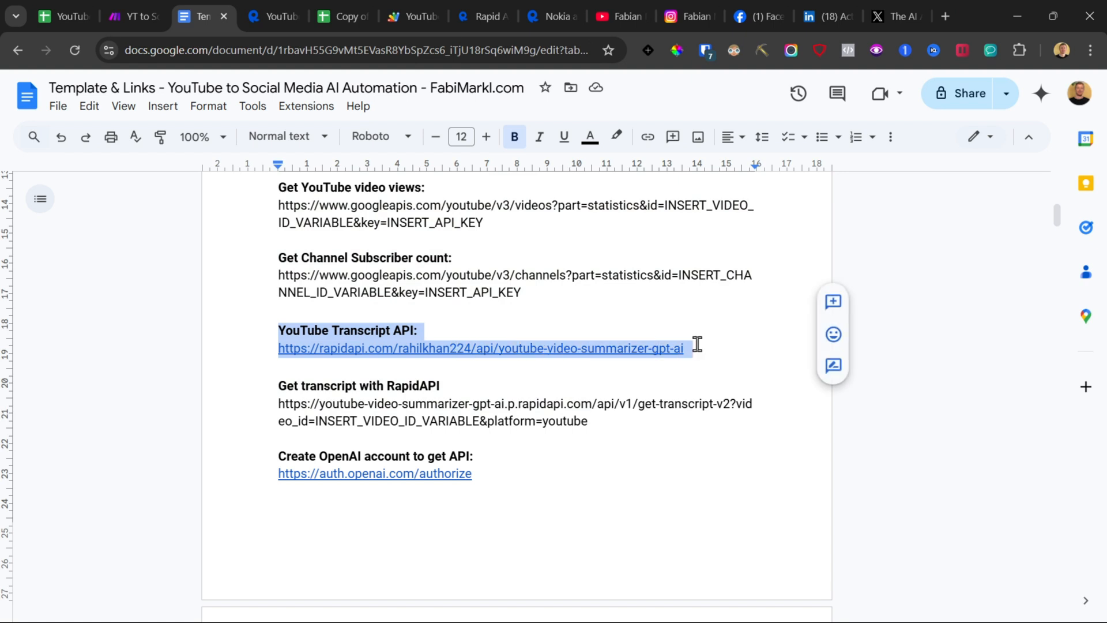
{"action": "left_click", "coordinate": [268, 1]}
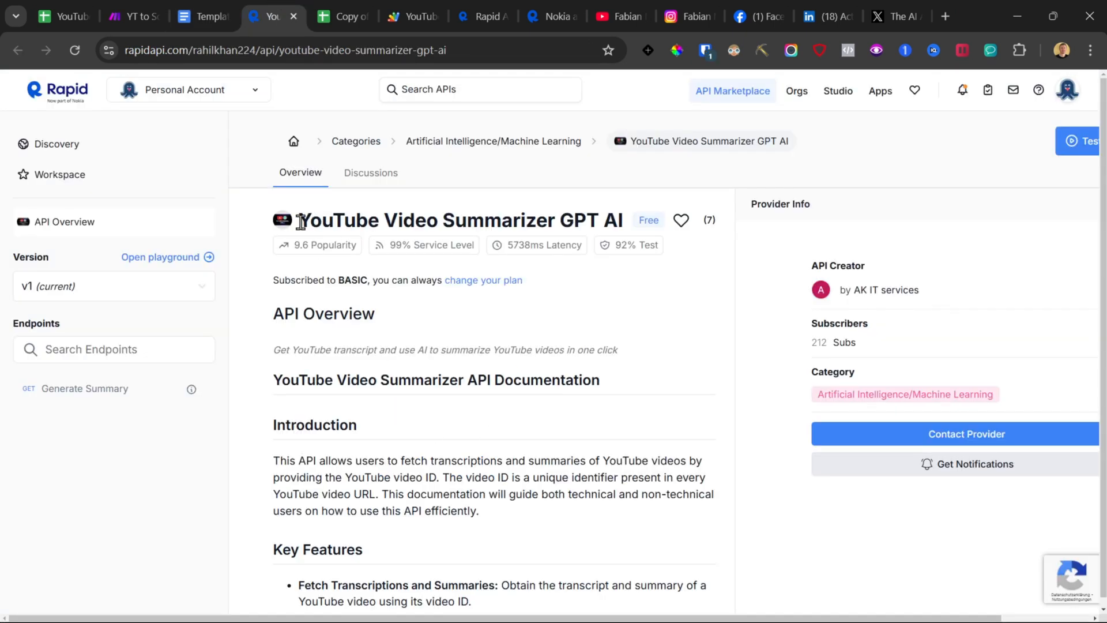
{"action": "left_click_drag", "start_coordinate": [299, 222], "coordinate": [560, 223]}
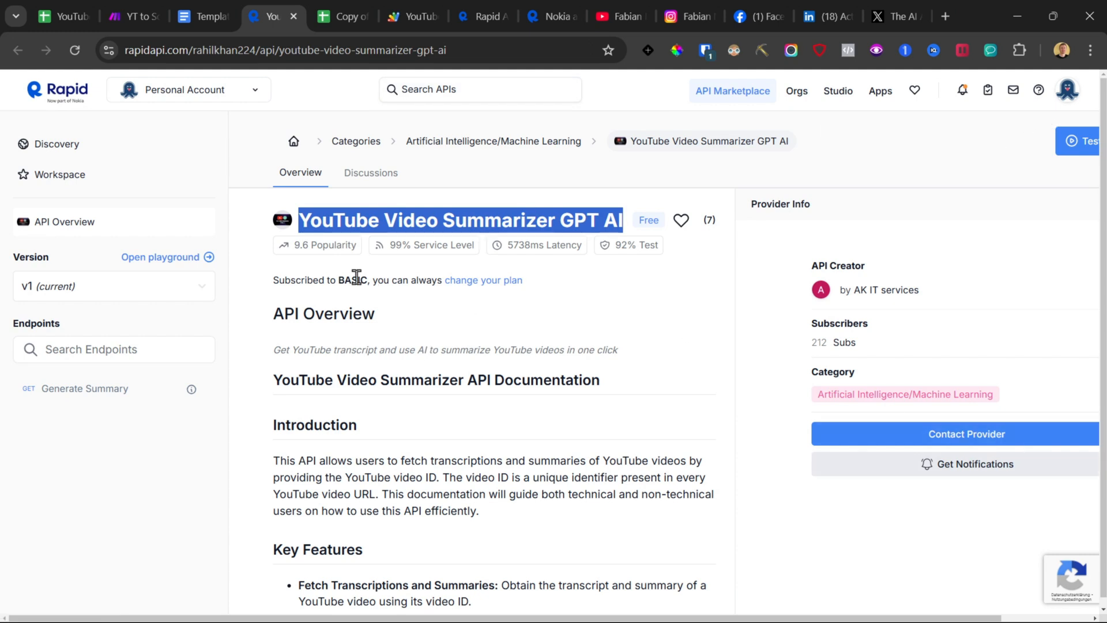
{"action": "left_click_drag", "start_coordinate": [319, 280], "coordinate": [346, 280]}
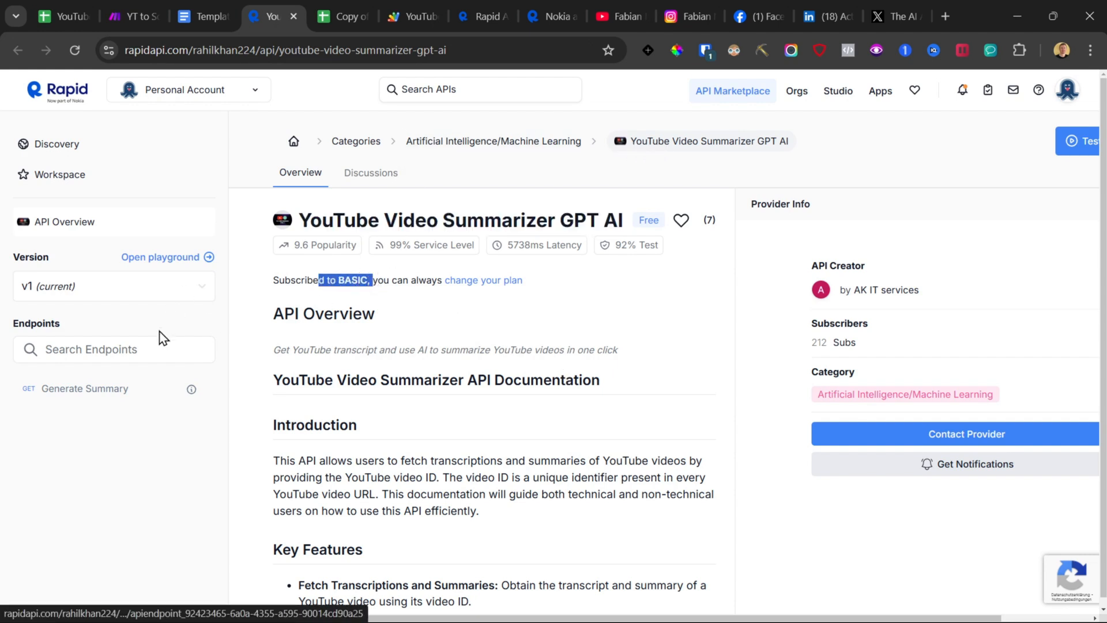
Step: Open the Generate Summary endpoint and copy the RapidAPI key from its code snippet
{"action": "left_click", "coordinate": [59, 392]}
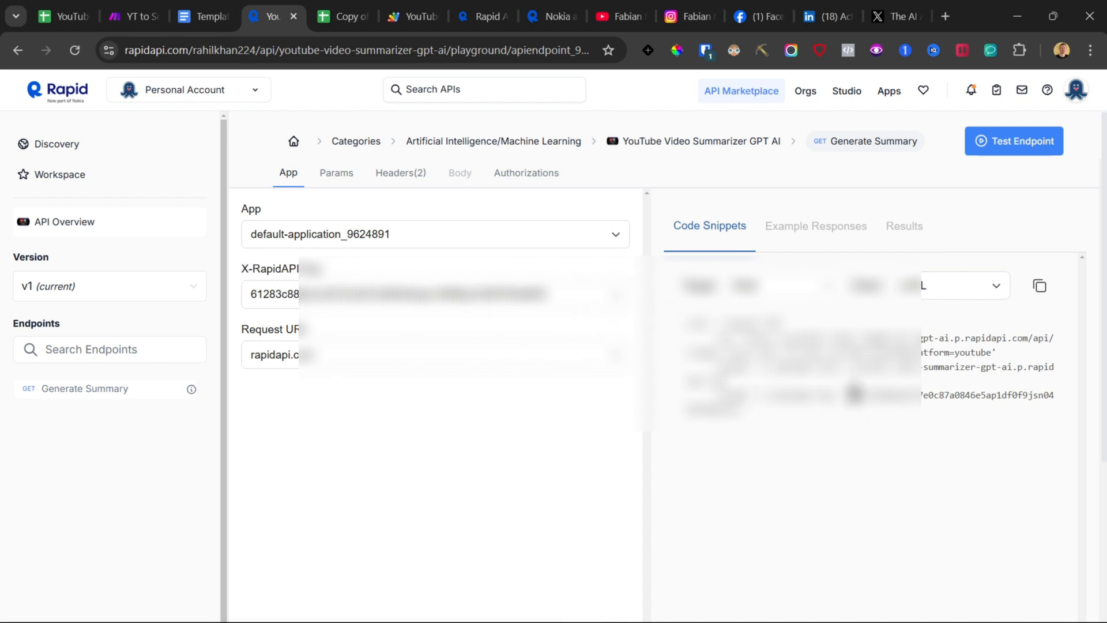
{"action": "left_click_drag", "start_coordinate": [848, 395], "coordinate": [741, 410]}
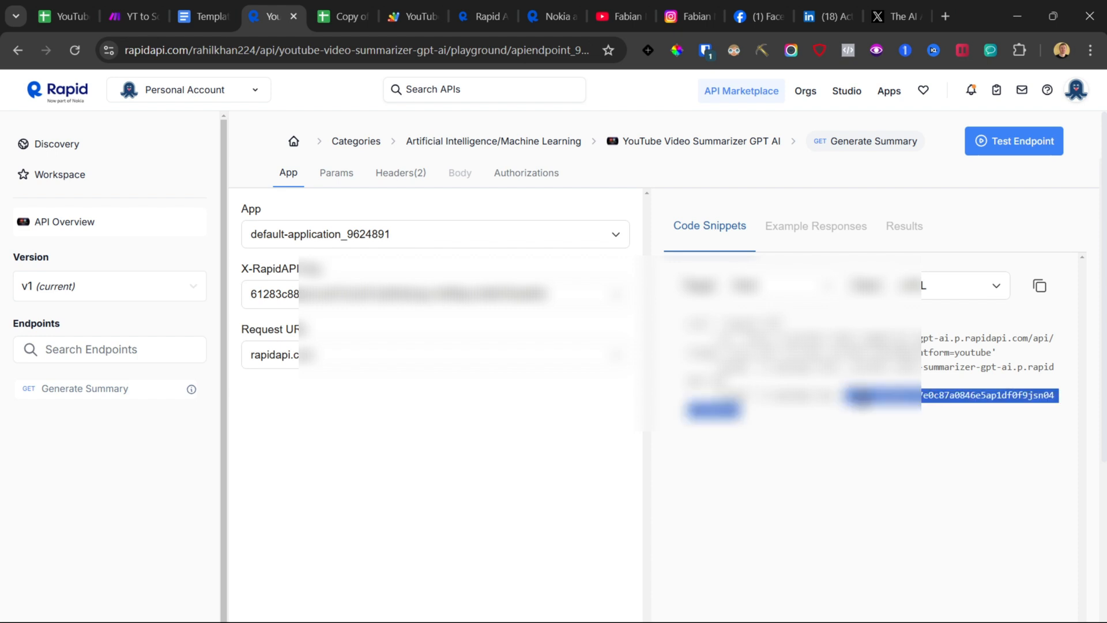
{"action": "right_click", "coordinate": [891, 399]}
{"action": "left_click", "coordinate": [501, 147]}
Step: Replace the X-RapidAPI-Key placeholder in getVideoTranscript of the Apps Script with the copied RapidAPI key and save the project
{"action": "left_click", "coordinate": [403, 5]}
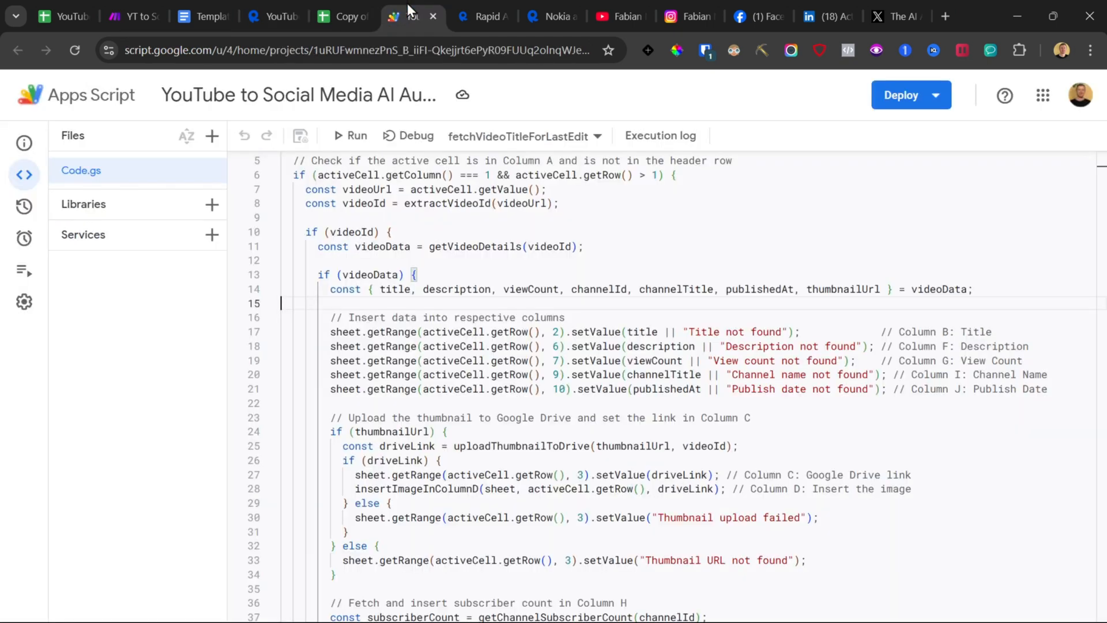
{"action": "left_click", "coordinate": [346, 5]}
{"action": "left_click", "coordinate": [341, 107]}
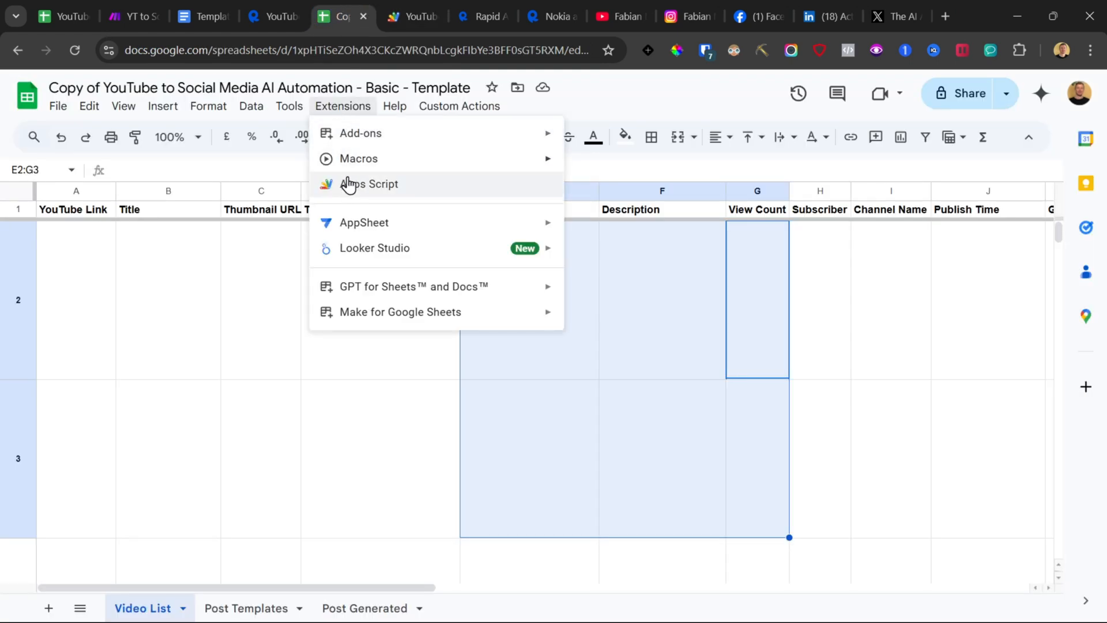
{"action": "left_click", "coordinate": [413, 2]}
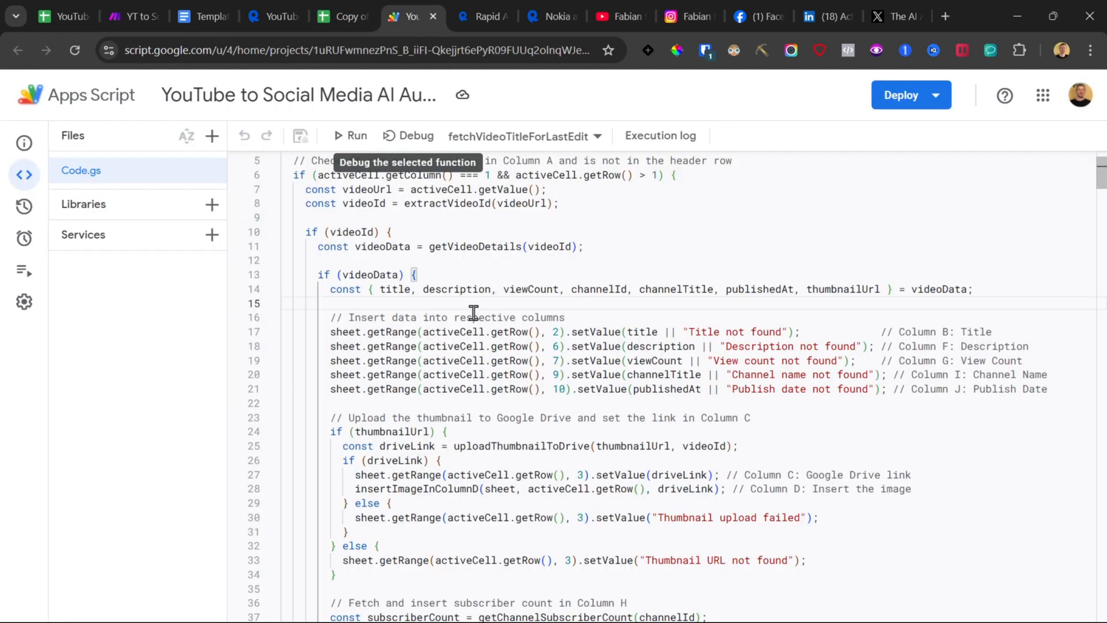
{"action": "scroll", "coordinate": [476, 321], "scroll_direction": "down", "scroll_amount": 12}
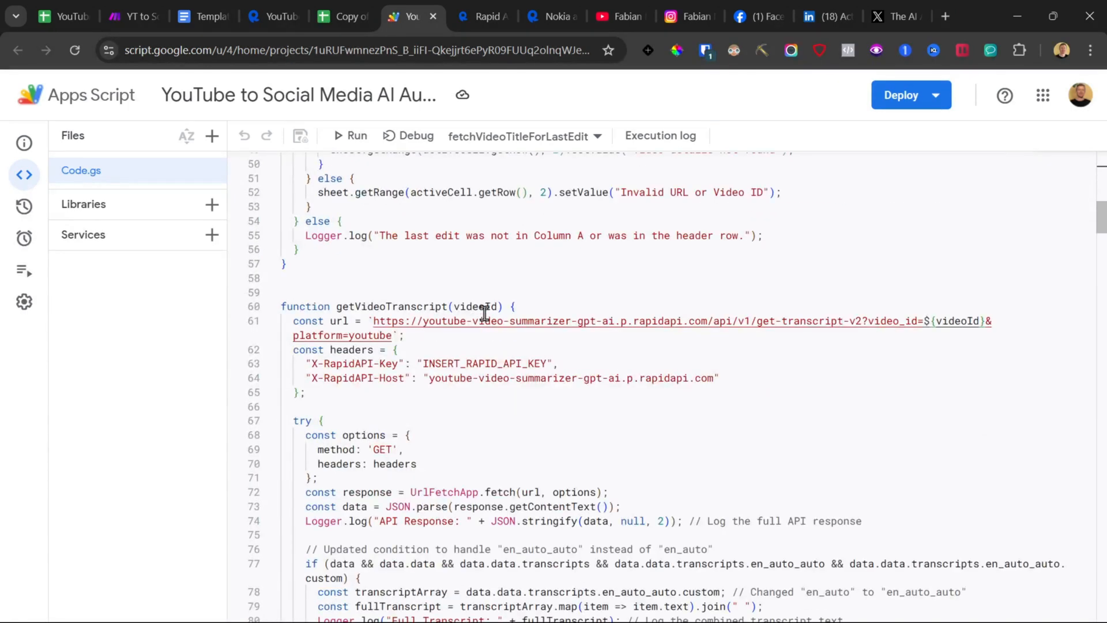
{"action": "scroll", "coordinate": [484, 313], "scroll_direction": "down", "scroll_amount": 1}
{"action": "left_click_drag", "start_coordinate": [424, 321], "coordinate": [558, 324]}
{"action": "key", "text": "ctrl+v"}
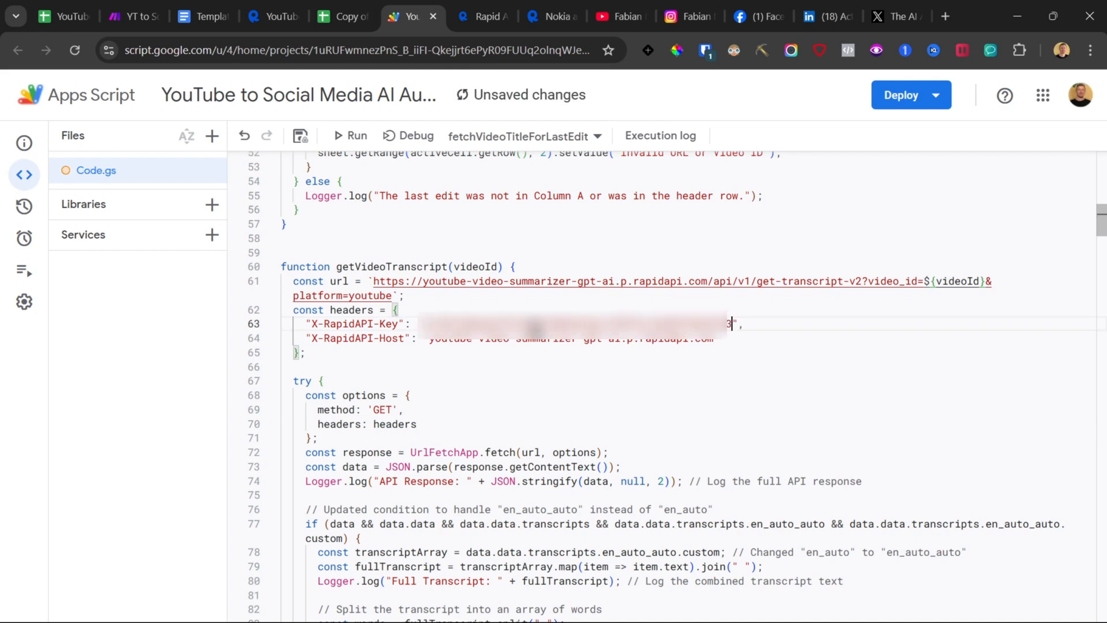
{"action": "left_click", "coordinate": [300, 136]}
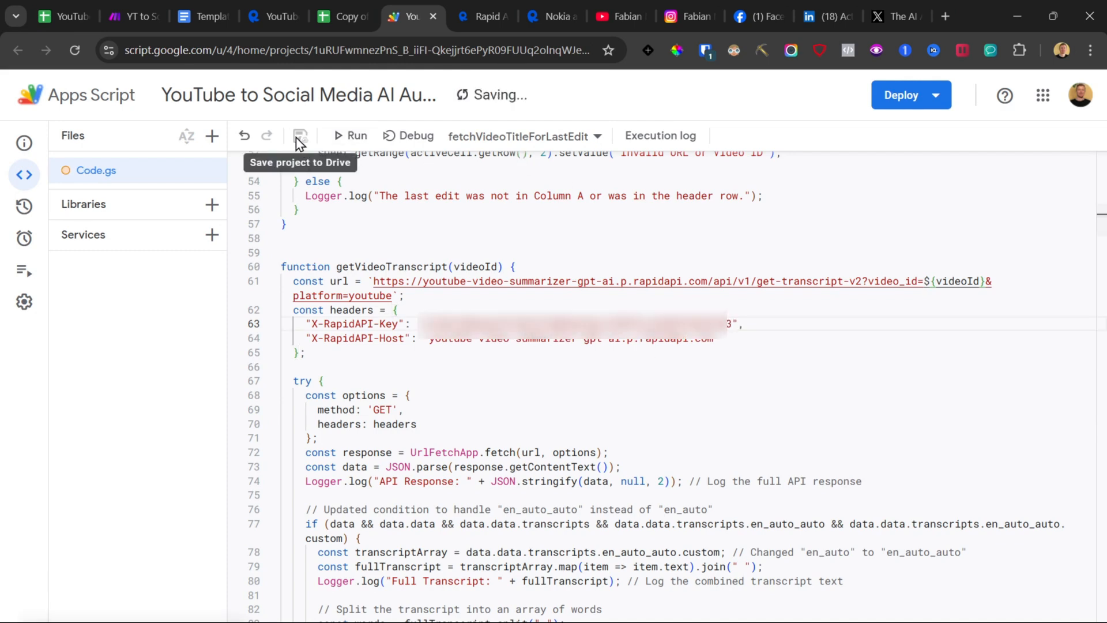
Step: Open the How to get YouTube API Key tutorial video linked in the Template & Links document
{"action": "scroll", "coordinate": [553, 298], "scroll_direction": "down", "scroll_amount": 15}
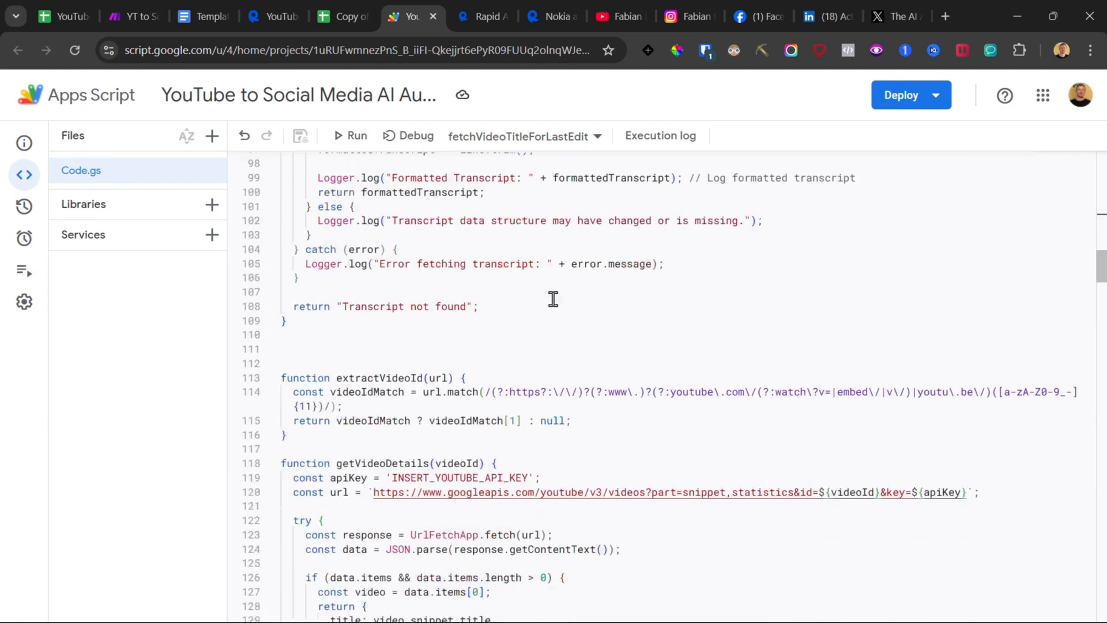
{"action": "left_click_drag", "start_coordinate": [395, 280], "coordinate": [523, 281]}
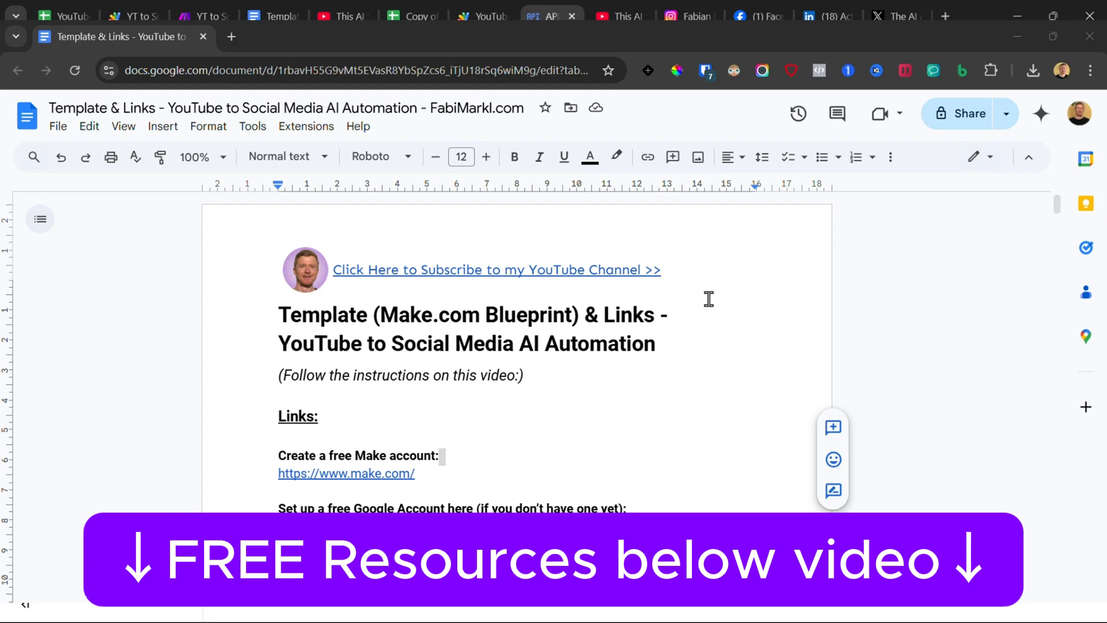
{"action": "scroll", "coordinate": [709, 298], "scroll_direction": "down", "scroll_amount": 5}
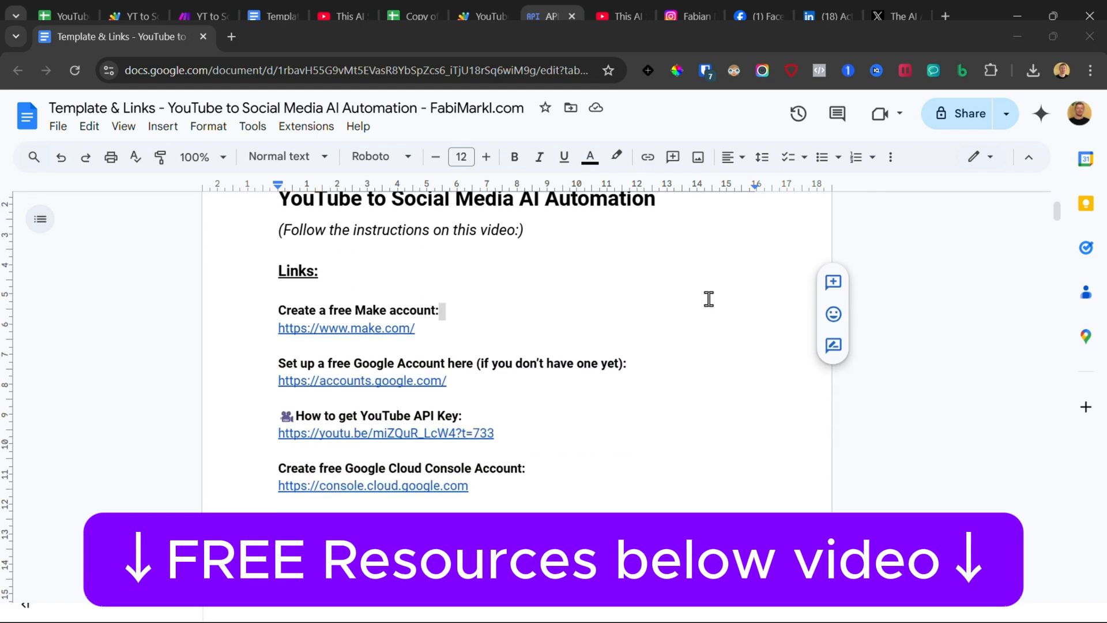
{"action": "left_click", "coordinate": [354, 262]}
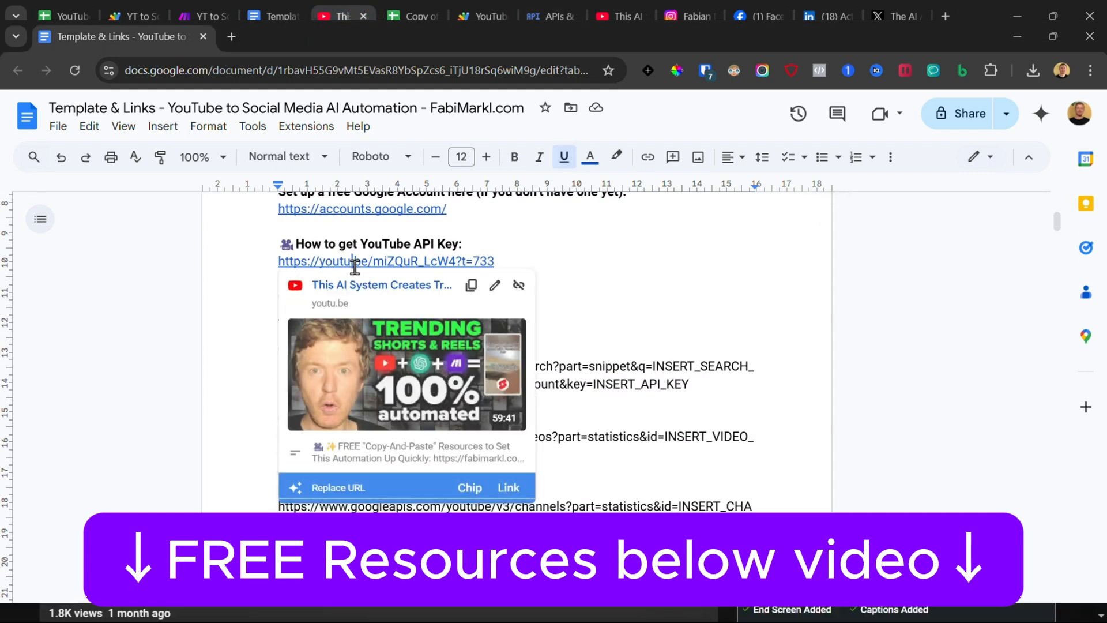
{"action": "left_click", "coordinate": [397, 289]}
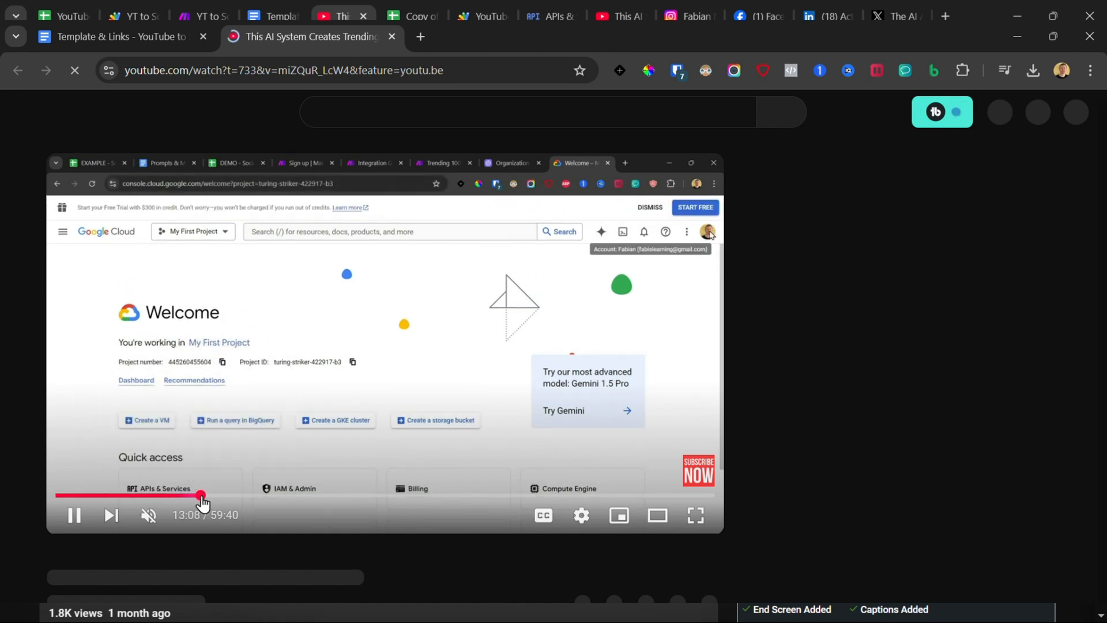
{"action": "left_click", "coordinate": [201, 498]}
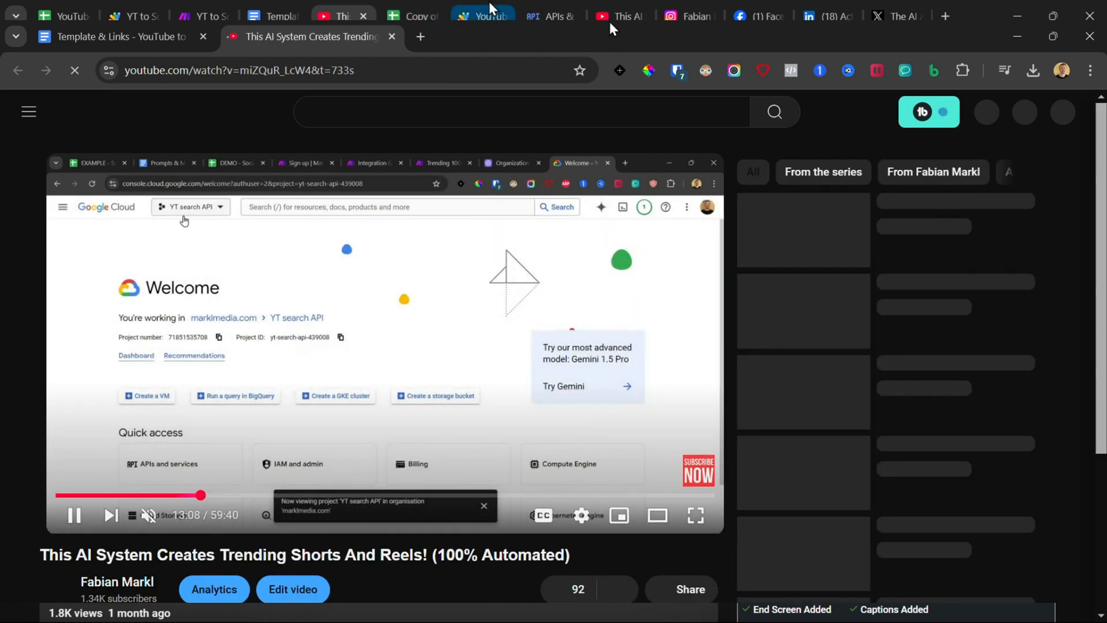
Step: Copy the YouTube API key from the Google Cloud credentials and paste it as the apiKey in getVideoDetails
{"action": "left_click", "coordinate": [545, 16]}
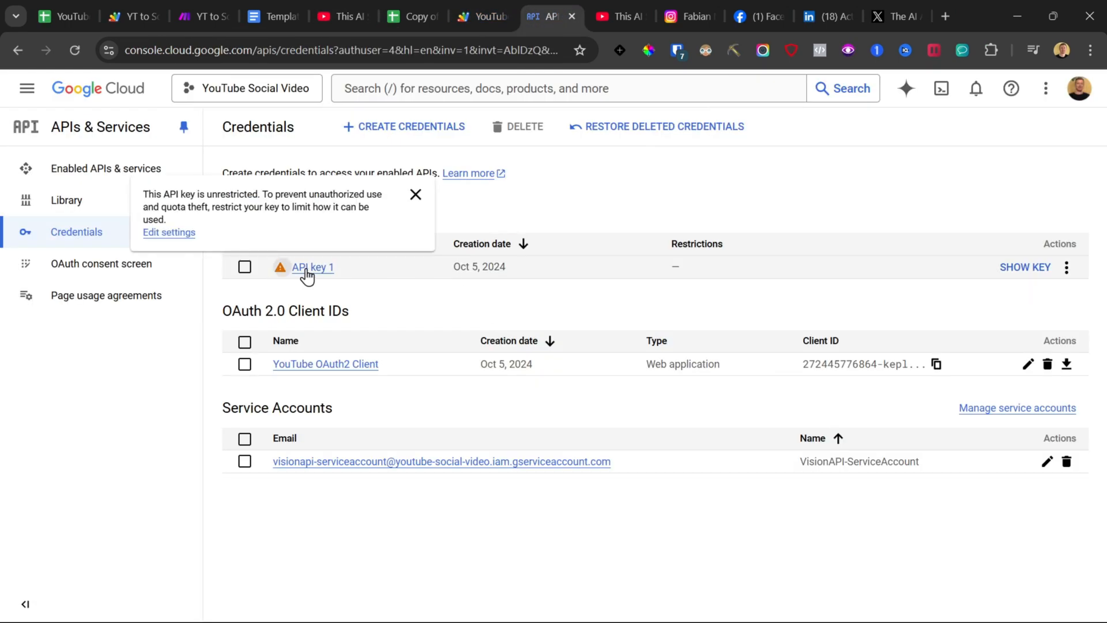
{"action": "left_click", "coordinate": [1025, 268]}
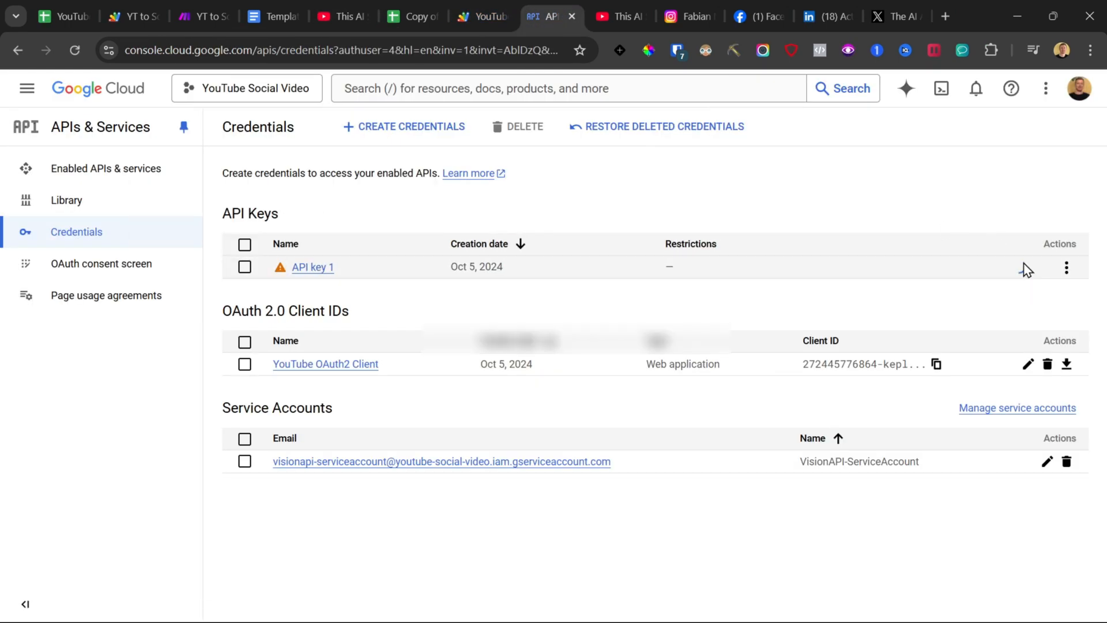
{"action": "left_click", "coordinate": [740, 334]}
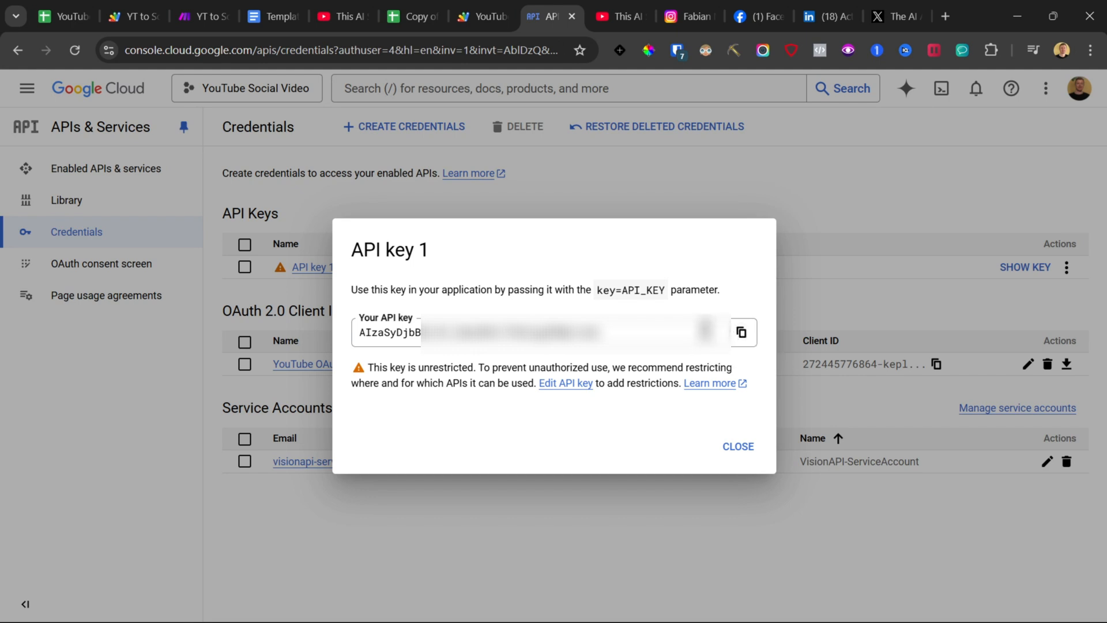
{"action": "left_click", "coordinate": [481, 16]}
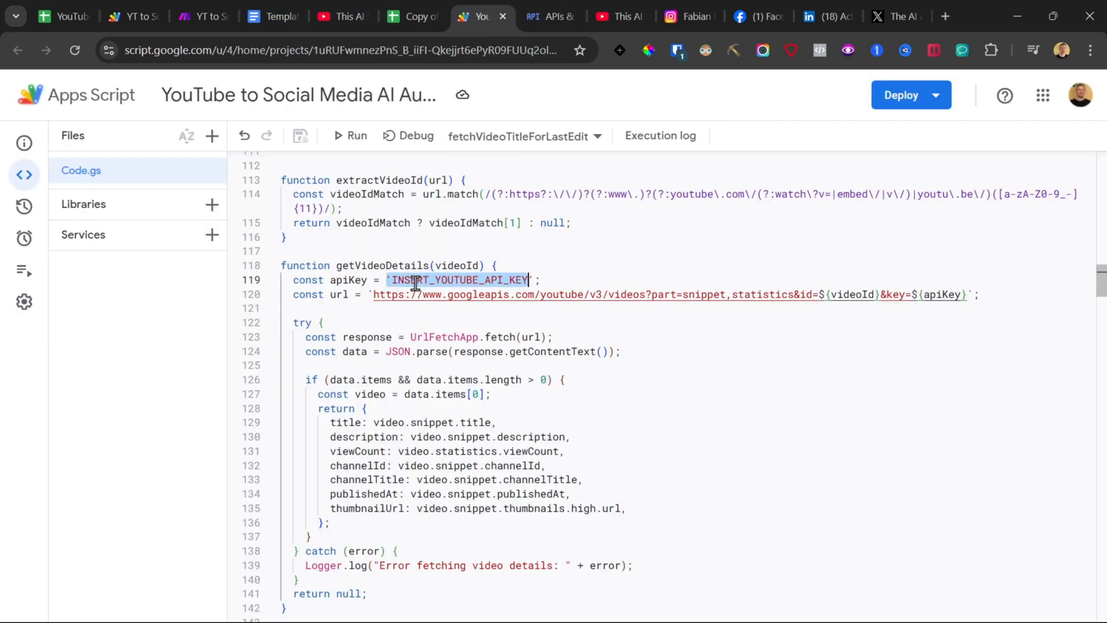
{"action": "key", "text": "ctrl+v"}
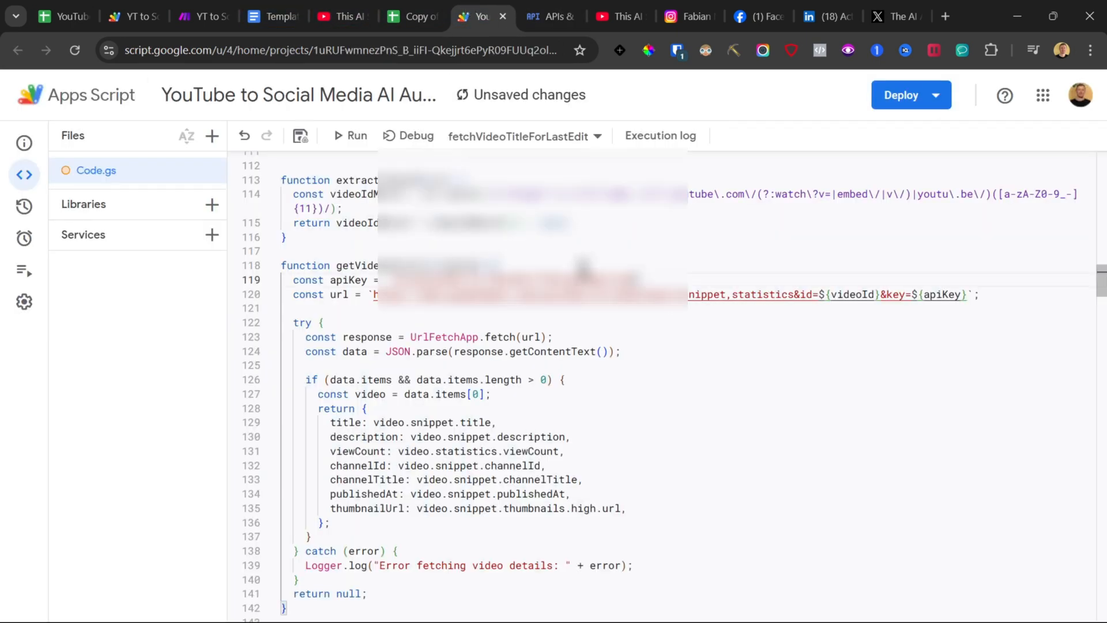
Step: Paste the YouTube API key over the apiKey placeholder in getChannelSubscriberCount and save the project
{"action": "scroll", "coordinate": [534, 327], "scroll_direction": "down", "scroll_amount": 9}
{"action": "scroll", "coordinate": [464, 318], "scroll_direction": "up", "scroll_amount": 4}
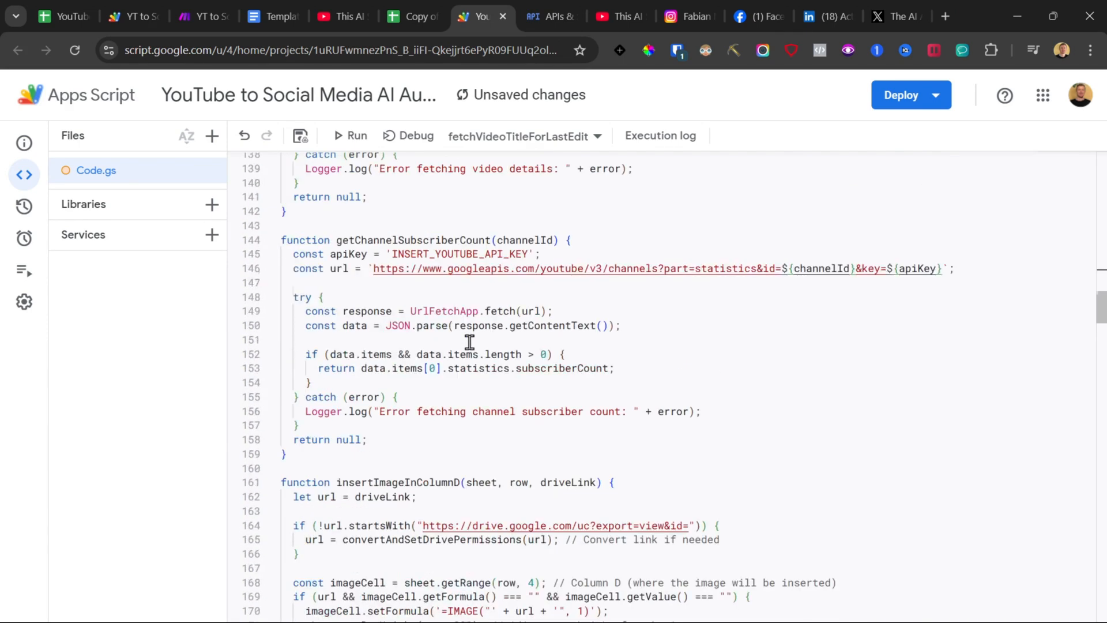
{"action": "left_click_drag", "start_coordinate": [395, 333], "coordinate": [486, 333]}
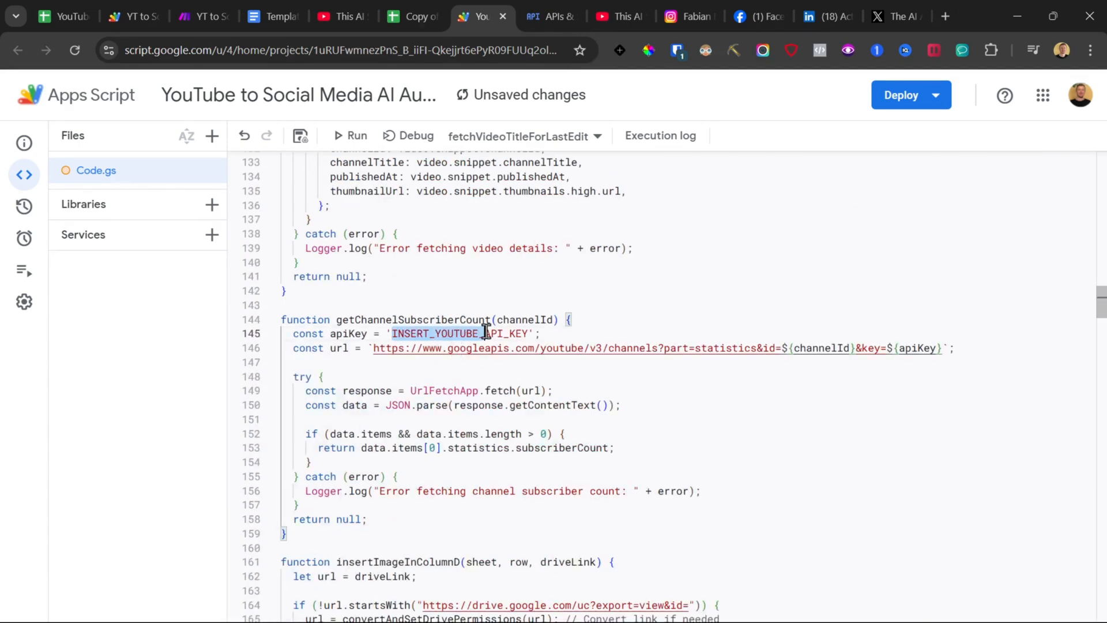
{"action": "key", "text": "ctrl+v"}
{"action": "left_click", "coordinate": [669, 291]}
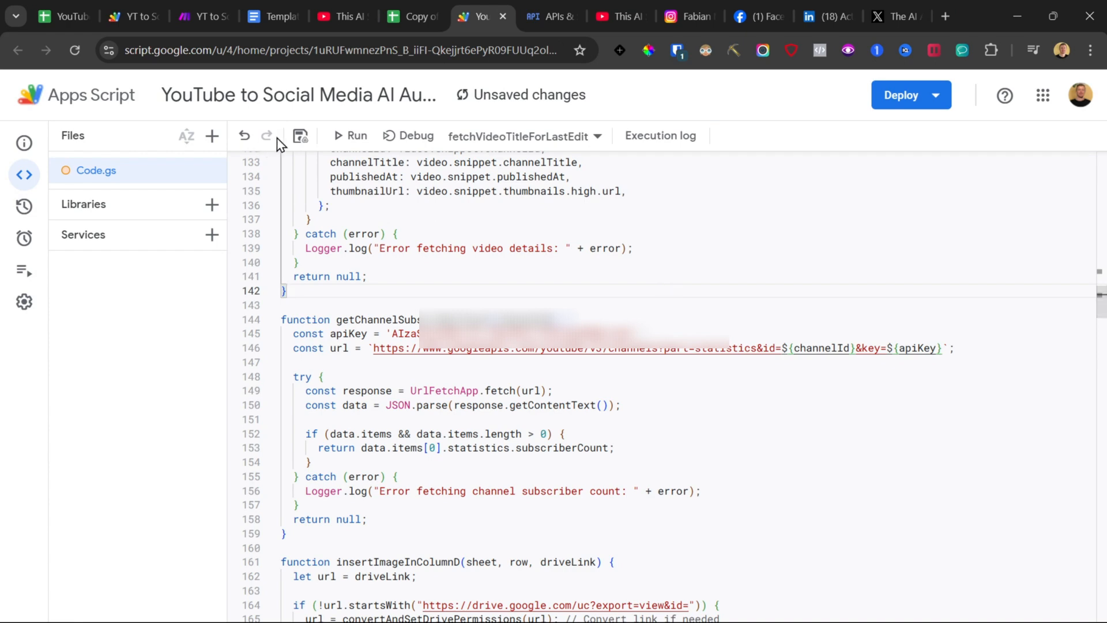
{"action": "left_click", "coordinate": [301, 136]}
Step: Copy the tutorial video's YouTube URL and paste it into cell A2 of the Video List sheet
{"action": "left_click", "coordinate": [427, 12]}
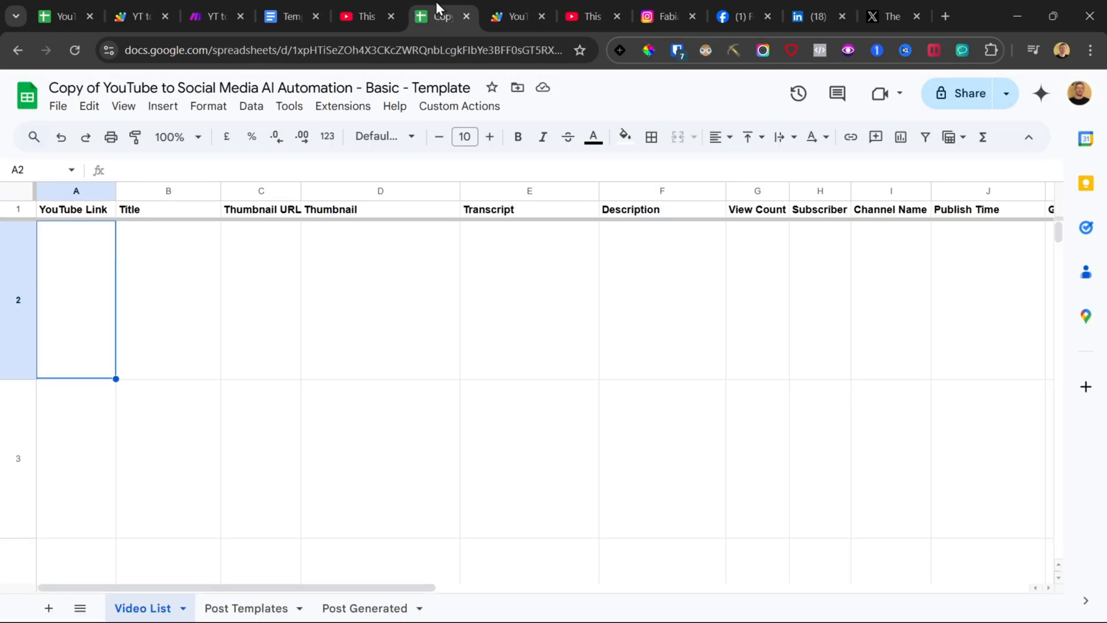
{"action": "left_click", "coordinate": [371, 2]}
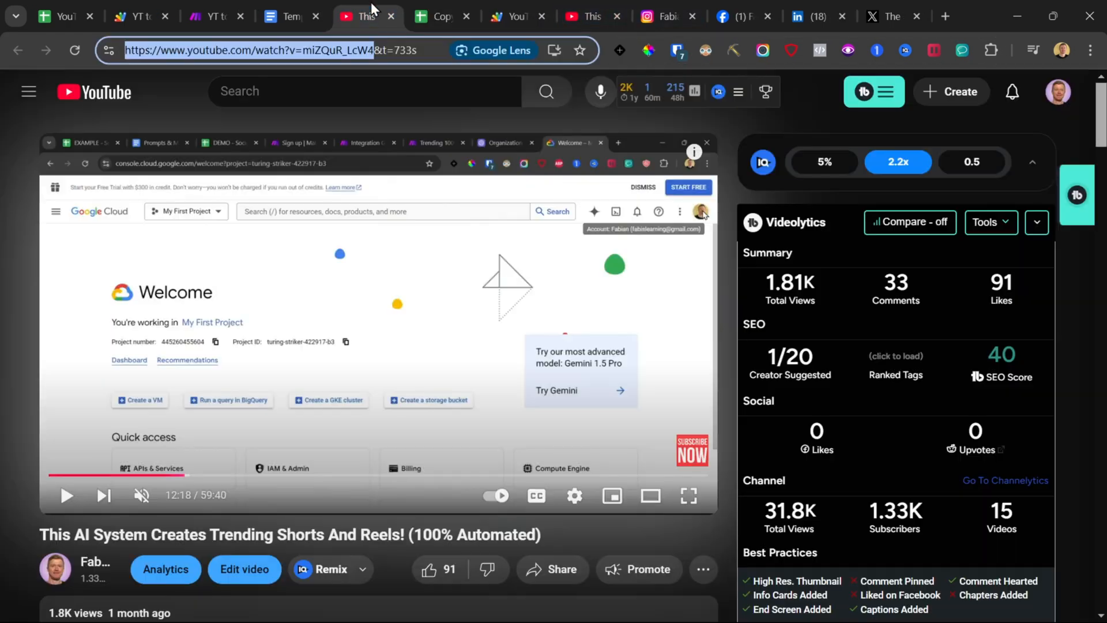
{"action": "right_click", "coordinate": [335, 54]}
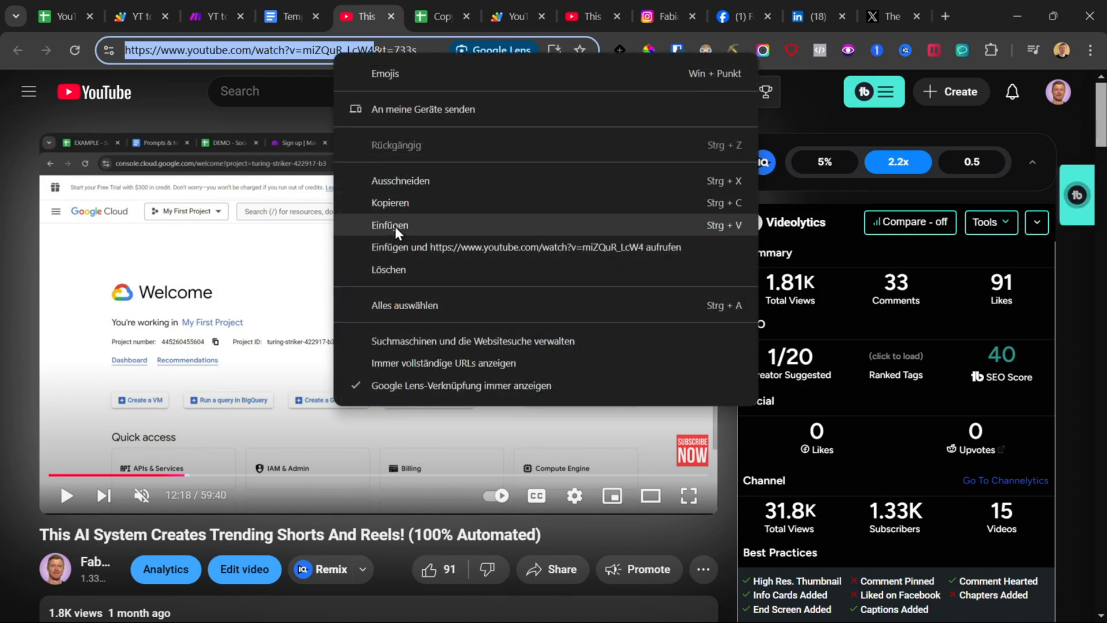
{"action": "left_click", "coordinate": [390, 206]}
{"action": "left_click", "coordinate": [434, 3]}
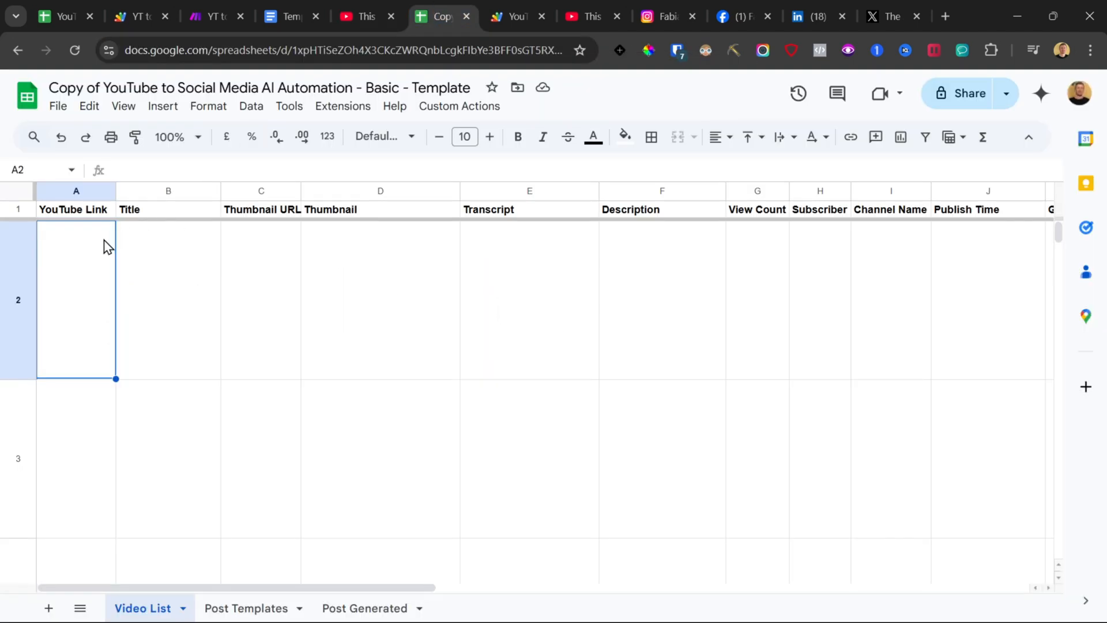
{"action": "key", "text": "ctrl+v"}
Step: Allow the spreadsheet's formulas to access external data
{"action": "left_click", "coordinate": [81, 459]}
{"action": "left_click_drag", "start_coordinate": [134, 315], "coordinate": [951, 299]}
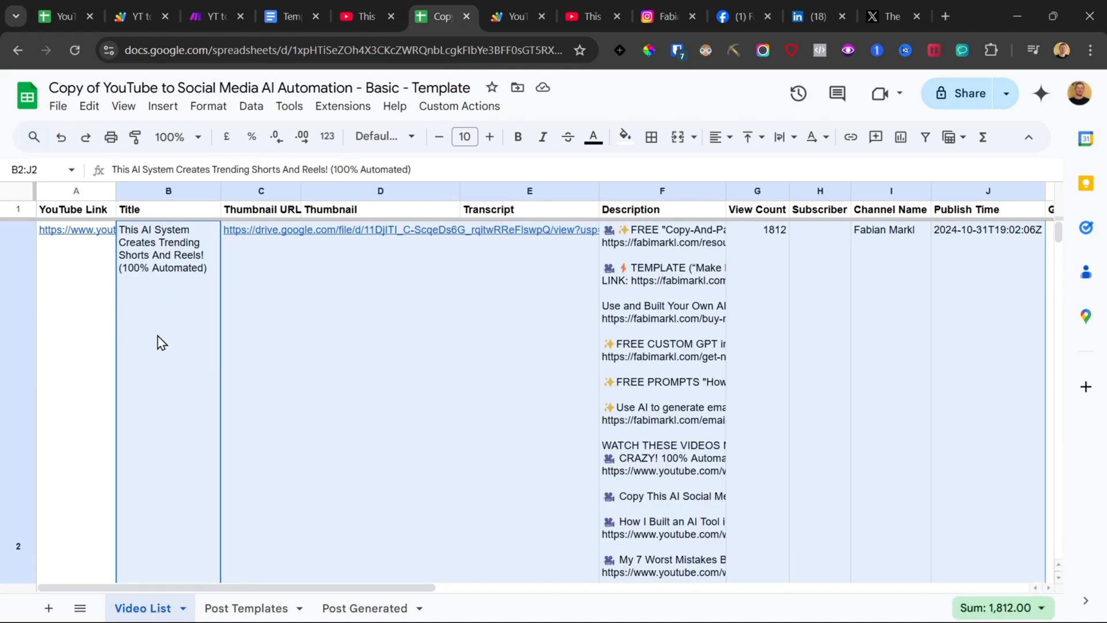
{"action": "left_click", "coordinate": [151, 273]}
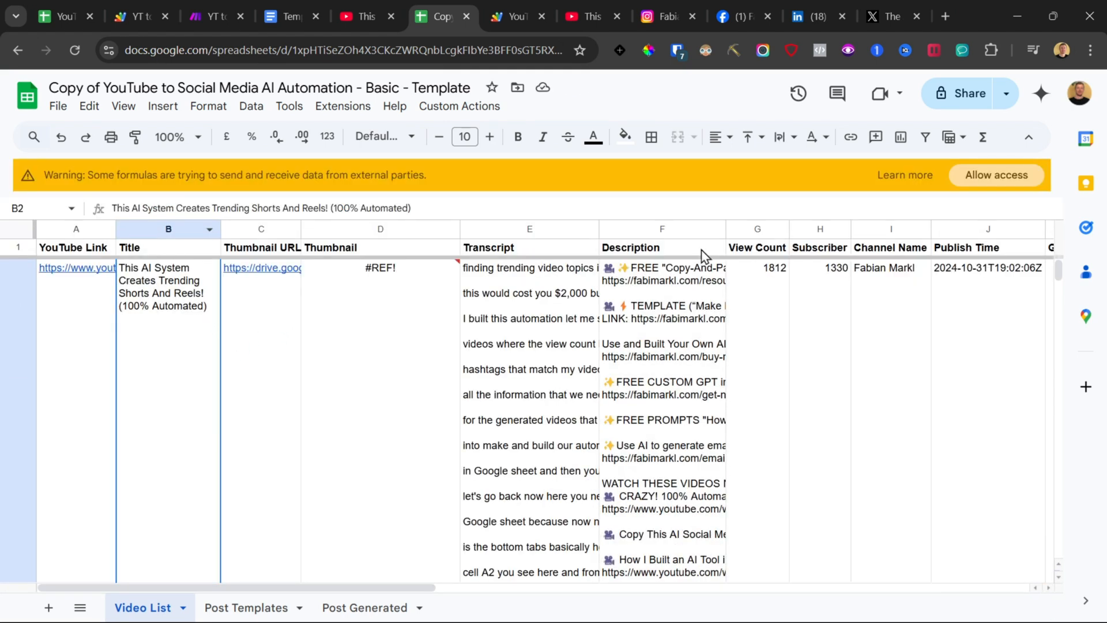
{"action": "left_click", "coordinate": [1001, 175]}
Step: Examine the fetched title, thumbnail URL, thumbnail, transcript, description, view count, subscriber, channel name and publish time in row 2
{"action": "left_click", "coordinate": [254, 311]}
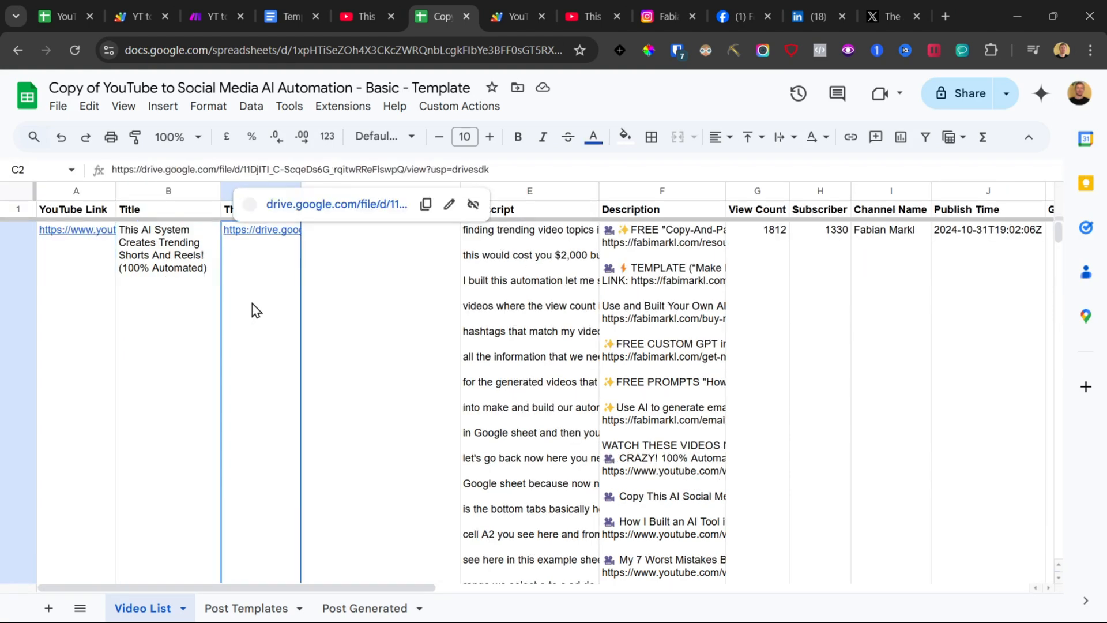
{"action": "left_click", "coordinate": [153, 363]}
{"action": "left_click", "coordinate": [263, 392]}
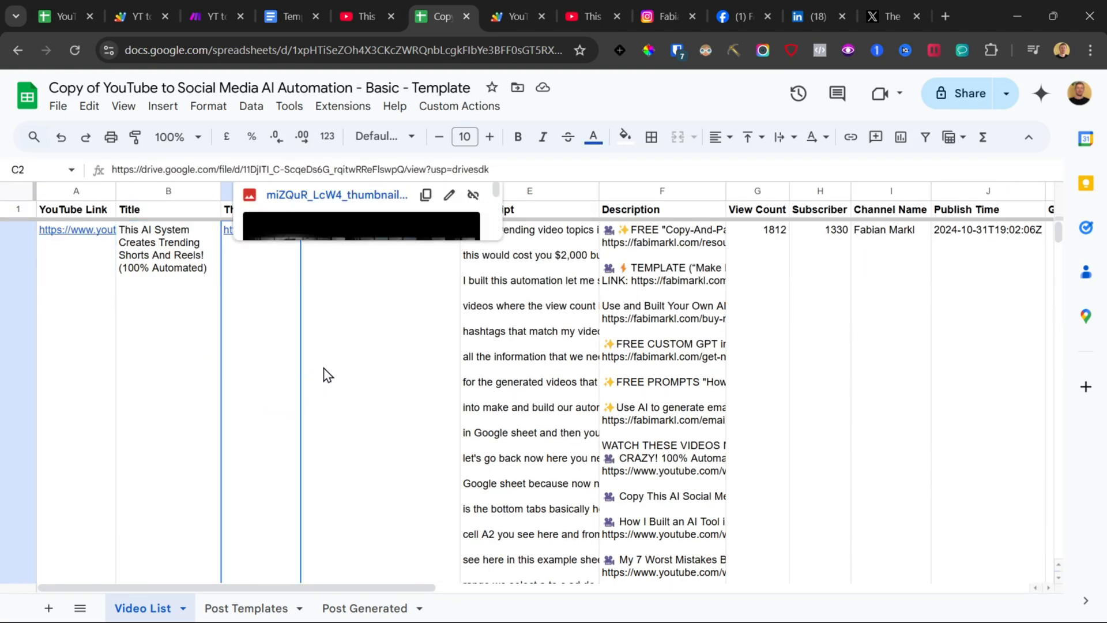
{"action": "left_click", "coordinate": [148, 329]}
{"action": "left_click", "coordinate": [361, 309]}
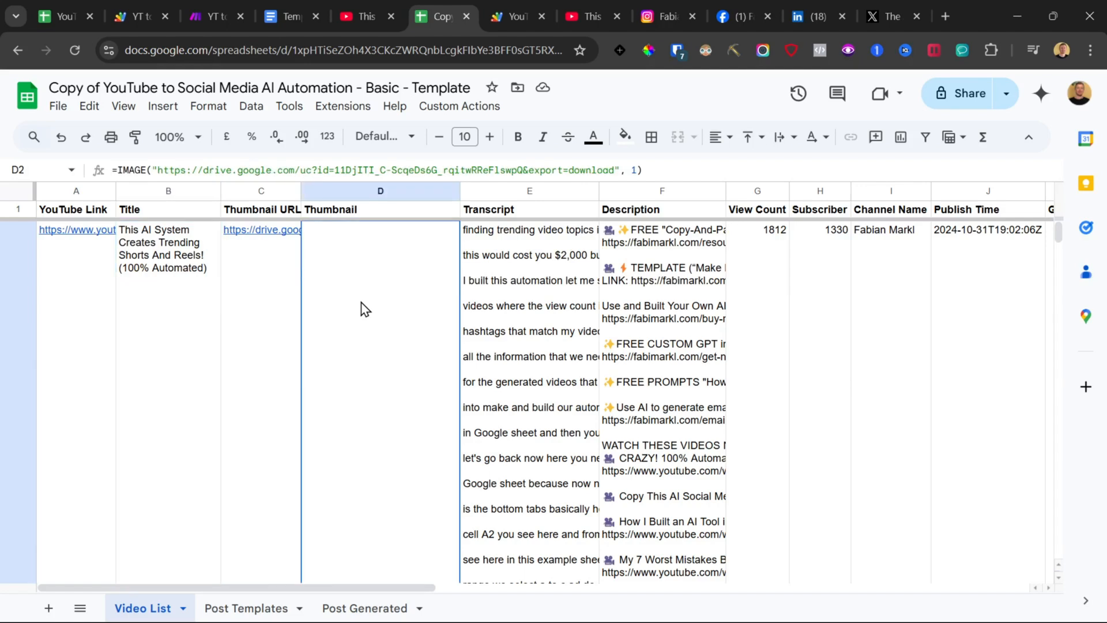
{"action": "left_click", "coordinate": [537, 283]}
{"action": "double_click", "coordinate": [544, 316]}
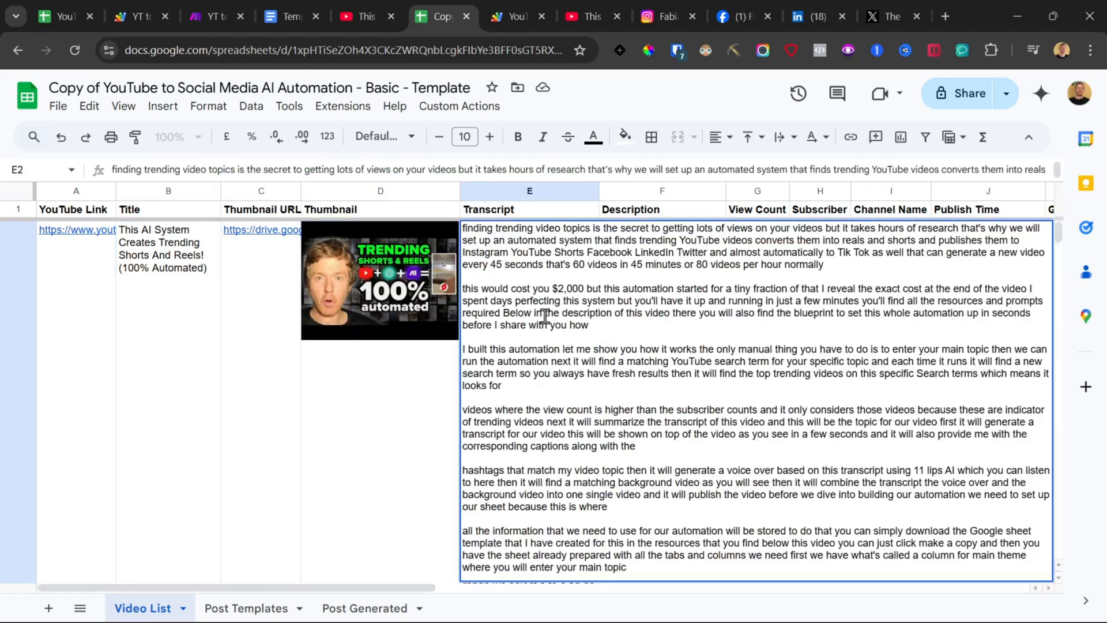
{"action": "left_click", "coordinate": [353, 449]}
{"action": "left_click", "coordinate": [684, 300]}
{"action": "left_click", "coordinate": [759, 286]}
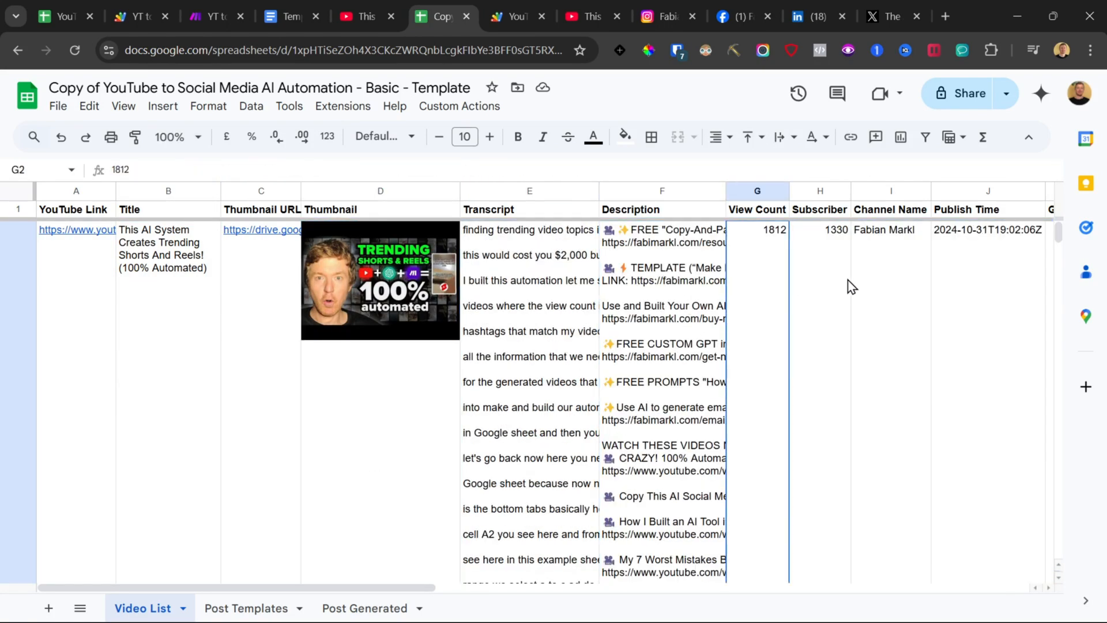
{"action": "left_click", "coordinate": [843, 278]}
{"action": "left_click", "coordinate": [911, 282]}
{"action": "left_click", "coordinate": [977, 277]}
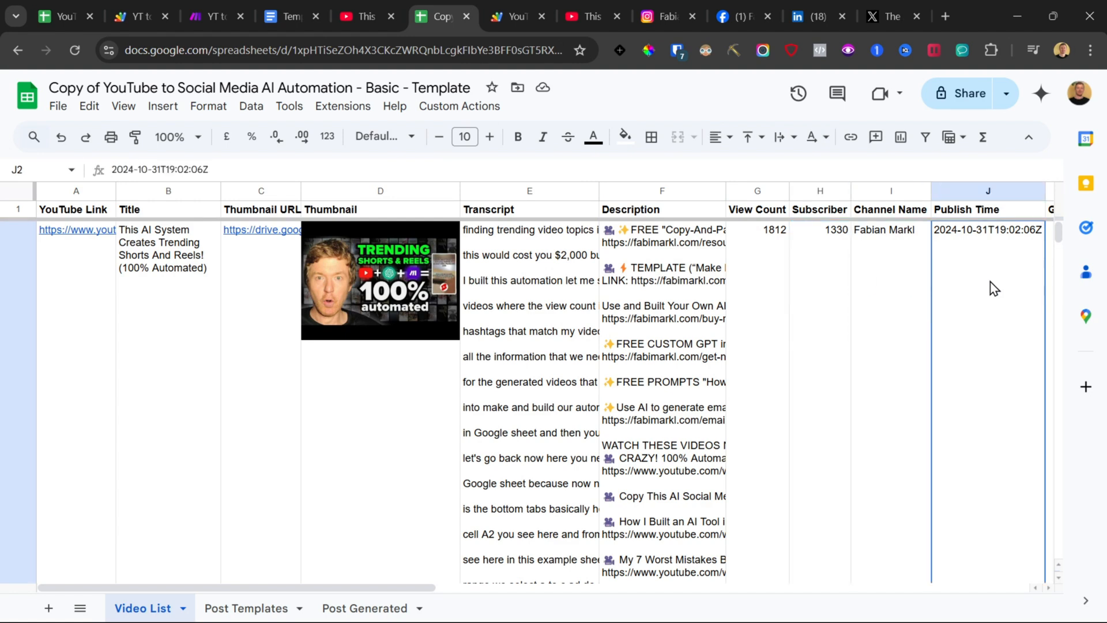
Step: Scroll across row 2 to review the remaining columns through the Generate checkbox
{"action": "scroll", "coordinate": [993, 289], "scroll_direction": "right", "scroll_amount": 4}
{"action": "scroll", "coordinate": [991, 289], "scroll_direction": "left", "scroll_amount": 4}
{"action": "left_click_drag", "start_coordinate": [314, 343], "coordinate": [107, 393]}
{"action": "scroll", "coordinate": [393, 394], "scroll_direction": "right", "scroll_amount": 4}
{"action": "left_click", "coordinate": [712, 264]}
{"action": "key", "text": "shift+Left"}
{"action": "key", "text": "shift+Left"}
{"action": "key", "text": "shift+Left"}
{"action": "key", "text": "shift+Left"}
{"action": "key", "text": "shift+Left"}
{"action": "key", "text": "shift+Left"}
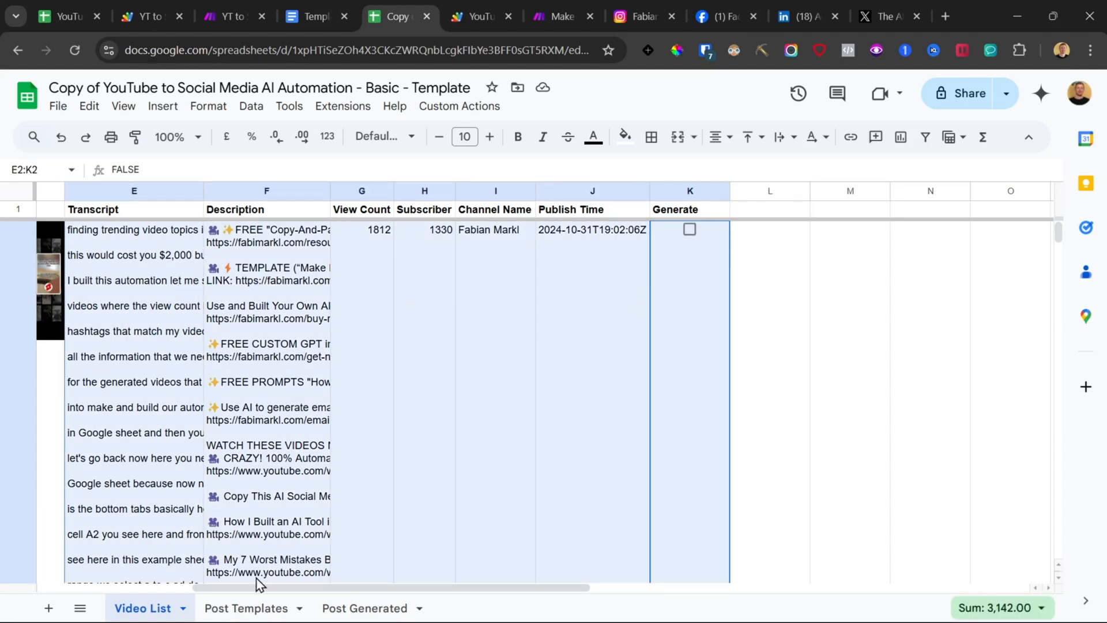
{"action": "double_click", "coordinate": [146, 283]}
{"action": "left_click", "coordinate": [52, 445]}
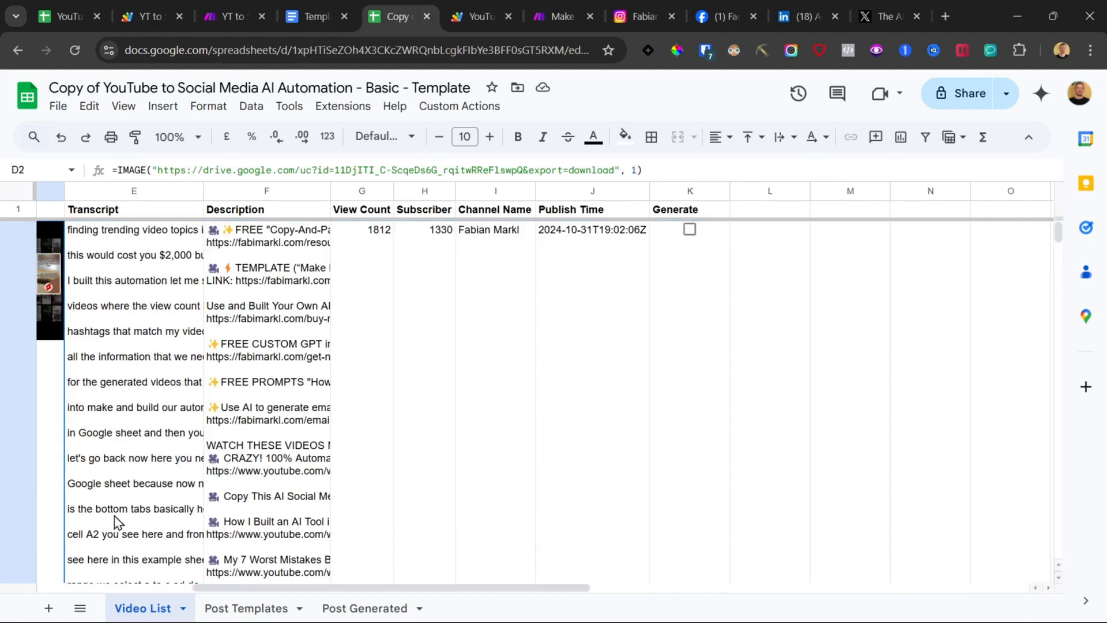
Step: Review the Post Templates and Post Generated tabs and the generated posts in the DEMO spreadsheet
{"action": "left_click", "coordinate": [246, 609]}
{"action": "left_click", "coordinate": [365, 609]}
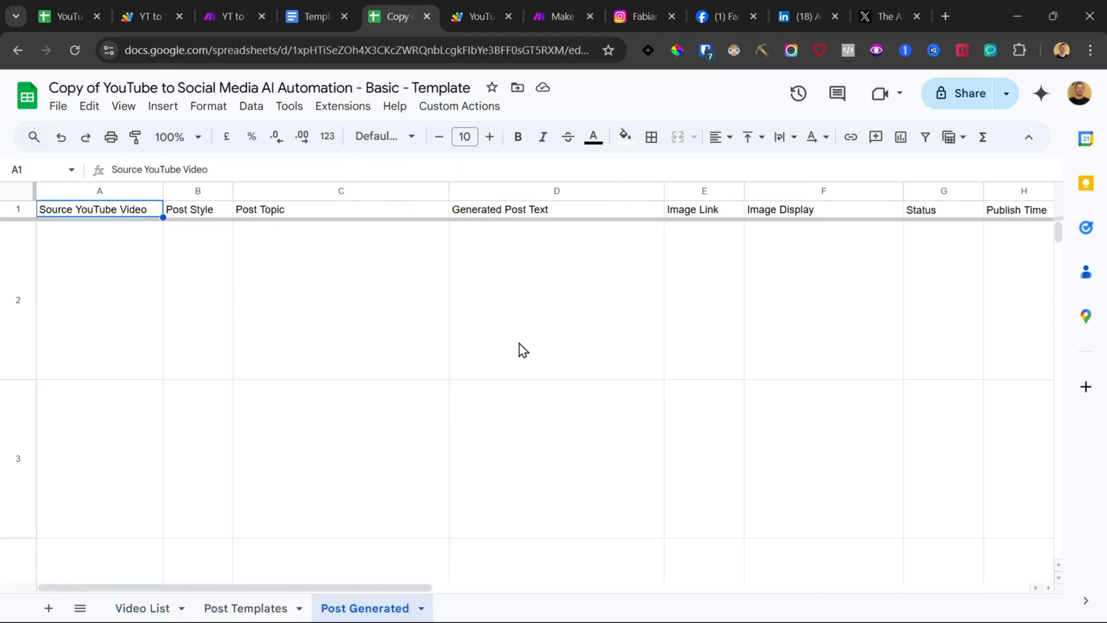
{"action": "left_click", "coordinate": [66, 16]}
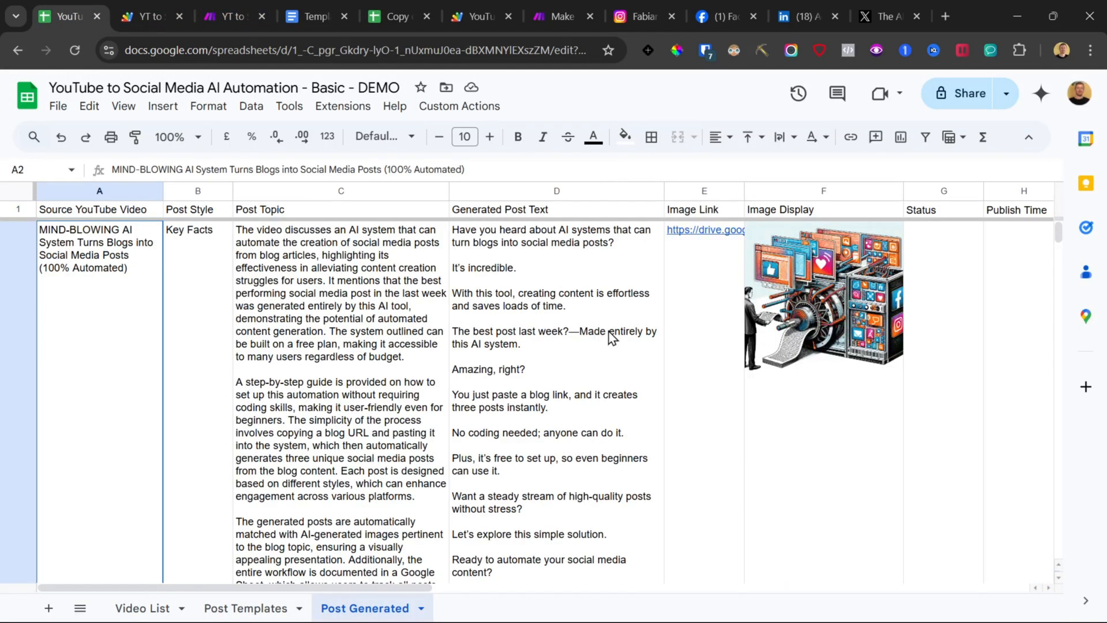
{"action": "scroll", "coordinate": [603, 357], "scroll_direction": "down", "scroll_amount": 15}
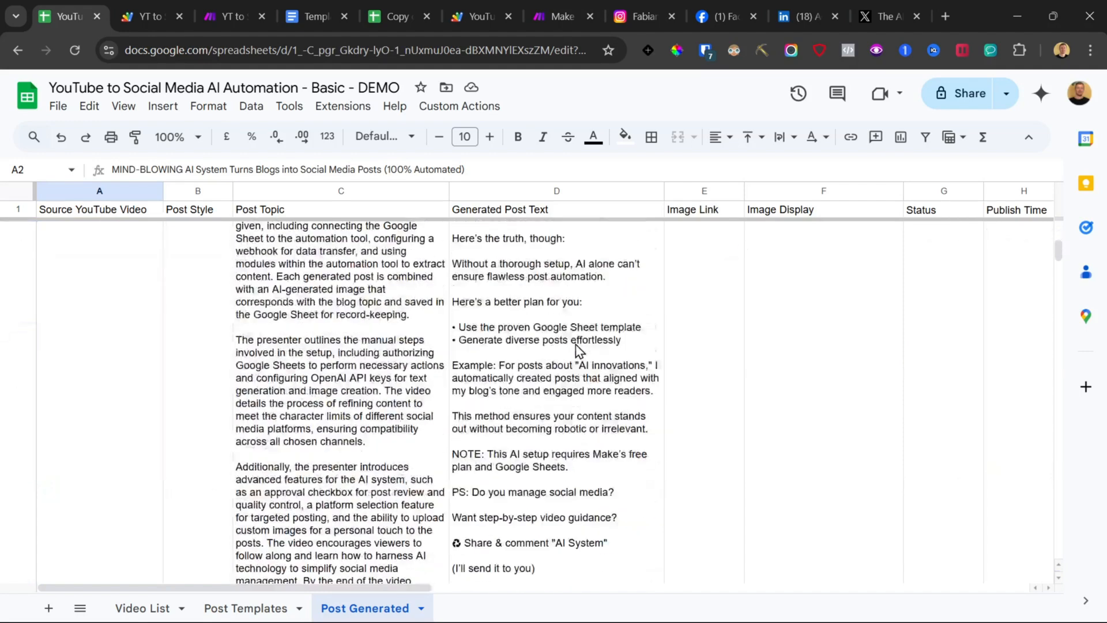
Step: Examine the existing YT to Social Media AI Automation - Basic scenario in Make
{"action": "left_click", "coordinate": [556, 12]}
{"action": "left_click", "coordinate": [237, 16]}
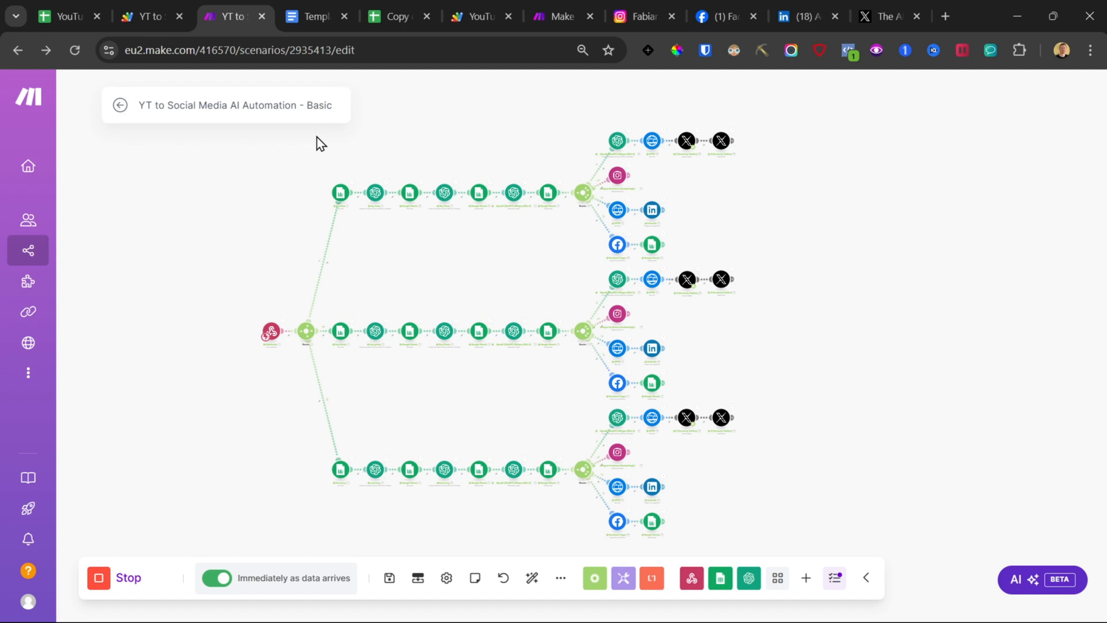
{"action": "left_click_drag", "start_coordinate": [315, 132], "coordinate": [845, 307]}
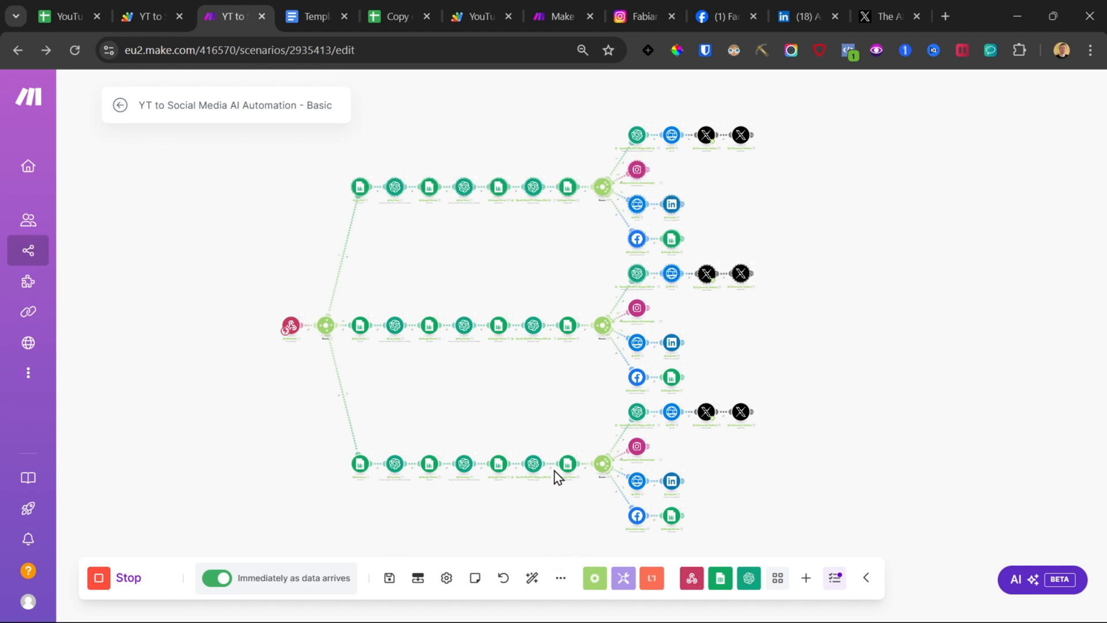
{"action": "left_click", "coordinate": [557, 12]}
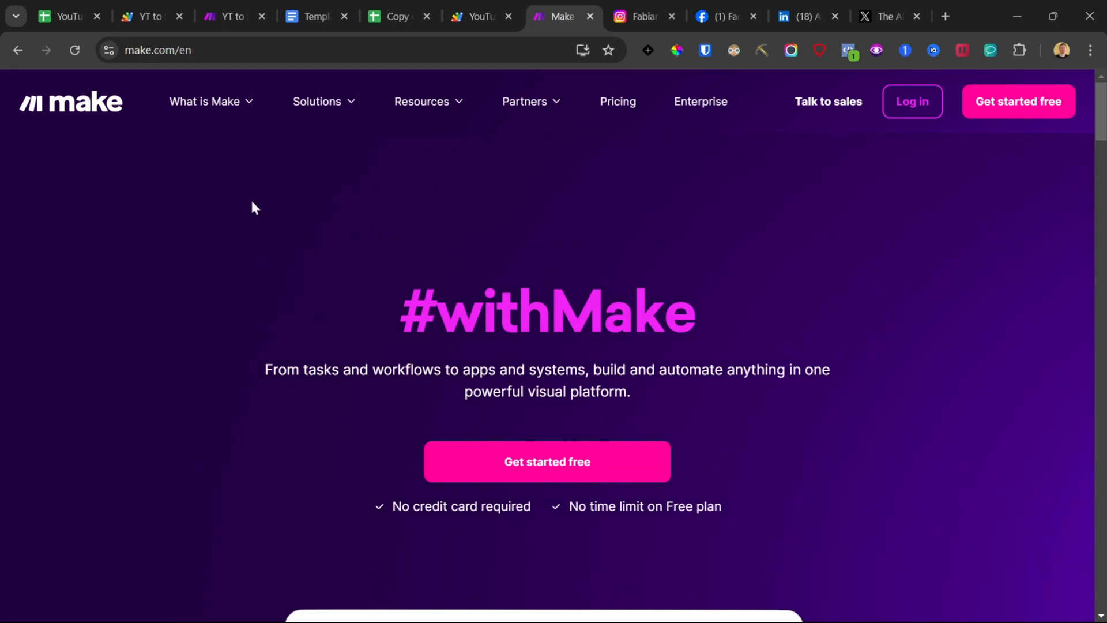
{"action": "triple_click", "coordinate": [542, 317]}
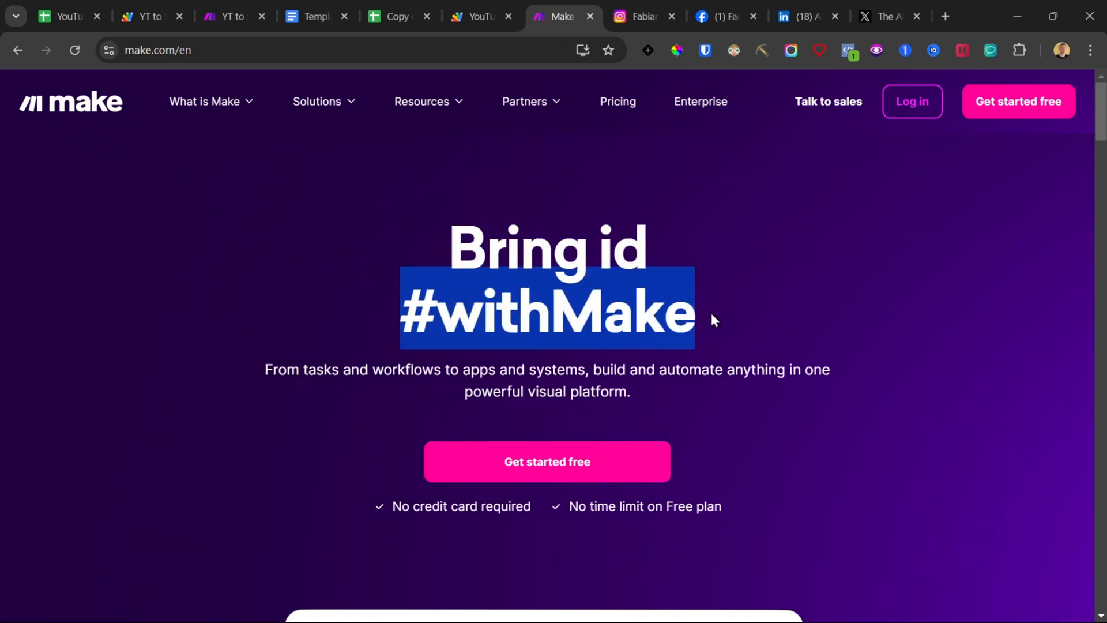
{"action": "left_click", "coordinate": [213, 2]}
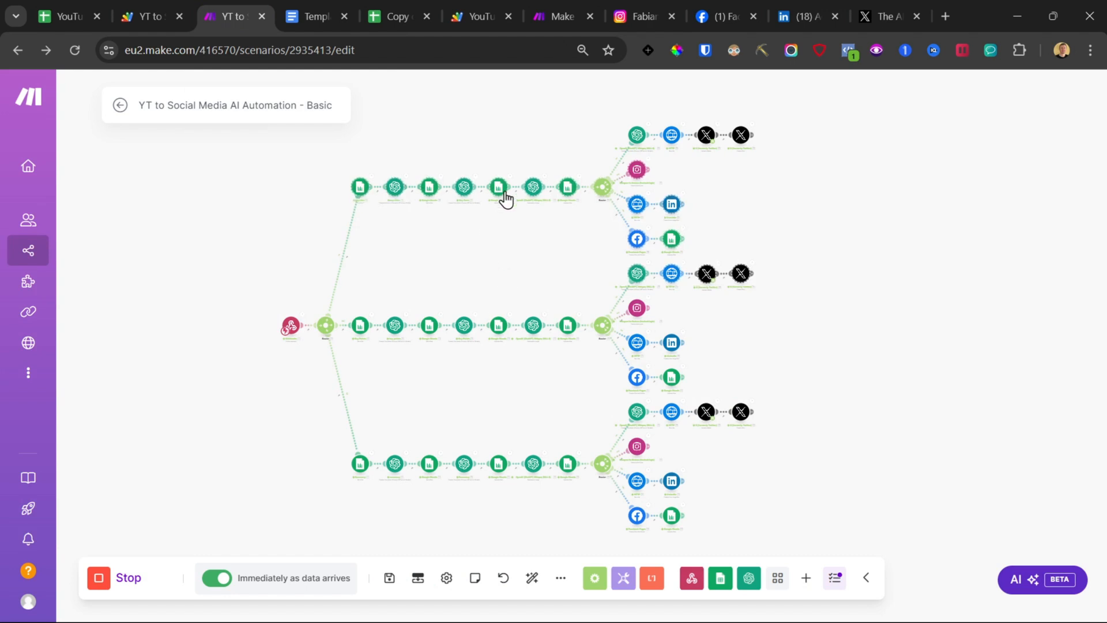
Step: Create a new Make scenario starting with a Webhooks Custom webhook trigger
{"action": "left_click", "coordinate": [545, 2]}
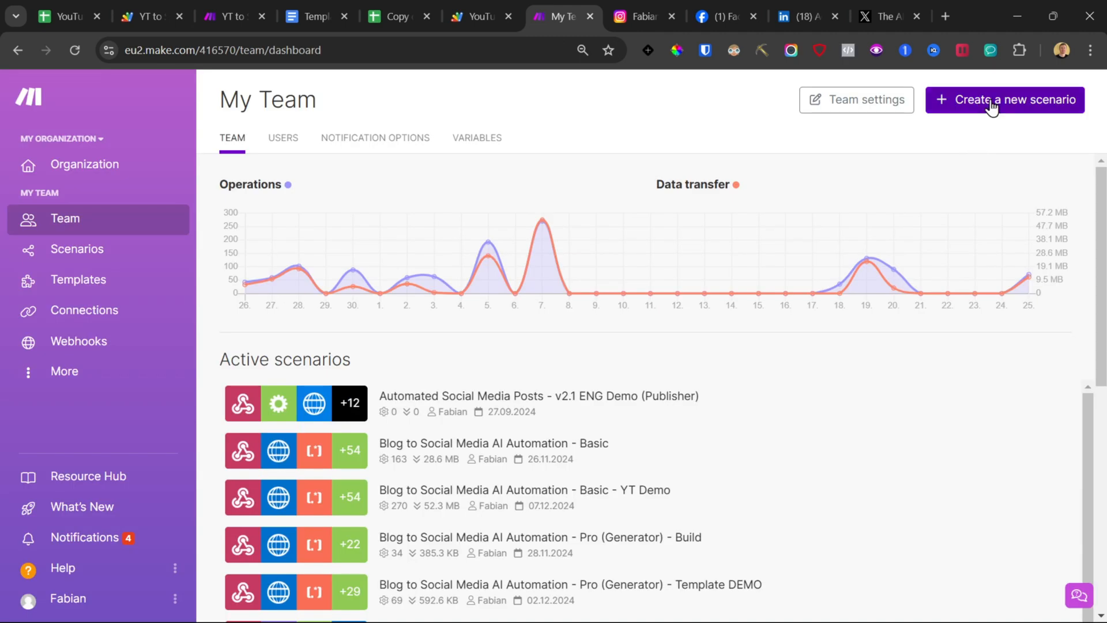
{"action": "left_click", "coordinate": [973, 104]}
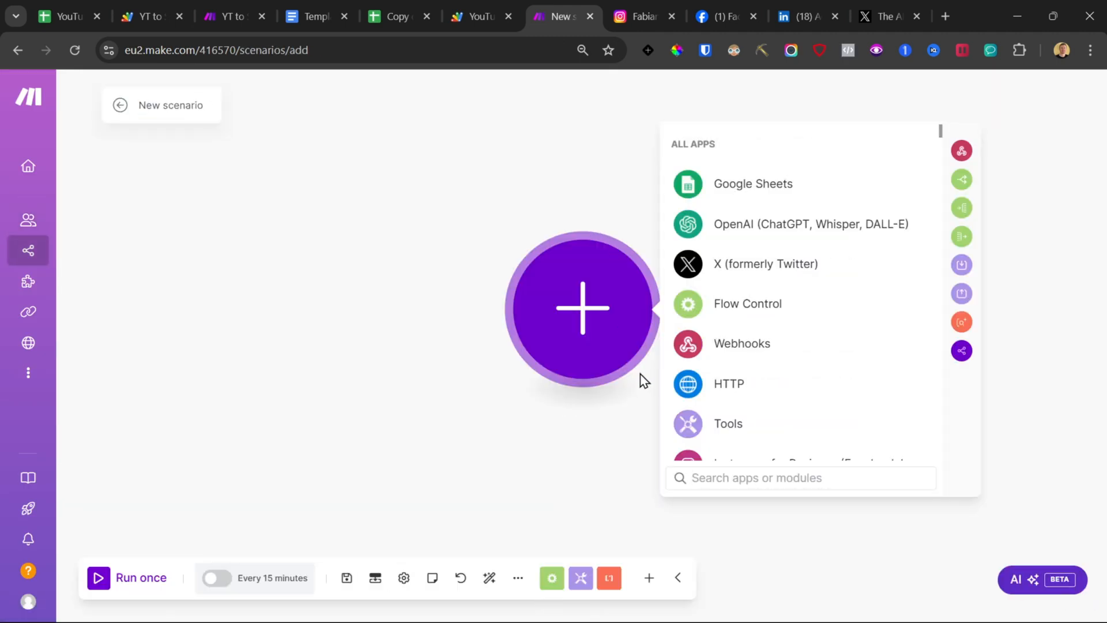
{"action": "type", "text": "webbo"}
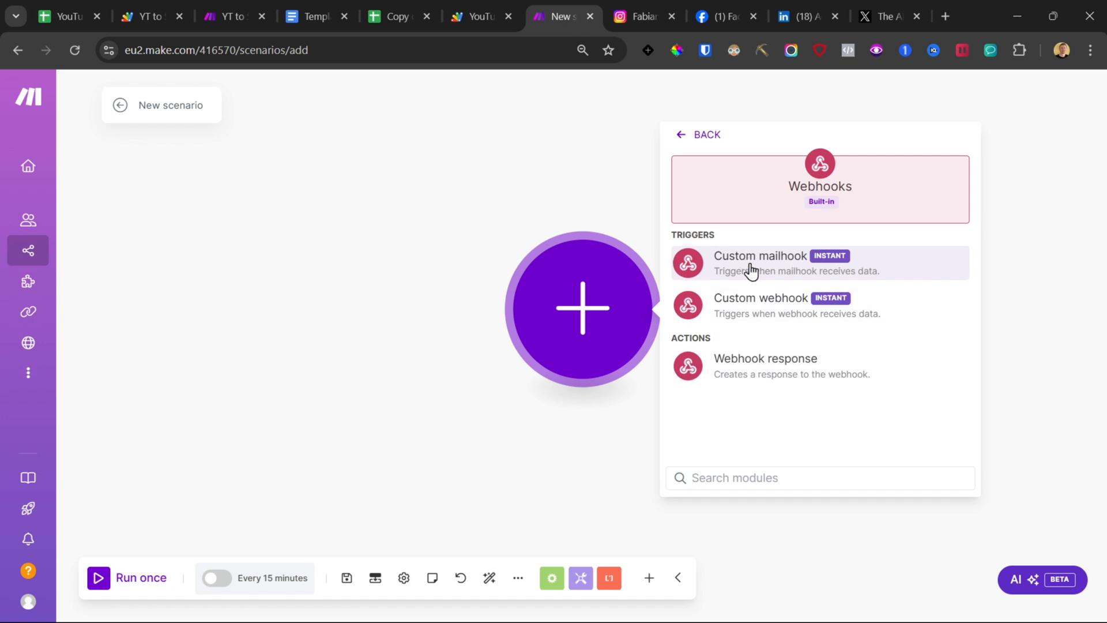
{"action": "left_click", "coordinate": [766, 315]}
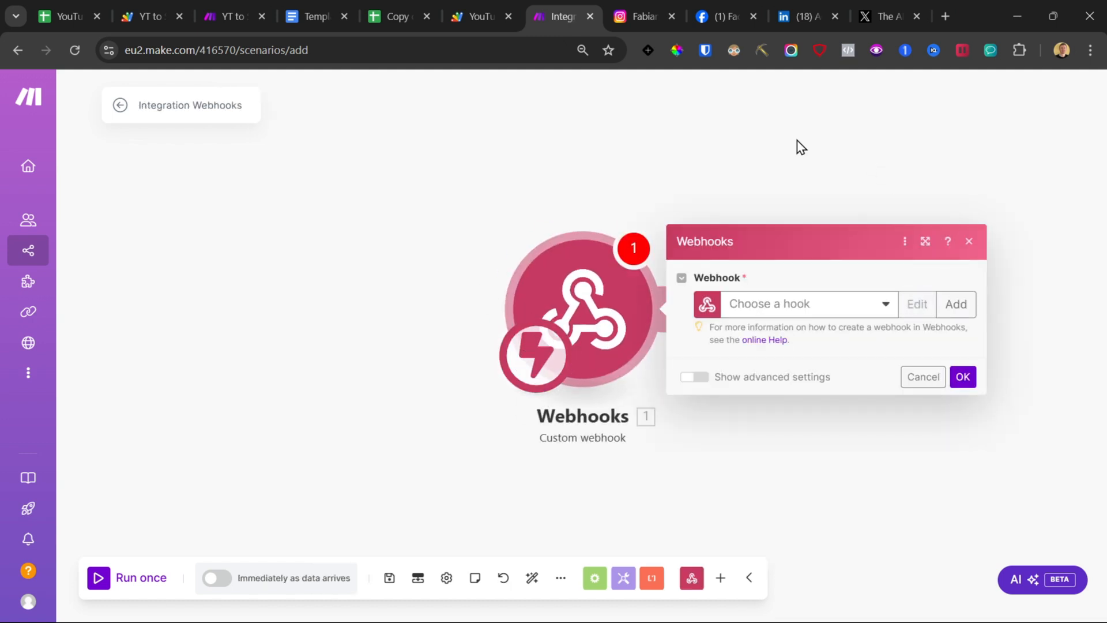
{"action": "left_click_drag", "start_coordinate": [798, 146], "coordinate": [669, 147]}
Step: Add a new webhook to the trigger and copy its address to the clipboard
{"action": "left_click", "coordinate": [390, 4]}
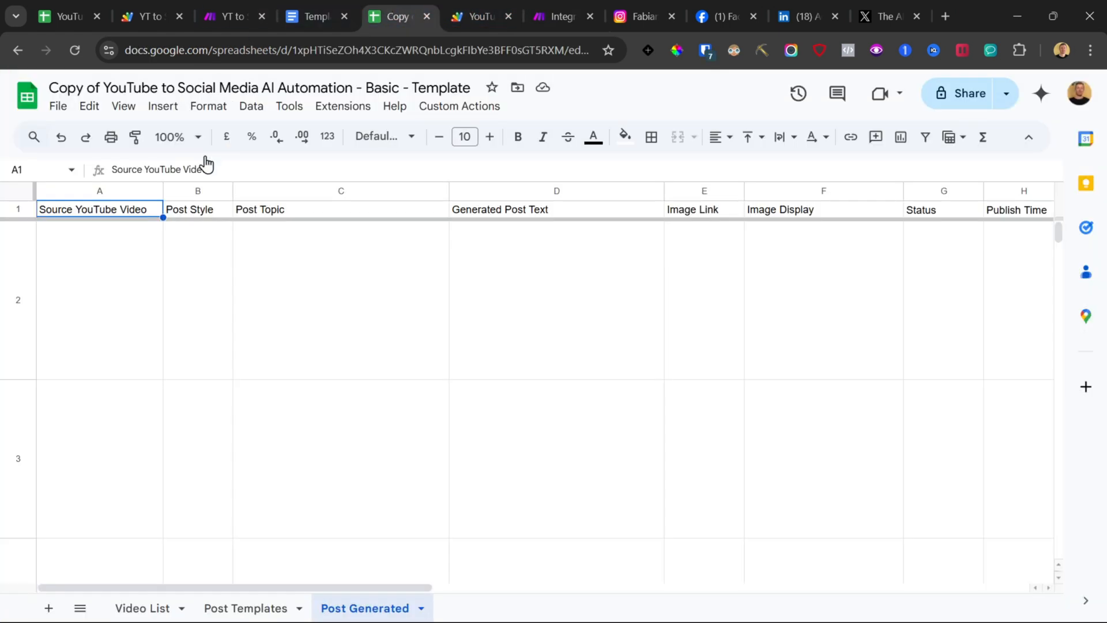
{"action": "left_click", "coordinate": [561, 16]}
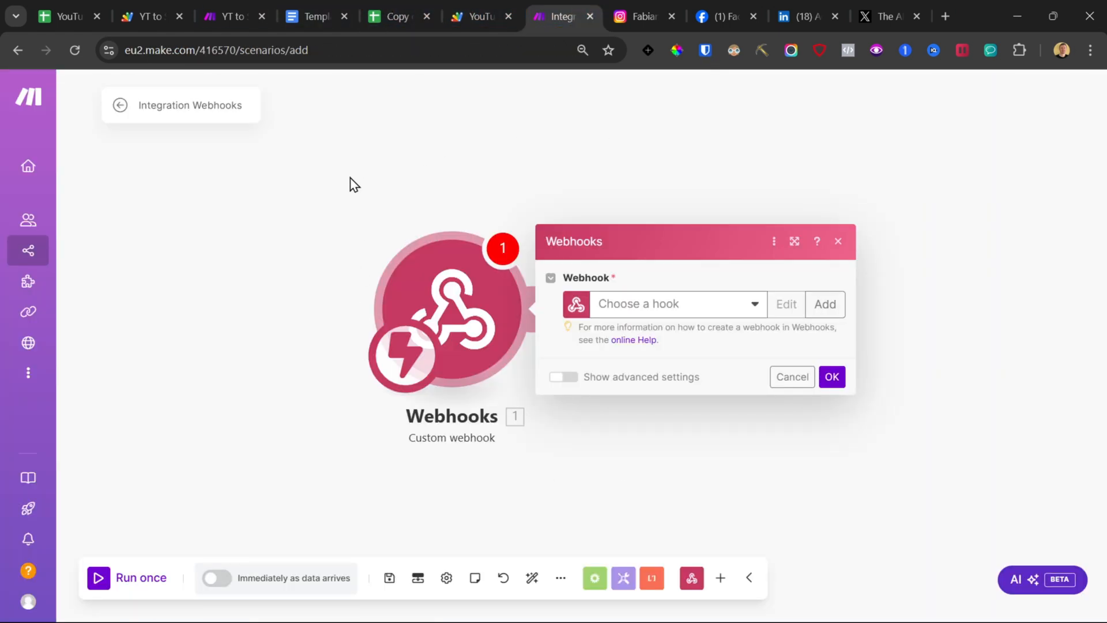
{"action": "left_click", "coordinate": [824, 304]}
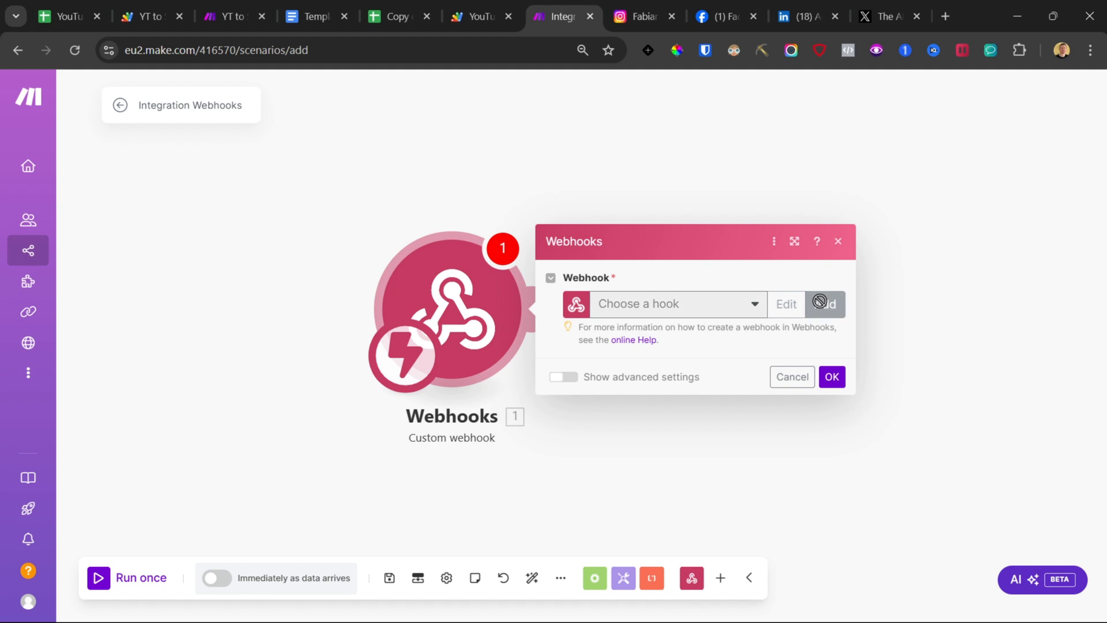
{"action": "left_click", "coordinate": [771, 428]}
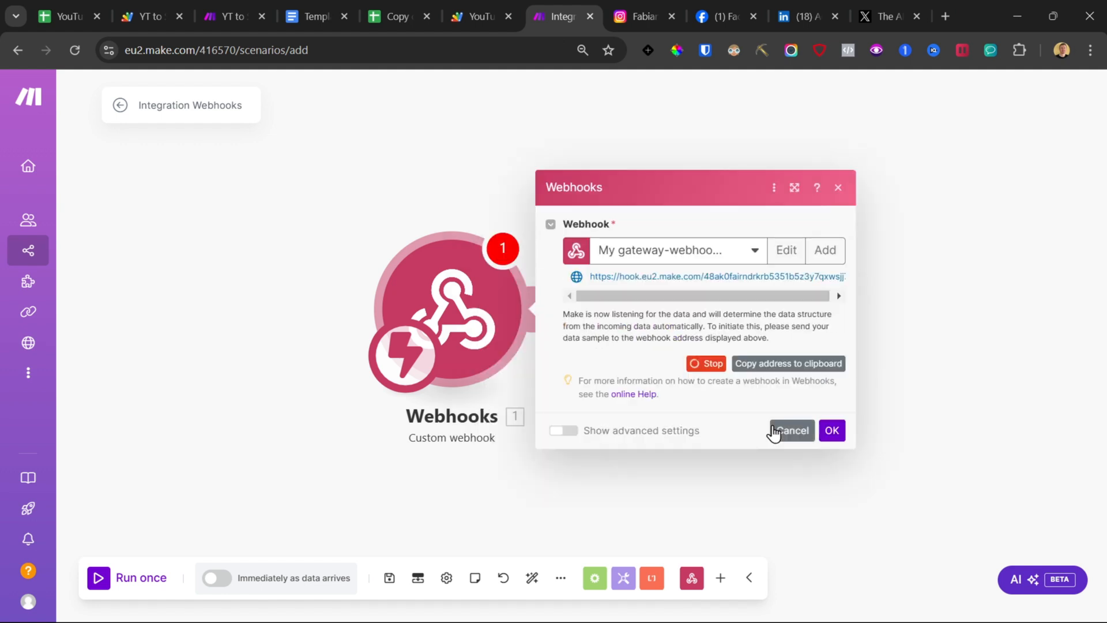
{"action": "left_click", "coordinate": [779, 368]}
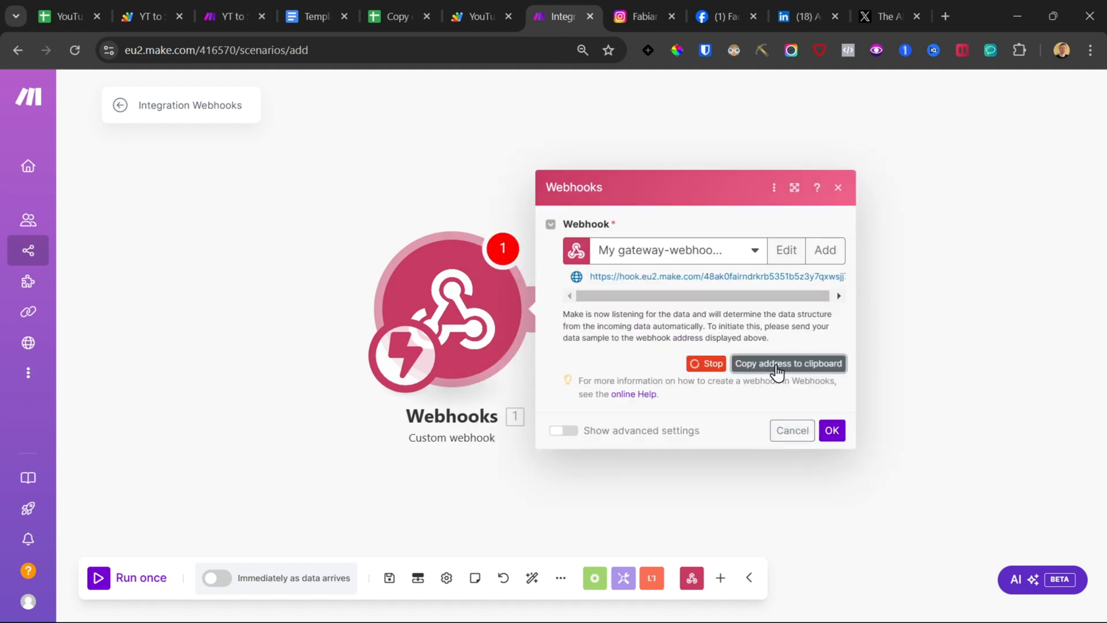
Step: Paste the Make webhook address in place of the INSERT_MAKE_AUTOMATION_WEBHOOK placeholder in the sendToWebhook function, keeping the quotes, and save the project
{"action": "left_click", "coordinate": [470, 3]}
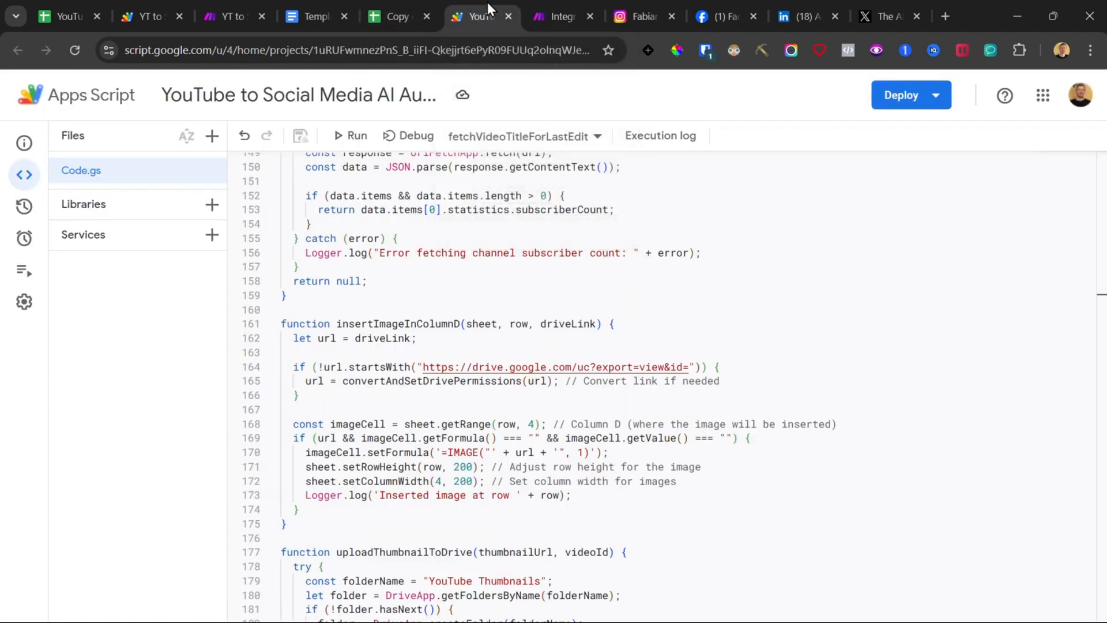
{"action": "left_click", "coordinate": [400, 3]}
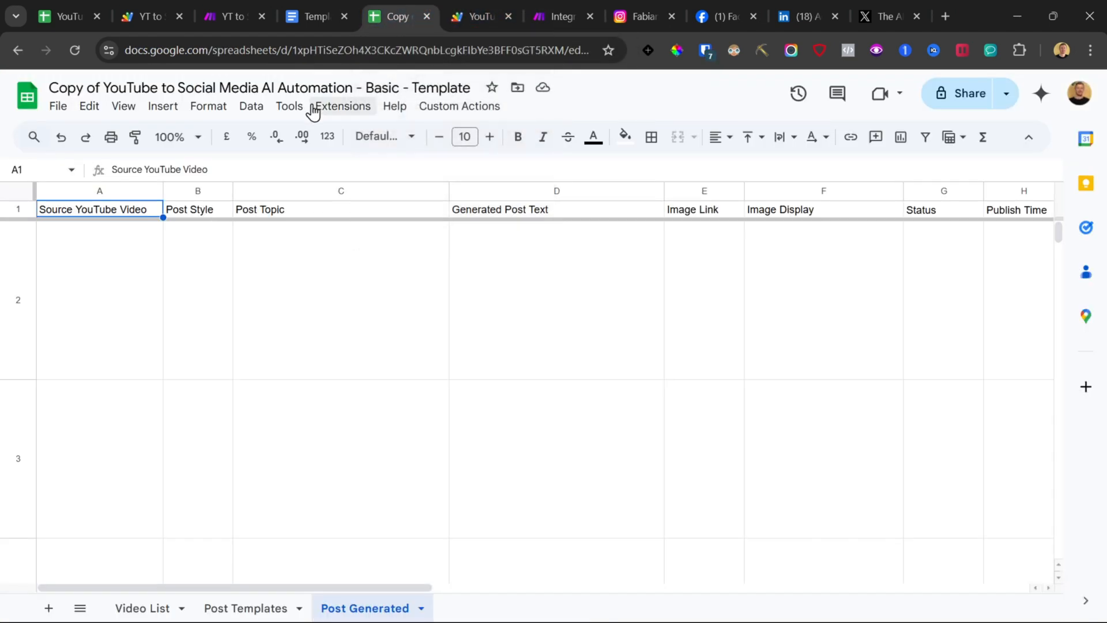
{"action": "left_click", "coordinate": [346, 107]}
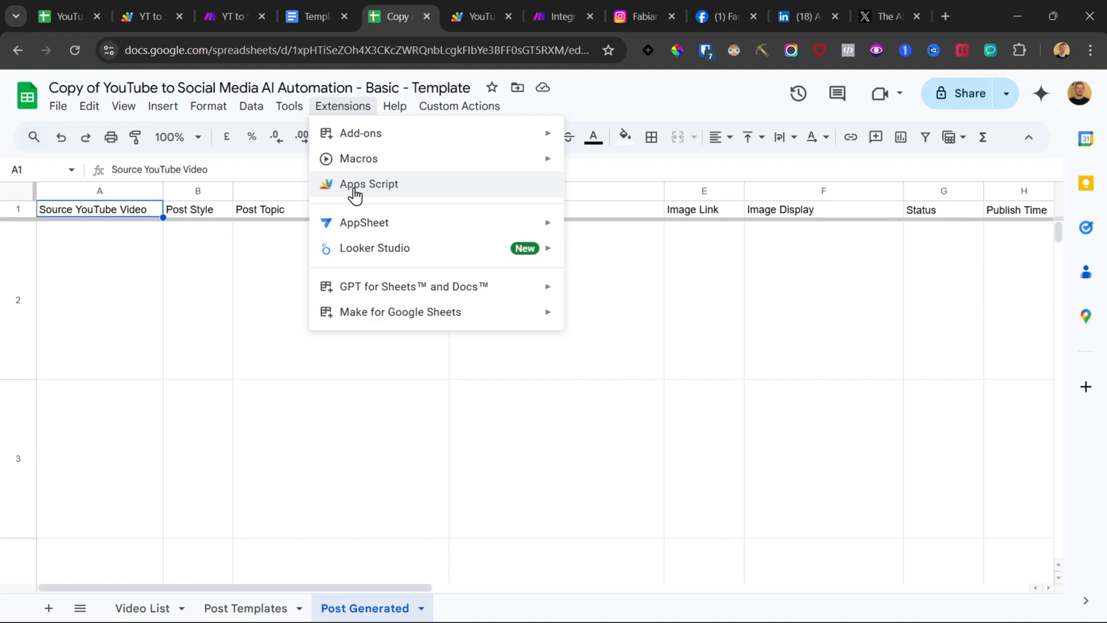
{"action": "left_click", "coordinate": [482, 4]}
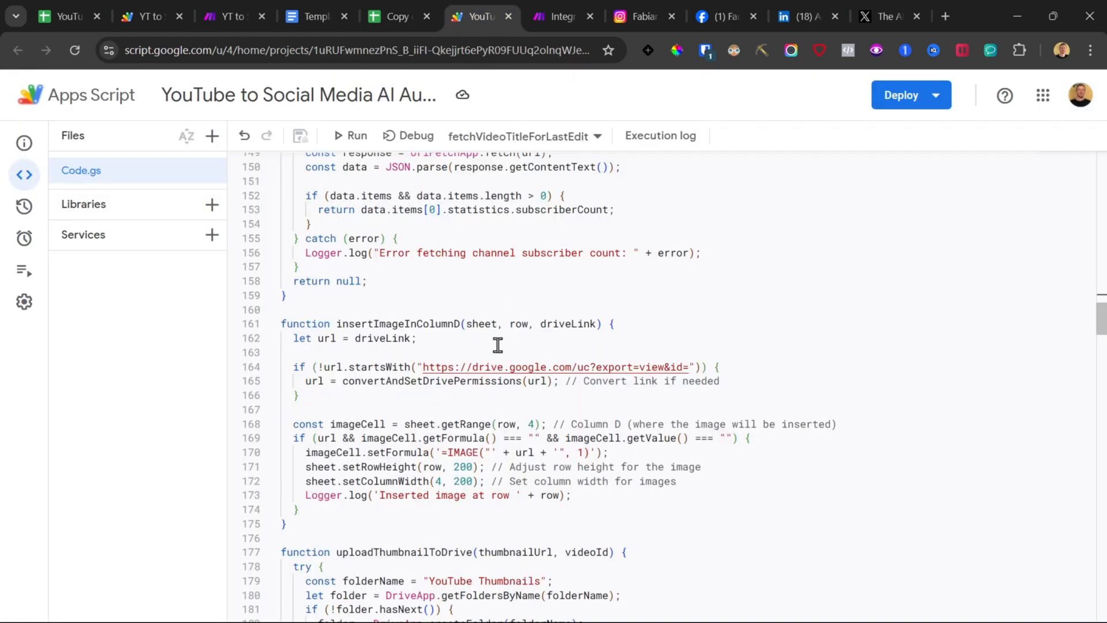
{"action": "scroll", "coordinate": [507, 375], "scroll_direction": "down", "scroll_amount": 10}
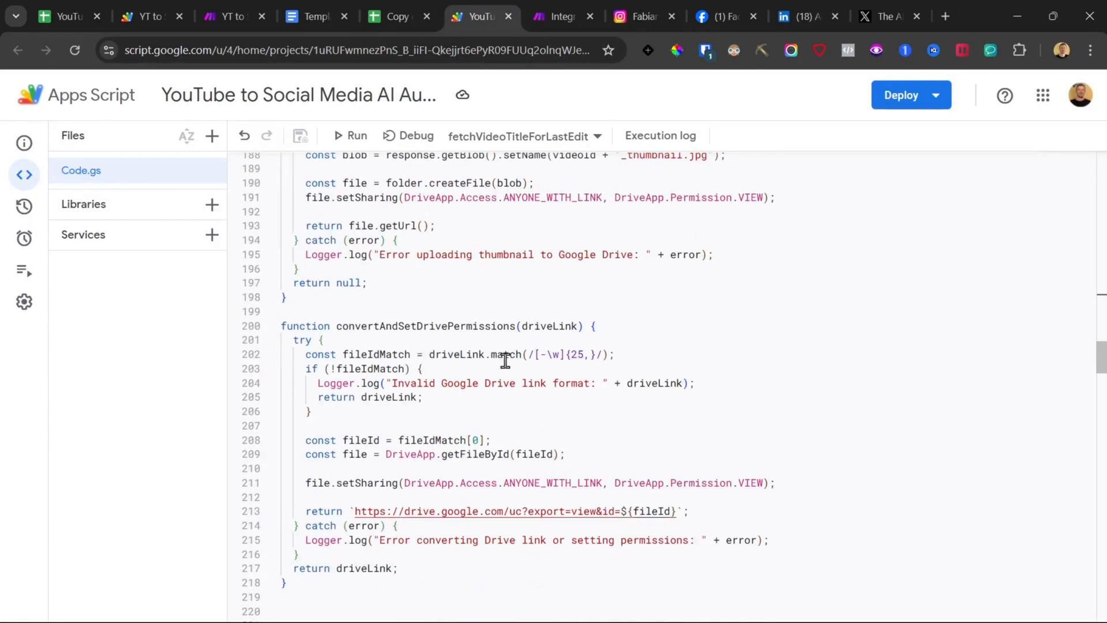
{"action": "scroll", "coordinate": [505, 361], "scroll_direction": "down", "scroll_amount": 12}
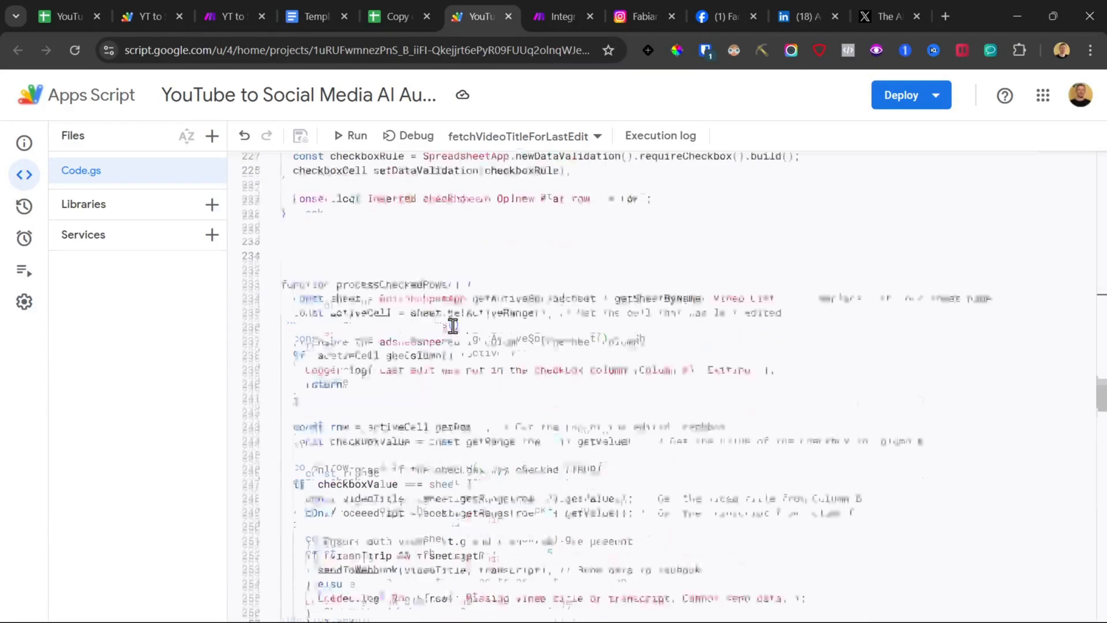
{"action": "scroll", "coordinate": [454, 326], "scroll_direction": "down", "scroll_amount": 3}
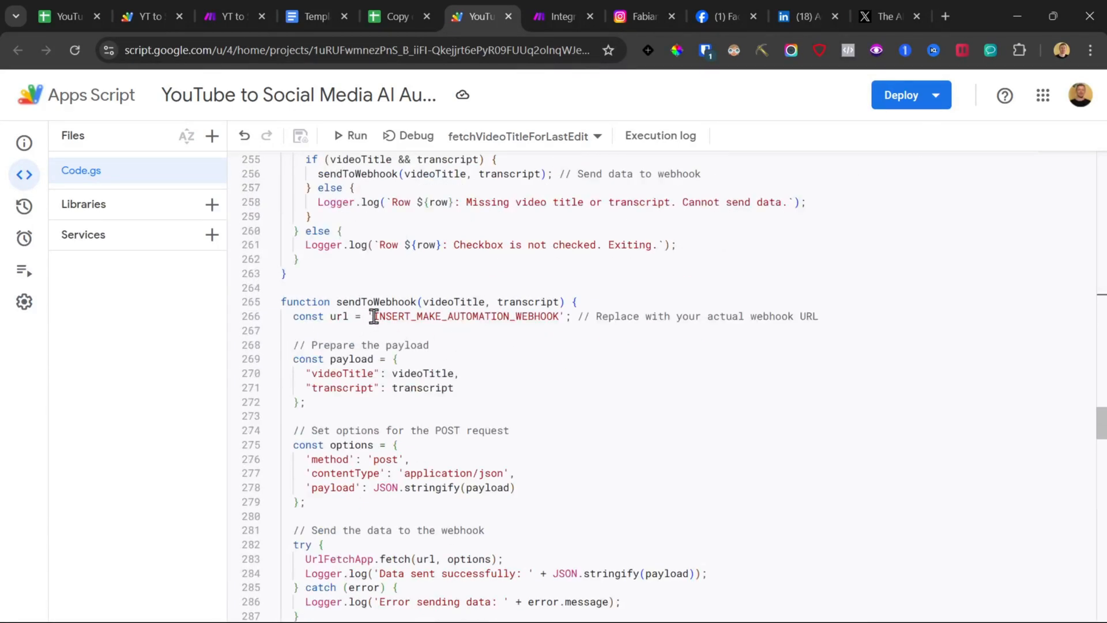
{"action": "left_click_drag", "start_coordinate": [373, 316], "coordinate": [512, 316]}
{"action": "double_click", "coordinate": [376, 316]}
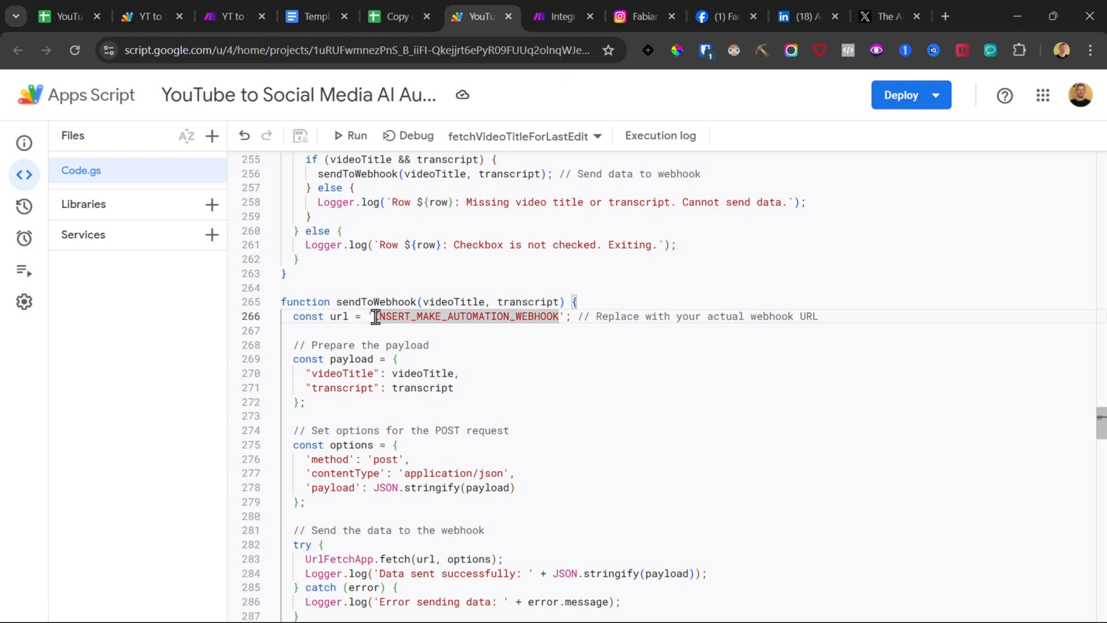
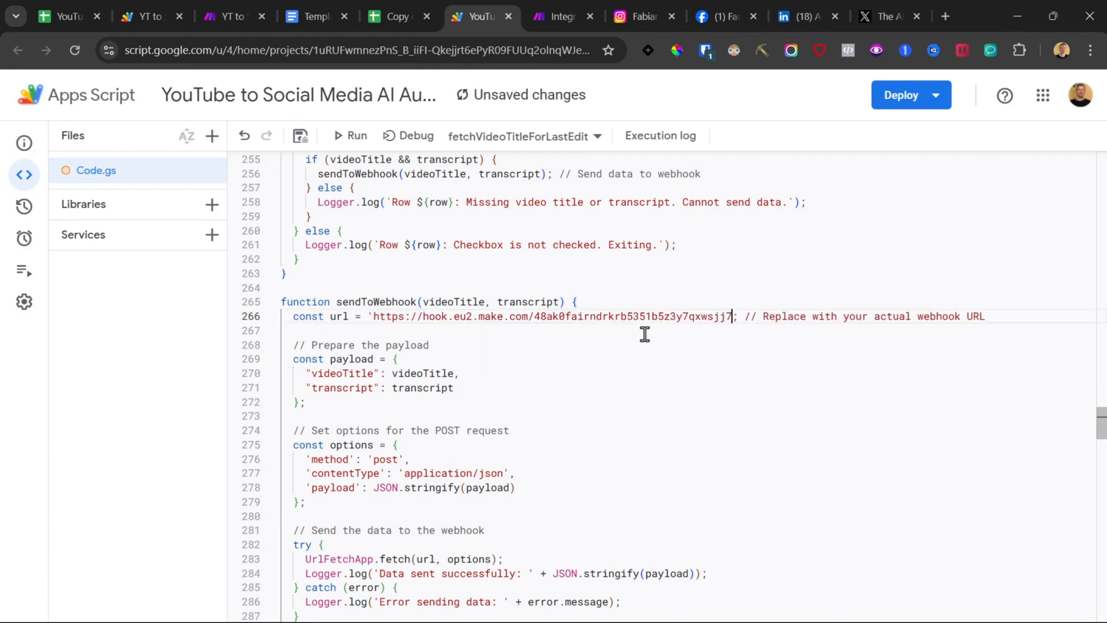
{"action": "type", "text": "'"}
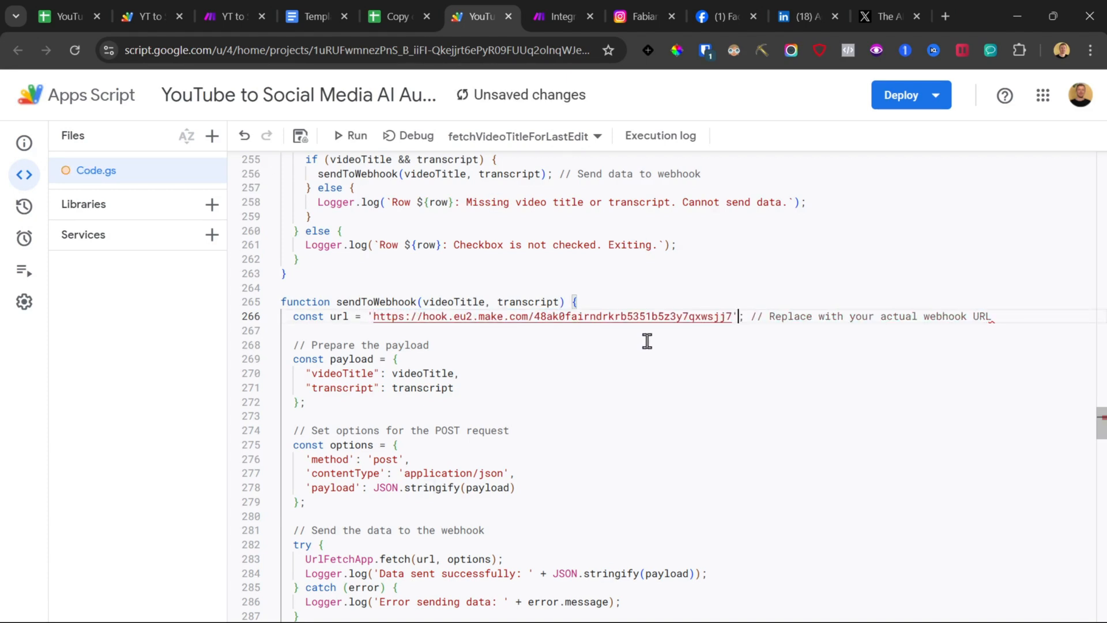
{"action": "left_click", "coordinate": [301, 136]}
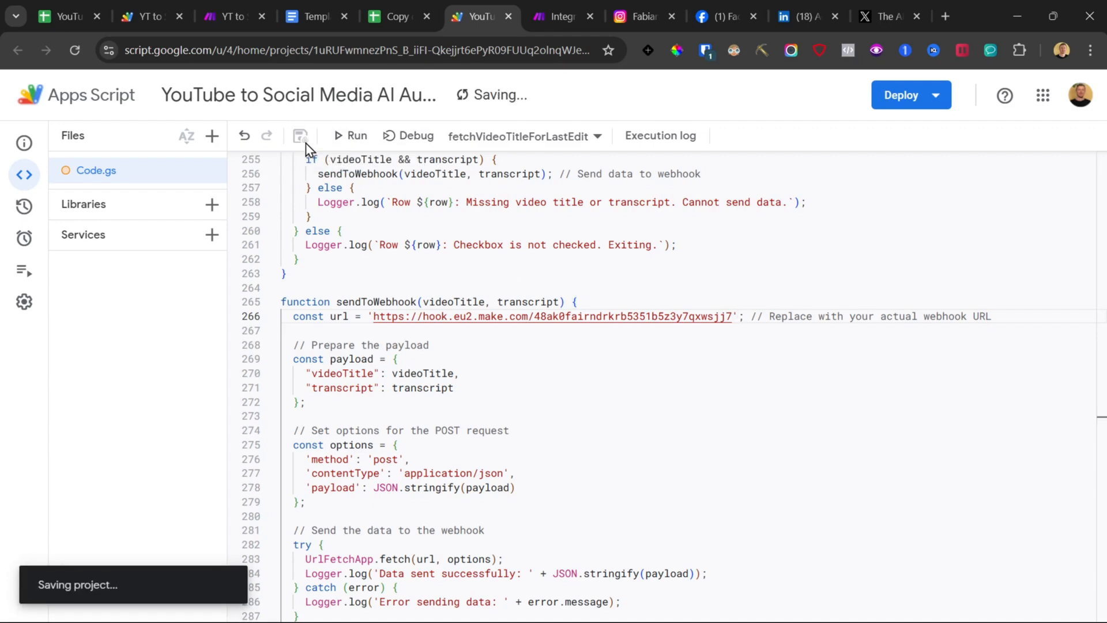
Step: Send test data to the webhook by ticking the first video's Generate checkbox, then confirm the webhook module
{"action": "left_click", "coordinate": [549, 3]}
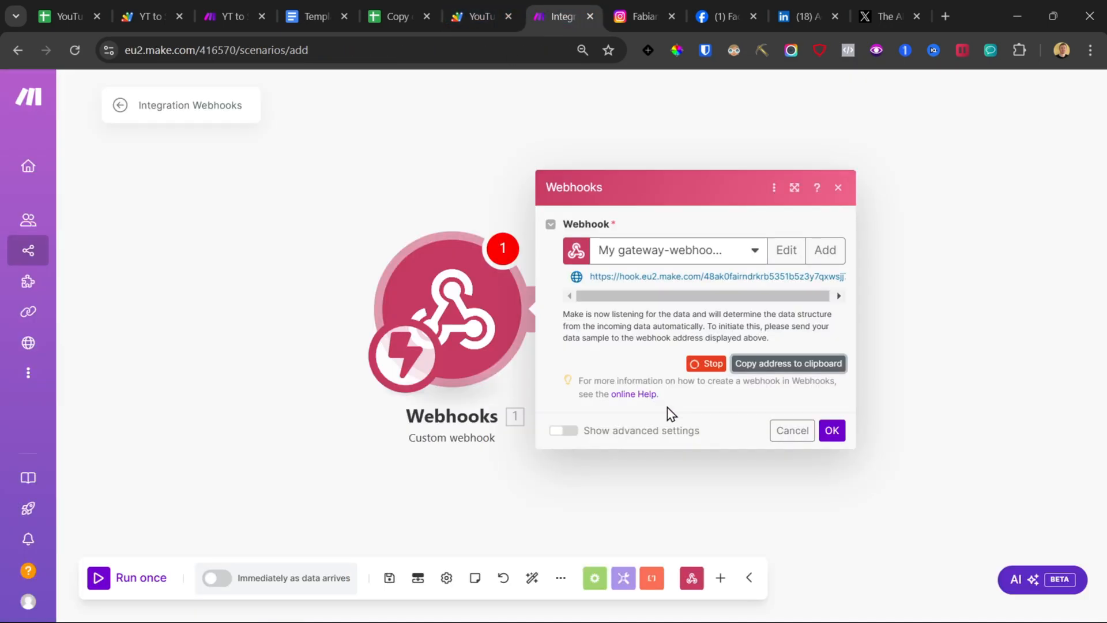
{"action": "left_click", "coordinate": [402, 7]}
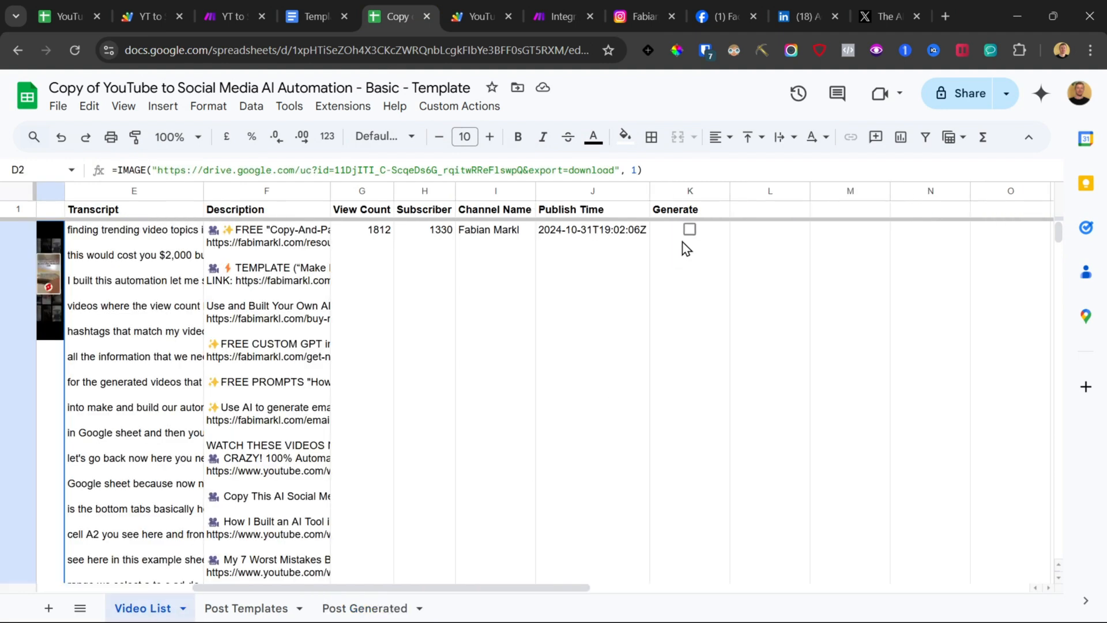
{"action": "left_click", "coordinate": [690, 229]}
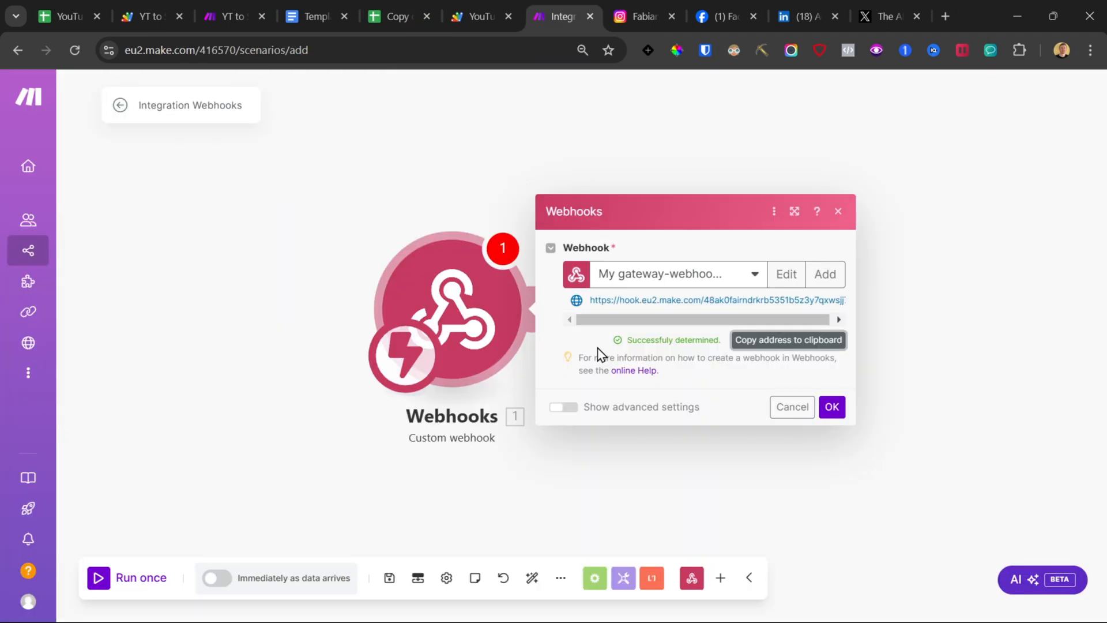
{"action": "left_click_drag", "start_coordinate": [627, 339], "coordinate": [706, 339]}
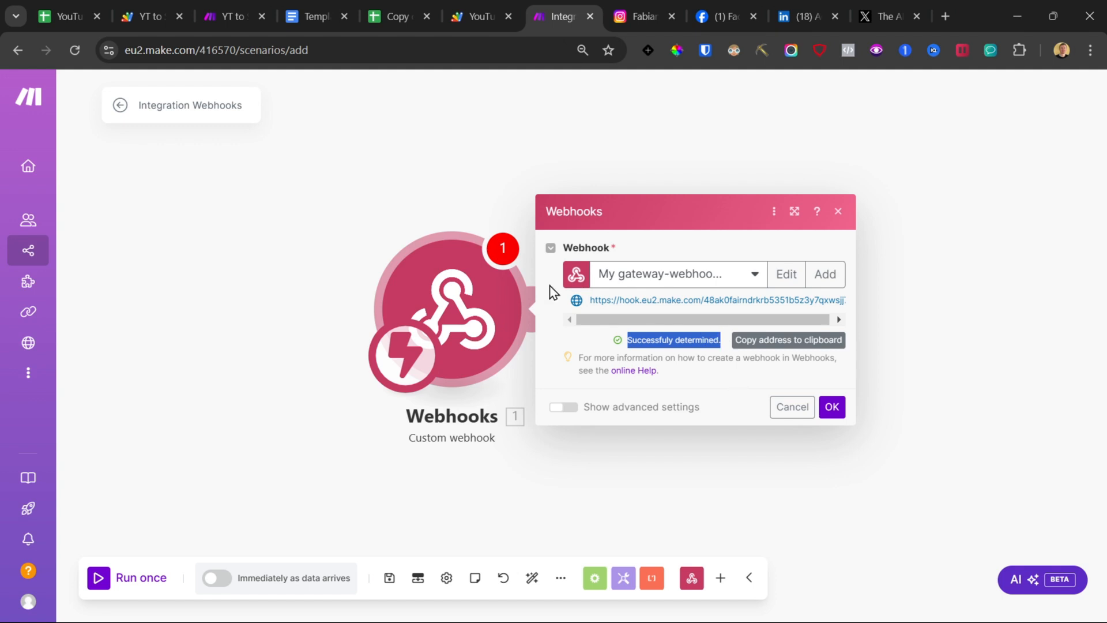
{"action": "left_click", "coordinate": [832, 408]}
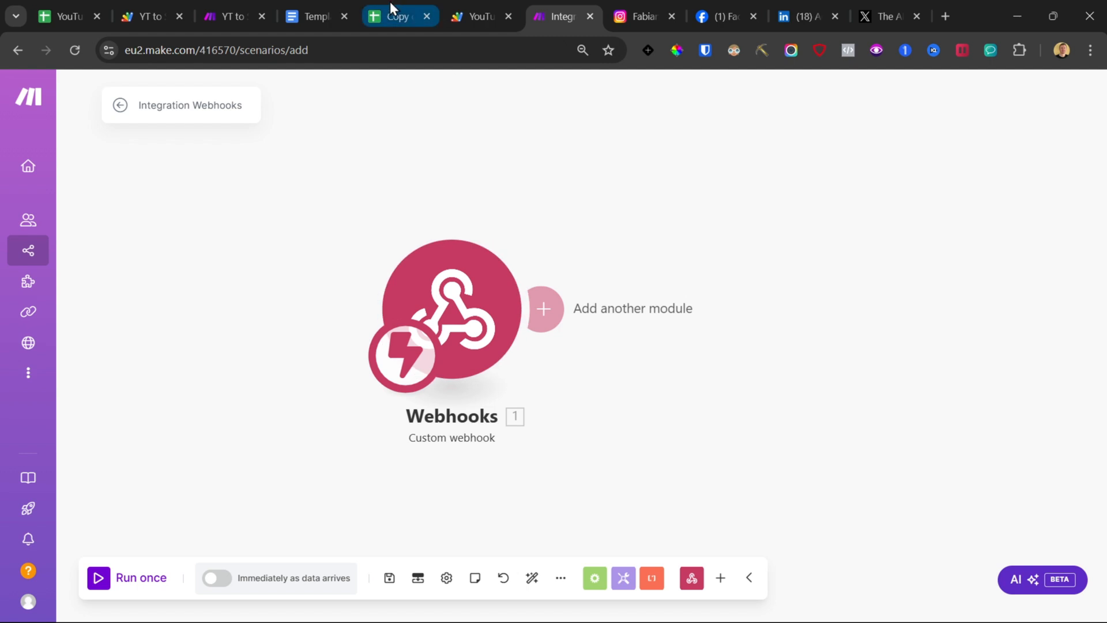
Step: Add a Flow Control Router after the webhook trigger and give it a third route
{"action": "left_click", "coordinate": [540, 309]}
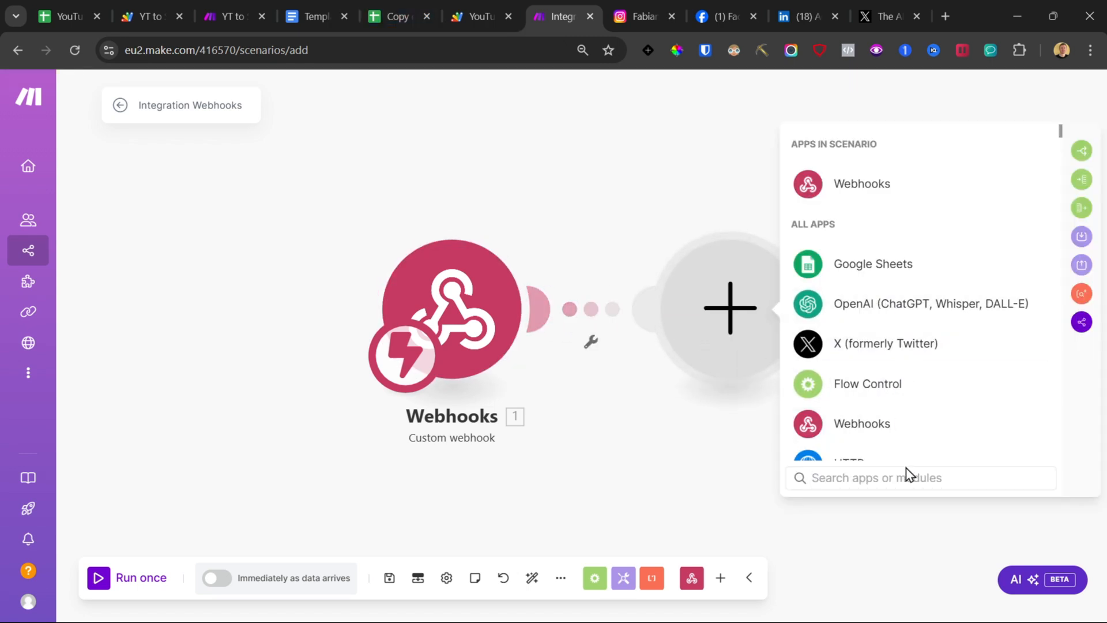
{"action": "type", "text": "router"}
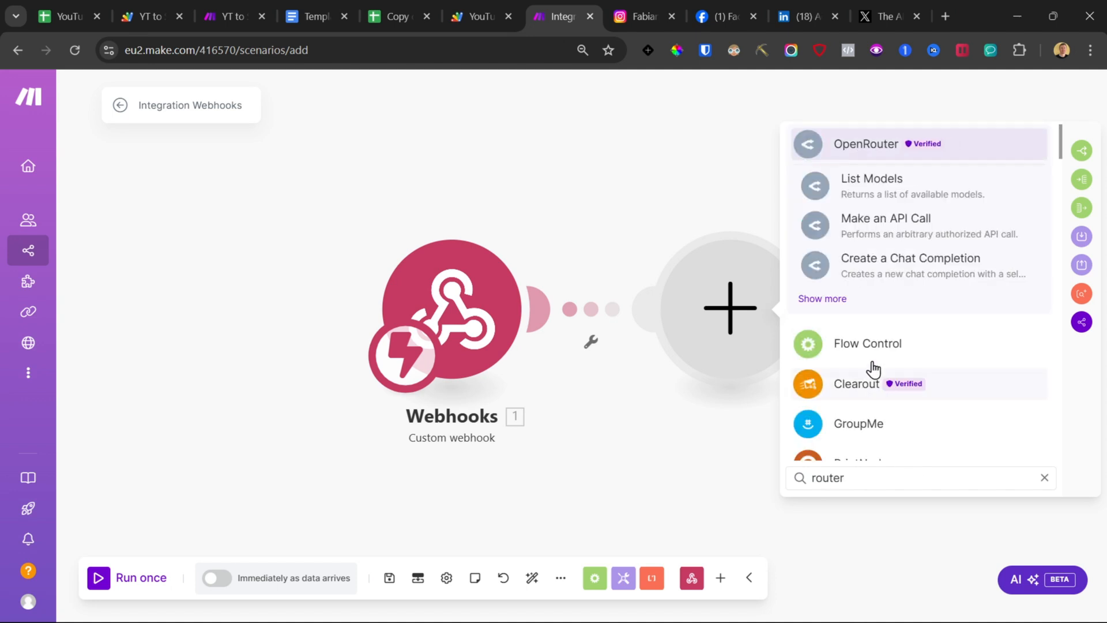
{"action": "left_click", "coordinate": [870, 346]}
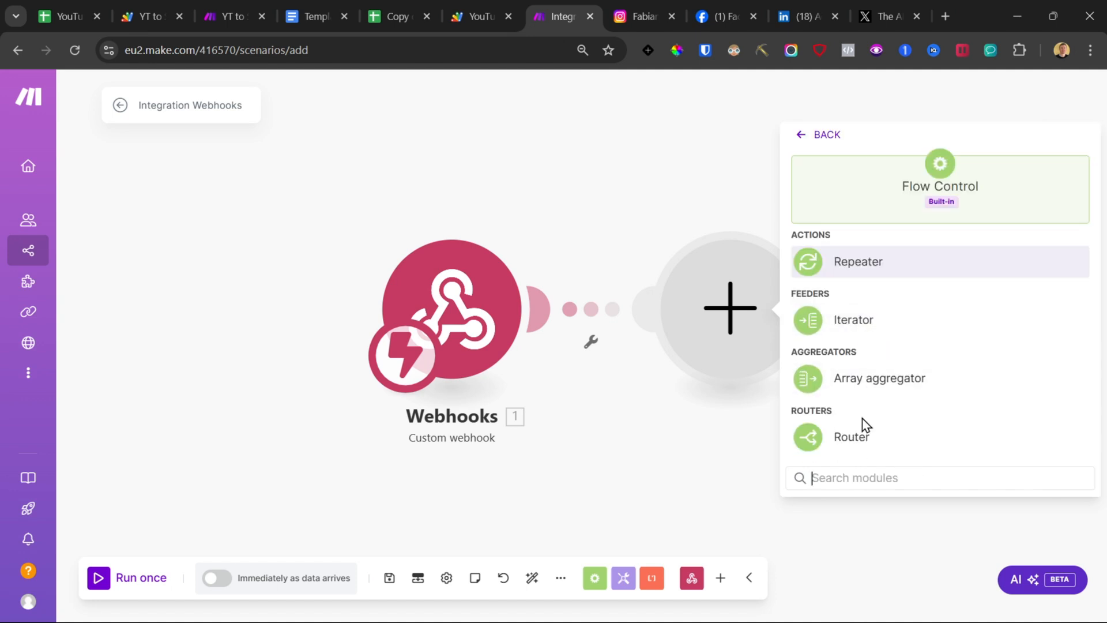
{"action": "left_click", "coordinate": [852, 438]}
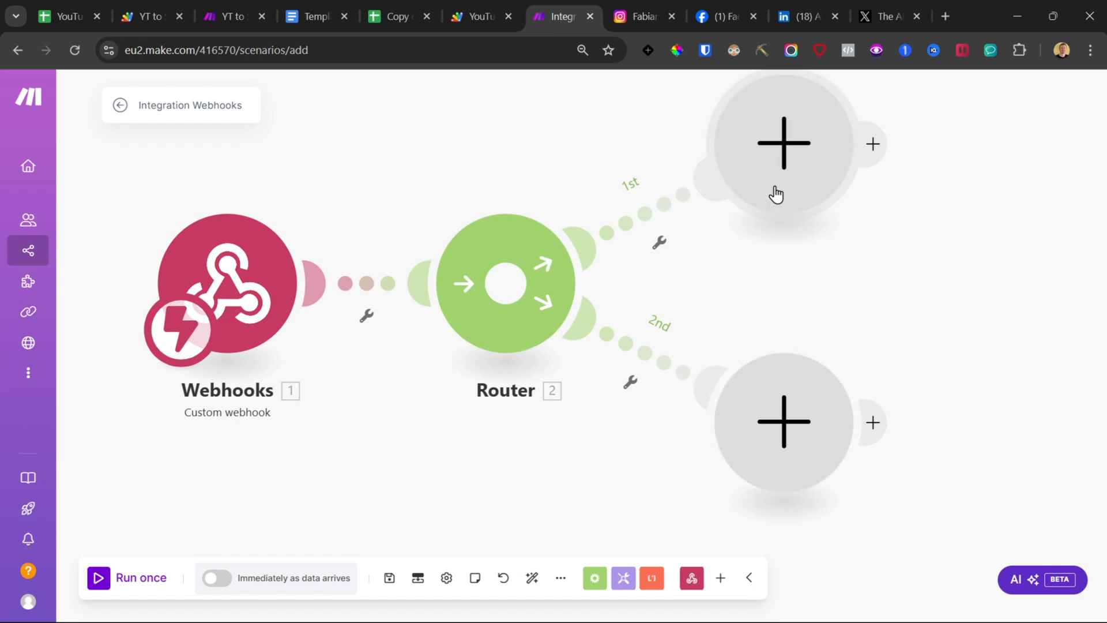
{"action": "left_click", "coordinate": [506, 283]}
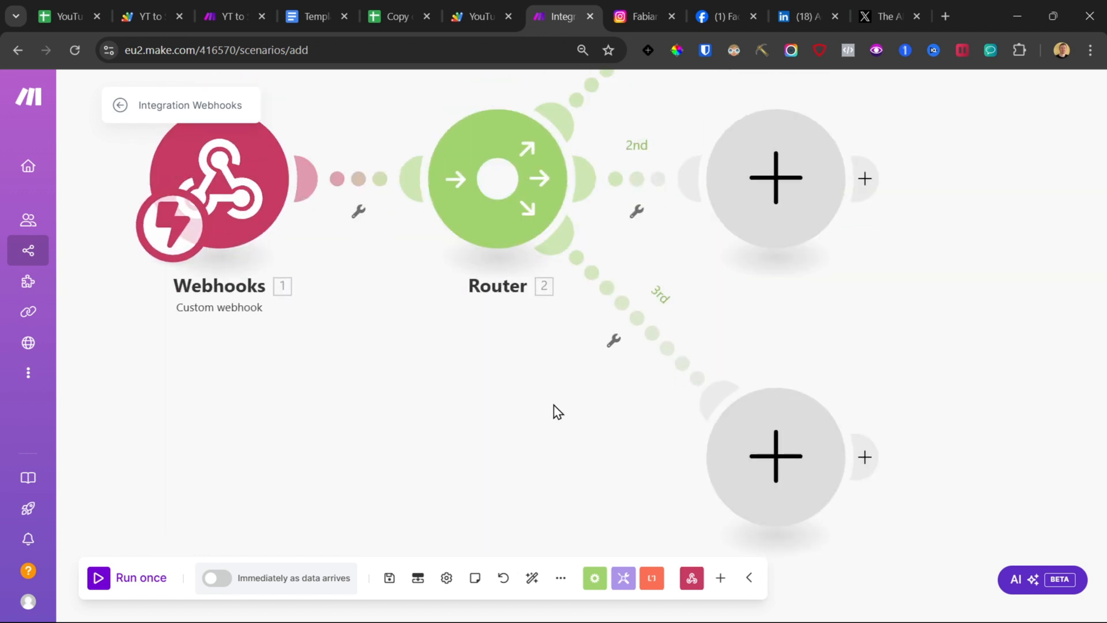
{"action": "scroll", "coordinate": [507, 405], "scroll_direction": "down", "scroll_amount": 2}
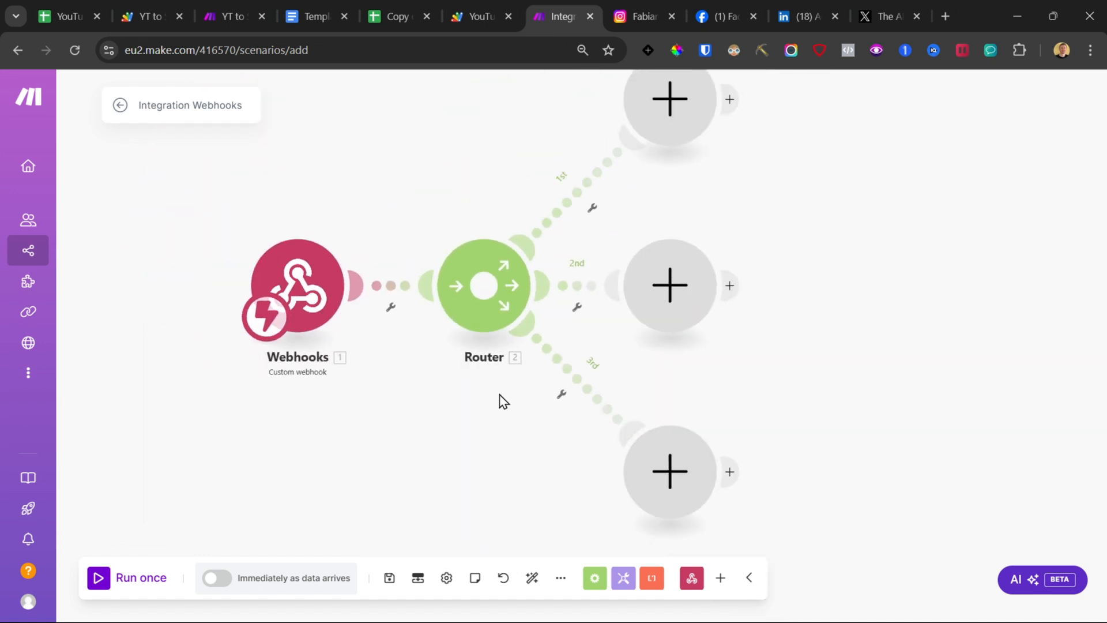
Step: Examine the video transcript and the Post Templates sheet, selecting the Key Points template row
{"action": "left_click", "coordinate": [399, 4]}
{"action": "double_click", "coordinate": [127, 300]}
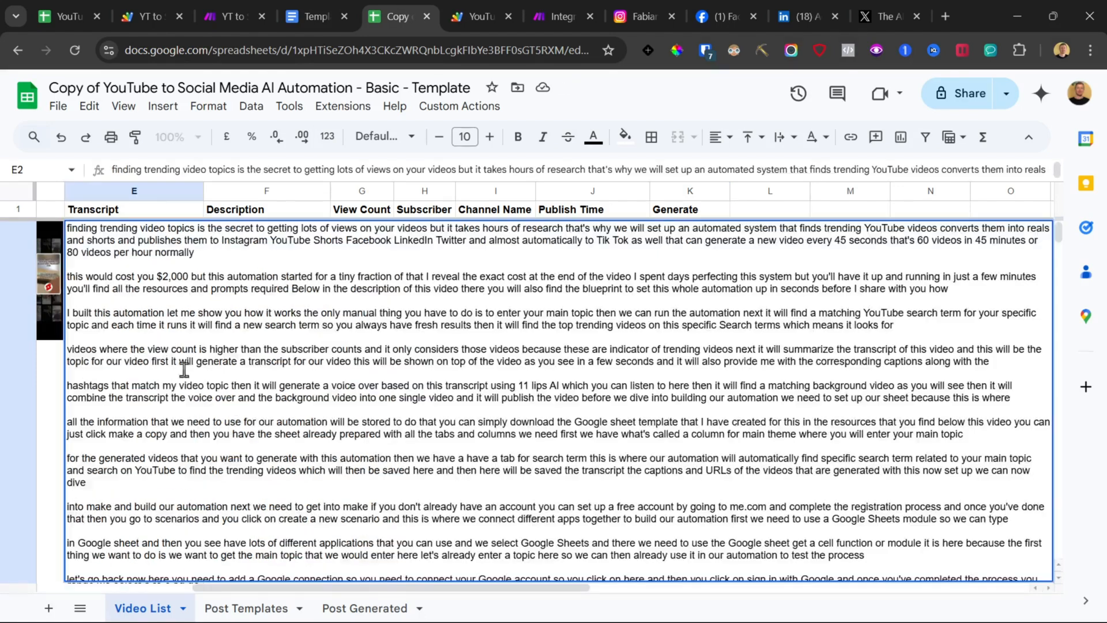
{"action": "left_click", "coordinate": [257, 608]}
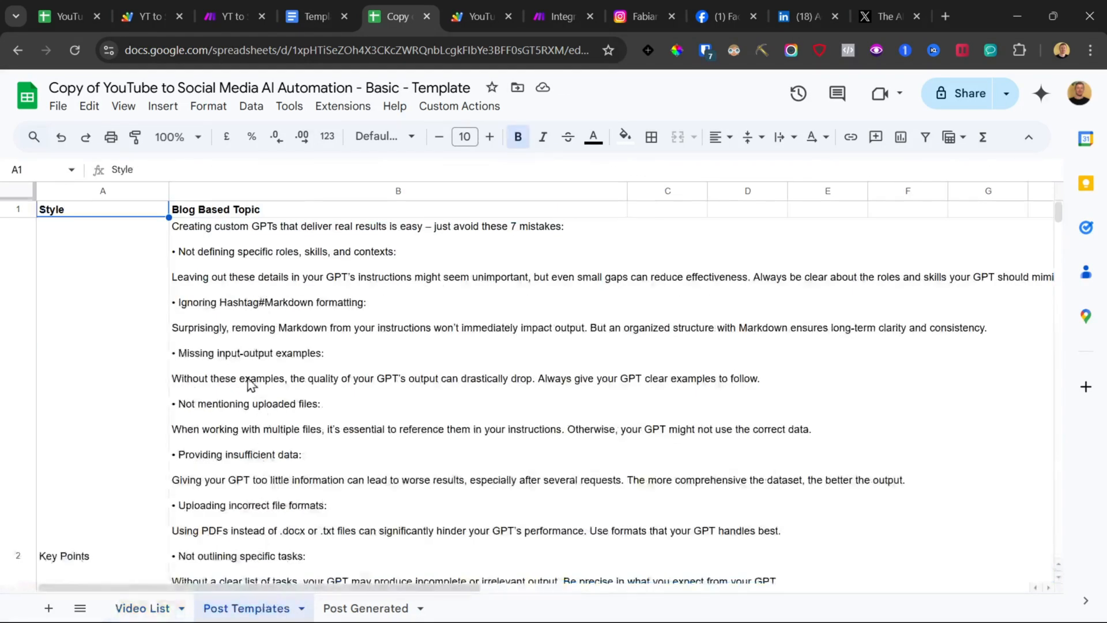
{"action": "scroll", "coordinate": [151, 291], "scroll_direction": "down", "scroll_amount": 15}
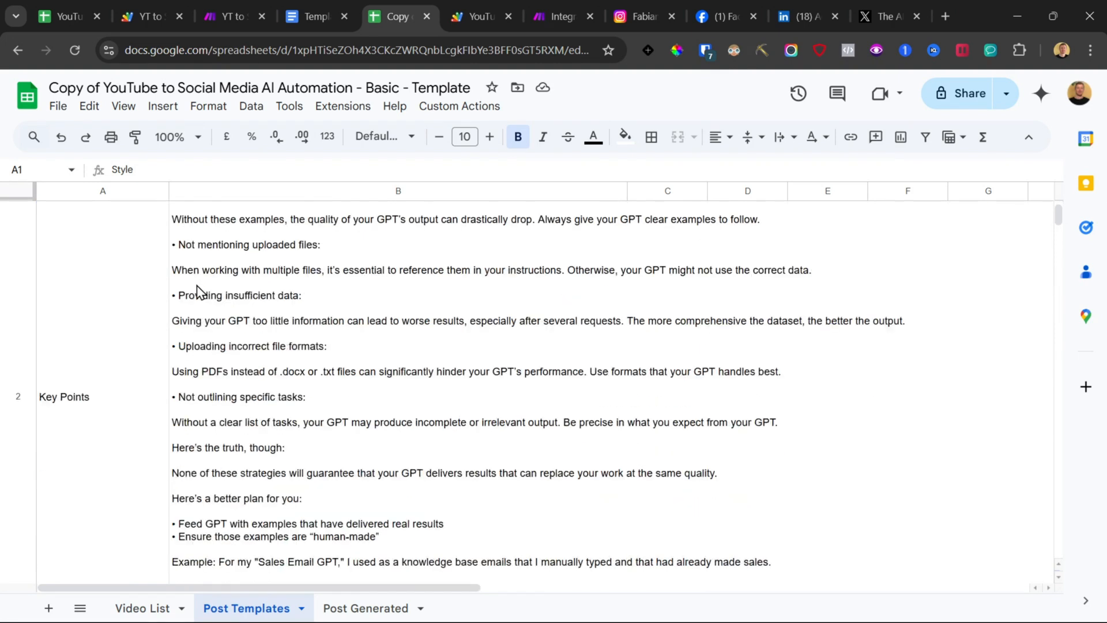
{"action": "left_click", "coordinate": [208, 308]}
{"action": "left_click_drag", "start_coordinate": [207, 309], "coordinate": [123, 310]}
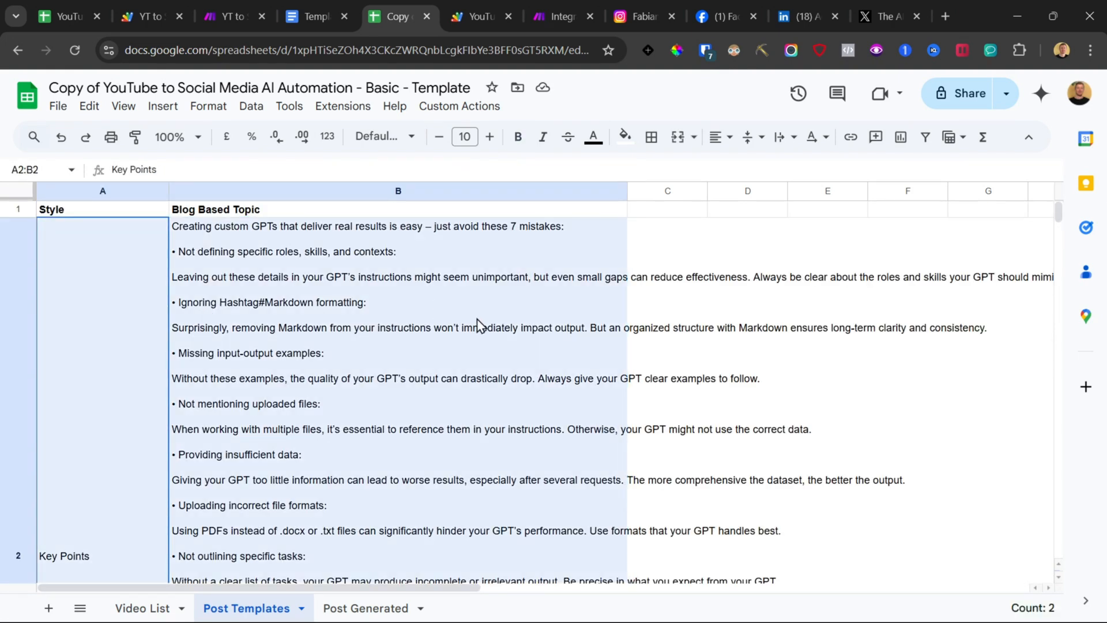
Step: Add a Google Sheets Get a Cell module on the router's first route
{"action": "left_click", "coordinate": [552, 13]}
{"action": "scroll", "coordinate": [465, 195], "scroll_direction": "down", "scroll_amount": 5}
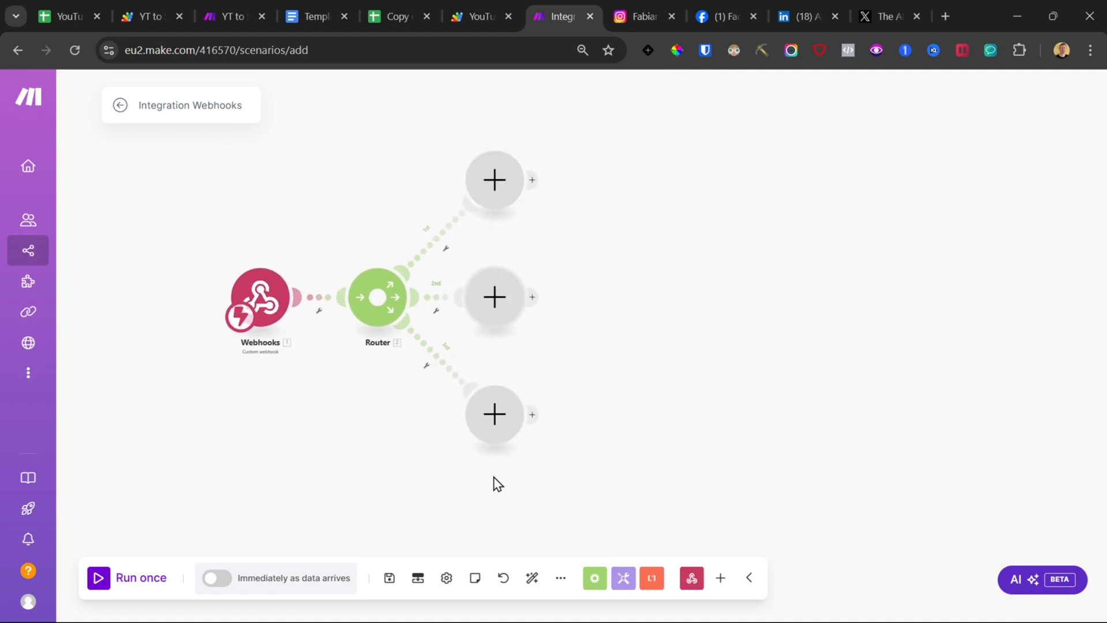
{"action": "left_click", "coordinate": [493, 179]}
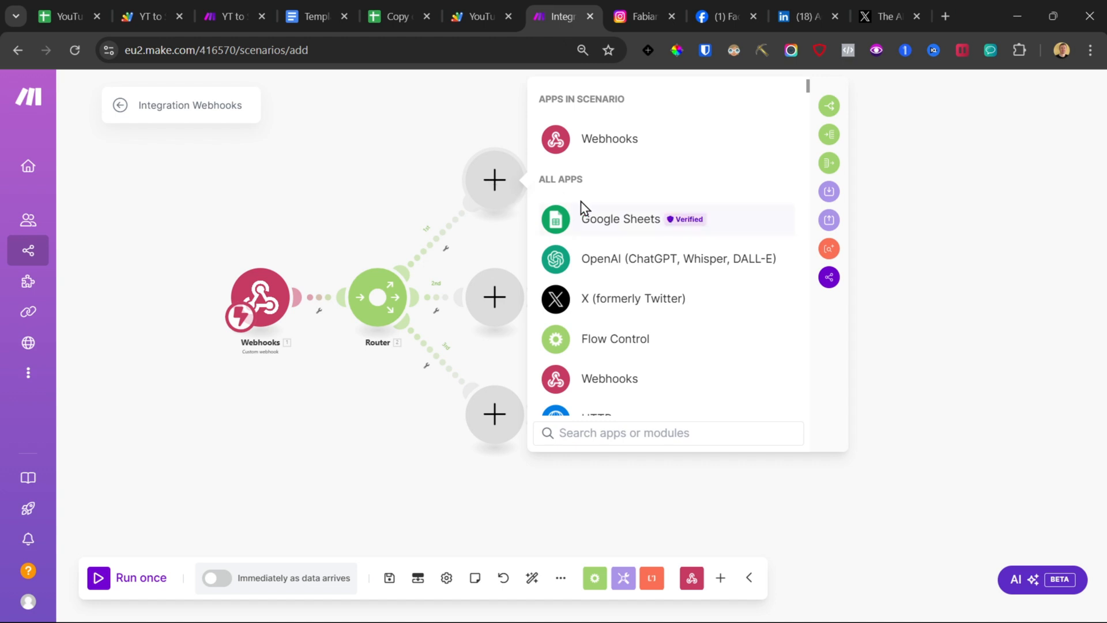
{"action": "type", "text": "goo"}
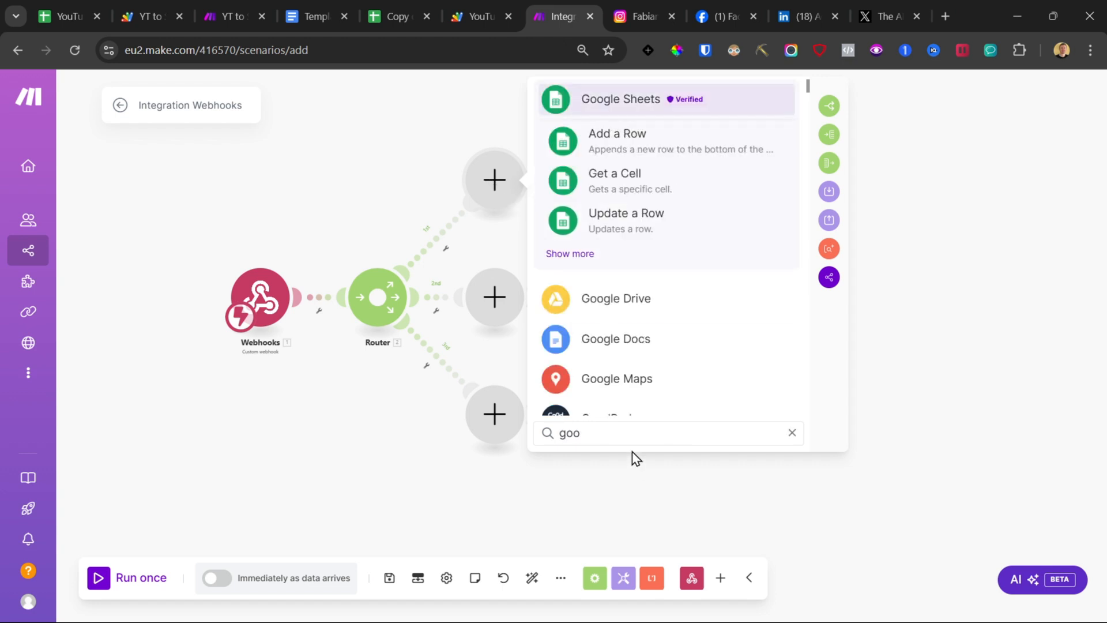
{"action": "left_click", "coordinate": [612, 185]}
{"action": "left_click", "coordinate": [503, 190]}
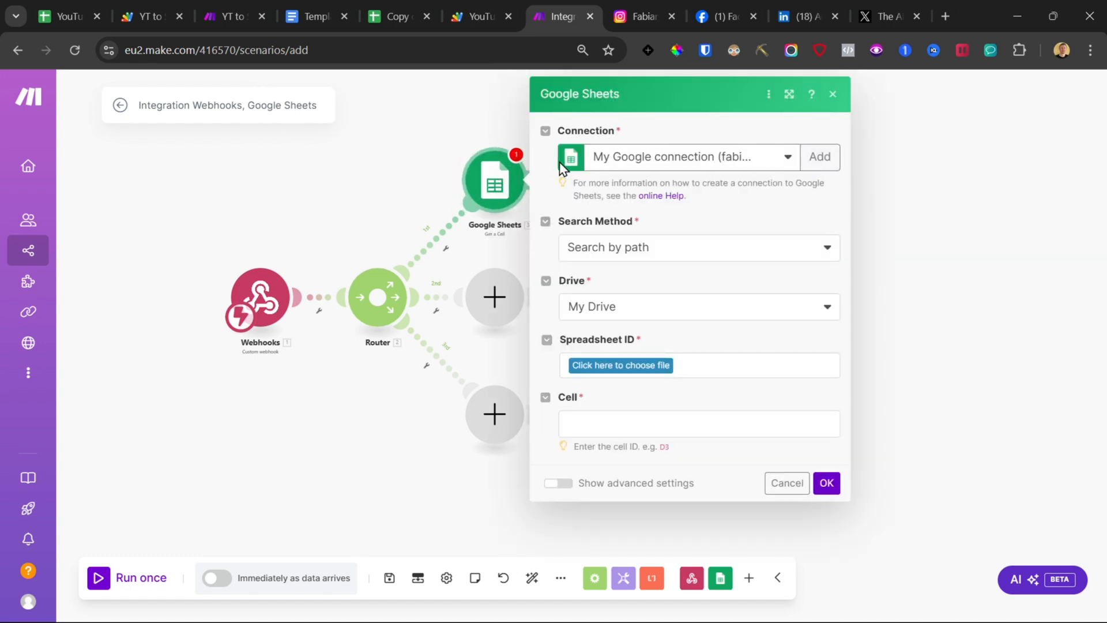
{"action": "left_click", "coordinate": [820, 157]}
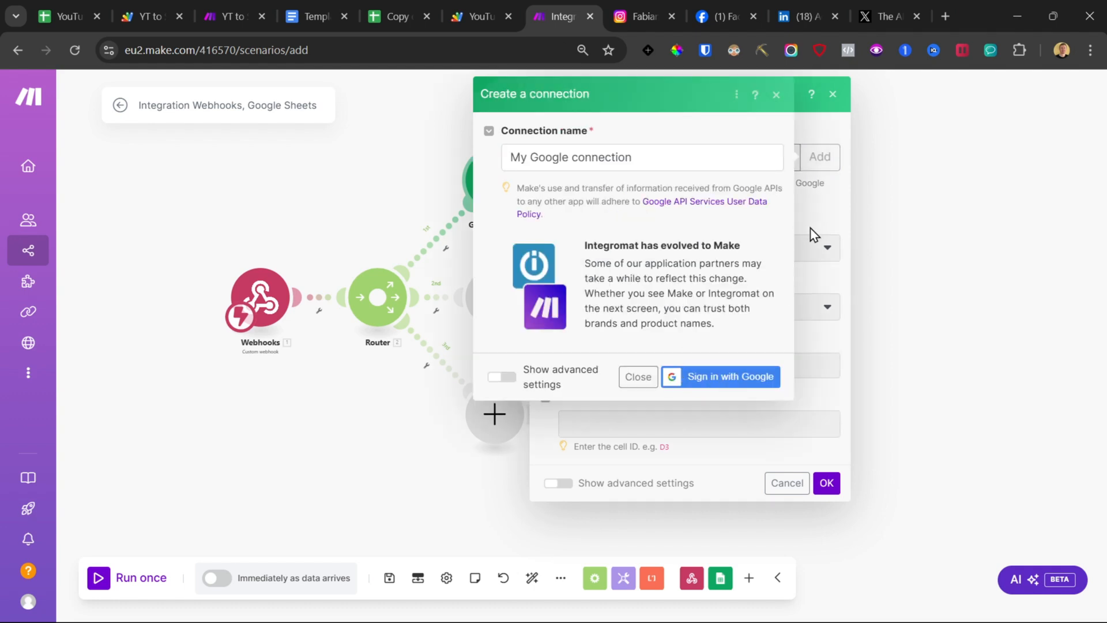
{"action": "left_click", "coordinate": [397, 11]}
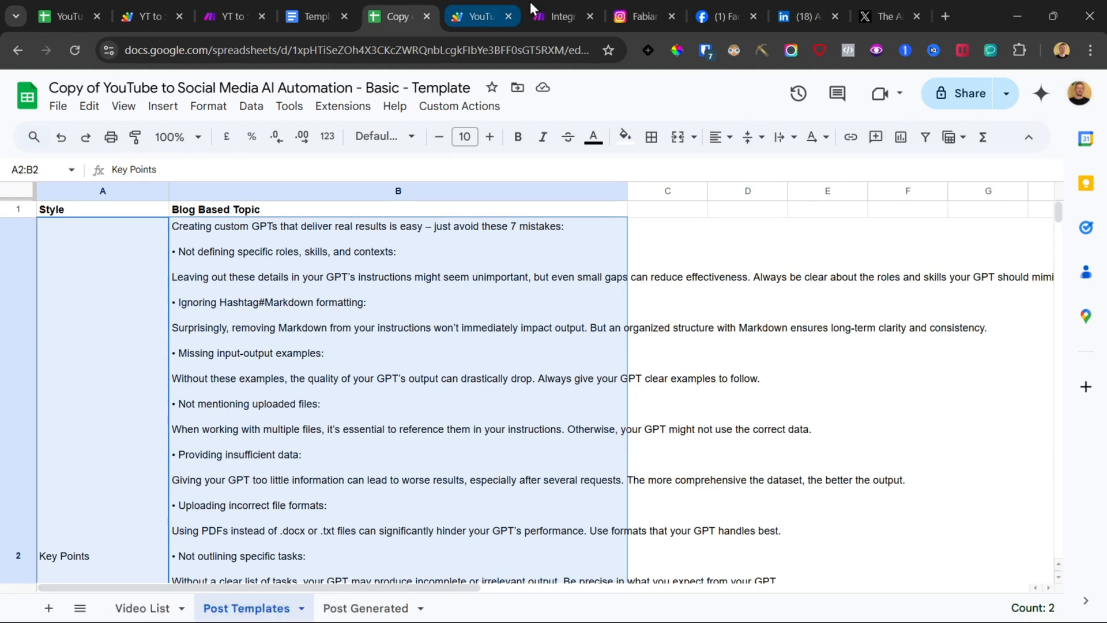
{"action": "left_click", "coordinate": [551, 1]}
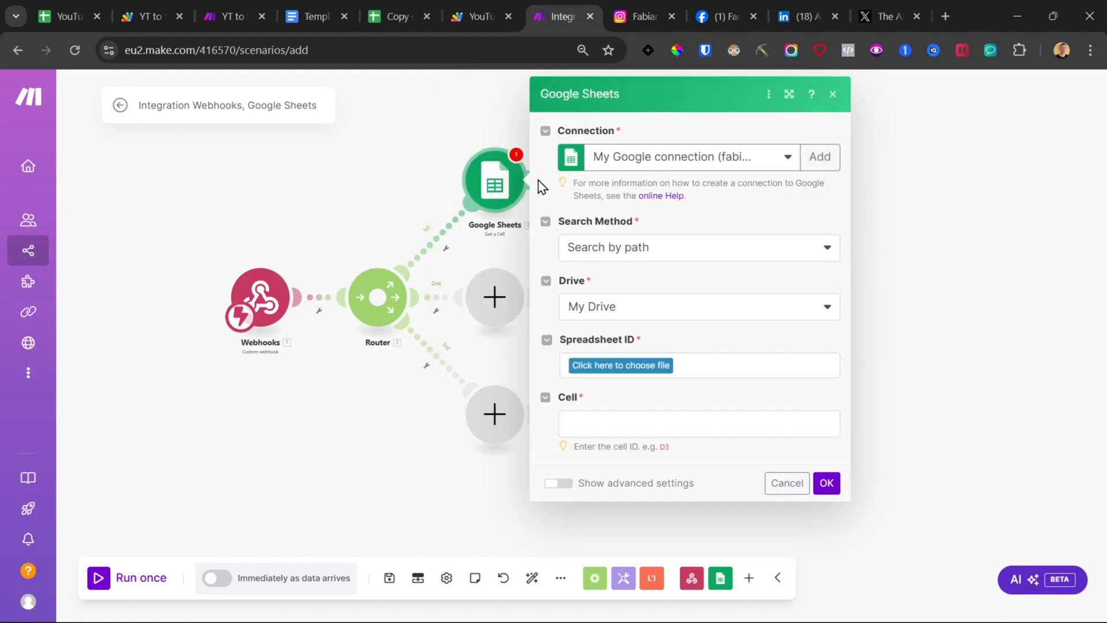
Step: Set the Get a Cell module's search method to Select from all and paste the spreadsheet ID copied from the Google Sheet's URL
{"action": "left_click", "coordinate": [608, 257]}
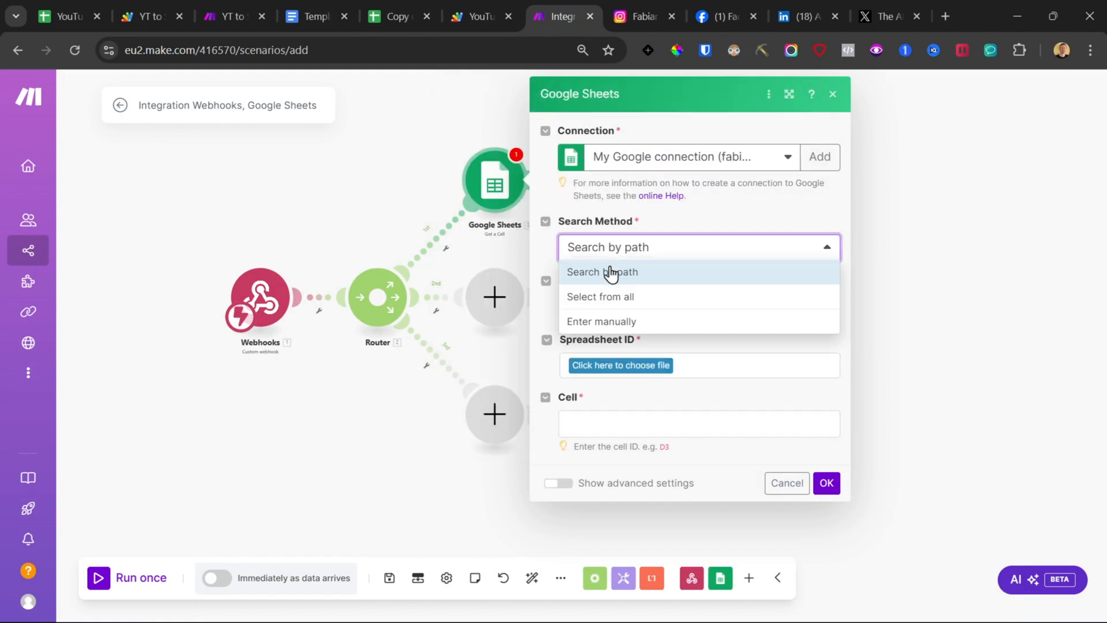
{"action": "left_click", "coordinate": [615, 301]}
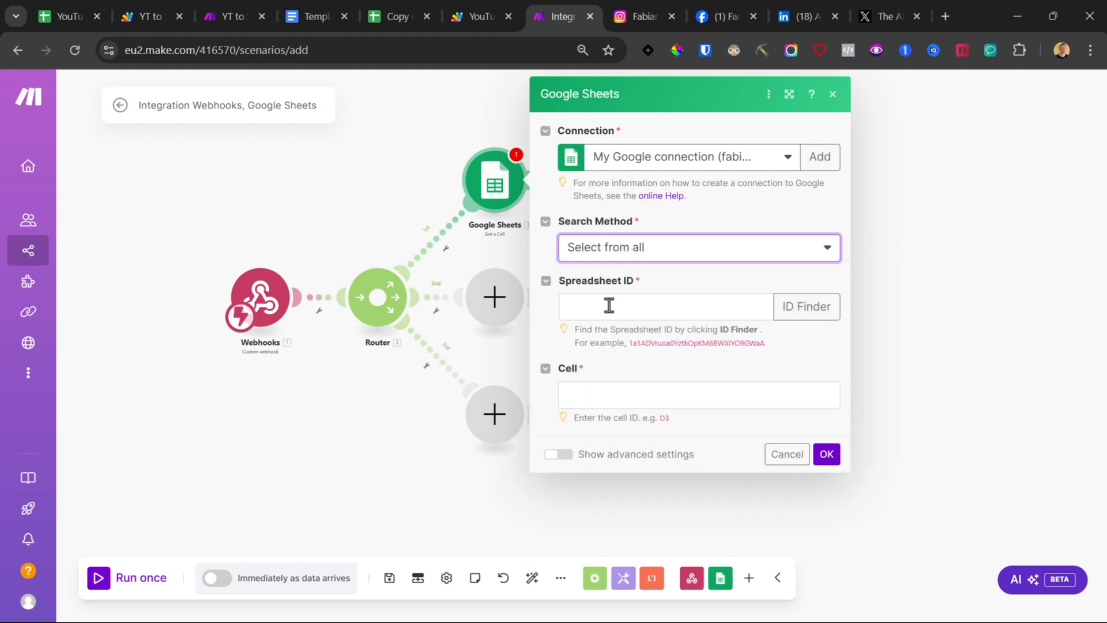
{"action": "left_click", "coordinate": [605, 304]}
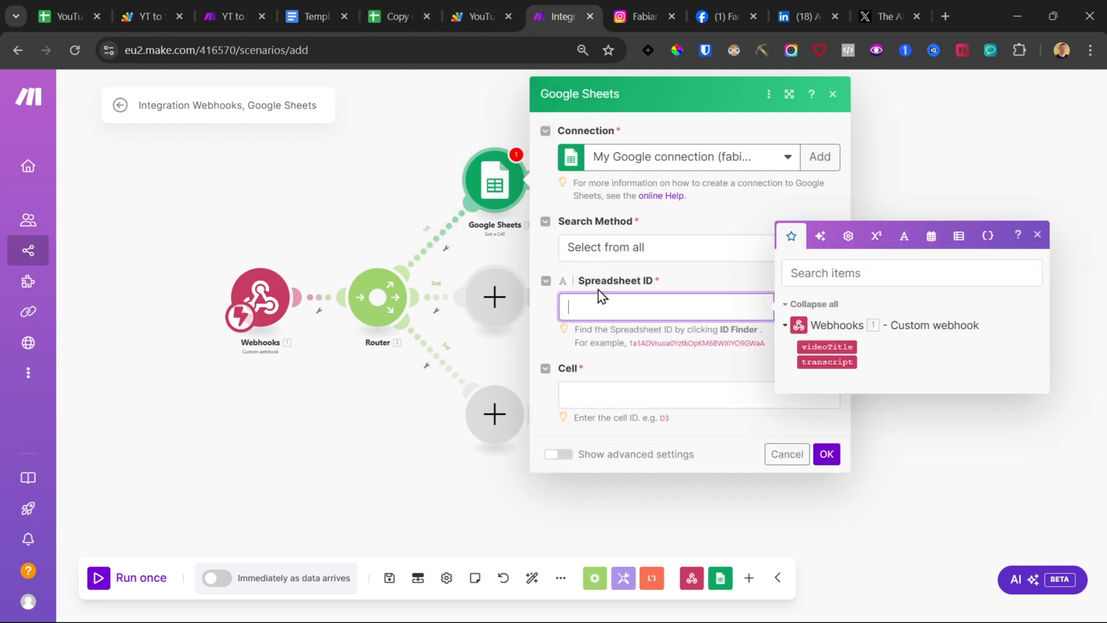
{"action": "left_click", "coordinate": [400, 8]}
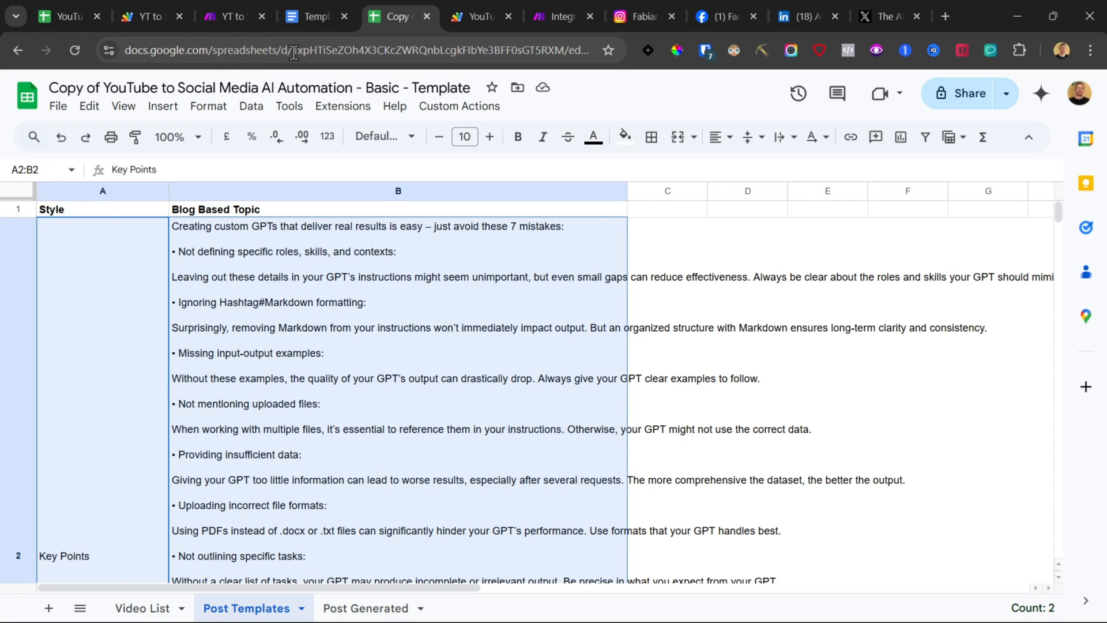
{"action": "left_click_drag", "start_coordinate": [294, 53], "coordinate": [544, 55]}
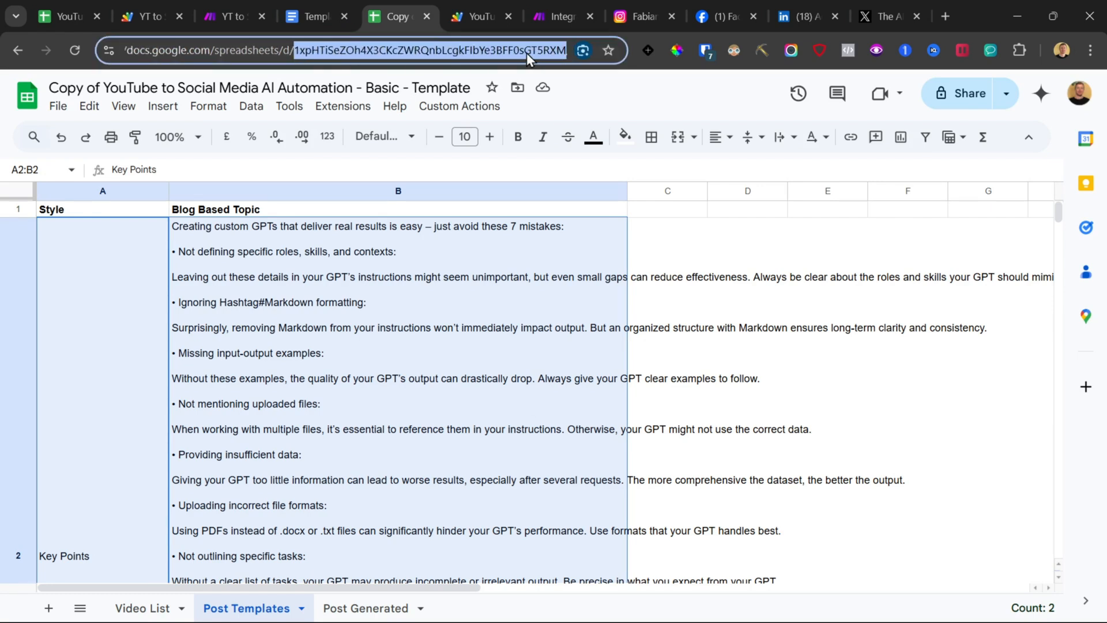
{"action": "right_click", "coordinate": [527, 53]}
{"action": "left_click", "coordinate": [597, 203]}
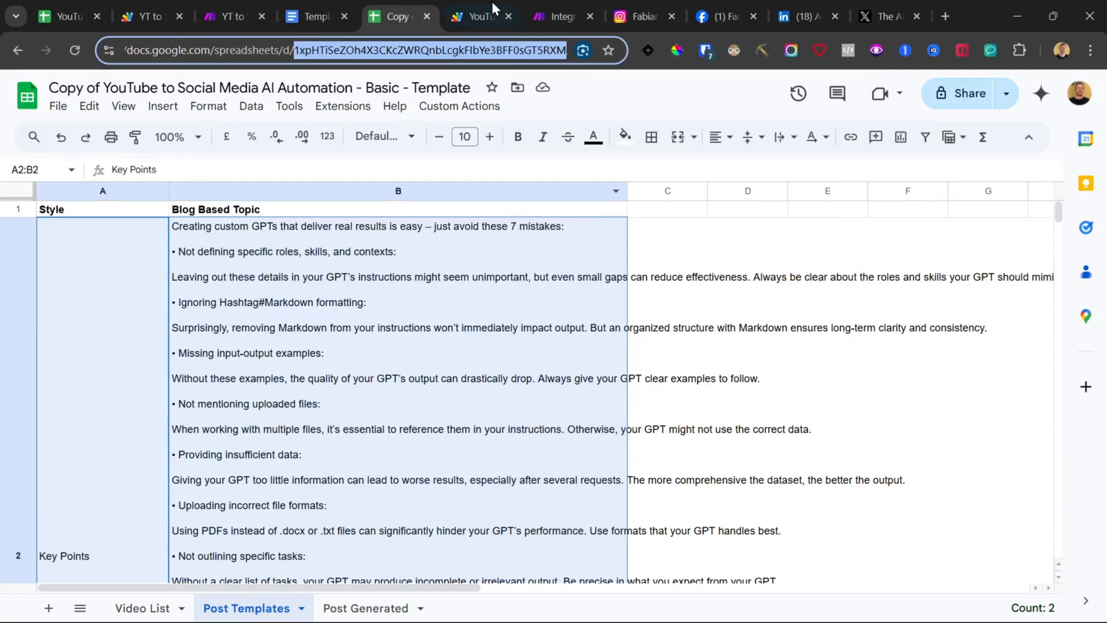
{"action": "left_click", "coordinate": [541, 2]}
{"action": "key", "text": "ctrl+v"}
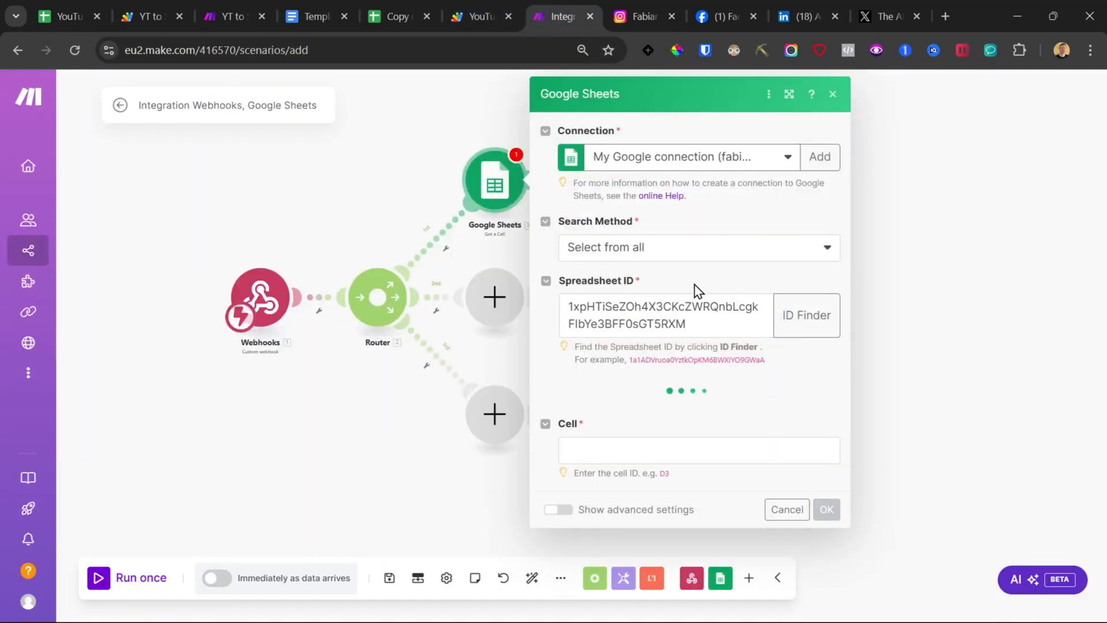
Step: Choose Post Templates as the module's sheet after checking the sheet tabs in the spreadsheet
{"action": "left_click", "coordinate": [608, 416]}
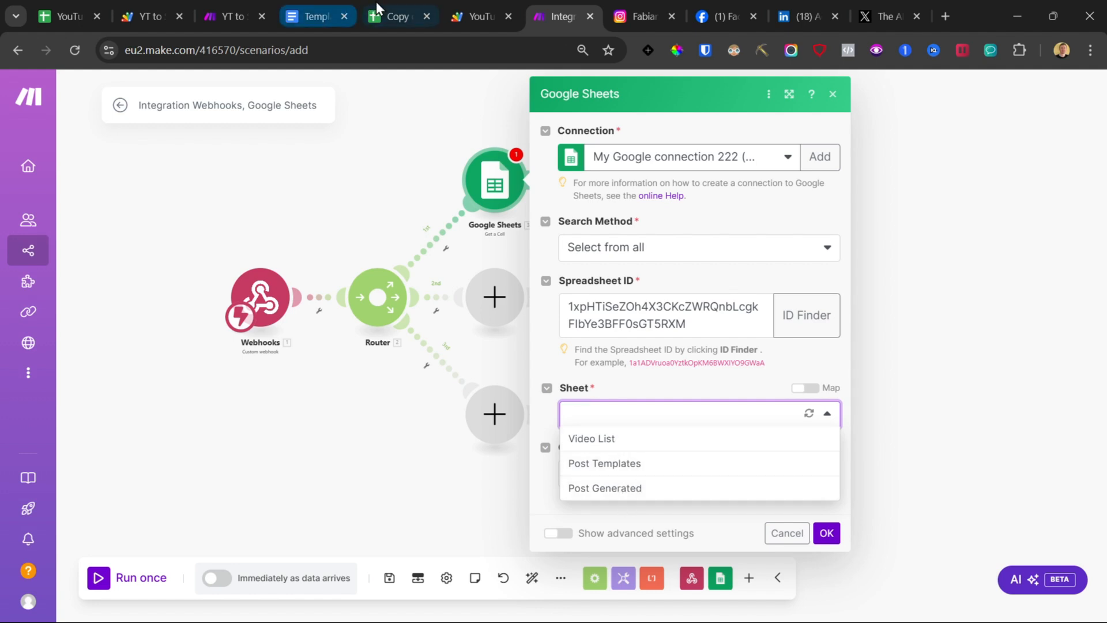
{"action": "left_click", "coordinate": [398, 16]}
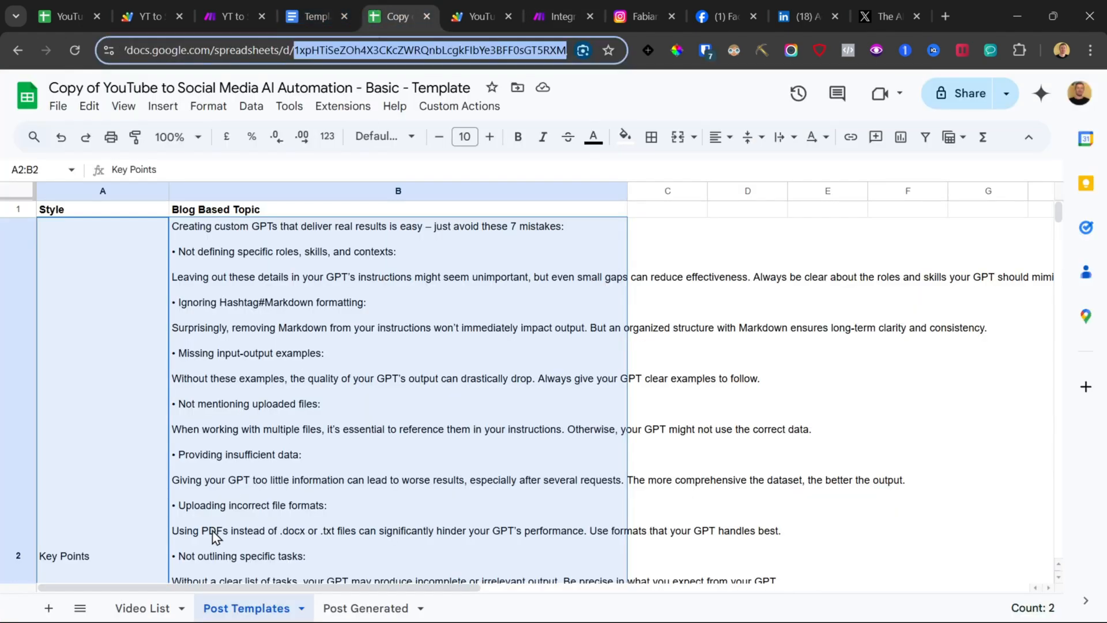
{"action": "left_click", "coordinate": [134, 611]}
{"action": "left_click", "coordinate": [260, 612]}
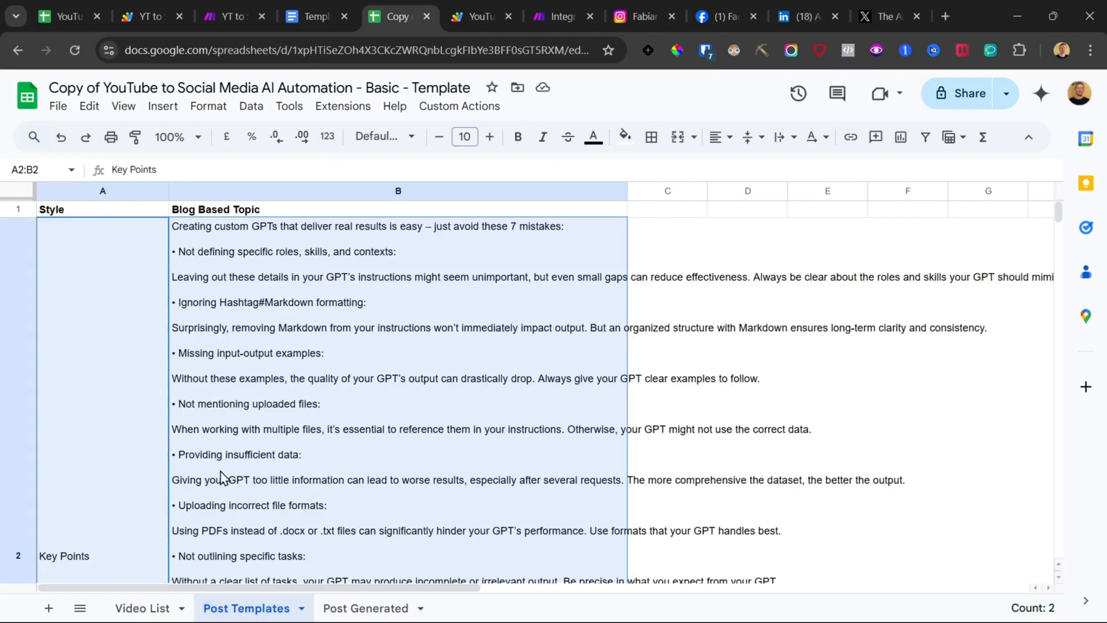
{"action": "left_click", "coordinate": [278, 330]}
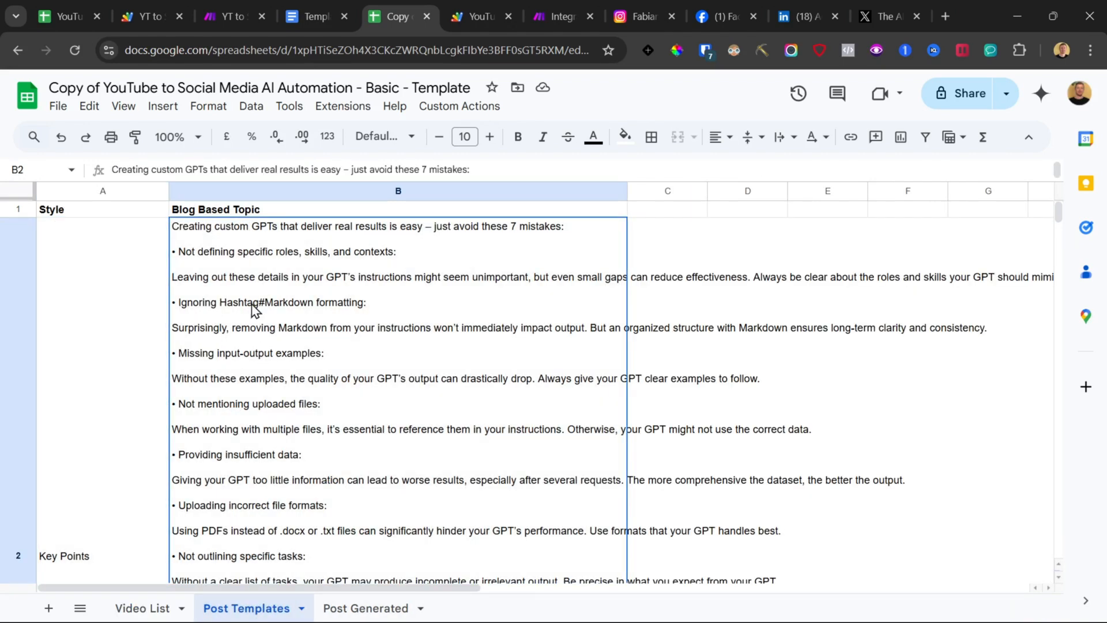
{"action": "left_click", "coordinate": [558, 16]}
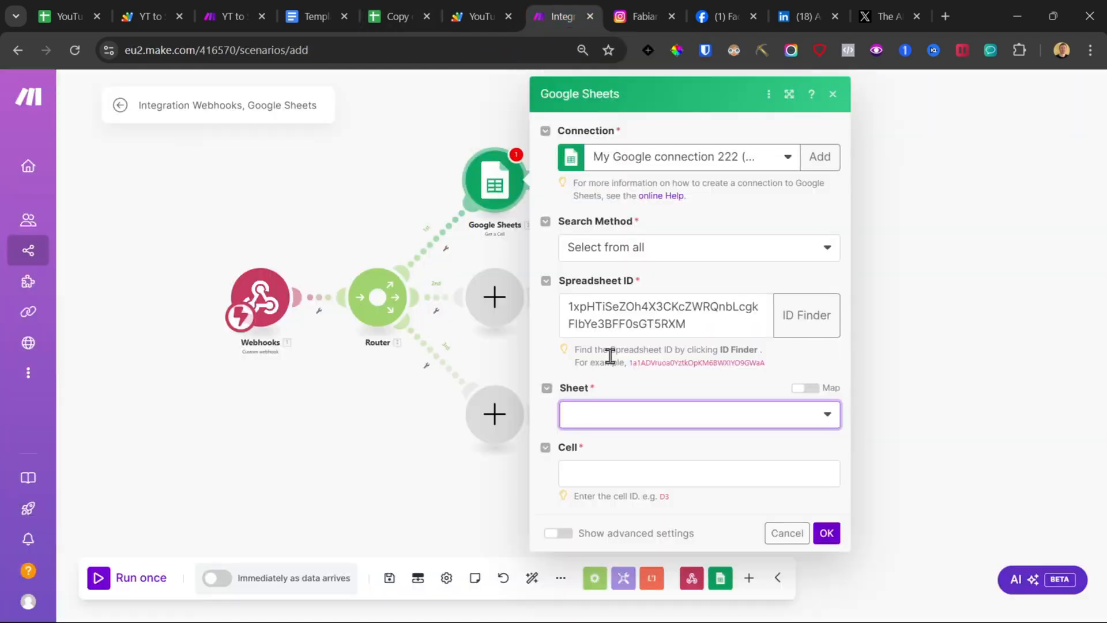
{"action": "left_click", "coordinate": [620, 426]}
{"action": "left_click", "coordinate": [621, 464]}
Step: Set the cell to B2, the Key Points template text, and confirm the Google Sheets module
{"action": "left_click", "coordinate": [622, 470]}
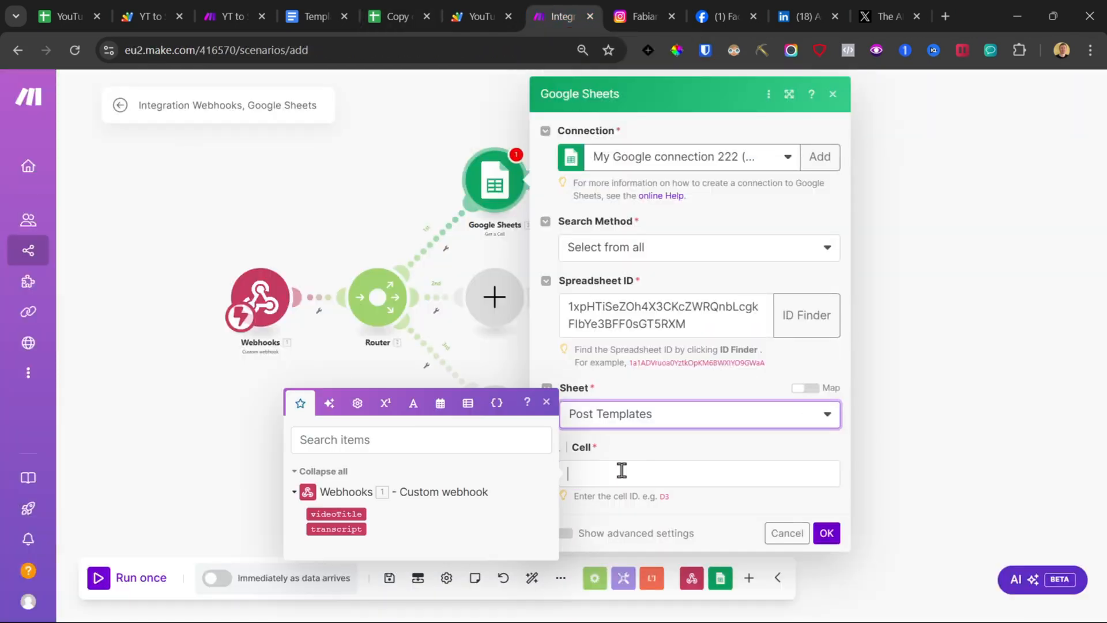
{"action": "left_click", "coordinate": [412, 1]}
{"action": "left_click", "coordinate": [88, 382]}
{"action": "scroll", "coordinate": [31, 312], "scroll_direction": "down", "scroll_amount": 3}
{"action": "left_click", "coordinate": [15, 390]}
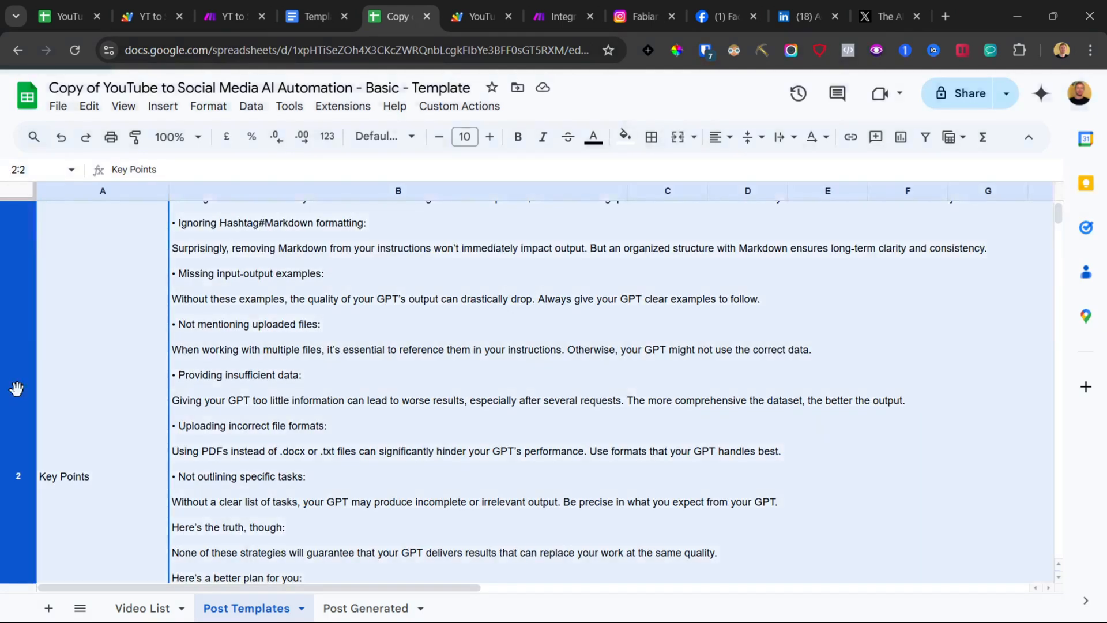
{"action": "left_click", "coordinate": [228, 486]}
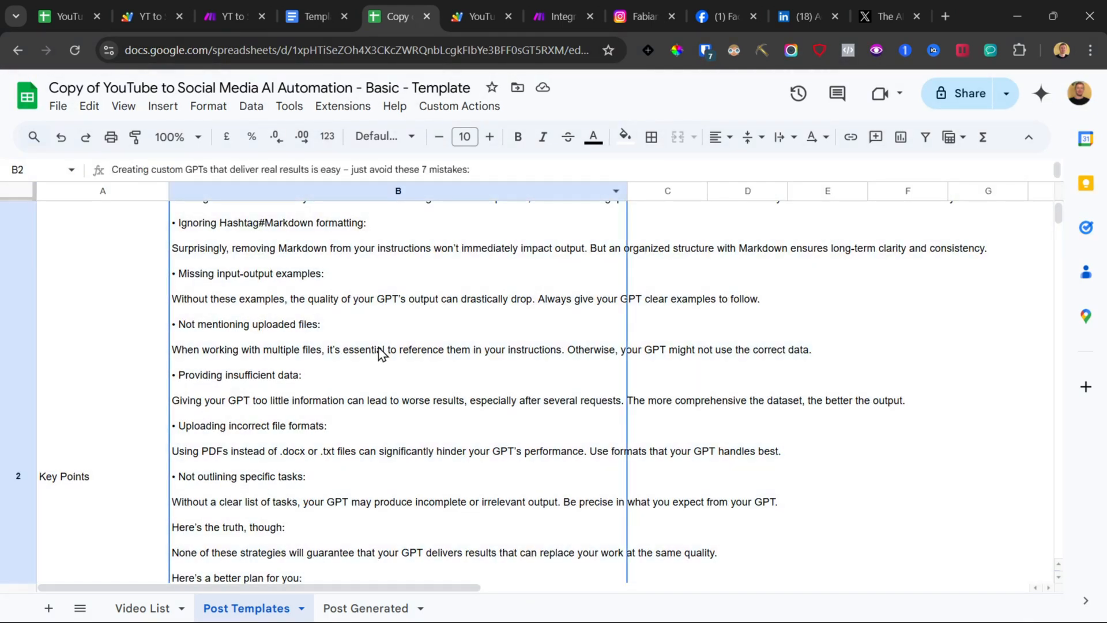
{"action": "left_click", "coordinate": [568, 13]}
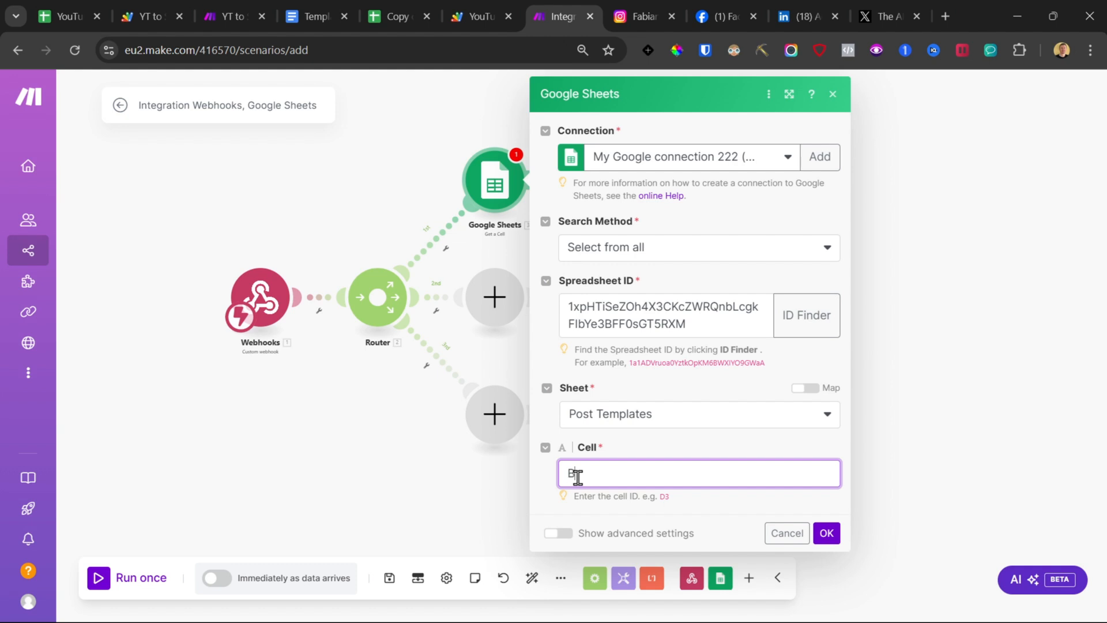
{"action": "left_click", "coordinate": [827, 534]}
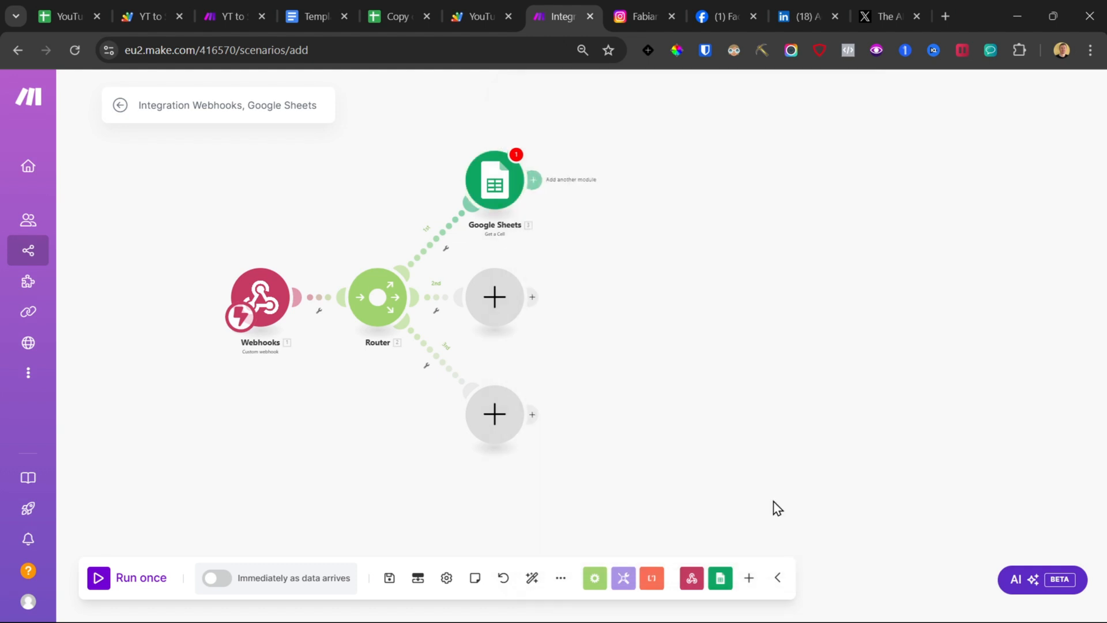
Step: Save the scenario and add an OpenAI Create a Completion (Prompt) module after the Get a Cell module
{"action": "left_click", "coordinate": [387, 579]}
{"action": "left_click", "coordinate": [632, 598]}
{"action": "left_click", "coordinate": [367, 210]}
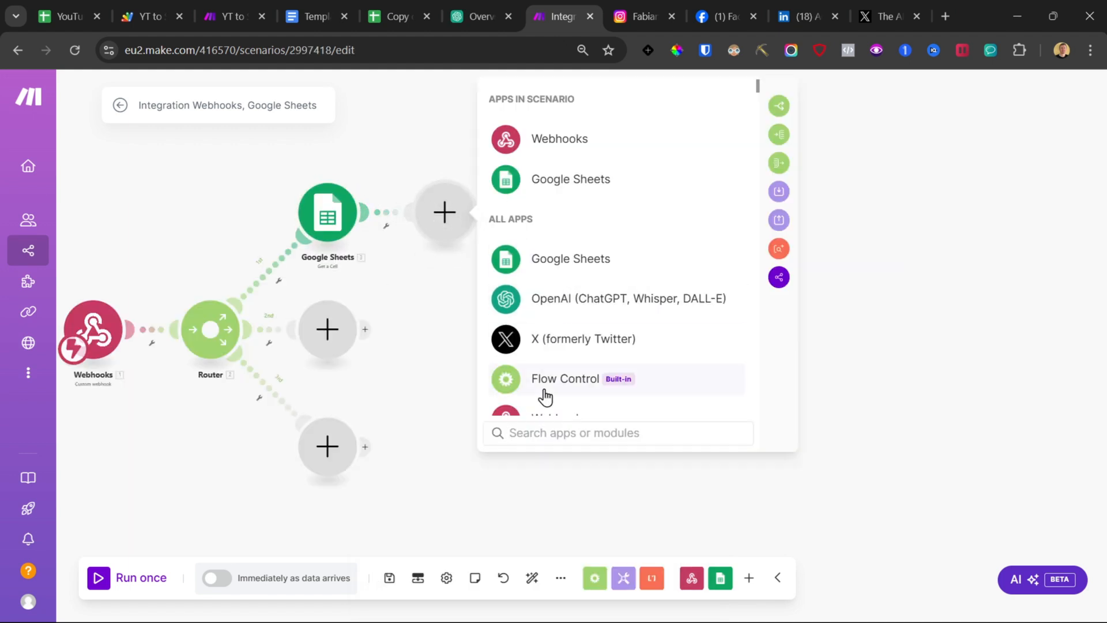
{"action": "type", "text": "openai"}
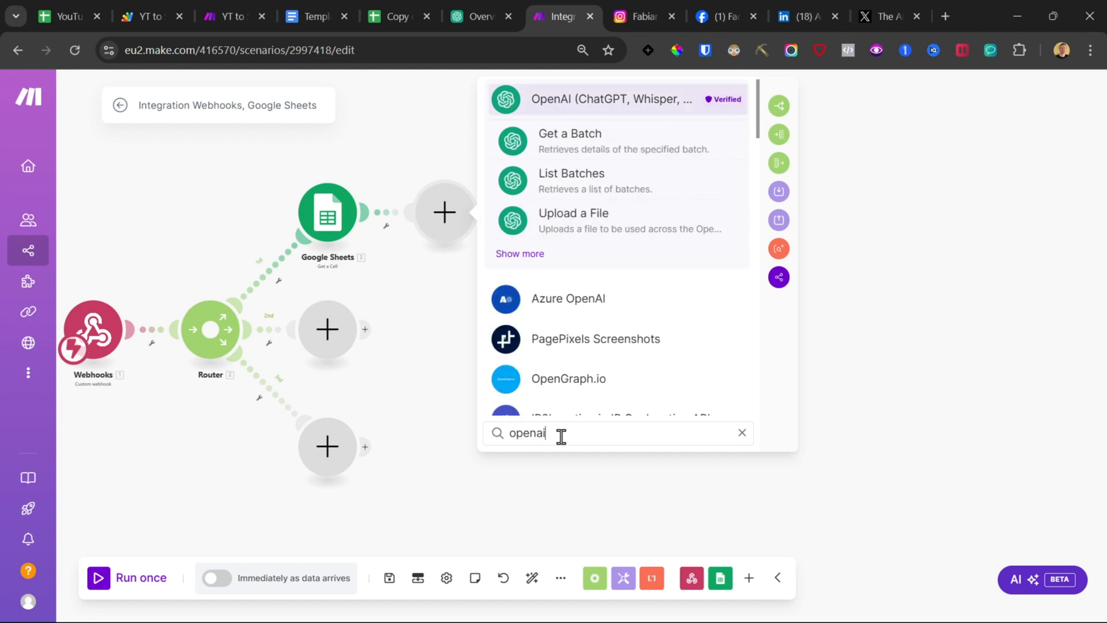
{"action": "left_click", "coordinate": [529, 254]}
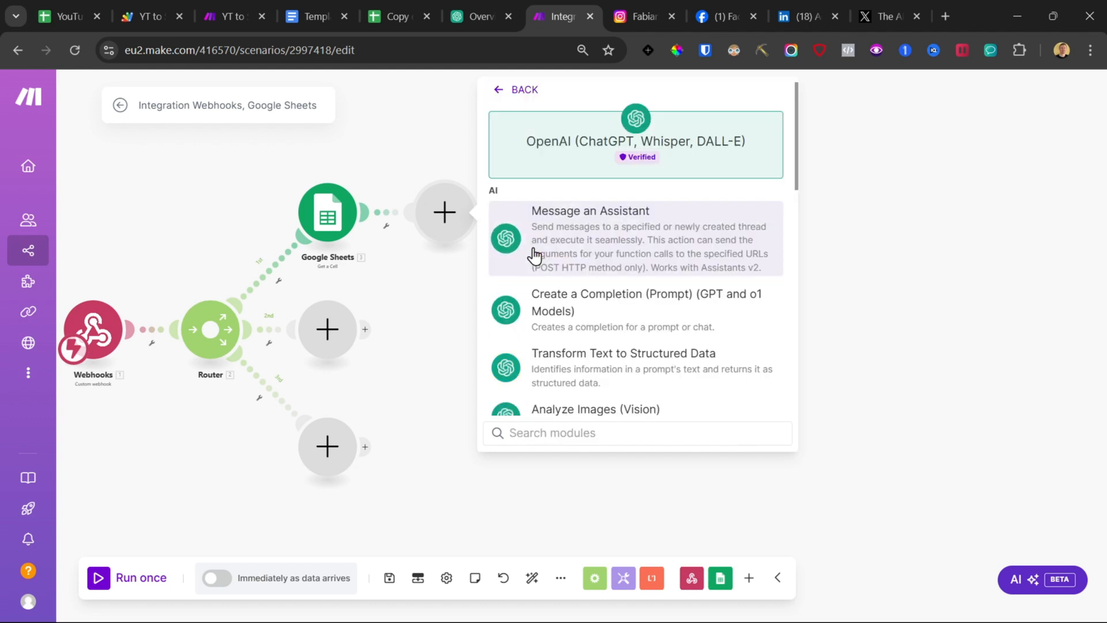
{"action": "left_click", "coordinate": [580, 309]}
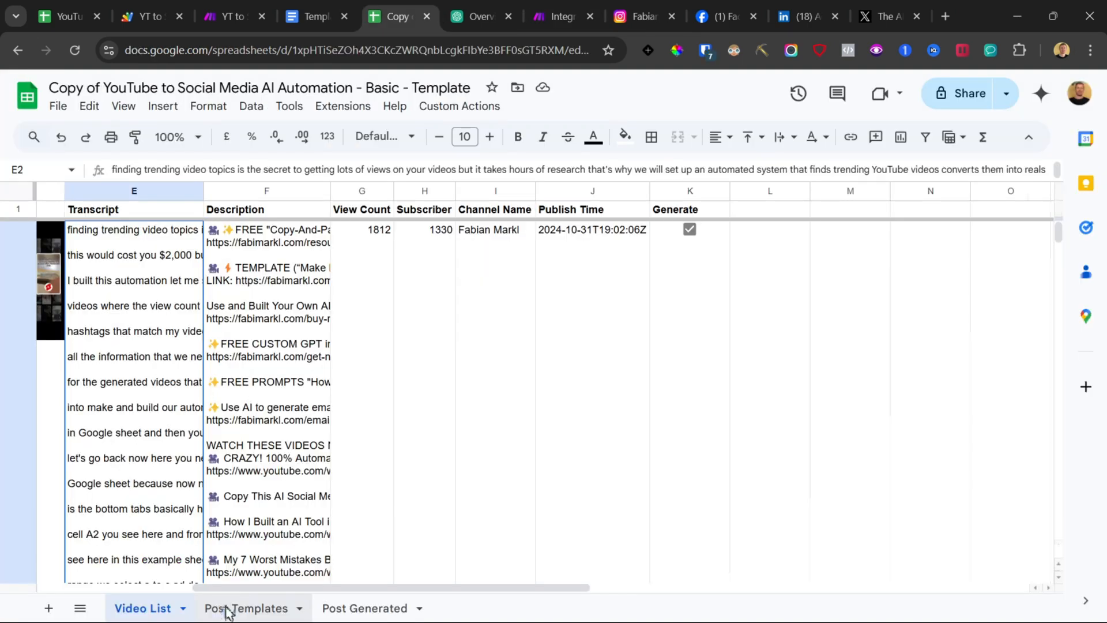
Step: Review the Post Templates and Video List sheets in the spreadsheet
{"action": "left_click", "coordinate": [227, 609]}
{"action": "left_click_drag", "start_coordinate": [93, 347], "coordinate": [281, 344]}
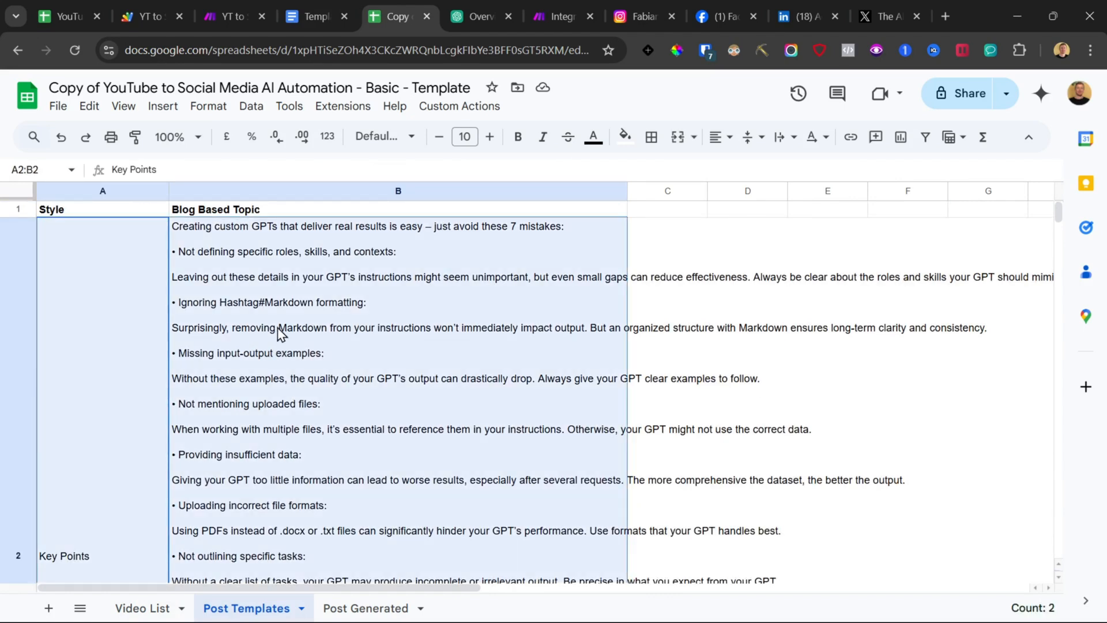
{"action": "left_click", "coordinate": [199, 432]}
{"action": "scroll", "coordinate": [87, 444], "scroll_direction": "down", "scroll_amount": 3}
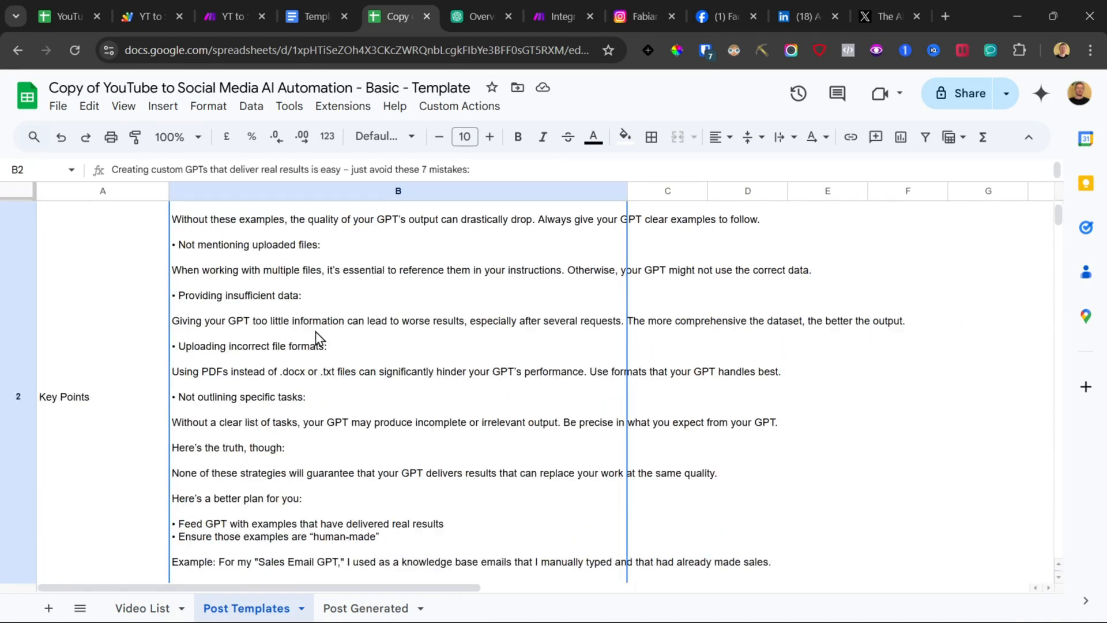
{"action": "scroll", "coordinate": [316, 340], "scroll_direction": "up", "scroll_amount": 3}
{"action": "left_click", "coordinate": [156, 609]}
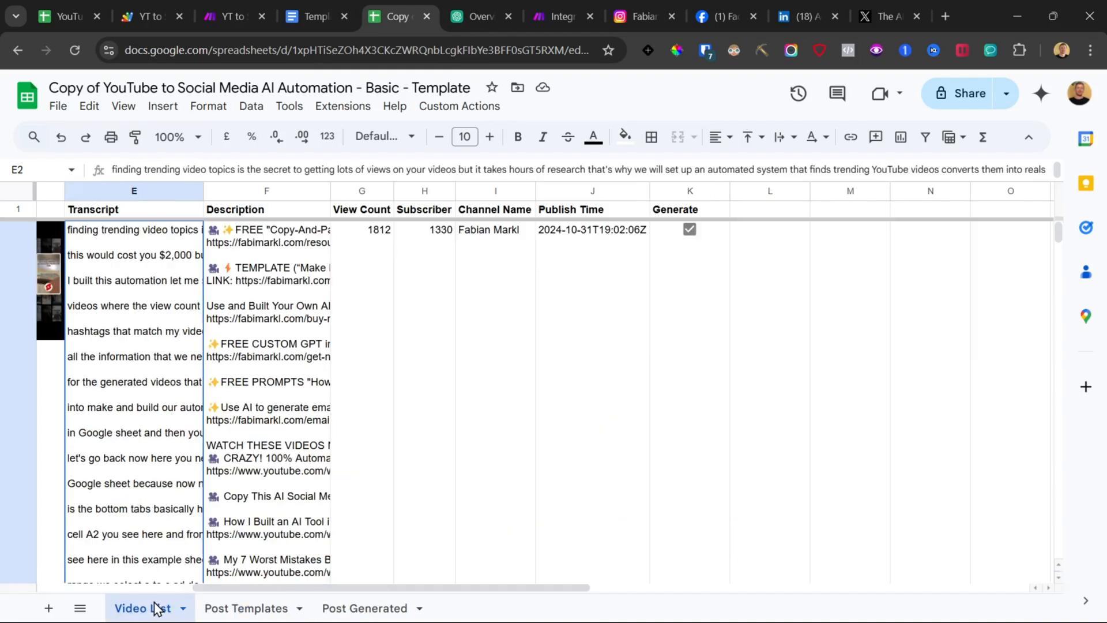
{"action": "double_click", "coordinate": [132, 333]}
{"action": "left_click", "coordinate": [248, 609]}
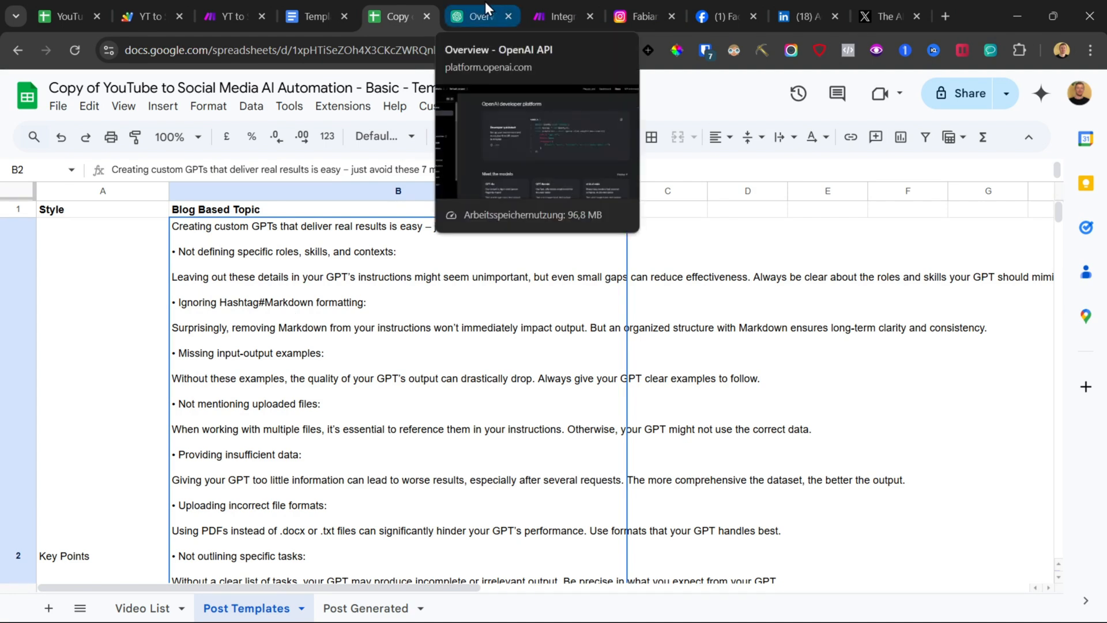
Step: Open the OpenAI platform's organization billing overview to check the account's credit balance
{"action": "left_click", "coordinate": [556, 11]}
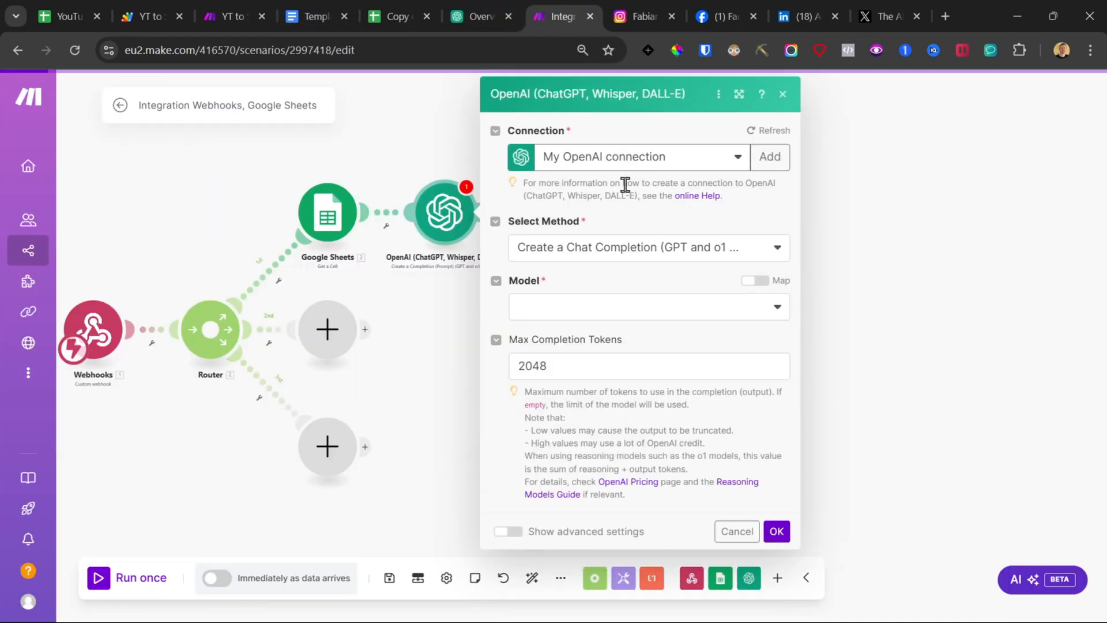
{"action": "left_click", "coordinate": [778, 156]}
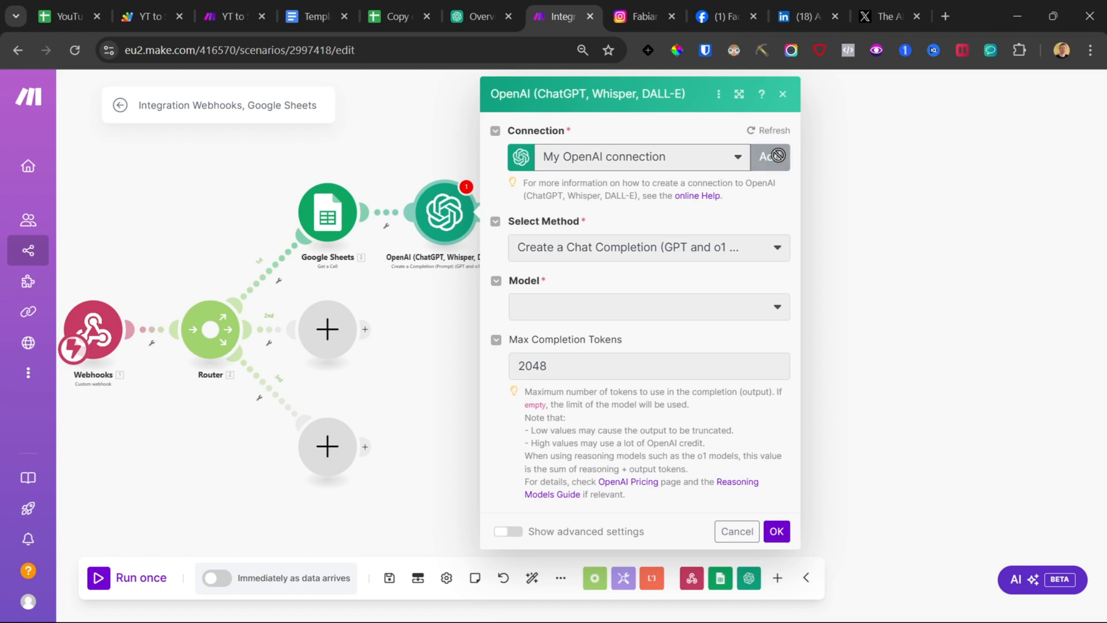
{"action": "left_click", "coordinate": [481, 16]}
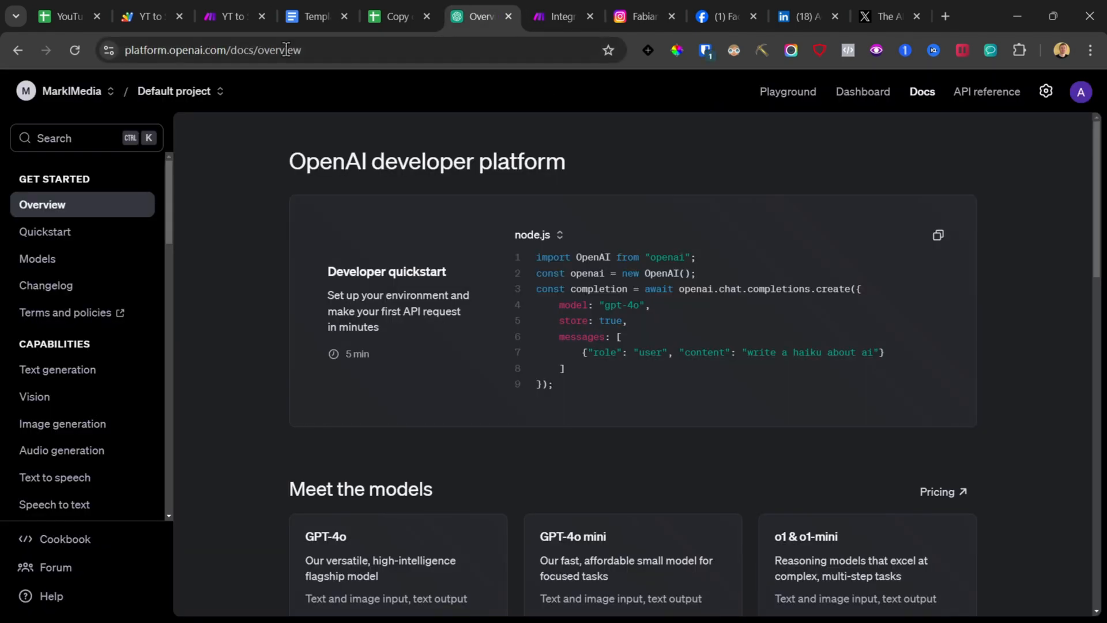
{"action": "left_click_drag", "start_coordinate": [233, 52], "coordinate": [124, 52]}
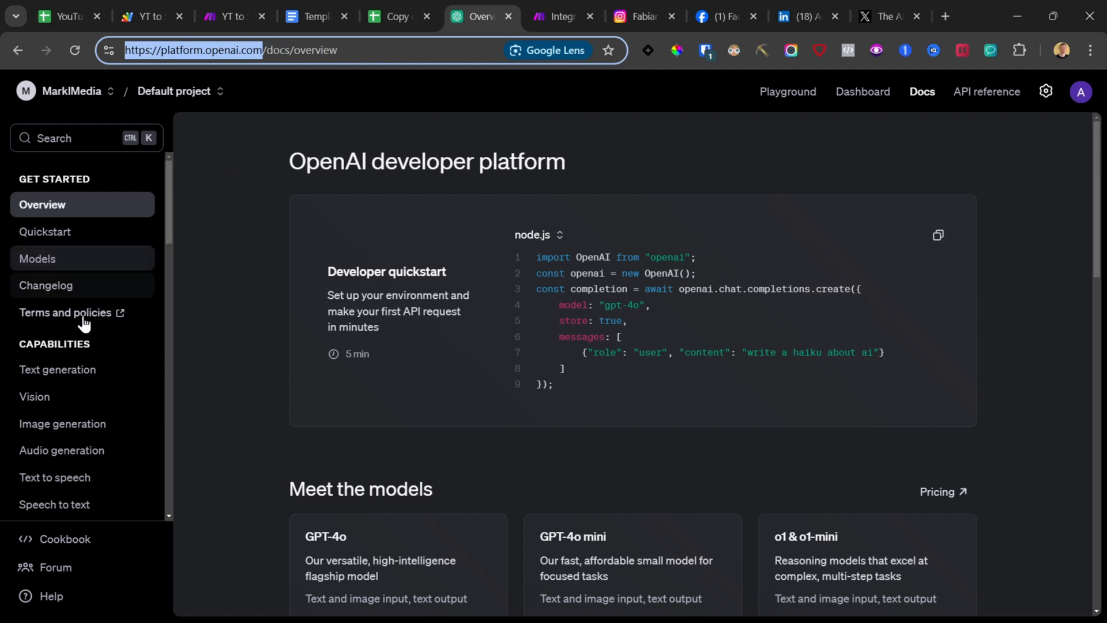
{"action": "scroll", "coordinate": [72, 406], "scroll_direction": "down", "scroll_amount": 2}
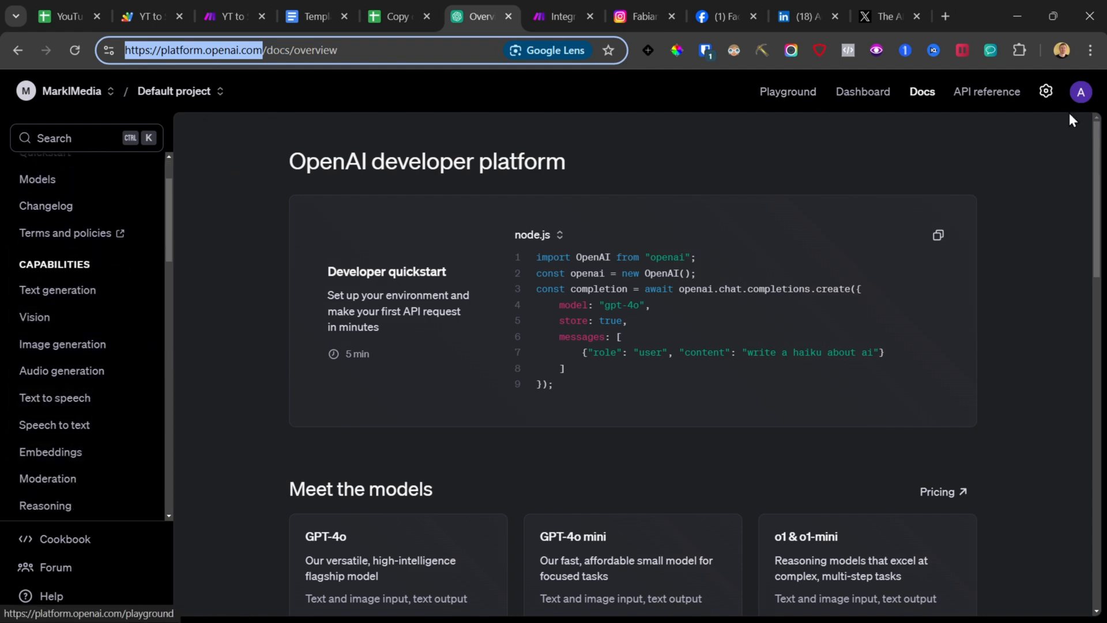
{"action": "left_click", "coordinate": [1046, 91]}
{"action": "left_click", "coordinate": [34, 361]}
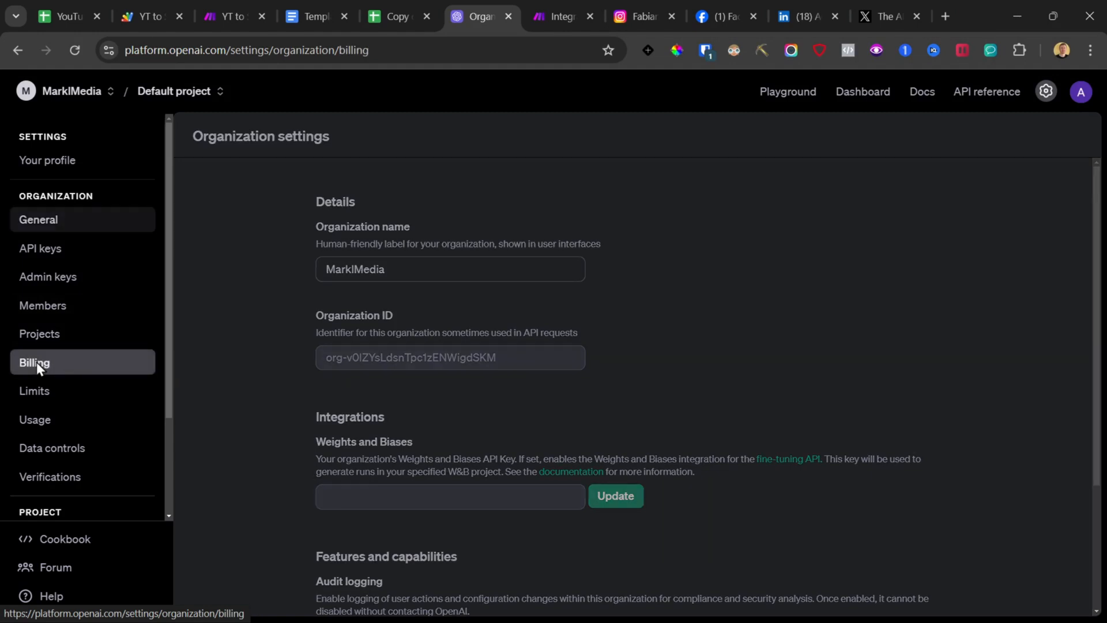
{"action": "left_click_drag", "start_coordinate": [263, 295], "coordinate": [413, 332]}
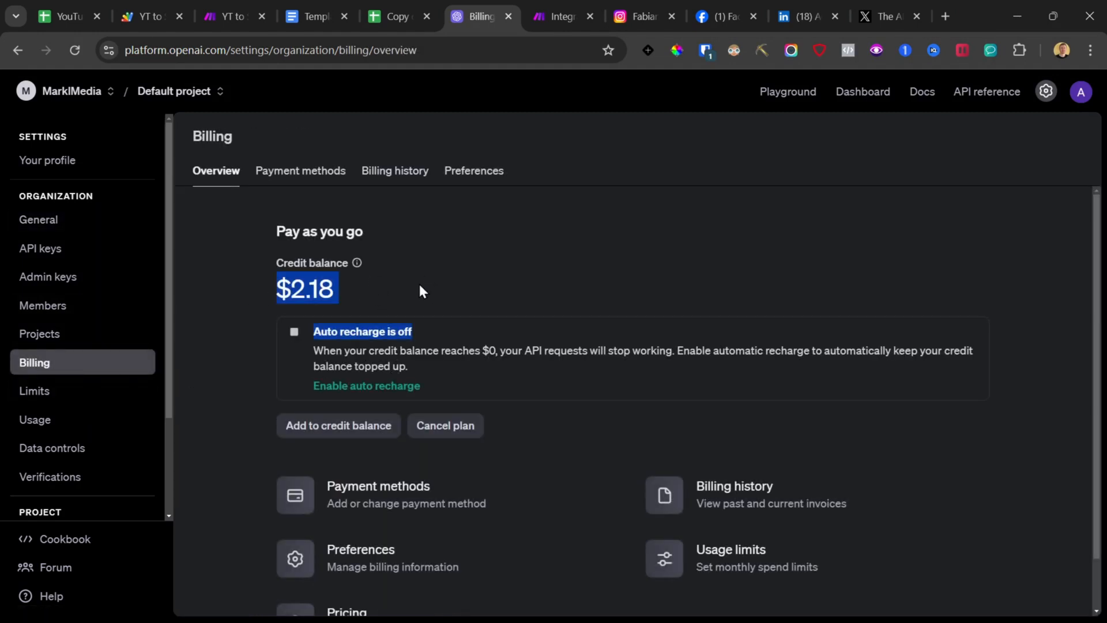
{"action": "left_click", "coordinate": [346, 287]}
{"action": "left_click_drag", "start_coordinate": [358, 294], "coordinate": [274, 287]}
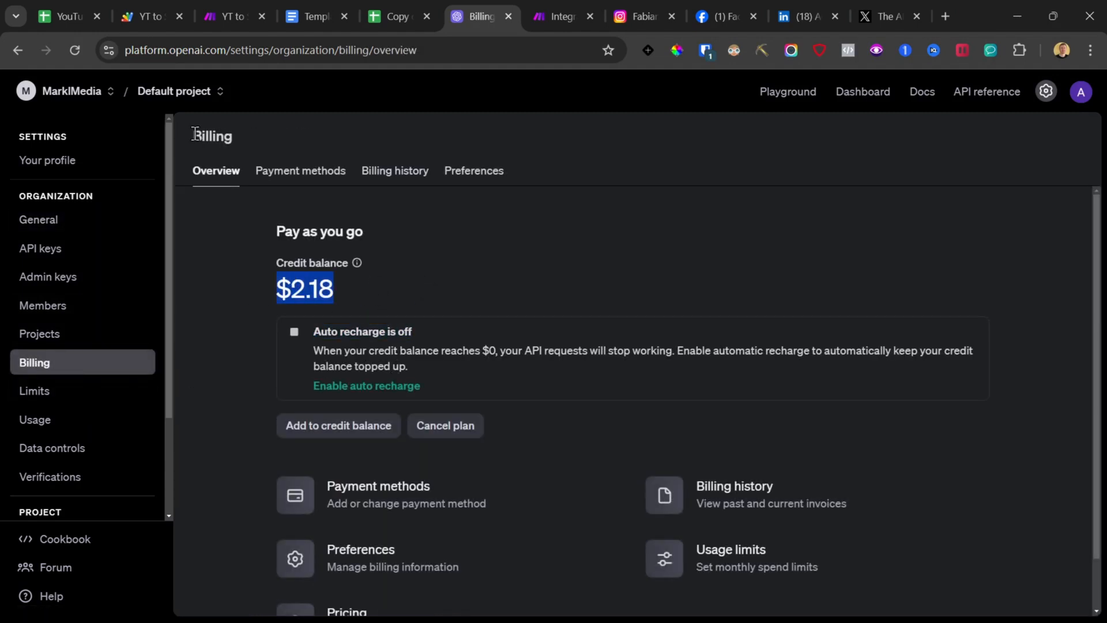
{"action": "left_click_drag", "start_coordinate": [195, 133], "coordinate": [430, 313]}
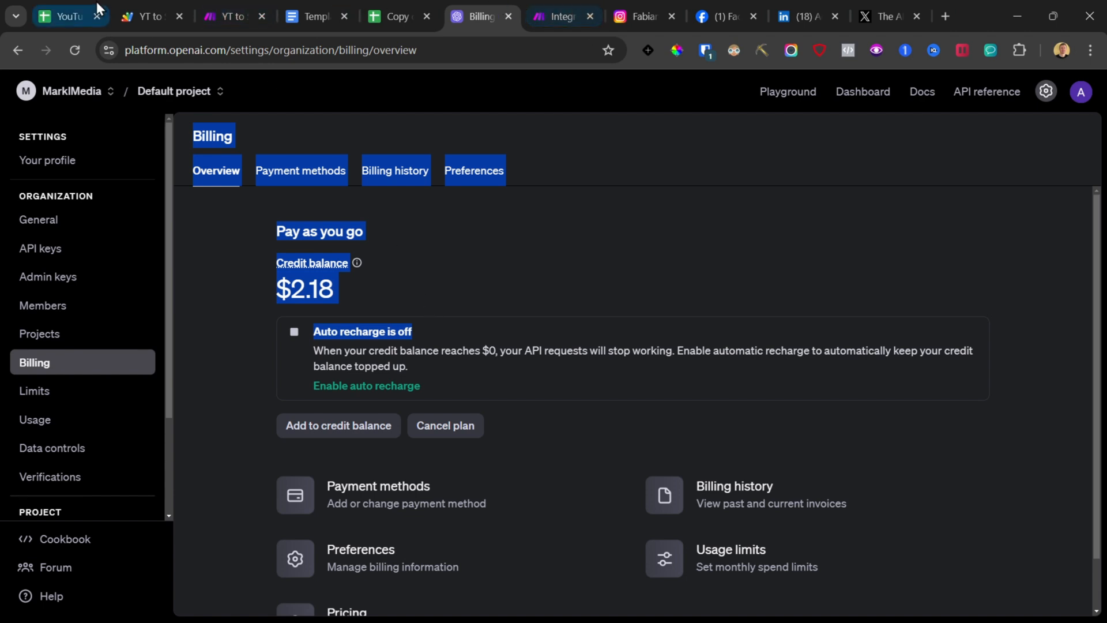
{"action": "left_click", "coordinate": [233, 17]}
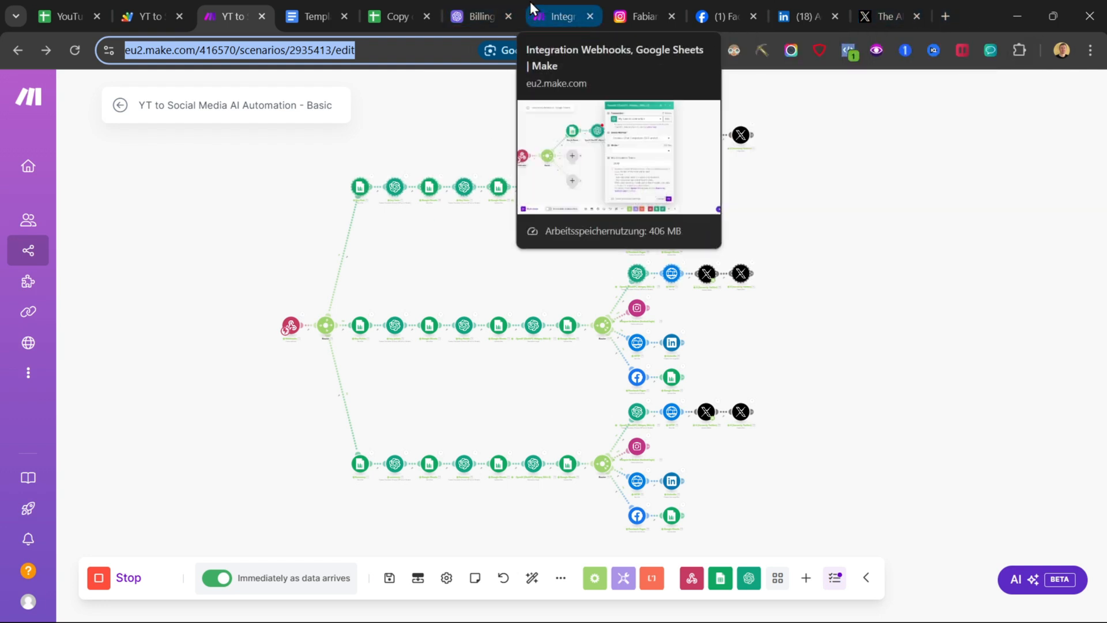
Step: Create a new OpenAI secret key named "test 24.12" and copy it
{"action": "left_click", "coordinate": [465, 5]}
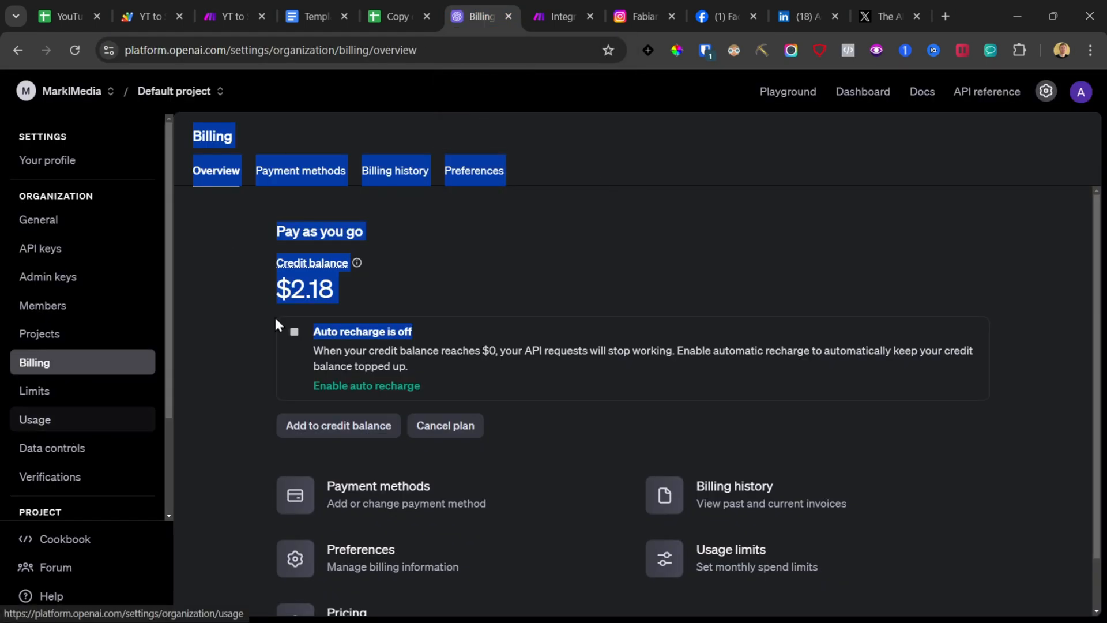
{"action": "left_click", "coordinate": [414, 280]}
{"action": "scroll", "coordinate": [93, 381], "scroll_direction": "down", "scroll_amount": 1}
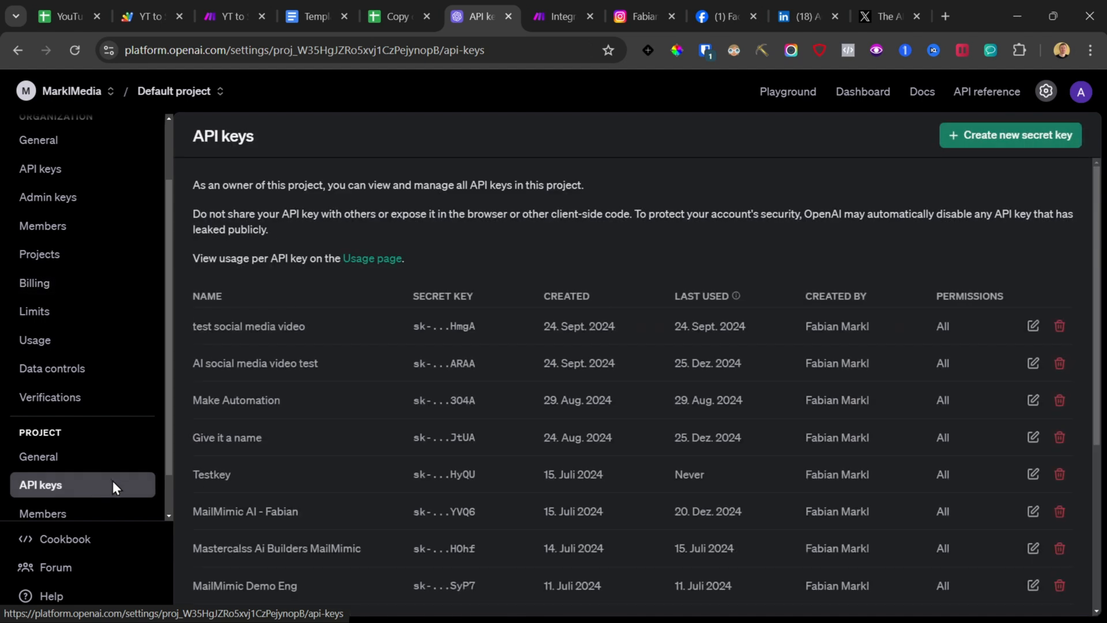
{"action": "left_click", "coordinate": [1009, 137]}
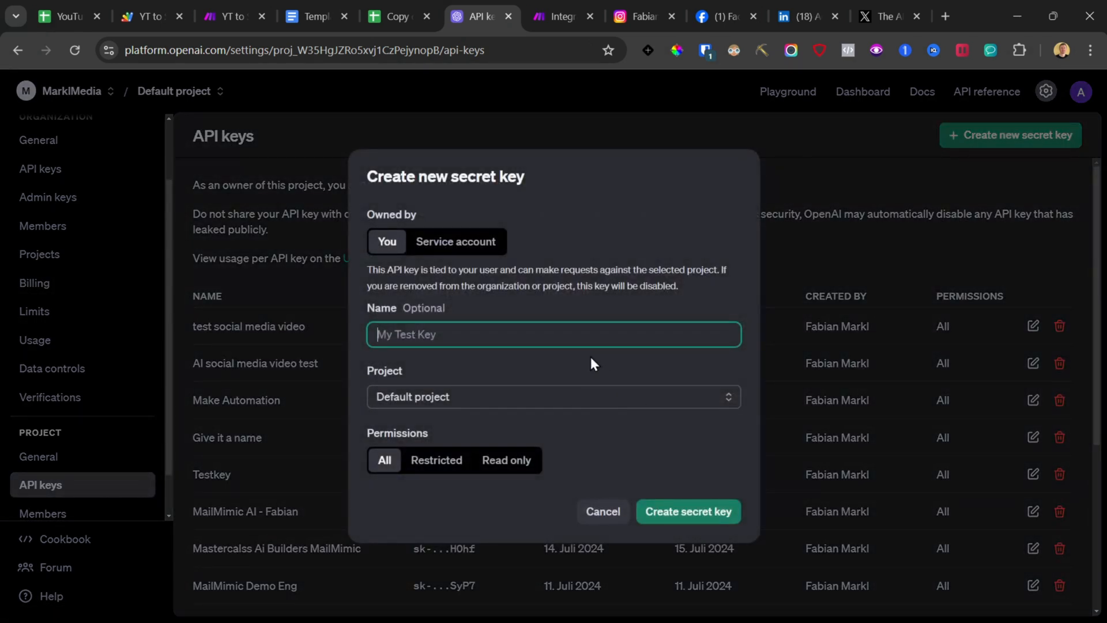
{"action": "type", "text": "test 24.12"}
{"action": "left_click", "coordinate": [669, 510]}
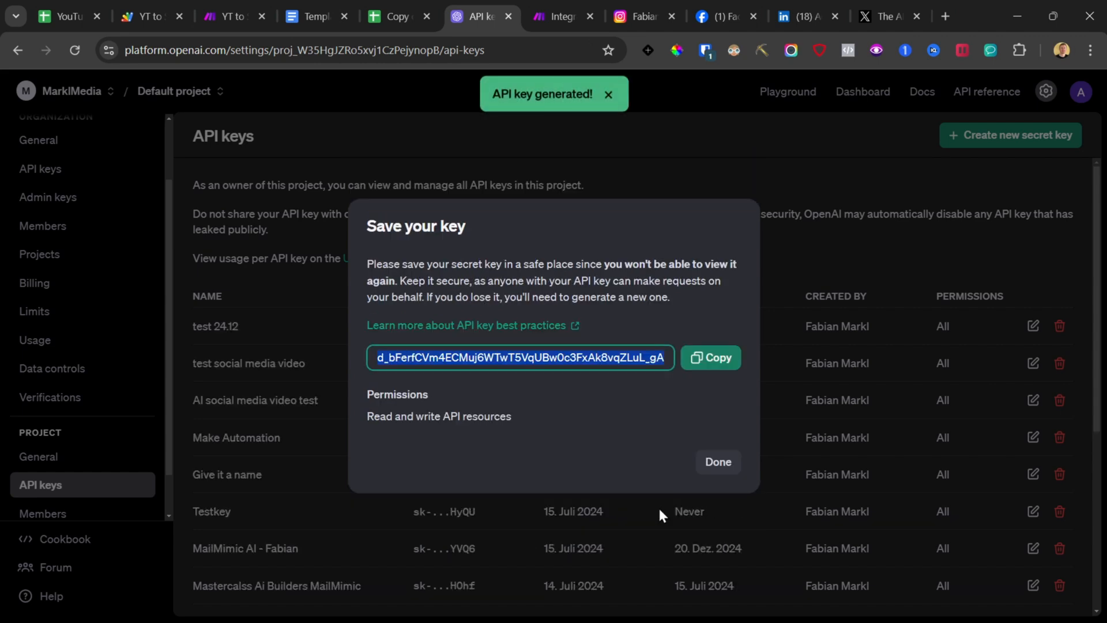
{"action": "left_click", "coordinate": [695, 356]}
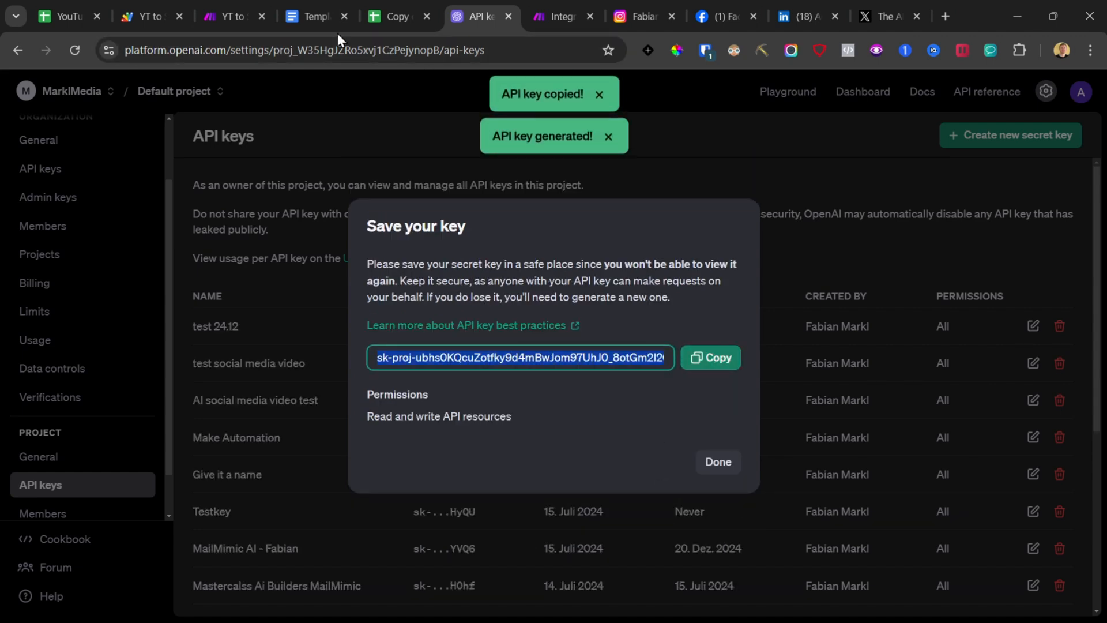
Step: Add a new OpenAI connection named "My OpenAI connection 24.12" using the copied API key
{"action": "left_click", "coordinate": [583, 2]}
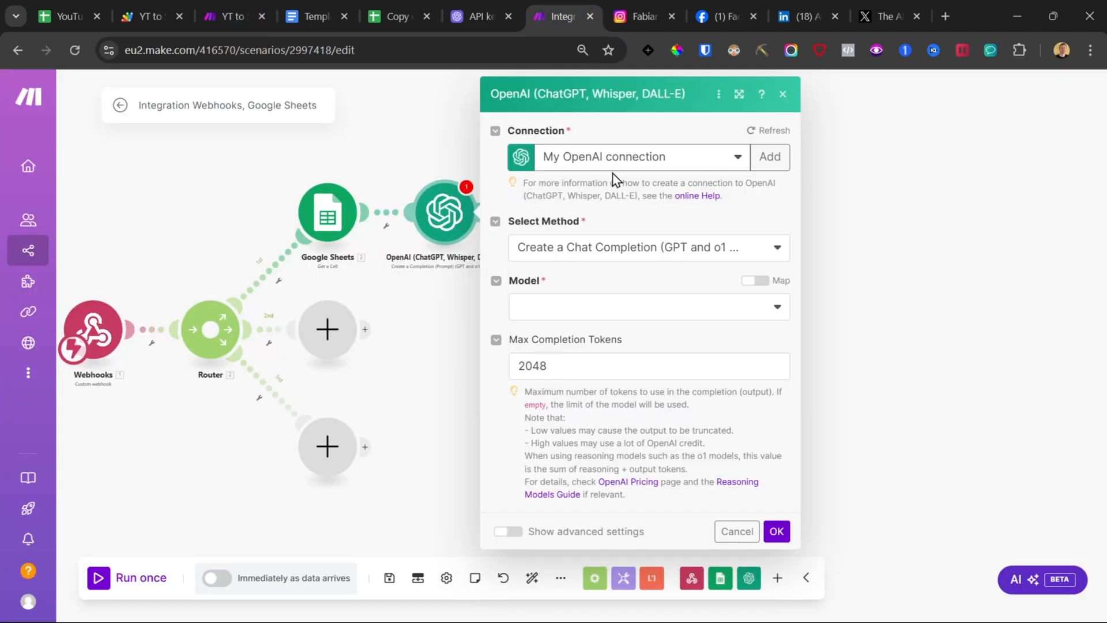
{"action": "left_click", "coordinate": [781, 154]}
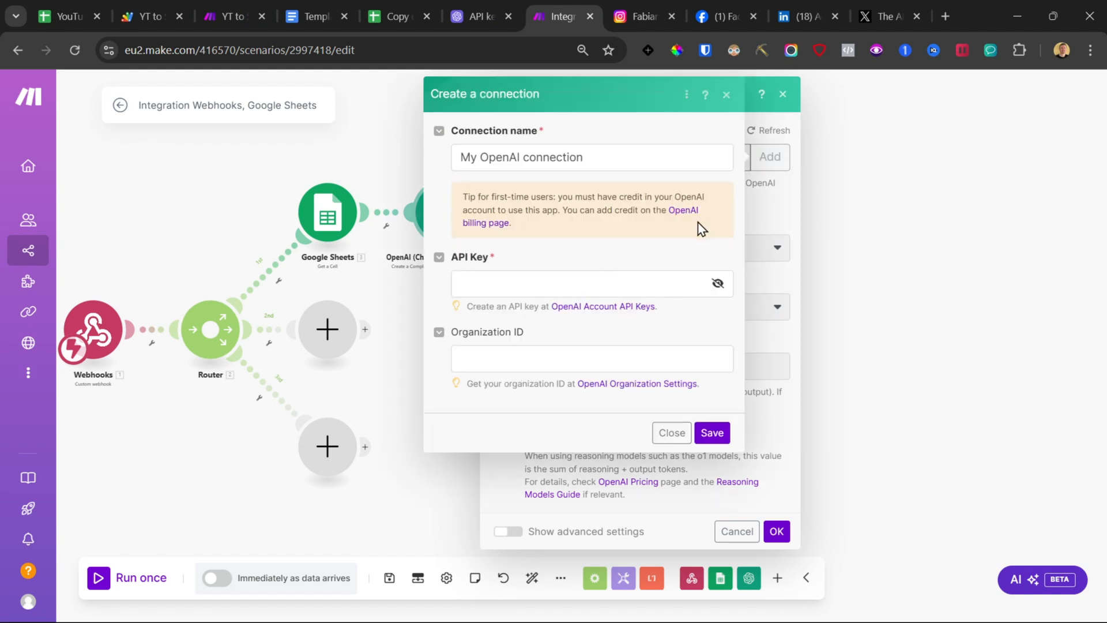
{"action": "left_click", "coordinate": [493, 282]}
{"action": "key", "text": "ctrl+v"}
{"action": "left_click", "coordinate": [613, 161]}
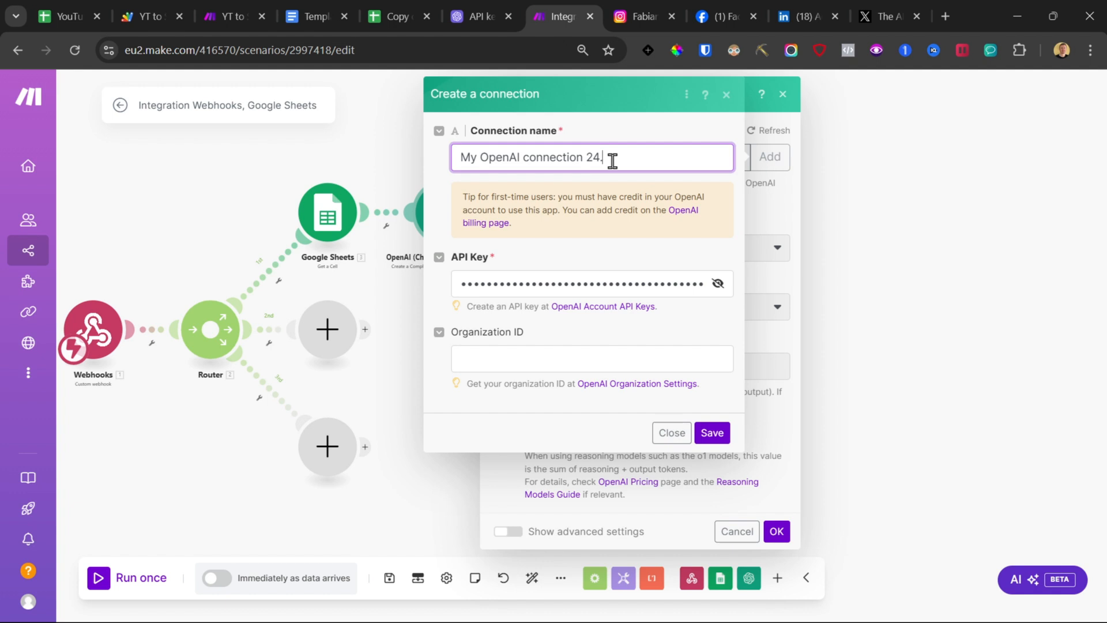
{"action": "left_click", "coordinate": [712, 434]}
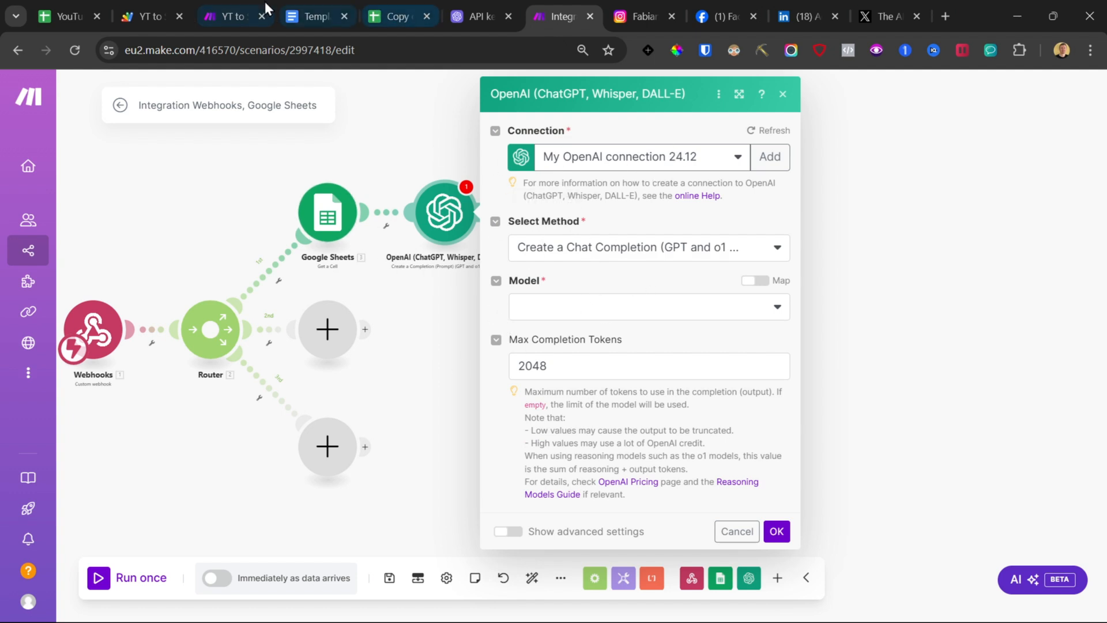
Step: Select the o1-mini model and set the first message's role to User
{"action": "left_click", "coordinate": [628, 159]}
{"action": "left_click", "coordinate": [586, 306]}
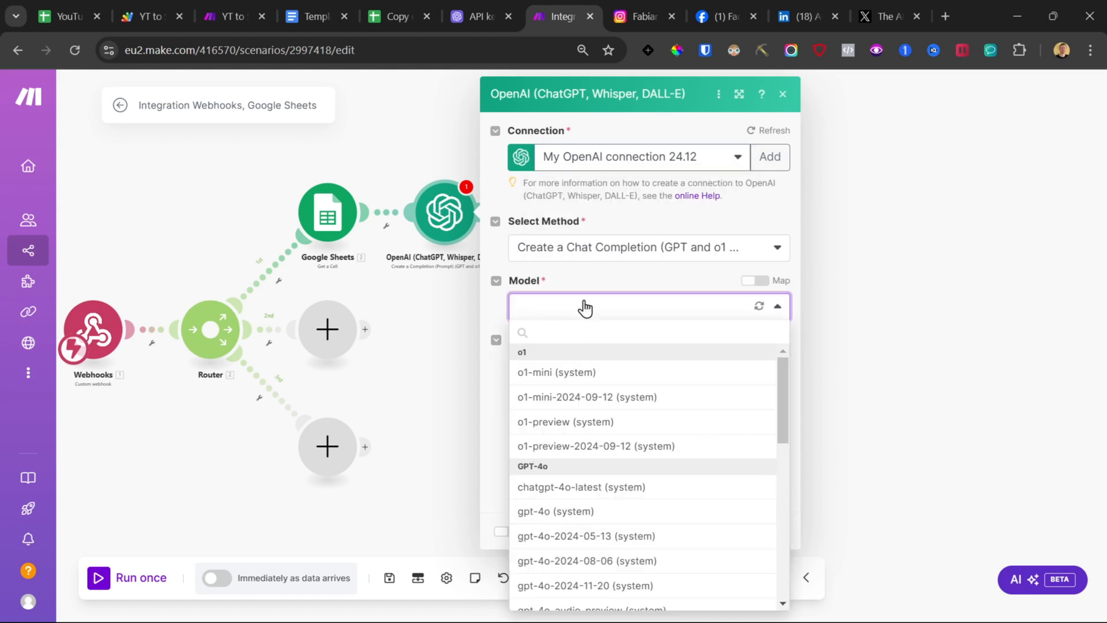
{"action": "left_click", "coordinate": [581, 376]}
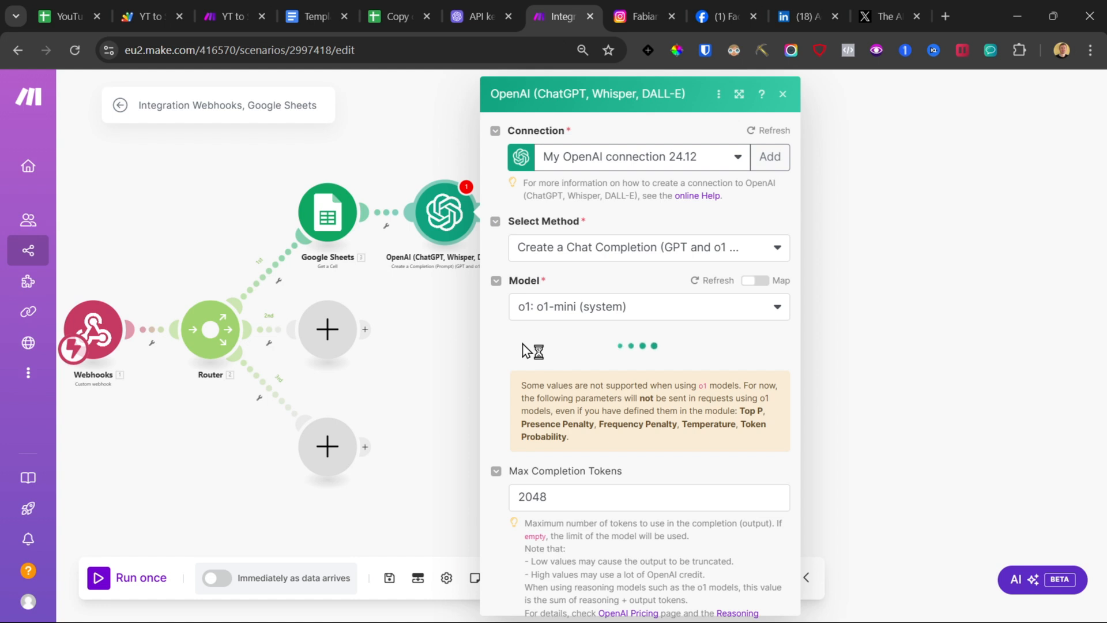
{"action": "scroll", "coordinate": [531, 357], "scroll_direction": "down", "scroll_amount": 2}
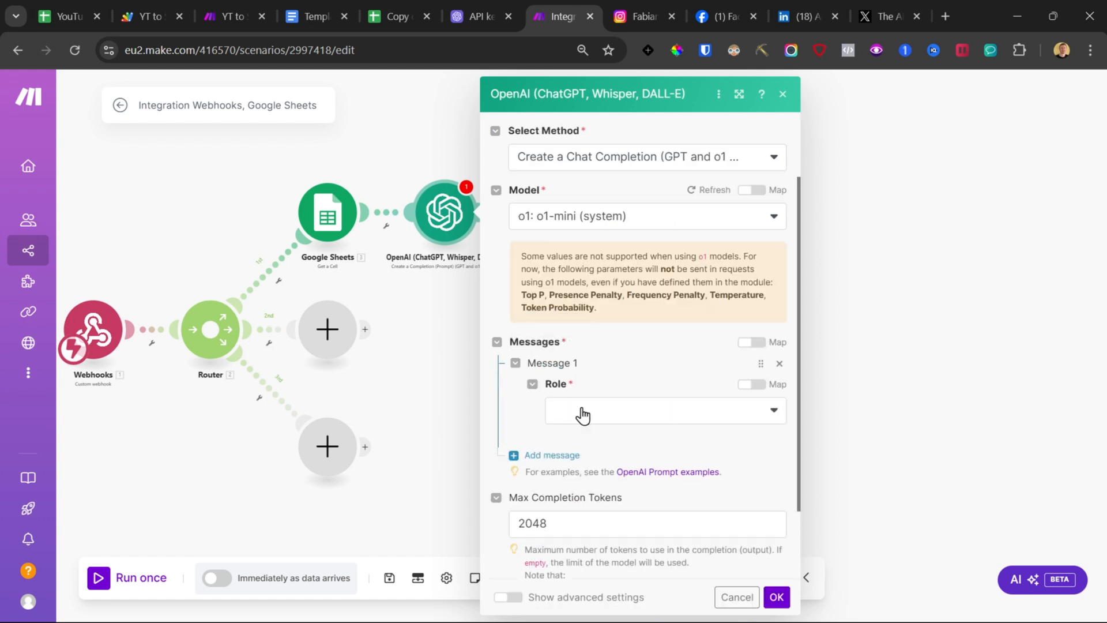
{"action": "left_click", "coordinate": [582, 414]}
{"action": "left_click", "coordinate": [600, 457]}
{"action": "left_click", "coordinate": [590, 464]}
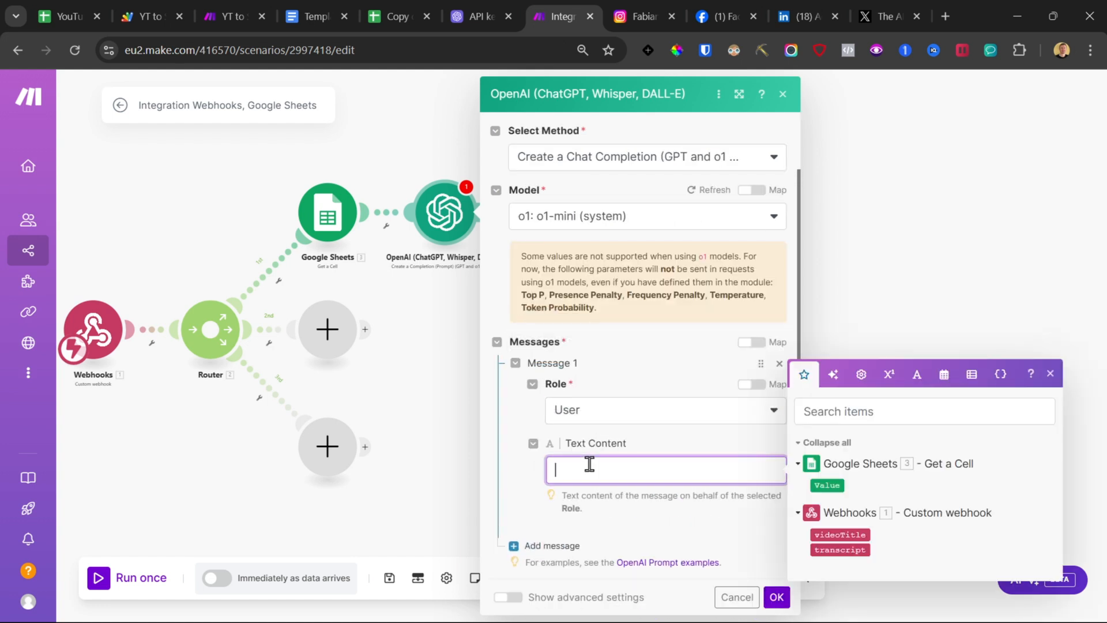
Step: Copy the Key Points Topic Prompt from the template document and paste it into the message's text content
{"action": "scroll", "coordinate": [643, 383], "scroll_direction": "down", "scroll_amount": 3}
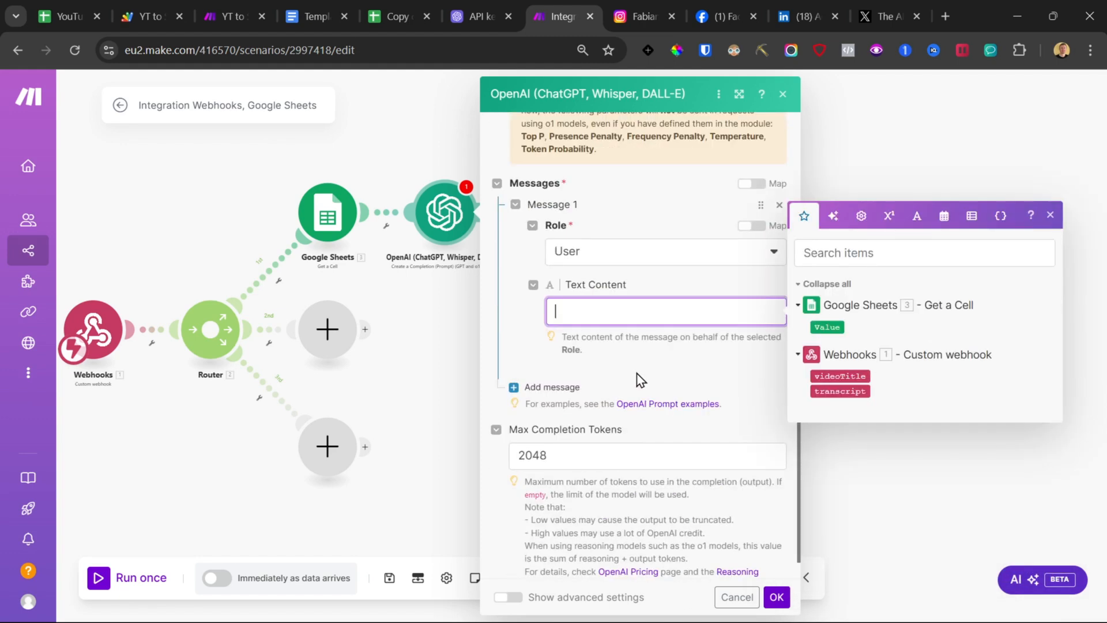
{"action": "left_click", "coordinate": [312, 11]}
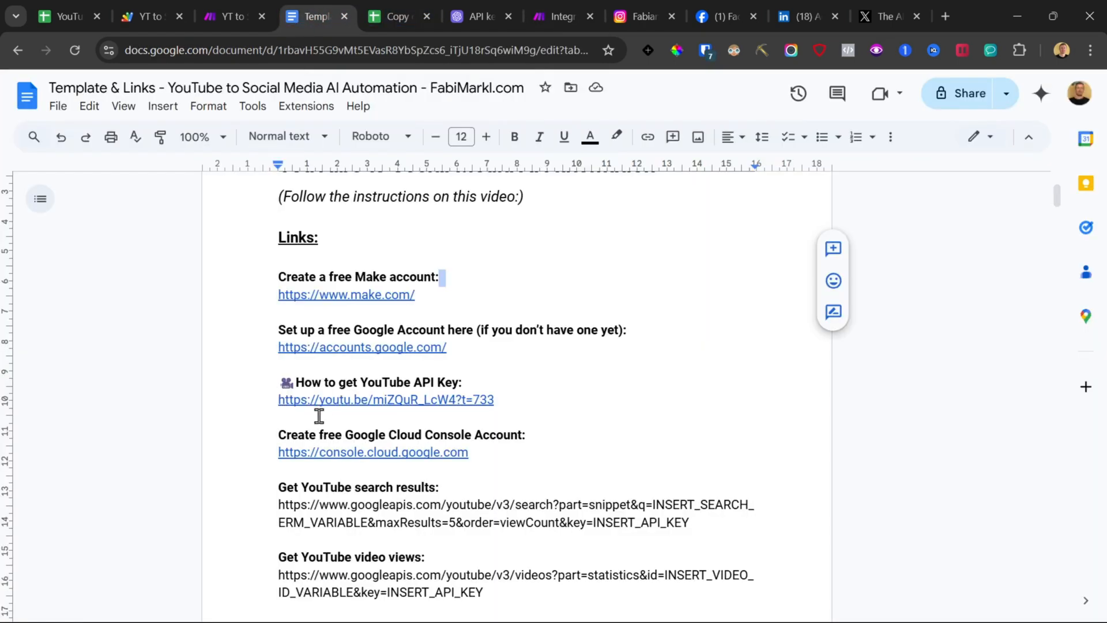
{"action": "scroll", "coordinate": [319, 415], "scroll_direction": "down", "scroll_amount": 20}
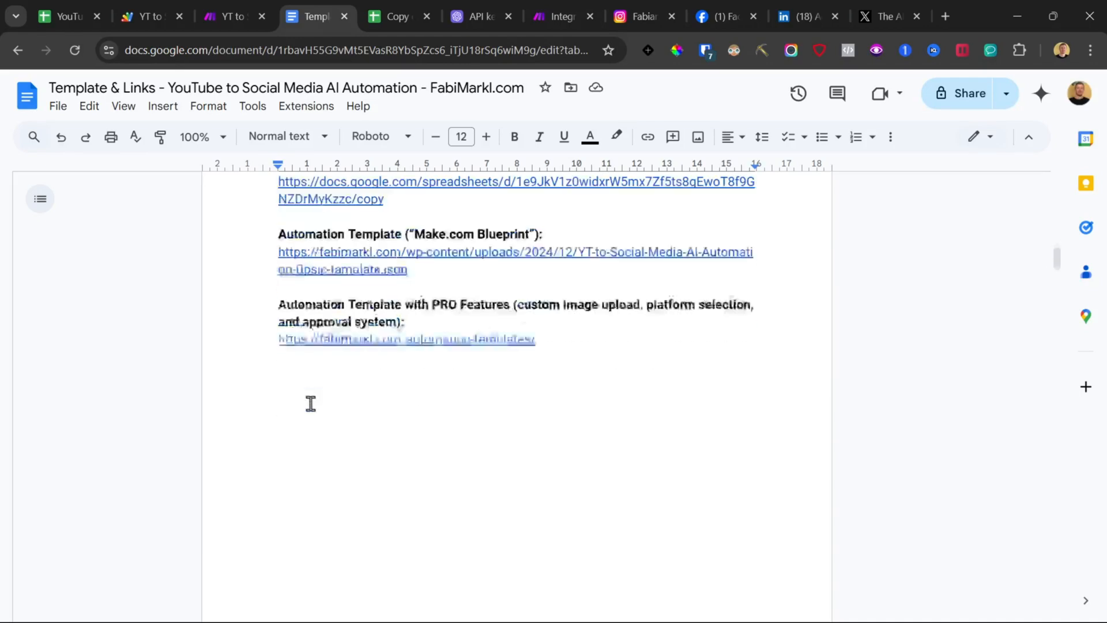
{"action": "scroll", "coordinate": [311, 404], "scroll_direction": "down", "scroll_amount": 10}
{"action": "scroll", "coordinate": [306, 397], "scroll_direction": "up", "scroll_amount": 8}
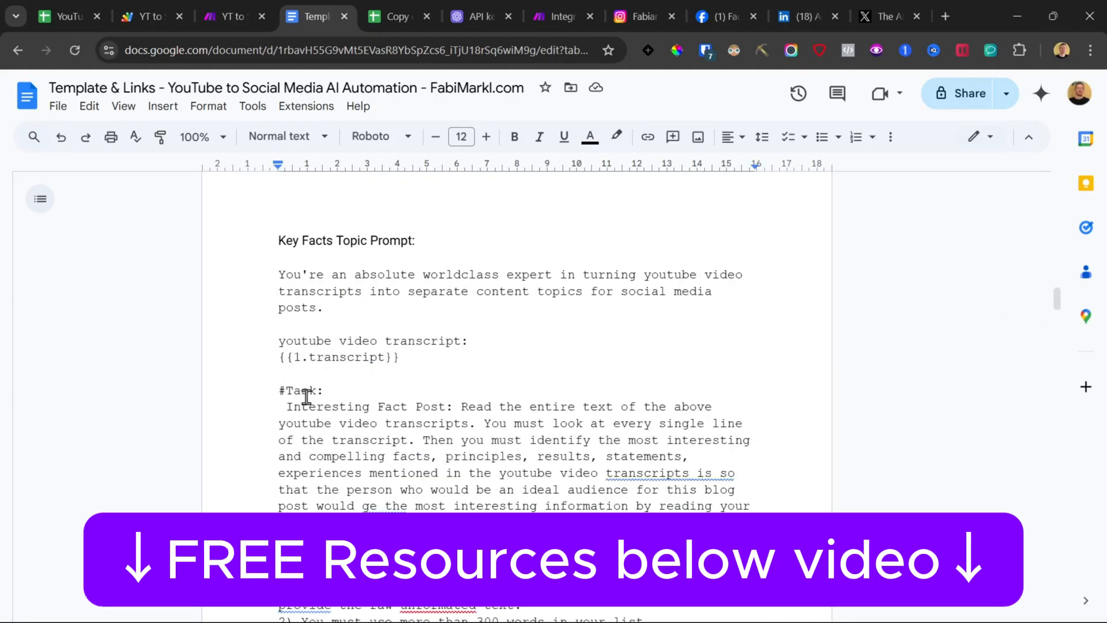
{"action": "left_click", "coordinate": [565, 2]}
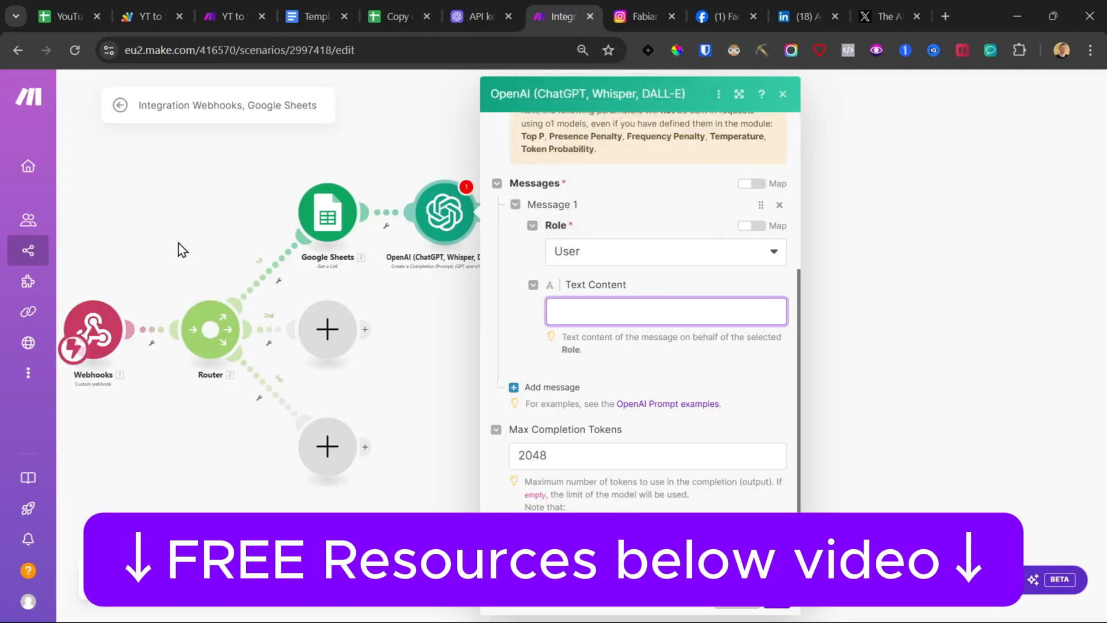
{"action": "left_click", "coordinate": [308, 1]}
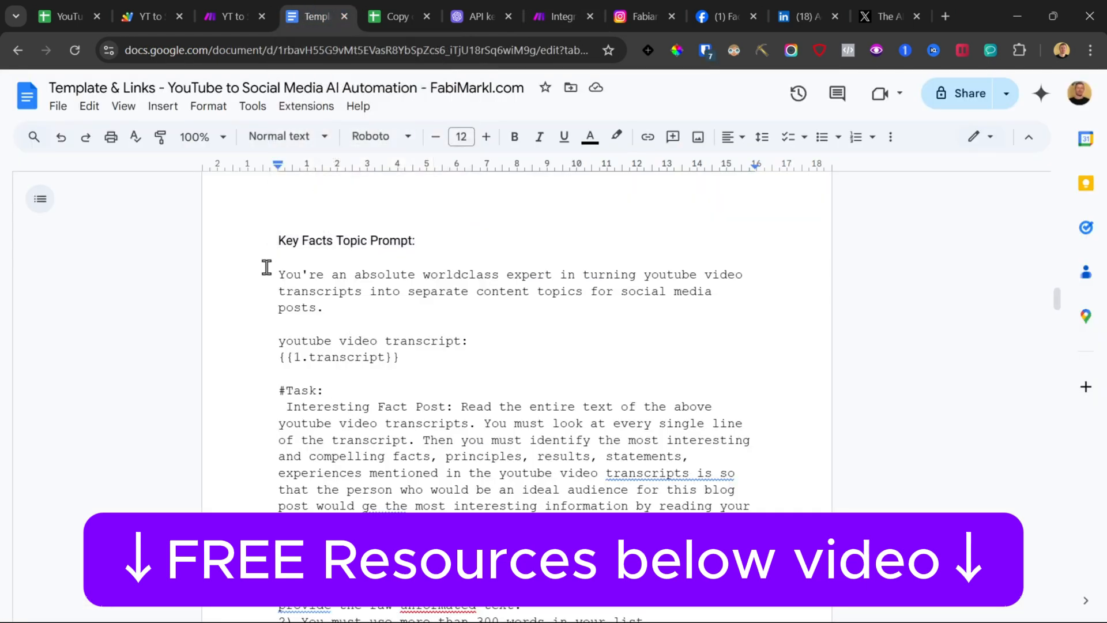
{"action": "scroll", "coordinate": [267, 267], "scroll_direction": "up", "scroll_amount": 7}
{"action": "scroll", "coordinate": [257, 297], "scroll_direction": "down", "scroll_amount": 10}
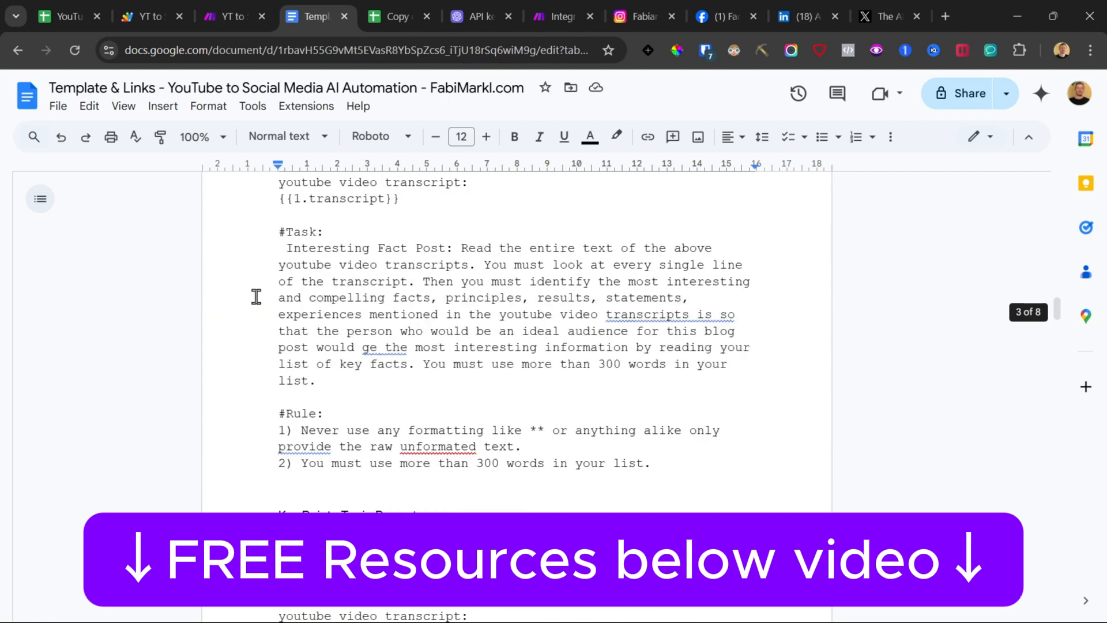
{"action": "scroll", "coordinate": [256, 297], "scroll_direction": "down", "scroll_amount": 5}
{"action": "left_click", "coordinate": [241, 231]}
{"action": "scroll", "coordinate": [261, 289], "scroll_direction": "down", "scroll_amount": 5}
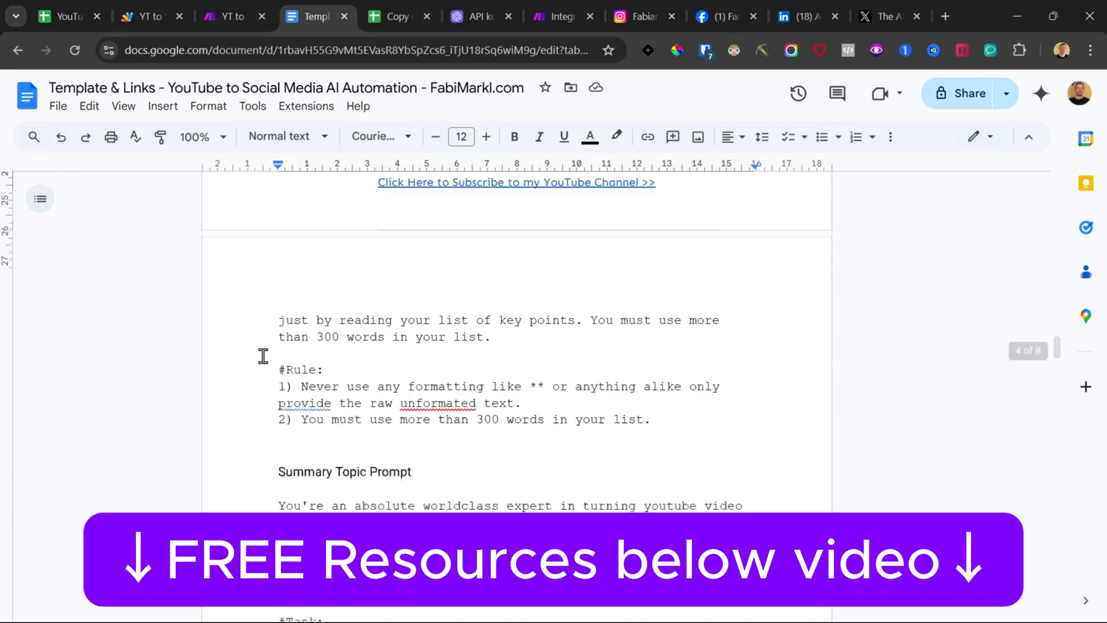
{"action": "left_click_drag", "start_coordinate": [672, 365], "coordinate": [278, 266]}
{"action": "scroll", "coordinate": [300, 305], "scroll_direction": "up", "scroll_amount": 7}
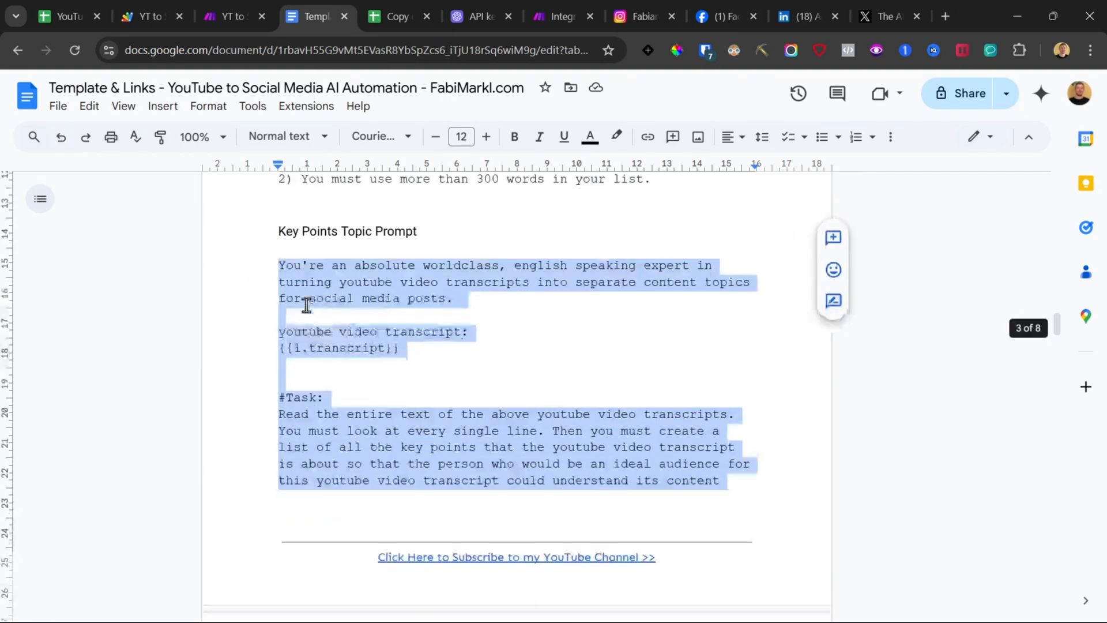
{"action": "scroll", "coordinate": [300, 306], "scroll_direction": "down", "scroll_amount": 5}
{"action": "left_click", "coordinate": [555, 16]}
{"action": "key", "text": "ctrl+v"}
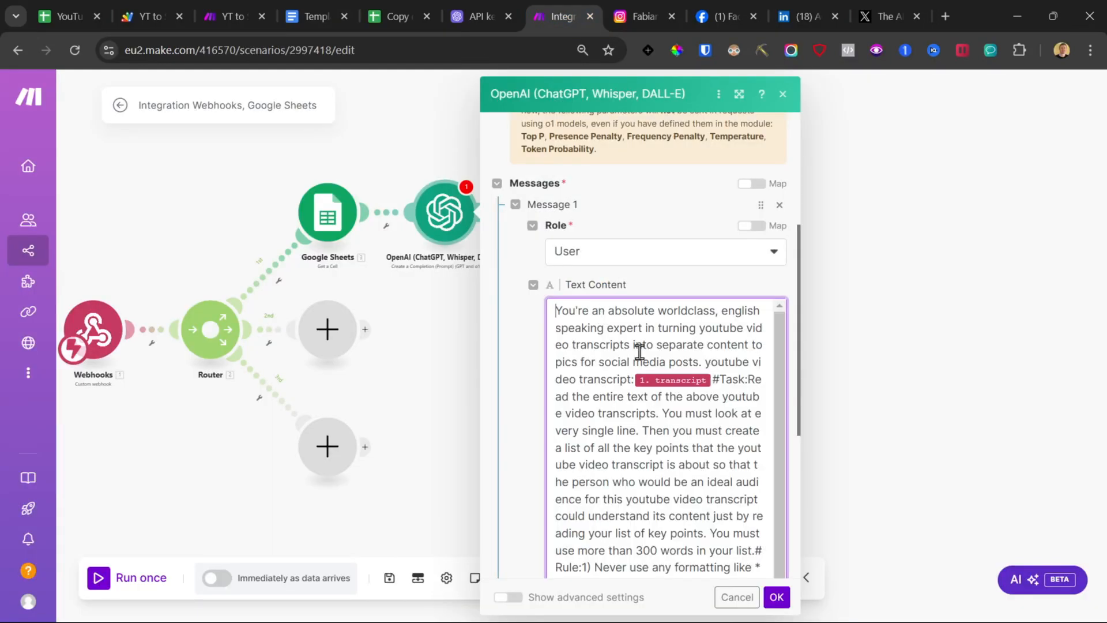
Step: Add line breaks after the transcript variable to restore the prompt's paragraph formatting
{"action": "left_click", "coordinate": [715, 379]}
{"action": "key", "text": "Return"}
{"action": "key", "text": "Return"}
{"action": "key", "text": "Return"}
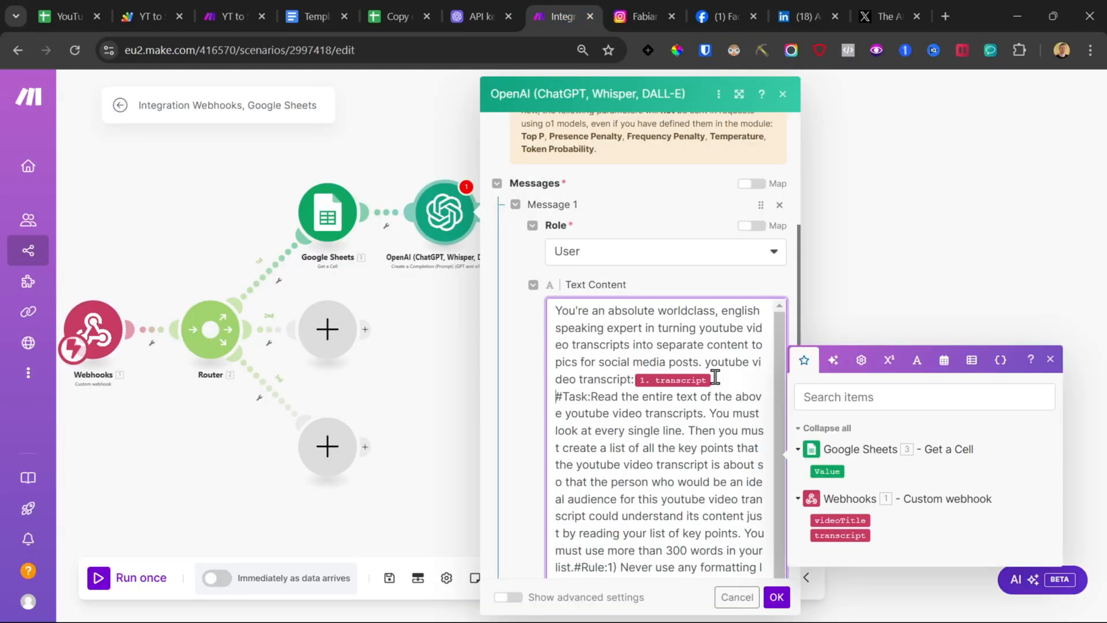
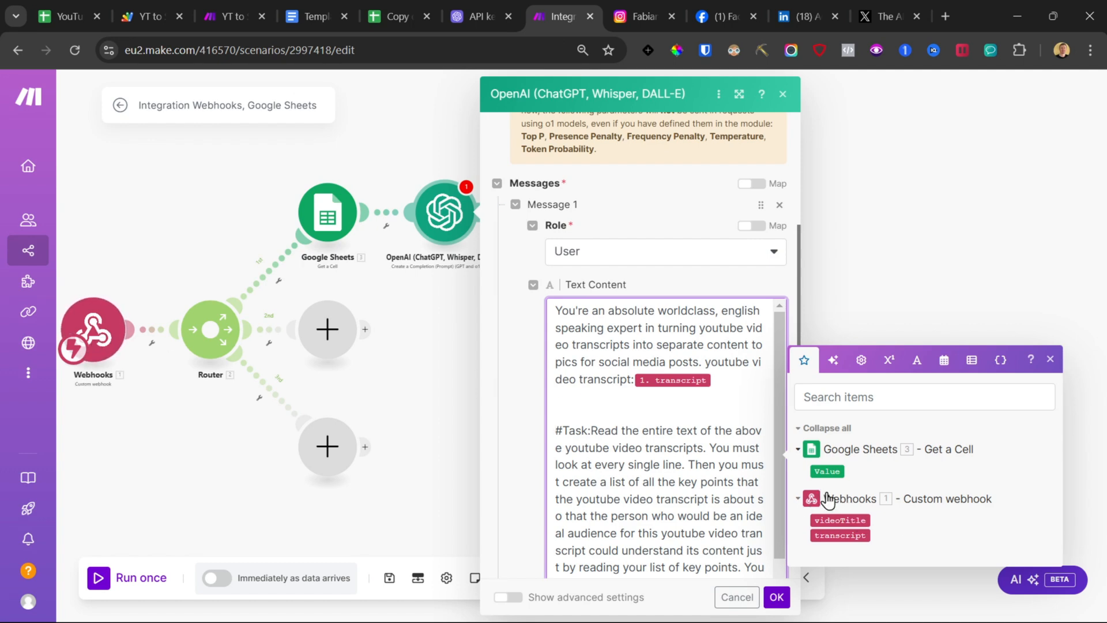
Step: Check the Video List sheet's title and transcript columns, then insert blank lines after the #Task: heading in the prompt
{"action": "left_click", "coordinate": [372, 11]}
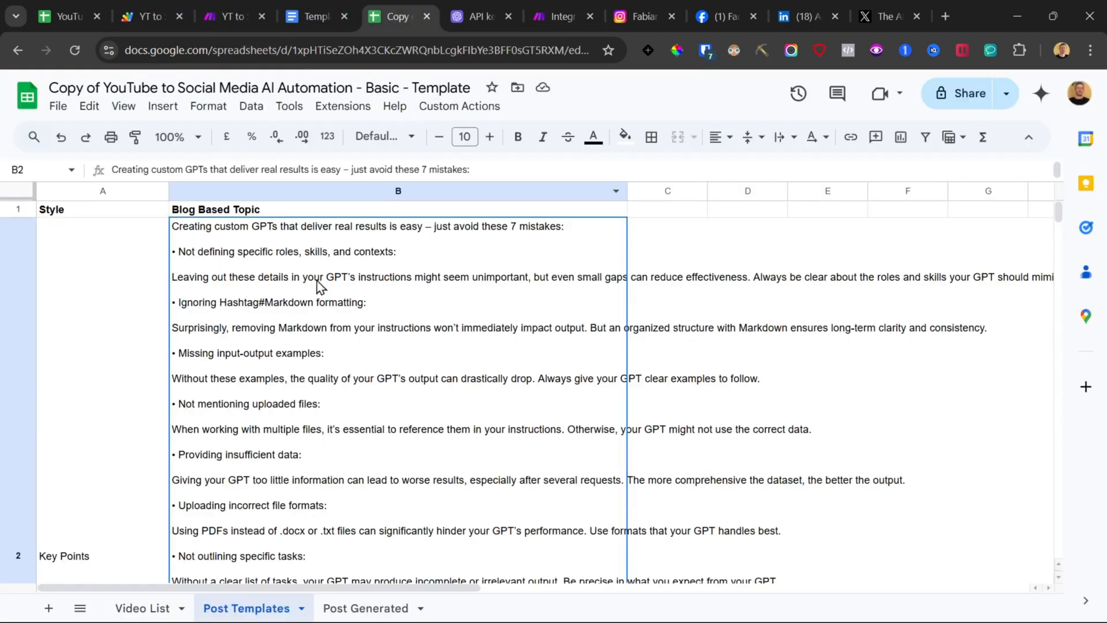
{"action": "left_click", "coordinate": [157, 608]}
{"action": "double_click", "coordinate": [126, 288]}
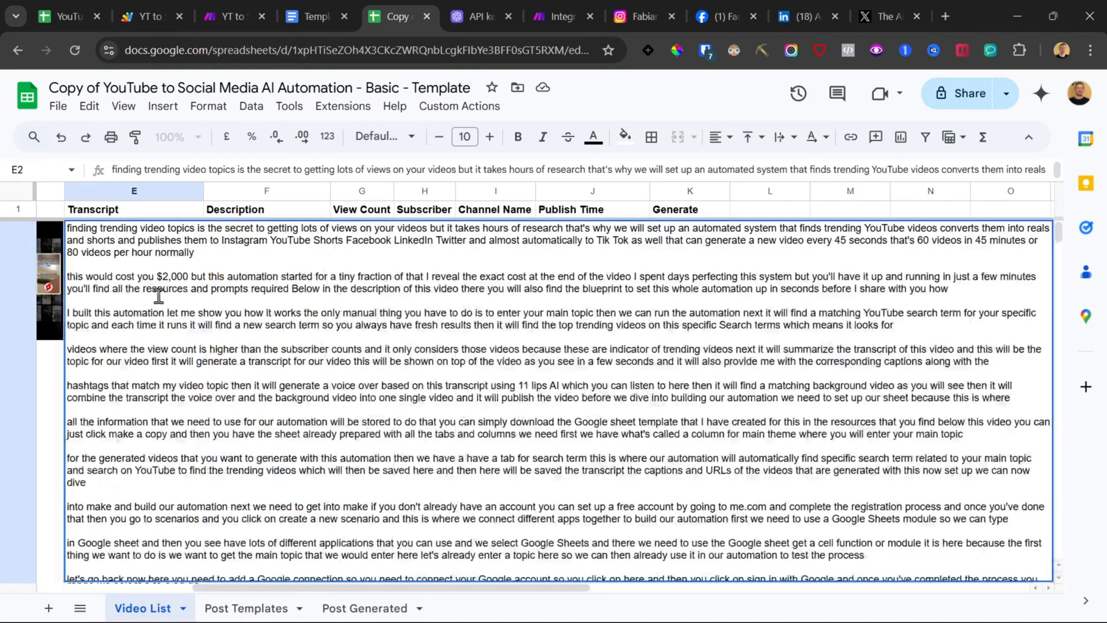
{"action": "left_click", "coordinate": [55, 376]}
{"action": "left_click", "coordinate": [184, 291]}
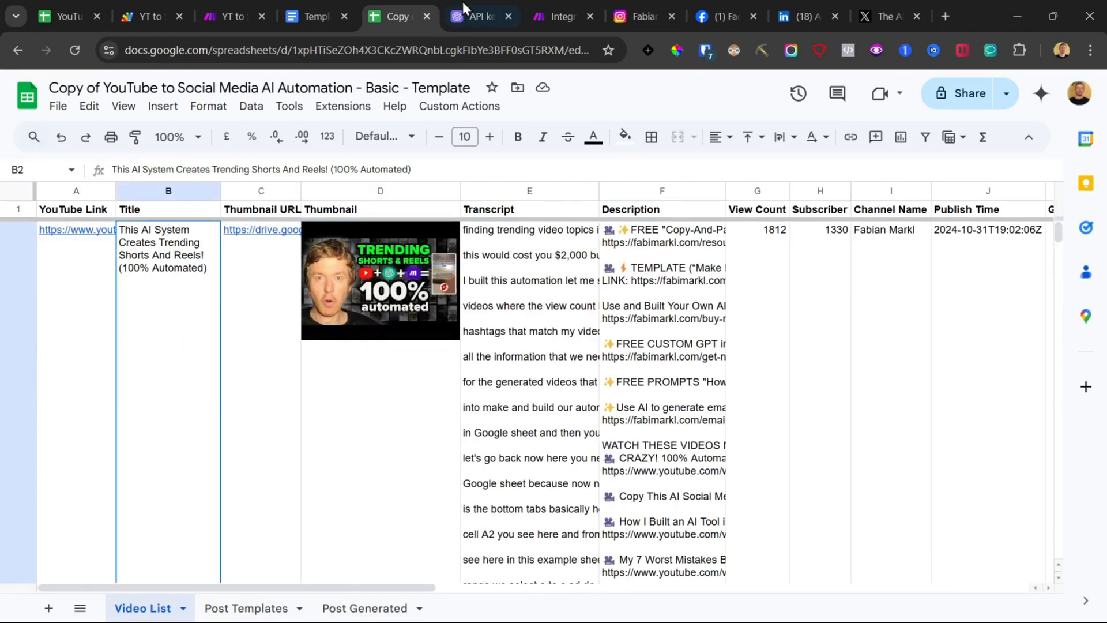
{"action": "left_click", "coordinate": [588, 15]}
{"action": "left_click", "coordinate": [744, 375]}
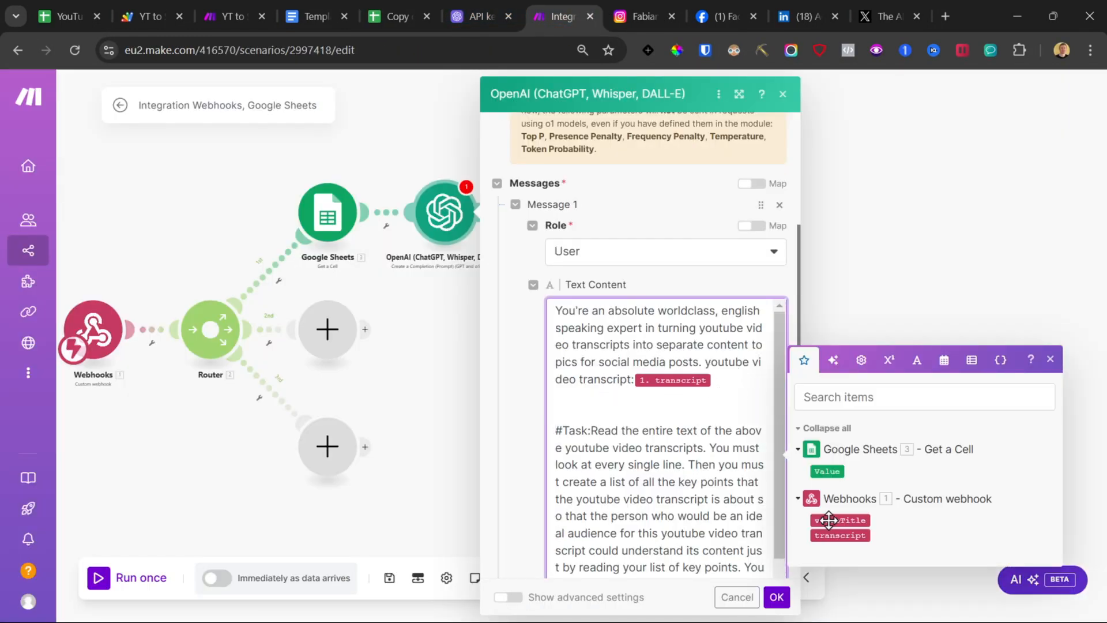
{"action": "scroll", "coordinate": [665, 410], "scroll_direction": "down", "scroll_amount": 1}
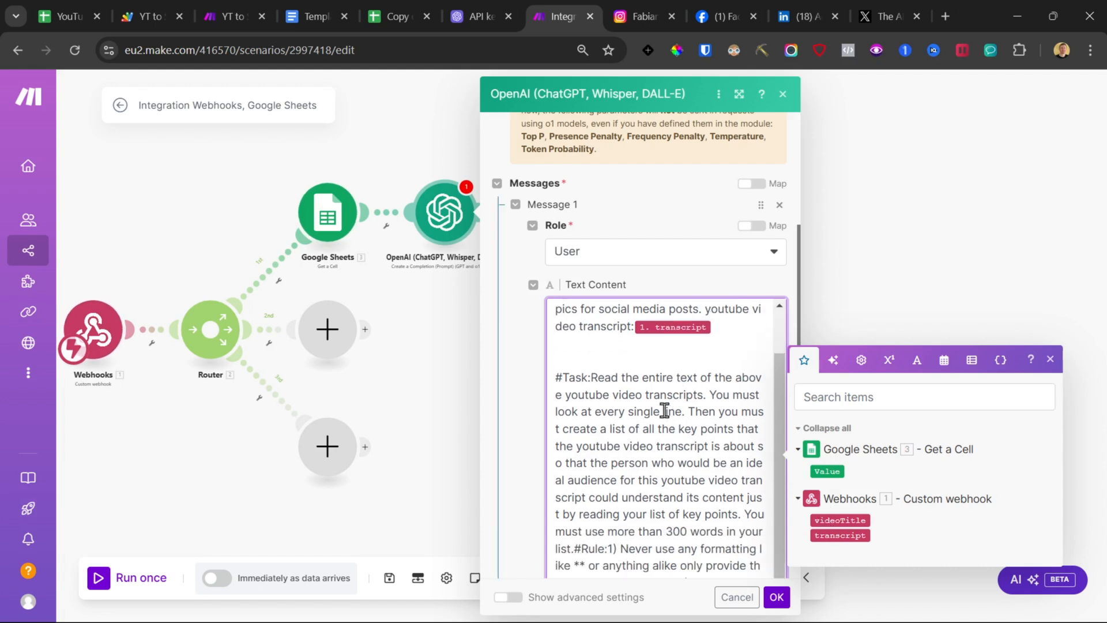
{"action": "left_click", "coordinate": [595, 376]}
{"action": "key", "text": "Return"}
{"action": "key", "text": "Return"}
Step: Insert blank lines before the #Rule section of the prompt and confirm the OpenAI module
{"action": "scroll", "coordinate": [662, 463], "scroll_direction": "down", "scroll_amount": 1}
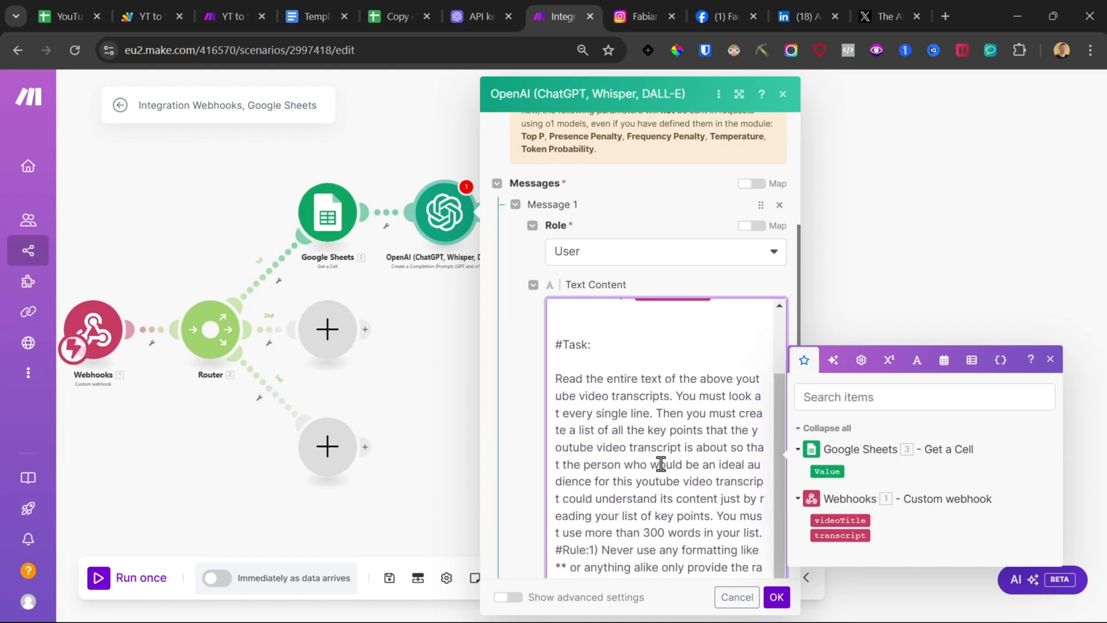
{"action": "left_click", "coordinate": [766, 531]}
{"action": "key", "text": "Return"}
{"action": "key", "text": "Return"}
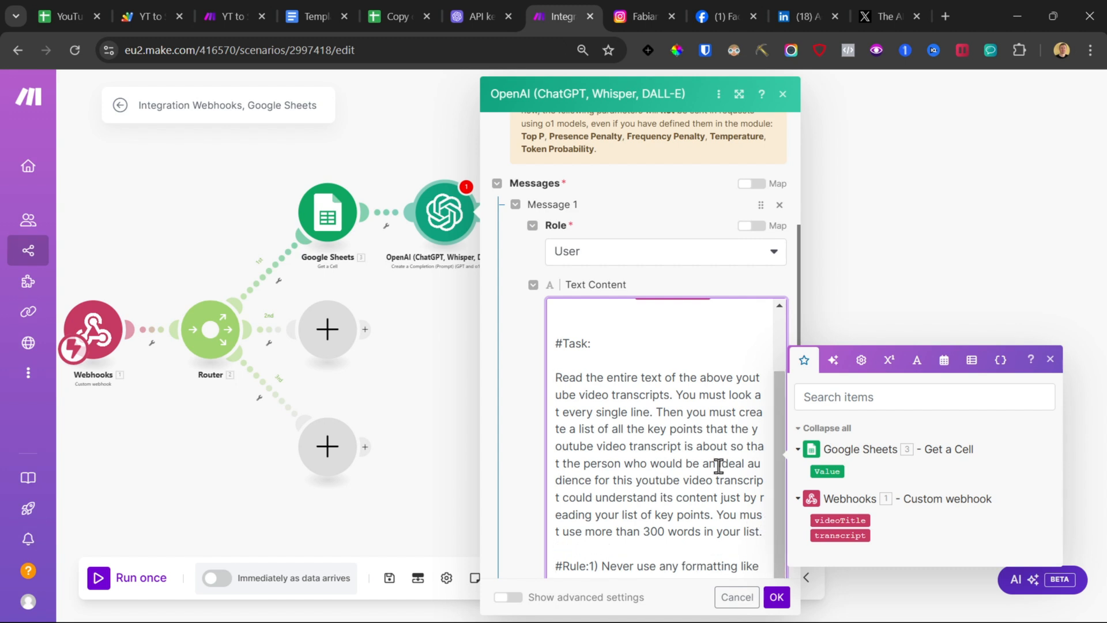
{"action": "left_click", "coordinate": [777, 596]}
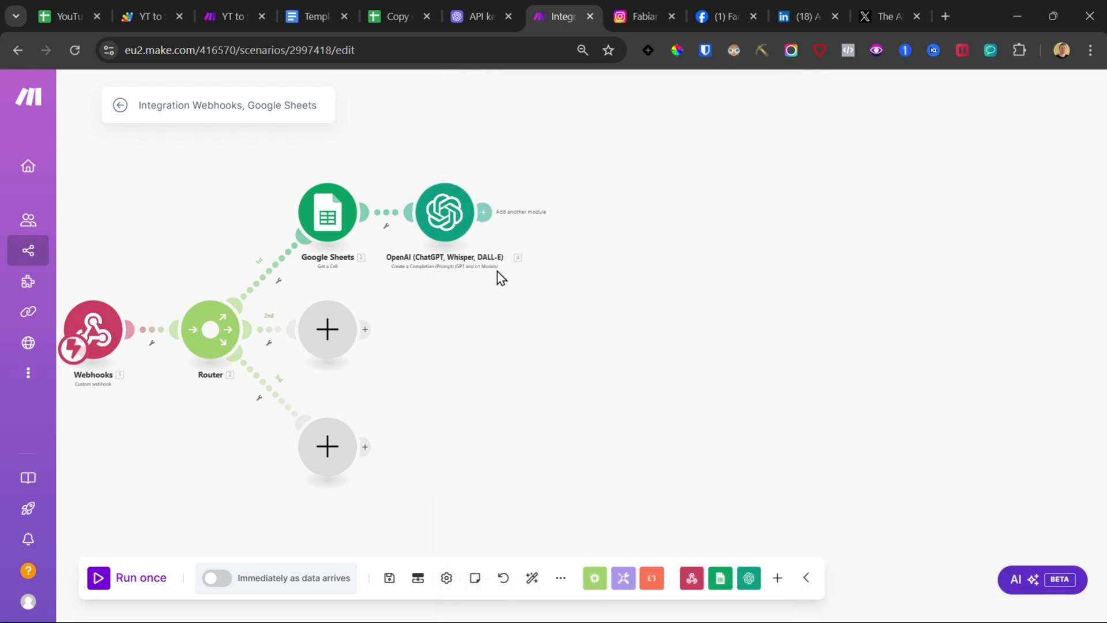
Step: Add a Google Sheets Add a Row module after the OpenAI module
{"action": "left_click", "coordinate": [485, 212]}
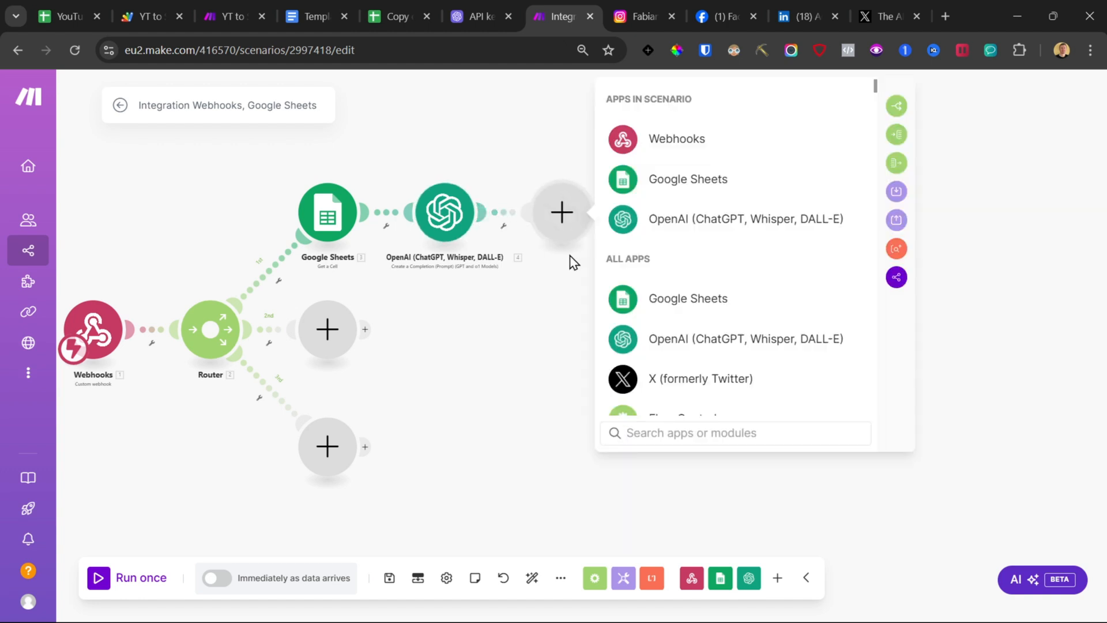
{"action": "left_click", "coordinate": [638, 173]}
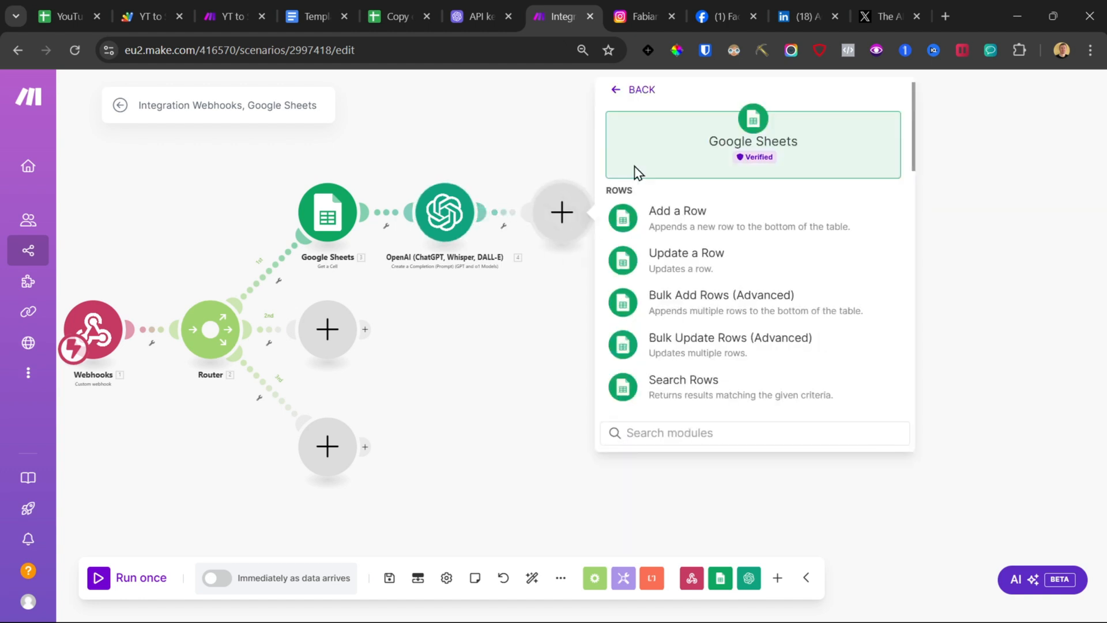
{"action": "left_click", "coordinate": [648, 219]}
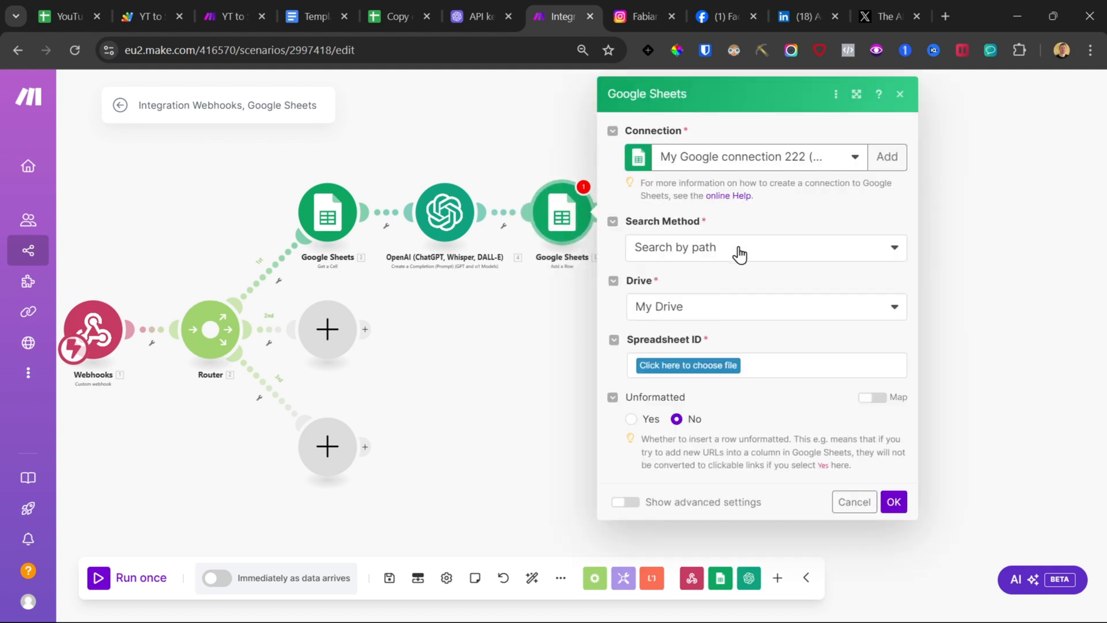
Step: Copy the spreadsheet ID from the sheet's URL, set the search method to Select from all, and paste the ID
{"action": "left_click", "coordinate": [378, 2]}
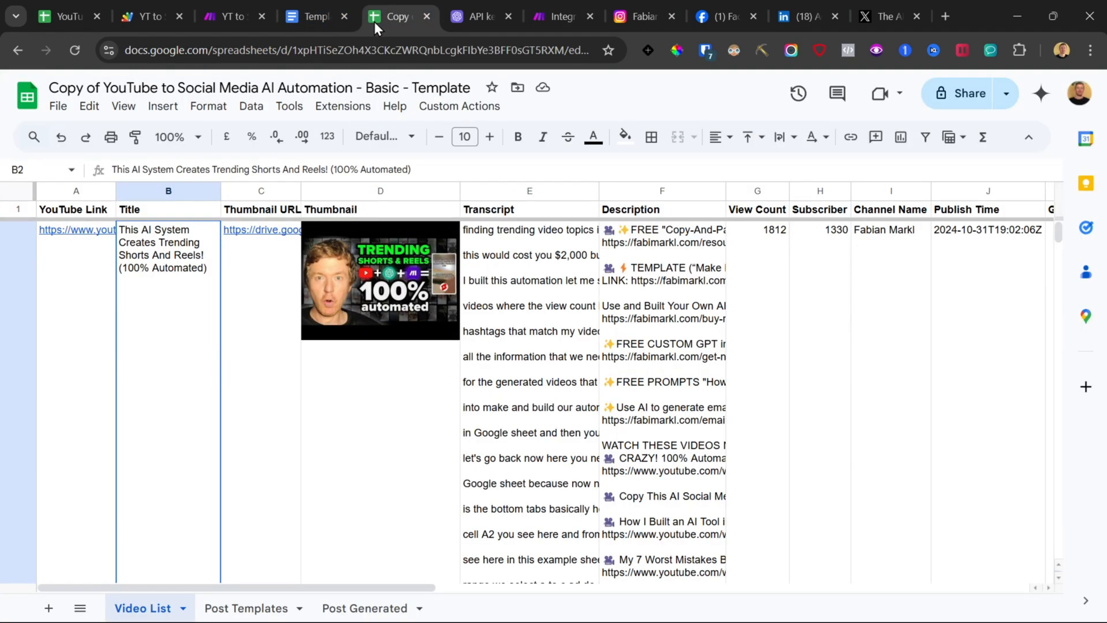
{"action": "left_click_drag", "start_coordinate": [289, 49], "coordinate": [573, 42]}
{"action": "left_click", "coordinate": [555, 23]}
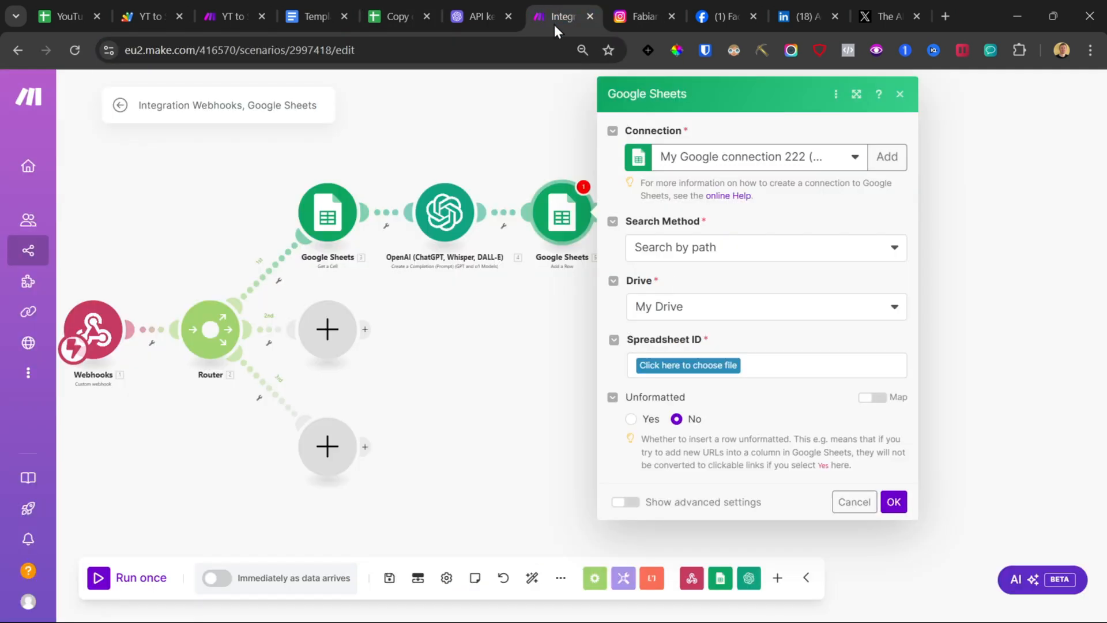
{"action": "left_click", "coordinate": [694, 263]}
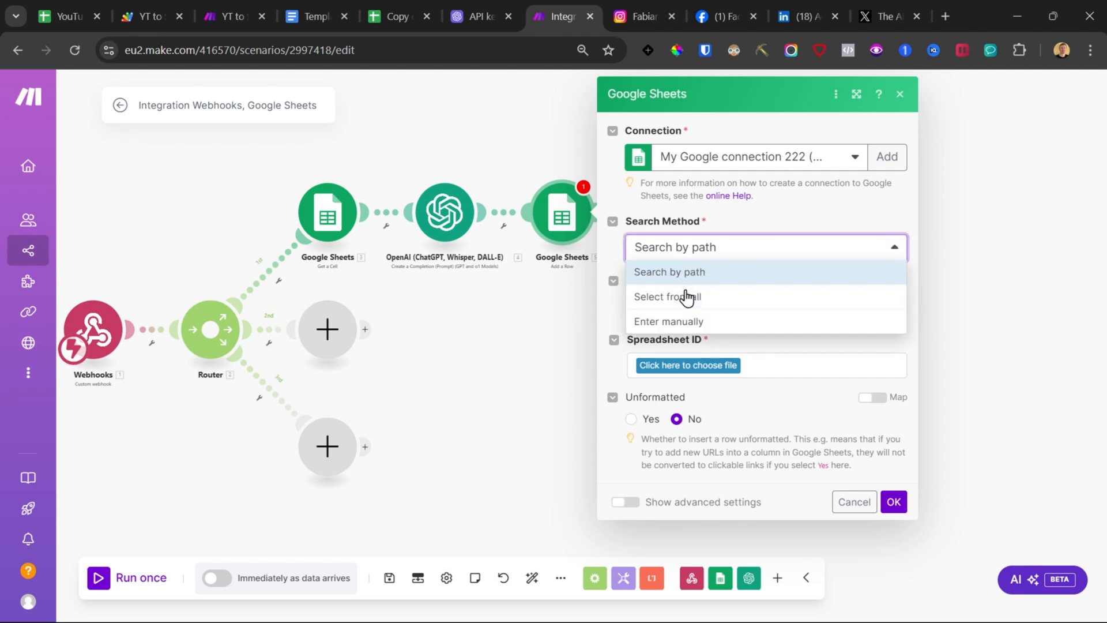
{"action": "left_click", "coordinate": [687, 297]}
{"action": "left_click", "coordinate": [688, 310]}
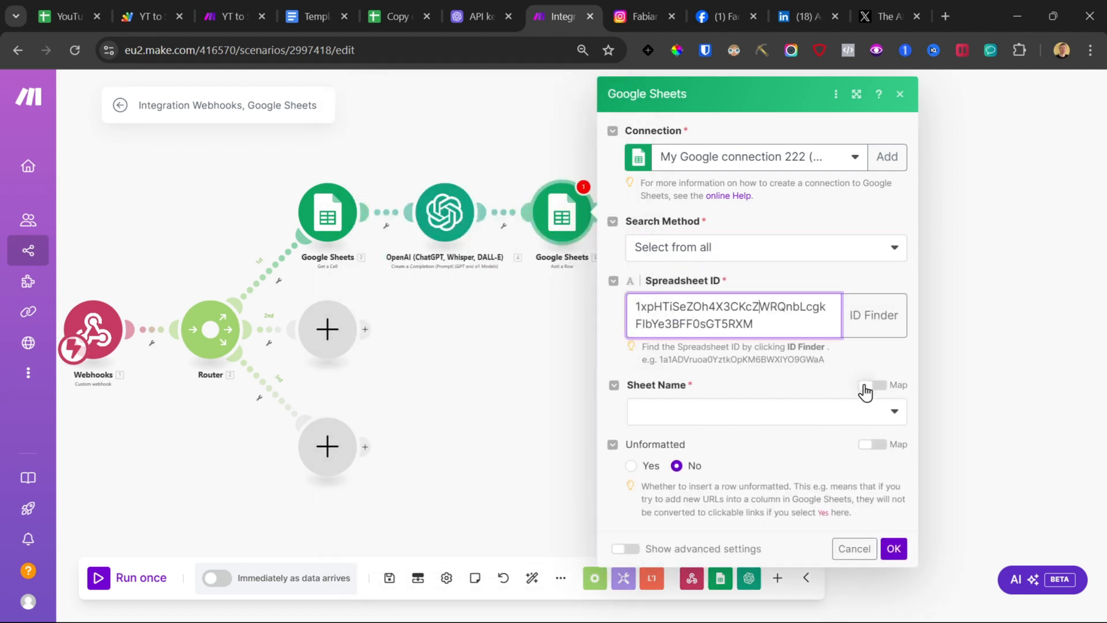
Step: Choose Post Generated as the sheet name, reviewing that sheet's columns in the spreadsheet
{"action": "left_click", "coordinate": [753, 413]}
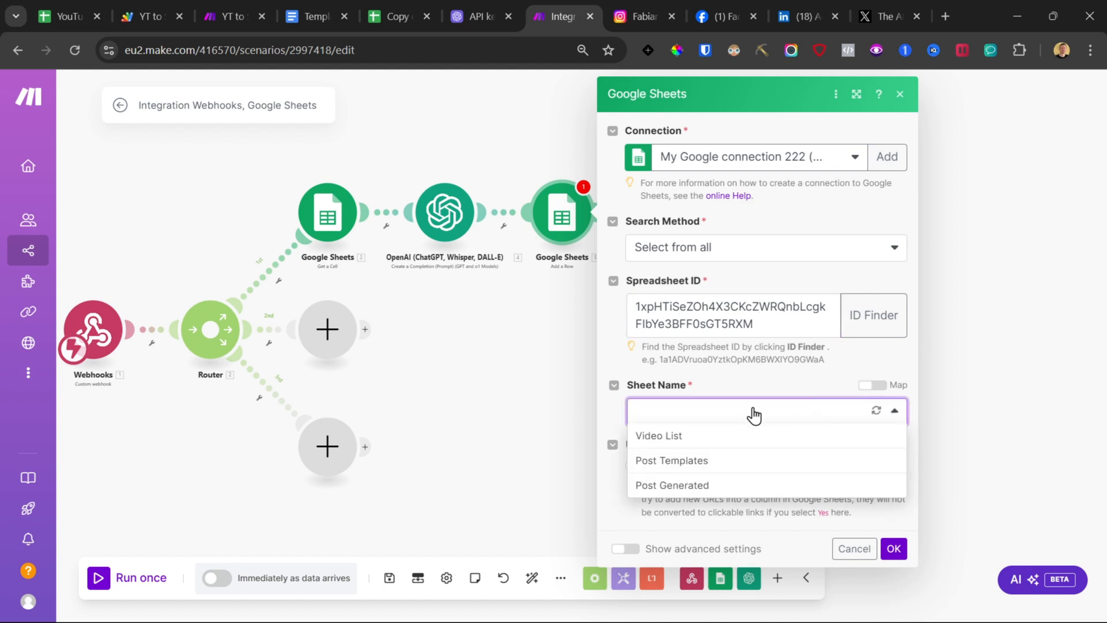
{"action": "left_click", "coordinate": [690, 487]}
{"action": "key", "text": "ctrl+5"}
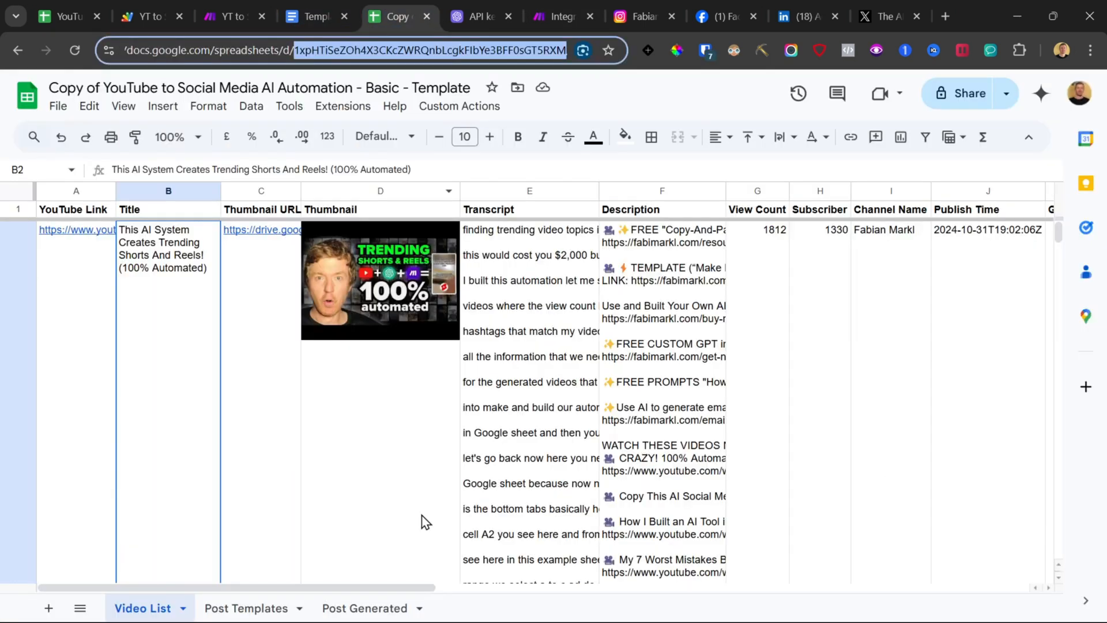
{"action": "left_click", "coordinate": [383, 609]}
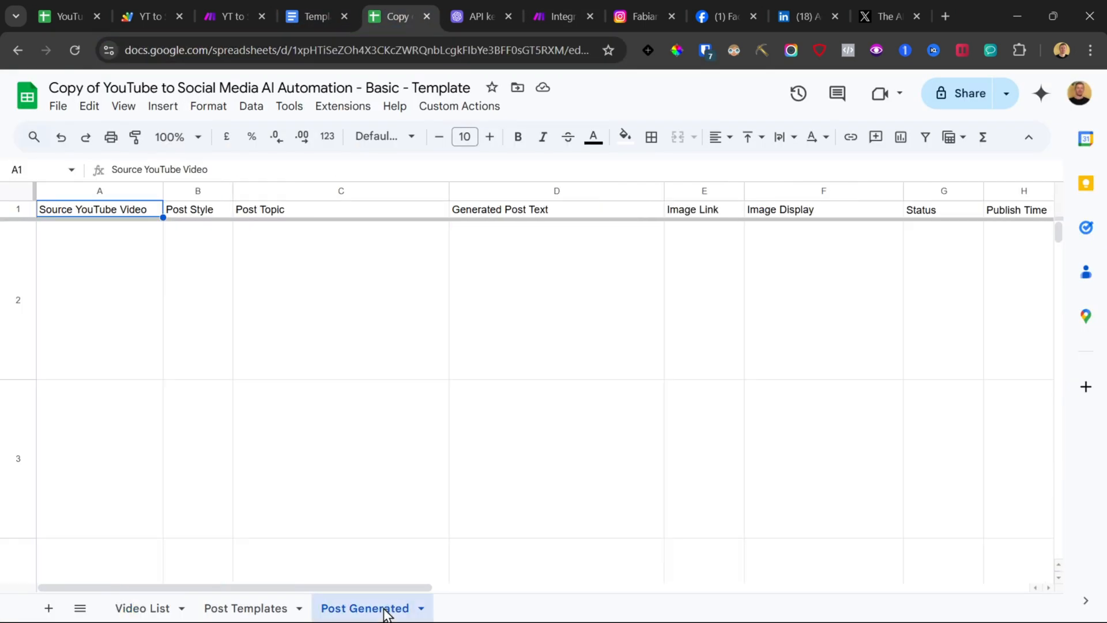
{"action": "left_click", "coordinate": [66, 286]}
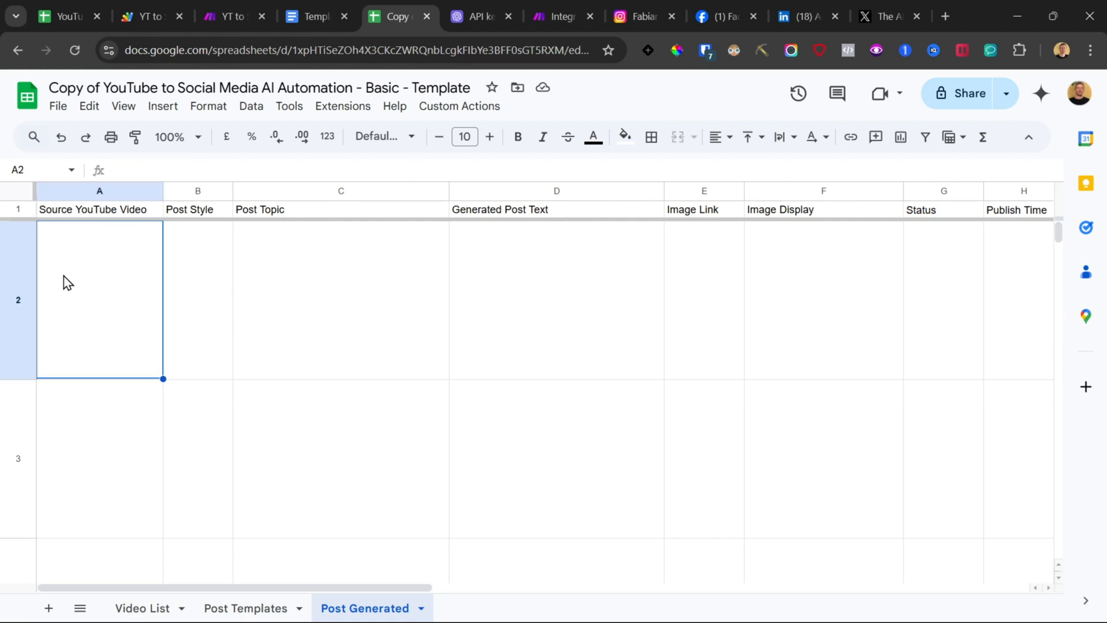
{"action": "left_click", "coordinate": [202, 267]}
{"action": "left_click", "coordinate": [289, 279]}
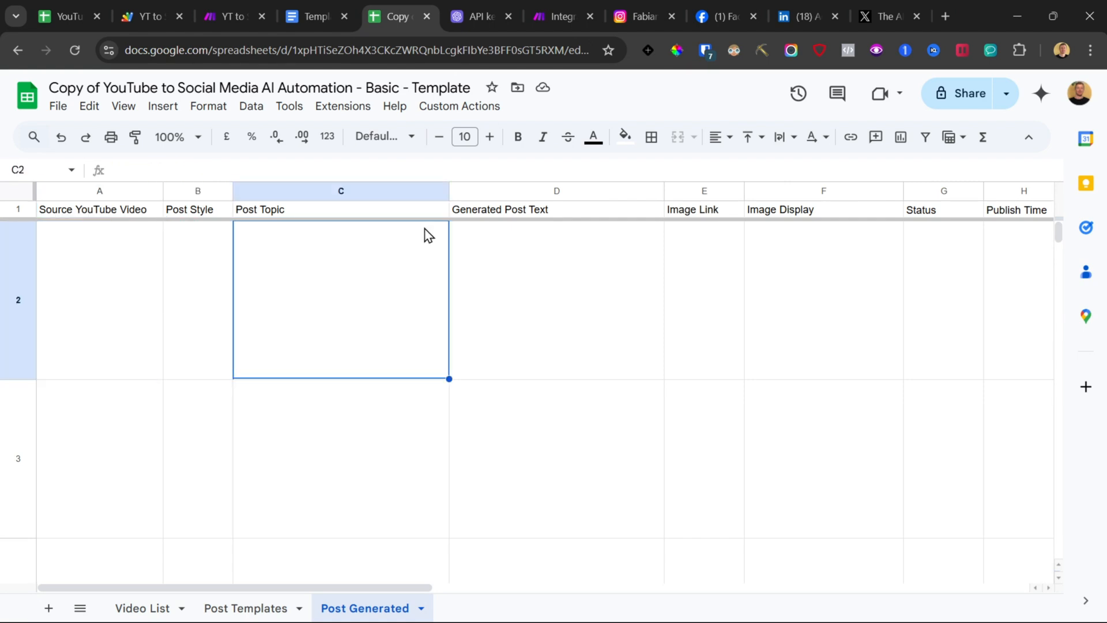
{"action": "left_click", "coordinate": [559, 7]}
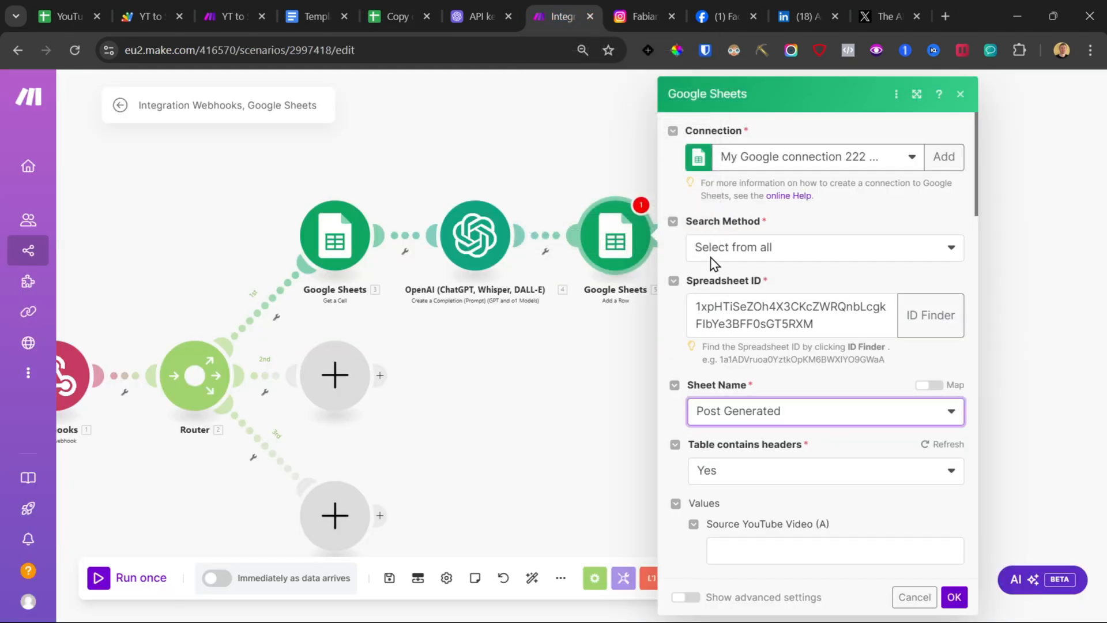
Step: Map the webhook's videoTitle into the Source YouTube Video column
{"action": "scroll", "coordinate": [747, 354], "scroll_direction": "down", "scroll_amount": 3}
{"action": "left_click", "coordinate": [765, 393]}
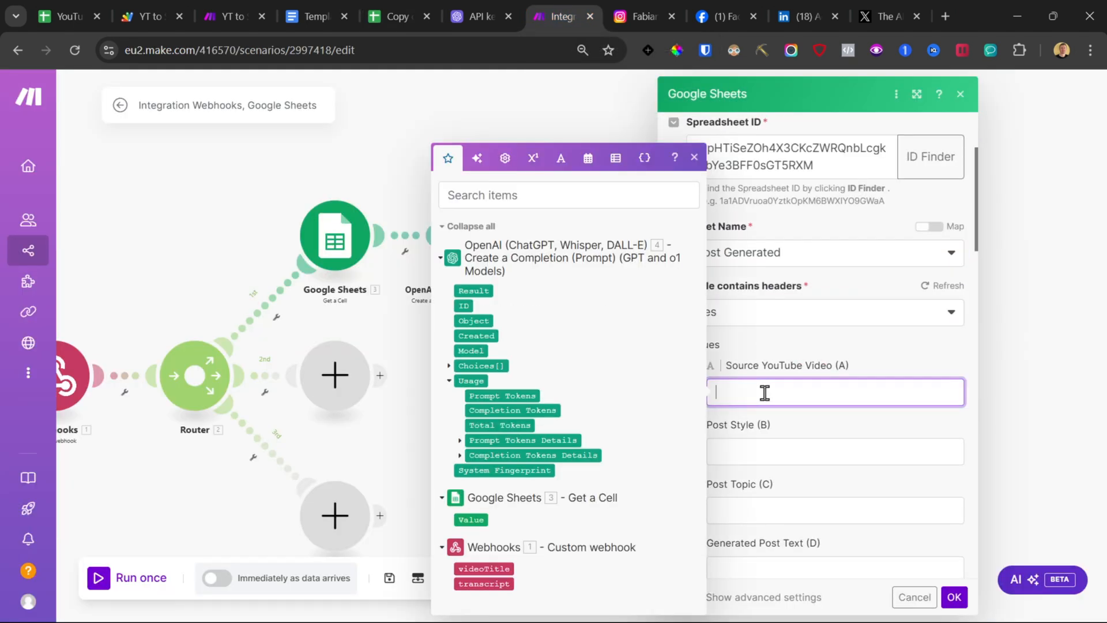
{"action": "left_click", "coordinate": [479, 567]}
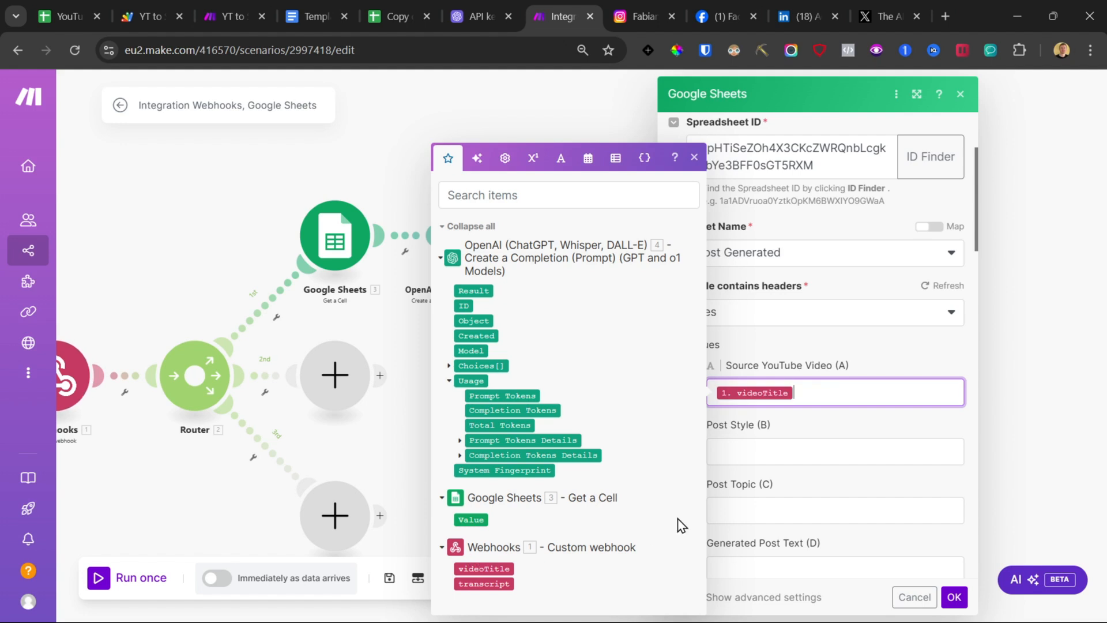
Step: Fill Post Style with Key Points and Post Topic with the OpenAI Result, then confirm the module
{"action": "left_click", "coordinate": [755, 447]}
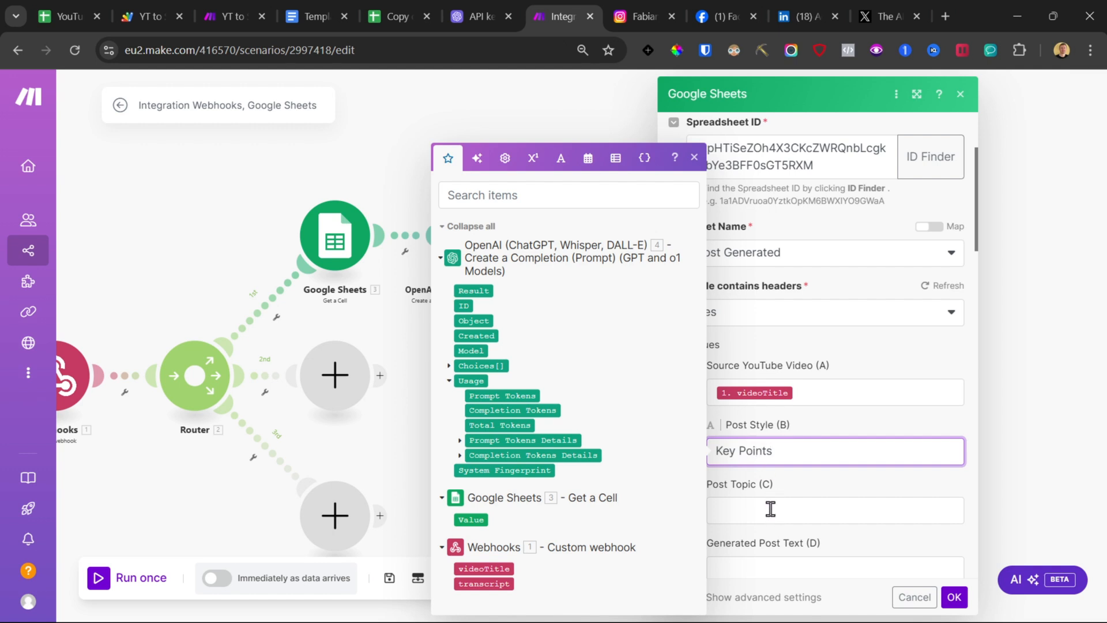
{"action": "left_click", "coordinate": [771, 509]}
{"action": "left_click", "coordinate": [473, 289]}
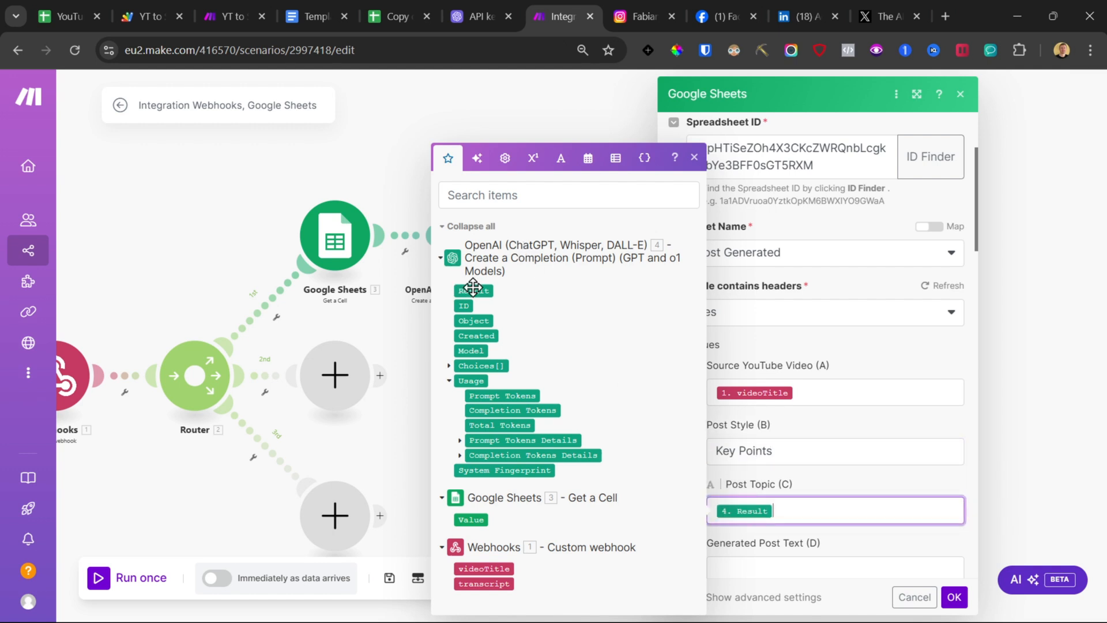
{"action": "left_click", "coordinate": [955, 599]}
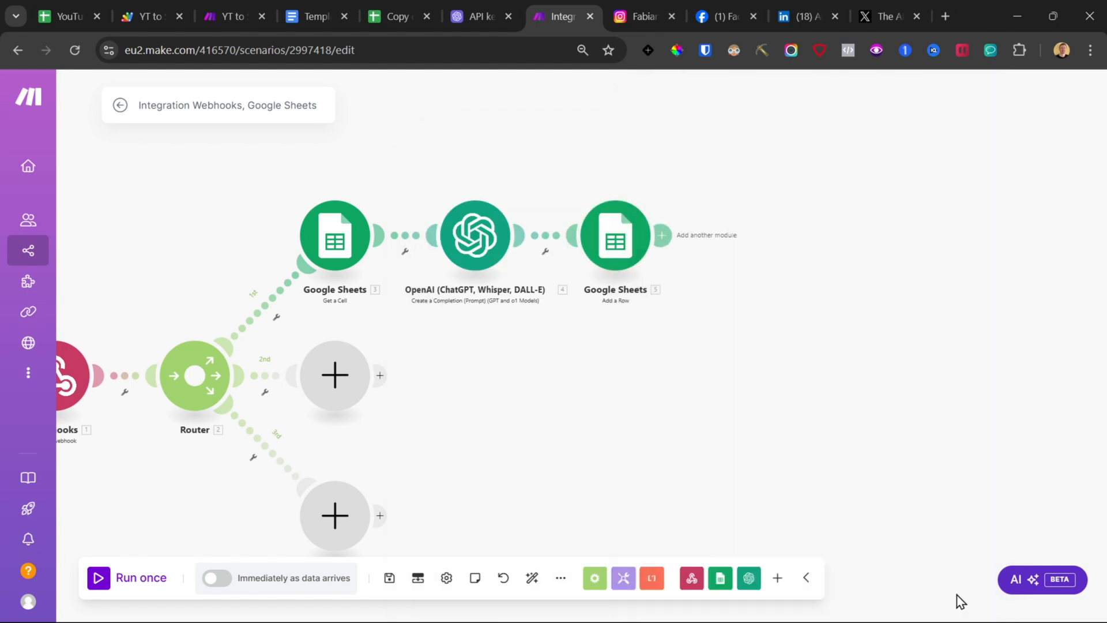
Step: Rename the OpenAI module to Key Points
{"action": "right_click", "coordinate": [472, 235]}
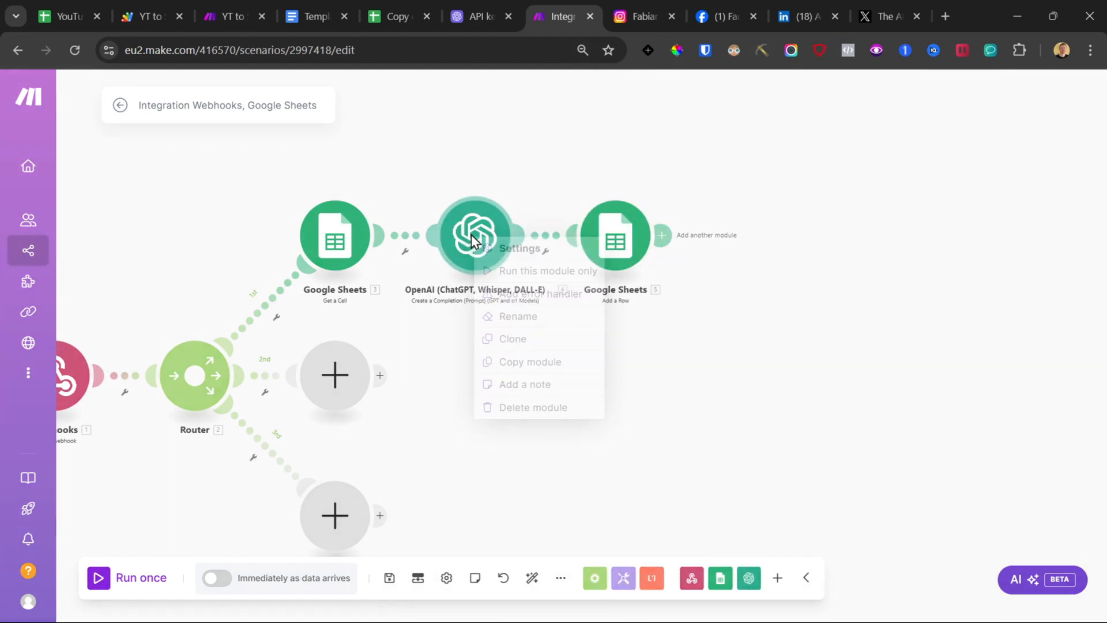
{"action": "left_click", "coordinate": [518, 317]}
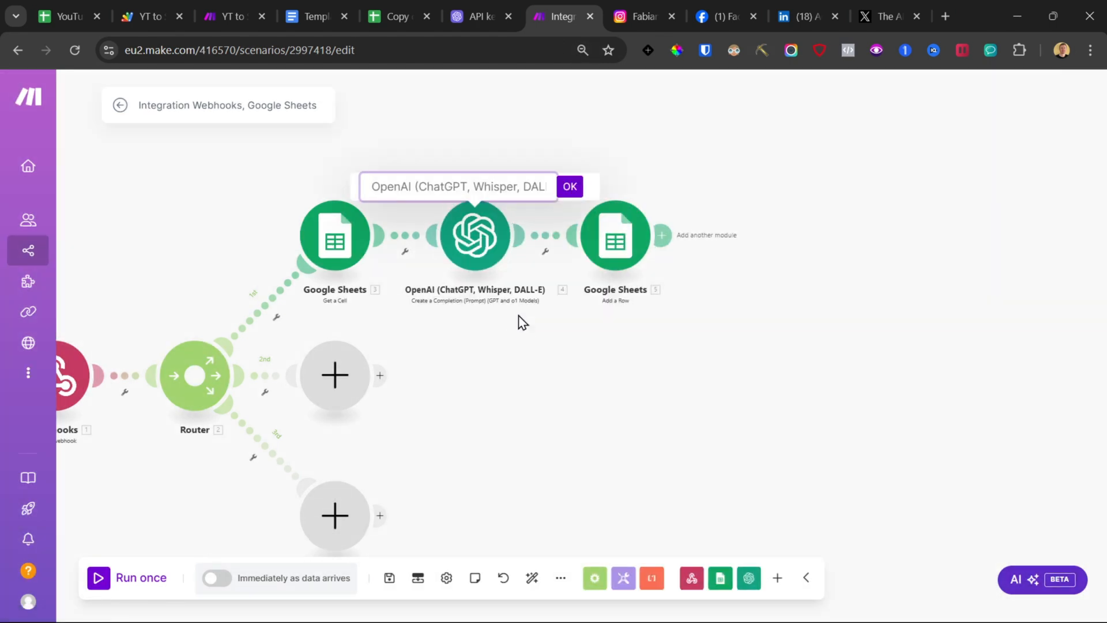
{"action": "type", "text": "Key Points"}
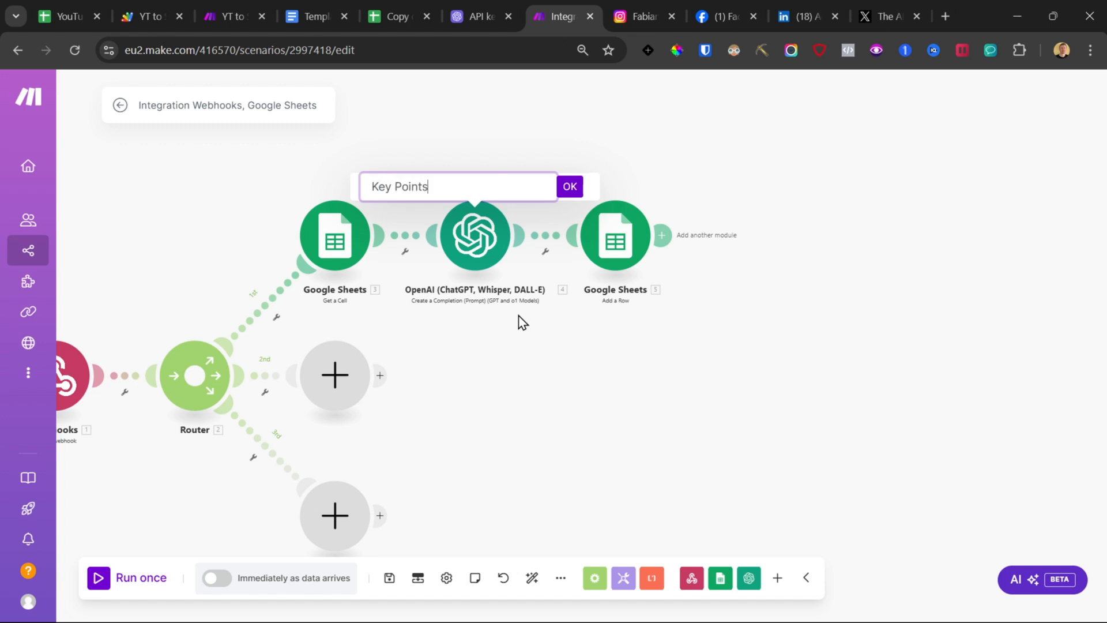
{"action": "key", "text": "Return"}
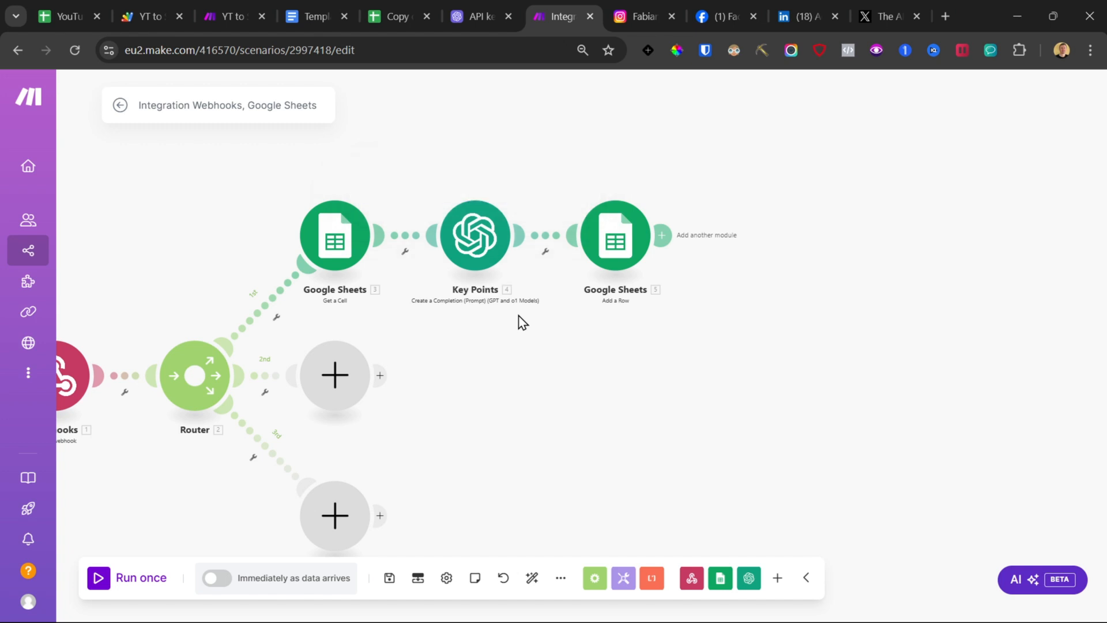
Step: Add an OpenAI Create a Chat Completion module after the Add a Row module and select the chatgpt-4o-latest model
{"action": "key", "text": "ctrl+plus"}
{"action": "left_click", "coordinate": [577, 253]}
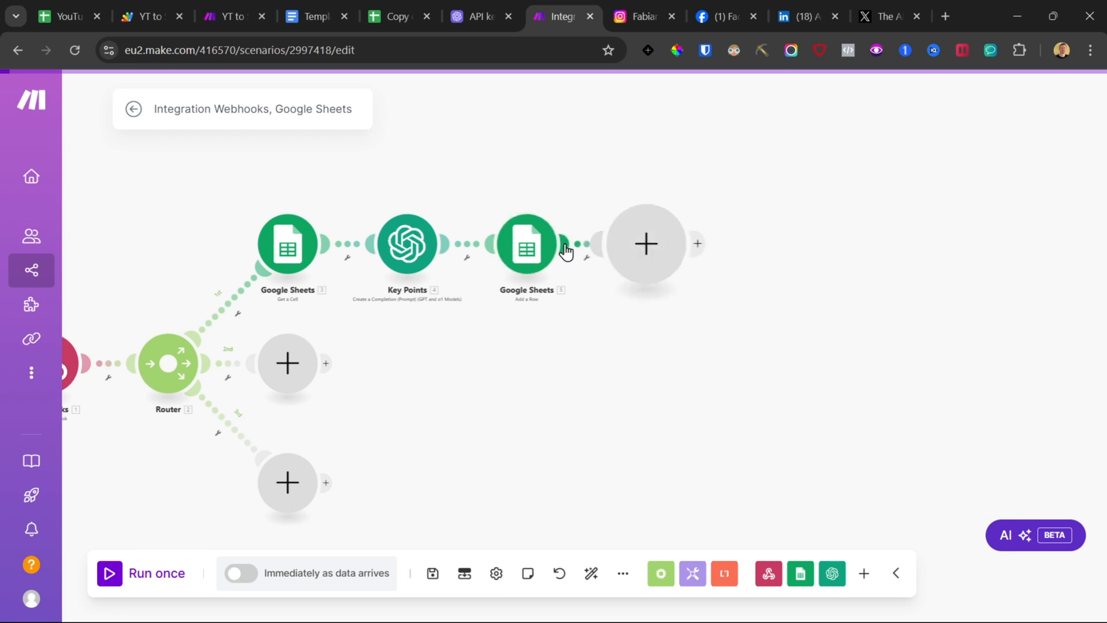
{"action": "left_click", "coordinate": [758, 237]}
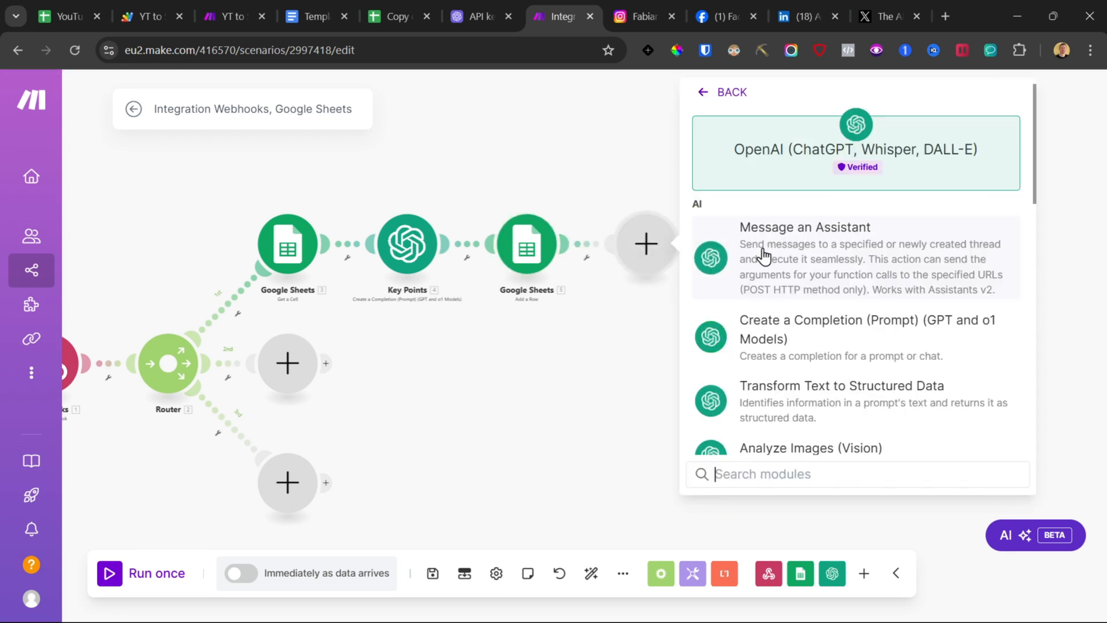
{"action": "scroll", "coordinate": [773, 369], "scroll_direction": "down", "scroll_amount": 3}
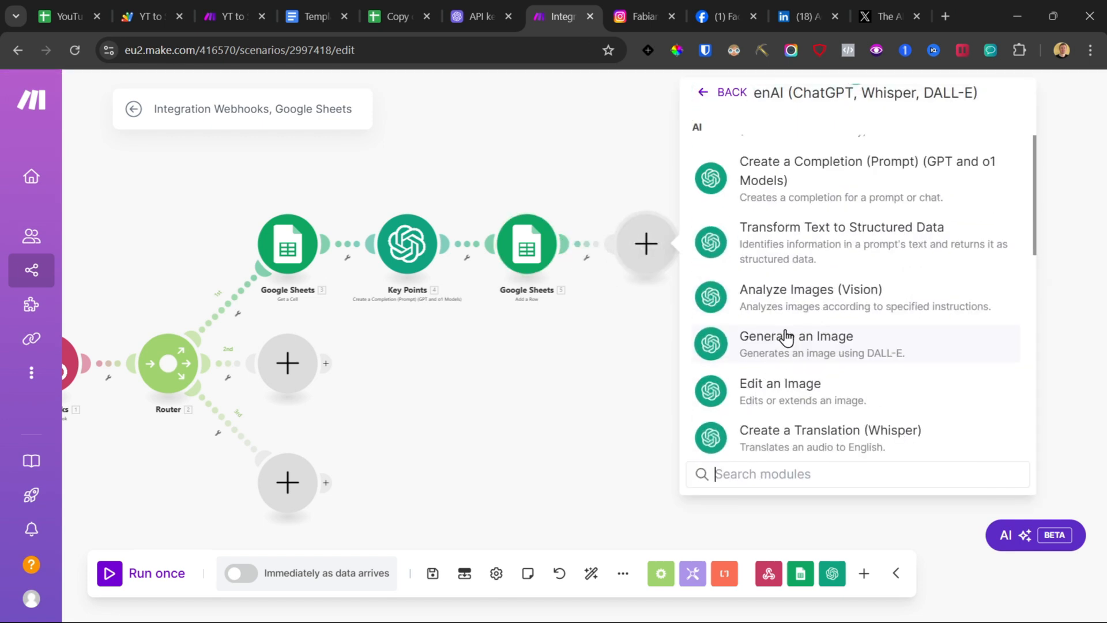
{"action": "scroll", "coordinate": [787, 338], "scroll_direction": "up", "scroll_amount": 1}
{"action": "left_click", "coordinate": [769, 268]}
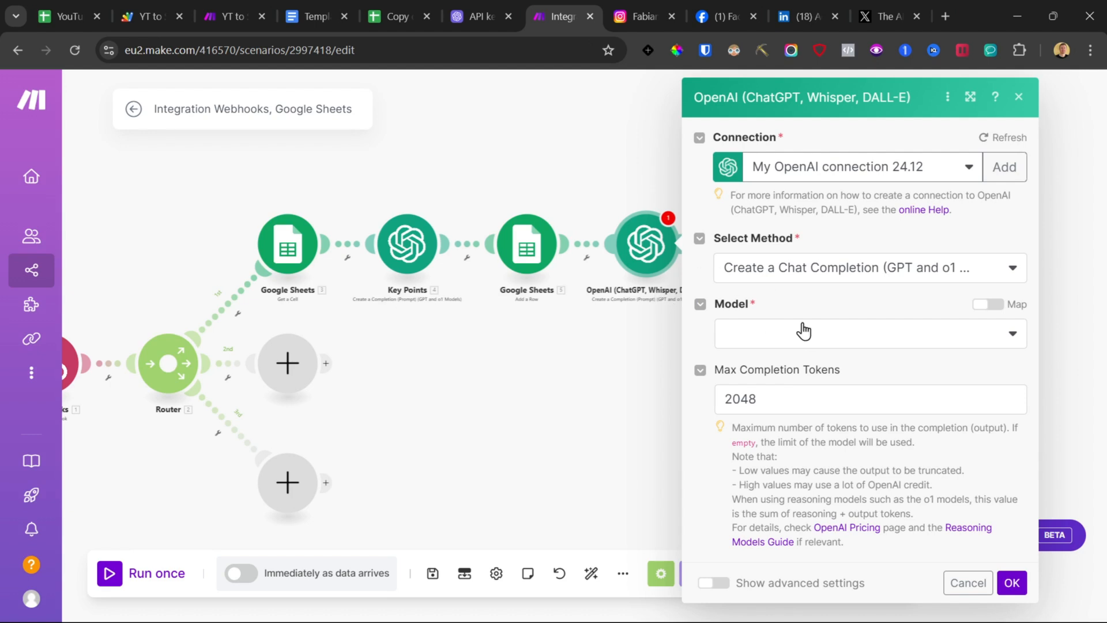
{"action": "left_click", "coordinate": [806, 332]}
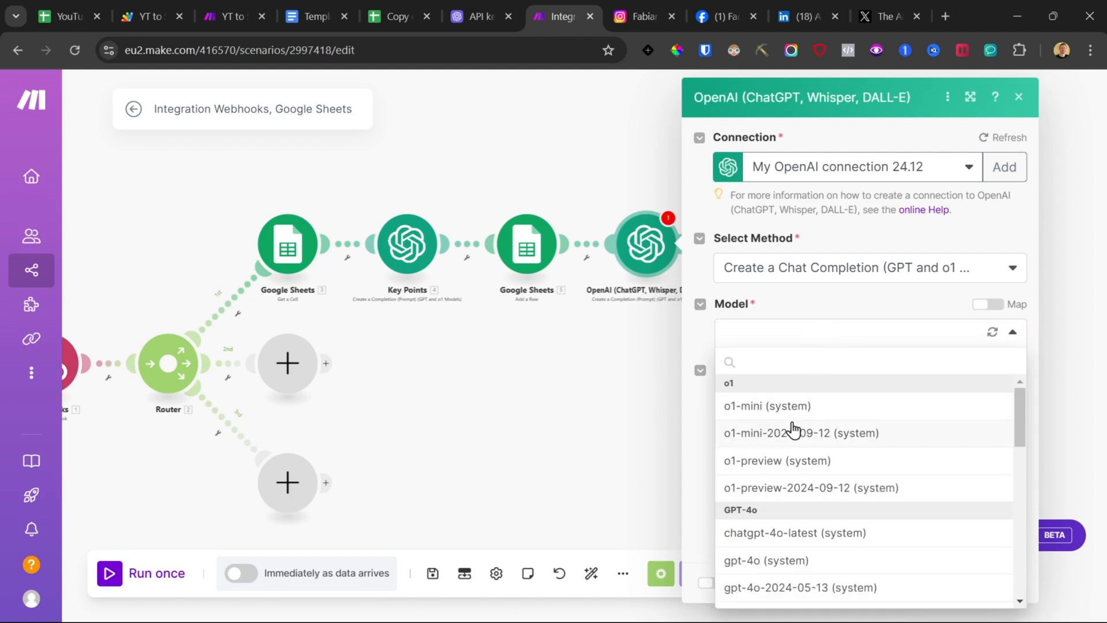
{"action": "scroll", "coordinate": [795, 429], "scroll_direction": "down", "scroll_amount": 3}
{"action": "left_click", "coordinate": [818, 455]}
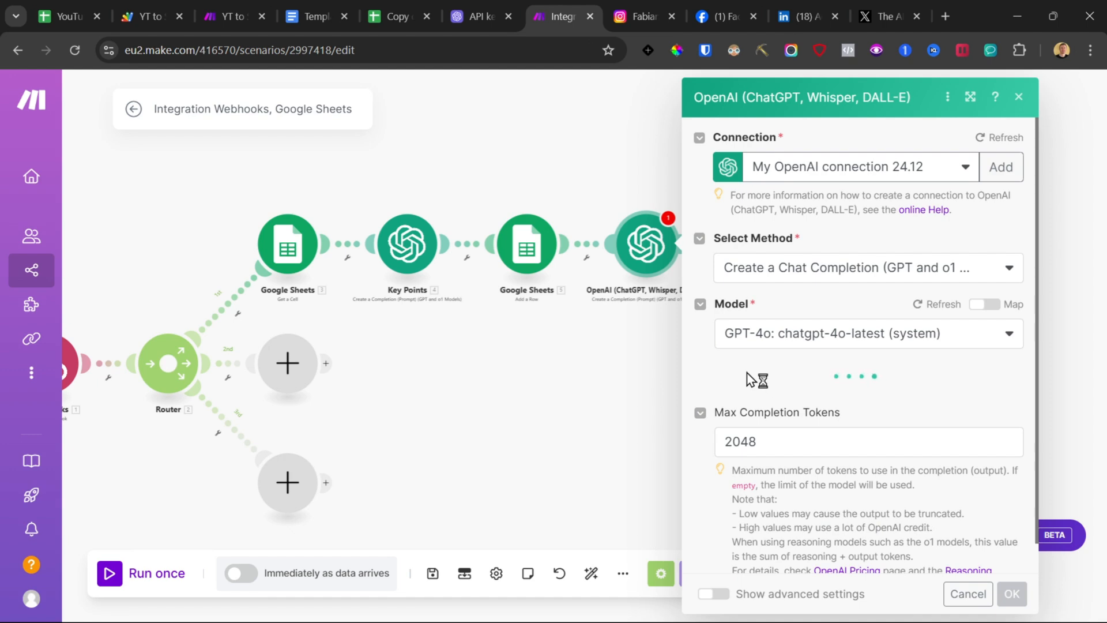
Step: Copy the Key Points Post Prompt text from the template document
{"action": "left_click", "coordinate": [317, 3]}
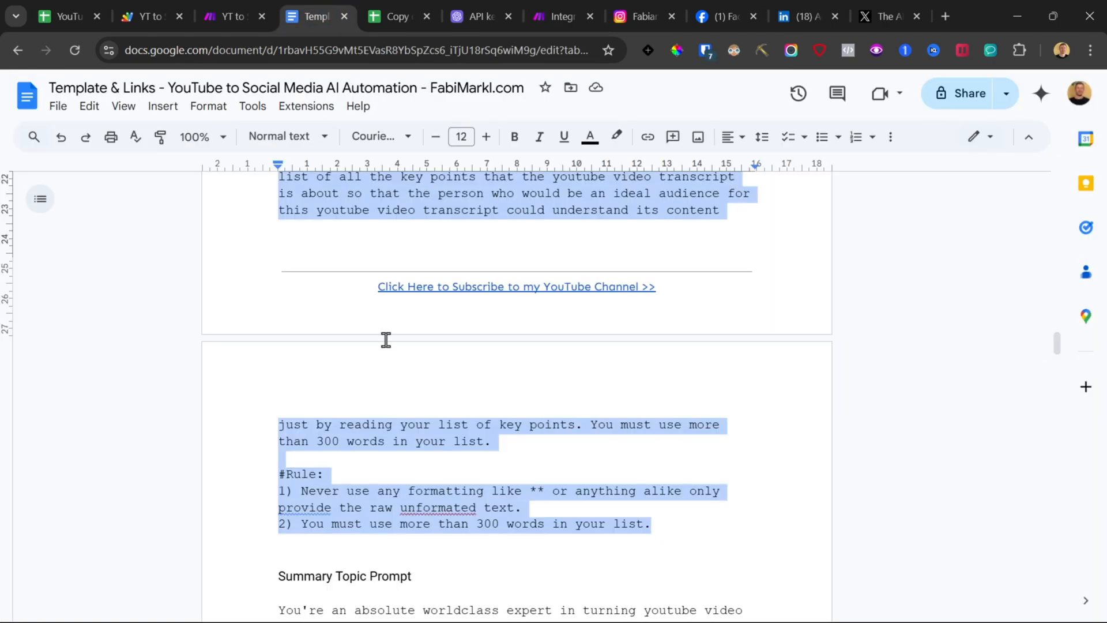
{"action": "scroll", "coordinate": [386, 346], "scroll_direction": "down", "scroll_amount": 8}
{"action": "scroll", "coordinate": [390, 351], "scroll_direction": "down", "scroll_amount": 8}
{"action": "scroll", "coordinate": [378, 353], "scroll_direction": "up", "scroll_amount": 2}
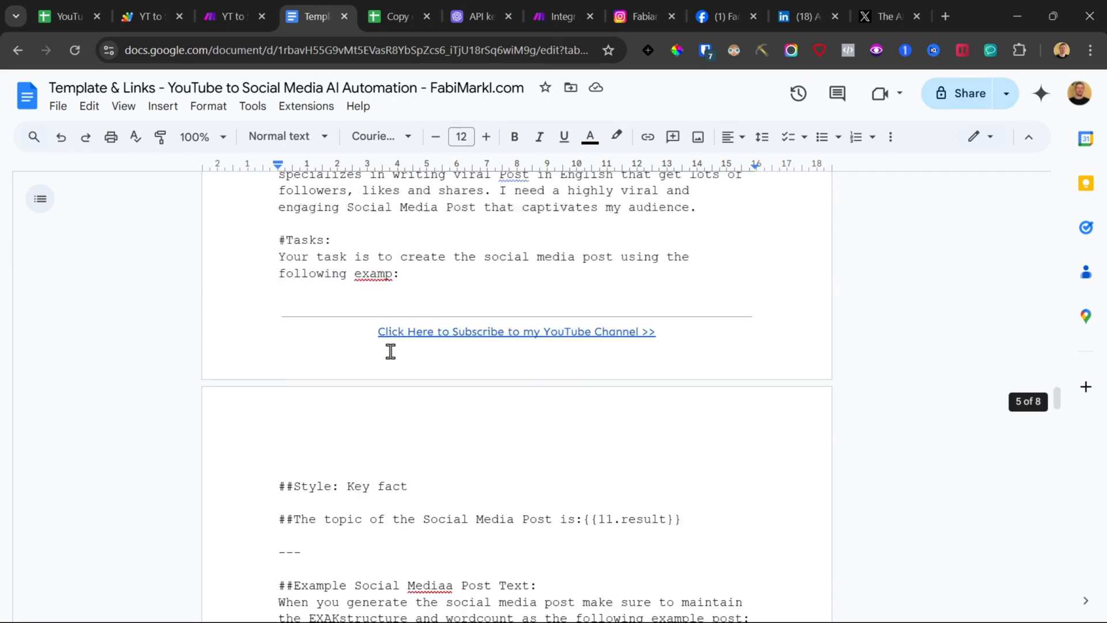
{"action": "scroll", "coordinate": [377, 354], "scroll_direction": "down", "scroll_amount": 15}
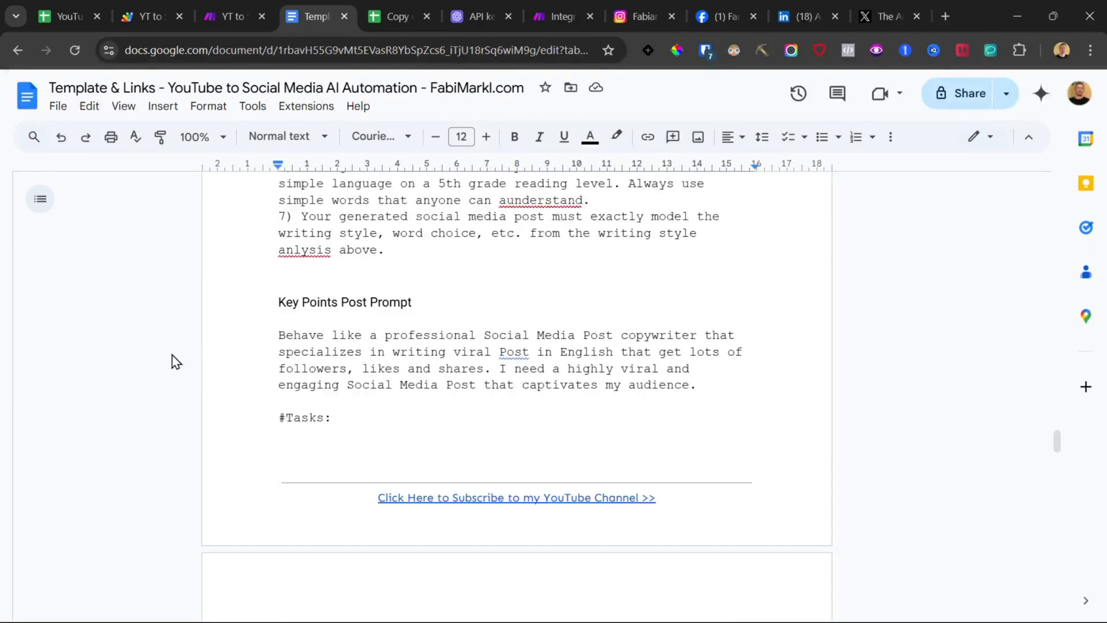
{"action": "scroll", "coordinate": [249, 341], "scroll_direction": "down", "scroll_amount": 15}
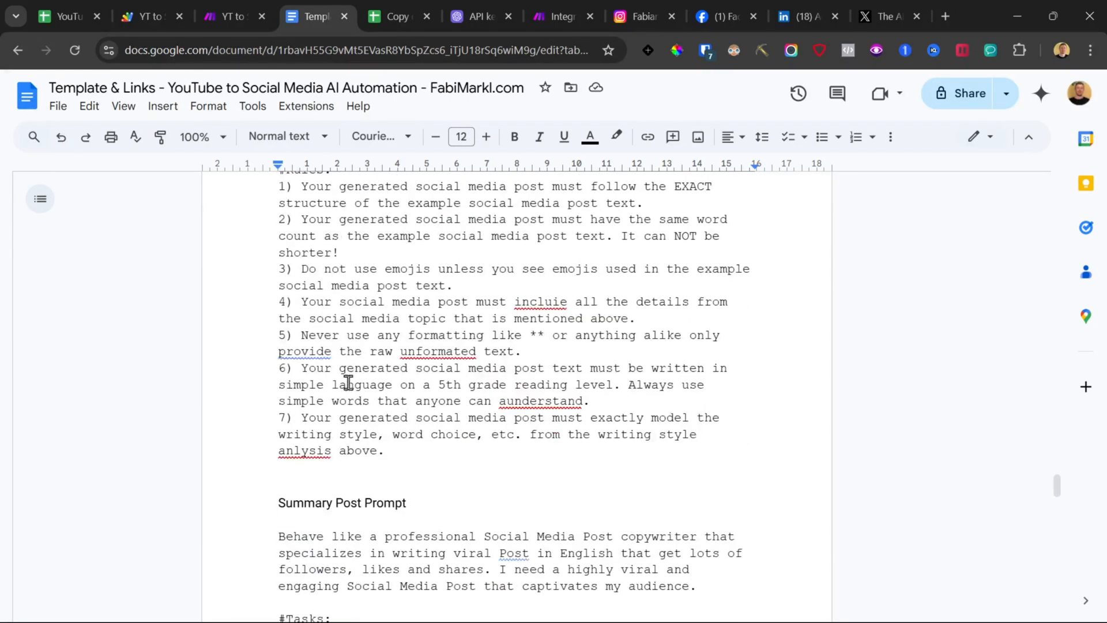
{"action": "triple_click", "coordinate": [418, 369]}
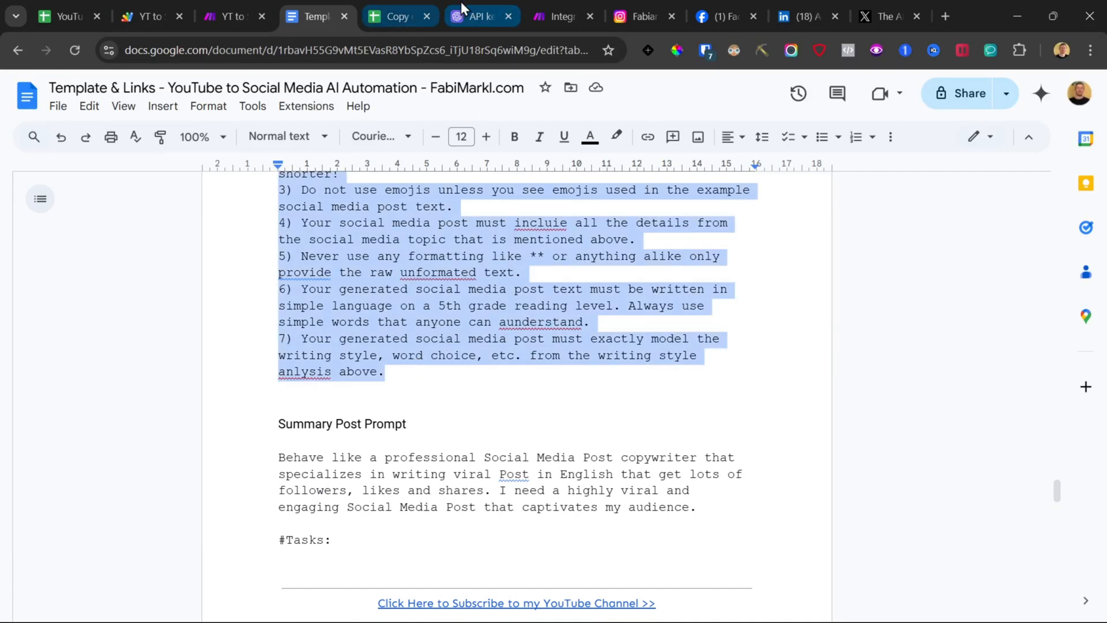
{"action": "left_click", "coordinate": [551, 13]}
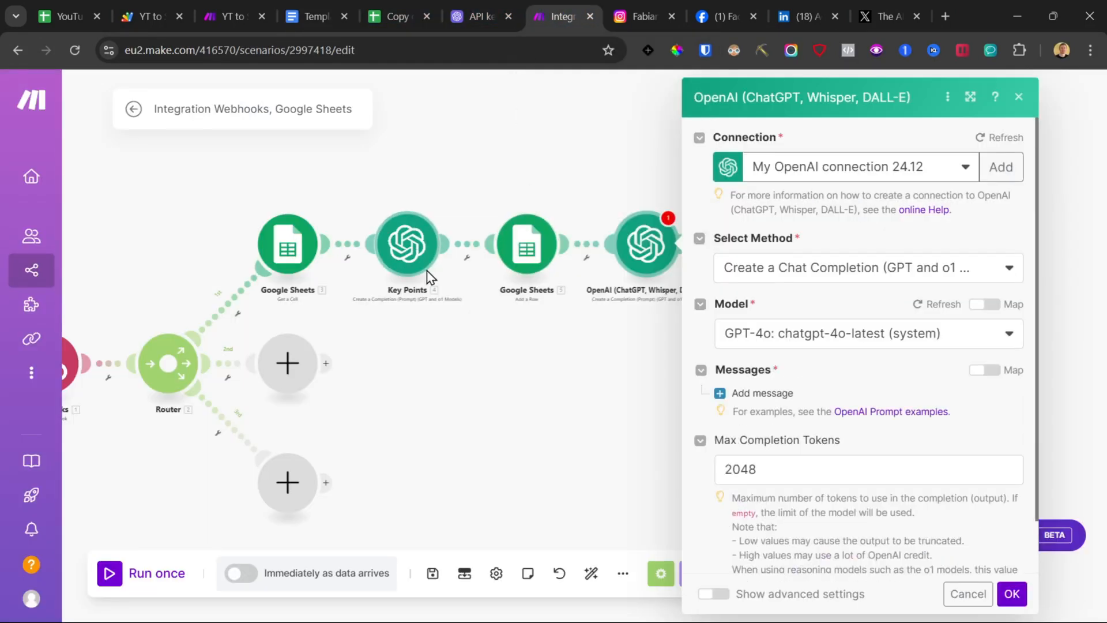
Step: Add a User message to the OpenAI module and paste the Key Points post prompt as its text content
{"action": "left_click", "coordinate": [763, 394]}
{"action": "left_click", "coordinate": [790, 443]}
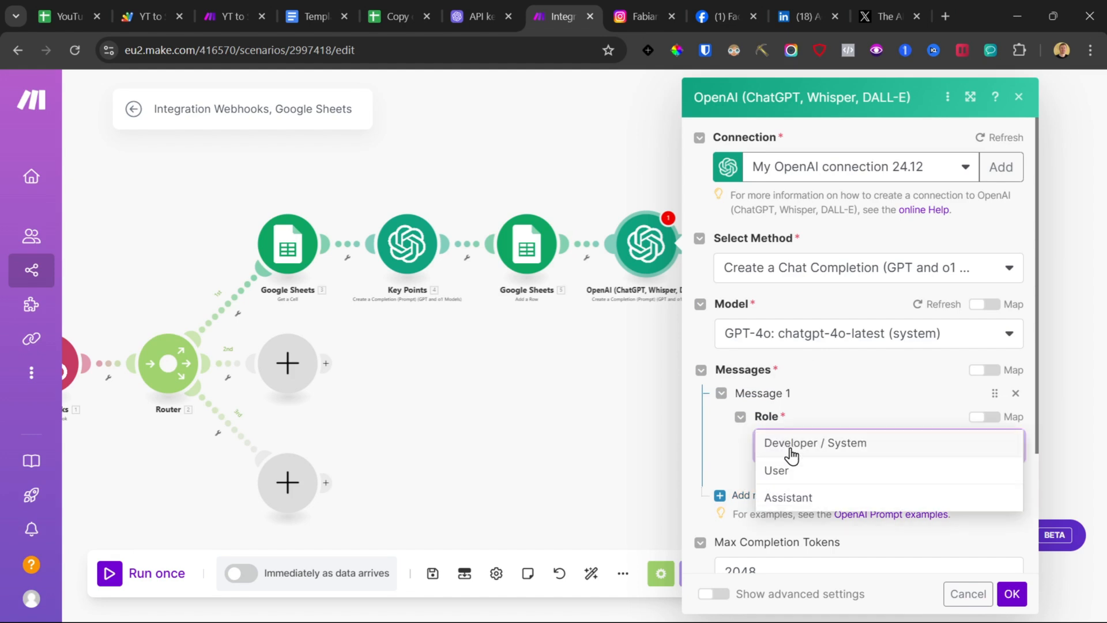
{"action": "left_click", "coordinate": [795, 470]}
{"action": "scroll", "coordinate": [816, 364], "scroll_direction": "down", "scroll_amount": 4}
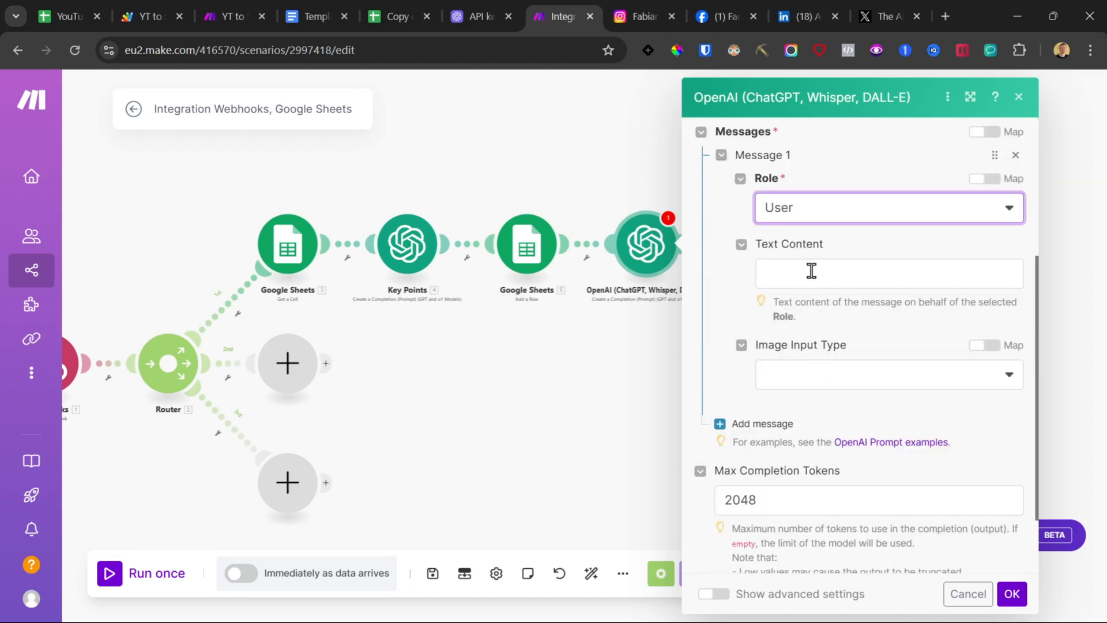
{"action": "left_click", "coordinate": [811, 272]}
{"action": "key", "text": "ctrl+v"}
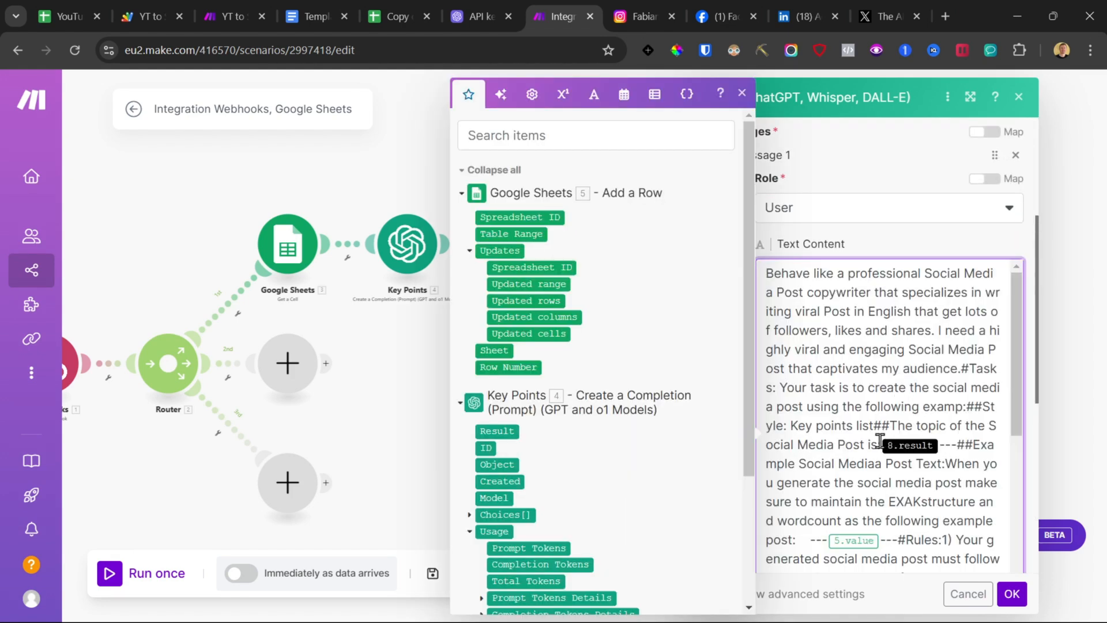
Step: Put the topic line on its own lines and replace its placeholder with the Key Points module's Result
{"action": "left_click", "coordinate": [877, 426]}
{"action": "key", "text": "Return"}
{"action": "key", "text": "Return"}
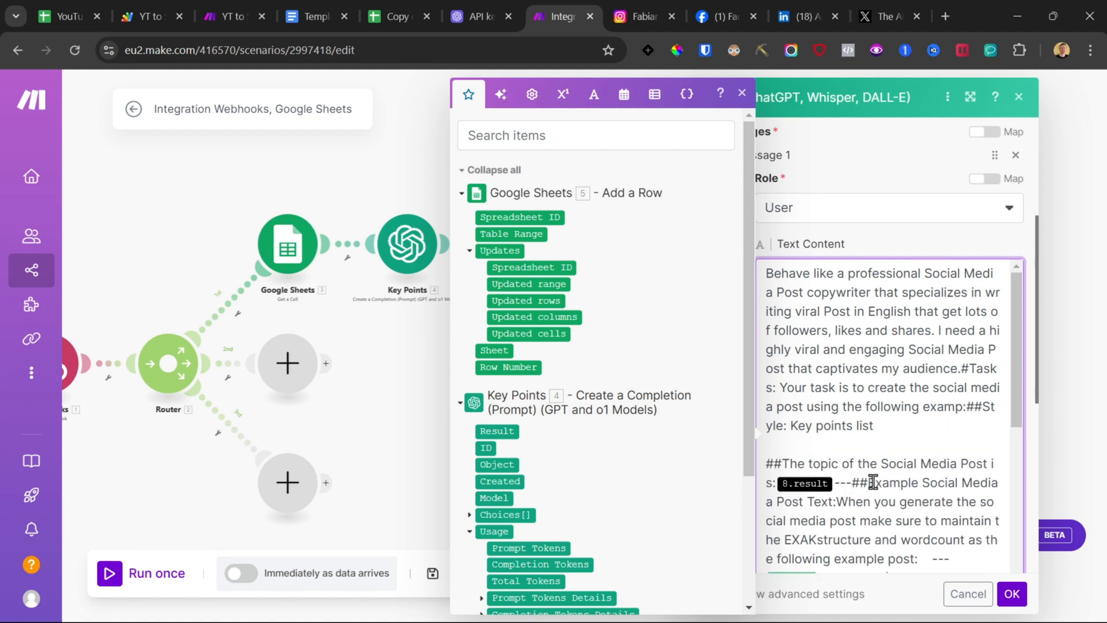
{"action": "left_click", "coordinate": [873, 482]}
{"action": "key", "text": "Return"}
{"action": "key", "text": "Return"}
{"action": "left_click", "coordinate": [838, 482]}
{"action": "key", "text": "Return"}
{"action": "key", "text": "Return"}
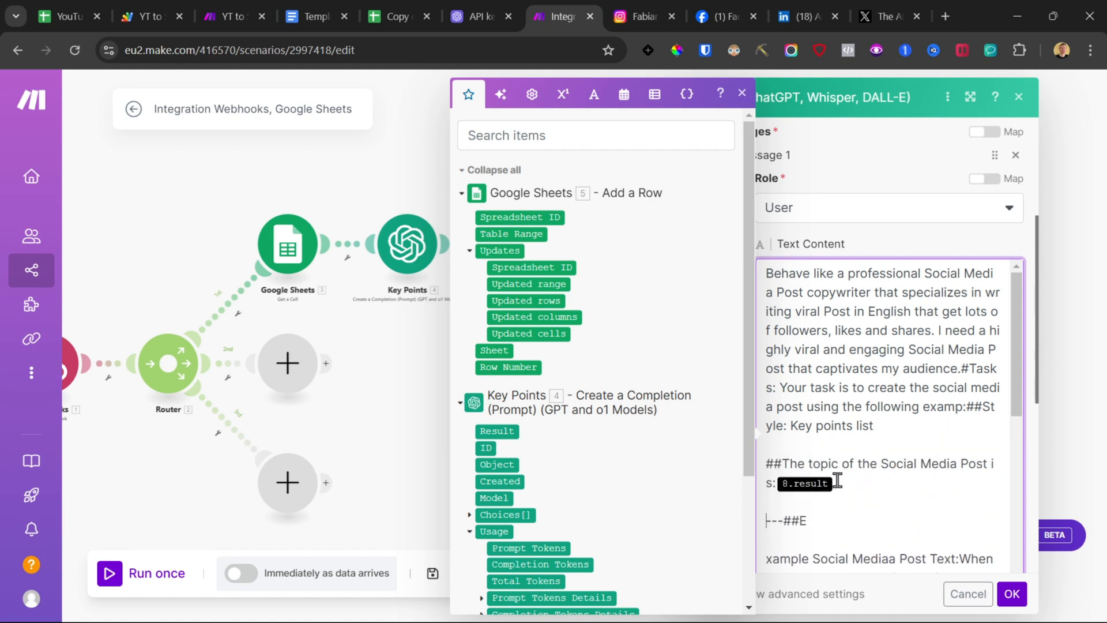
{"action": "left_click", "coordinate": [838, 480]}
{"action": "key", "text": "BackSpace"}
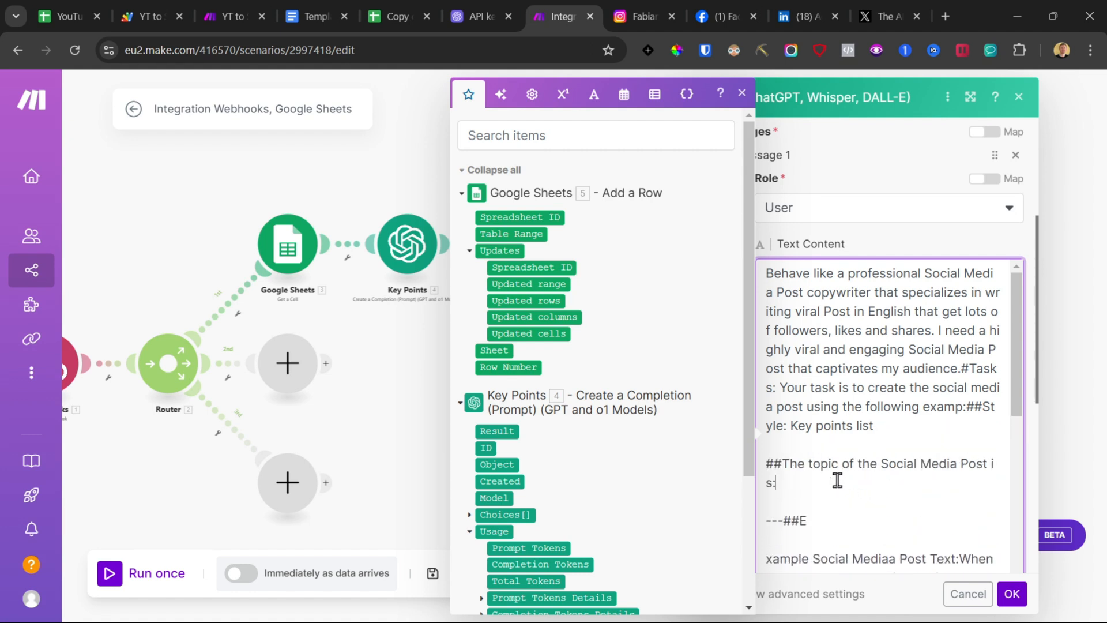
{"action": "left_click", "coordinate": [496, 431]}
Step: Delete the old example post placeholder from the prompt, adding line breaks around it
{"action": "scroll", "coordinate": [909, 344], "scroll_direction": "down", "scroll_amount": 5}
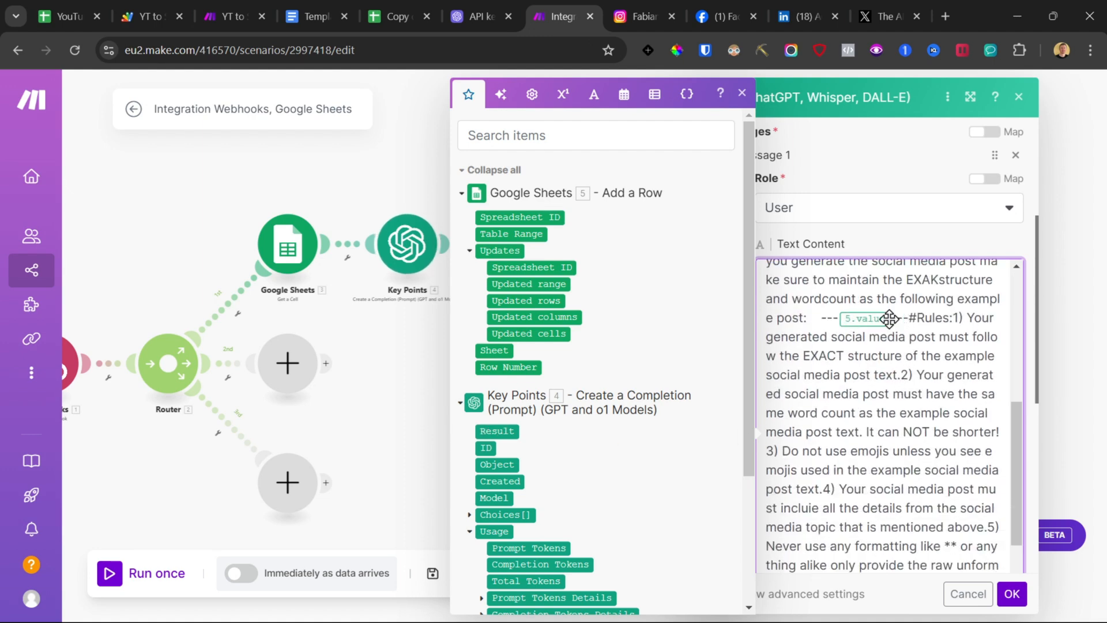
{"action": "left_click", "coordinate": [908, 319]}
{"action": "key", "text": "Return"}
{"action": "key", "text": "Return"}
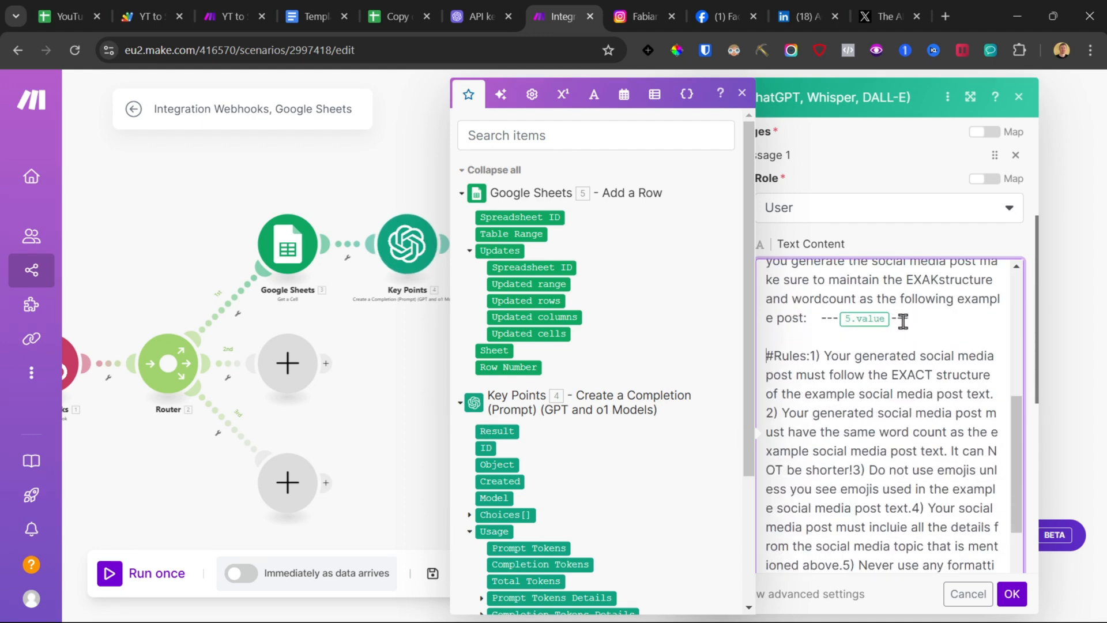
{"action": "scroll", "coordinate": [912, 382], "scroll_direction": "up", "scroll_amount": 2}
{"action": "scroll", "coordinate": [913, 382], "scroll_direction": "up", "scroll_amount": 1}
{"action": "key", "text": "BackSpace"}
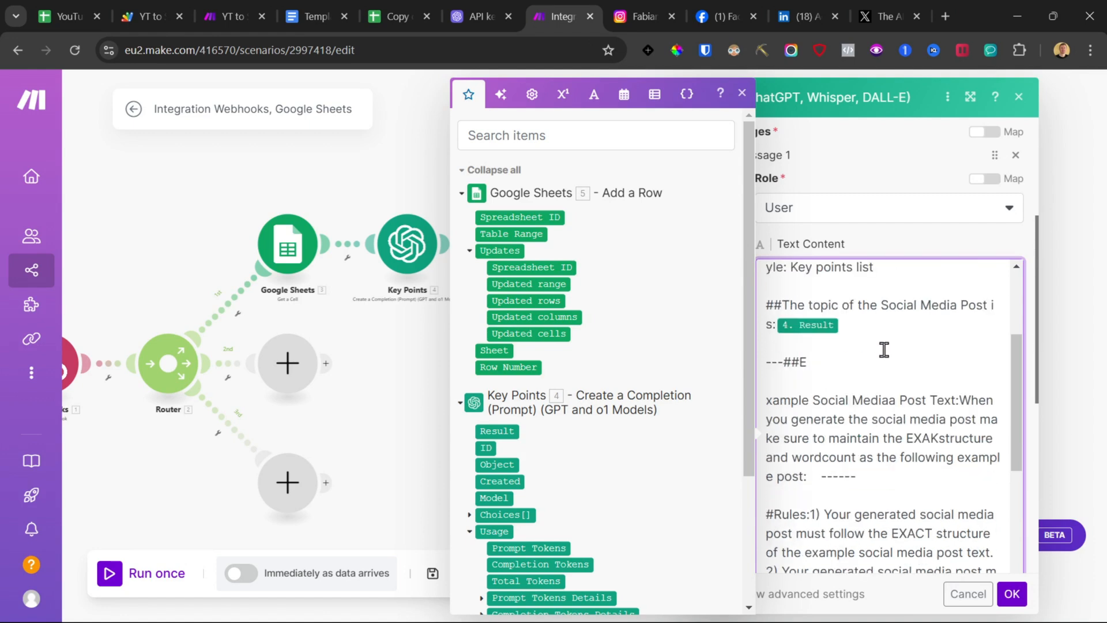
Step: Reformat the example post section and insert the Get a Cell module's Value as the example post
{"action": "scroll", "coordinate": [513, 369], "scroll_direction": "down", "scroll_amount": 2}
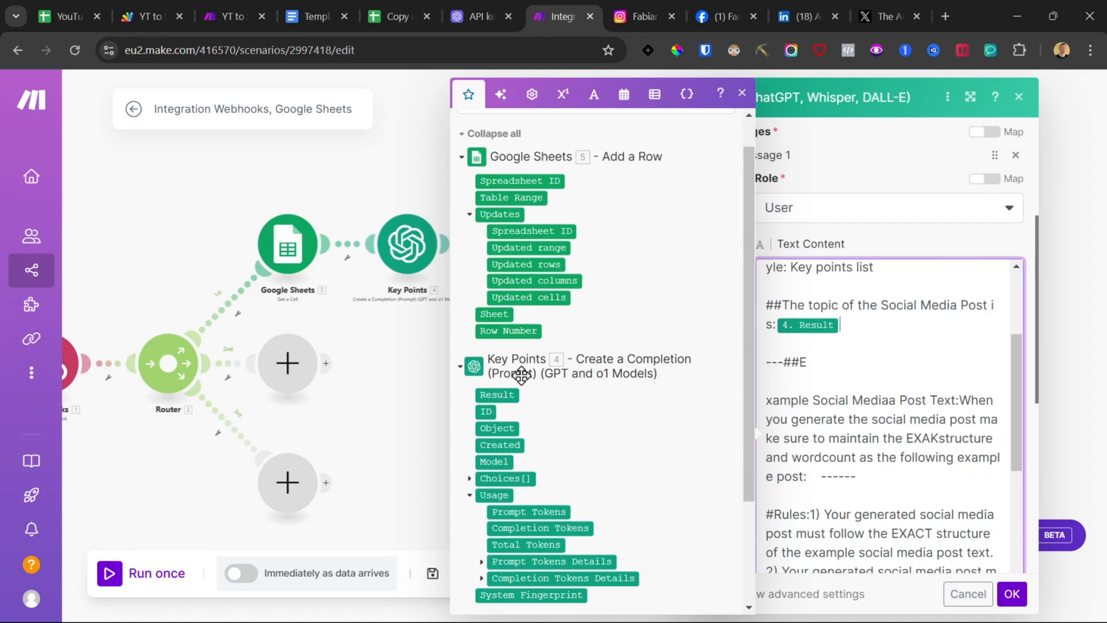
{"action": "scroll", "coordinate": [817, 382], "scroll_direction": "down", "scroll_amount": 2}
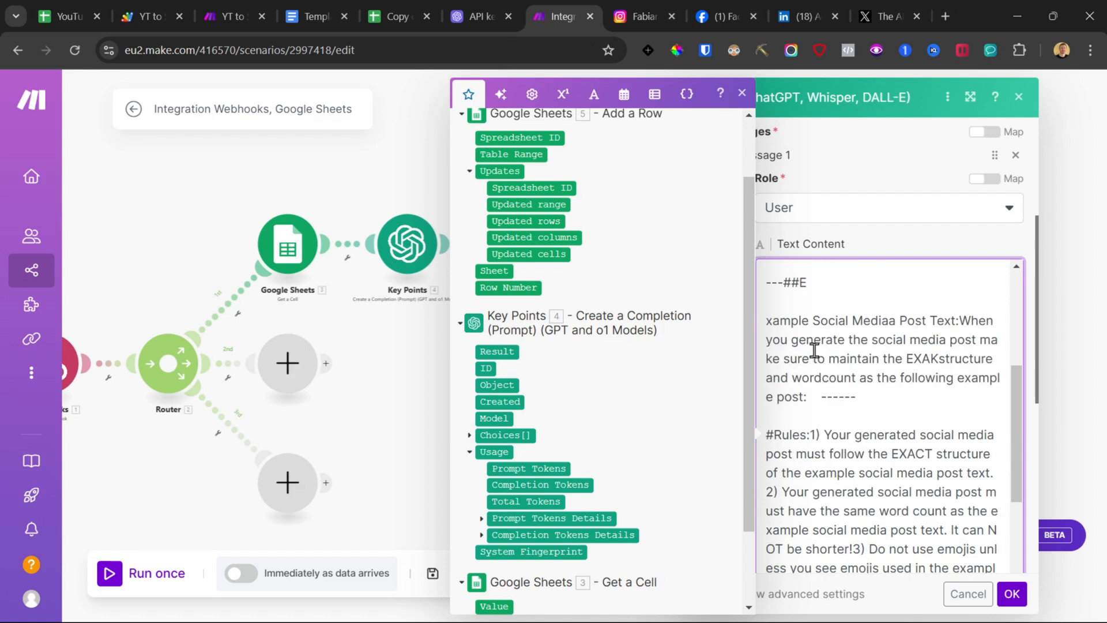
{"action": "left_click", "coordinate": [766, 321]}
{"action": "key", "text": "BackSpace"}
{"action": "key", "text": "BackSpace"}
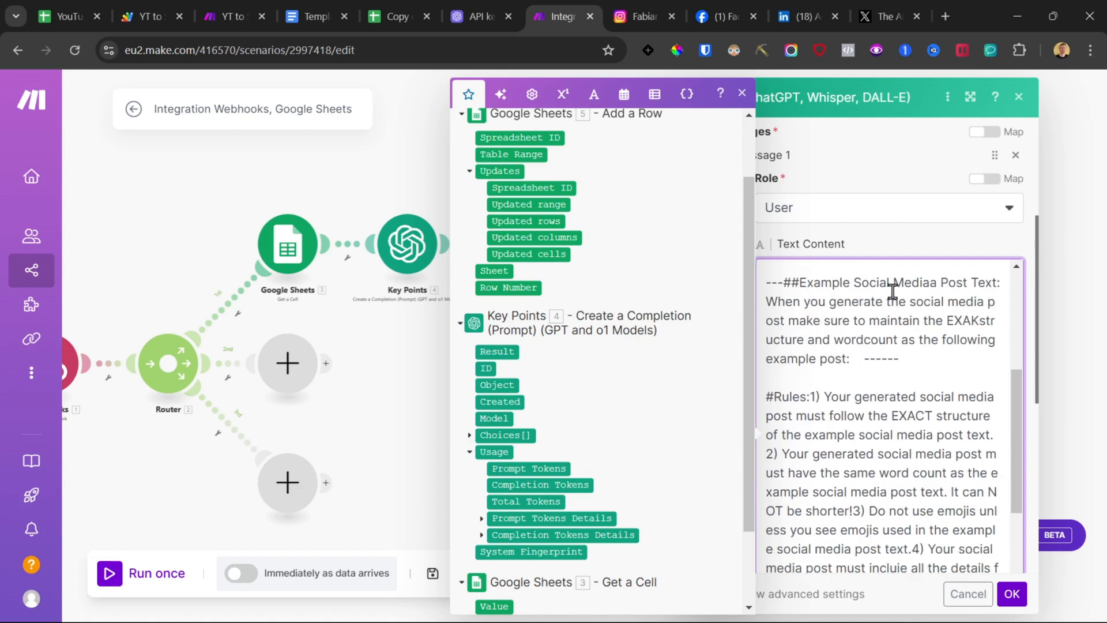
{"action": "left_click_drag", "start_coordinate": [915, 360], "coordinate": [866, 387]}
{"action": "key", "text": "Return"}
{"action": "key", "text": "Return"}
{"action": "key", "text": "Return"}
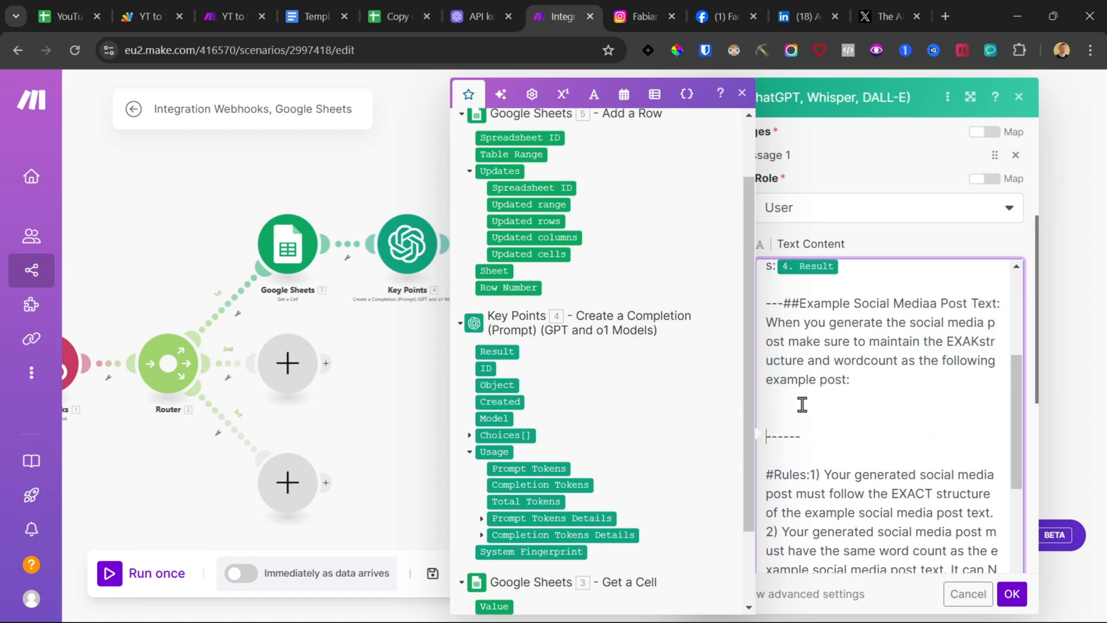
{"action": "scroll", "coordinate": [580, 361], "scroll_direction": "down", "scroll_amount": 2}
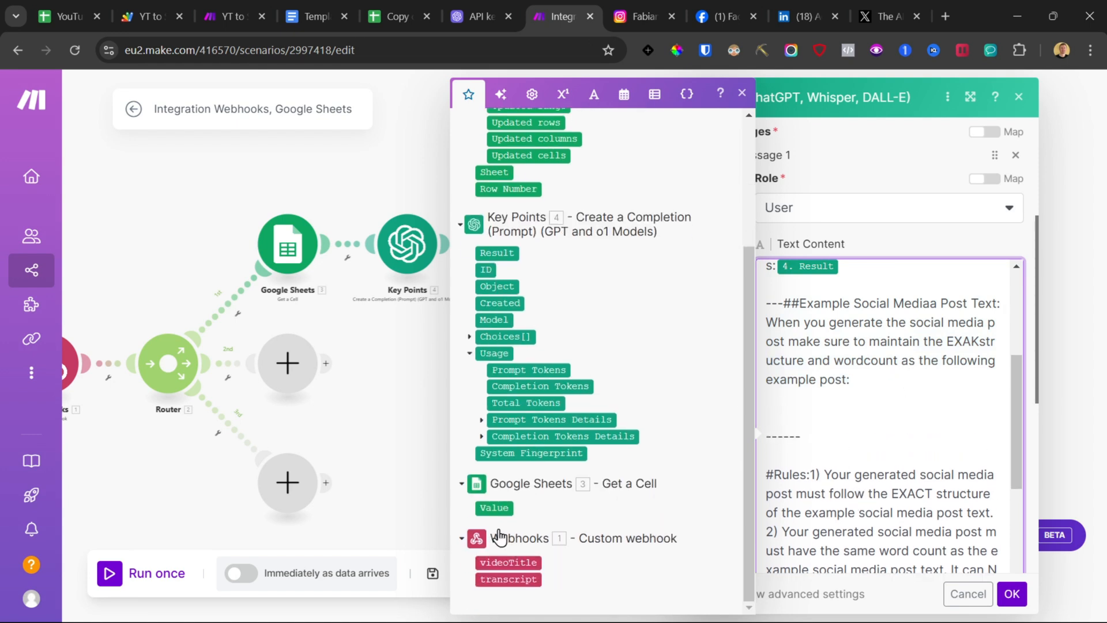
{"action": "left_click", "coordinate": [494, 507]}
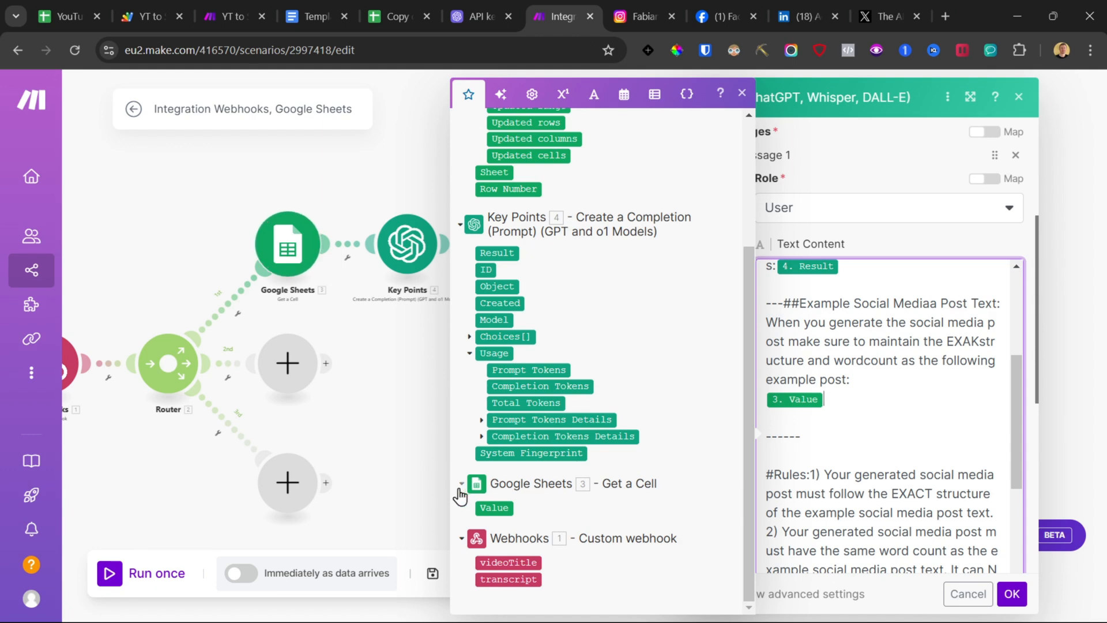
Step: Check the Post Generated and Post Templates sheets in the spreadsheet
{"action": "left_click", "coordinate": [387, 9]}
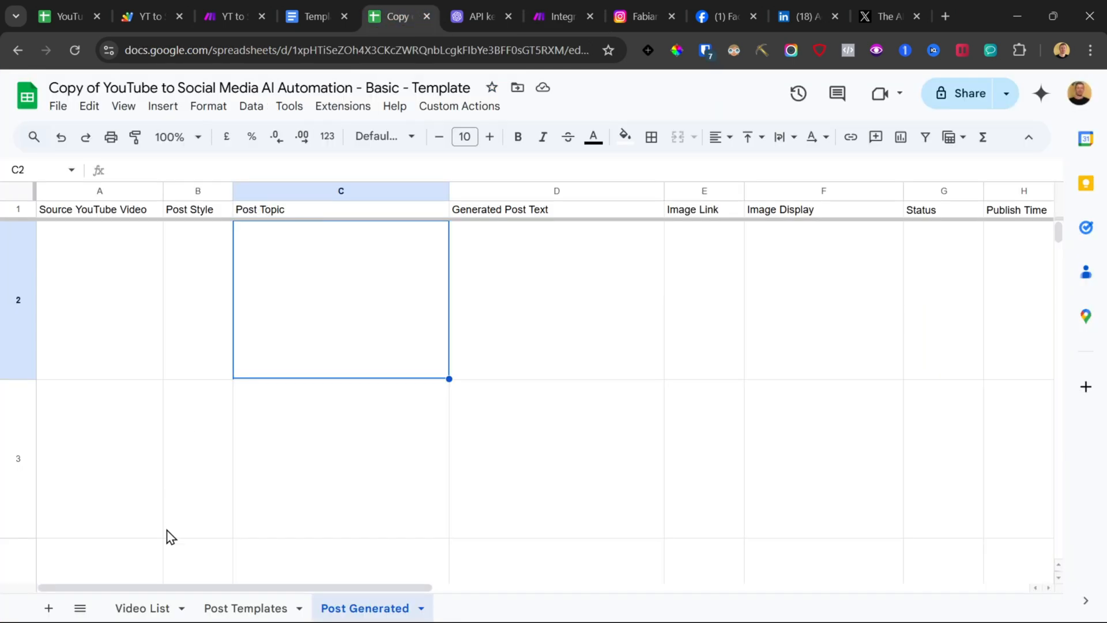
{"action": "left_click", "coordinate": [230, 608]}
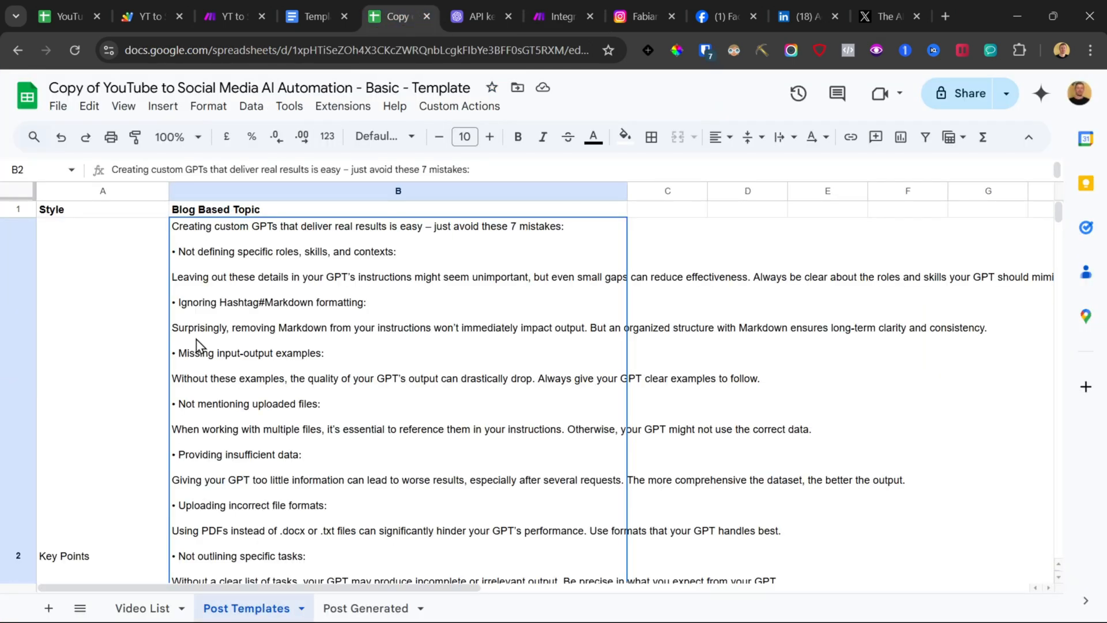
{"action": "left_click", "coordinate": [564, 8]}
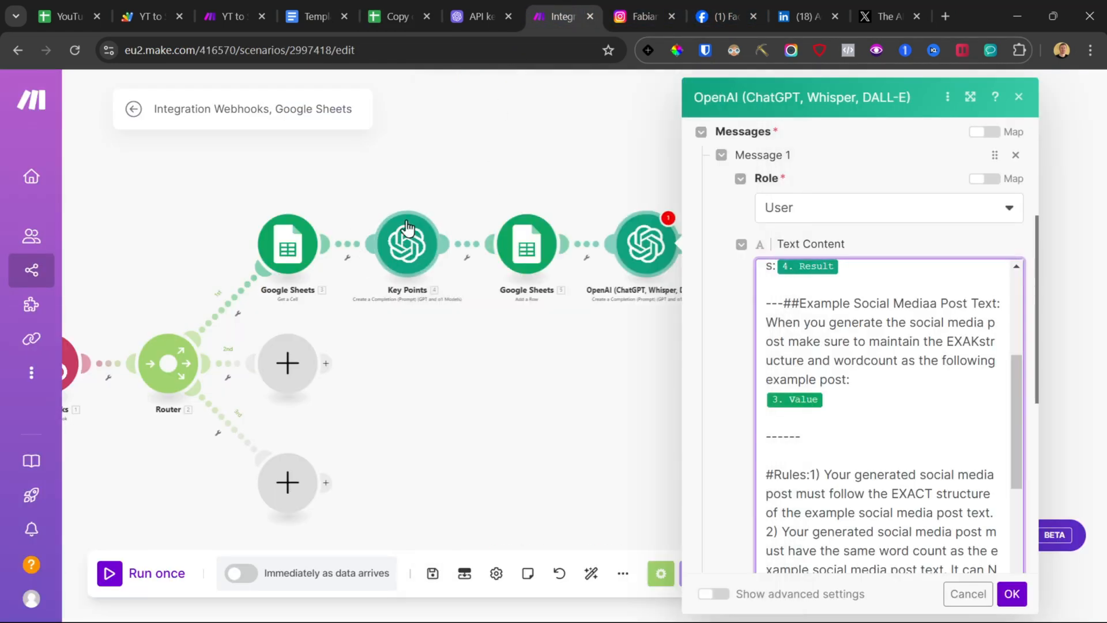
Step: Review the finished prompt and confirm the new OpenAI module
{"action": "scroll", "coordinate": [957, 495], "scroll_direction": "down", "scroll_amount": 10}
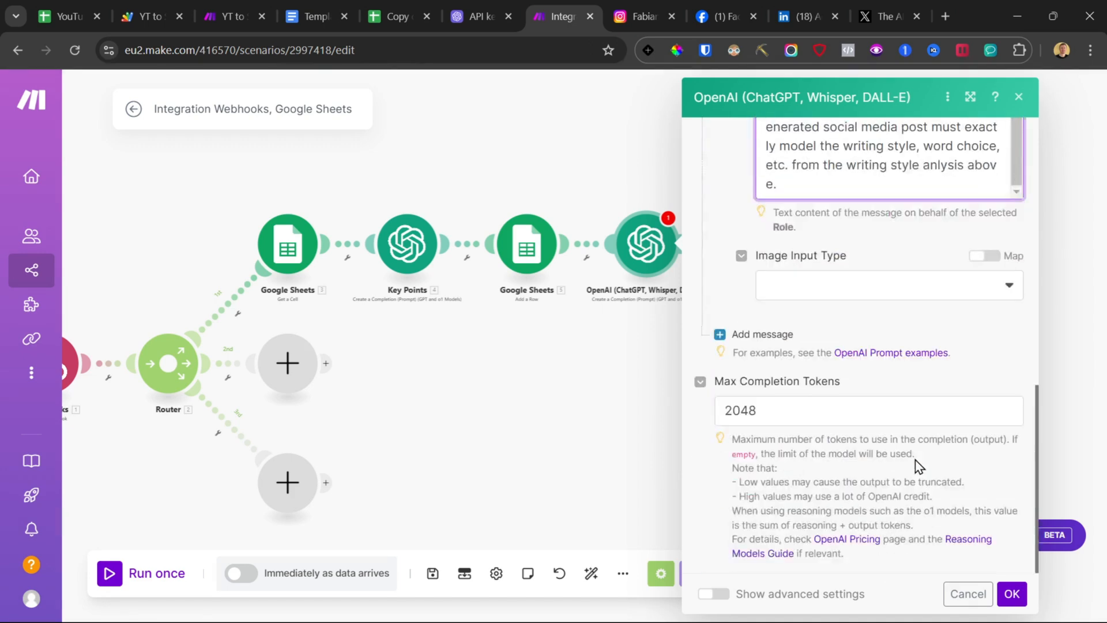
{"action": "scroll", "coordinate": [912, 437], "scroll_direction": "up", "scroll_amount": 5}
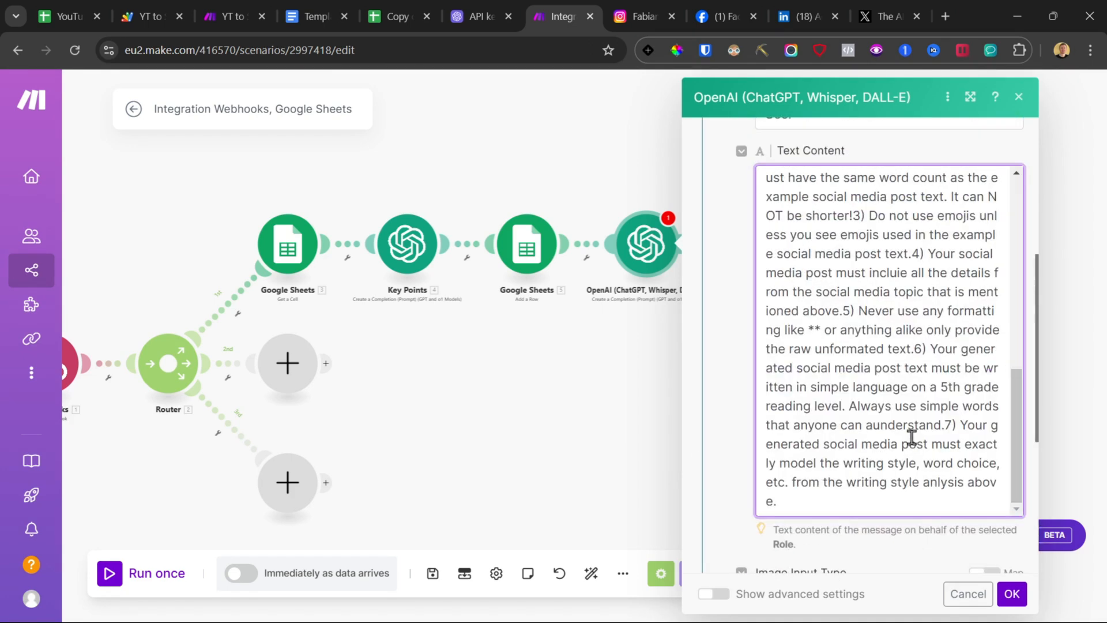
{"action": "left_click", "coordinate": [1013, 595]}
Step: Add a Google Sheets Update a Row module after the new OpenAI module
{"action": "left_click_drag", "start_coordinate": [898, 337], "coordinate": [720, 348]}
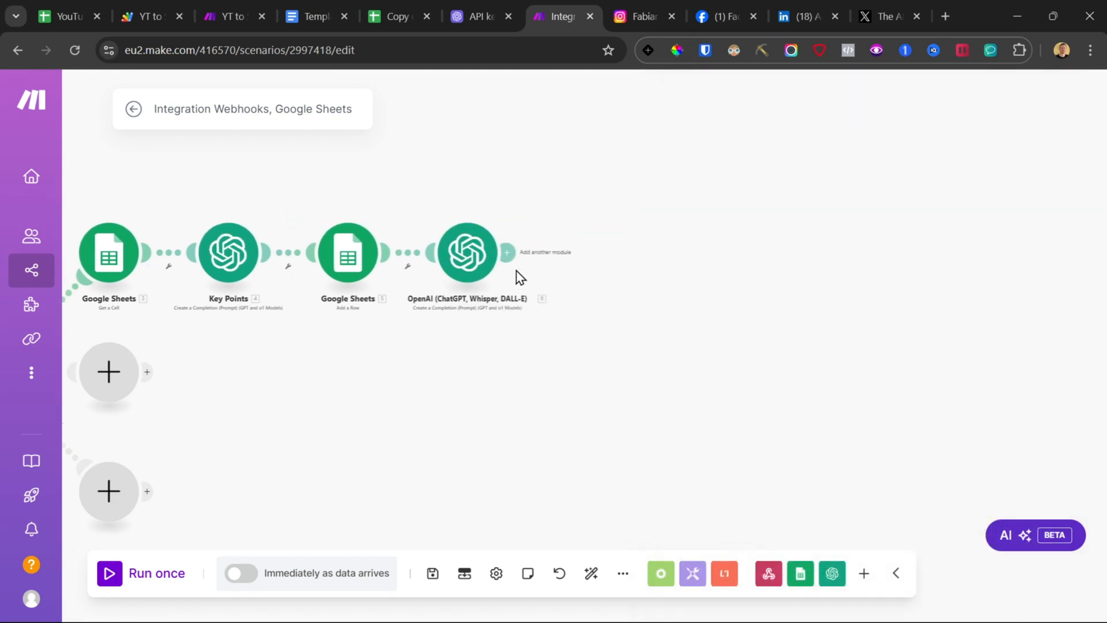
{"action": "left_click", "coordinate": [509, 261]}
{"action": "left_click", "coordinate": [719, 196]}
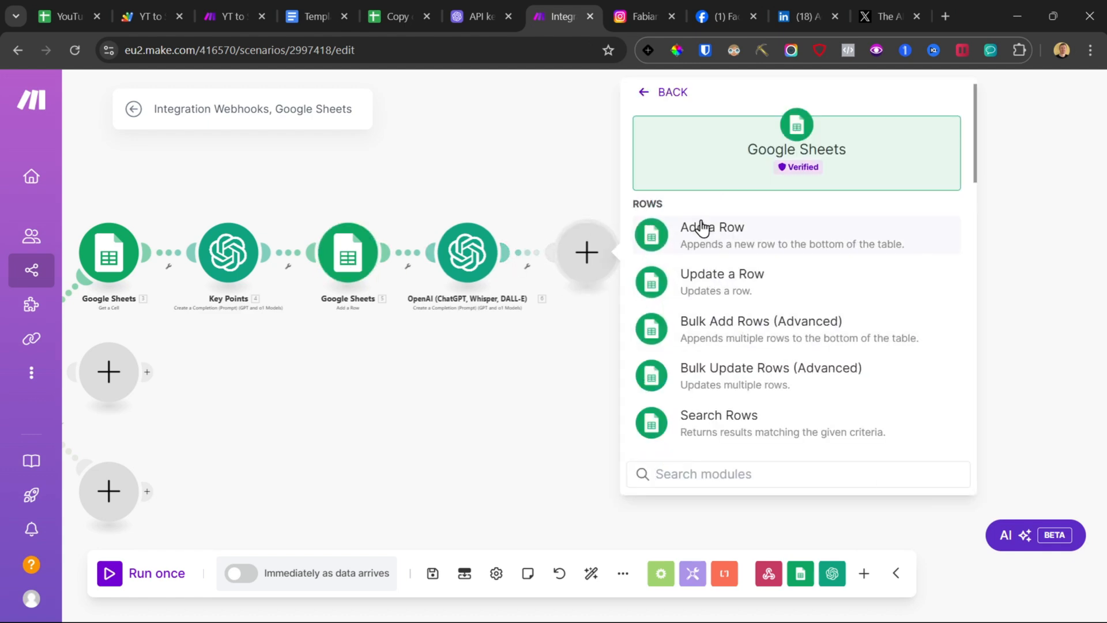
{"action": "left_click", "coordinate": [712, 285]}
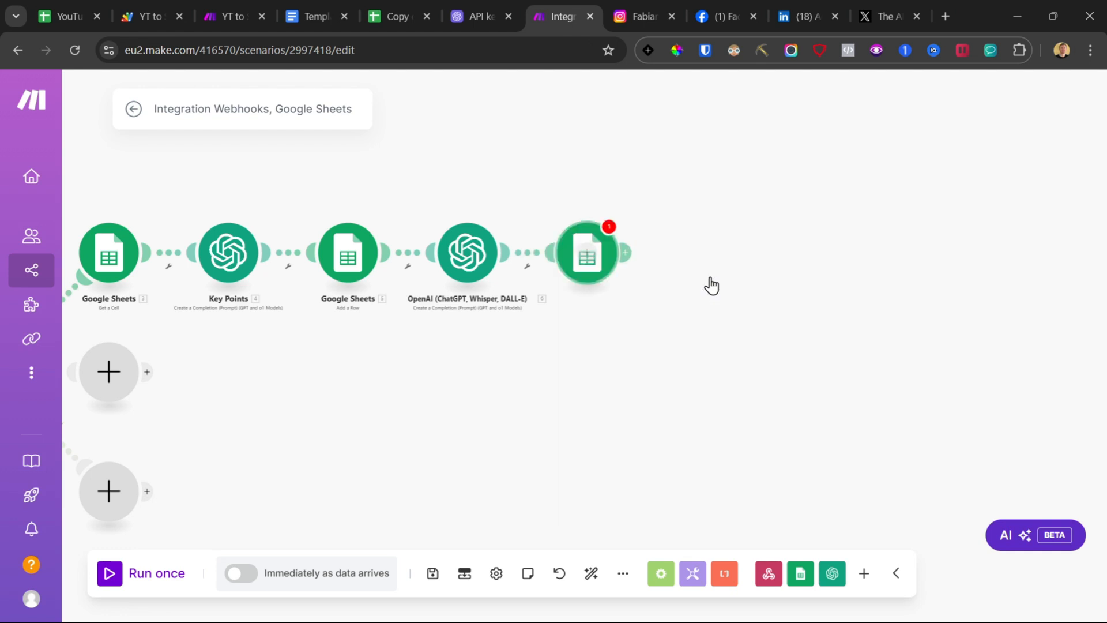
Step: Copy the spreadsheet ID from the Add a Row module and paste it into the Update a Row module using the Select from all method
{"action": "left_click", "coordinate": [348, 252]}
{"action": "double_click", "coordinate": [513, 340]}
{"action": "key", "text": "ctrl+c"}
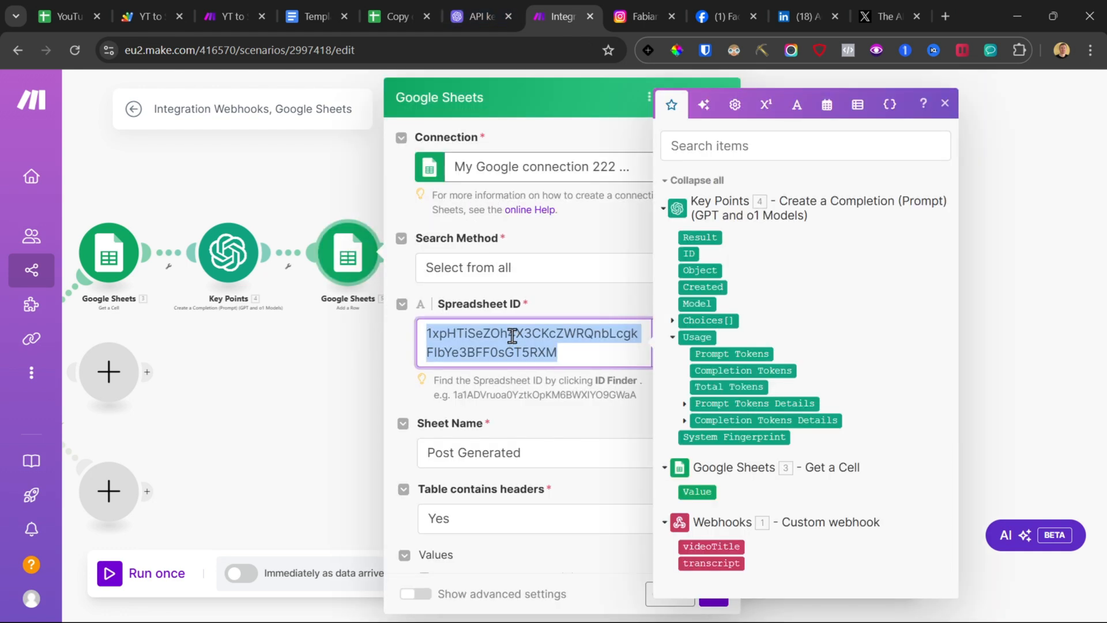
{"action": "left_click", "coordinate": [364, 378]}
{"action": "left_click", "coordinate": [588, 253]}
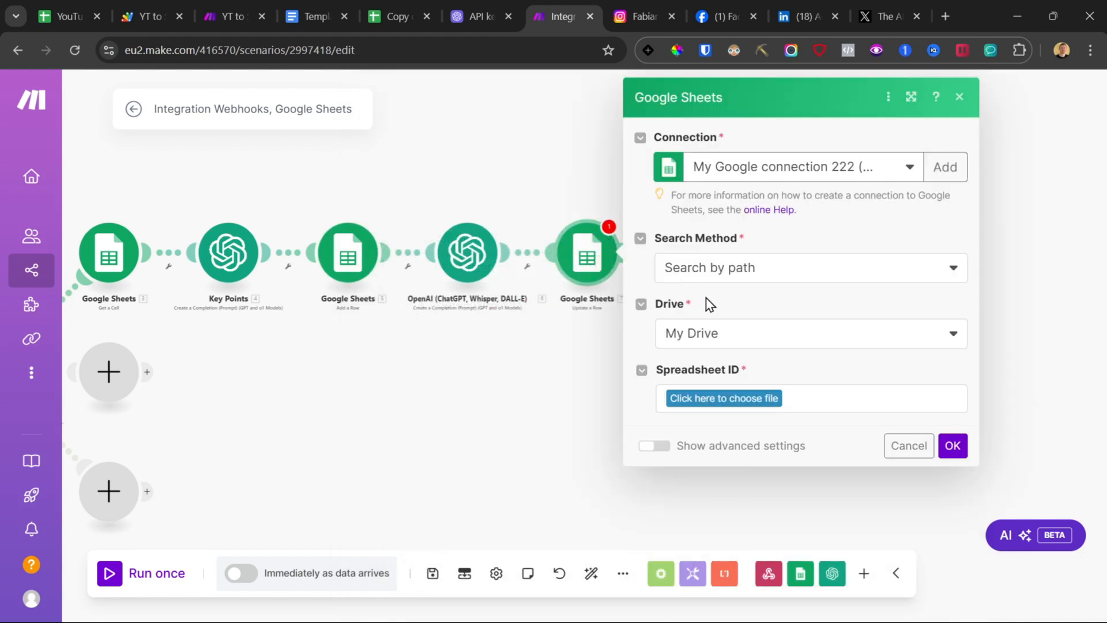
{"action": "left_click", "coordinate": [714, 268]}
{"action": "left_click", "coordinate": [714, 325]}
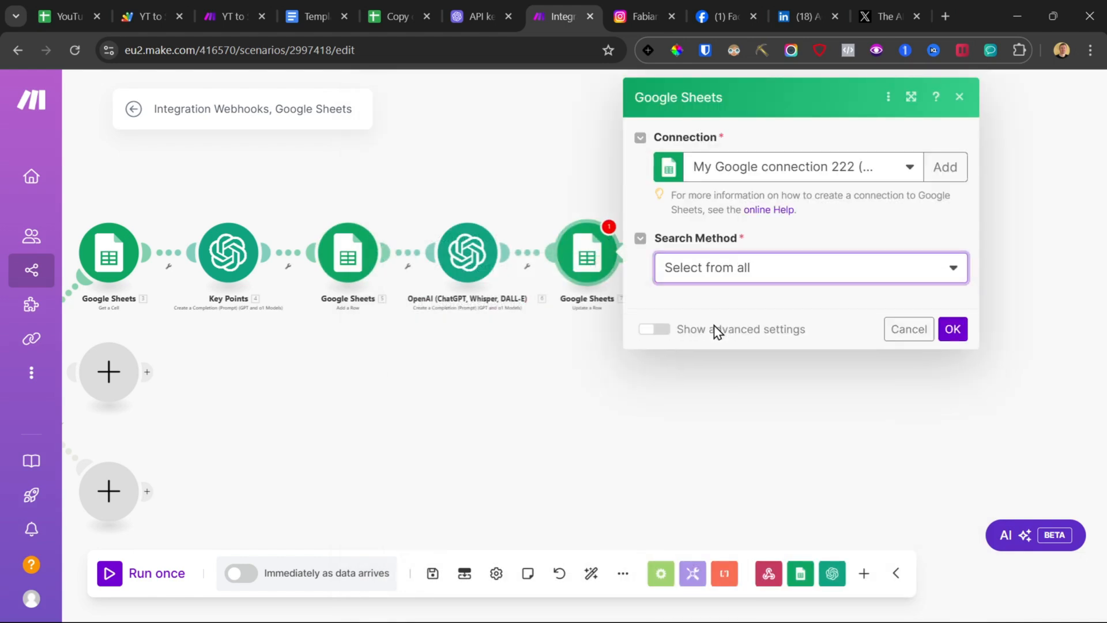
{"action": "left_click", "coordinate": [720, 339]}
{"action": "key", "text": "ctrl+v"}
{"action": "left_click", "coordinate": [459, 270]}
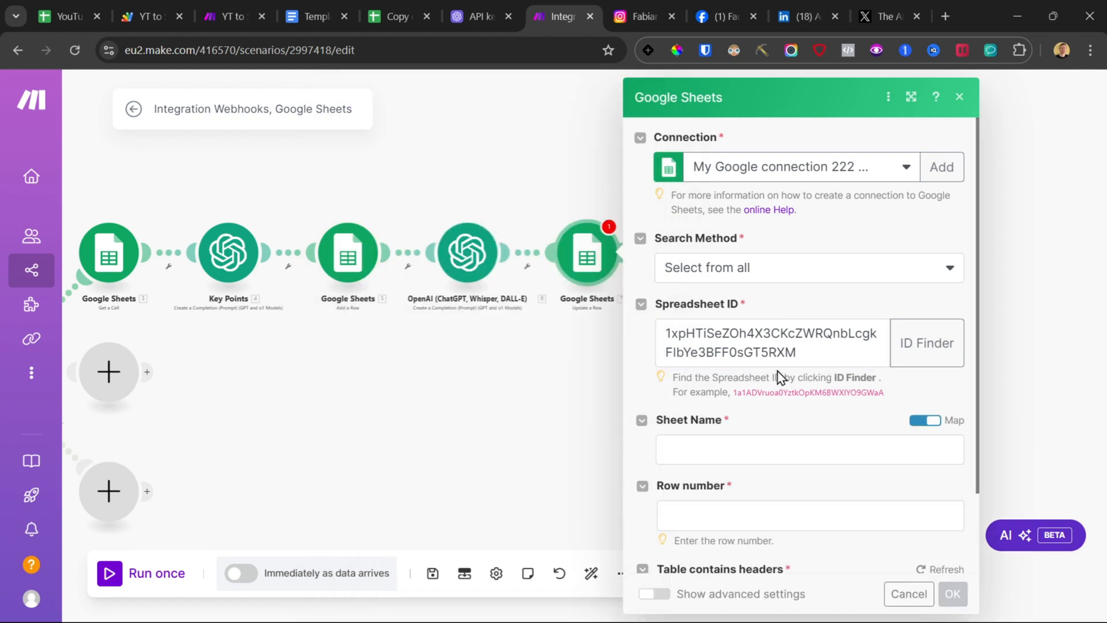
Step: Switch the Sheet Name off mapping and choose the Post Generated sheet
{"action": "scroll", "coordinate": [732, 369], "scroll_direction": "down", "scroll_amount": 2}
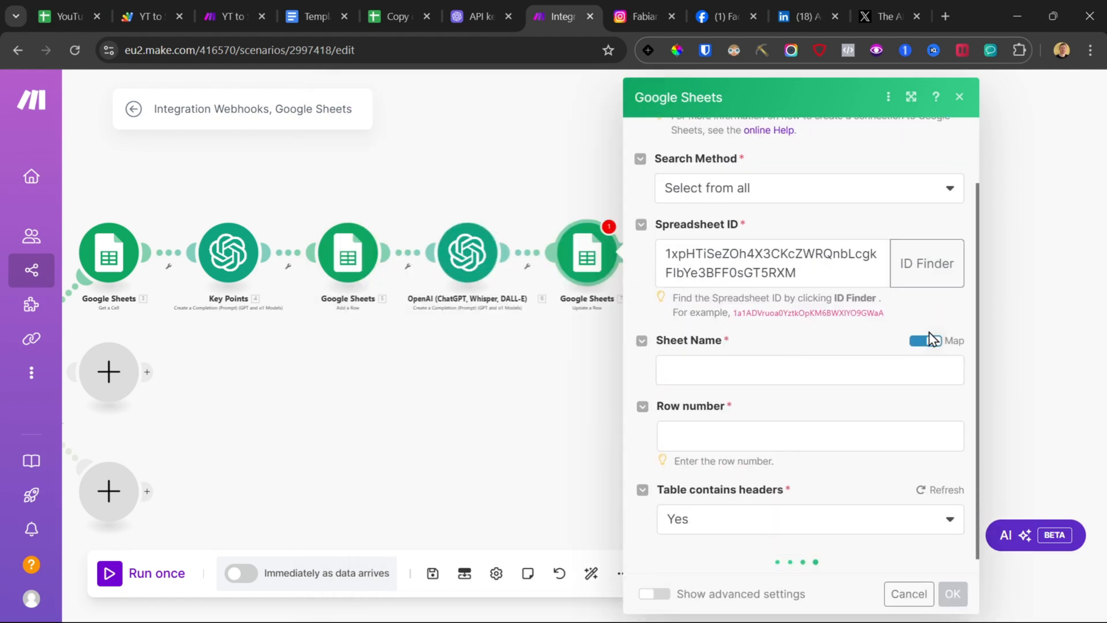
{"action": "left_click", "coordinate": [750, 370]}
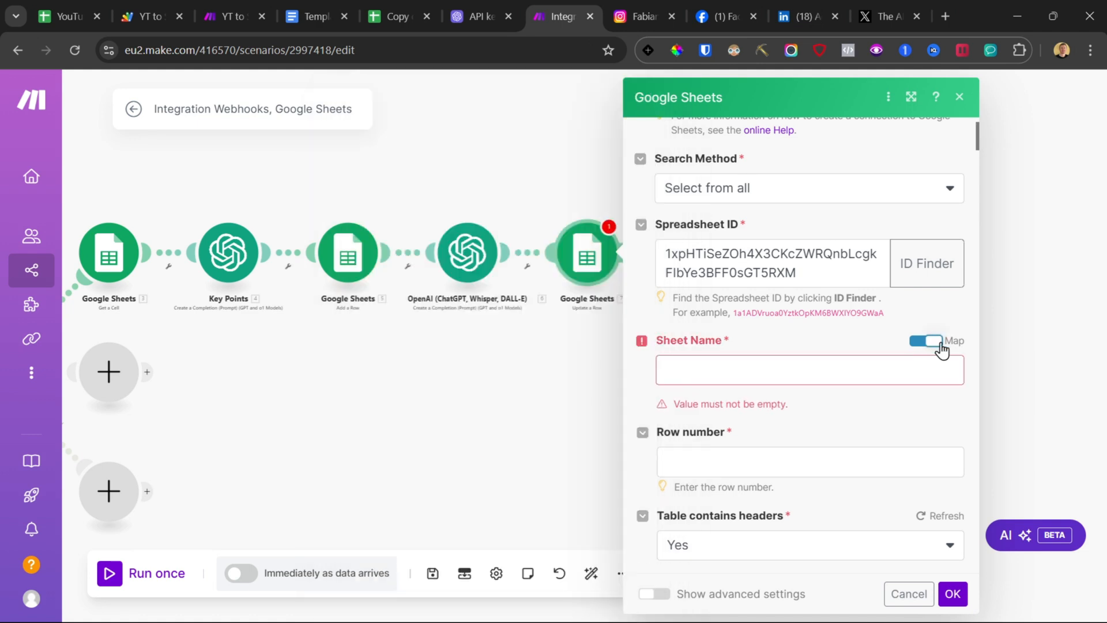
{"action": "left_click", "coordinate": [926, 341]}
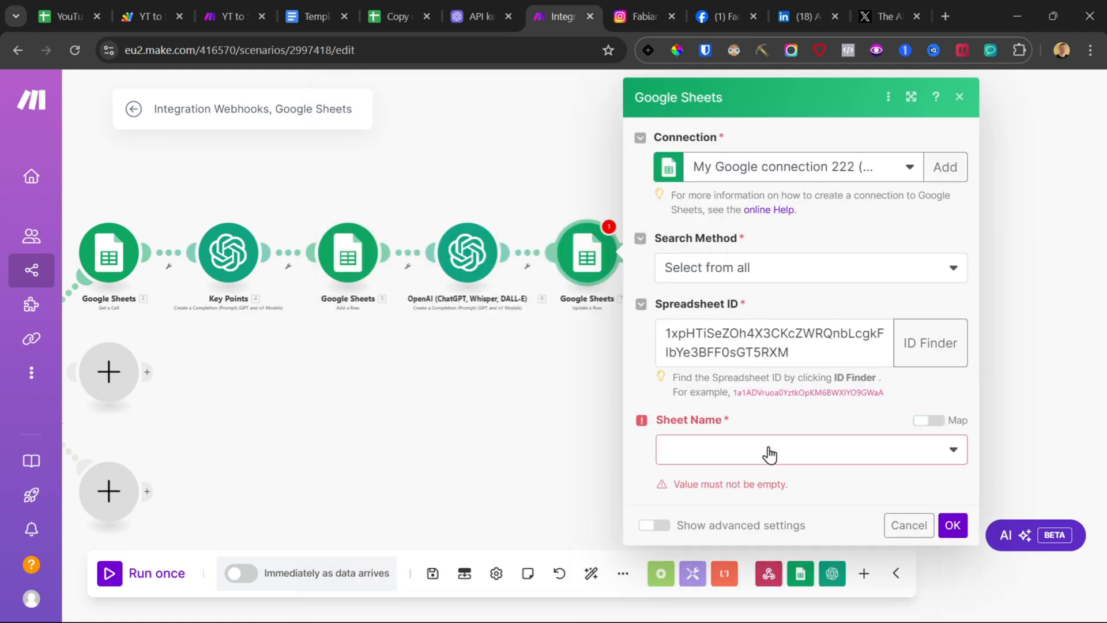
{"action": "left_click", "coordinate": [808, 448]}
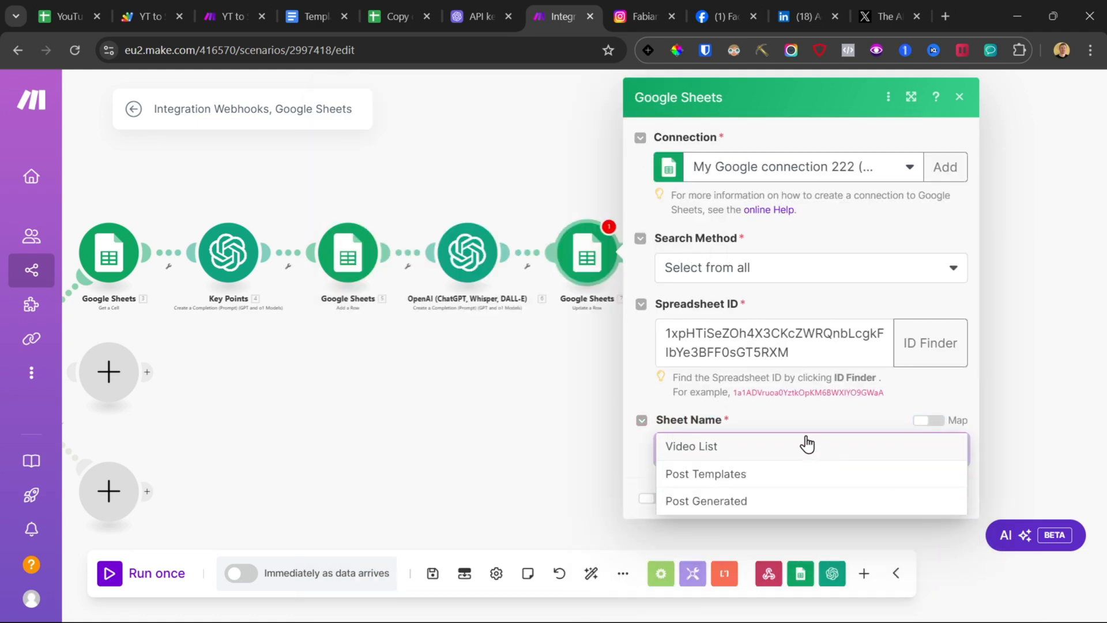
{"action": "left_click", "coordinate": [732, 502]}
Step: Map the Add a Row module's Row Number into the Row number field
{"action": "scroll", "coordinate": [805, 473], "scroll_direction": "down", "scroll_amount": 2}
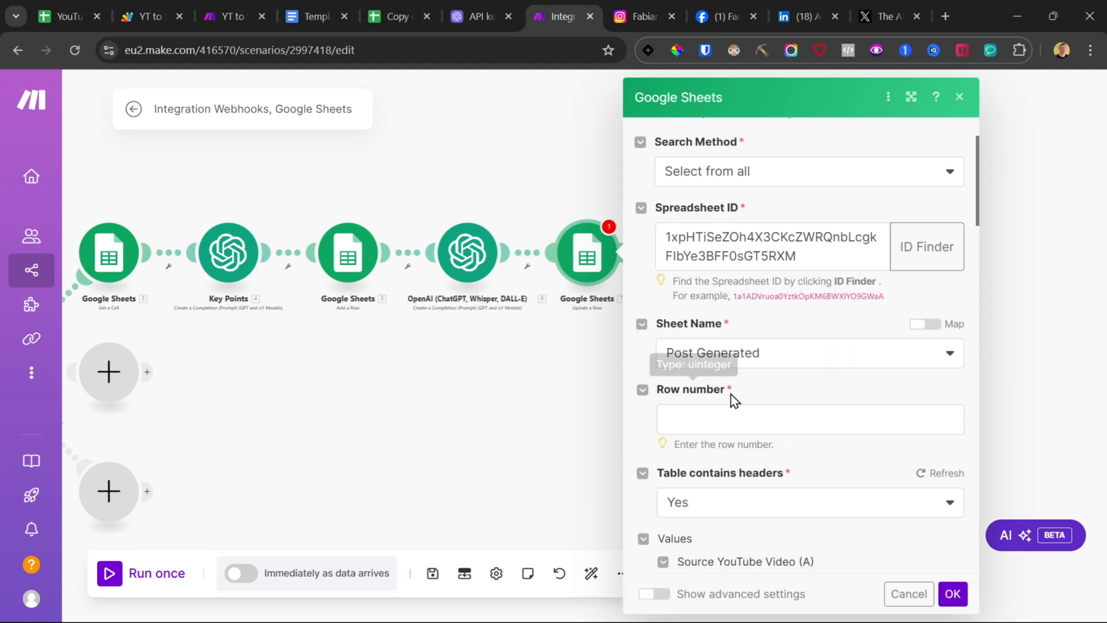
{"action": "left_click", "coordinate": [734, 419]}
{"action": "scroll", "coordinate": [497, 375], "scroll_direction": "down", "scroll_amount": 5}
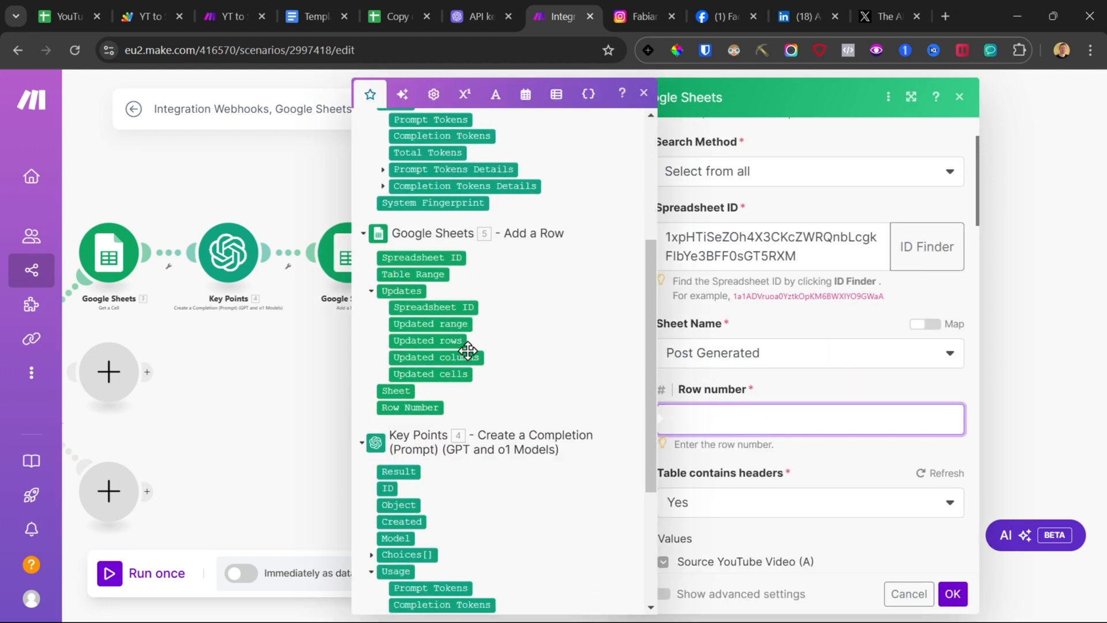
{"action": "left_click", "coordinate": [407, 407]}
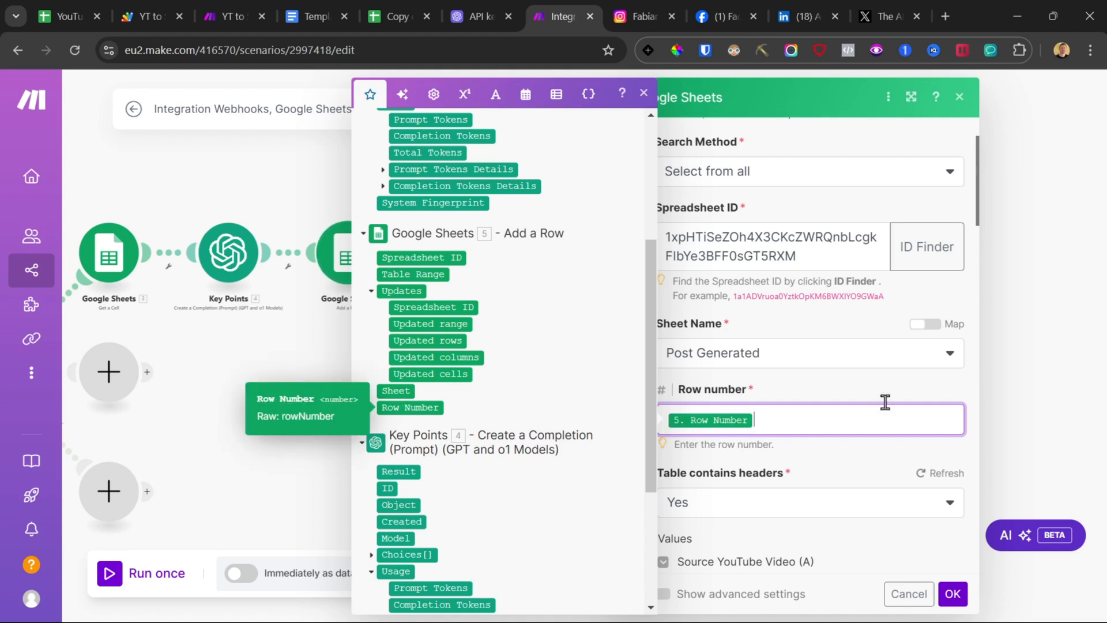
{"action": "left_click", "coordinate": [832, 400]}
Step: Map the new OpenAI module's Result into Generated Post Text, confirm the module, and save the scenario
{"action": "scroll", "coordinate": [680, 444], "scroll_direction": "down", "scroll_amount": 5}
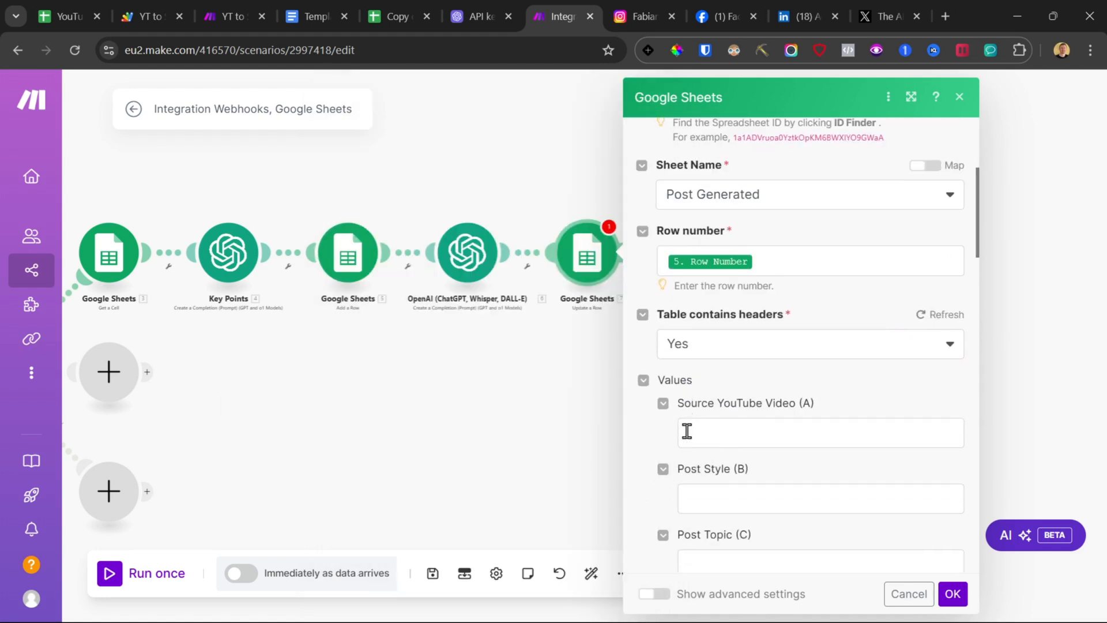
{"action": "scroll", "coordinate": [735, 392], "scroll_direction": "down", "scroll_amount": 1}
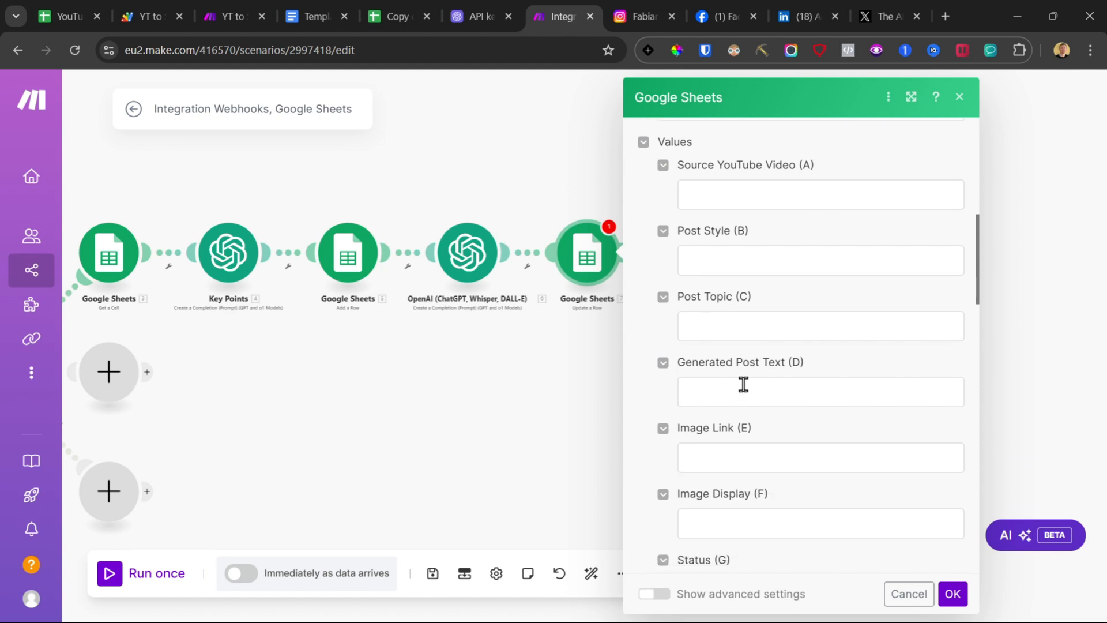
{"action": "left_click", "coordinate": [710, 382]}
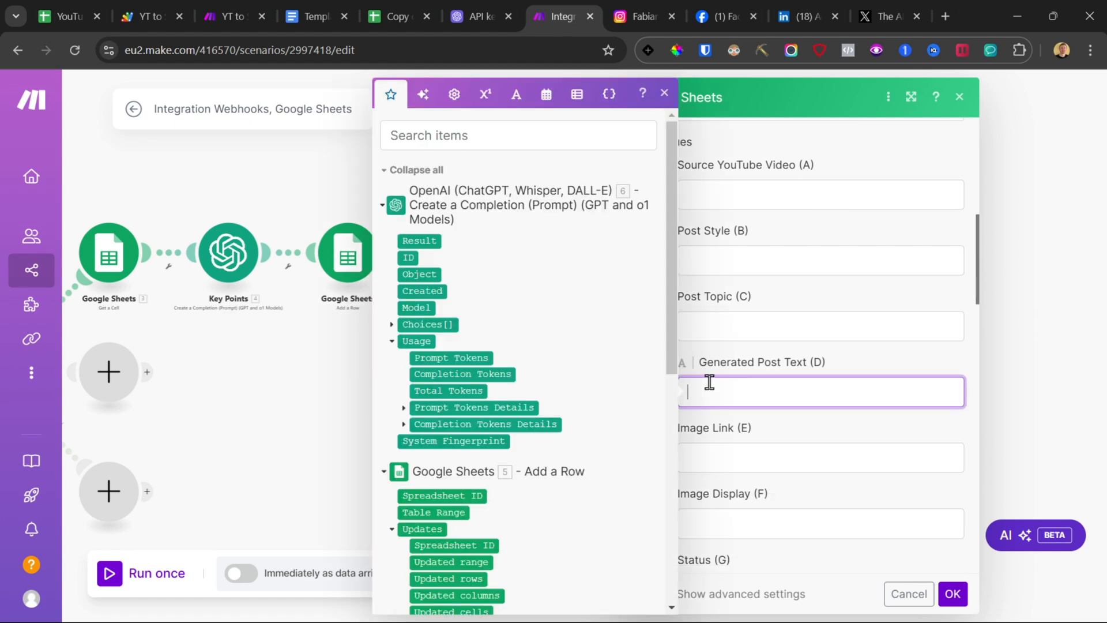
{"action": "left_click", "coordinate": [407, 241]}
{"action": "left_click", "coordinate": [951, 593]}
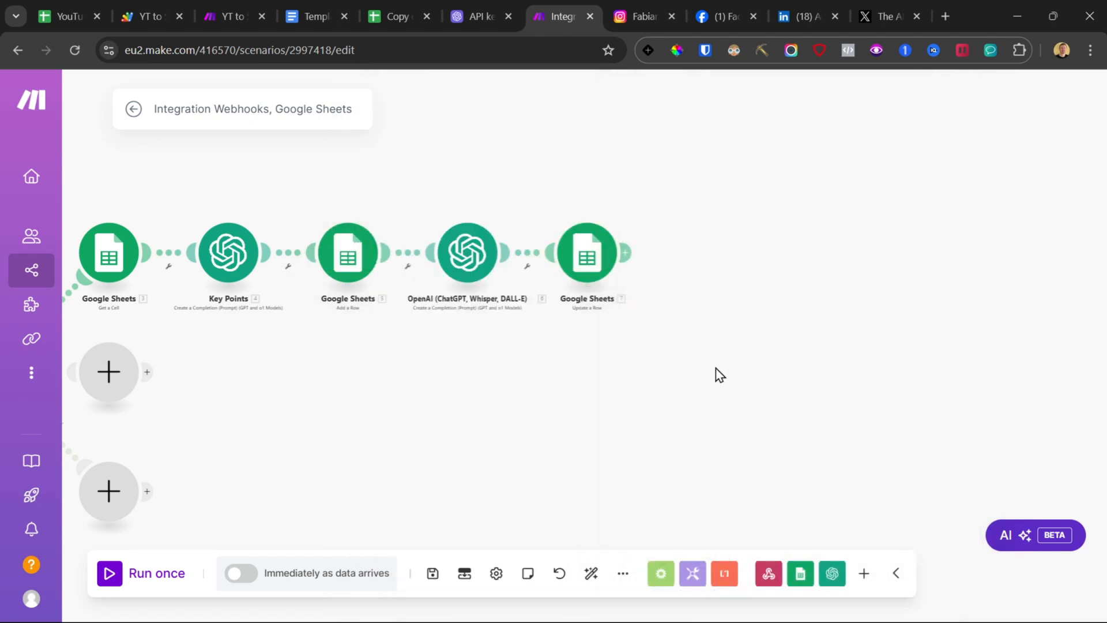
{"action": "left_click", "coordinate": [432, 573]}
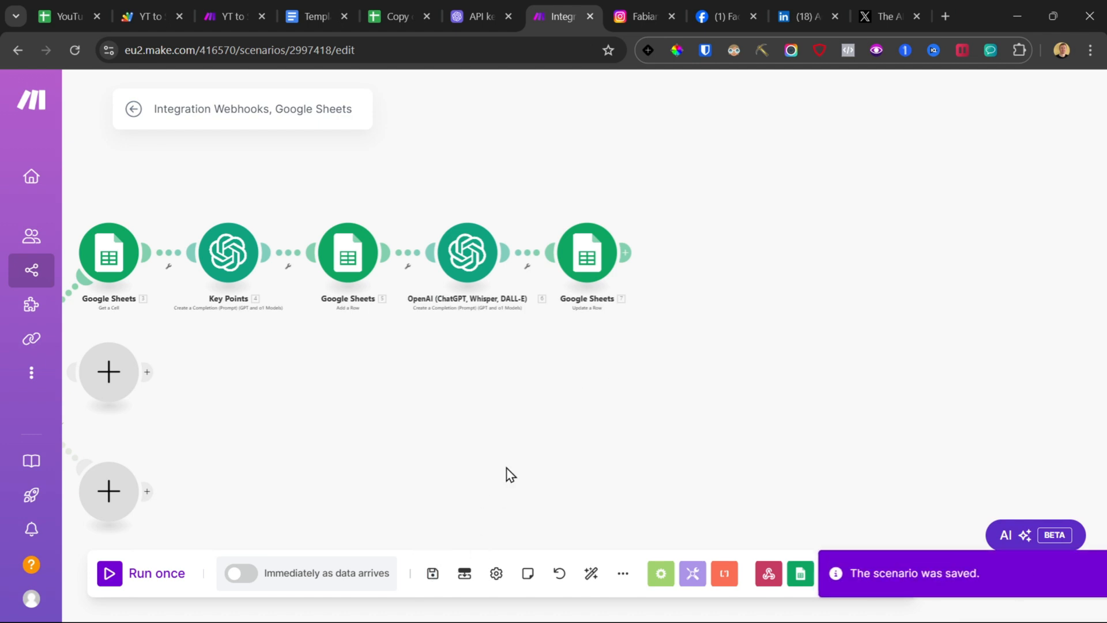
Step: Add an OpenAI Generate an Image module after Update a Row and select the Dall-E 3 model
{"action": "left_click", "coordinate": [633, 254]}
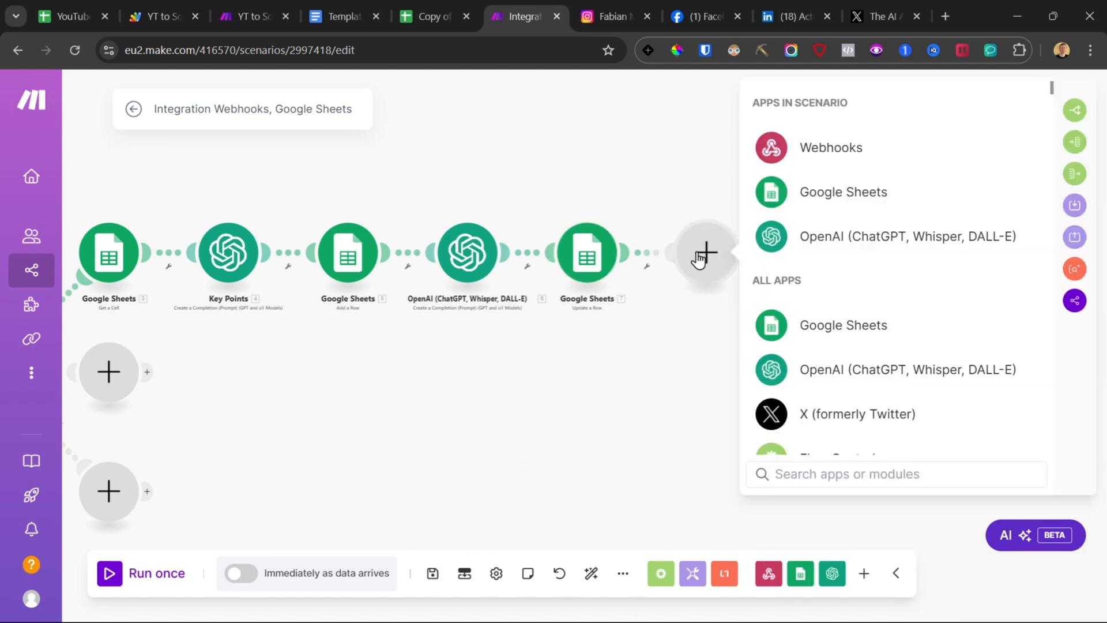
{"action": "left_click", "coordinate": [822, 244]}
{"action": "scroll", "coordinate": [860, 314], "scroll_direction": "down", "scroll_amount": 3}
{"action": "left_click", "coordinate": [818, 340]}
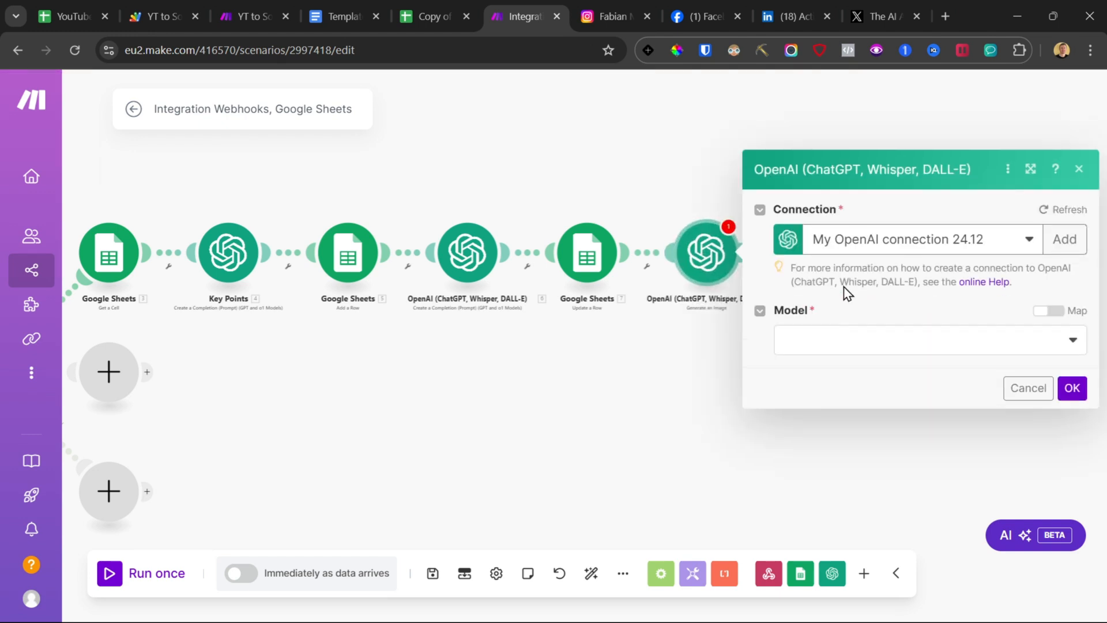
{"action": "left_click", "coordinate": [824, 321]}
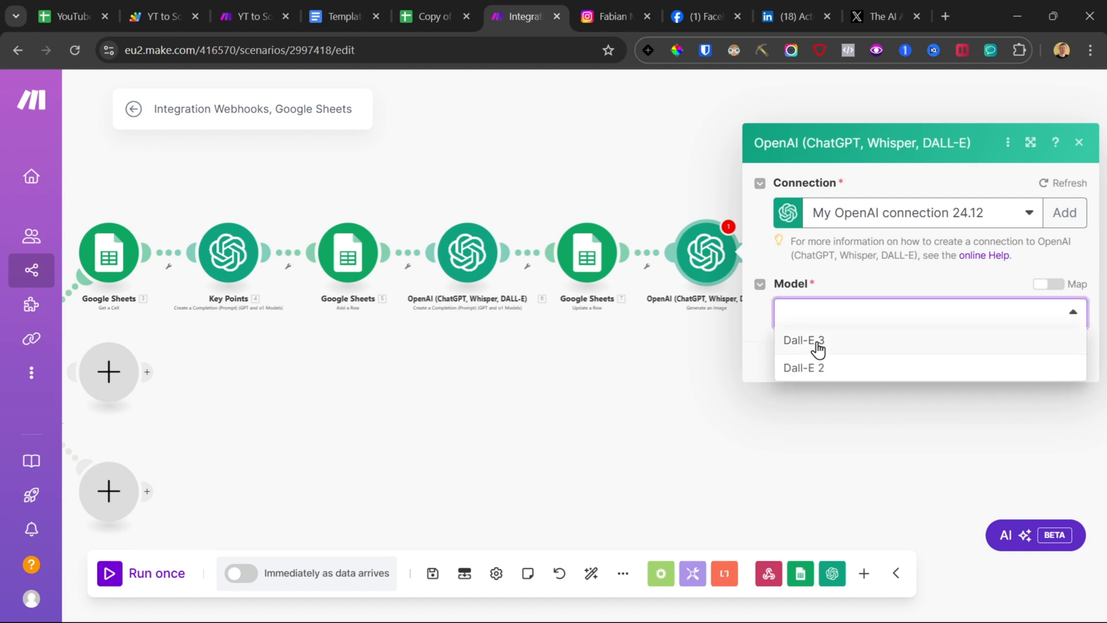
{"action": "left_click", "coordinate": [805, 340]}
Step: Copy the image prompt from the template document and paste it into the image module's Prompt field
{"action": "left_click", "coordinate": [920, 225]}
{"action": "left_click", "coordinate": [598, 334]}
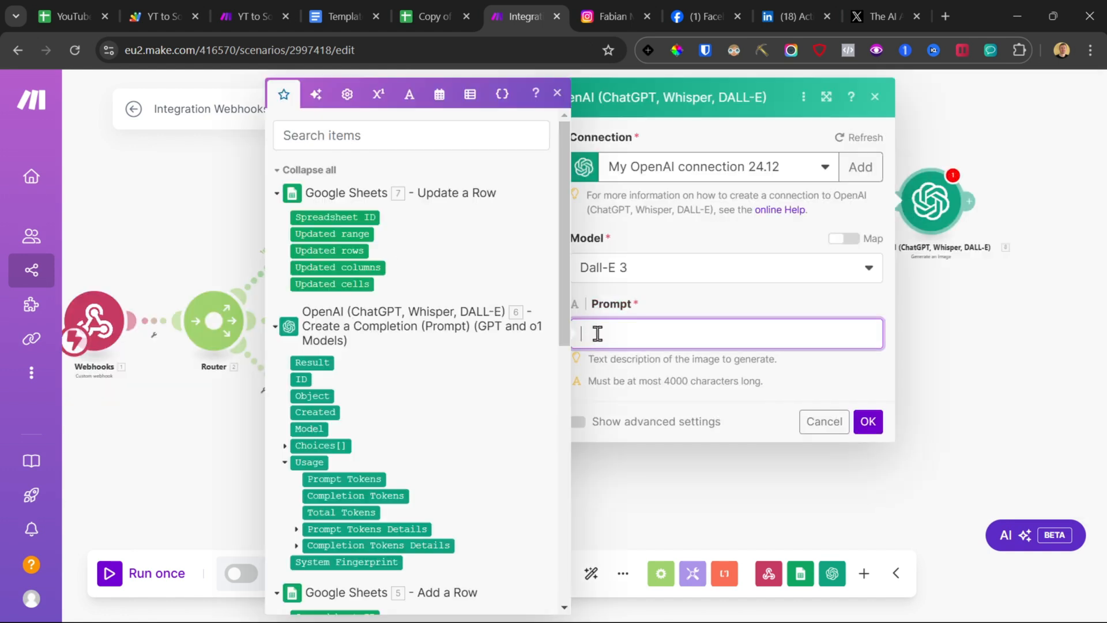
{"action": "left_click", "coordinate": [211, 174]}
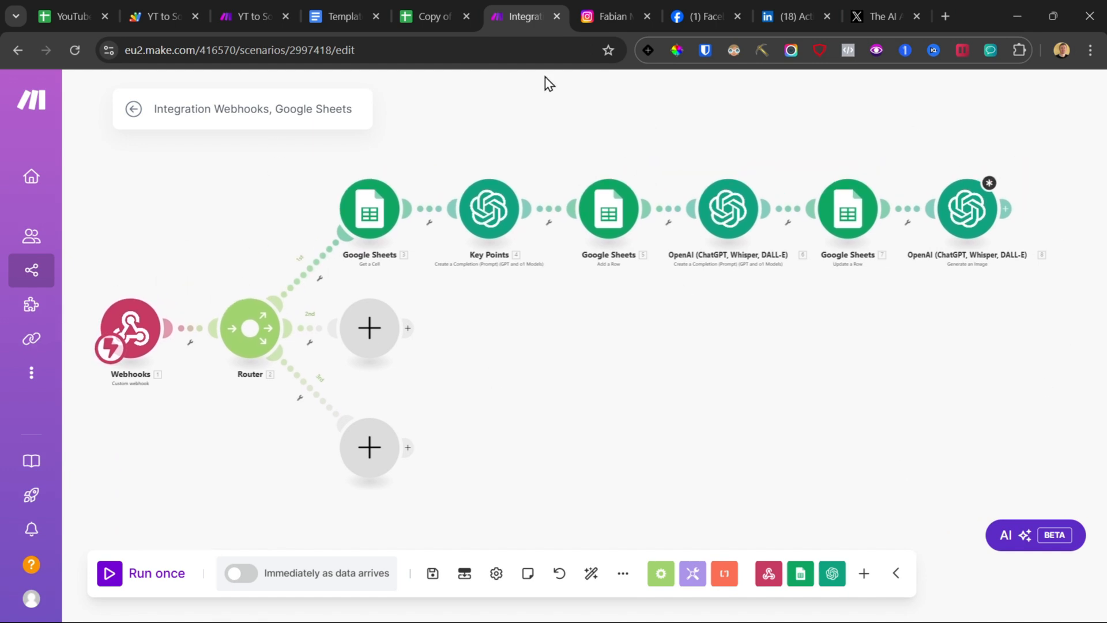
{"action": "left_click", "coordinate": [967, 209]}
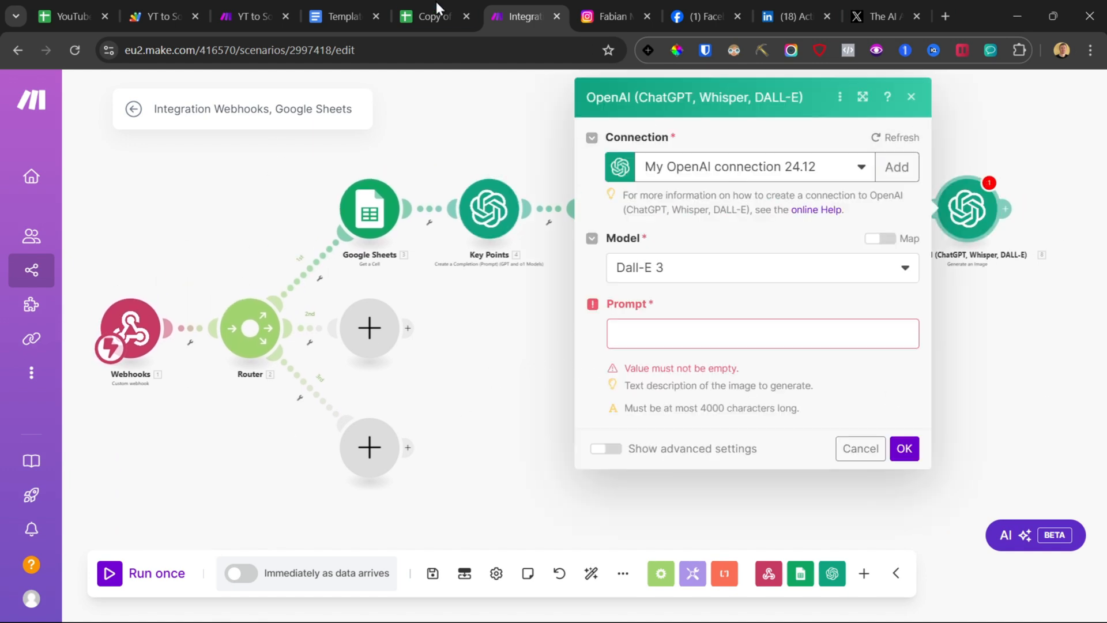
{"action": "left_click", "coordinate": [345, 17]}
{"action": "scroll", "coordinate": [279, 361], "scroll_direction": "down", "scroll_amount": 15}
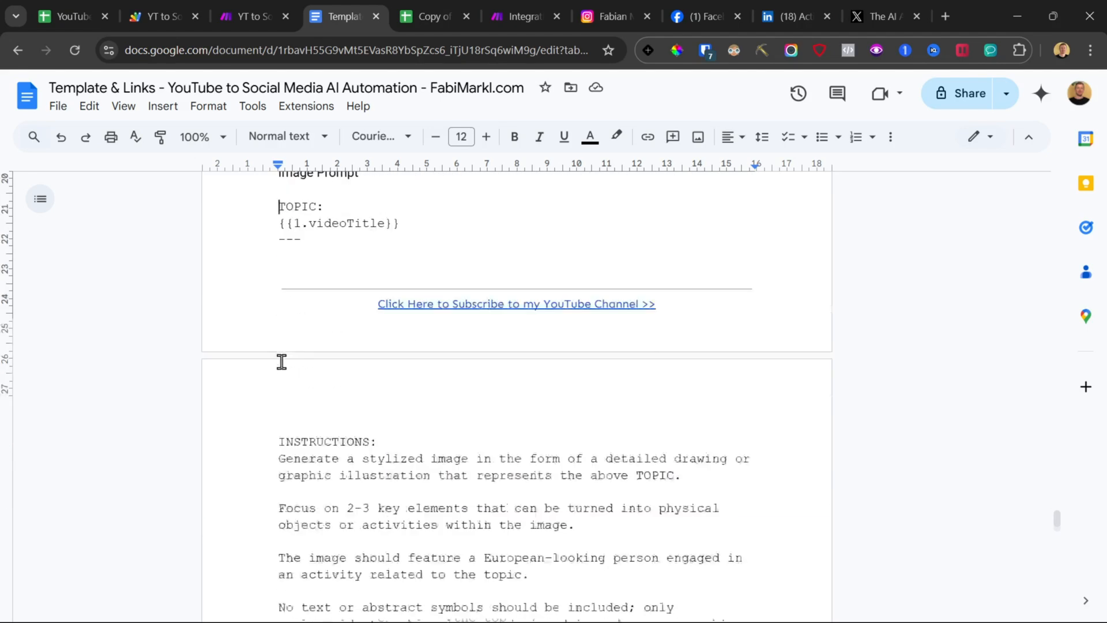
{"action": "left_click", "coordinate": [467, 283], "text": "shift"}
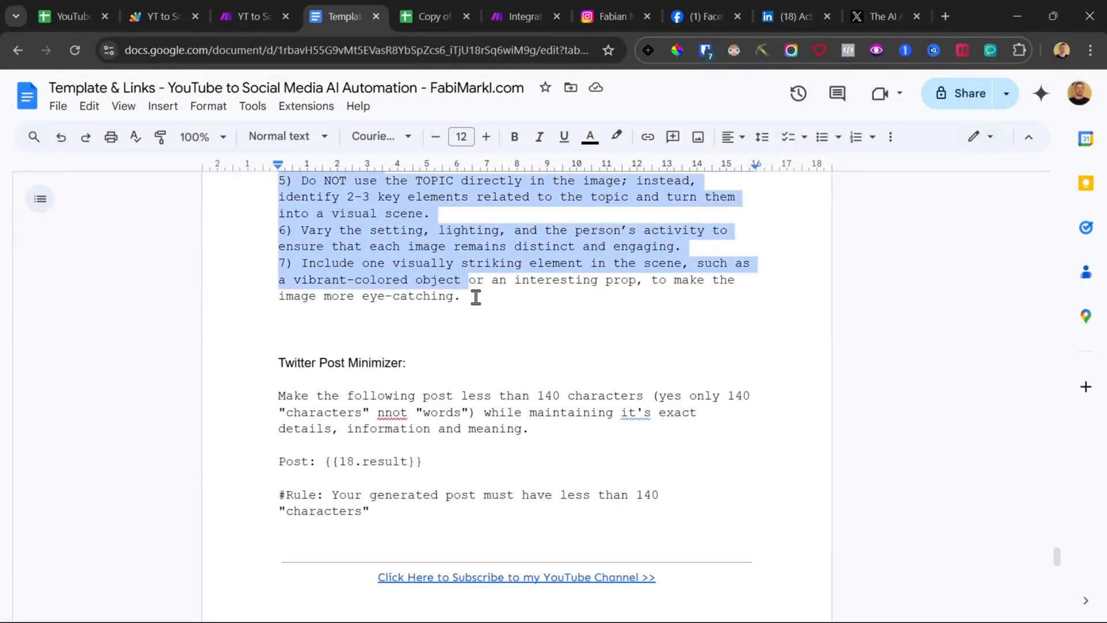
{"action": "left_click", "coordinate": [479, 297], "text": "shift"}
{"action": "left_click", "coordinate": [517, 2]}
{"action": "left_click", "coordinate": [710, 324]}
{"action": "key", "text": "ctrl+v"}
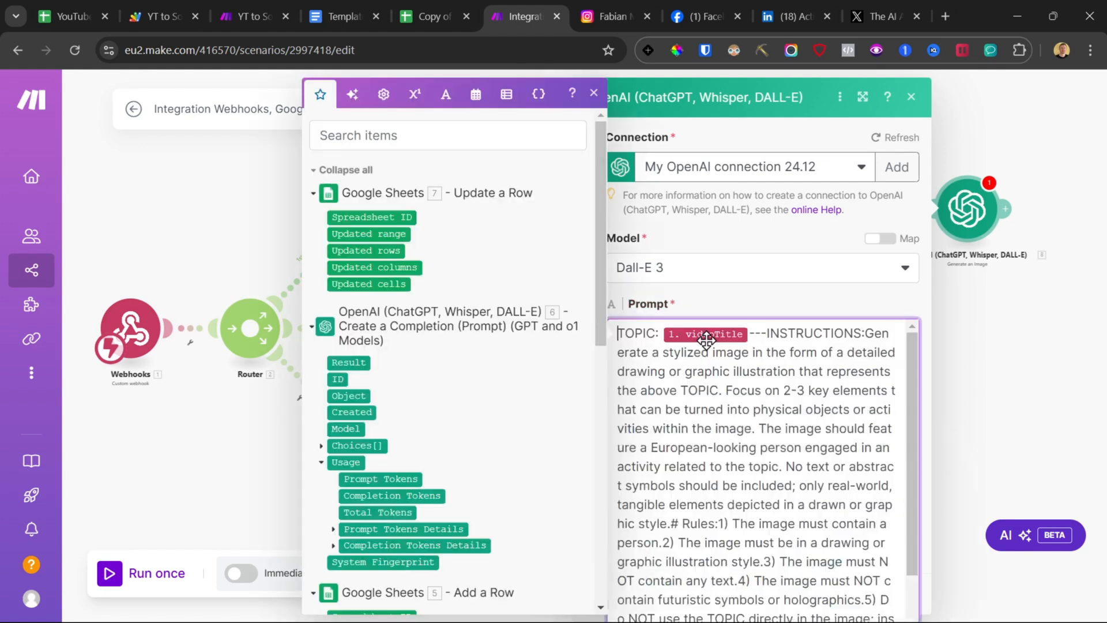
Step: Insert line breaks around the ---INSTRUCTIONS: heading in the prompt
{"action": "left_click", "coordinate": [750, 334]}
{"action": "key", "text": "Return"}
{"action": "key", "text": "Return"}
{"action": "left_click", "coordinate": [732, 372]}
{"action": "key", "text": "Return"}
{"action": "key", "text": "Return"}
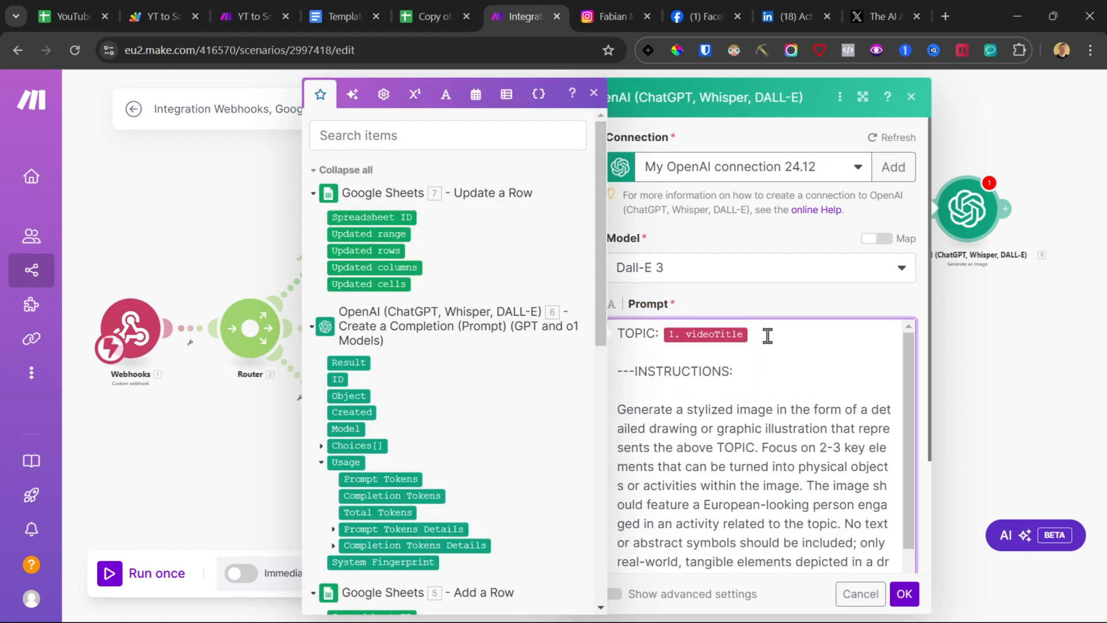
Step: Replace the pasted topic placeholder with the webhook's videoTitle
{"action": "key", "text": "BackSpace"}
{"action": "scroll", "coordinate": [502, 362], "scroll_direction": "down", "scroll_amount": 10}
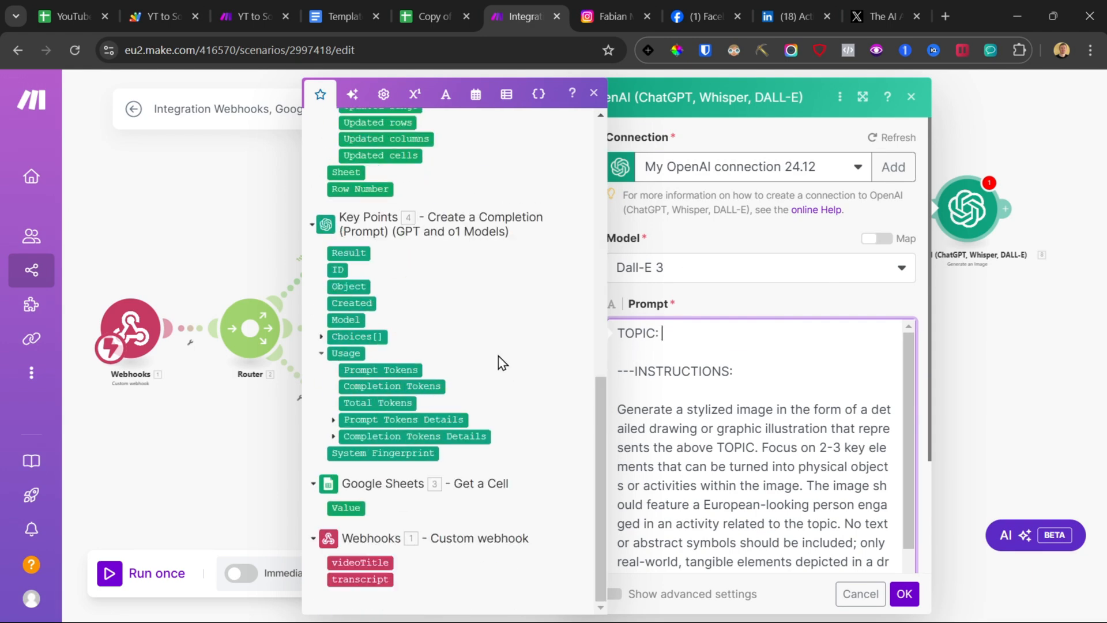
{"action": "left_click", "coordinate": [360, 562]}
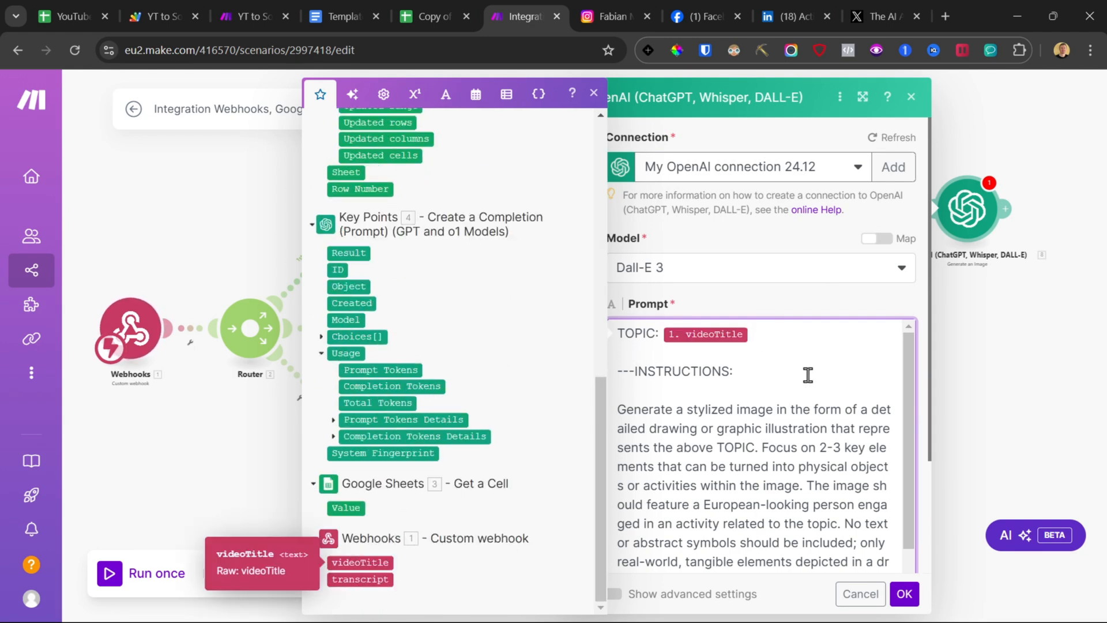
Step: Insert a blank line before the Rules section of the image prompt
{"action": "scroll", "coordinate": [771, 374], "scroll_direction": "down", "scroll_amount": 3}
{"action": "scroll", "coordinate": [788, 417], "scroll_direction": "up", "scroll_amount": 3}
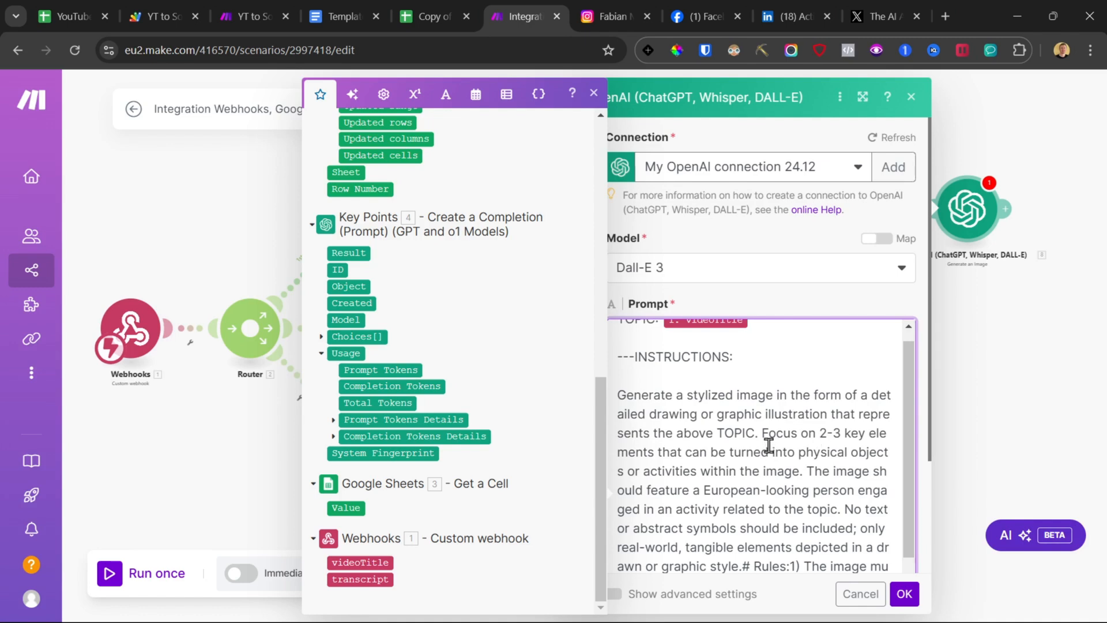
{"action": "scroll", "coordinate": [769, 445], "scroll_direction": "down", "scroll_amount": 3}
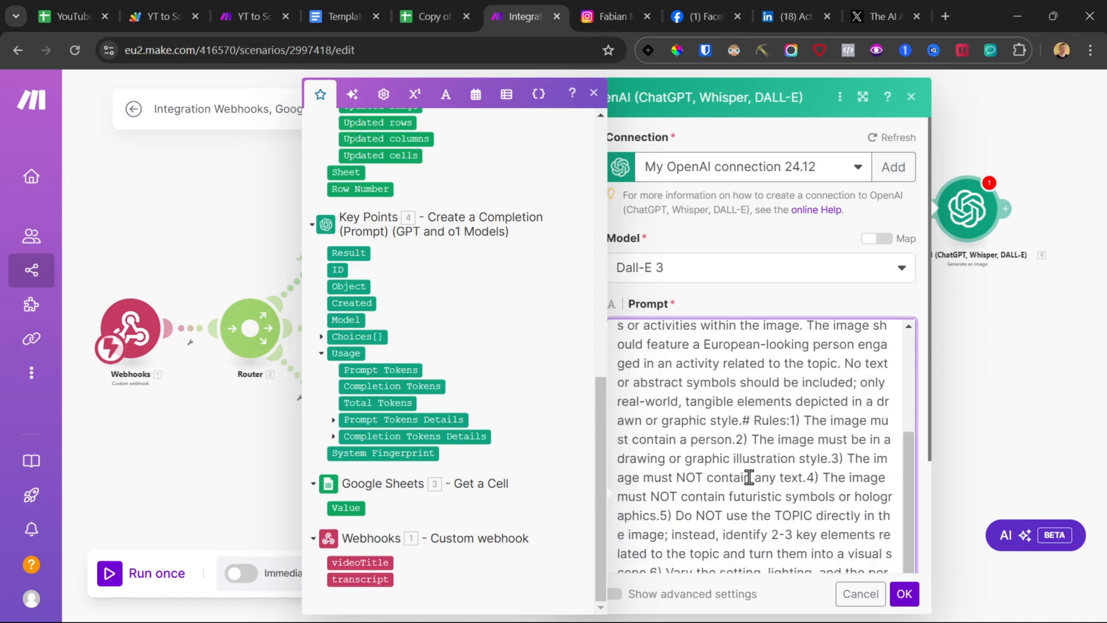
{"action": "left_click", "coordinate": [746, 406]}
{"action": "key", "text": "Return"}
{"action": "key", "text": "Return"}
{"action": "scroll", "coordinate": [729, 488], "scroll_direction": "up", "scroll_amount": 3}
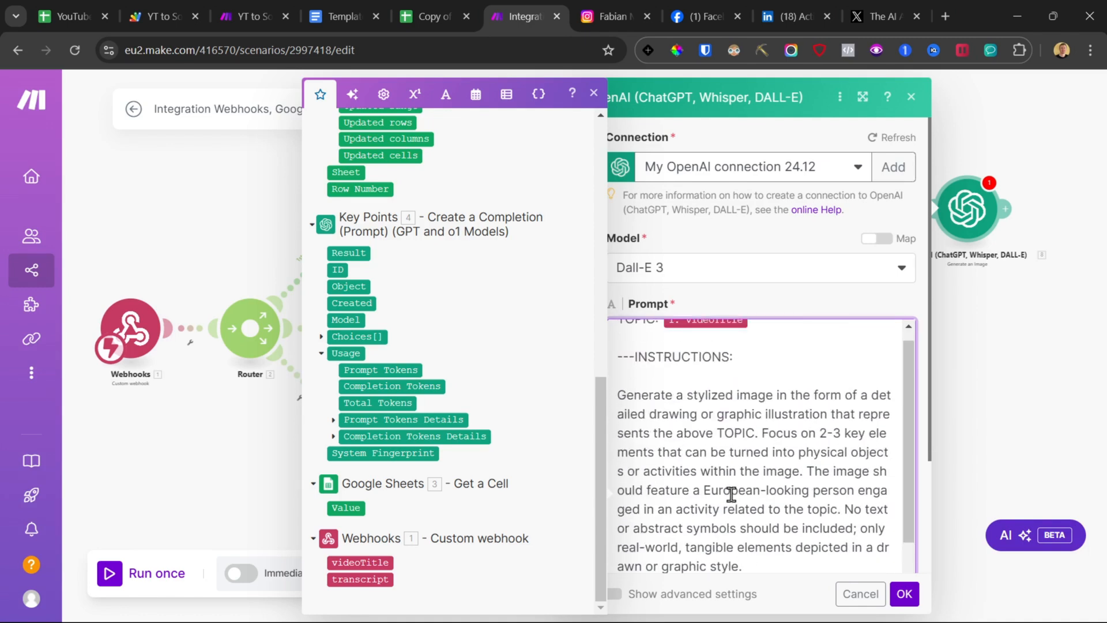
Step: Review the prompt instructions and the example images in the Post Generated sheet
{"action": "left_click_drag", "start_coordinate": [622, 395], "coordinate": [780, 563]}
{"action": "scroll", "coordinate": [710, 431], "scroll_direction": "up", "scroll_amount": 1}
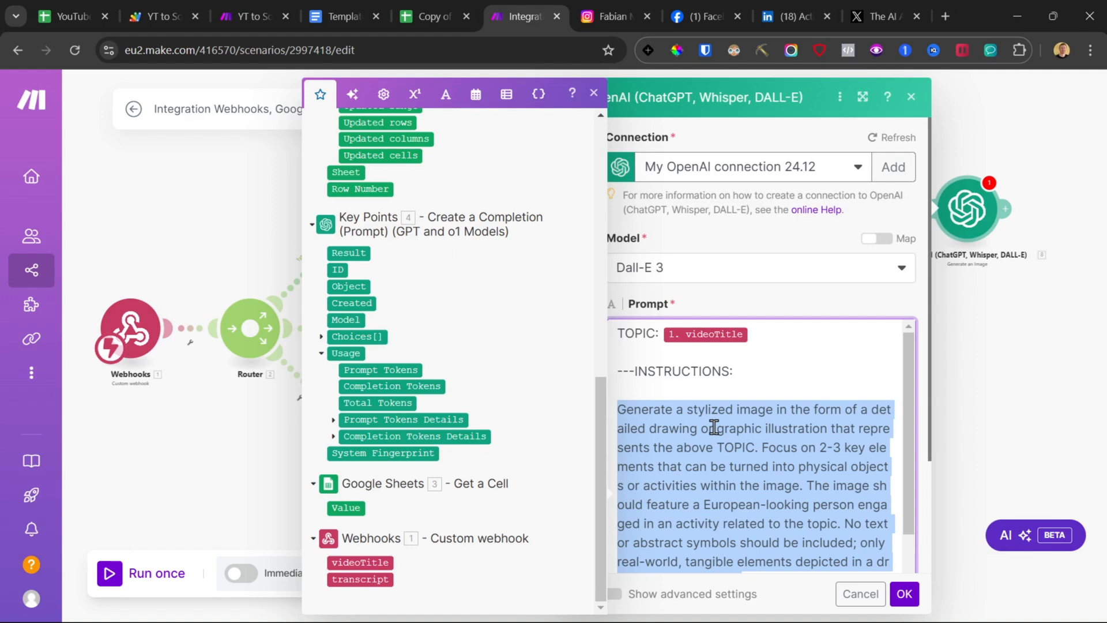
{"action": "left_click", "coordinate": [66, 17]}
{"action": "scroll", "coordinate": [681, 388], "scroll_direction": "up", "scroll_amount": 5}
{"action": "left_click", "coordinate": [850, 297]}
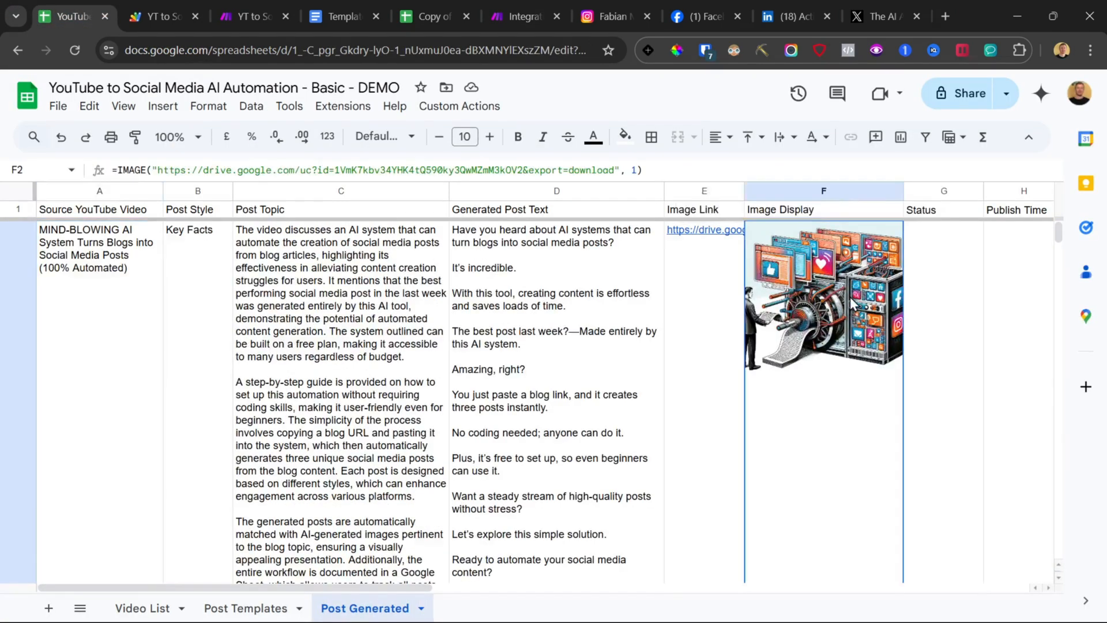
{"action": "scroll", "coordinate": [762, 346], "scroll_direction": "down", "scroll_amount": 10}
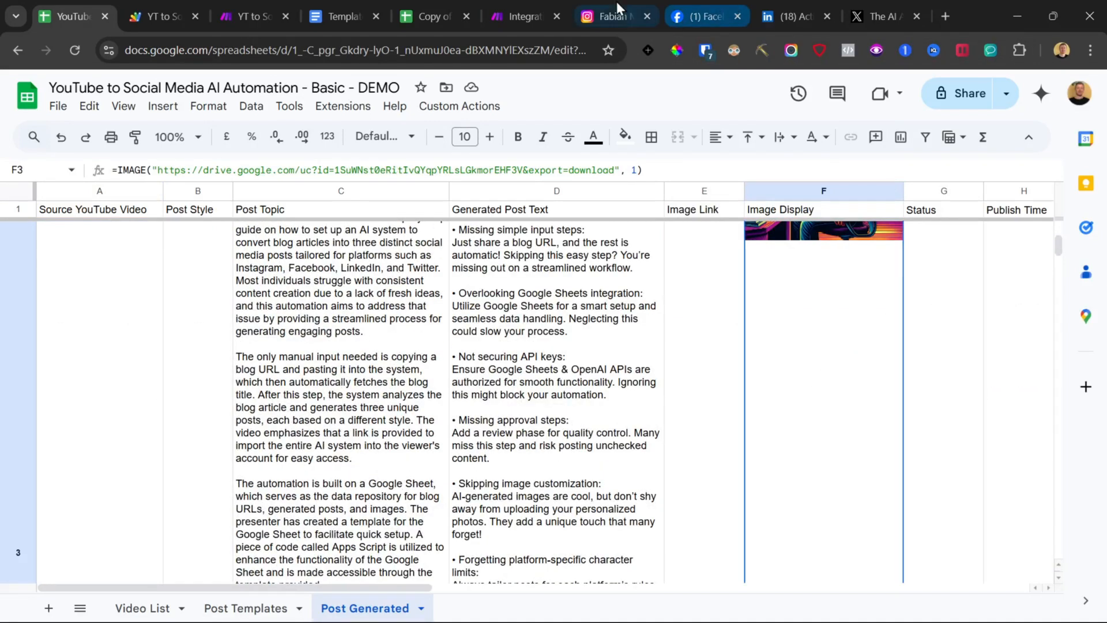
{"action": "left_click", "coordinate": [519, 16]}
{"action": "left_click", "coordinate": [801, 442]}
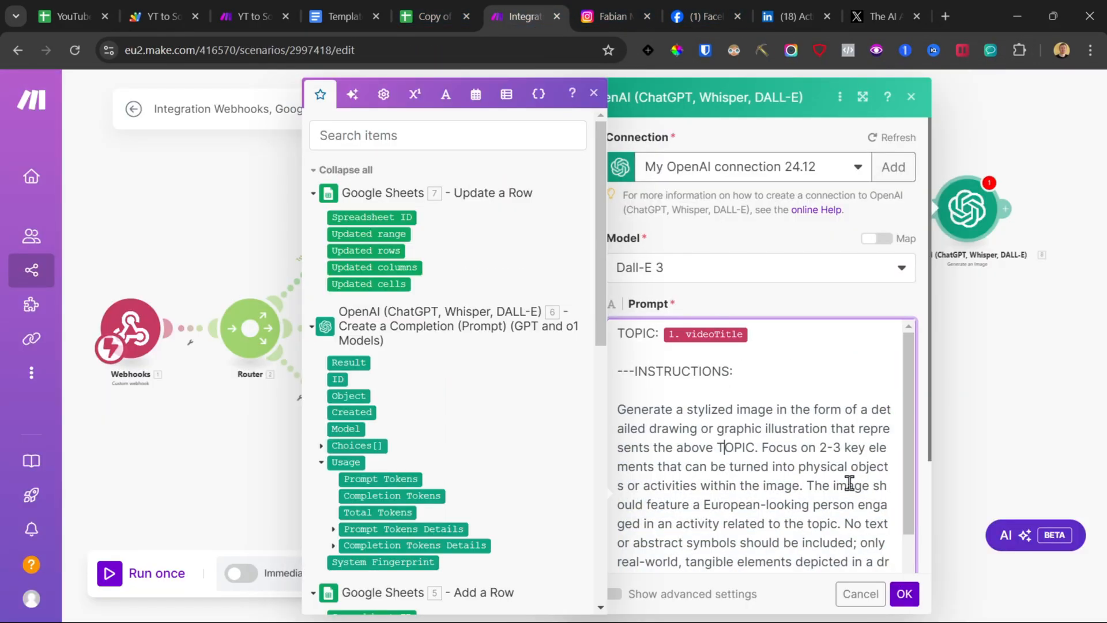
Step: Add a Google Sheets Update a Row module after the image generation module
{"action": "left_click", "coordinate": [904, 594]}
{"action": "scroll", "coordinate": [789, 400], "scroll_direction": "right", "scroll_amount": 5}
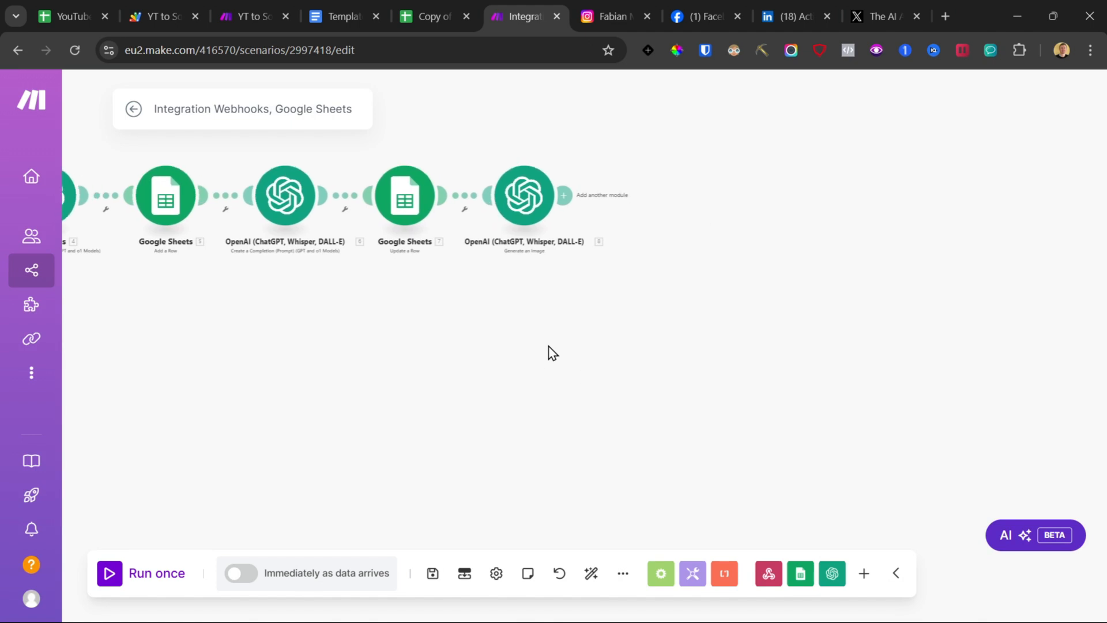
{"action": "left_click", "coordinate": [561, 199]}
{"action": "left_click", "coordinate": [737, 190]}
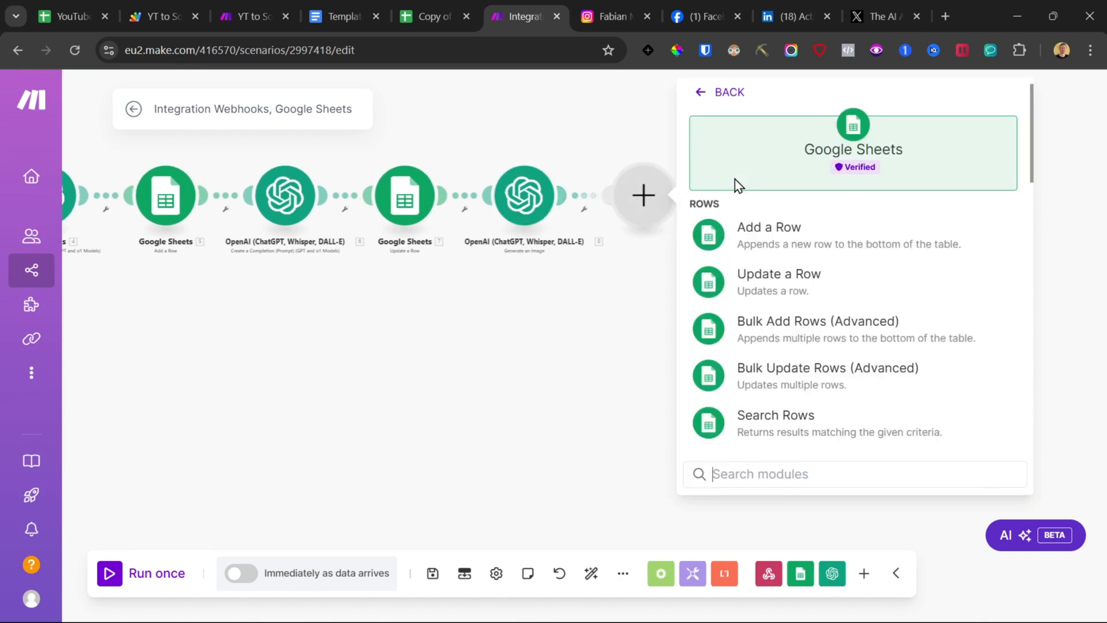
{"action": "left_click", "coordinate": [783, 285]}
{"action": "left_click", "coordinate": [411, 202]}
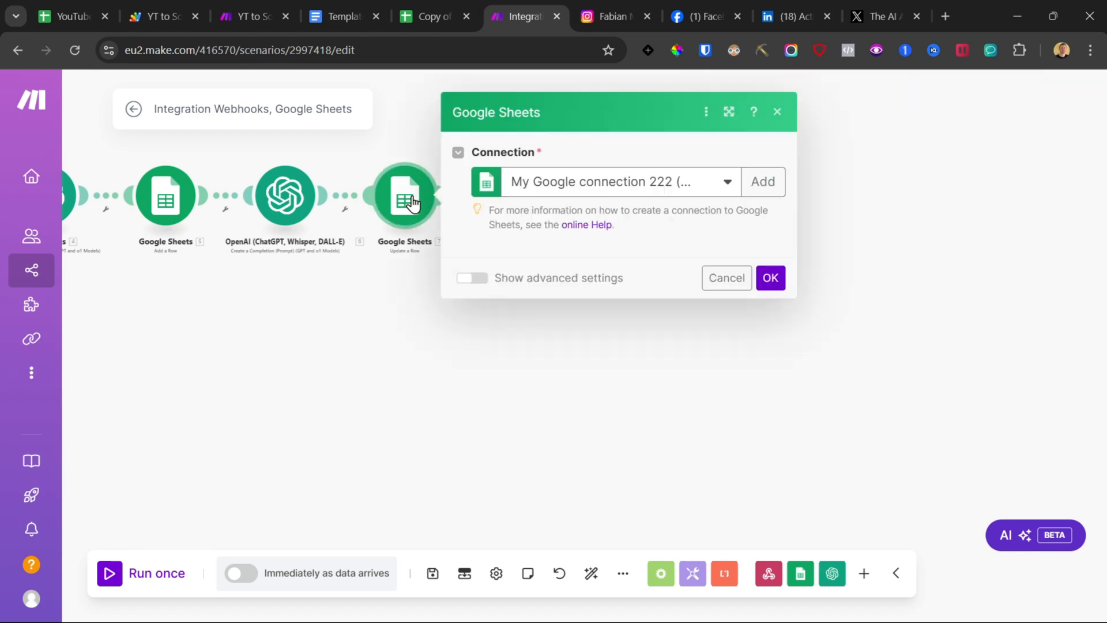
{"action": "double_click", "coordinate": [581, 342]}
{"action": "key", "text": "ctrl+c"}
{"action": "left_click", "coordinate": [337, 350]}
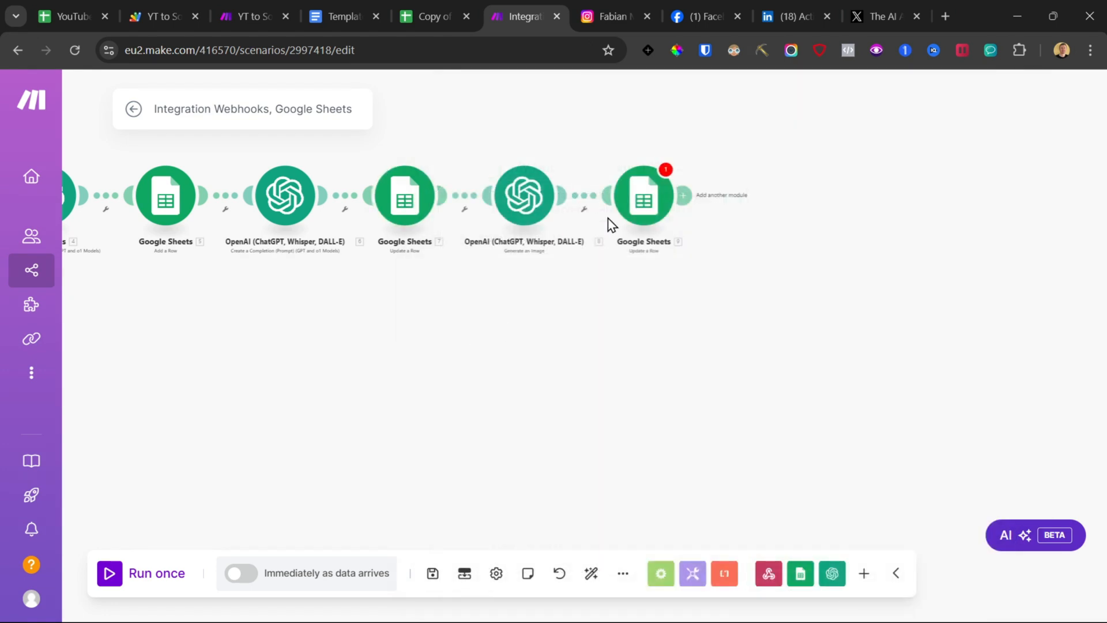
Step: Set the new module's search method to Select from all and paste the spreadsheet ID
{"action": "left_click", "coordinate": [653, 194]}
{"action": "left_click", "coordinate": [791, 271]}
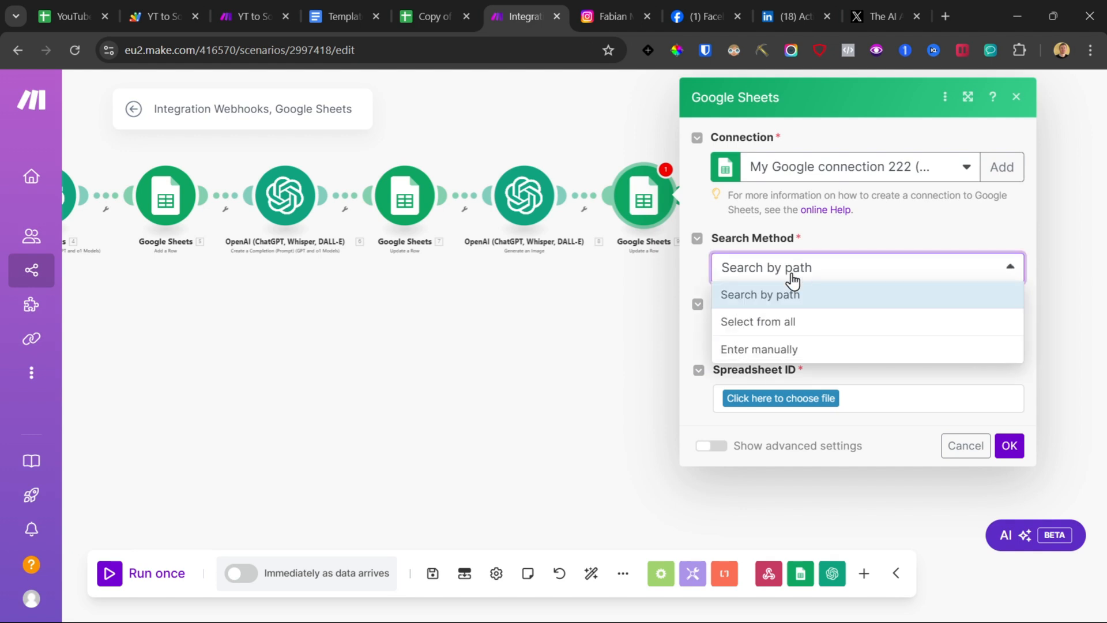
{"action": "left_click", "coordinate": [784, 319]}
{"action": "left_click", "coordinate": [785, 329]}
{"action": "key", "text": "ctrl+v"}
{"action": "left_click", "coordinate": [885, 303]}
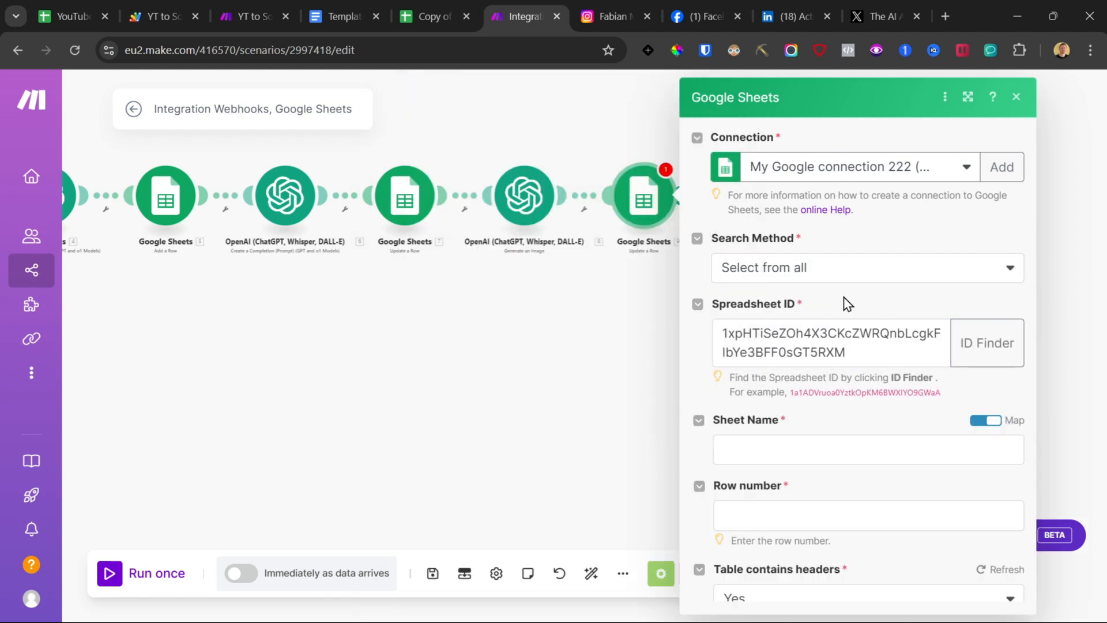
Step: Switch the sheet name to a selectable list and choose the Post Generated sheet
{"action": "scroll", "coordinate": [846, 304], "scroll_direction": "down", "scroll_amount": 2}
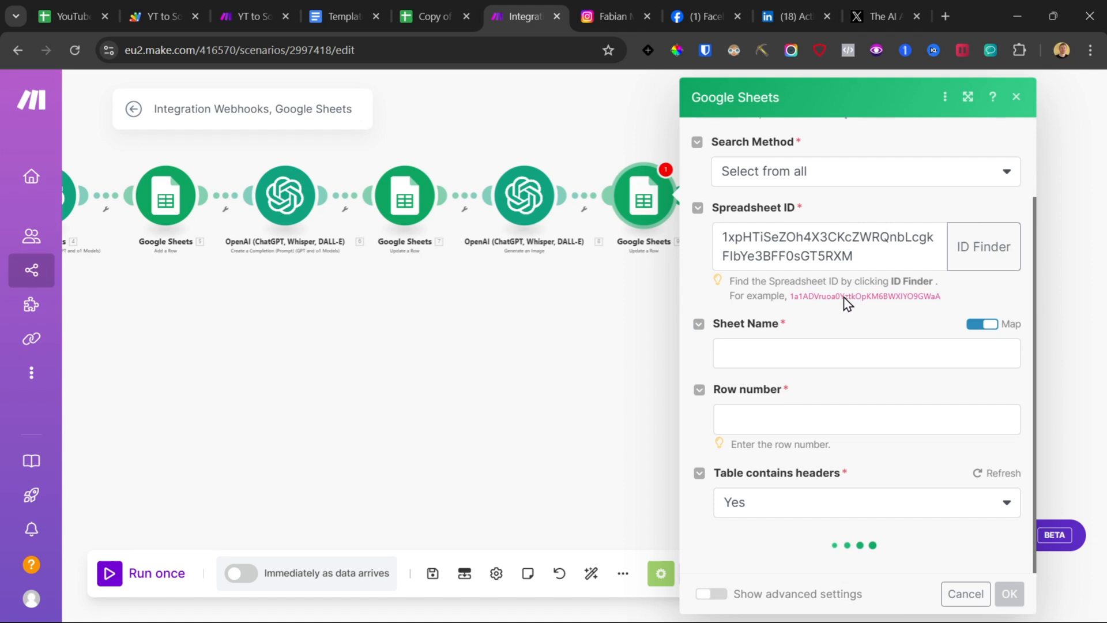
{"action": "left_click", "coordinate": [989, 325]}
{"action": "left_click", "coordinate": [788, 457]}
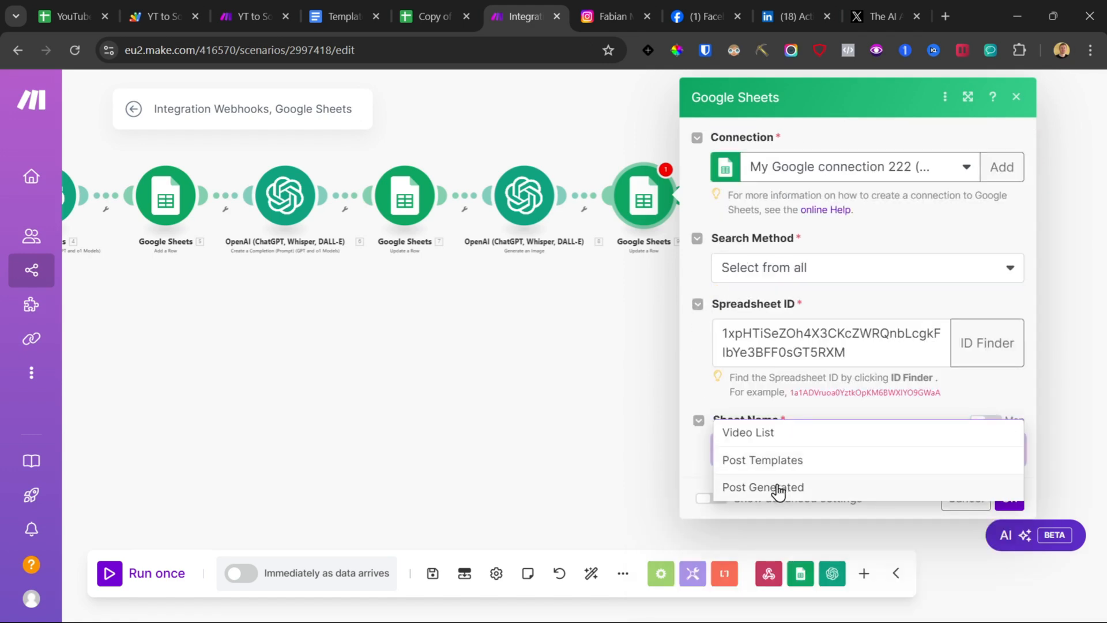
{"action": "left_click", "coordinate": [779, 487]}
Step: Map the Row number field to the Row Number output of the Add a Row module
{"action": "scroll", "coordinate": [799, 416], "scroll_direction": "down", "scroll_amount": 2}
{"action": "left_click", "coordinate": [796, 423]}
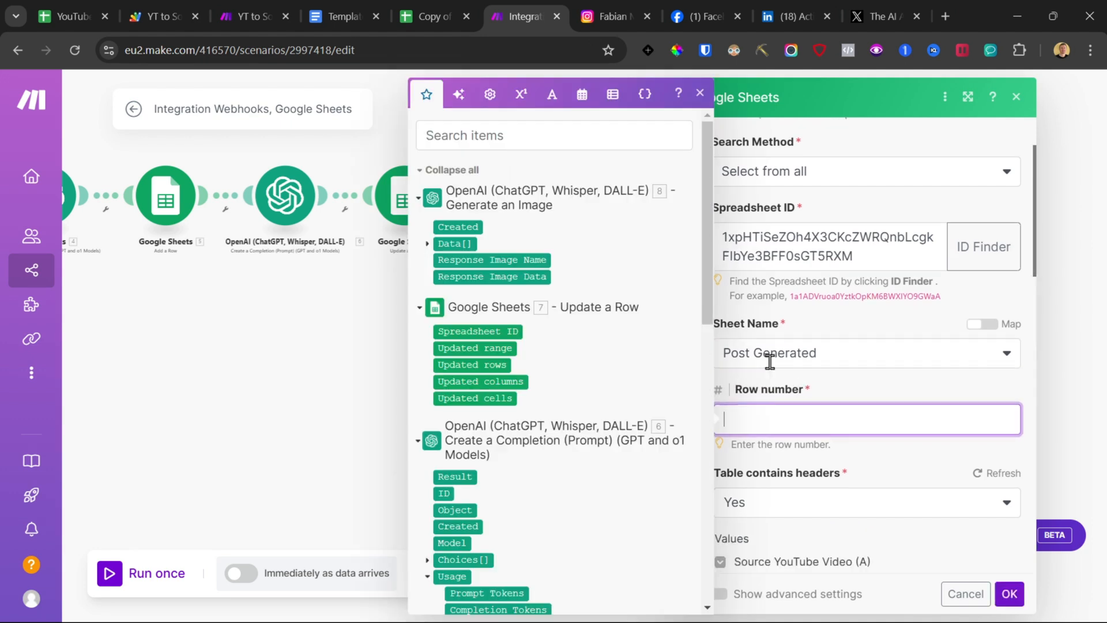
{"action": "scroll", "coordinate": [496, 335], "scroll_direction": "down", "scroll_amount": 6}
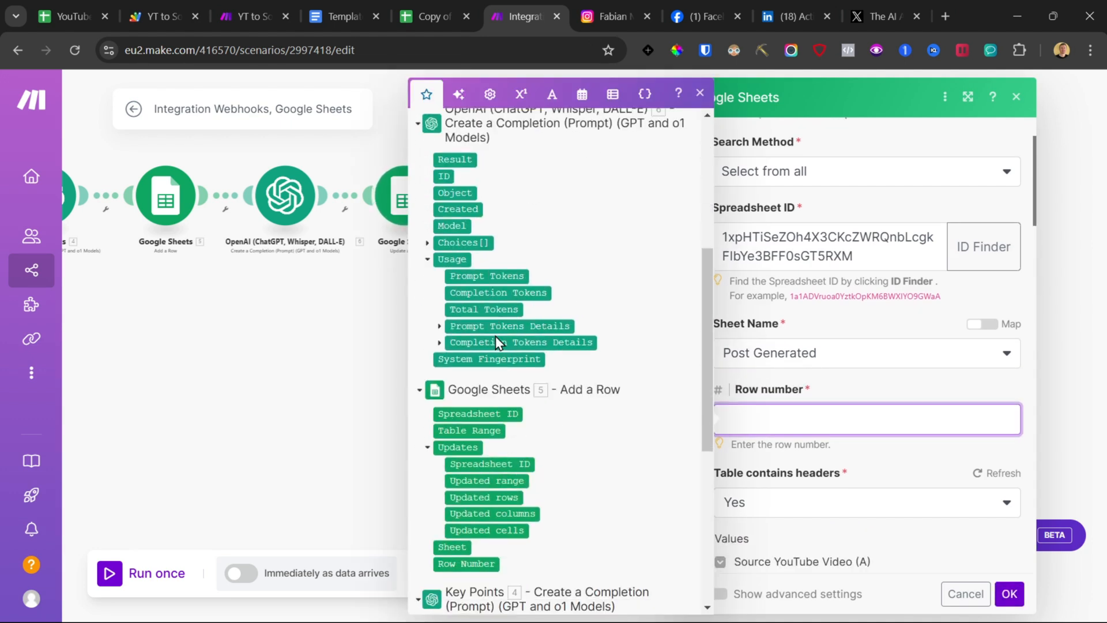
{"action": "left_click", "coordinate": [461, 563]}
{"action": "left_click", "coordinate": [877, 402]}
Step: Map Image Link to the generated image's Data[] URL and save the module
{"action": "scroll", "coordinate": [871, 398], "scroll_direction": "down", "scroll_amount": 8}
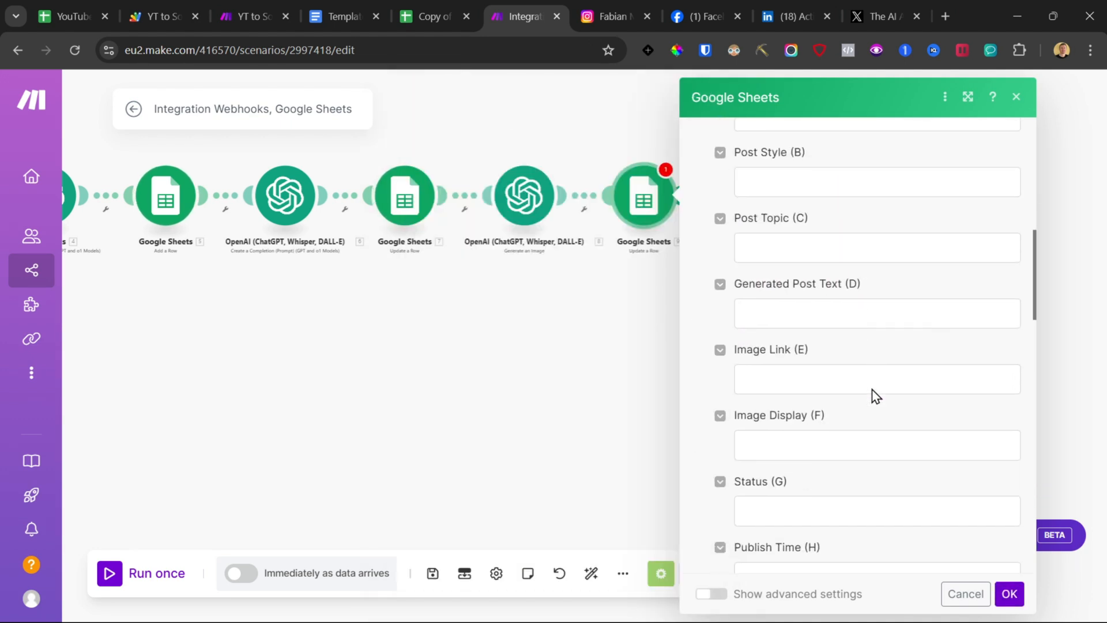
{"action": "left_click", "coordinate": [781, 383]}
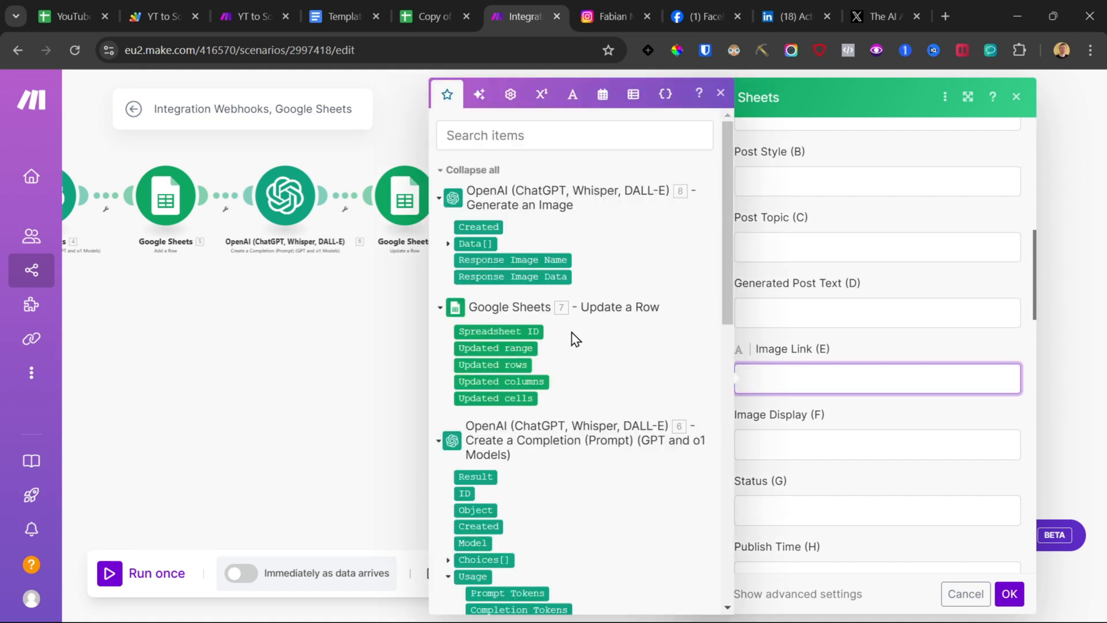
{"action": "left_click", "coordinate": [448, 245]}
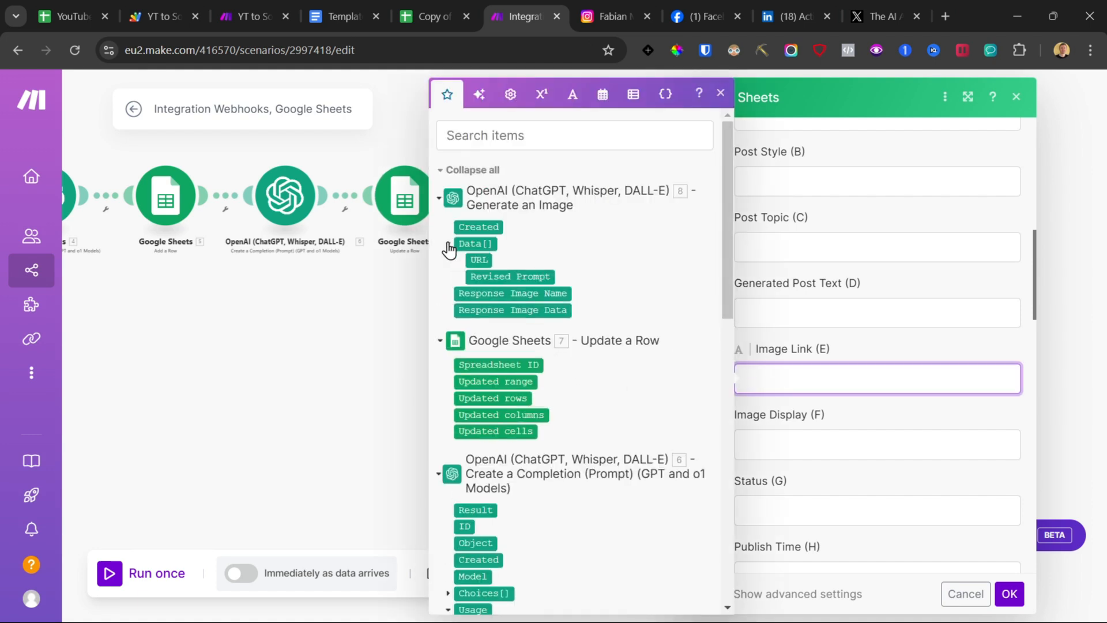
{"action": "left_click", "coordinate": [475, 261]}
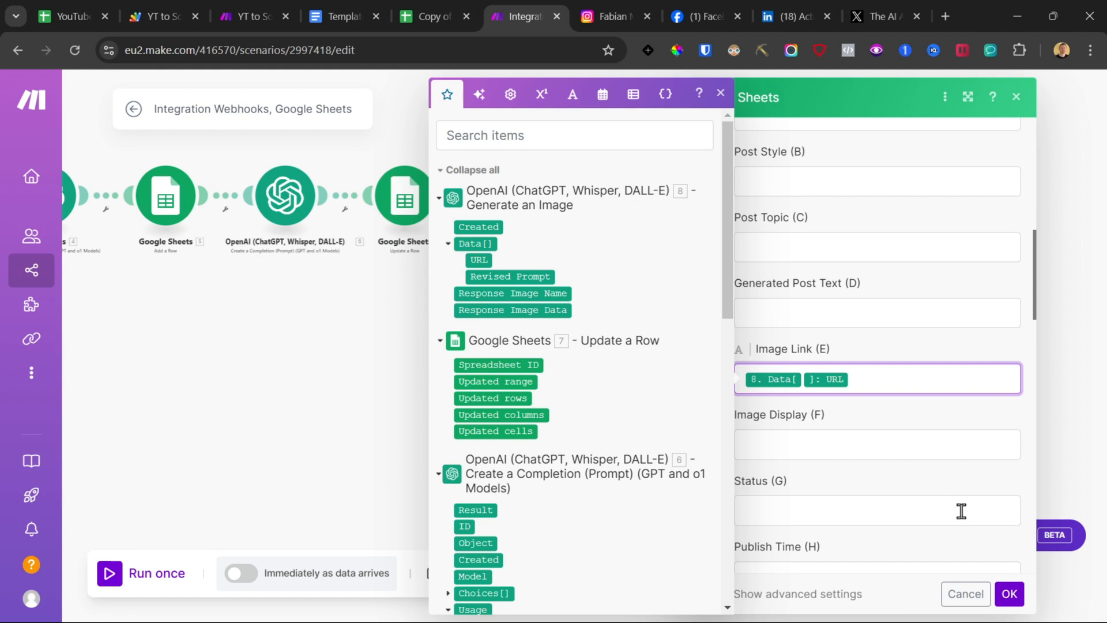
{"action": "left_click", "coordinate": [1008, 594]}
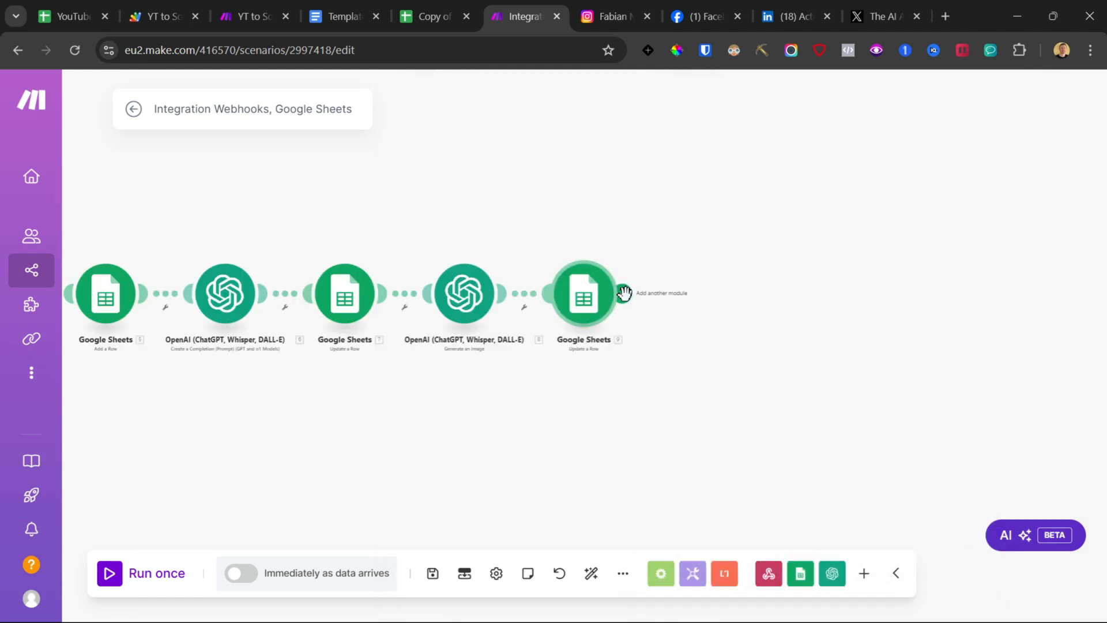
Step: Add a Flow Control Router after the last Google Sheets module
{"action": "left_click", "coordinate": [625, 295]}
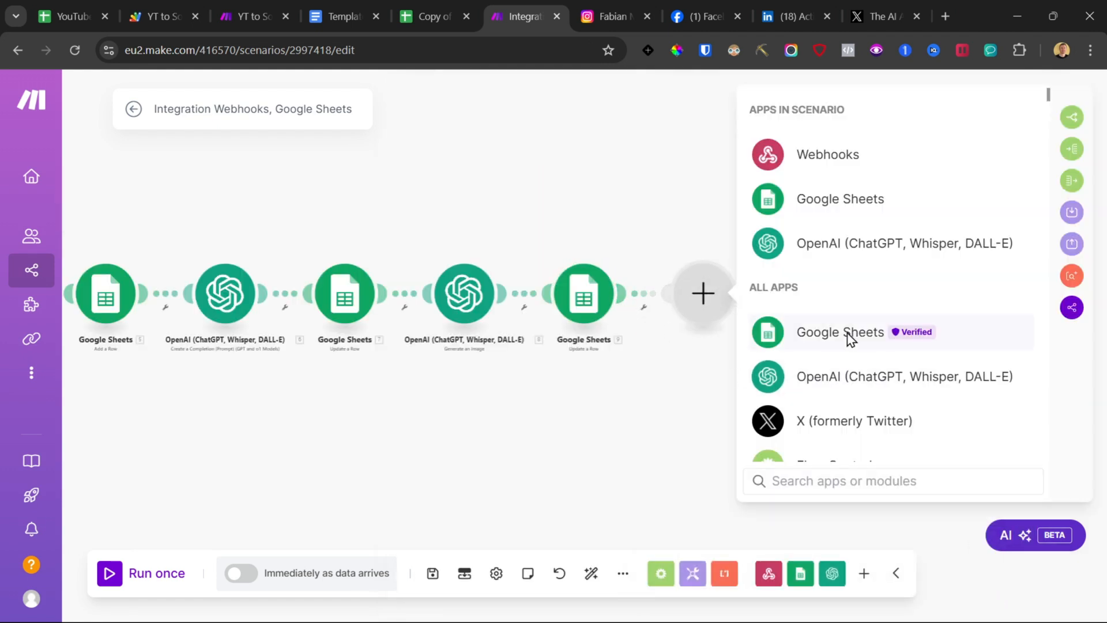
{"action": "scroll", "coordinate": [837, 335], "scroll_direction": "down", "scroll_amount": 1}
{"action": "left_click", "coordinate": [839, 385]}
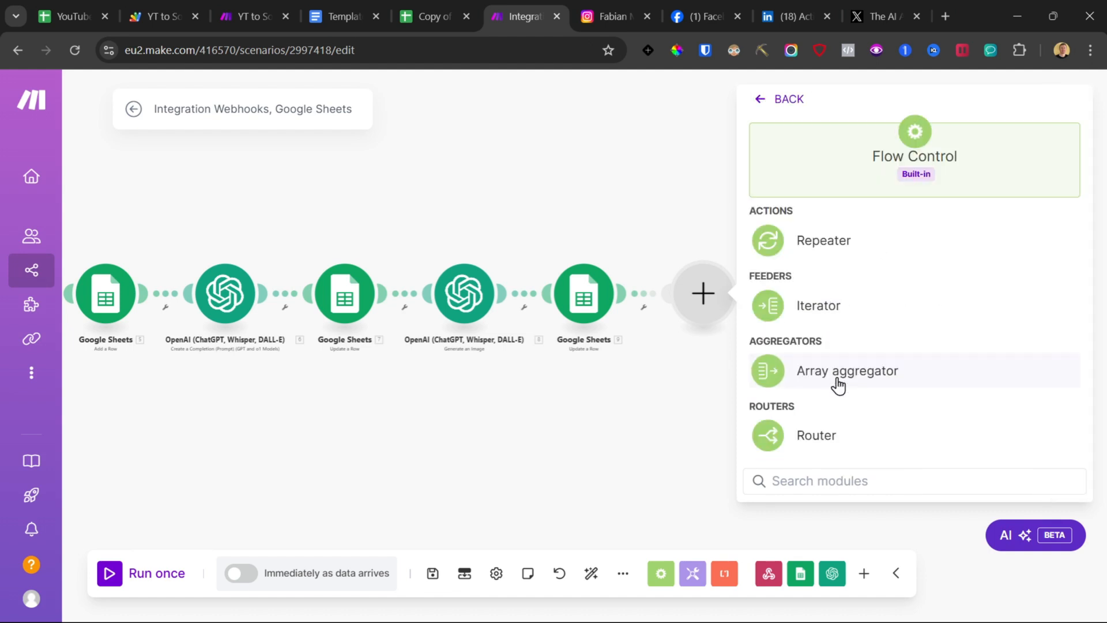
{"action": "left_click", "coordinate": [798, 439]}
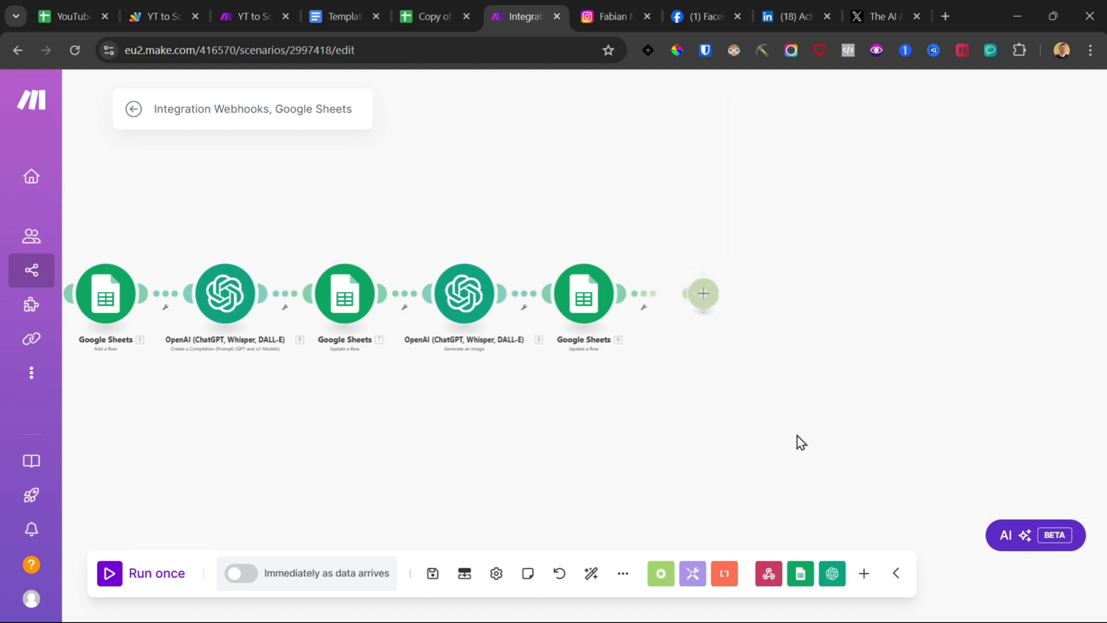
{"action": "left_click", "coordinate": [707, 296]}
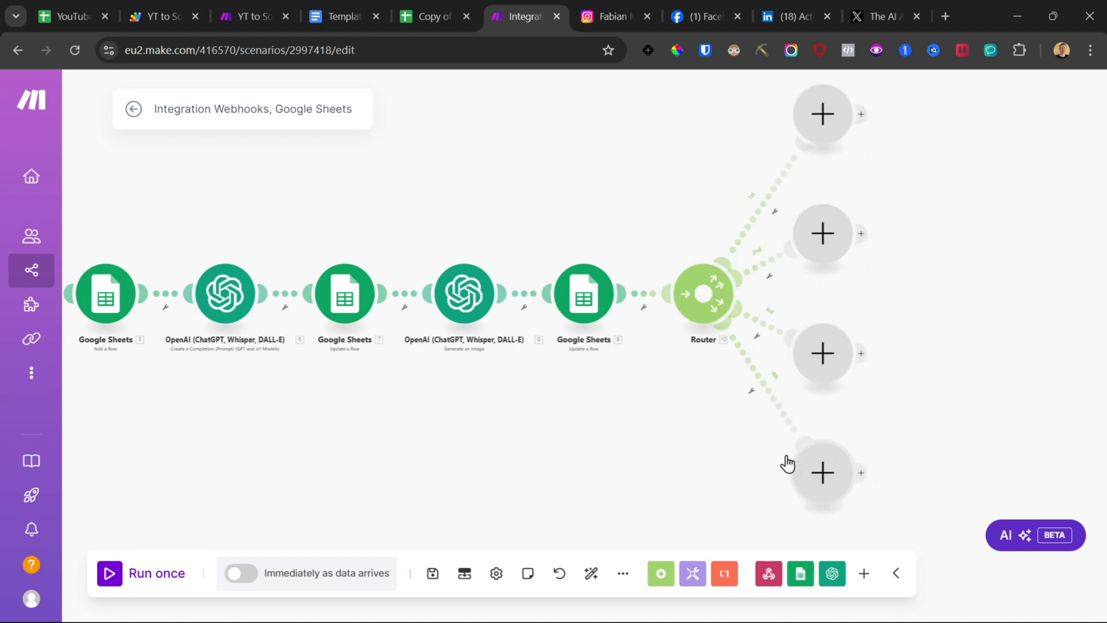
Step: Add an Instagram for Business Create a photo post module on the router's first branch
{"action": "left_click_drag", "start_coordinate": [702, 413], "coordinate": [458, 448]}
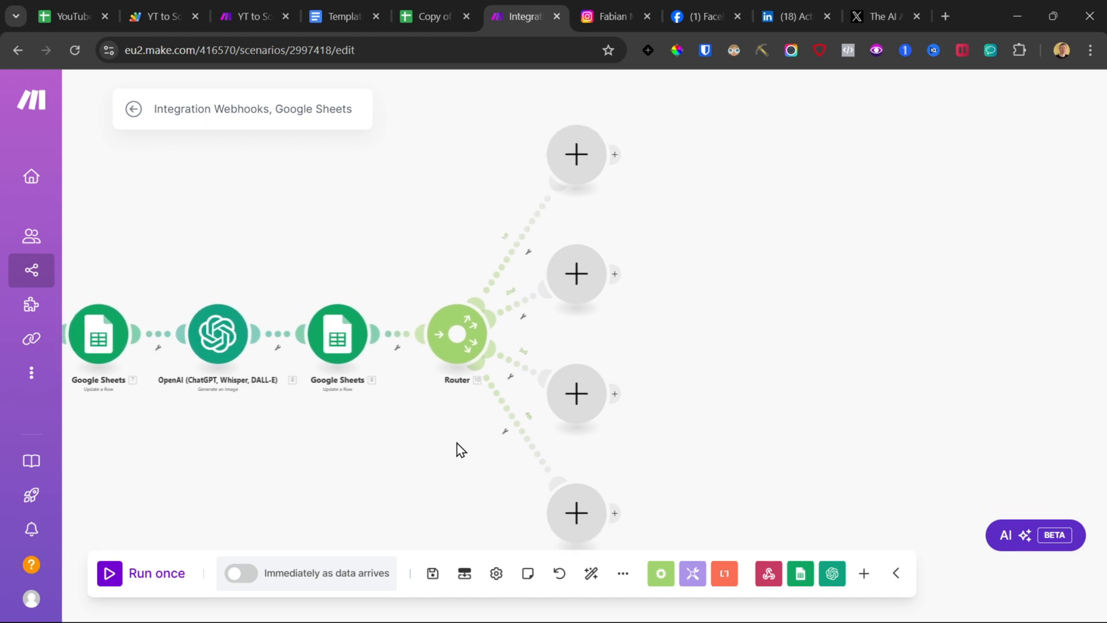
{"action": "left_click", "coordinate": [559, 141]}
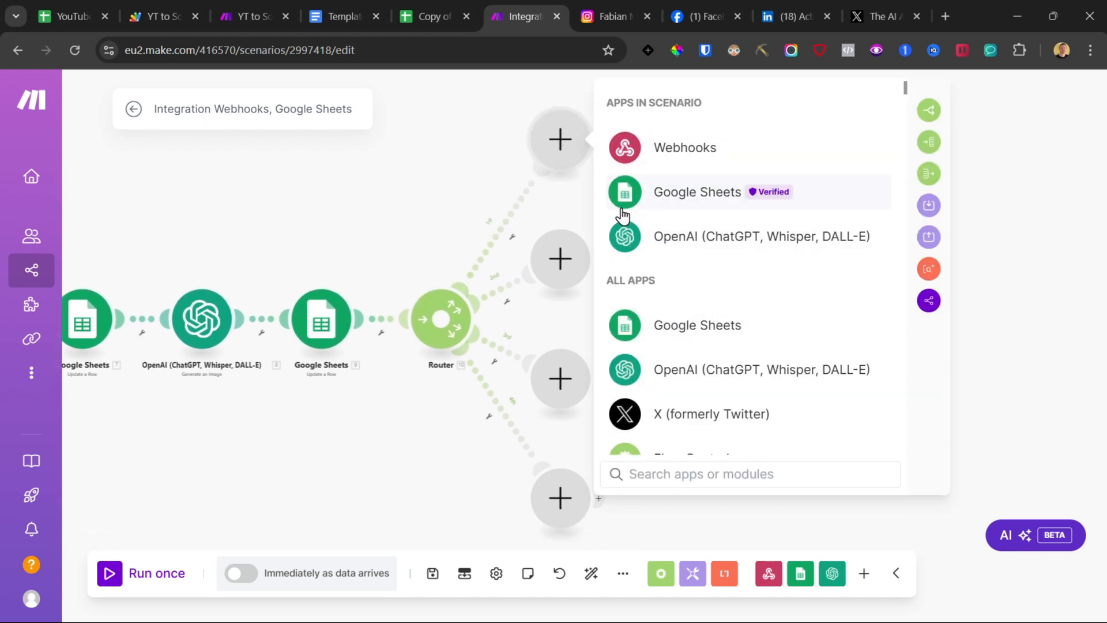
{"action": "type", "text": "insta"}
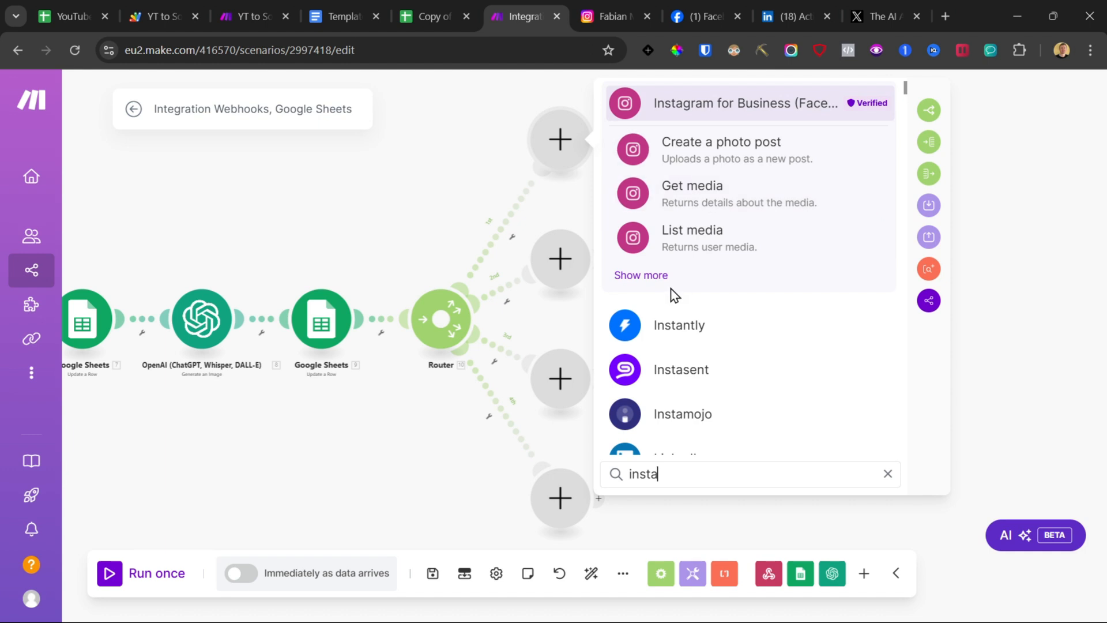
{"action": "left_click", "coordinate": [661, 276]}
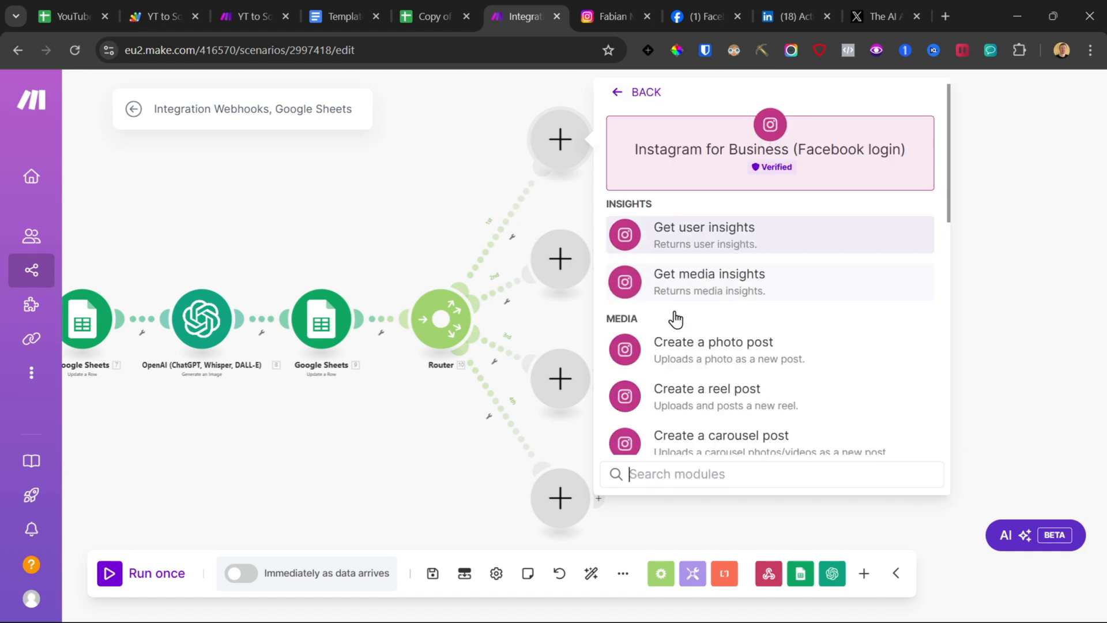
{"action": "left_click", "coordinate": [686, 353]}
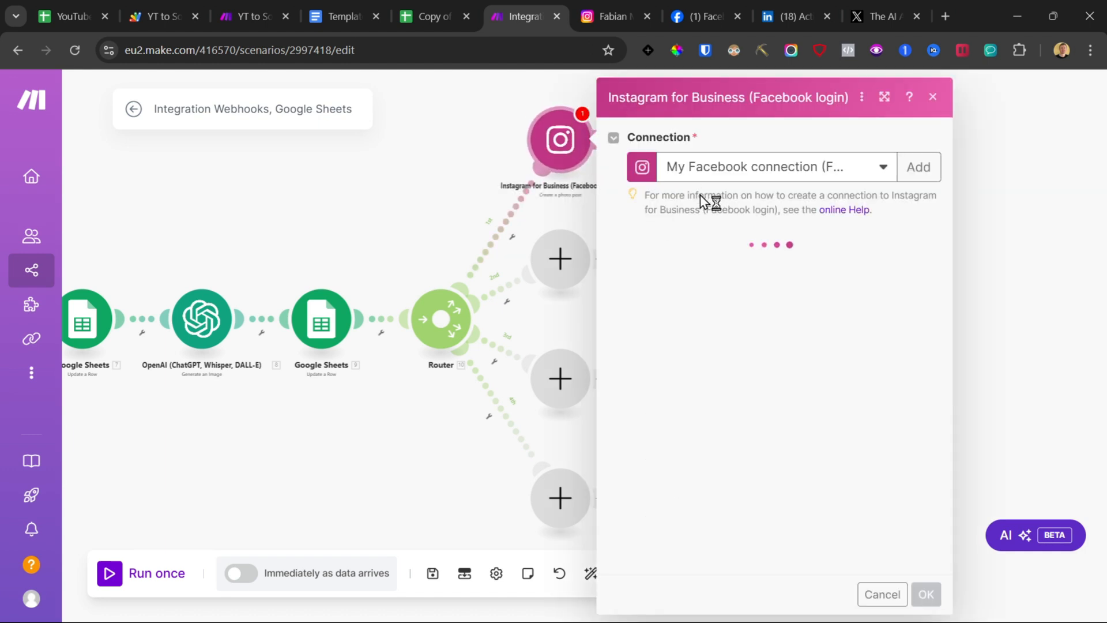
Step: Create a new Facebook connection for the Instagram module and select the Facebook page
{"action": "left_click", "coordinate": [922, 169]}
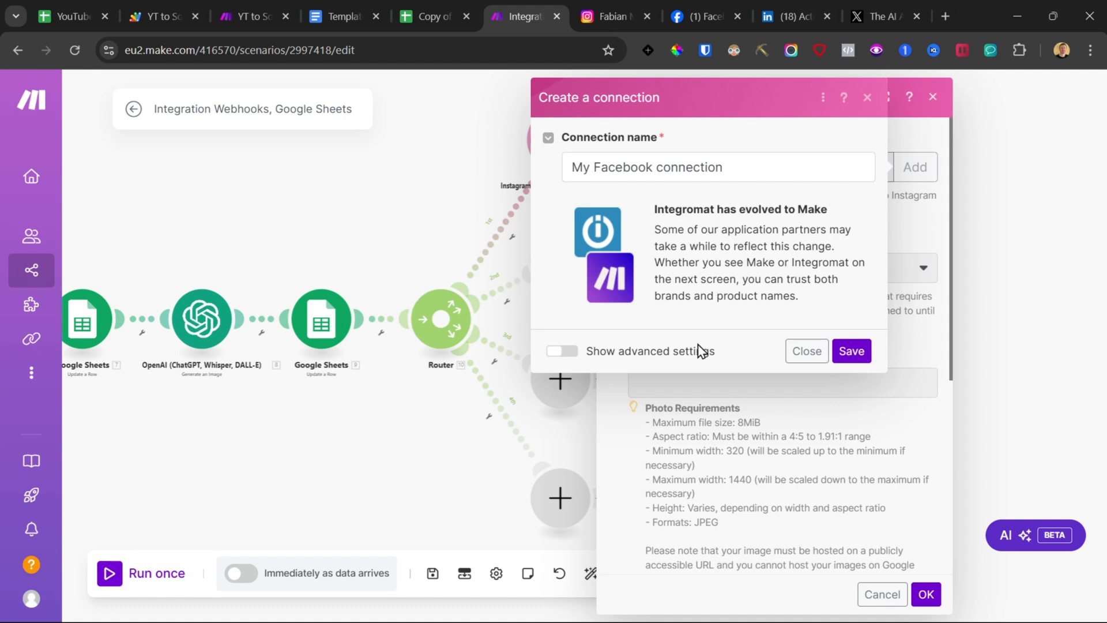
{"action": "left_click", "coordinate": [847, 353]}
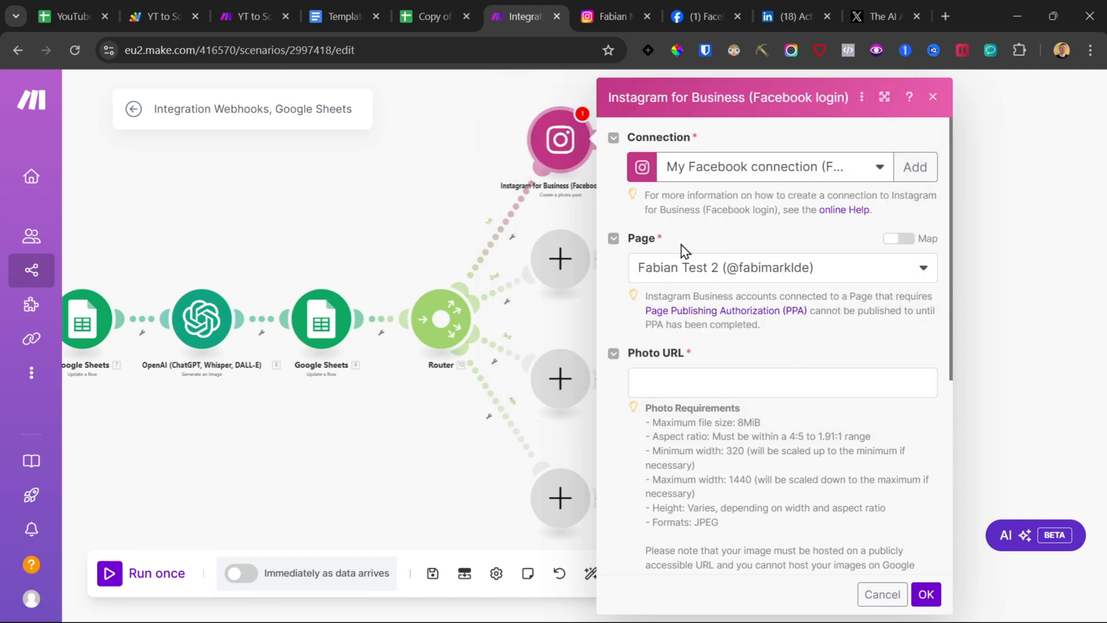
{"action": "left_click", "coordinate": [713, 277]}
{"action": "left_click", "coordinate": [709, 248]}
Step: In Facebook's page settings, check the linked Instagram account, view its Instagram profile, and return to the scenario
{"action": "left_click", "coordinate": [703, 4]}
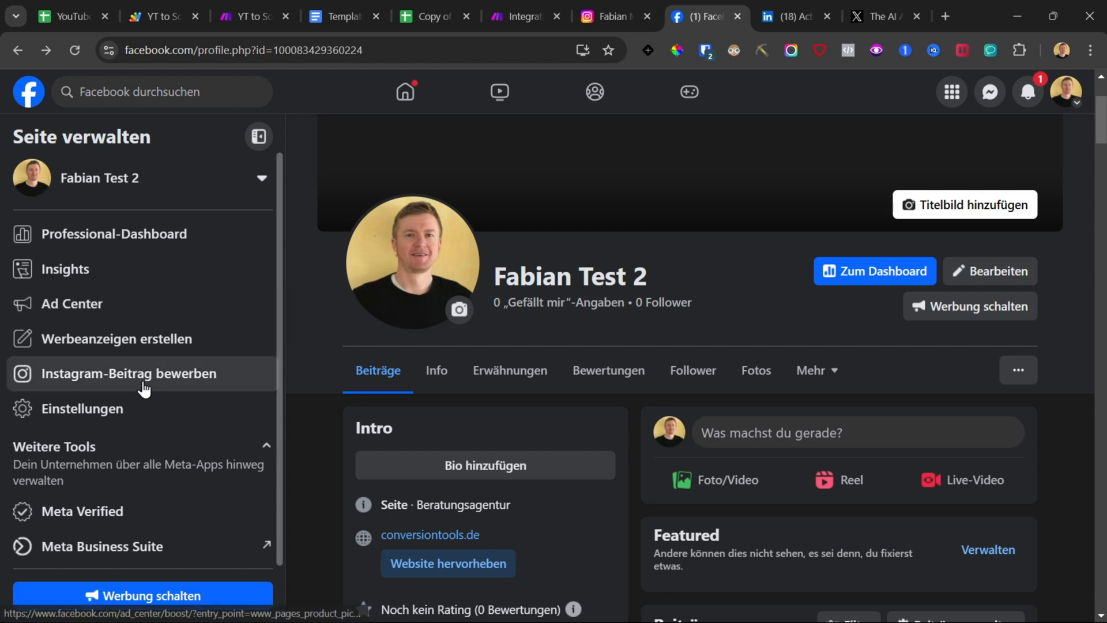
{"action": "left_click", "coordinate": [24, 176]}
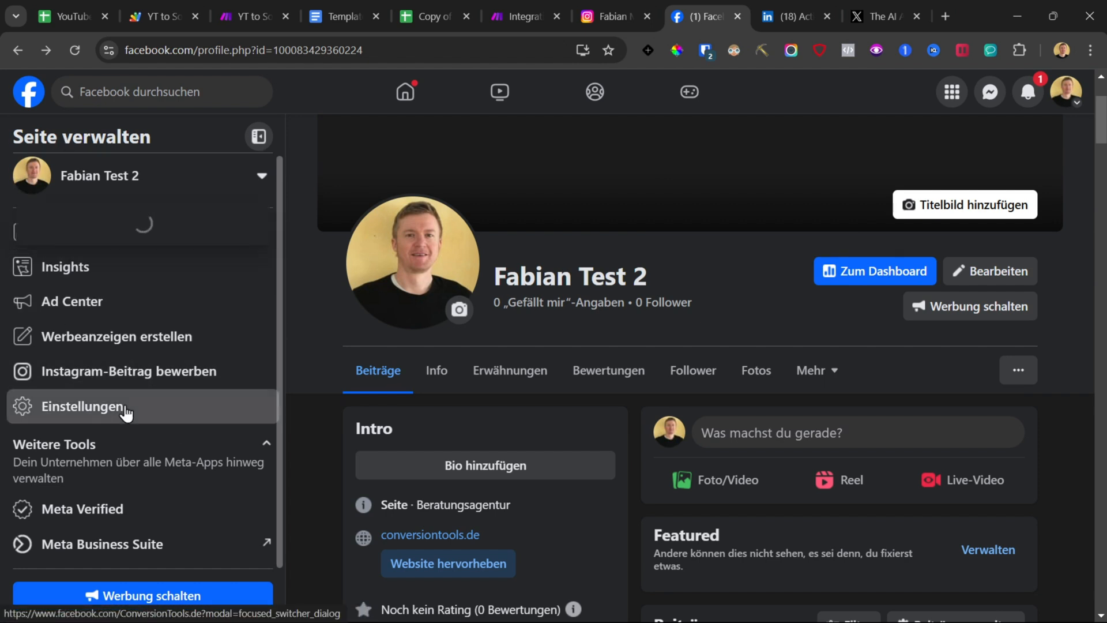
{"action": "left_click", "coordinate": [110, 144]}
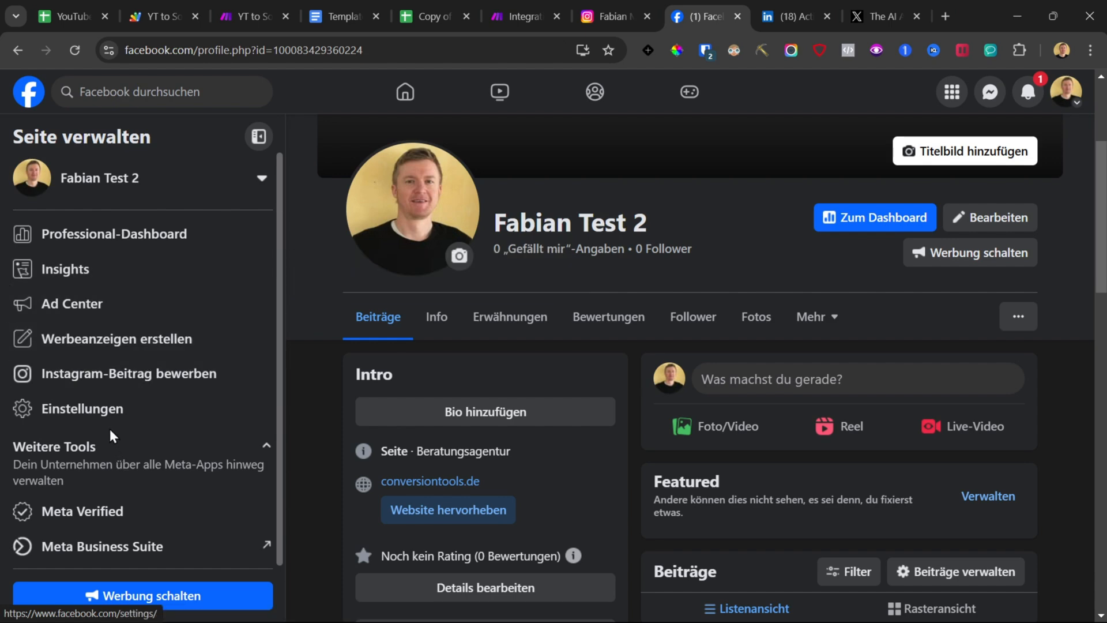
{"action": "left_click", "coordinate": [102, 418]}
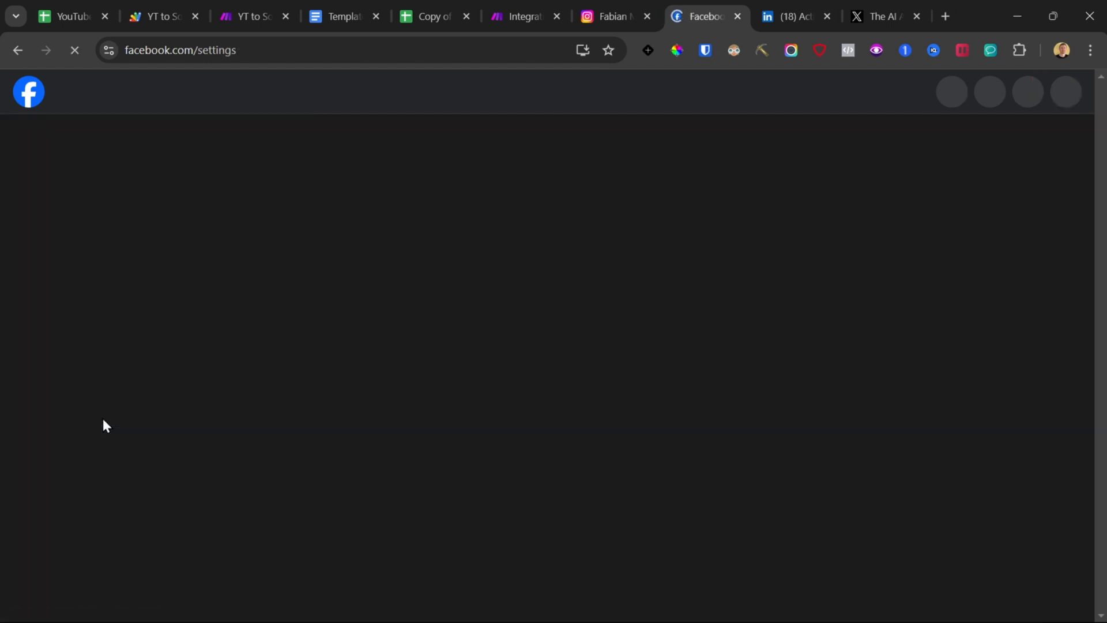
{"action": "scroll", "coordinate": [103, 426], "scroll_direction": "down", "scroll_amount": 10}
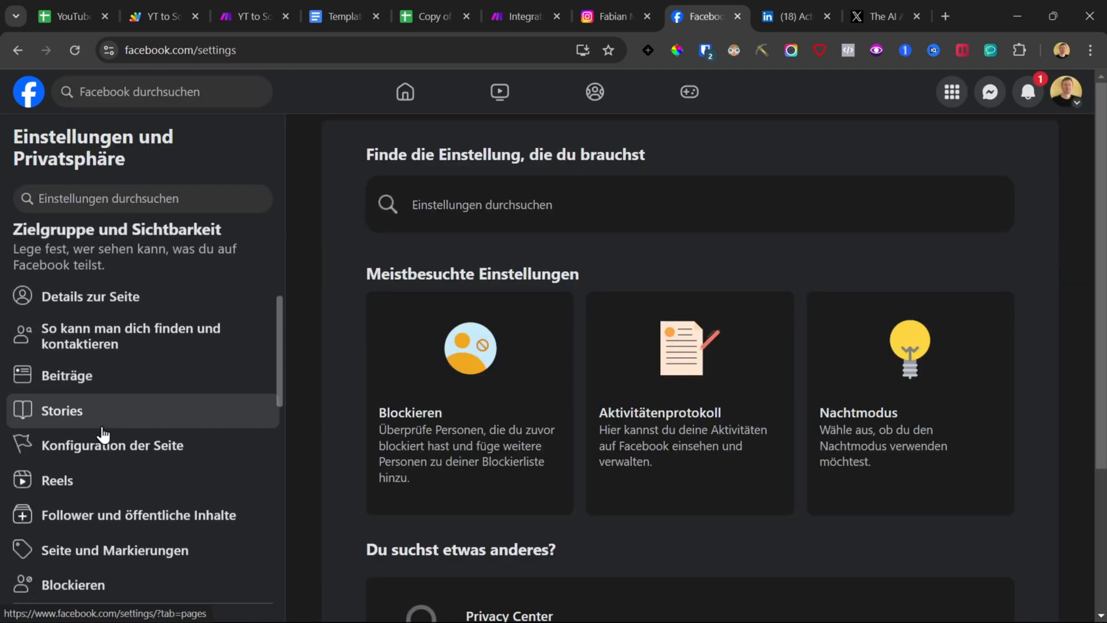
{"action": "left_click", "coordinate": [104, 438]}
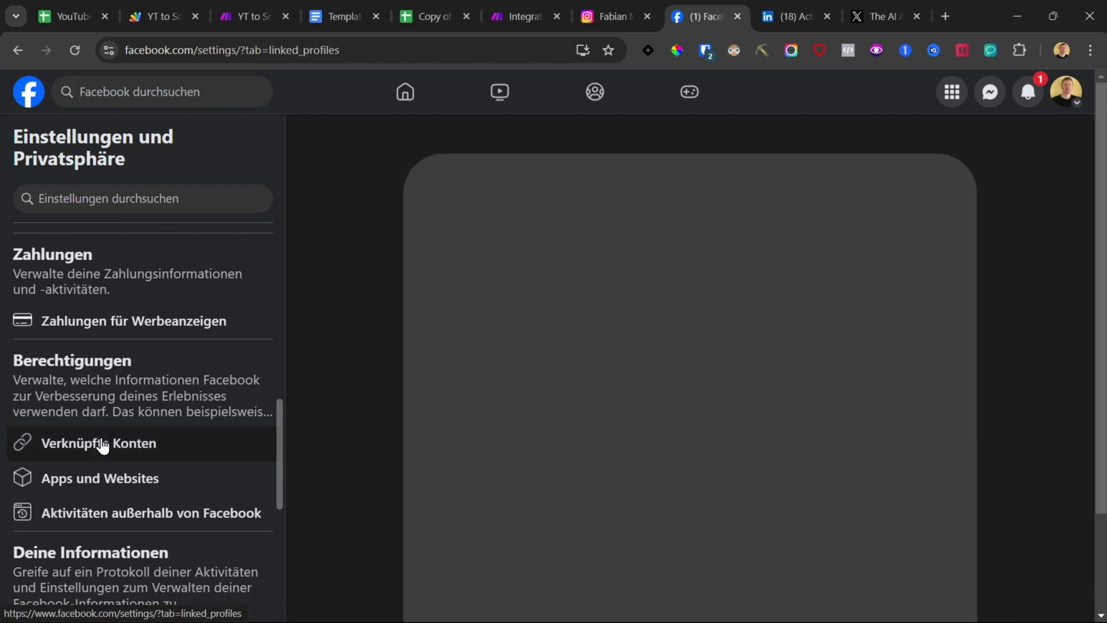
{"action": "left_click", "coordinate": [519, 202]}
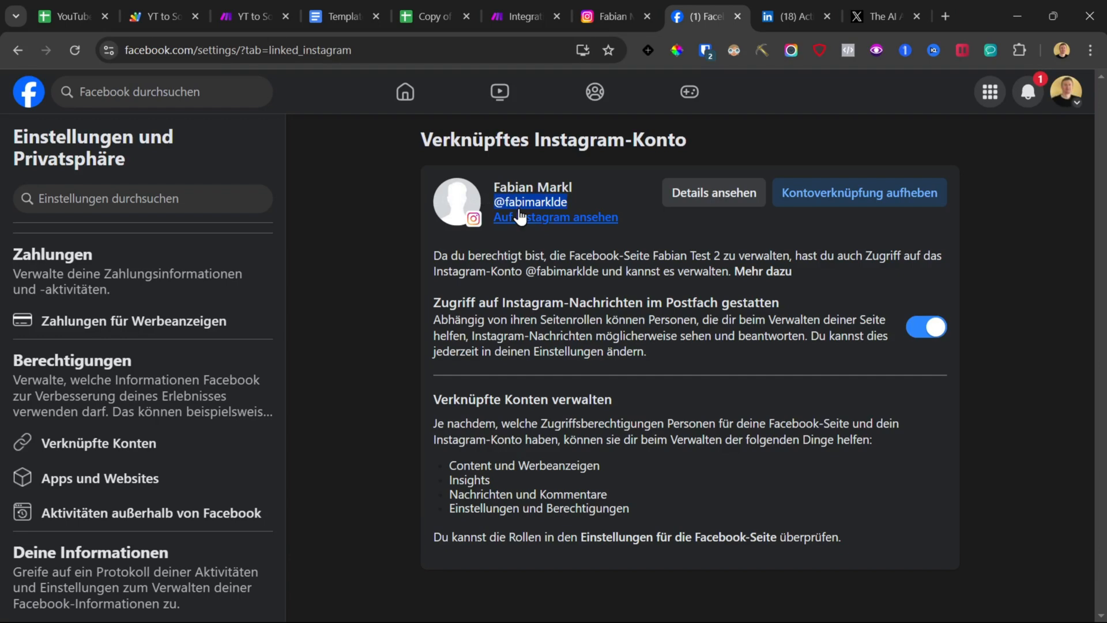
{"action": "left_click", "coordinate": [613, 5]}
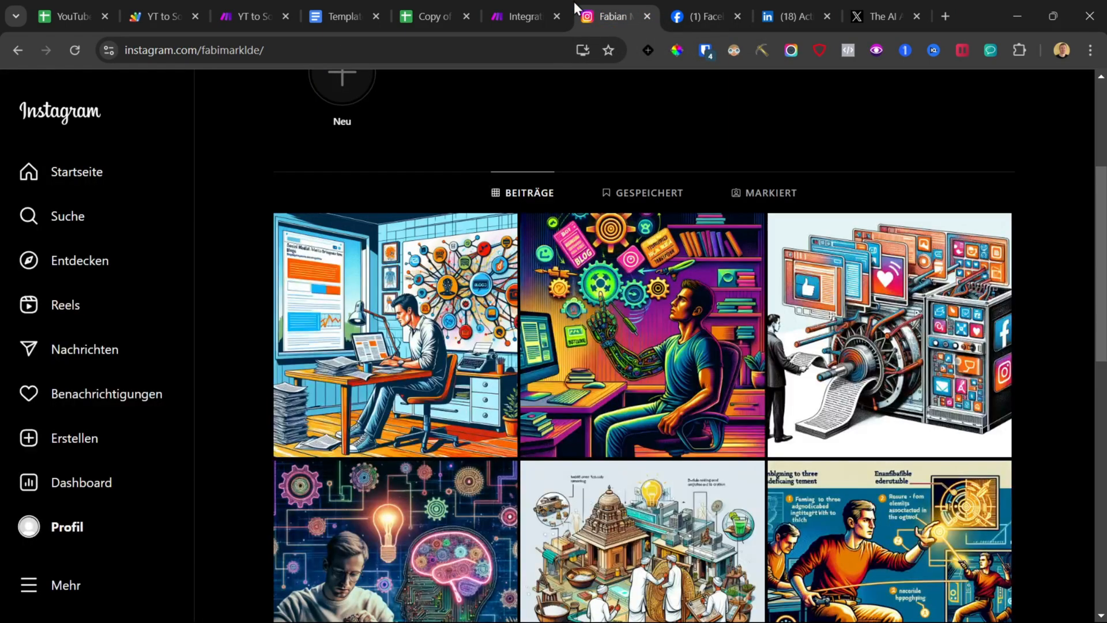
{"action": "left_click", "coordinate": [499, 5]}
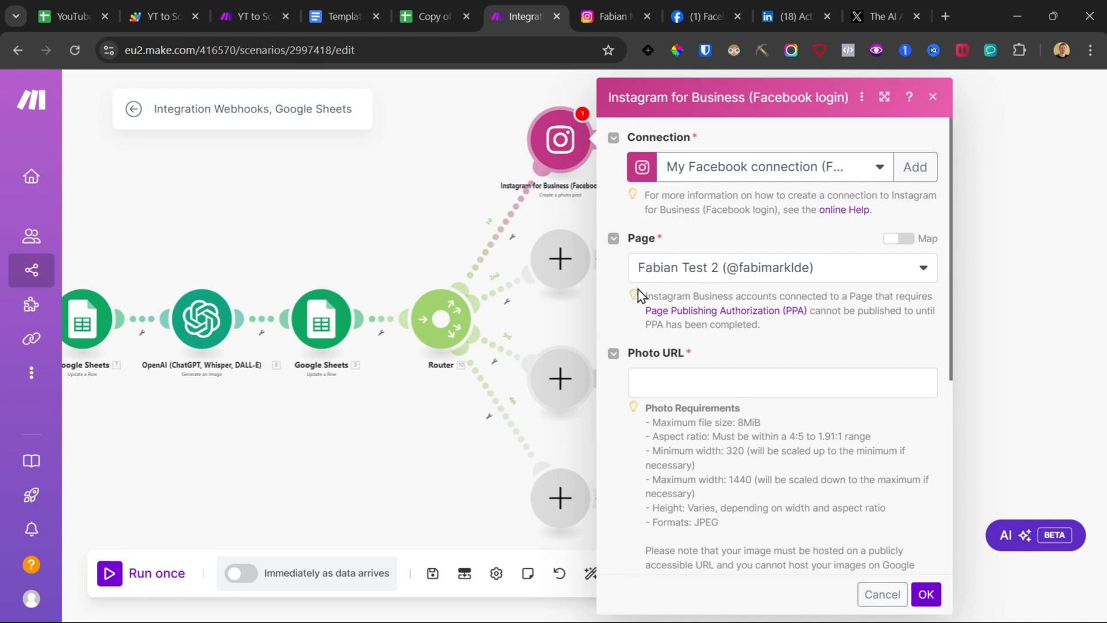
Step: Map the DALL-E image URL into the Instagram module's Photo URL field
{"action": "scroll", "coordinate": [675, 301], "scroll_direction": "down", "scroll_amount": 6}
{"action": "scroll", "coordinate": [681, 305], "scroll_direction": "up", "scroll_amount": 5}
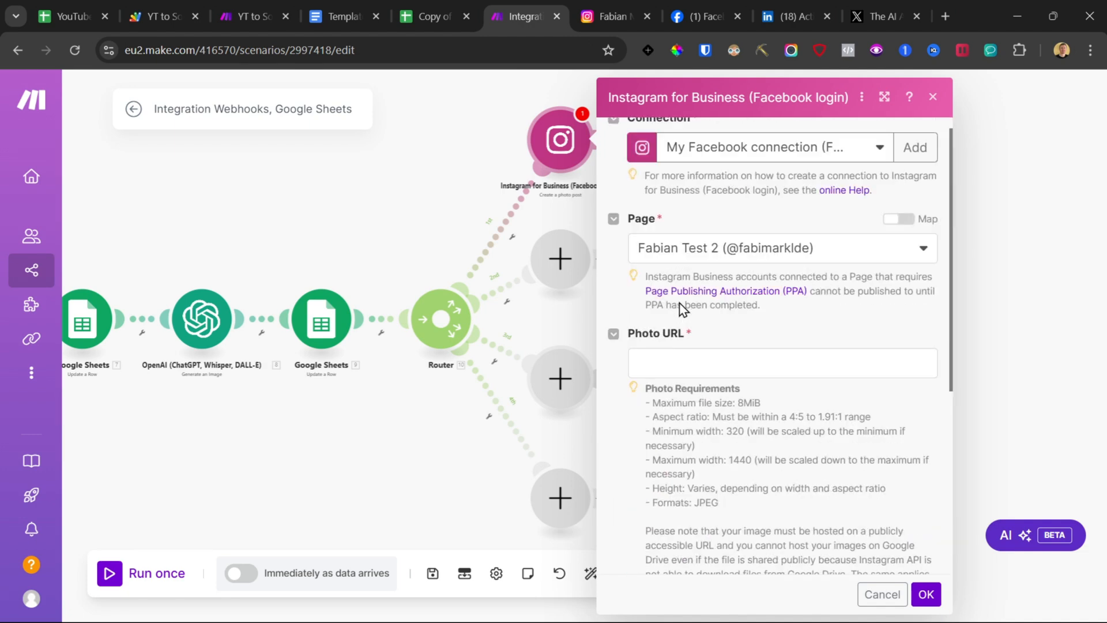
{"action": "left_click", "coordinate": [685, 353]}
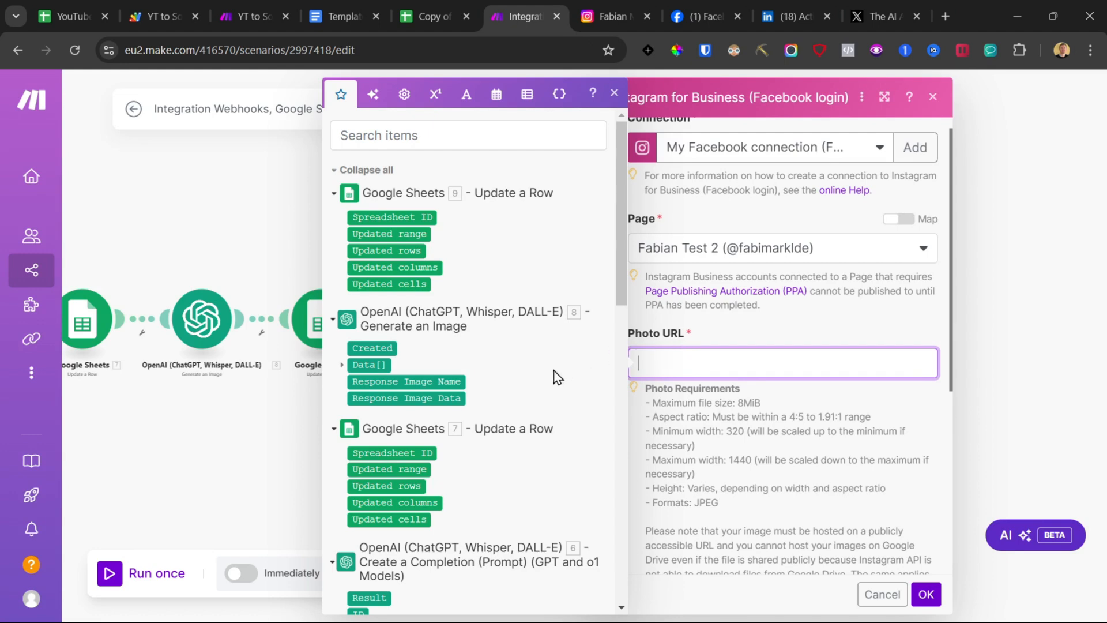
{"action": "left_click", "coordinate": [342, 366]}
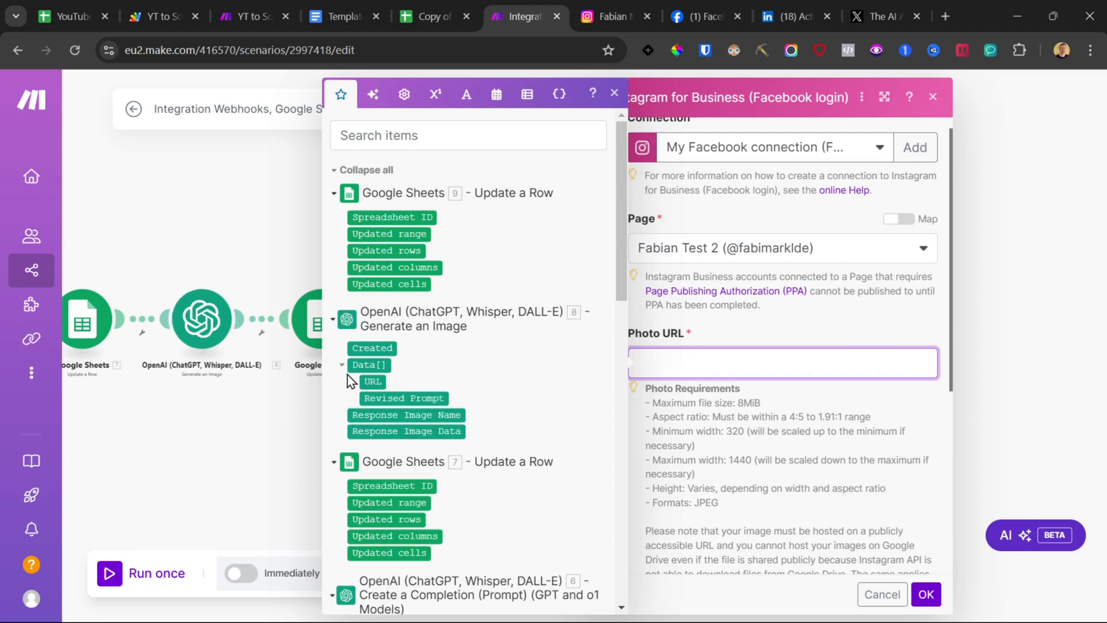
{"action": "left_click", "coordinate": [372, 381]}
{"action": "left_click", "coordinate": [721, 329]}
Step: Map the completion Result into the Instagram caption, confirm the module and save the scenario
{"action": "scroll", "coordinate": [750, 332], "scroll_direction": "down", "scroll_amount": 5}
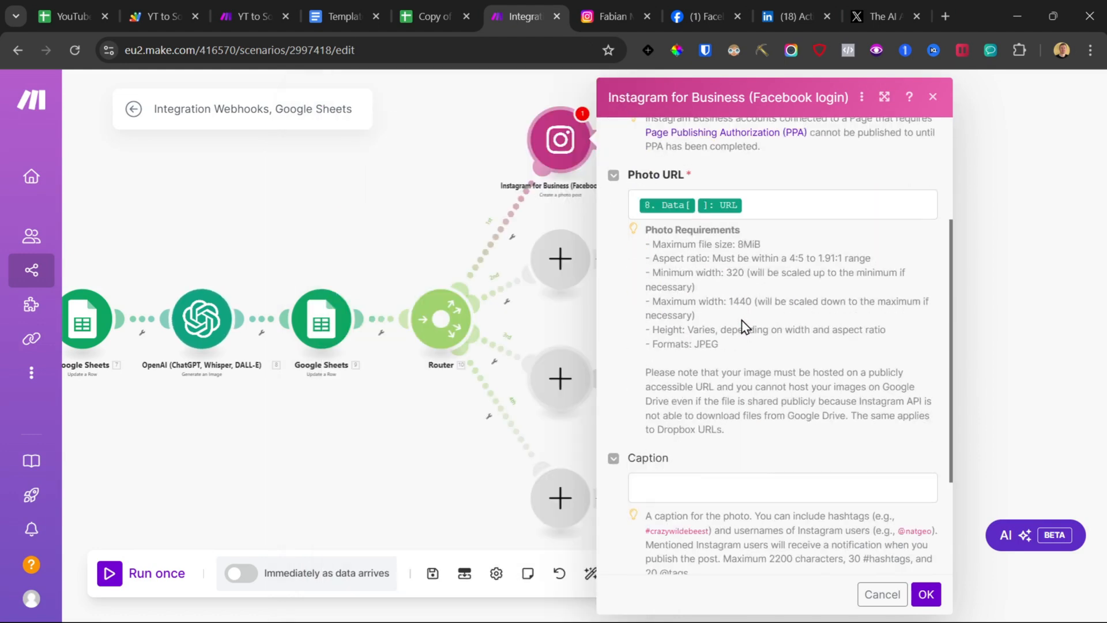
{"action": "left_click", "coordinate": [686, 336]}
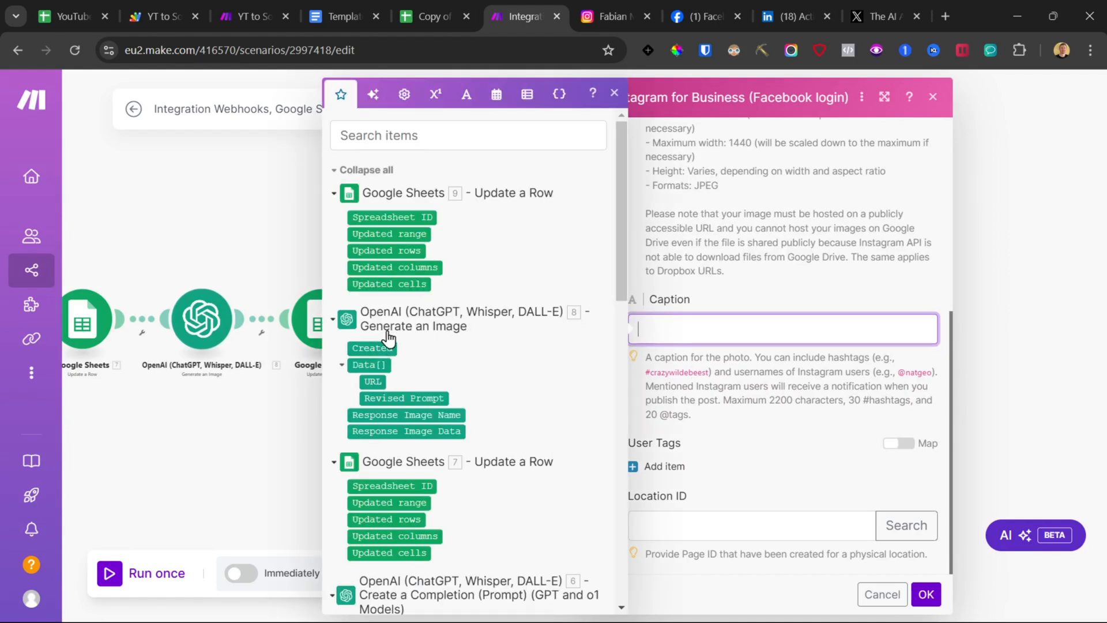
{"action": "scroll", "coordinate": [388, 335], "scroll_direction": "down", "scroll_amount": 4}
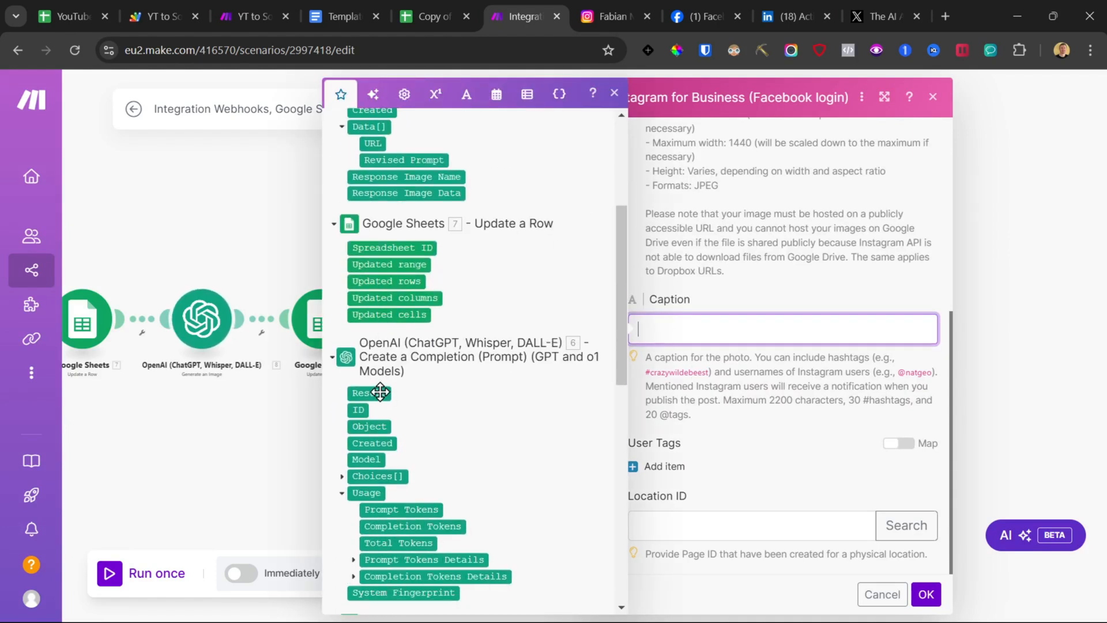
{"action": "left_click", "coordinate": [377, 393]}
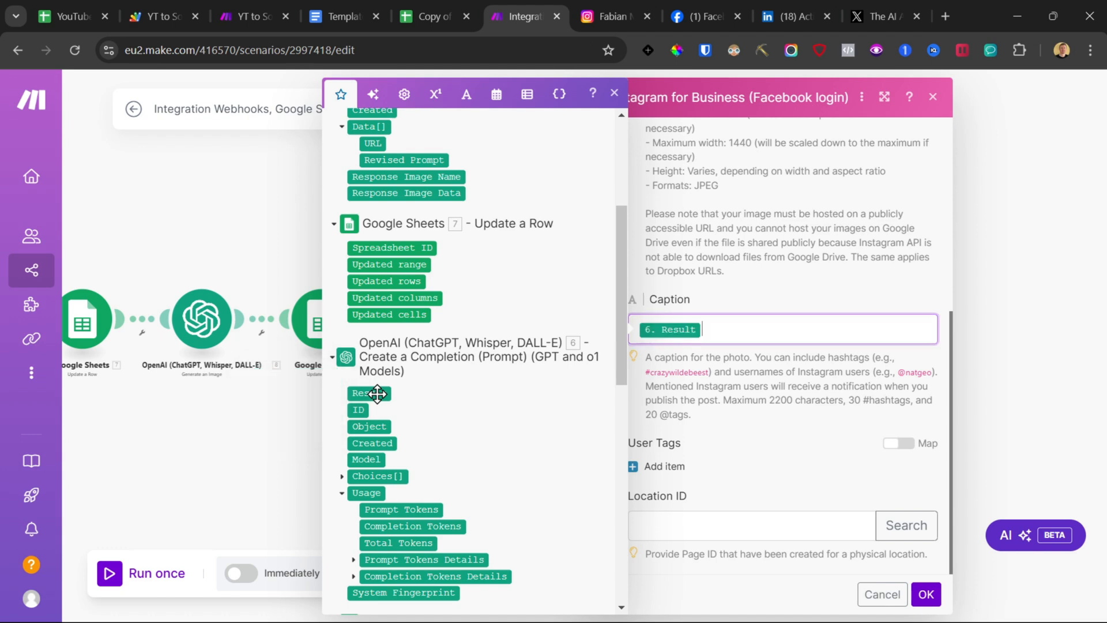
{"action": "left_click", "coordinate": [926, 594]}
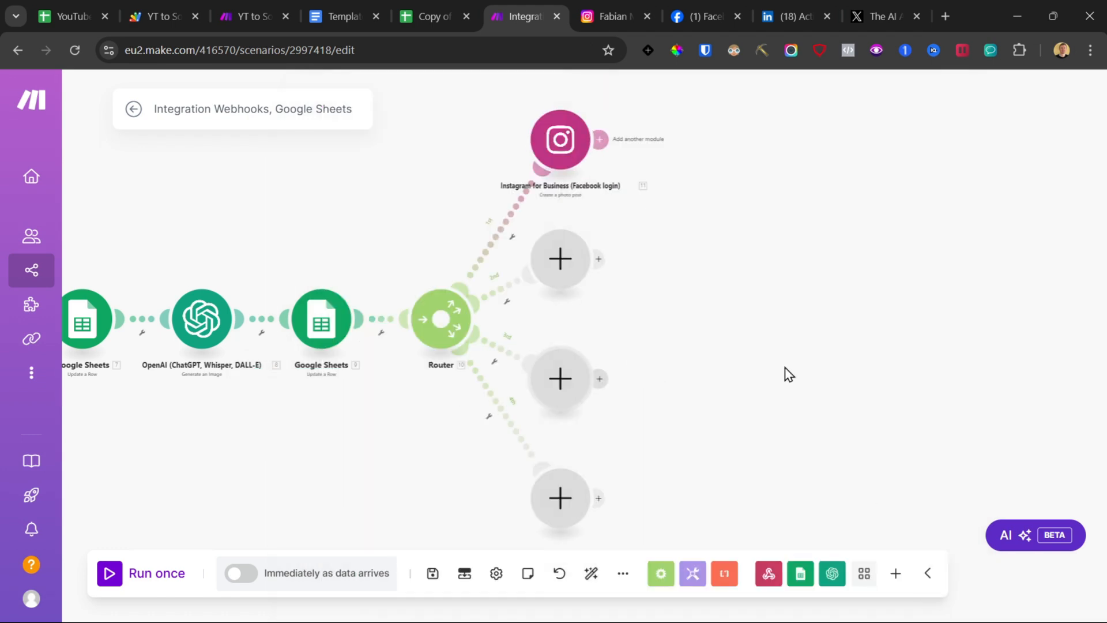
{"action": "left_click", "coordinate": [433, 574]}
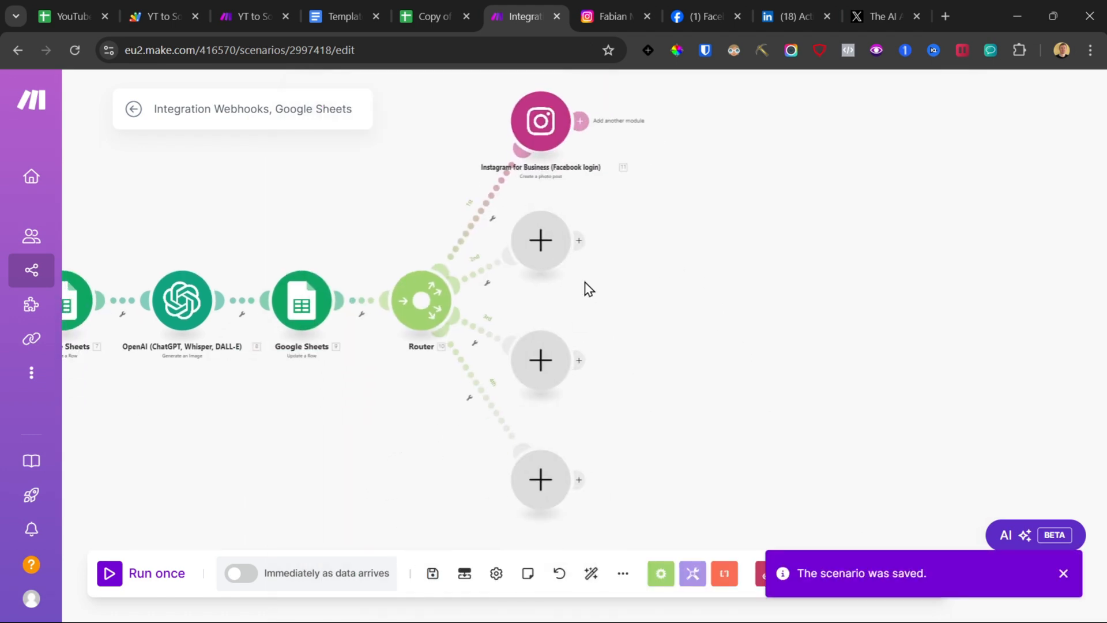
Step: Add a Facebook Pages Create a Post with Photos module on the router's second branch and select the test page
{"action": "left_click", "coordinate": [540, 238]}
{"action": "type", "text": "face"}
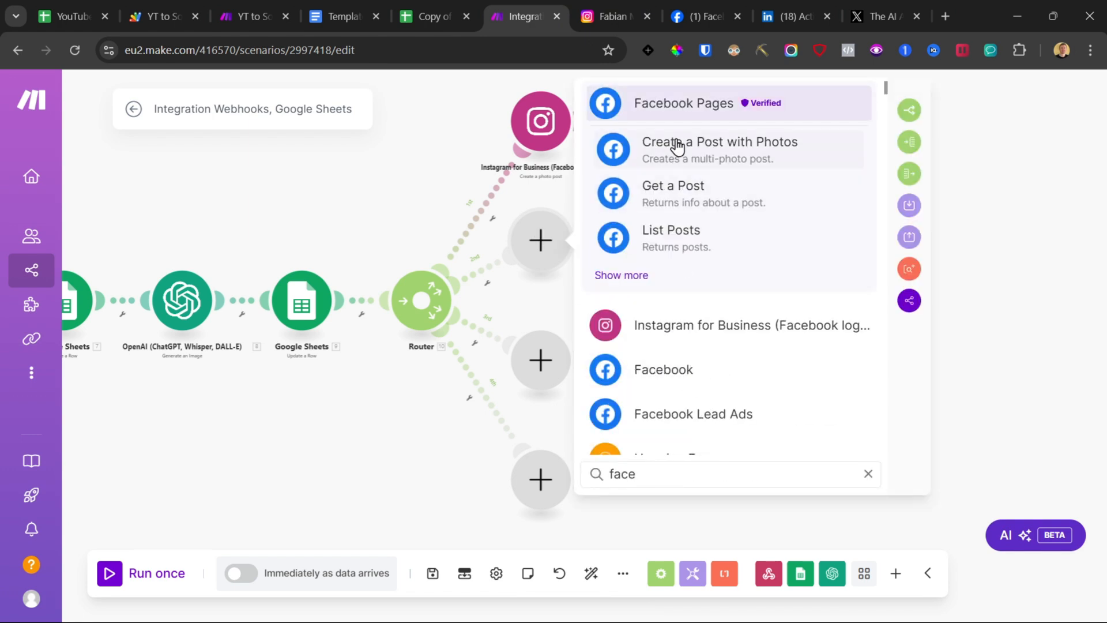
{"action": "left_click", "coordinate": [681, 151]}
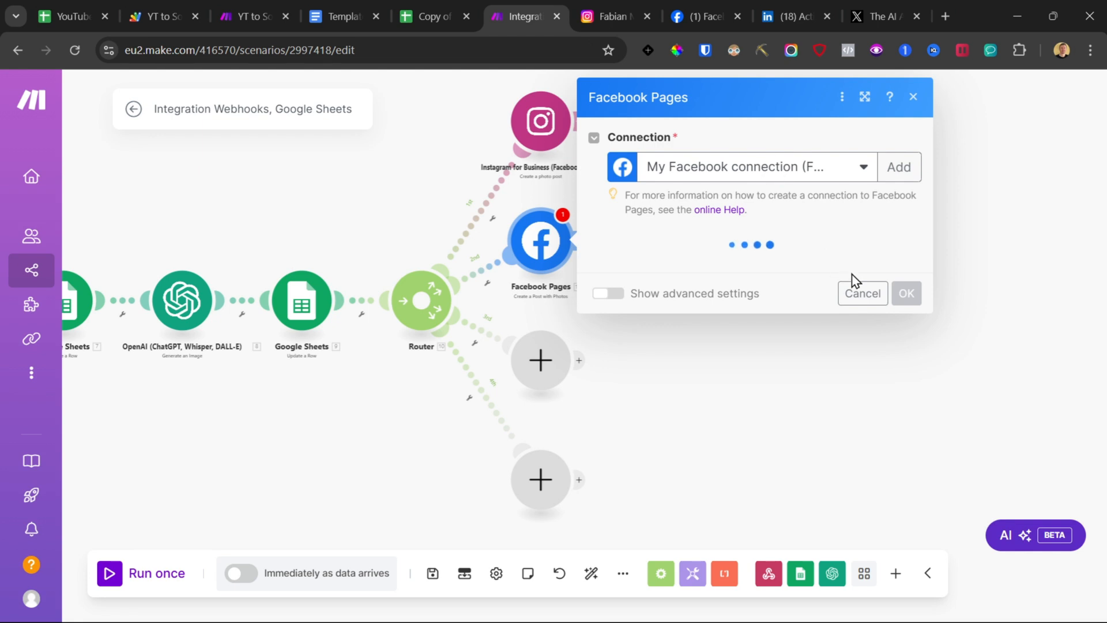
{"action": "left_click", "coordinate": [712, 275]}
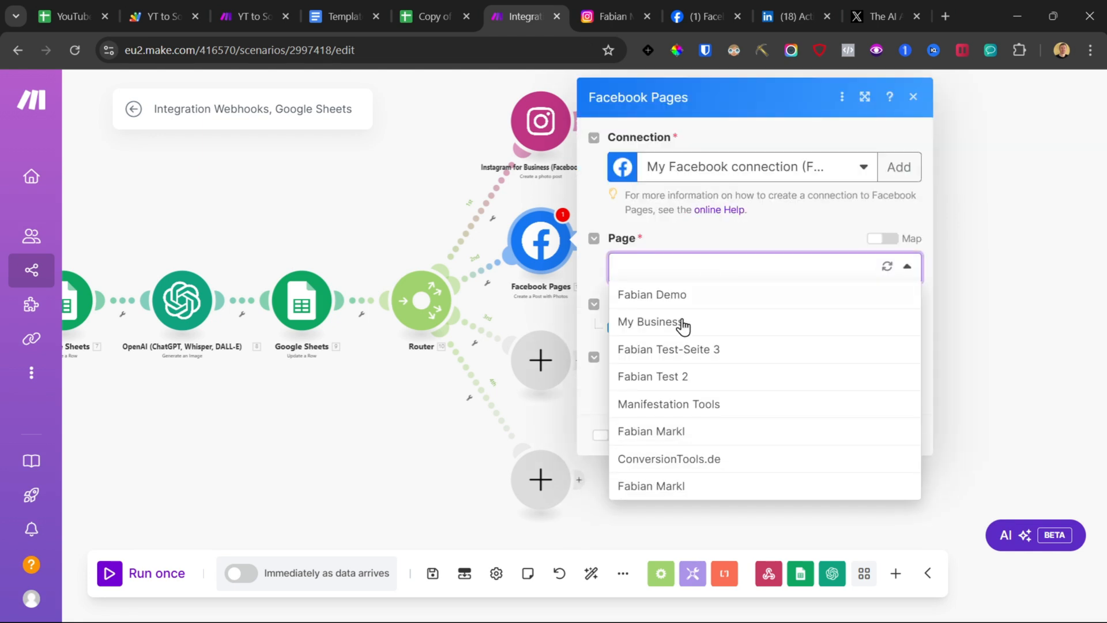
{"action": "left_click", "coordinate": [688, 384]}
Step: Add a photo item set to download photo from URL, mapping the DALL-E image URL as its URL
{"action": "left_click", "coordinate": [646, 328]}
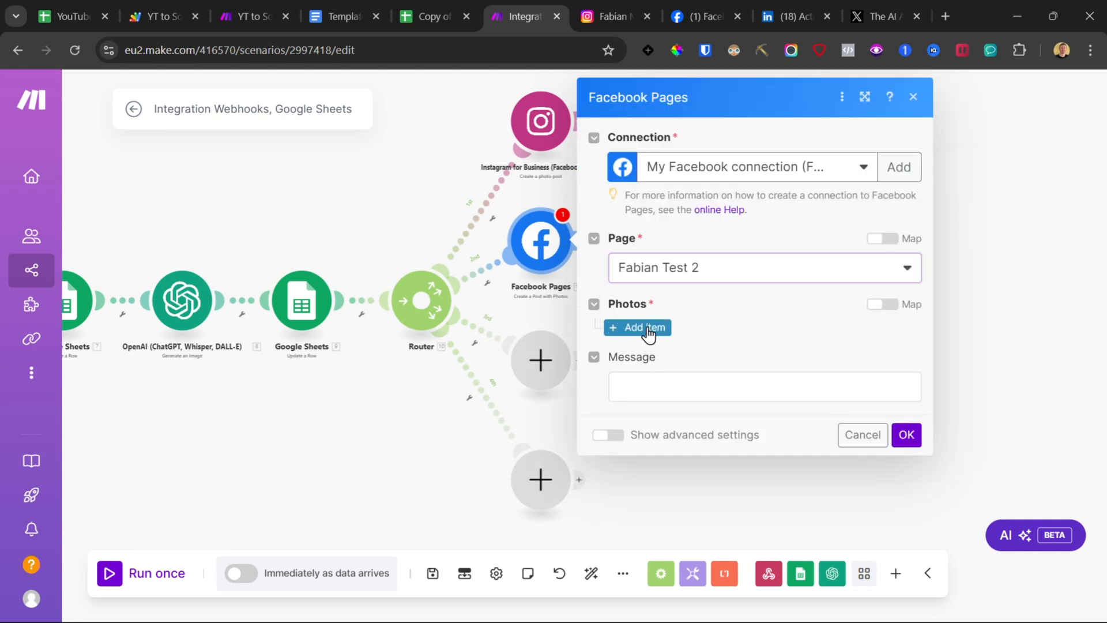
{"action": "scroll", "coordinate": [680, 300], "scroll_direction": "down", "scroll_amount": 2}
{"action": "left_click", "coordinate": [695, 288]}
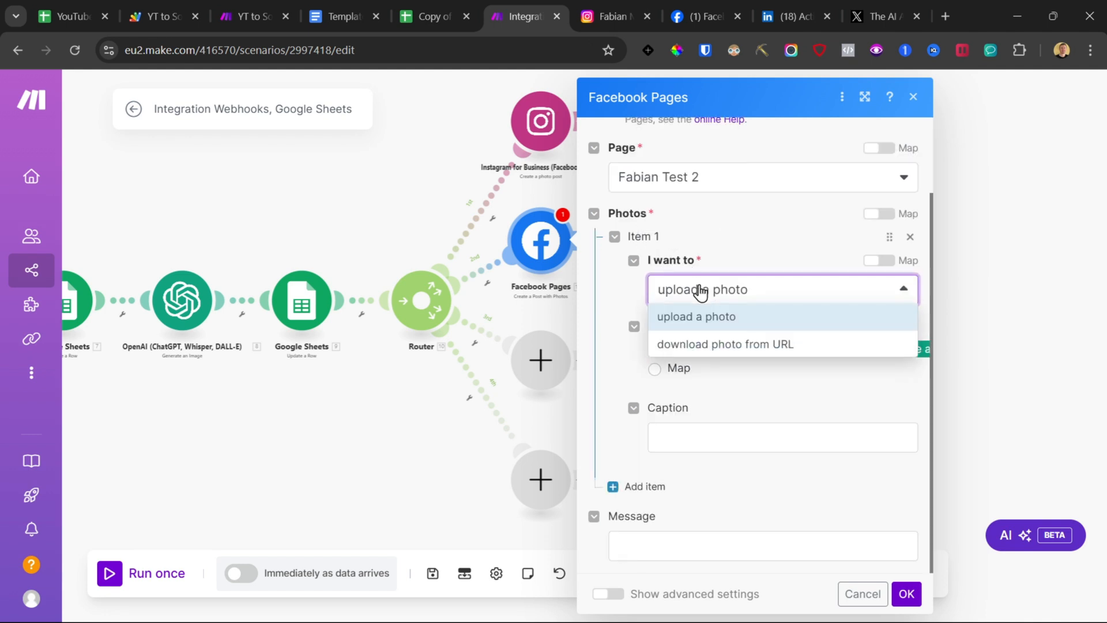
{"action": "left_click", "coordinate": [716, 344]}
{"action": "scroll", "coordinate": [721, 355], "scroll_direction": "down", "scroll_amount": 2}
{"action": "left_click", "coordinate": [720, 370]}
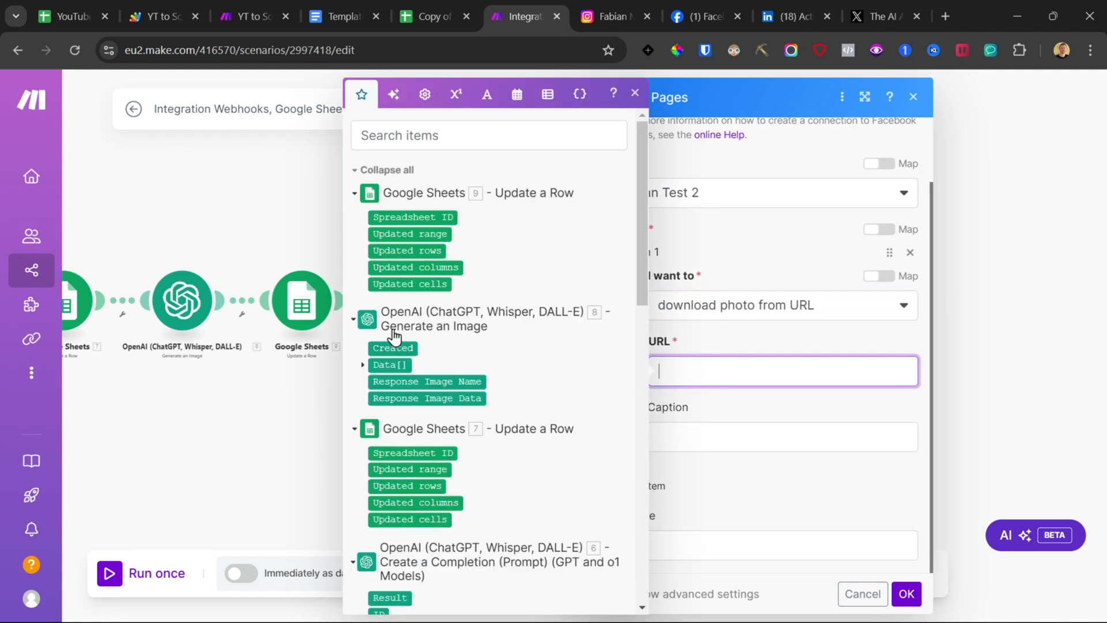
{"action": "left_click", "coordinate": [367, 364]}
{"action": "left_click", "coordinate": [391, 382]}
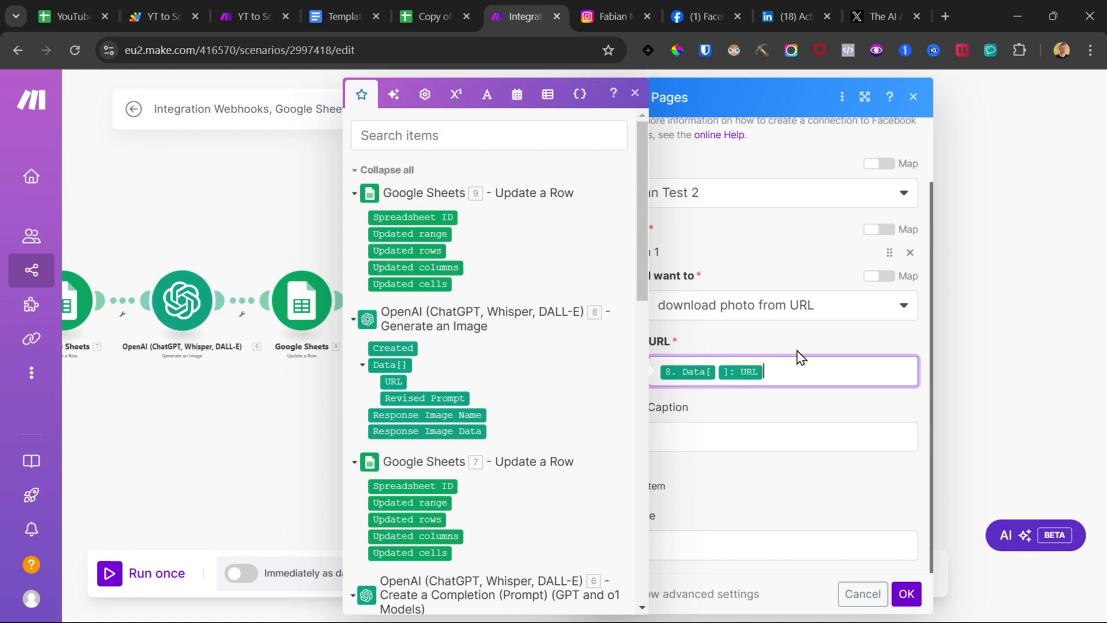
{"action": "left_click", "coordinate": [796, 346]}
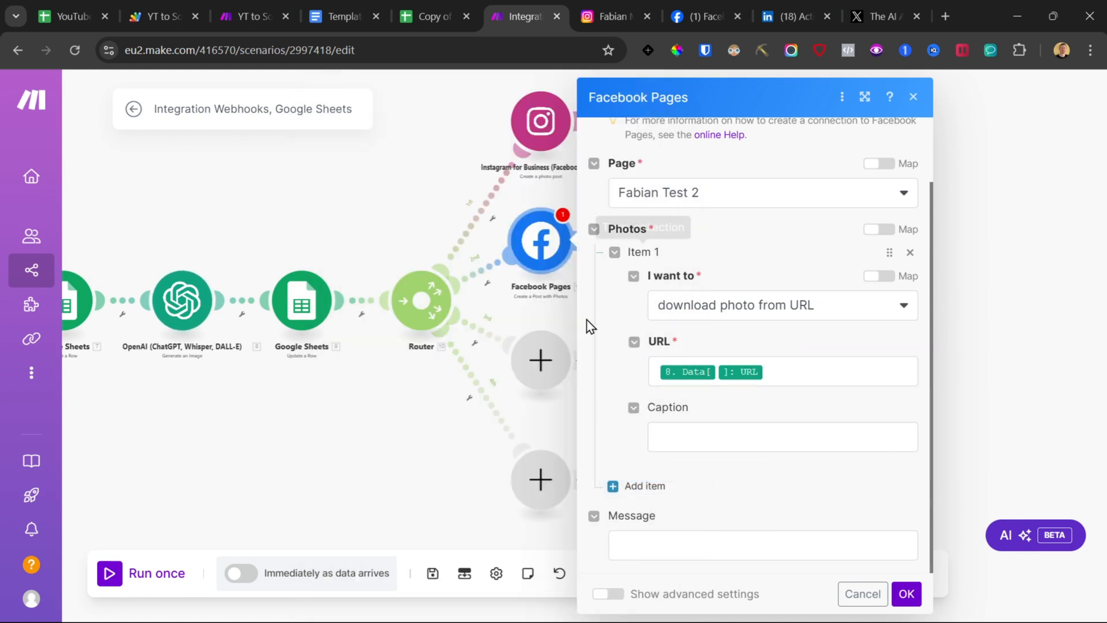
Step: Map the completion Result into the Facebook post Message, confirm the module and save the scenario
{"action": "left_click", "coordinate": [655, 545]}
{"action": "scroll", "coordinate": [397, 372], "scroll_direction": "down", "scroll_amount": 5}
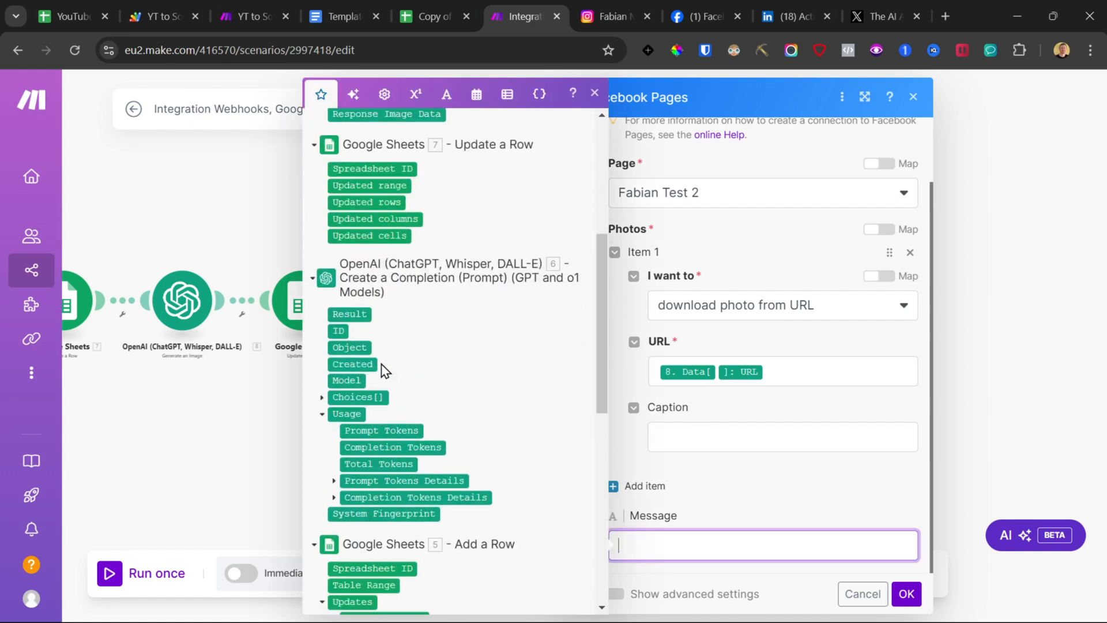
{"action": "left_click", "coordinate": [353, 314]}
{"action": "left_click", "coordinate": [905, 592]}
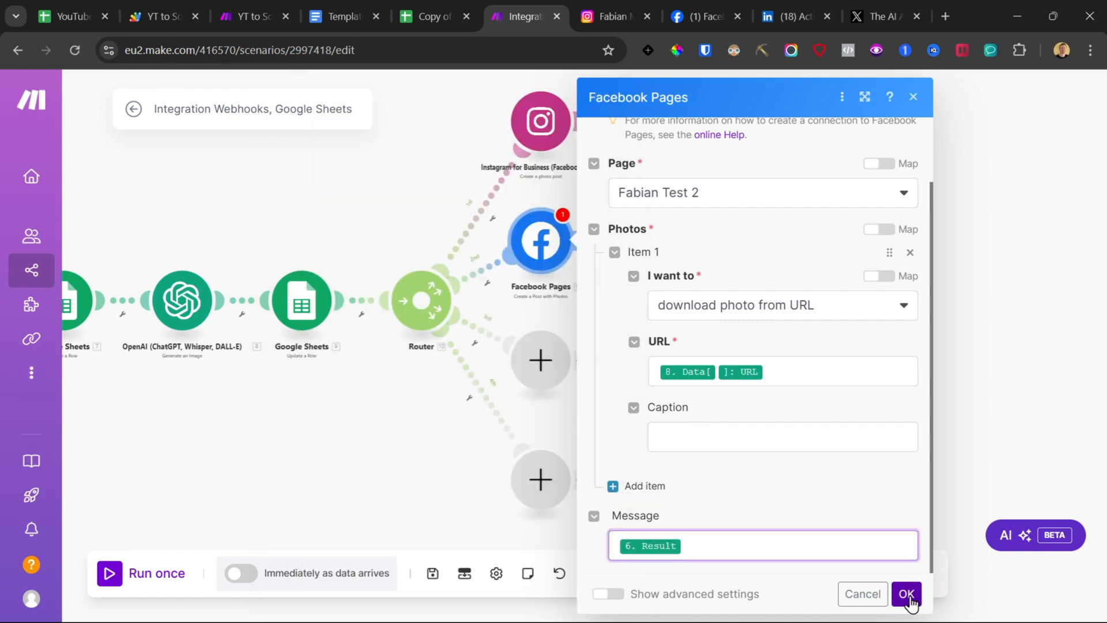
{"action": "left_click", "coordinate": [433, 574]}
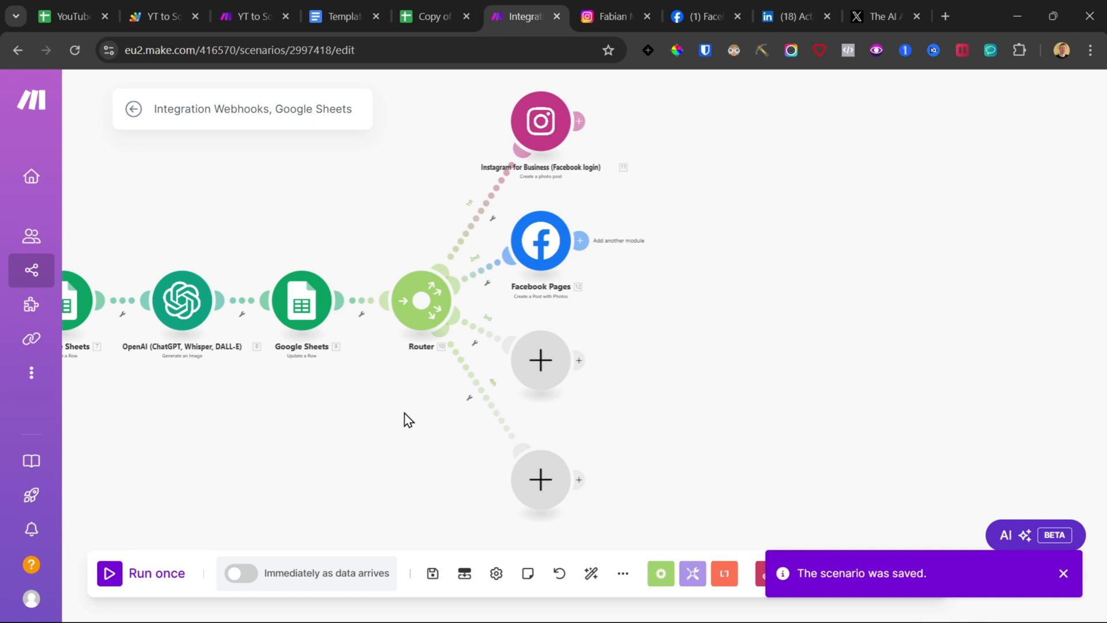
Step: Add an HTTP Get a file module on the third branch using the DALL-E image URL
{"action": "left_click", "coordinate": [537, 364]}
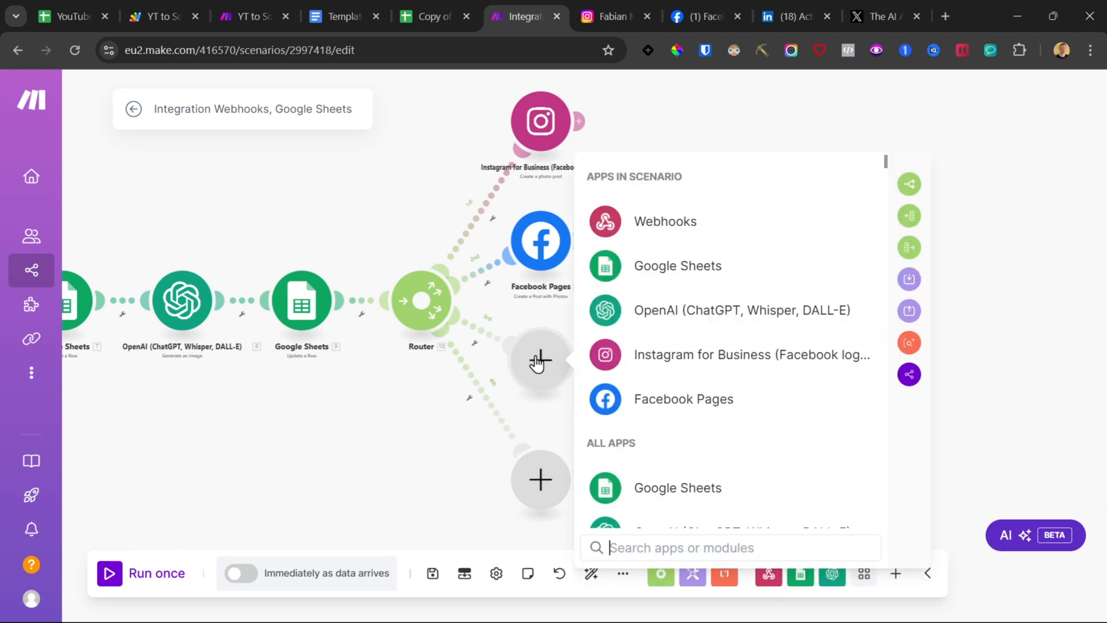
{"action": "type", "text": "http"}
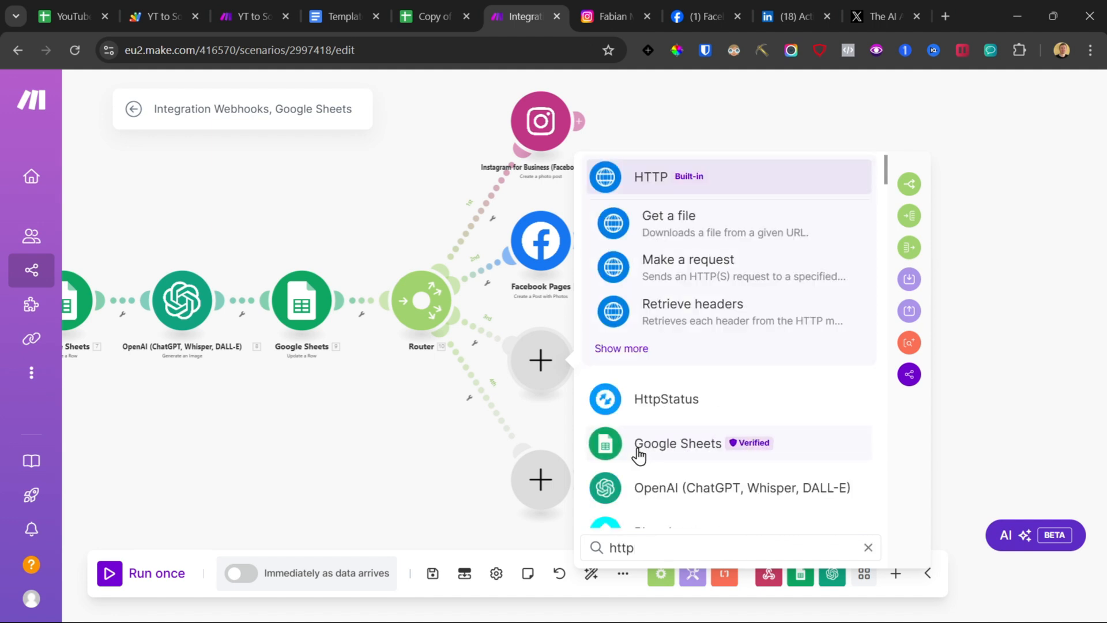
{"action": "left_click", "coordinate": [672, 220]}
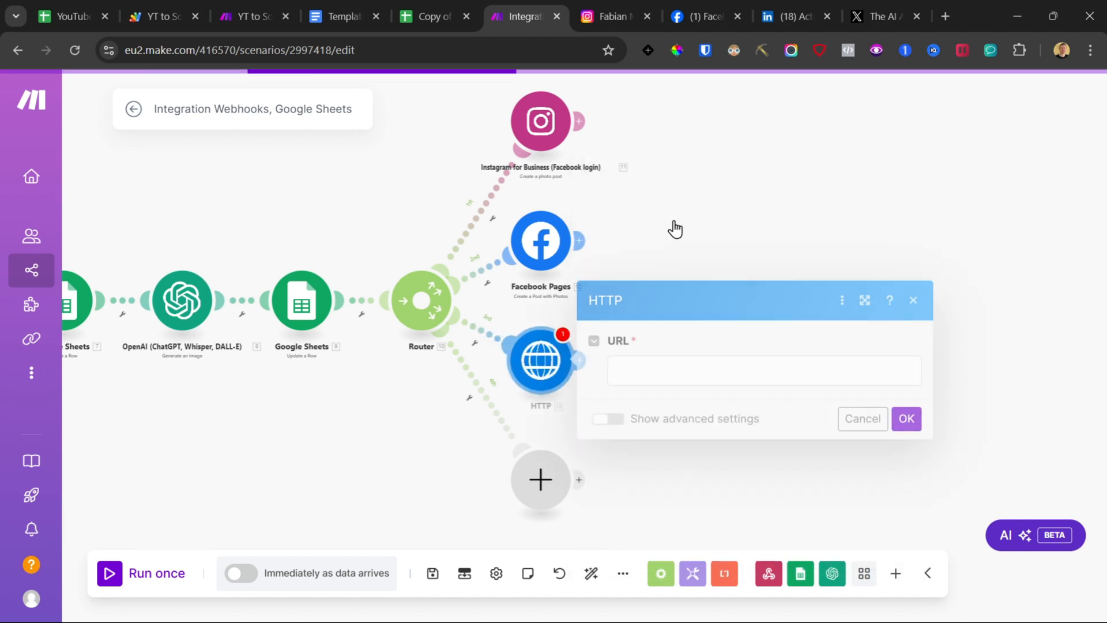
{"action": "left_click", "coordinate": [649, 367]}
{"action": "left_click", "coordinate": [323, 367]}
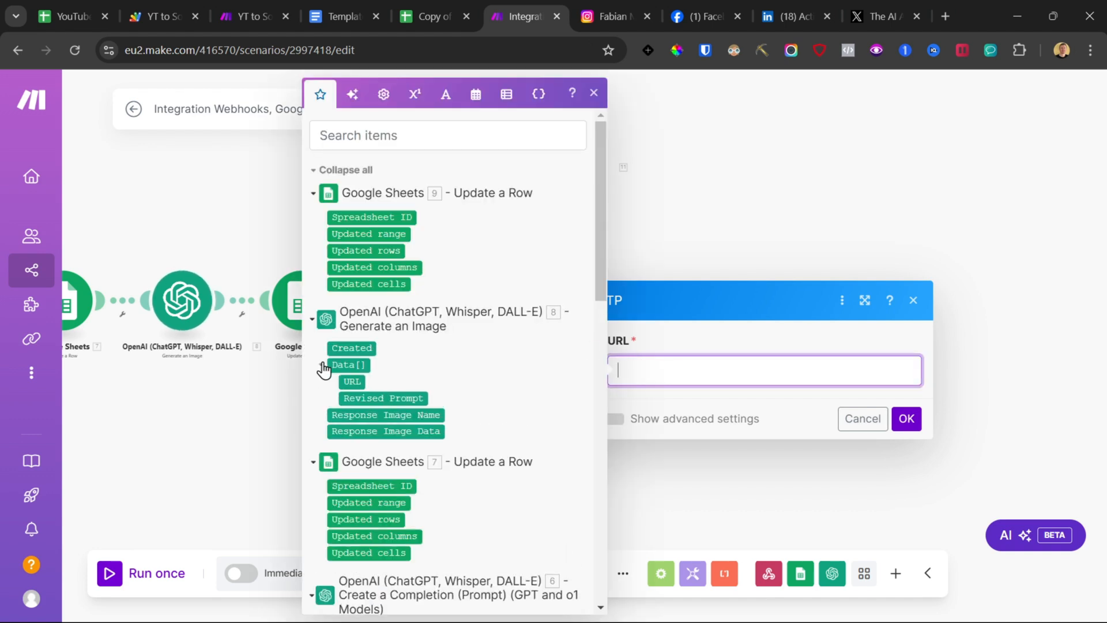
{"action": "left_click", "coordinate": [352, 381]}
{"action": "left_click", "coordinate": [907, 418]}
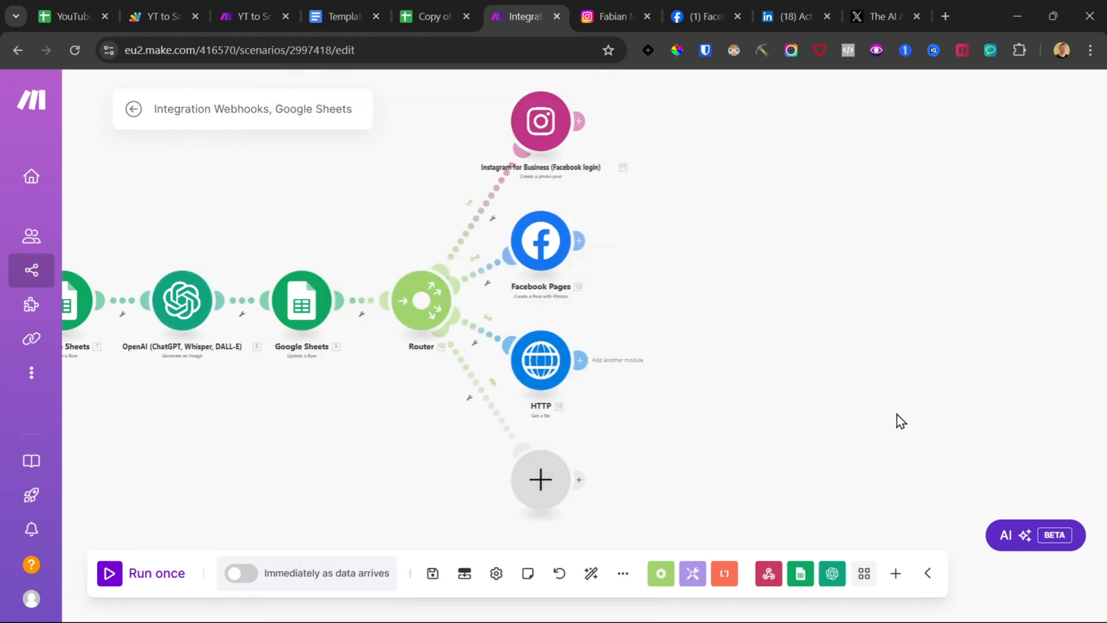
Step: Add a LinkedIn Create a User Image Post module after the HTTP module
{"action": "left_click", "coordinate": [580, 360]}
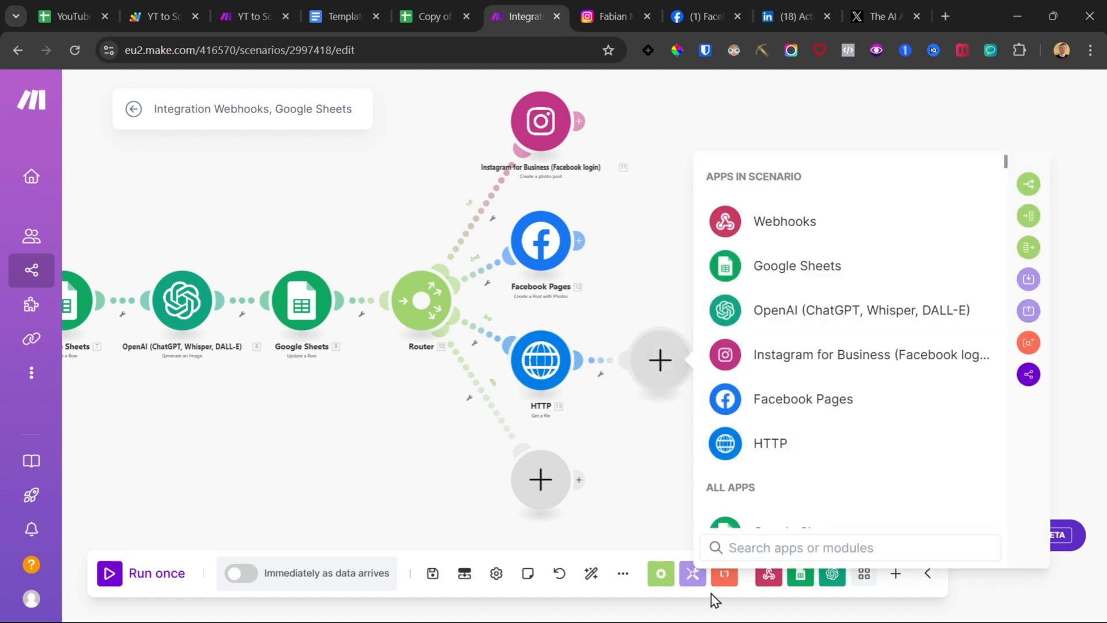
{"action": "type", "text": "link"}
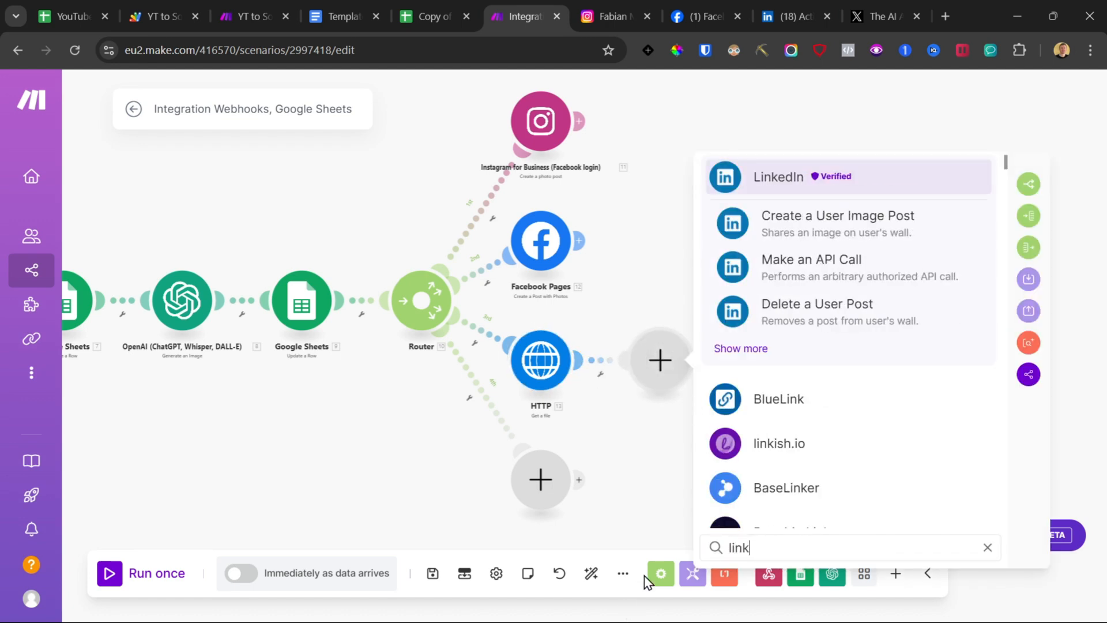
{"action": "left_click", "coordinate": [737, 234]}
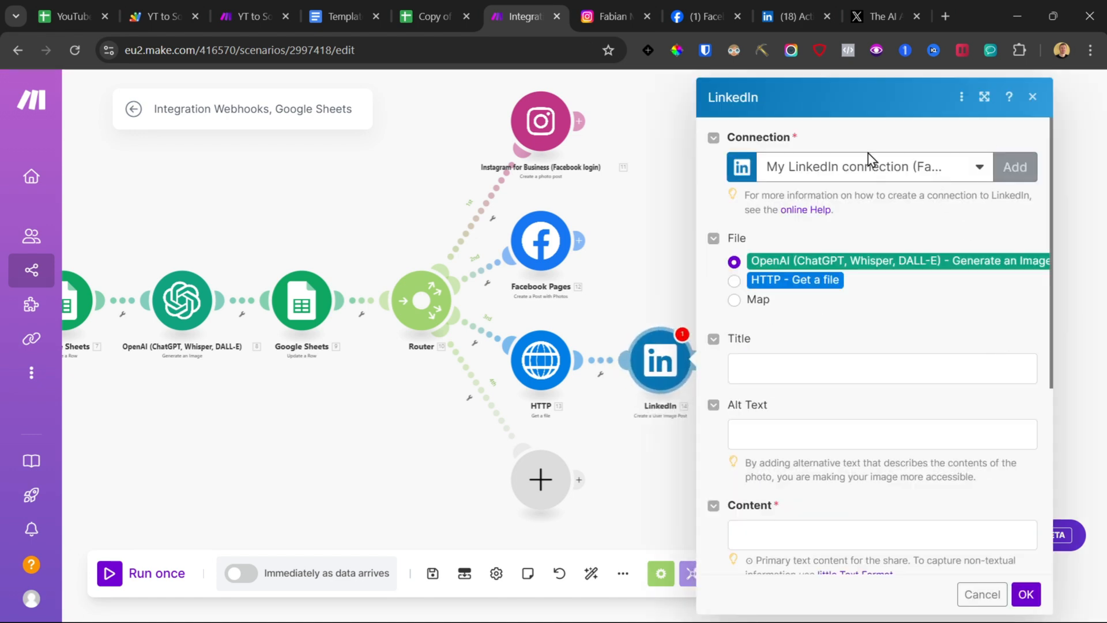
{"action": "left_click", "coordinate": [1014, 167]}
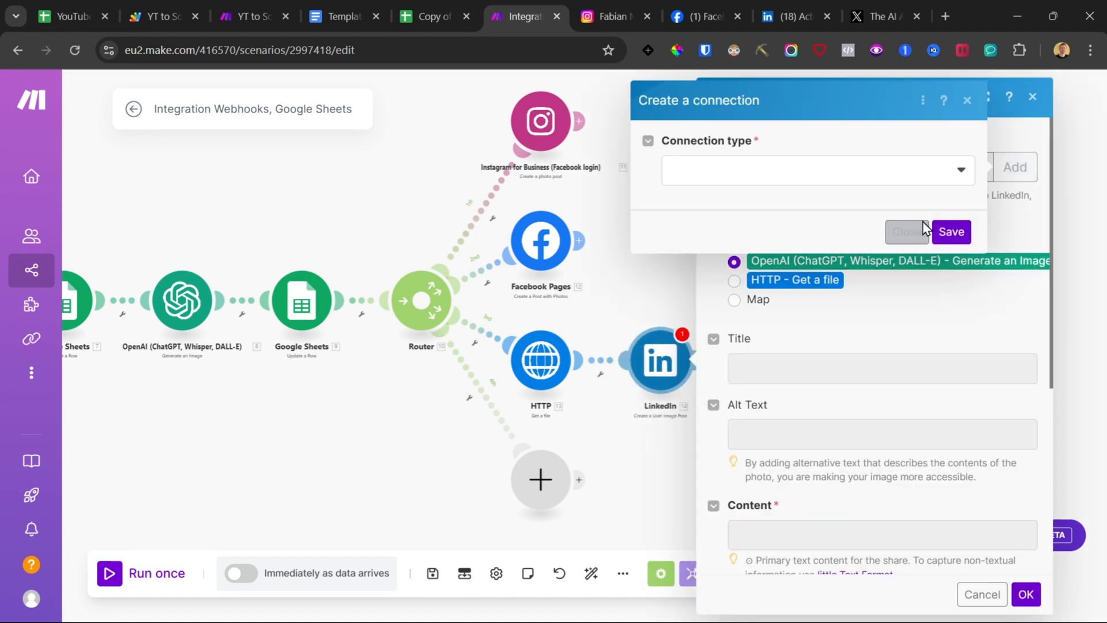
{"action": "left_click", "coordinate": [937, 181]}
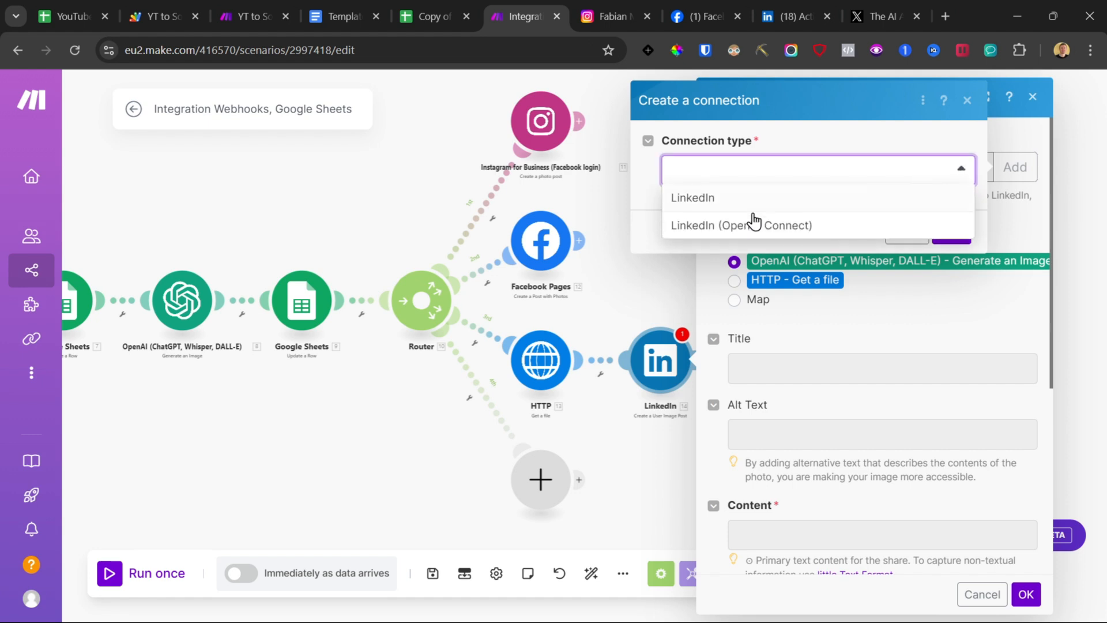
{"action": "left_click", "coordinate": [967, 102]}
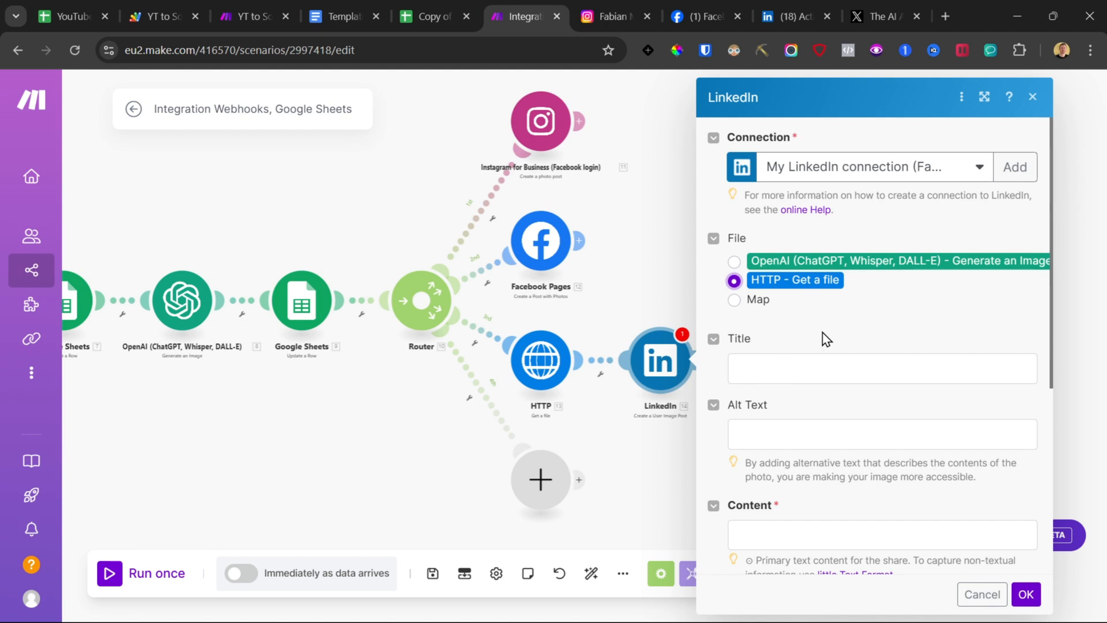
Step: Use the HTTP file for the LinkedIn post and map the completion Result into its Content field
{"action": "scroll", "coordinate": [759, 195], "scroll_direction": "down", "scroll_amount": 3}
{"action": "scroll", "coordinate": [790, 278], "scroll_direction": "down", "scroll_amount": 2}
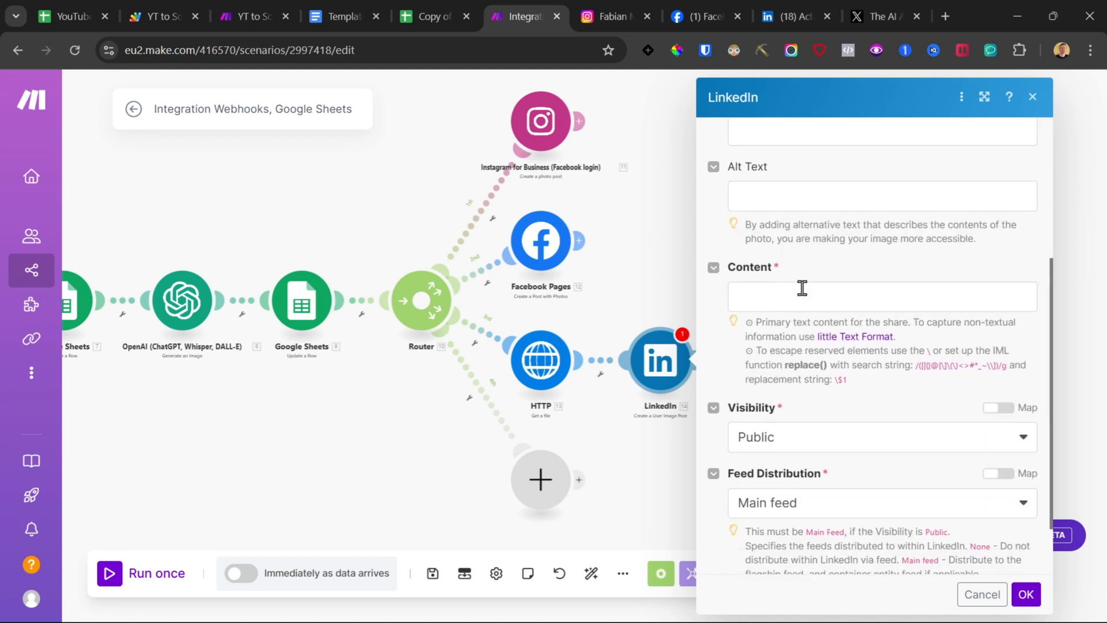
{"action": "left_click", "coordinate": [797, 293]}
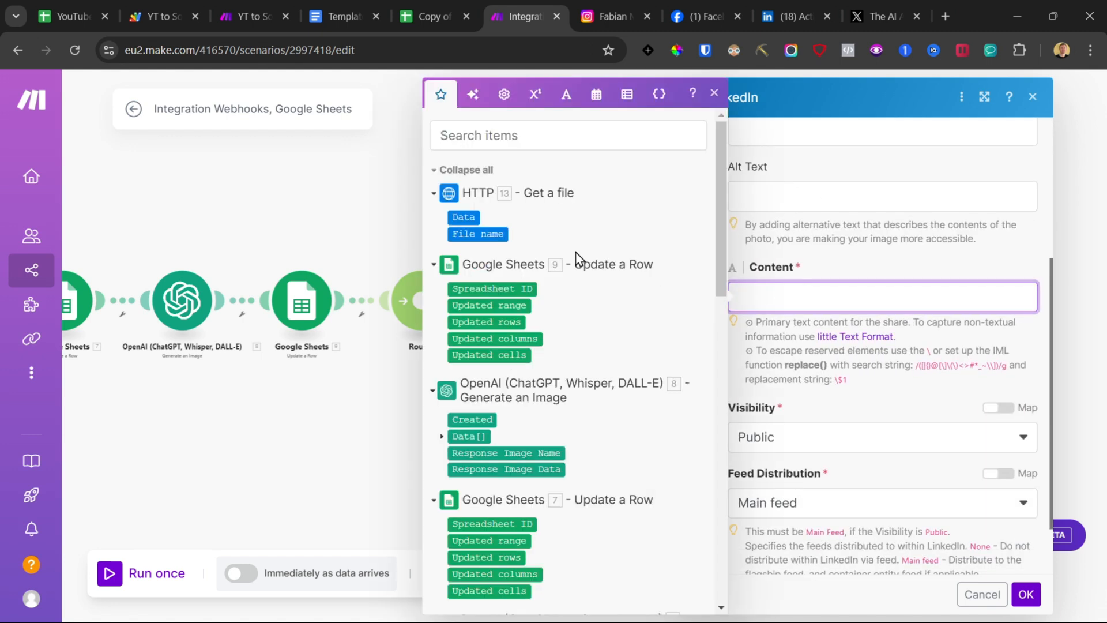
{"action": "scroll", "coordinate": [477, 300], "scroll_direction": "down", "scroll_amount": 5}
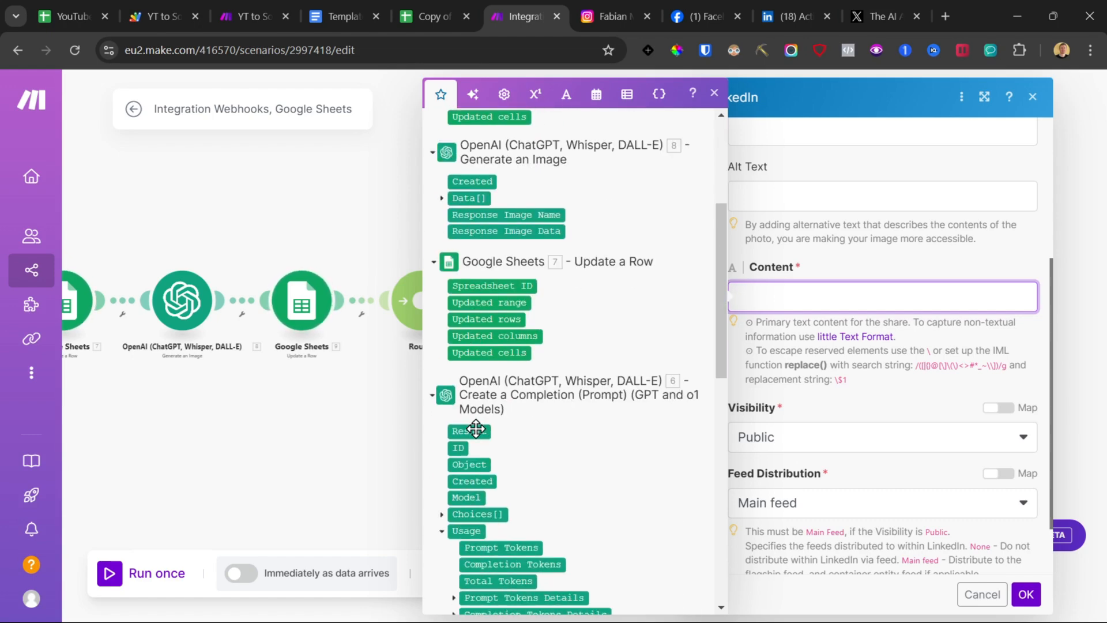
{"action": "left_click", "coordinate": [476, 428]}
{"action": "scroll", "coordinate": [744, 239], "scroll_direction": "up", "scroll_amount": 3}
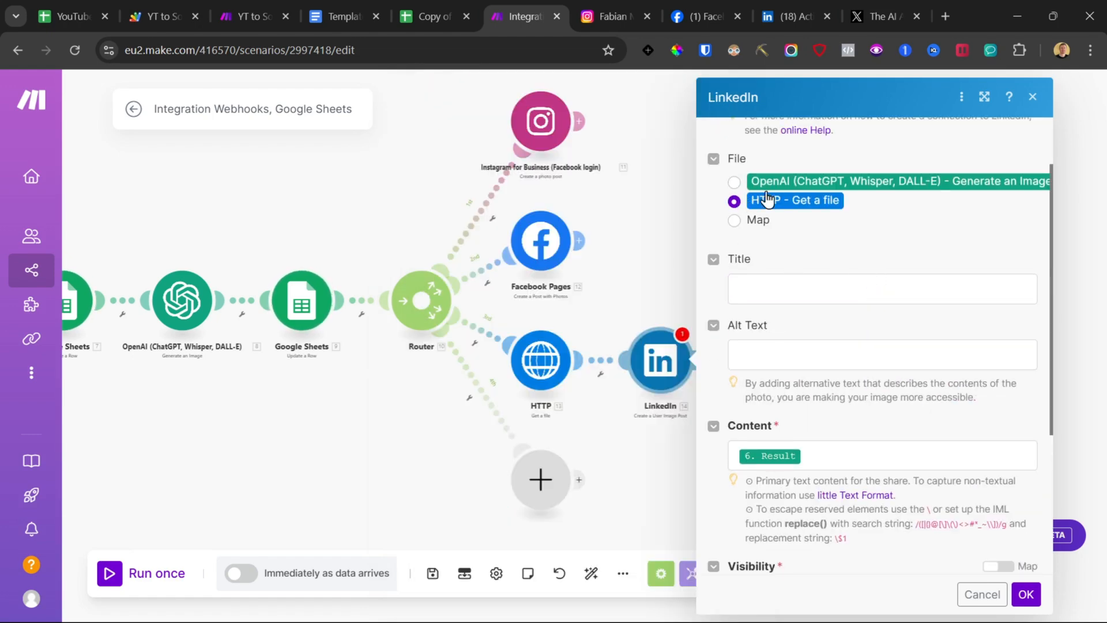
Step: Review the LinkedIn post's visibility and feed settings and confirm the module
{"action": "scroll", "coordinate": [839, 300], "scroll_direction": "down", "scroll_amount": 4}
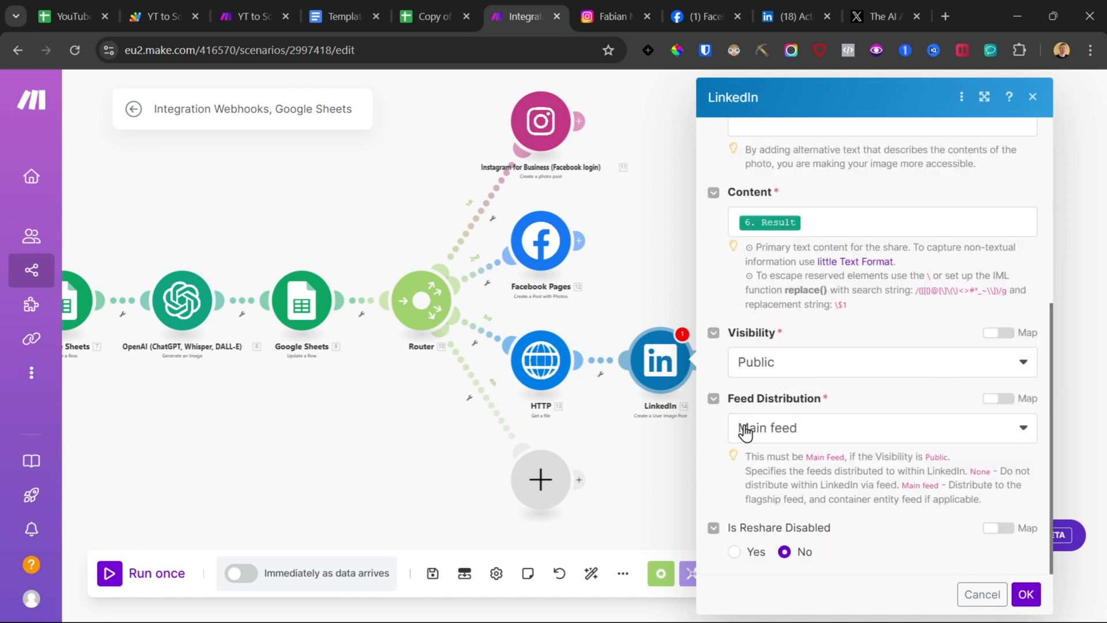
{"action": "left_click", "coordinate": [1027, 595]}
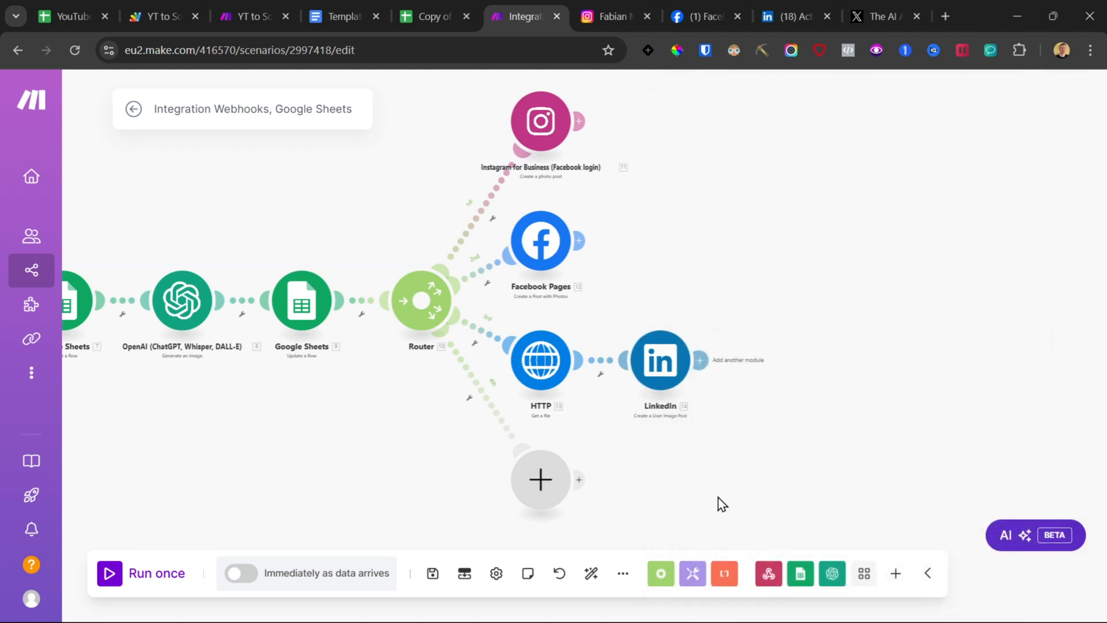
{"action": "scroll", "coordinate": [521, 445], "scroll_direction": "down", "scroll_amount": 3}
{"action": "left_click_drag", "start_coordinate": [521, 445], "coordinate": [477, 457]}
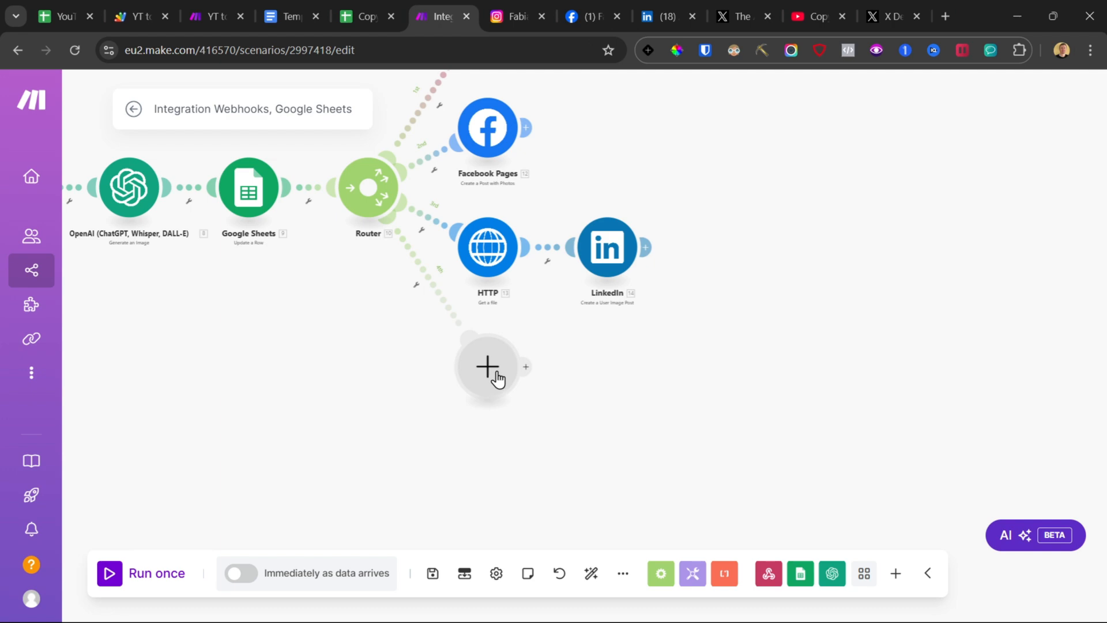
Step: Inspect the generated post text in the Post Generated sheet of the spreadsheet
{"action": "left_click", "coordinate": [46, 8]}
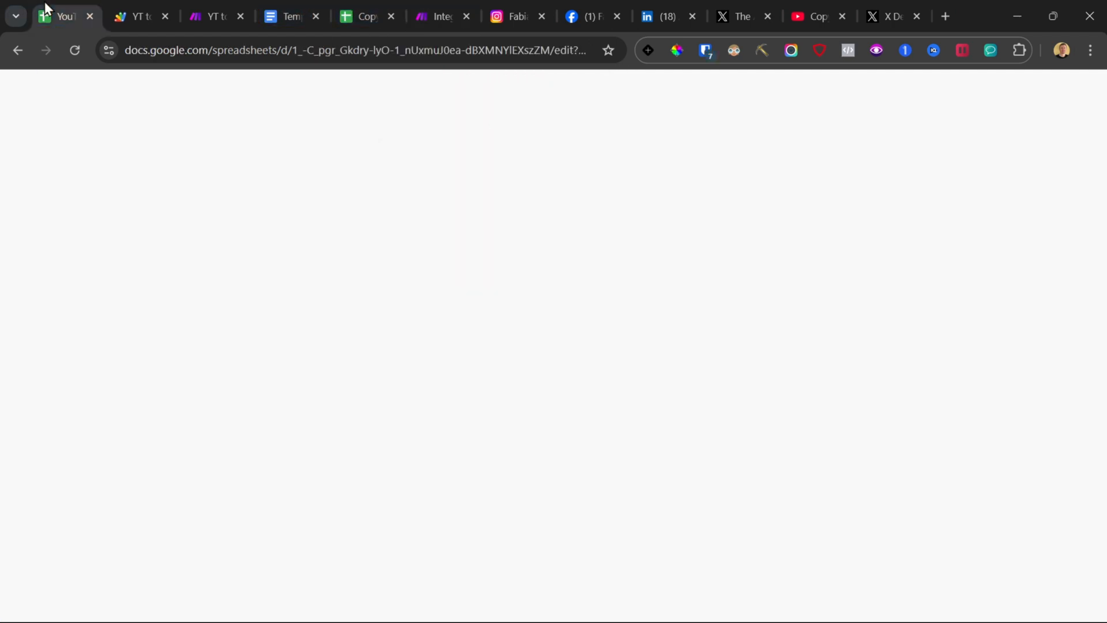
{"action": "scroll", "coordinate": [495, 362], "scroll_direction": "down", "scroll_amount": 3}
{"action": "left_click", "coordinate": [508, 366]}
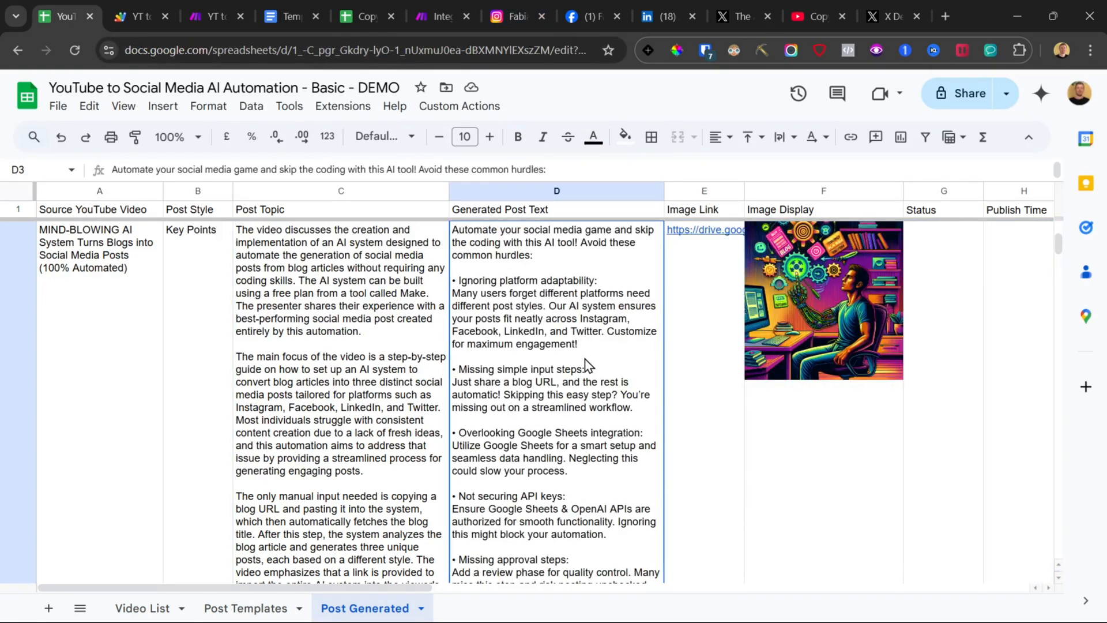
{"action": "left_click", "coordinate": [428, 1]}
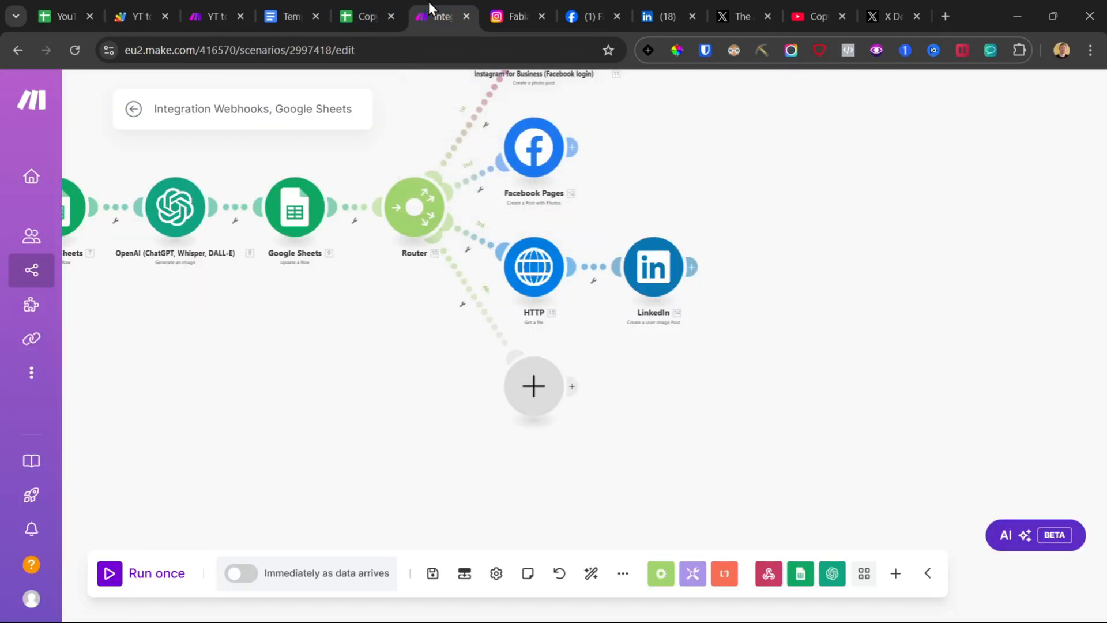
Step: Add an OpenAI Create a Completion module on the fourth router branch
{"action": "left_click", "coordinate": [535, 387]}
{"action": "left_click", "coordinate": [638, 339]}
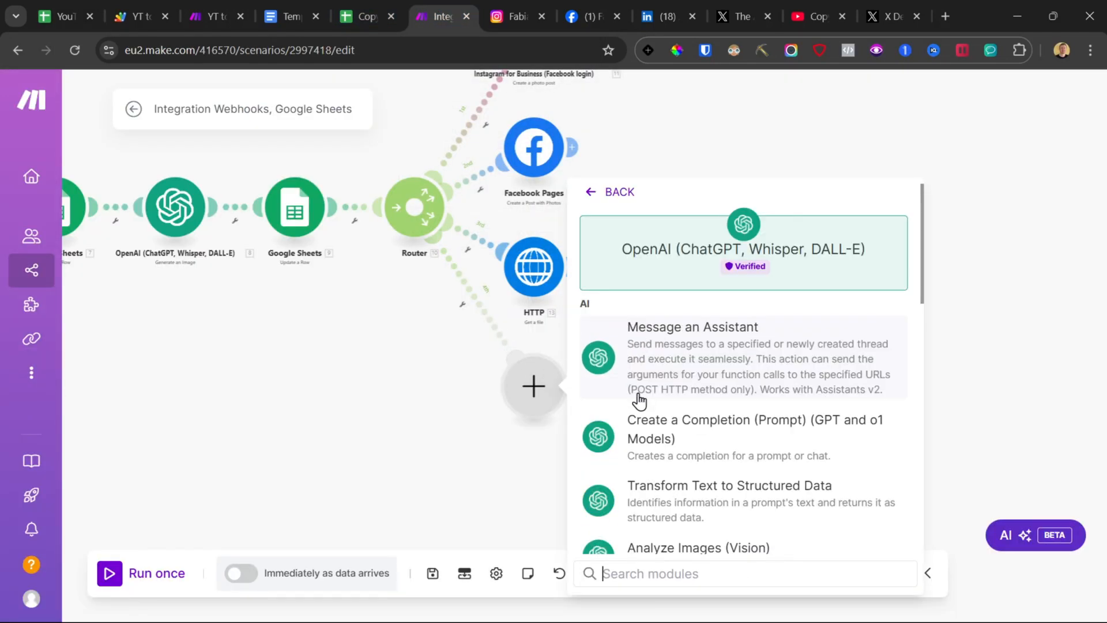
{"action": "scroll", "coordinate": [640, 397], "scroll_direction": "down", "scroll_amount": 2}
{"action": "scroll", "coordinate": [663, 370], "scroll_direction": "down", "scroll_amount": 8}
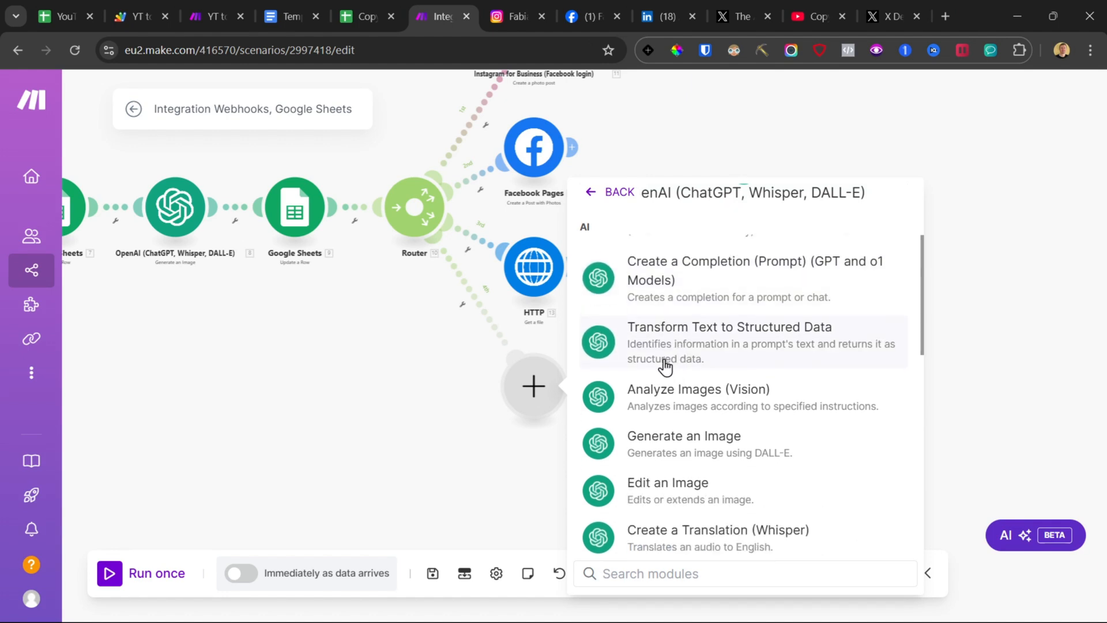
{"action": "scroll", "coordinate": [664, 367], "scroll_direction": "up", "scroll_amount": 10}
{"action": "left_click", "coordinate": [638, 427]}
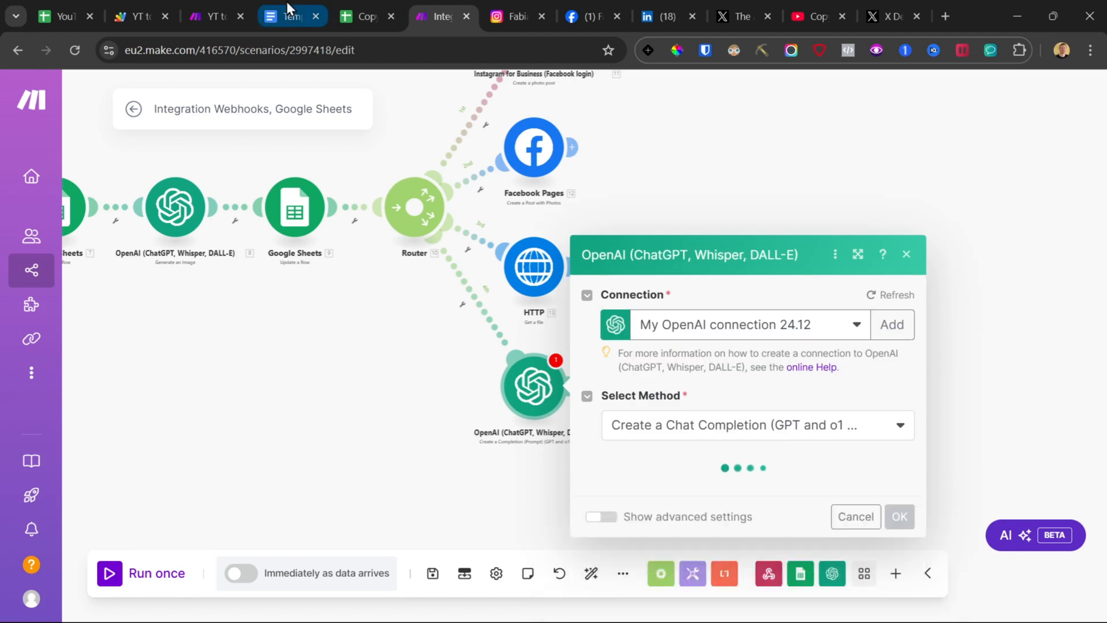
Step: Copy the Twitter Post Minimizer prompt from the template document
{"action": "left_click", "coordinate": [285, 3]}
{"action": "scroll", "coordinate": [350, 378], "scroll_direction": "down", "scroll_amount": 5}
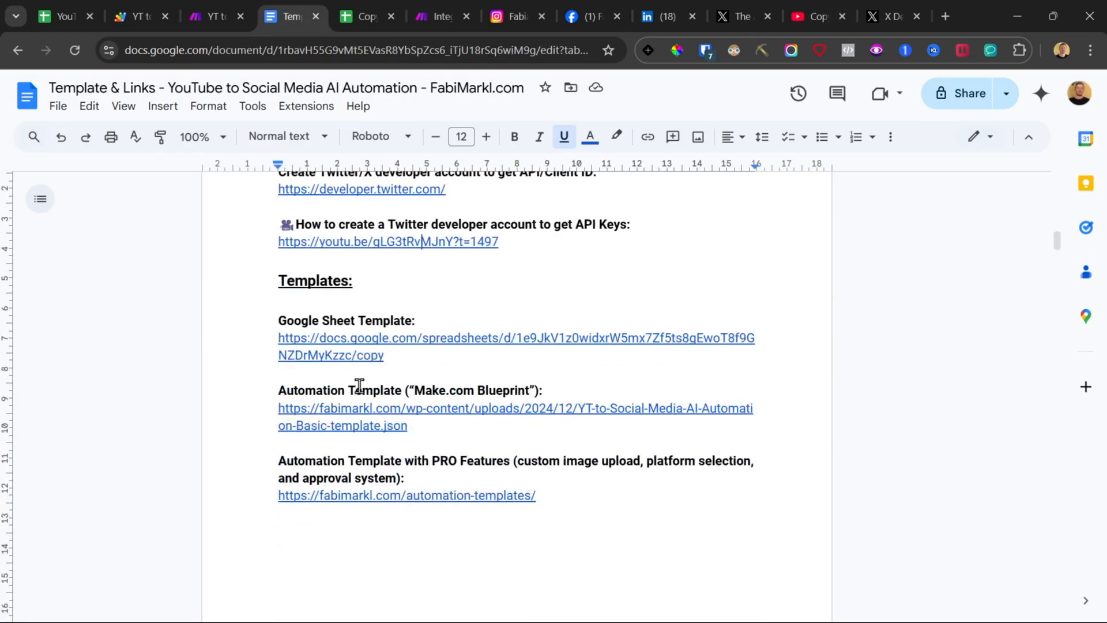
{"action": "scroll", "coordinate": [356, 387], "scroll_direction": "down", "scroll_amount": 10}
{"action": "scroll", "coordinate": [358, 385], "scroll_direction": "down", "scroll_amount": 20}
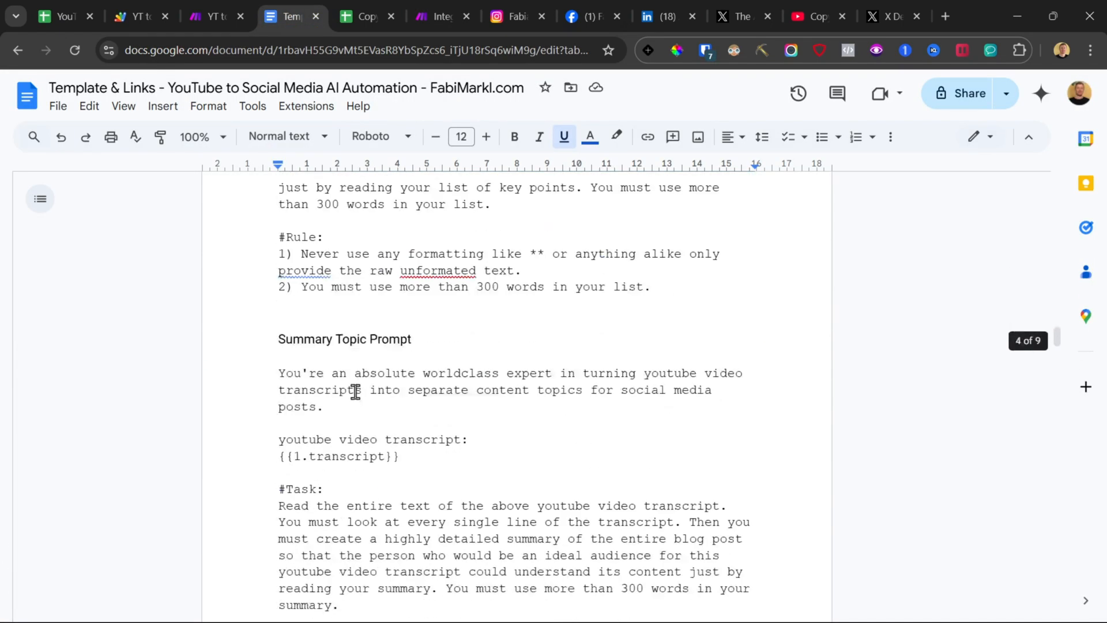
{"action": "scroll", "coordinate": [353, 387], "scroll_direction": "down", "scroll_amount": 20}
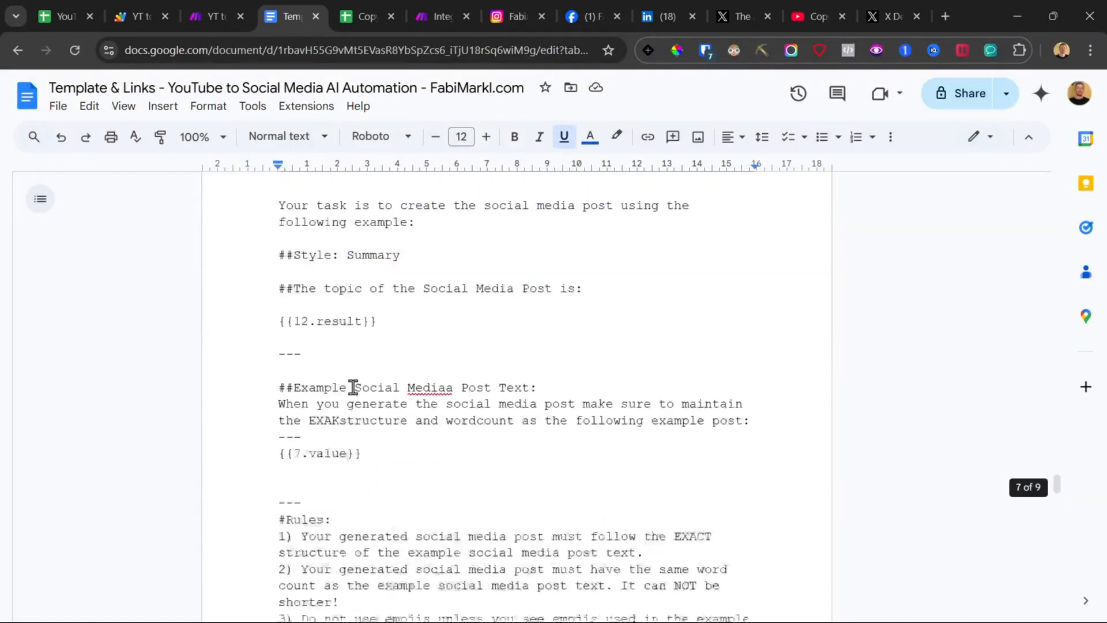
{"action": "scroll", "coordinate": [353, 387], "scroll_direction": "down", "scroll_amount": 15}
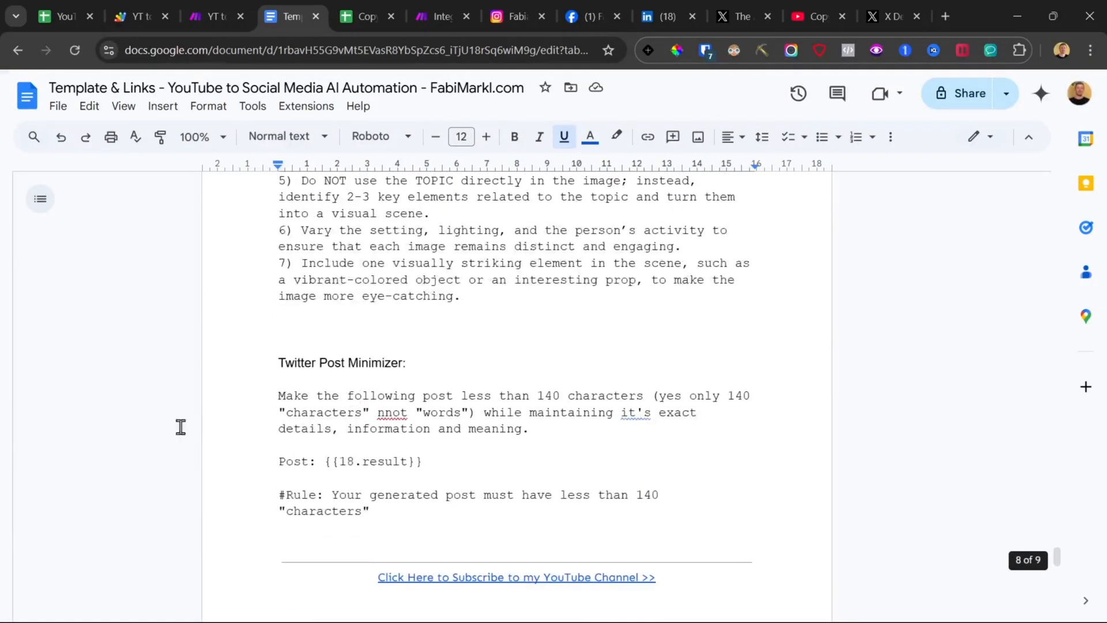
{"action": "left_click_drag", "start_coordinate": [238, 395], "coordinate": [374, 291]}
{"action": "scroll", "coordinate": [383, 393], "scroll_direction": "down", "scroll_amount": 4}
{"action": "left_click", "coordinate": [425, 5]}
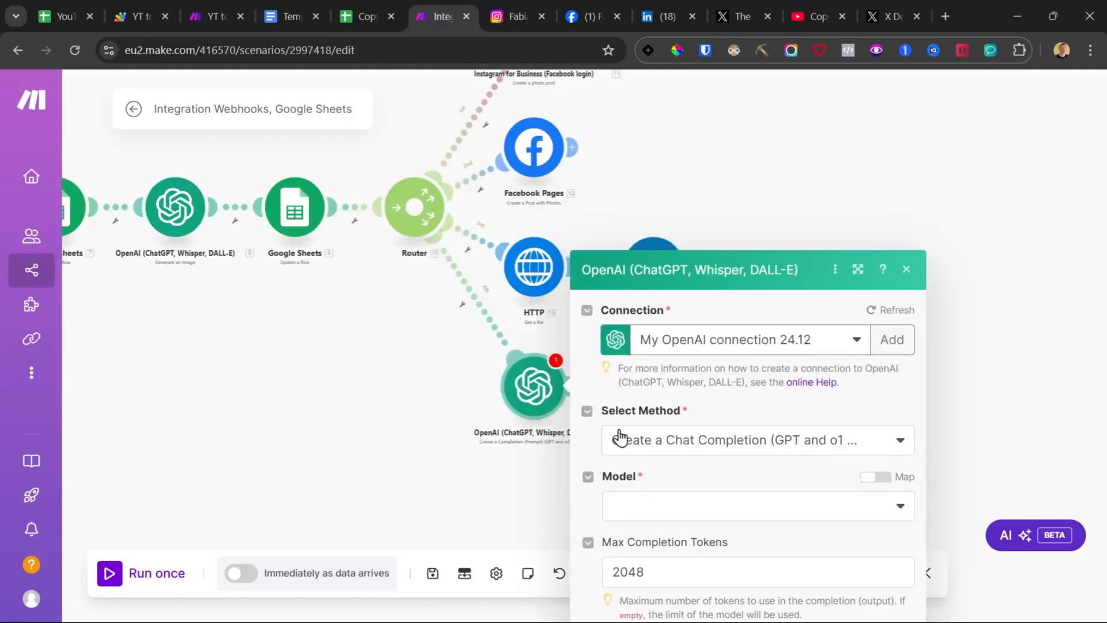
Step: Select the o1-mini model for the completion and add a message with the User role
{"action": "left_click", "coordinate": [688, 345]}
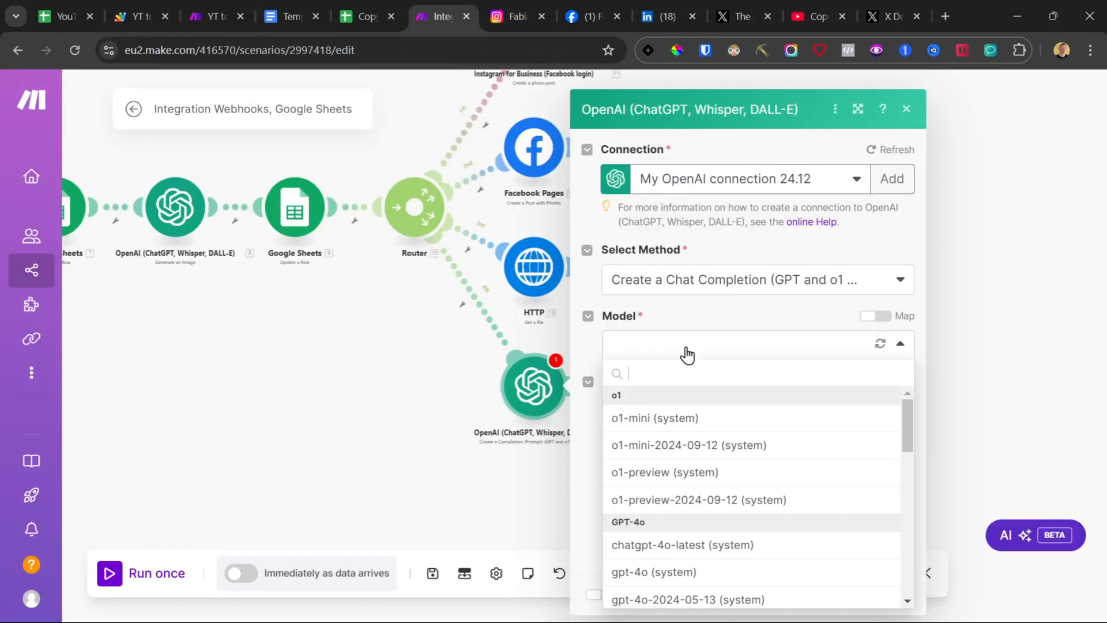
{"action": "left_click", "coordinate": [679, 424]}
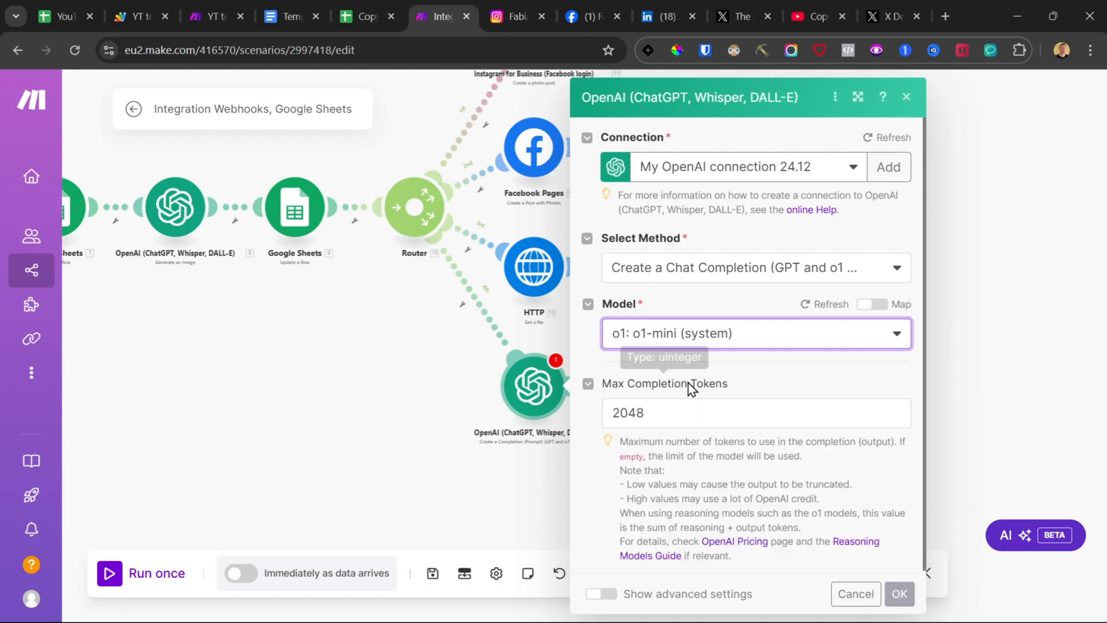
{"action": "scroll", "coordinate": [692, 346], "scroll_direction": "down", "scroll_amount": 3}
{"action": "left_click", "coordinate": [672, 335]}
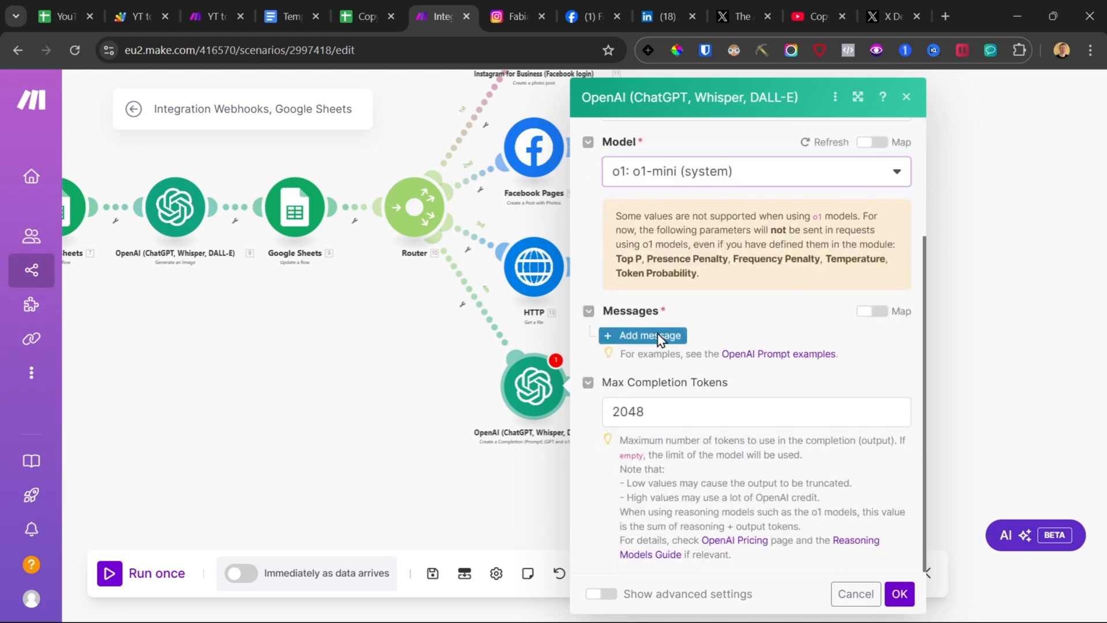
{"action": "scroll", "coordinate": [676, 381], "scroll_direction": "down", "scroll_amount": 1}
{"action": "left_click", "coordinate": [680, 315]}
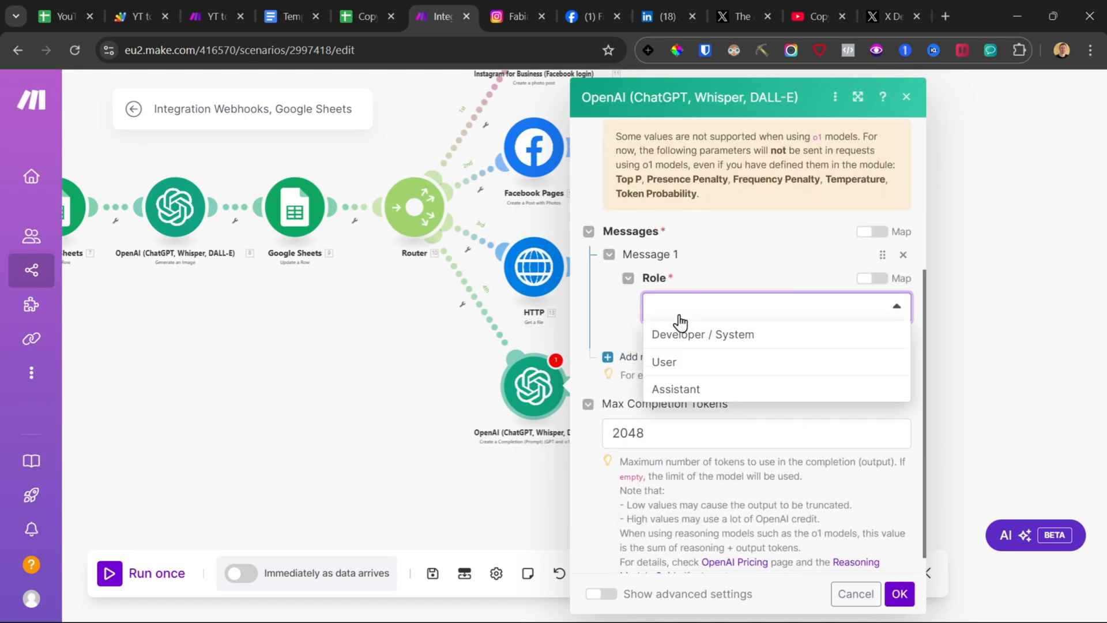
{"action": "left_click", "coordinate": [687, 362]}
Step: Paste the Twitter Post Minimizer prompt as the message text, removing its placeholder and adding line breaks around Post:
{"action": "left_click", "coordinate": [755, 369]}
{"action": "type", "text": "Make the following post less than 140 characters (yes only 140 \"characters\" nnot \"words\") while maintaining it's exact details, information and meaning.Post: 18.result#Rule: Your generated post must have less than 140 \"characters\""}
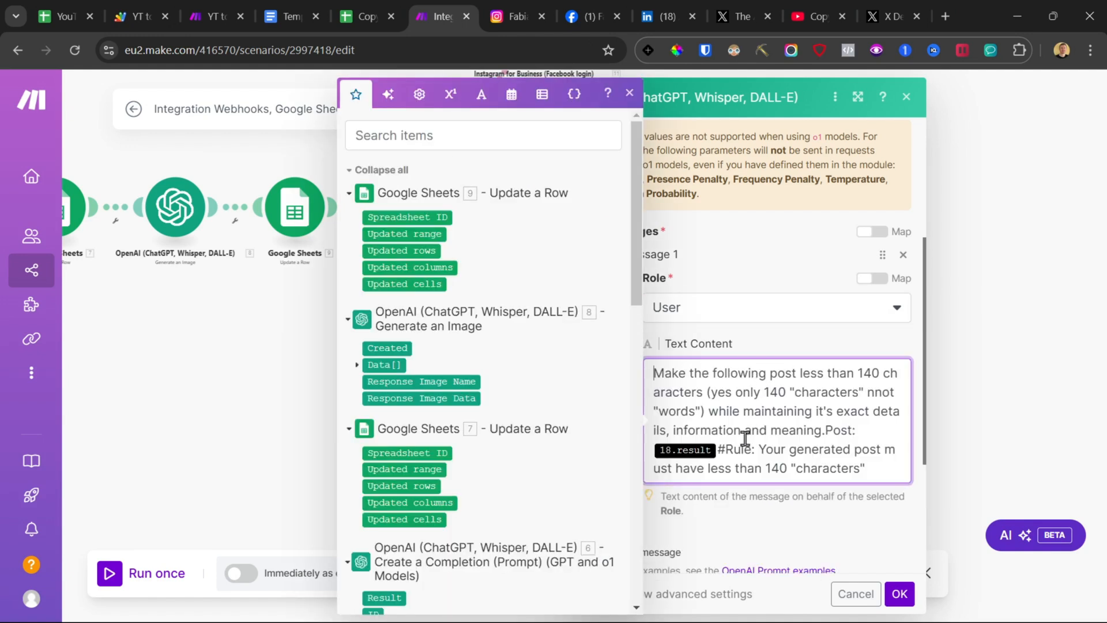
{"action": "key", "text": "BackSpace"}
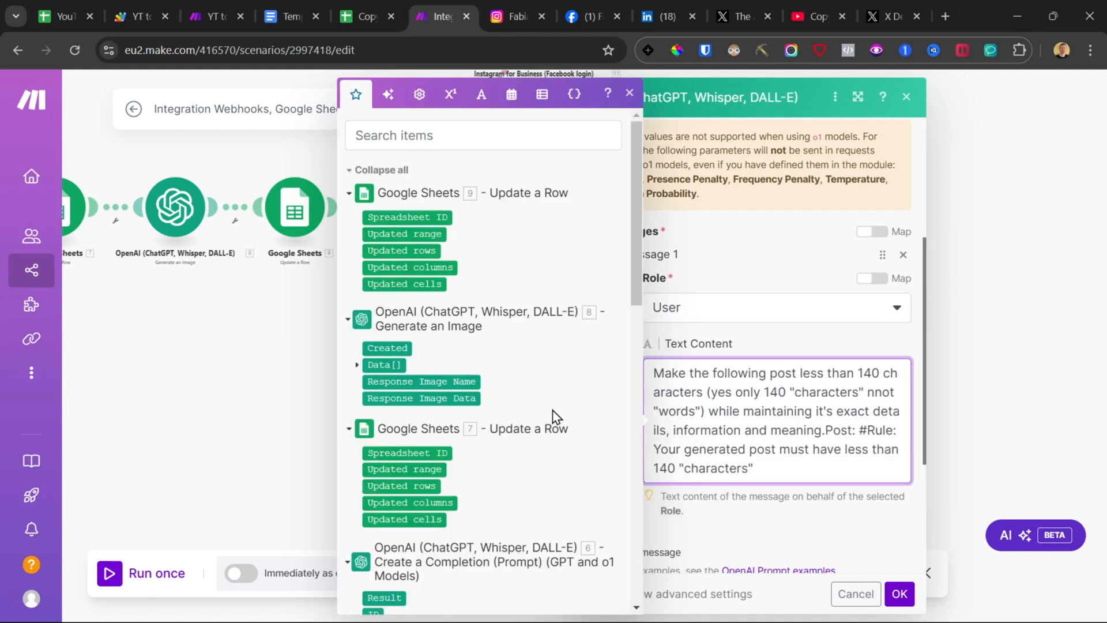
{"action": "key", "text": "Return"}
{"action": "key", "text": "Return"}
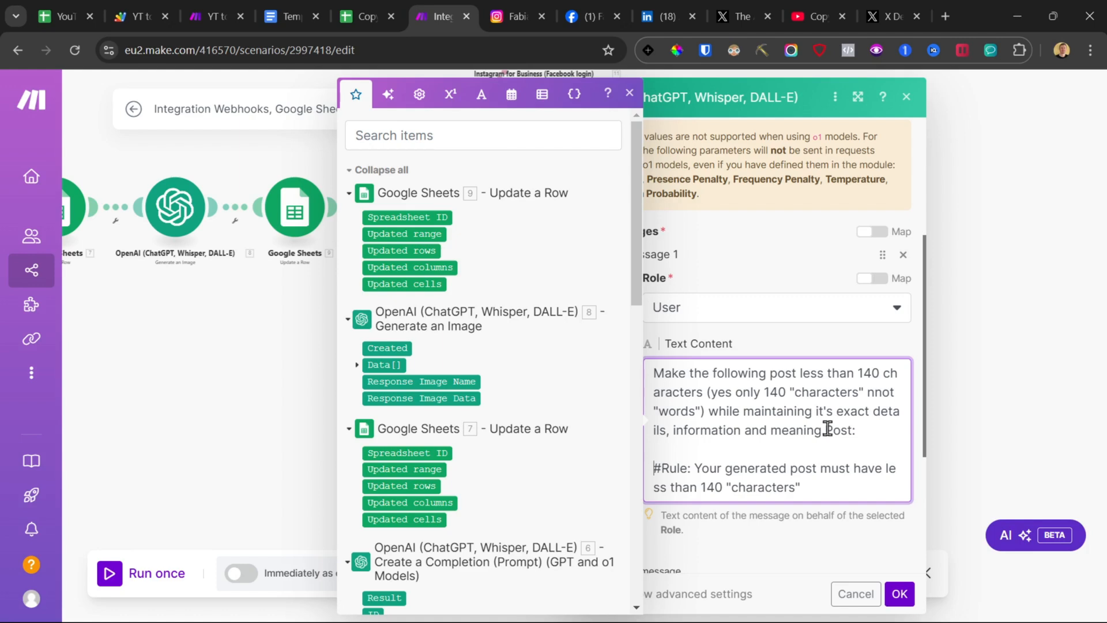
{"action": "left_click", "coordinate": [827, 429]}
{"action": "key", "text": "Return"}
{"action": "key", "text": "Return"}
{"action": "key", "text": "Return"}
{"action": "left_click", "coordinate": [675, 487]}
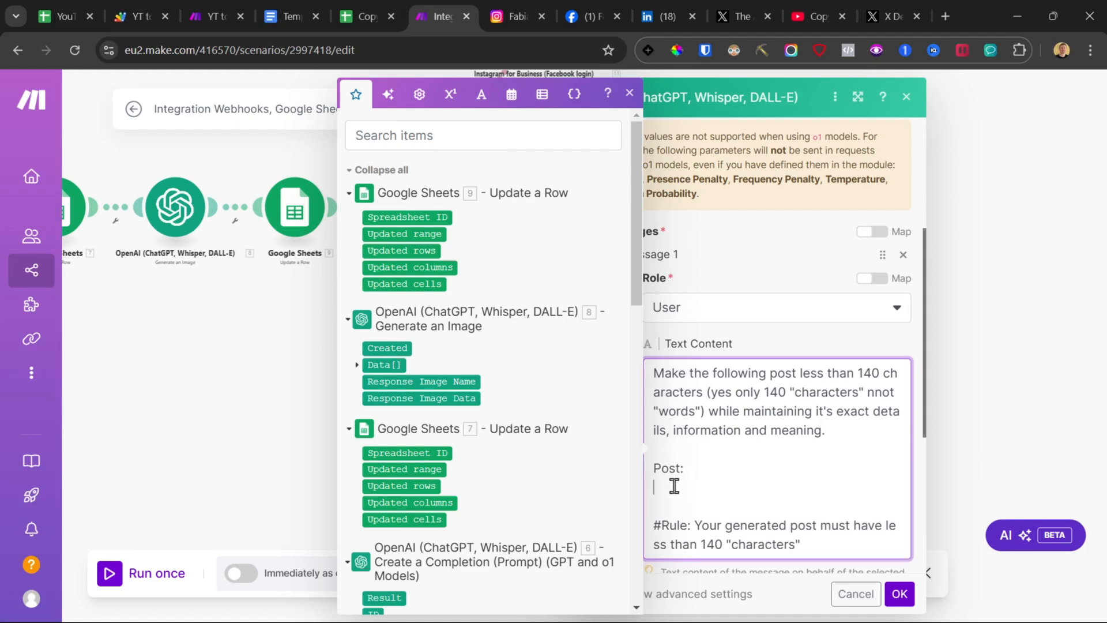
Step: Map the earlier completion Result after Post:, confirm the module and save the scenario
{"action": "scroll", "coordinate": [499, 376], "scroll_direction": "down", "scroll_amount": 15}
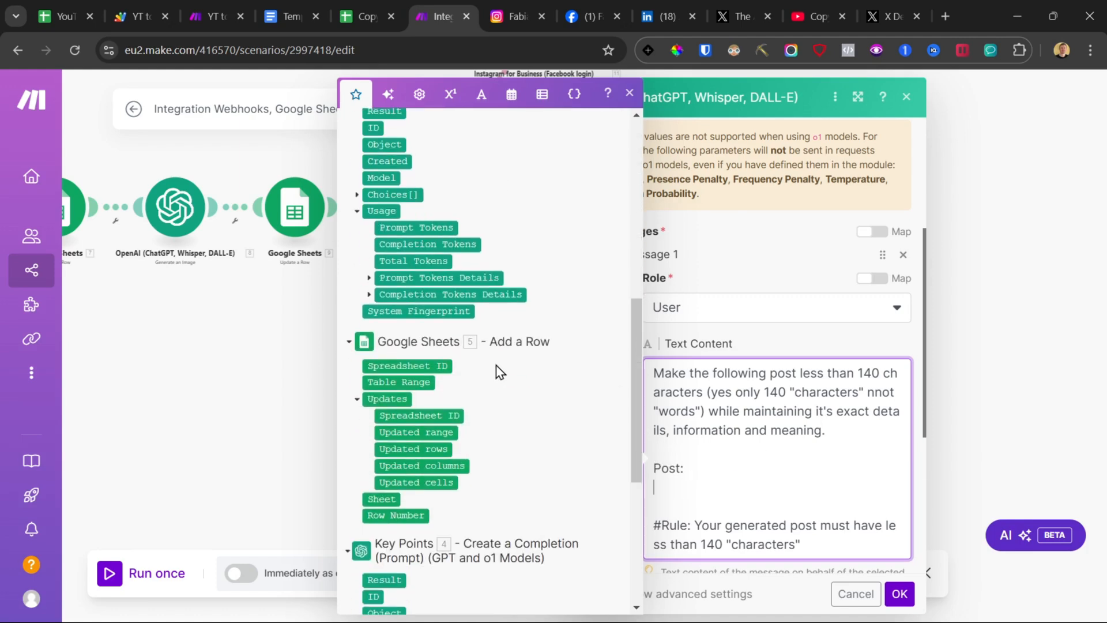
{"action": "scroll", "coordinate": [499, 372], "scroll_direction": "up", "scroll_amount": 4}
{"action": "left_click", "coordinate": [384, 202]}
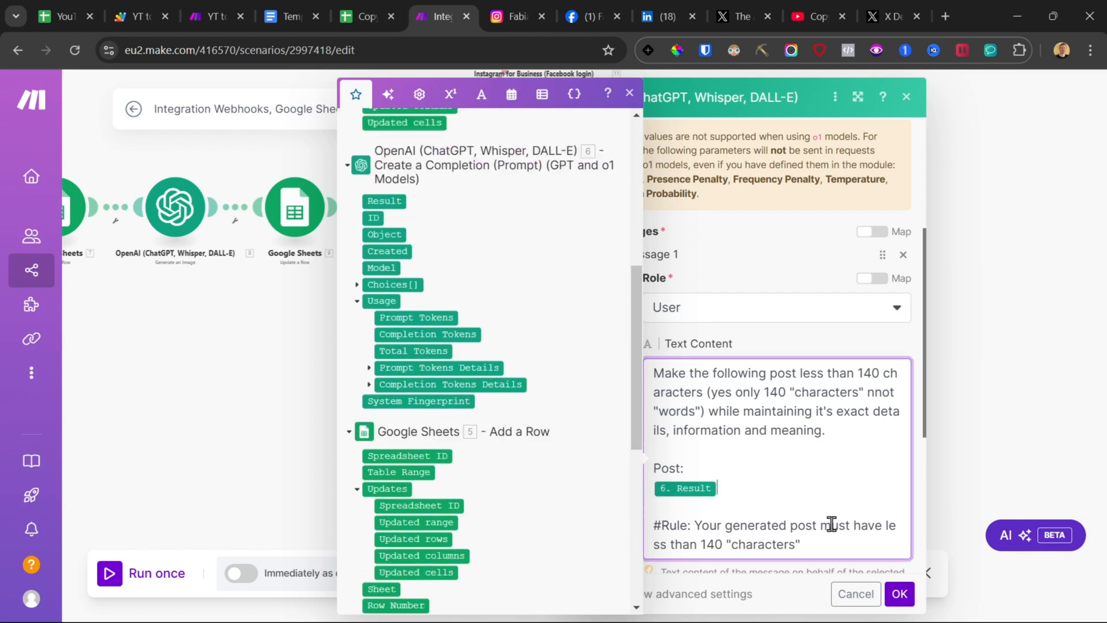
{"action": "left_click", "coordinate": [898, 596]}
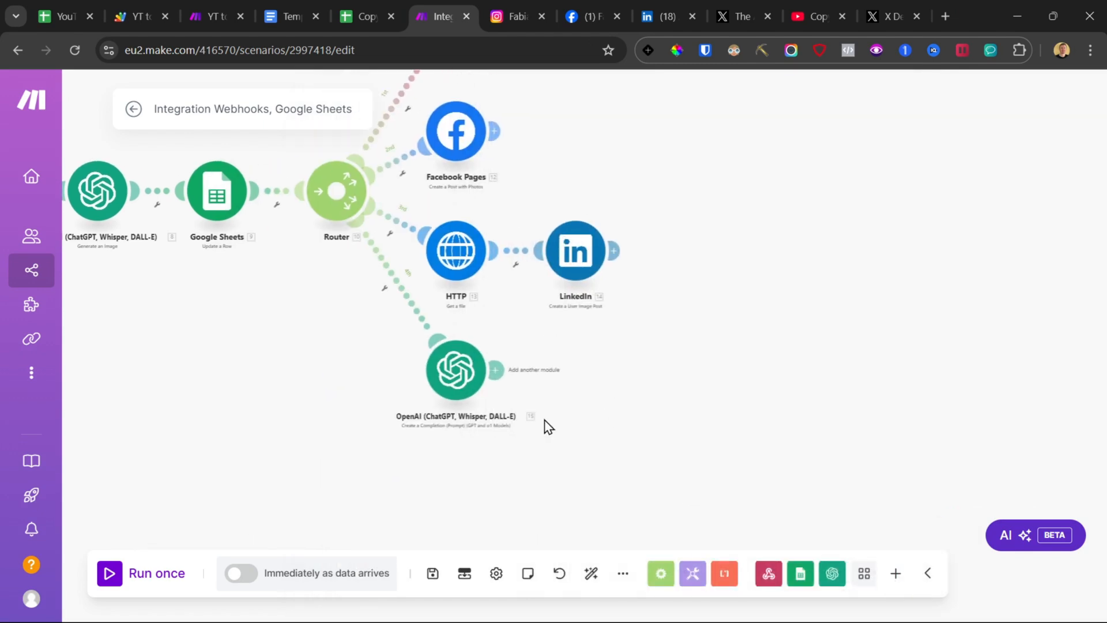
{"action": "left_click", "coordinate": [432, 571]}
Step: Add an HTTP Get a file module after the new OpenAI module using the DALL-E image URL
{"action": "left_click", "coordinate": [502, 371]}
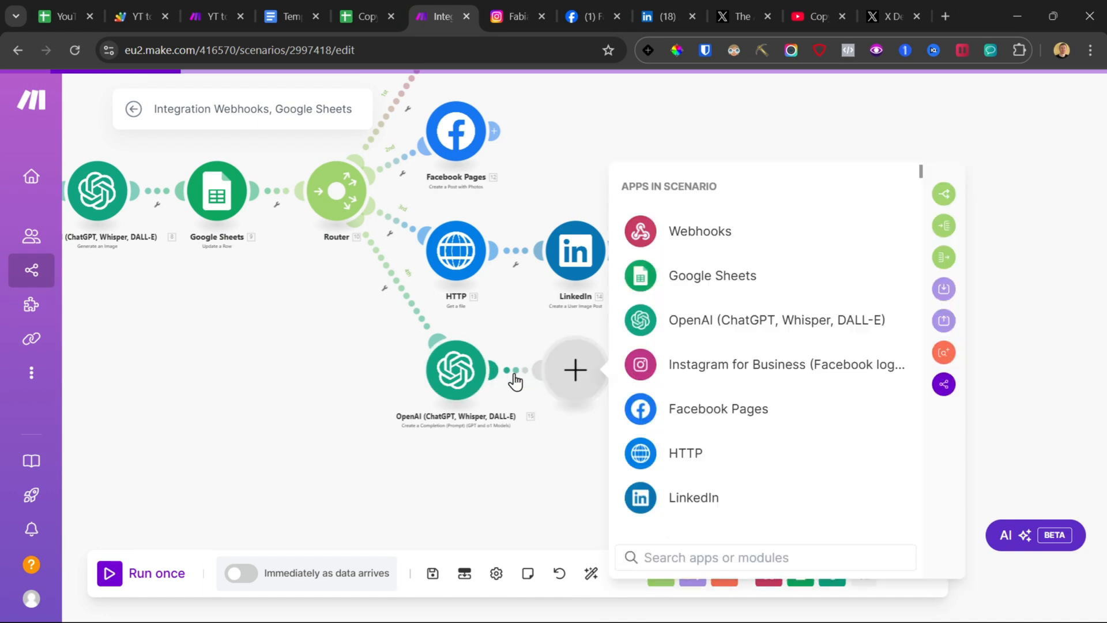
{"action": "left_click", "coordinate": [714, 460]}
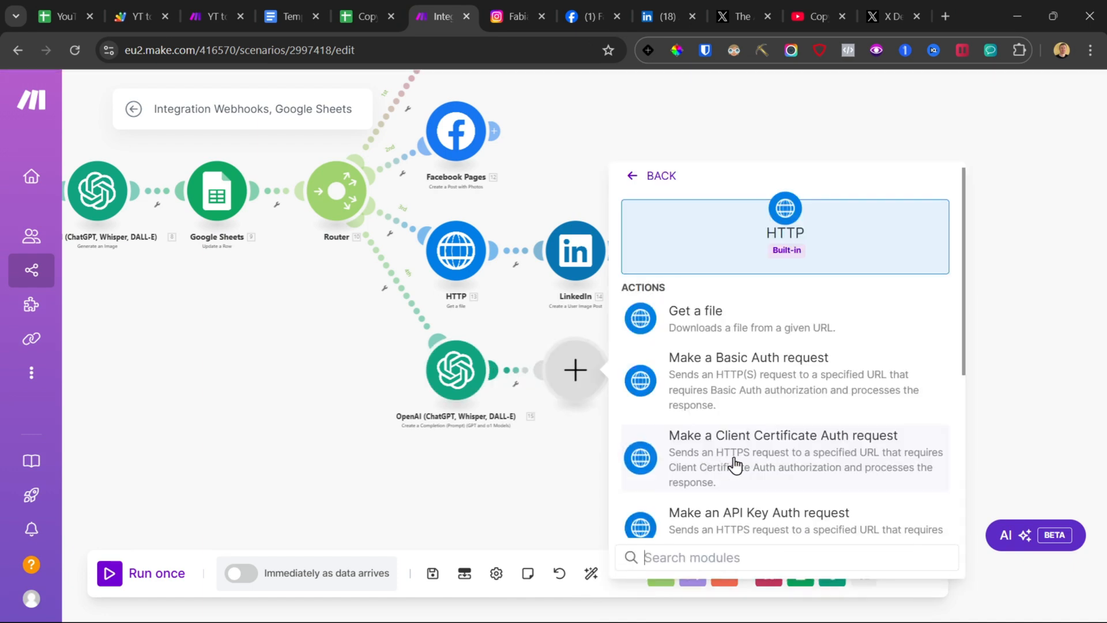
{"action": "left_click", "coordinate": [712, 310]}
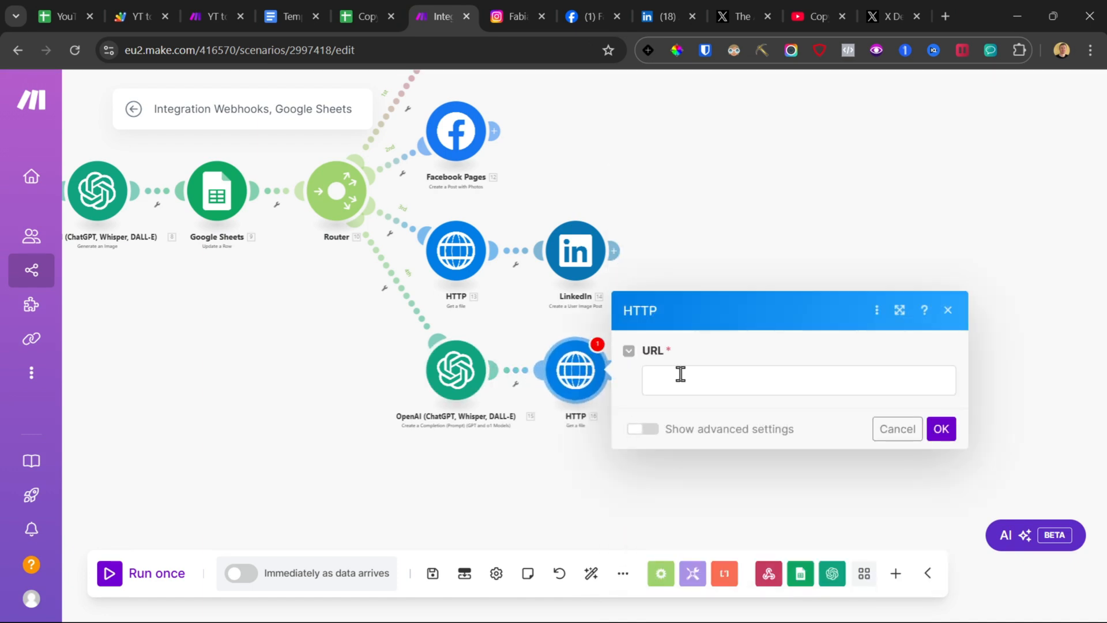
{"action": "left_click", "coordinate": [647, 374]}
{"action": "scroll", "coordinate": [398, 365], "scroll_direction": "down", "scroll_amount": 5}
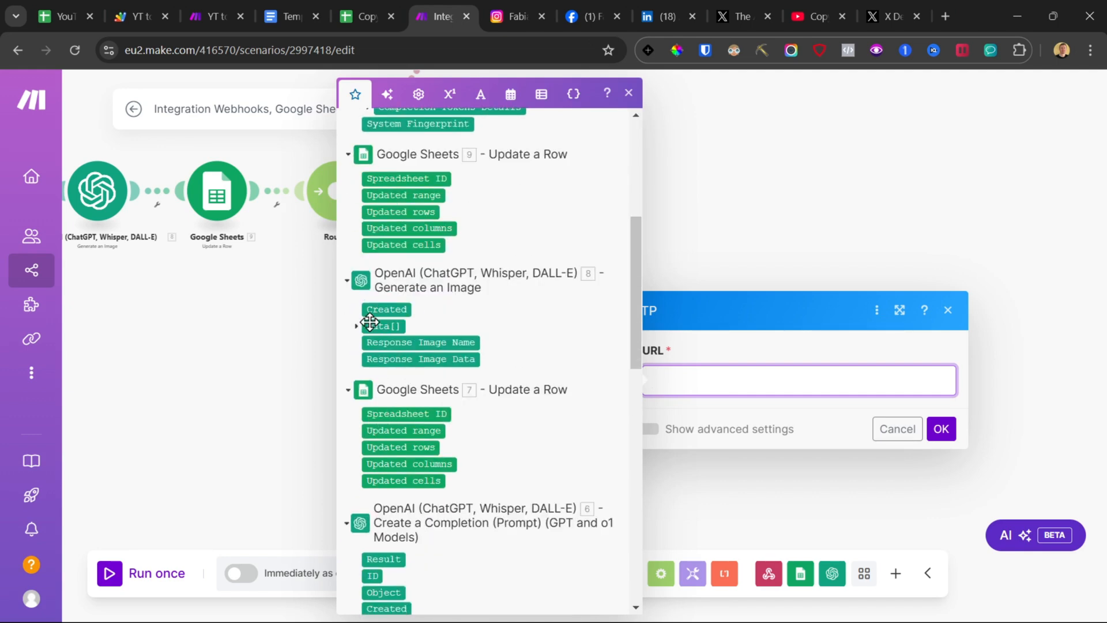
{"action": "left_click", "coordinate": [368, 324]}
{"action": "left_click", "coordinate": [385, 343]}
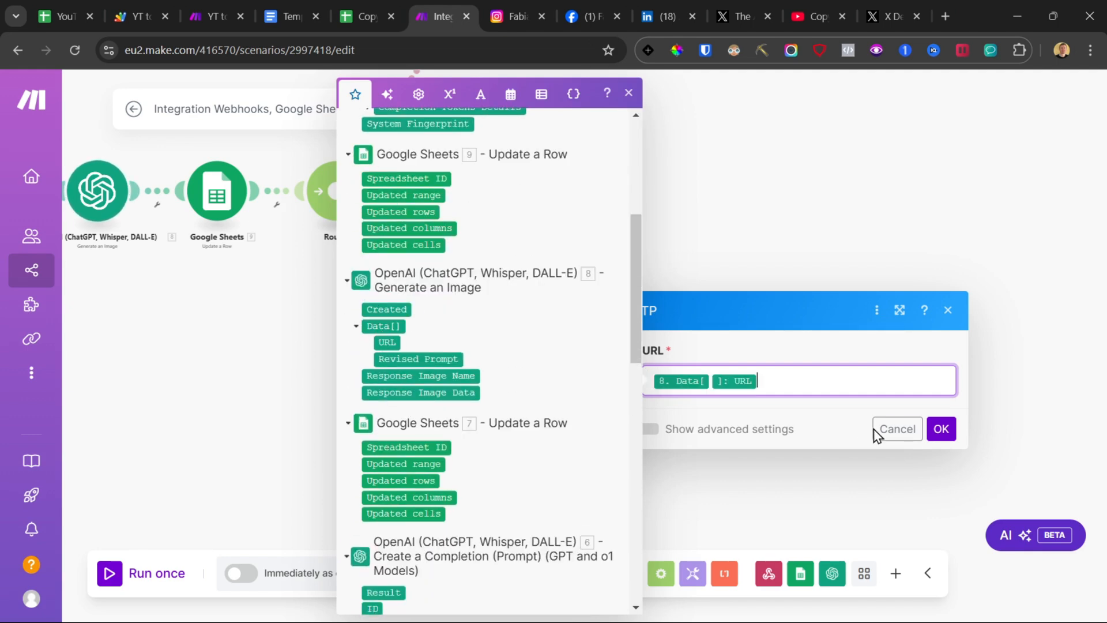
{"action": "left_click", "coordinate": [941, 429]}
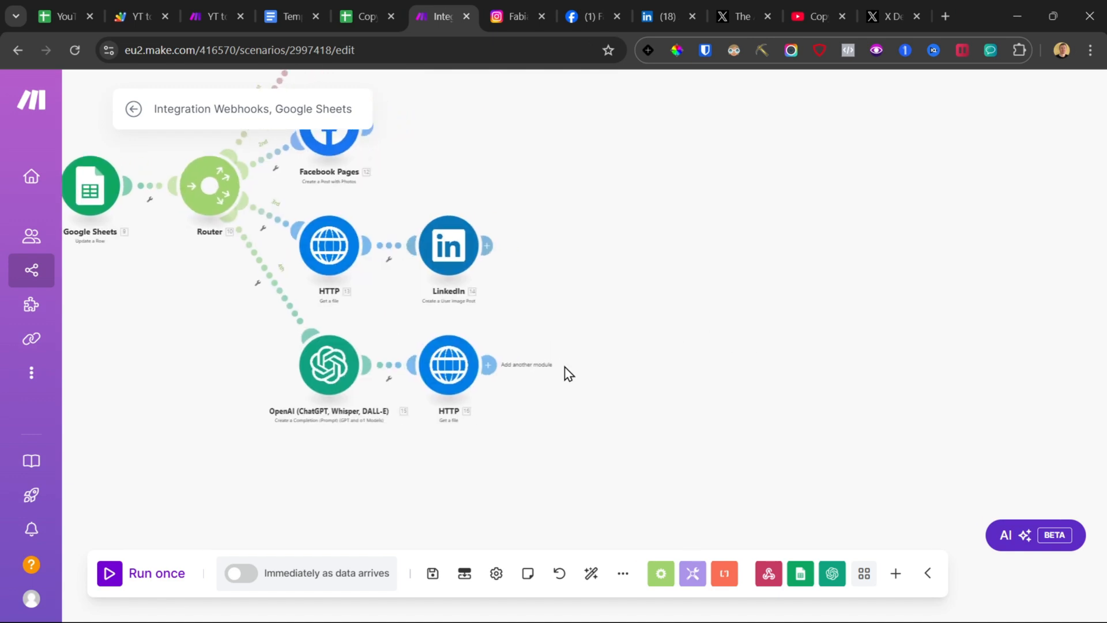
Step: Add an X (formerly Twitter) v5 Upload a Media module after the new HTTP module
{"action": "left_click", "coordinate": [489, 363]}
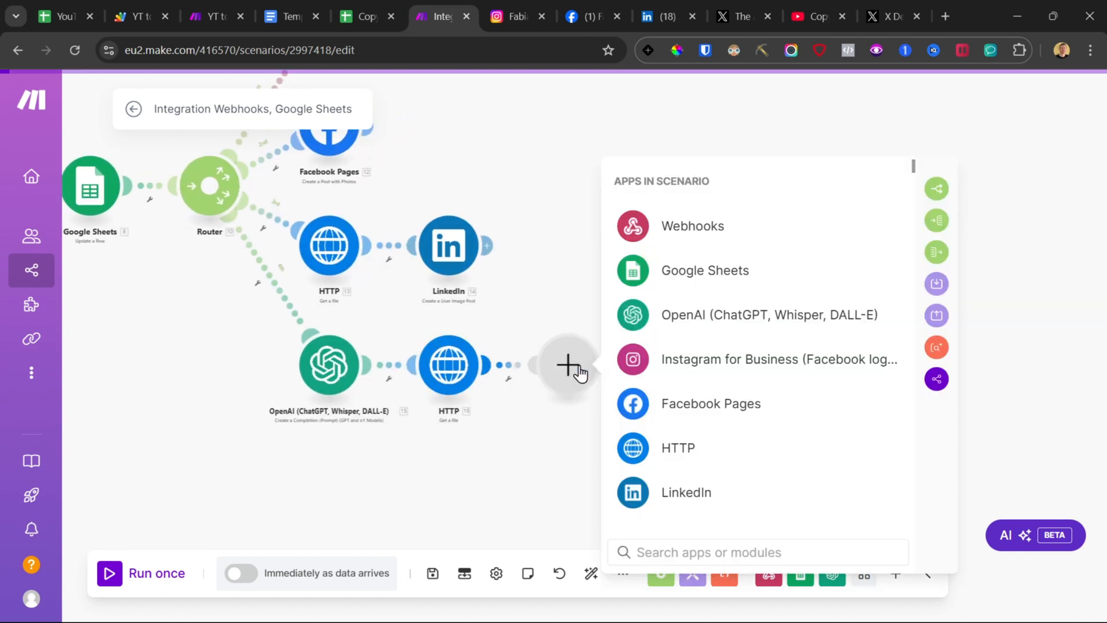
{"action": "left_click", "coordinate": [711, 545]}
{"action": "type", "text": "twitter"}
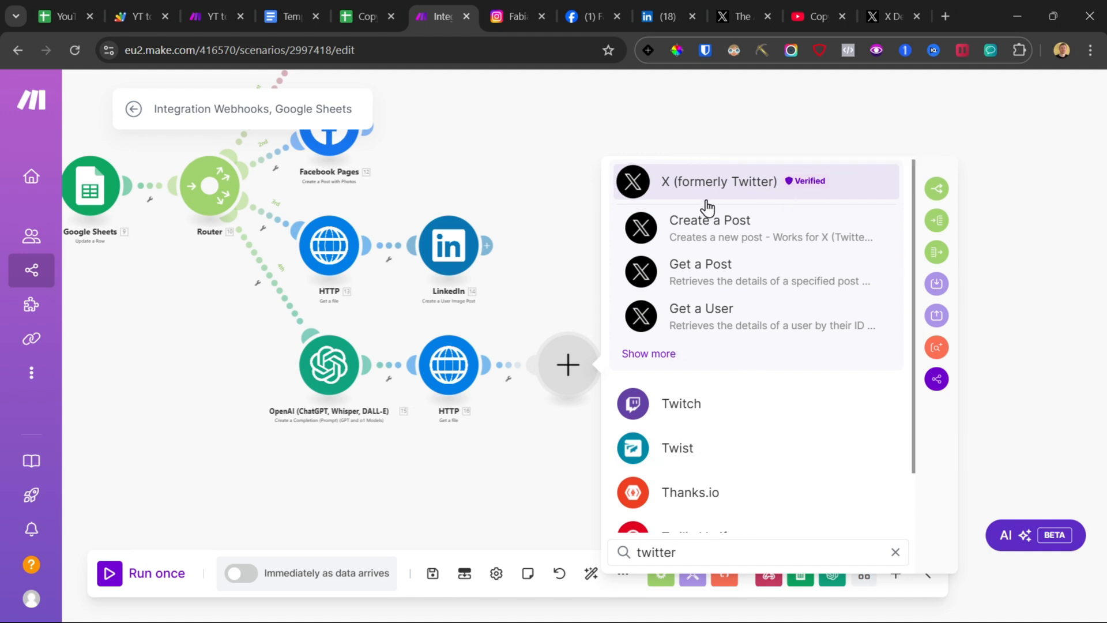
{"action": "left_click", "coordinate": [651, 356]}
{"action": "left_click", "coordinate": [927, 171]}
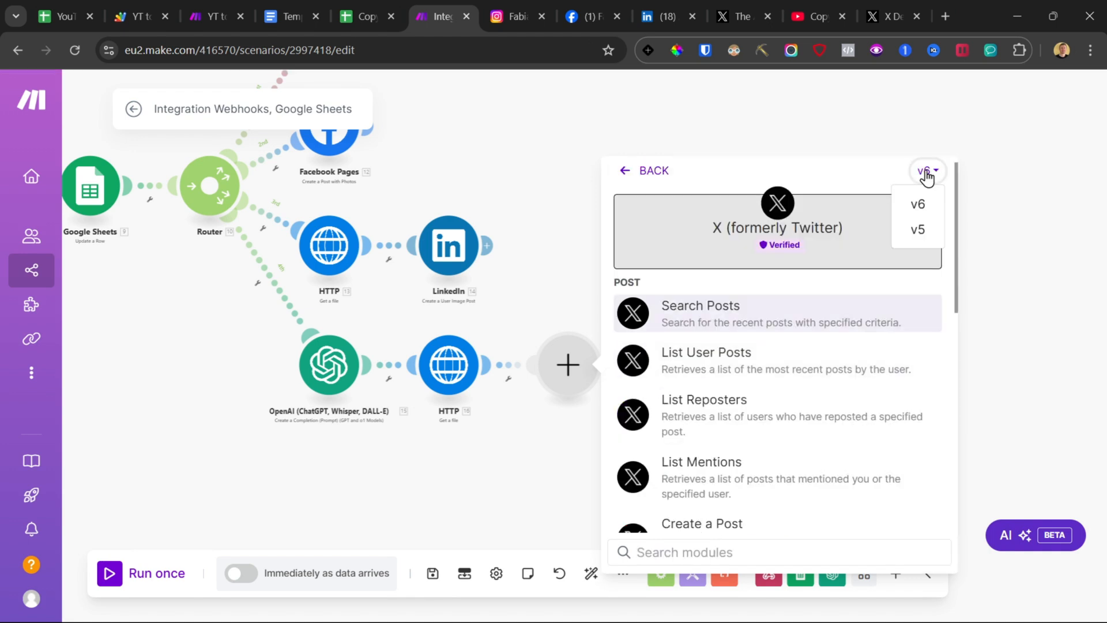
{"action": "left_click", "coordinate": [921, 228]}
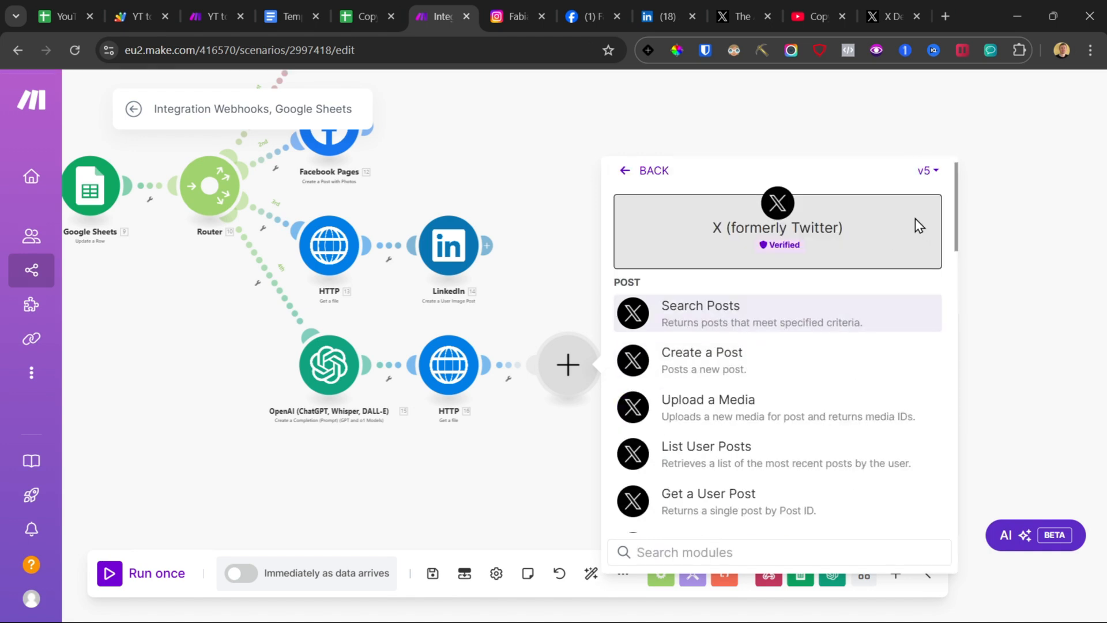
{"action": "left_click", "coordinate": [711, 408]}
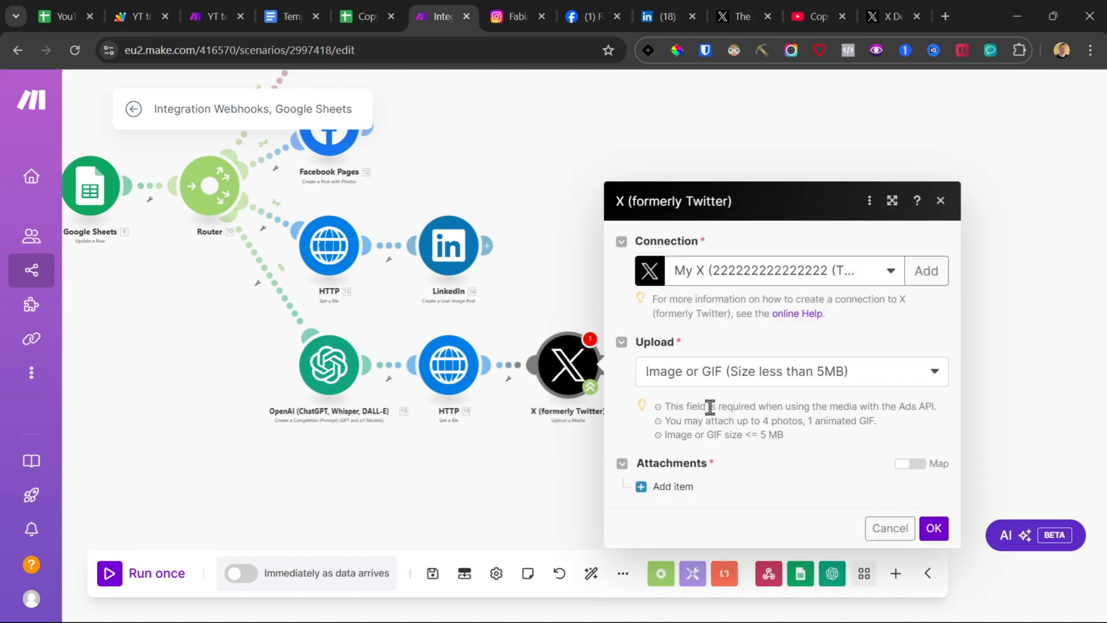
{"action": "left_click", "coordinate": [923, 270]}
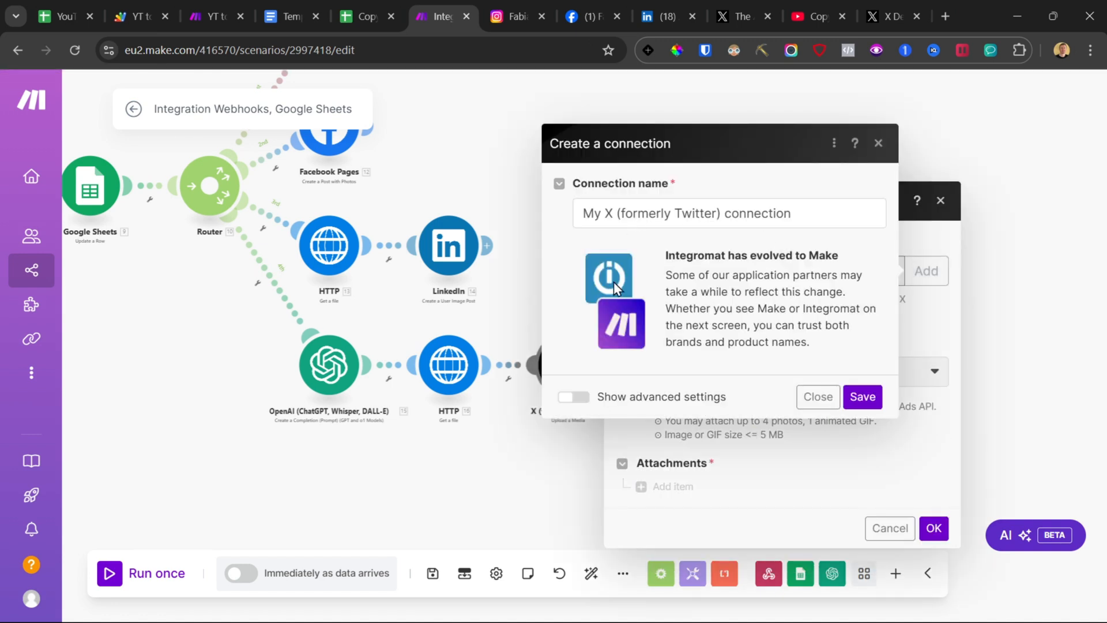
{"action": "left_click", "coordinate": [573, 398]}
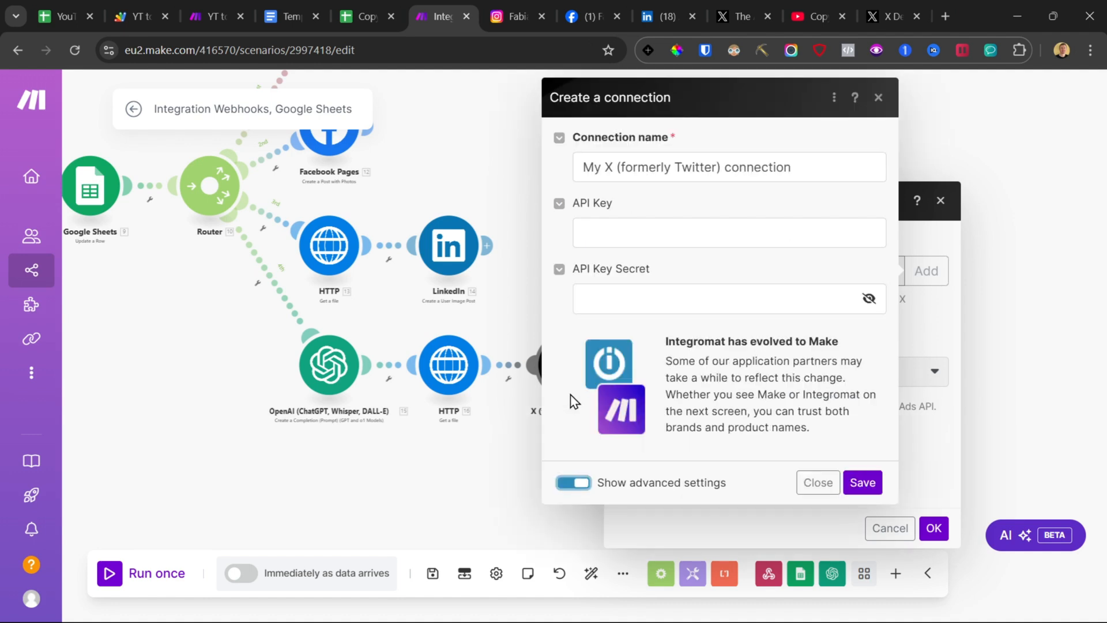
{"action": "left_click", "coordinate": [625, 232]}
{"action": "left_click", "coordinate": [635, 291]}
{"action": "left_click", "coordinate": [627, 225]}
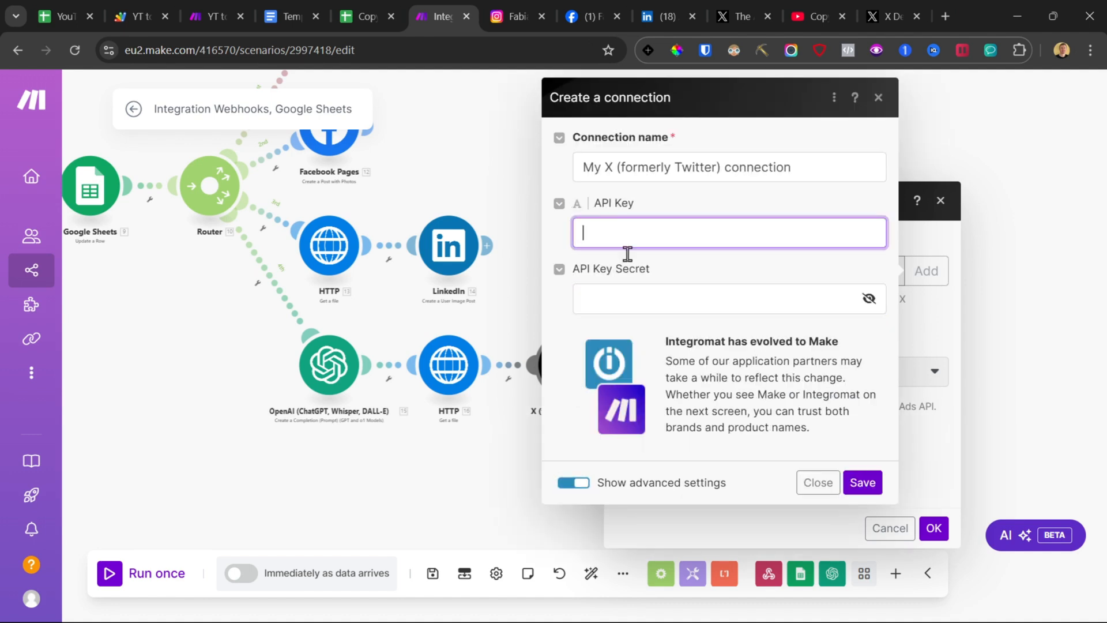
{"action": "left_click", "coordinate": [634, 300]}
Step: Examine the consumer keys and tokens of the Social Media AI Automation v2 app in the X developer portal
{"action": "left_click", "coordinate": [893, 3]}
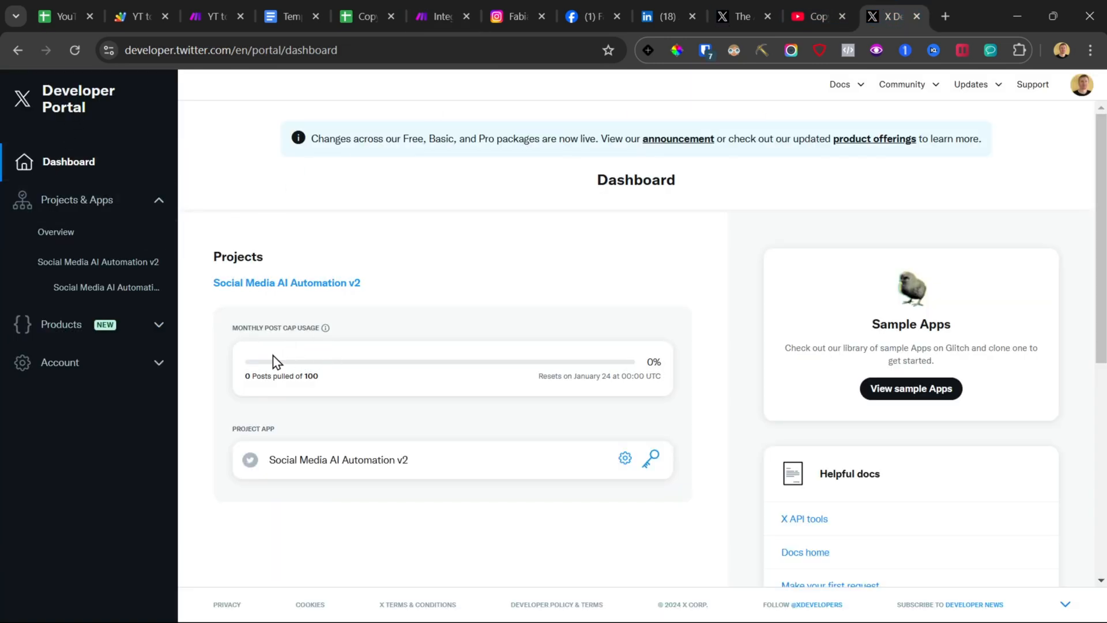
{"action": "left_click", "coordinate": [108, 263]}
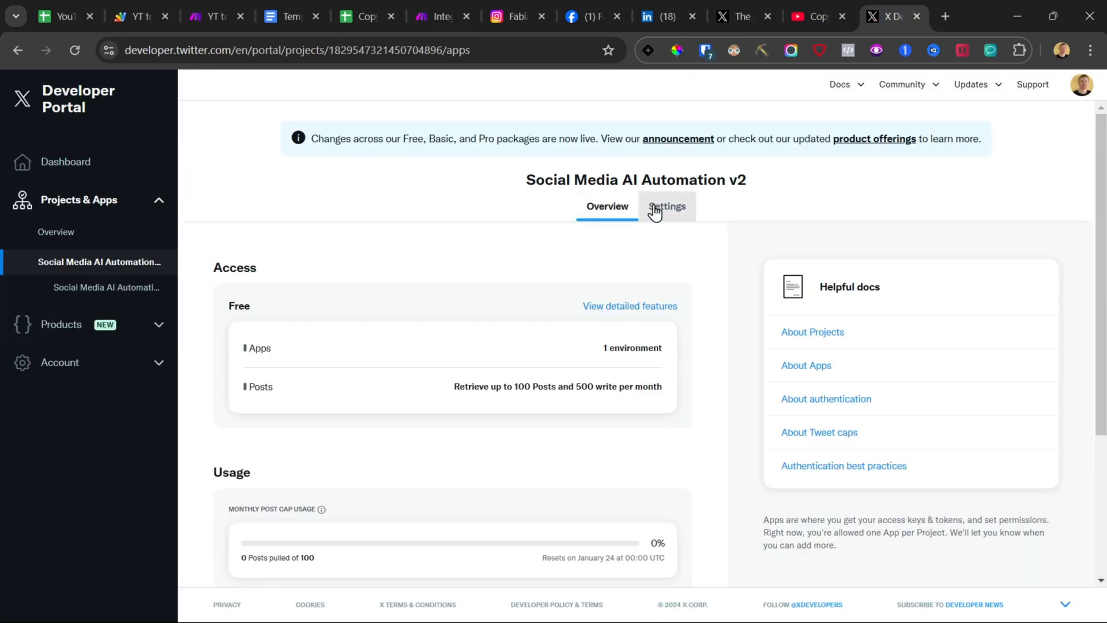
{"action": "left_click", "coordinate": [656, 210]}
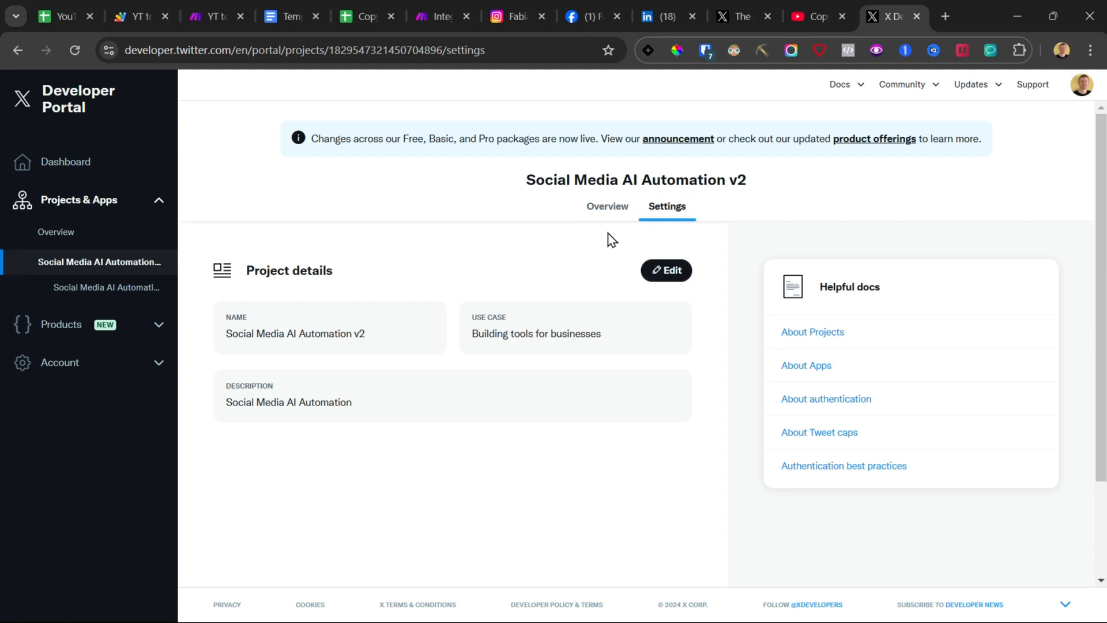
{"action": "left_click", "coordinate": [107, 289]}
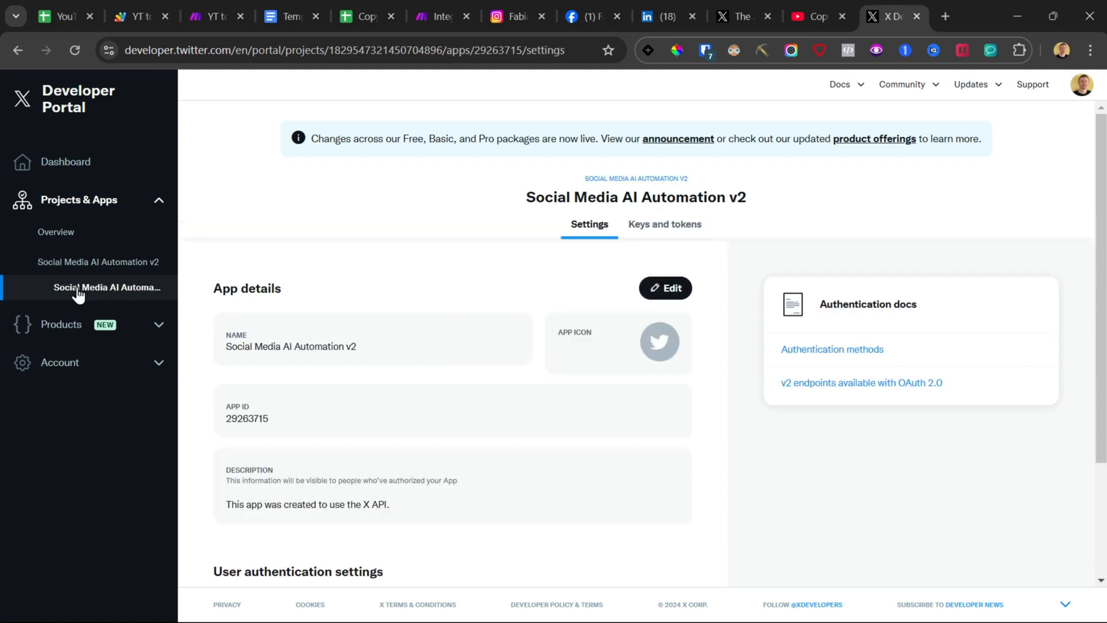
{"action": "left_click", "coordinate": [666, 225]}
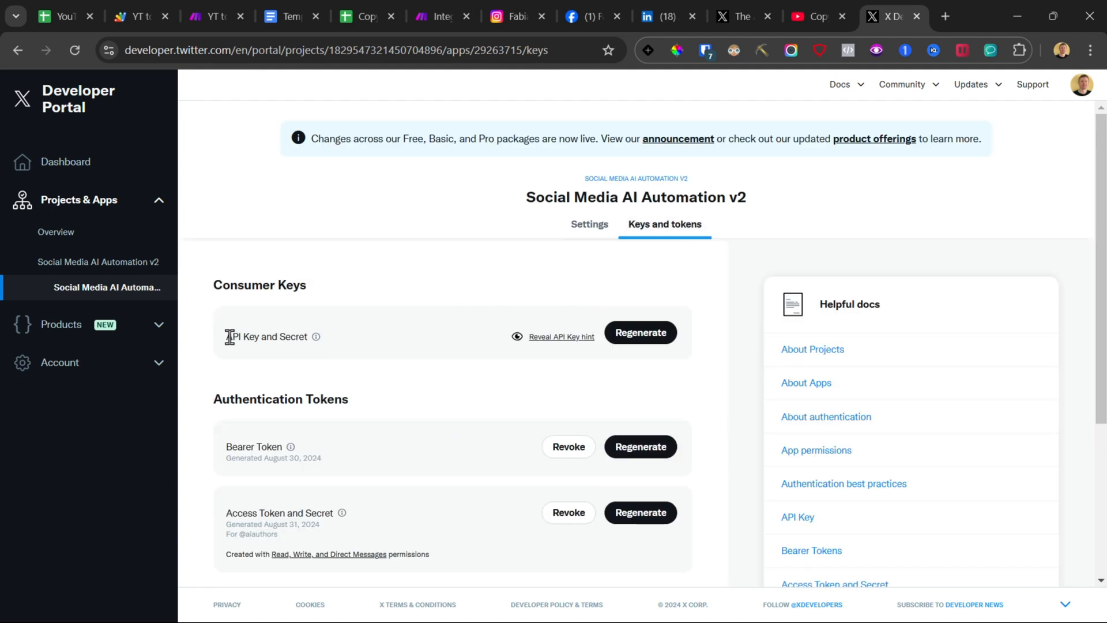
{"action": "left_click_drag", "start_coordinate": [230, 336], "coordinate": [331, 340]}
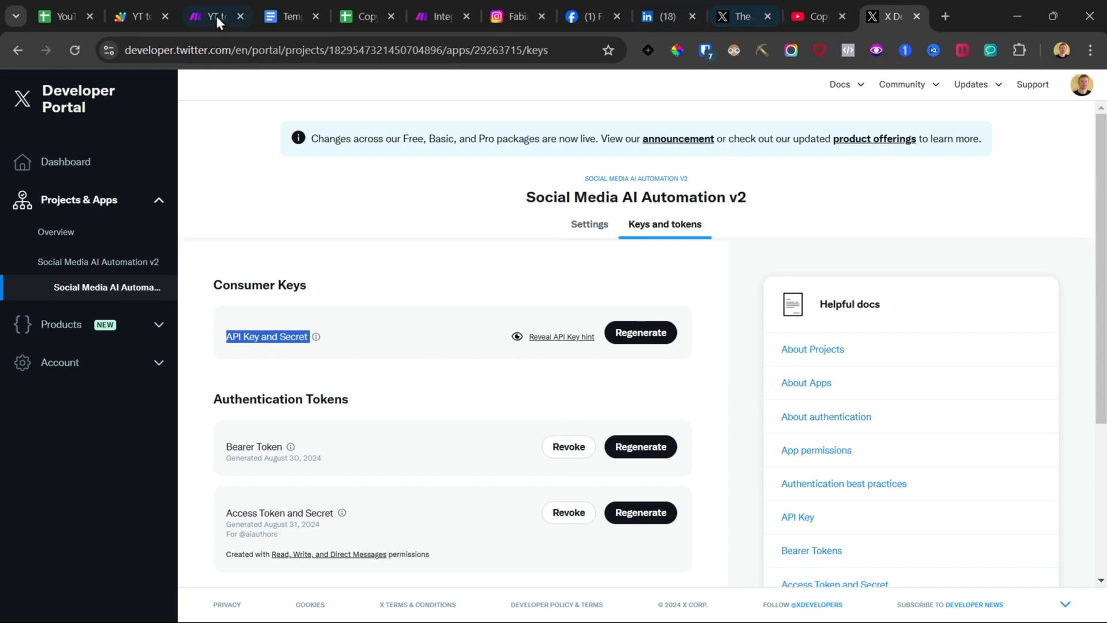
Step: Open the linked tutorial video on creating a Twitter developer account from the template document
{"action": "left_click", "coordinate": [437, 16]}
{"action": "left_click", "coordinate": [777, 245]}
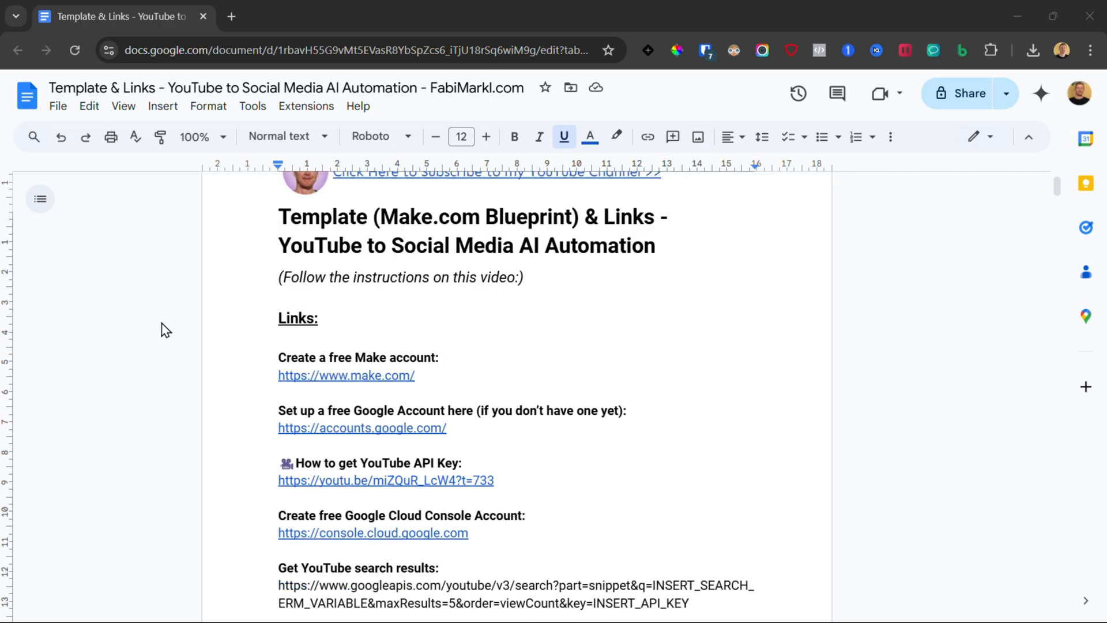
{"action": "scroll", "coordinate": [161, 327], "scroll_direction": "down", "scroll_amount": 10}
{"action": "scroll", "coordinate": [162, 325], "scroll_direction": "down", "scroll_amount": 3}
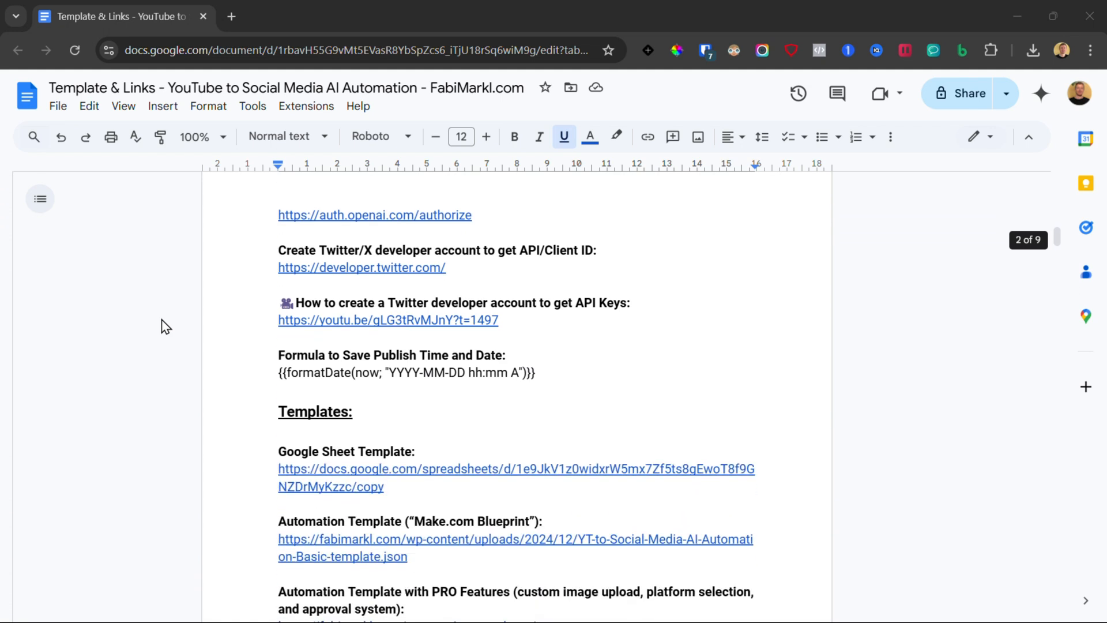
{"action": "left_click", "coordinate": [346, 320]}
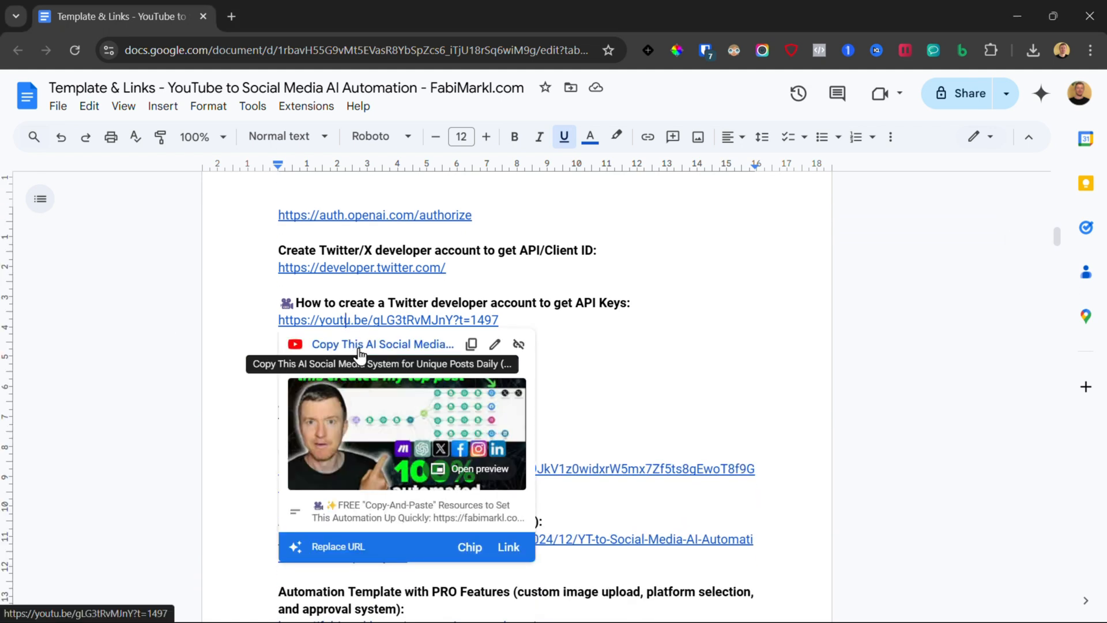
{"action": "left_click", "coordinate": [355, 348]}
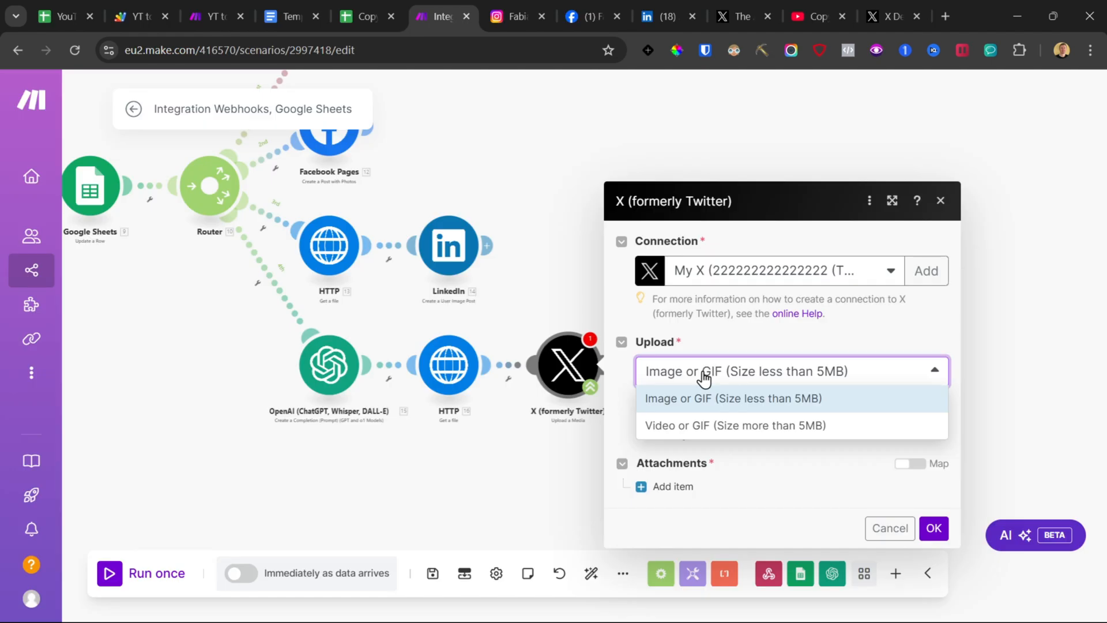
{"action": "left_click", "coordinate": [658, 397]}
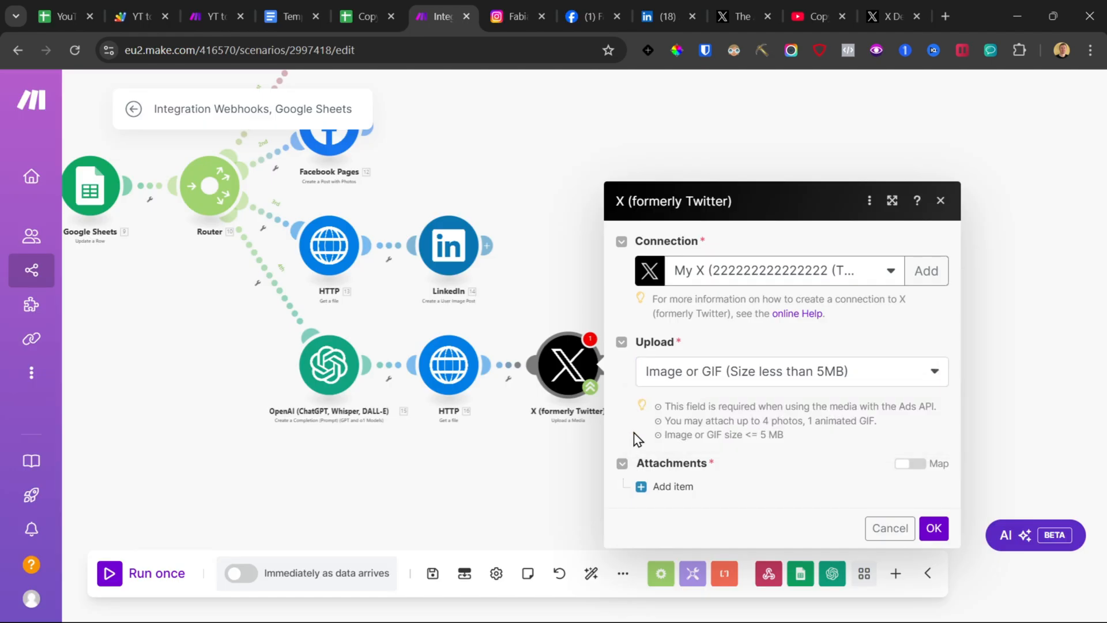
Step: Add an attachment item using the HTTP Get a file output, confirm the module and save the scenario anyway
{"action": "left_click", "coordinate": [678, 488]}
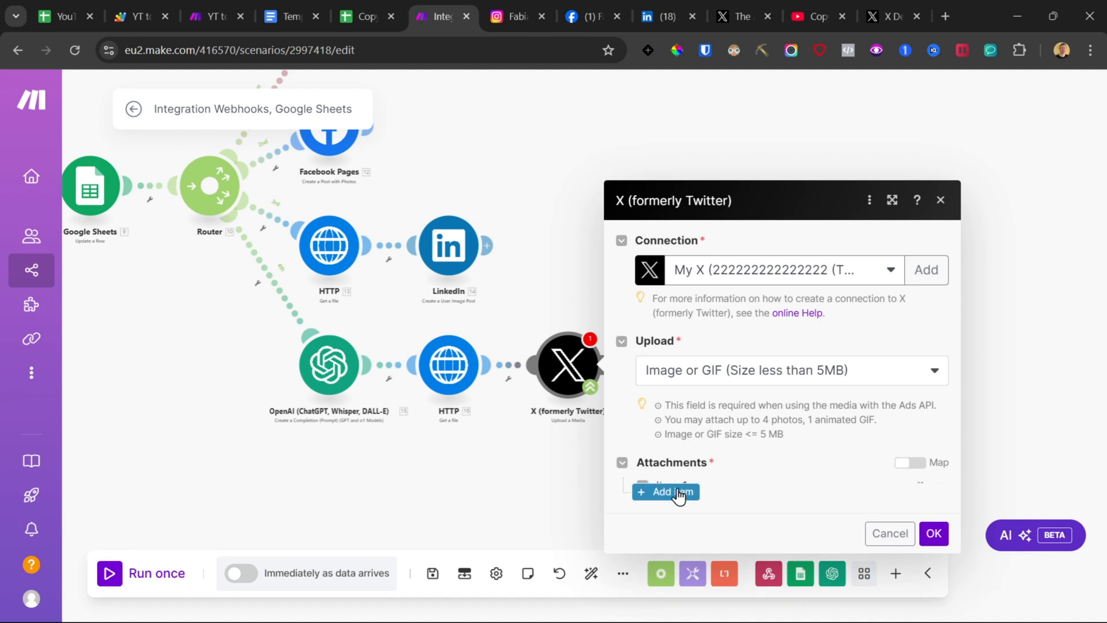
{"action": "left_click", "coordinate": [683, 482]}
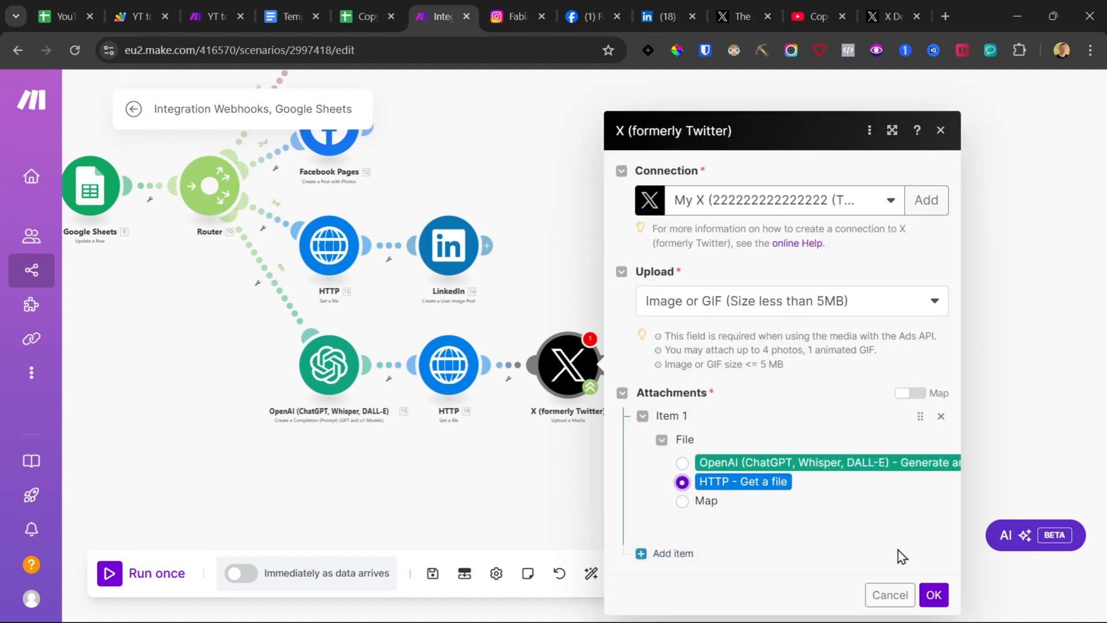
{"action": "left_click", "coordinate": [934, 595]}
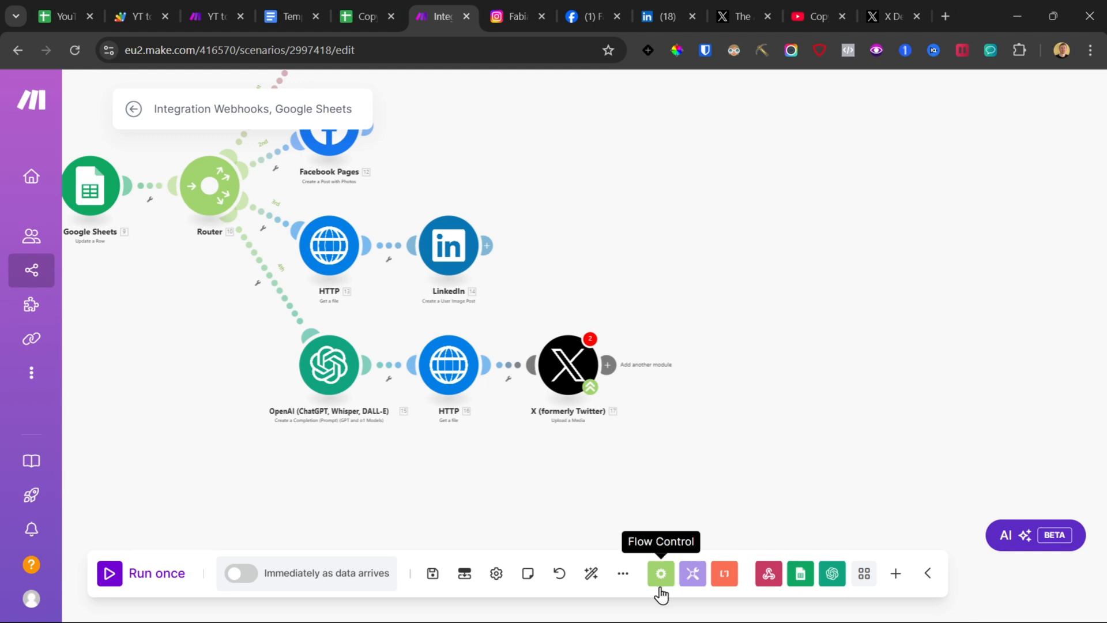
{"action": "left_click", "coordinate": [433, 573]}
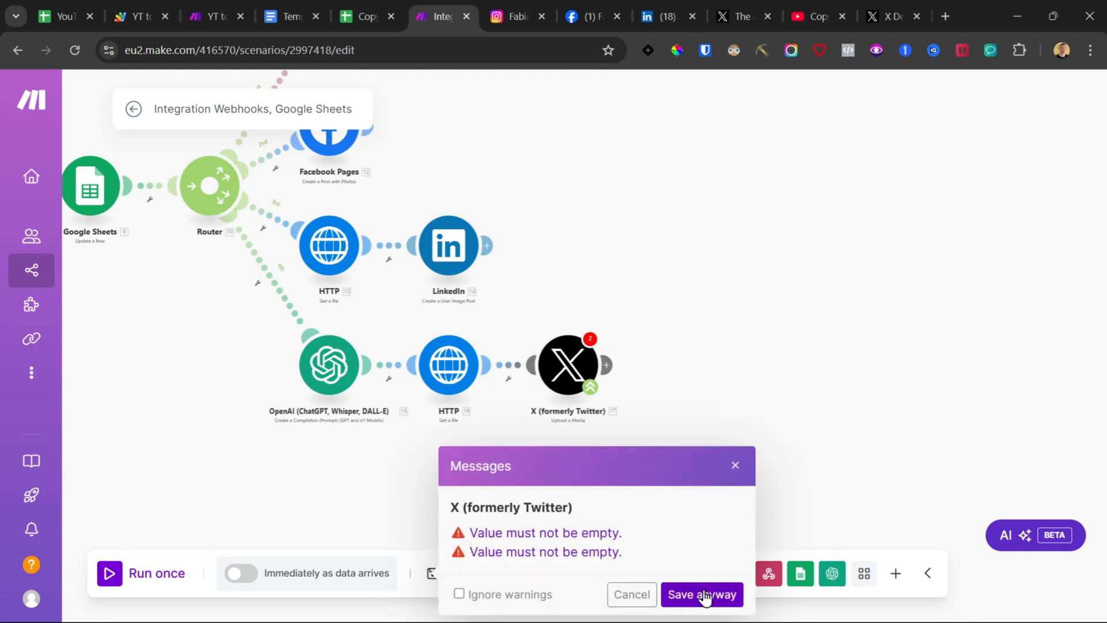
{"action": "left_click", "coordinate": [704, 594]}
{"action": "left_click", "coordinate": [590, 340]}
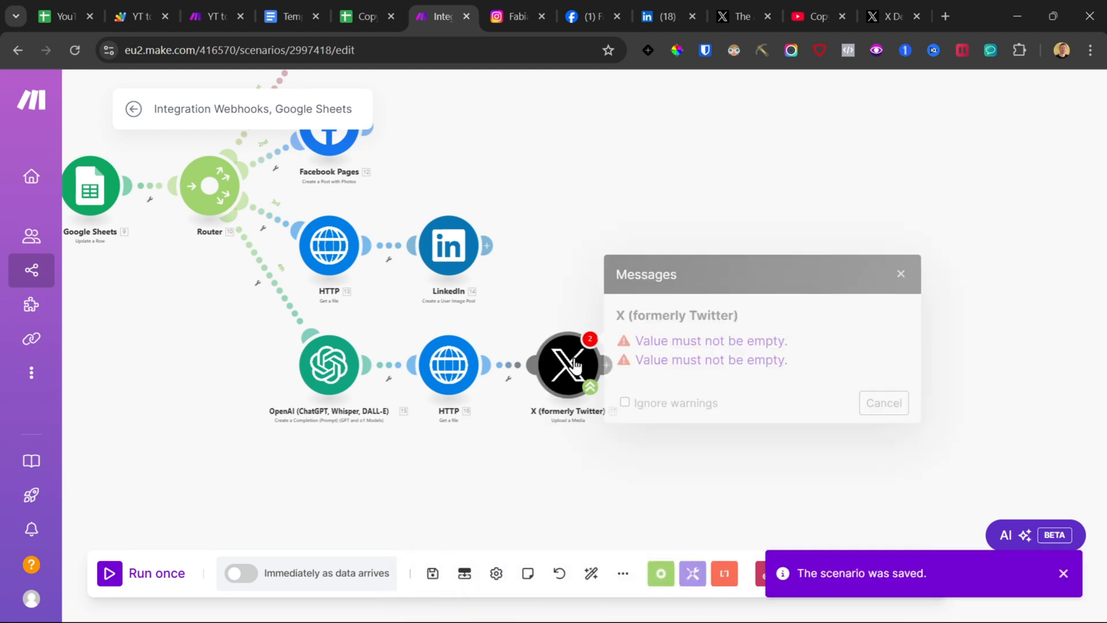
{"action": "left_click", "coordinate": [728, 358]}
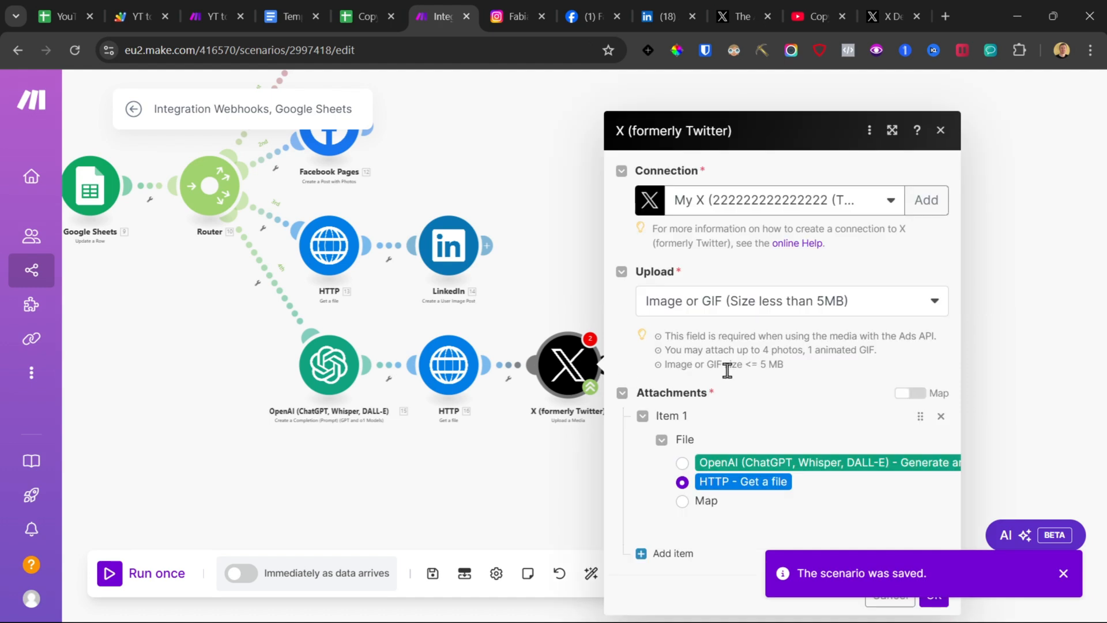
{"action": "left_click", "coordinate": [686, 555]}
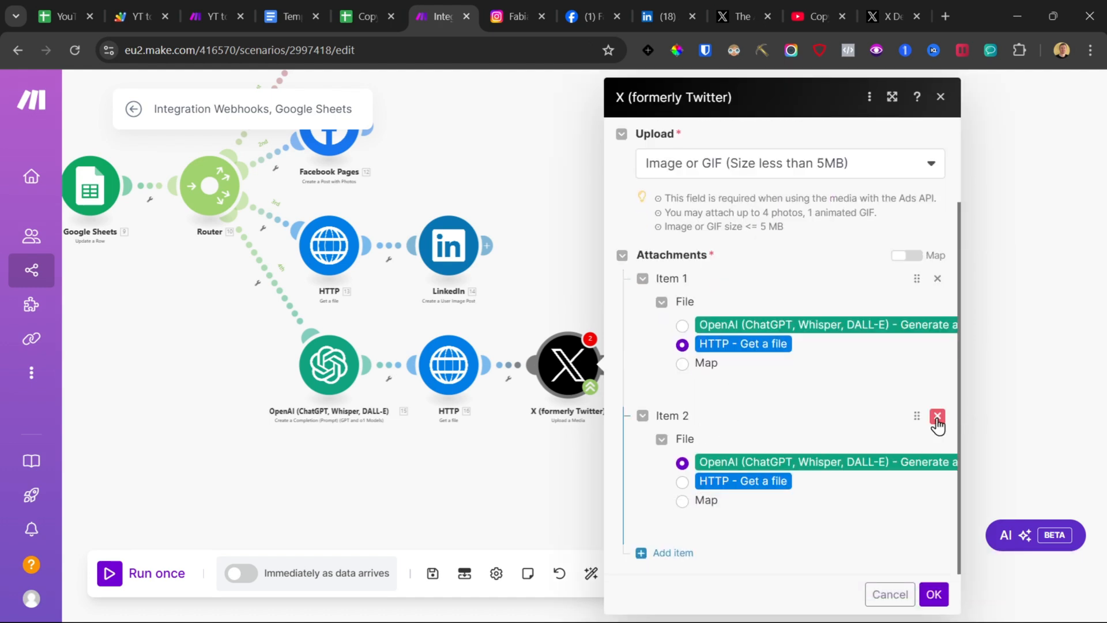
{"action": "left_click", "coordinate": [938, 415]}
{"action": "left_click", "coordinate": [934, 595]}
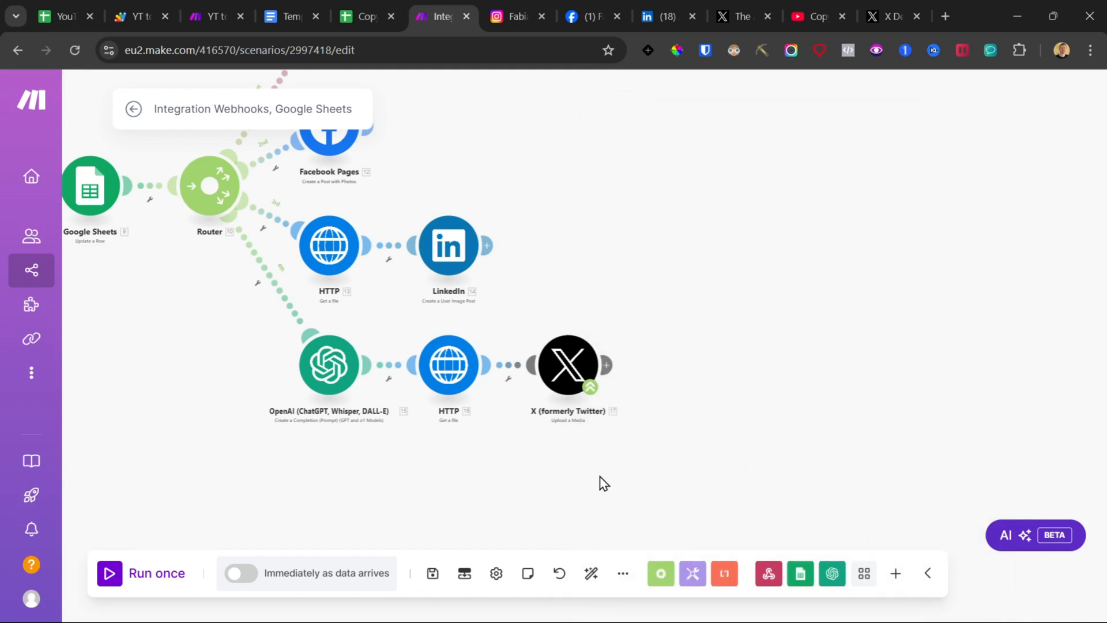
Step: Add an X (formerly Twitter) v6 Create a Post module after the Upload a Media module
{"action": "left_click", "coordinate": [606, 365]}
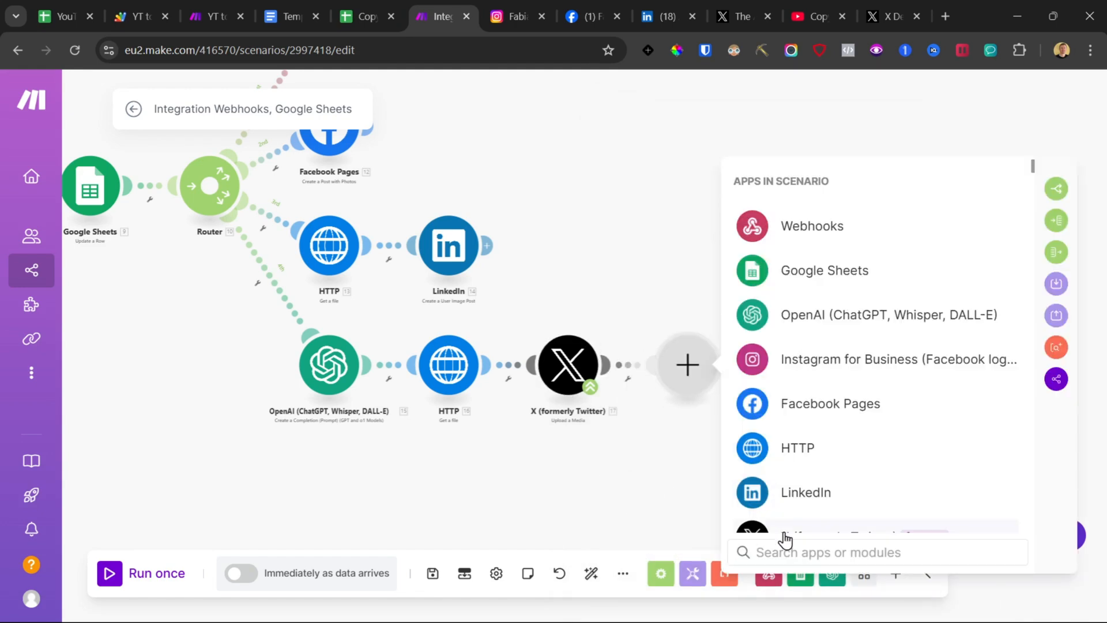
{"action": "type", "text": "twitt"}
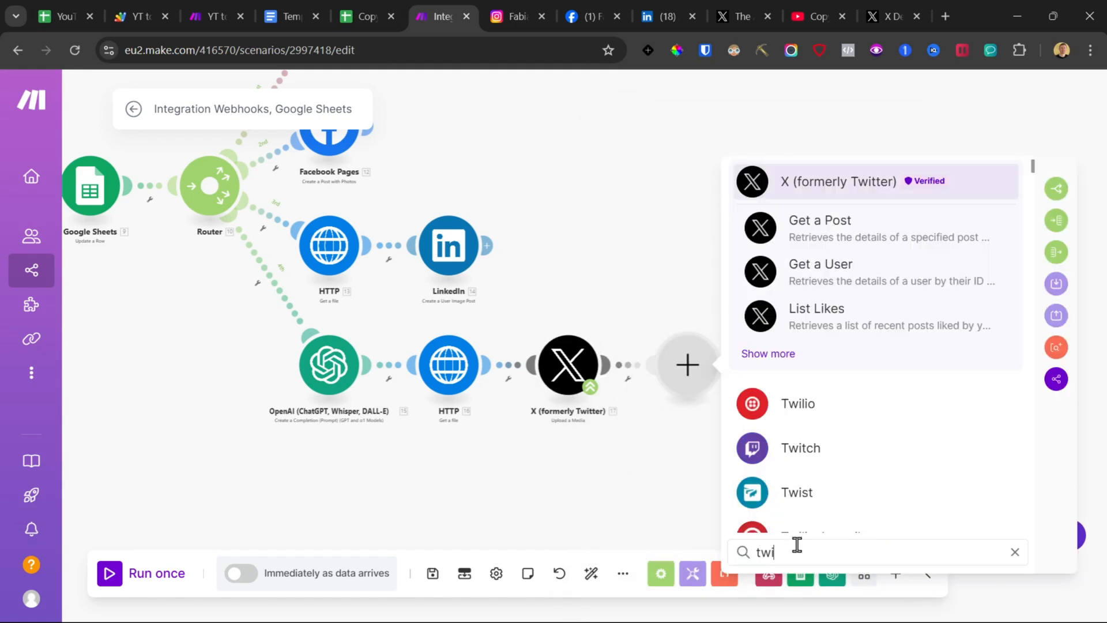
{"action": "left_click", "coordinate": [779, 354]}
{"action": "left_click", "coordinate": [1044, 171]}
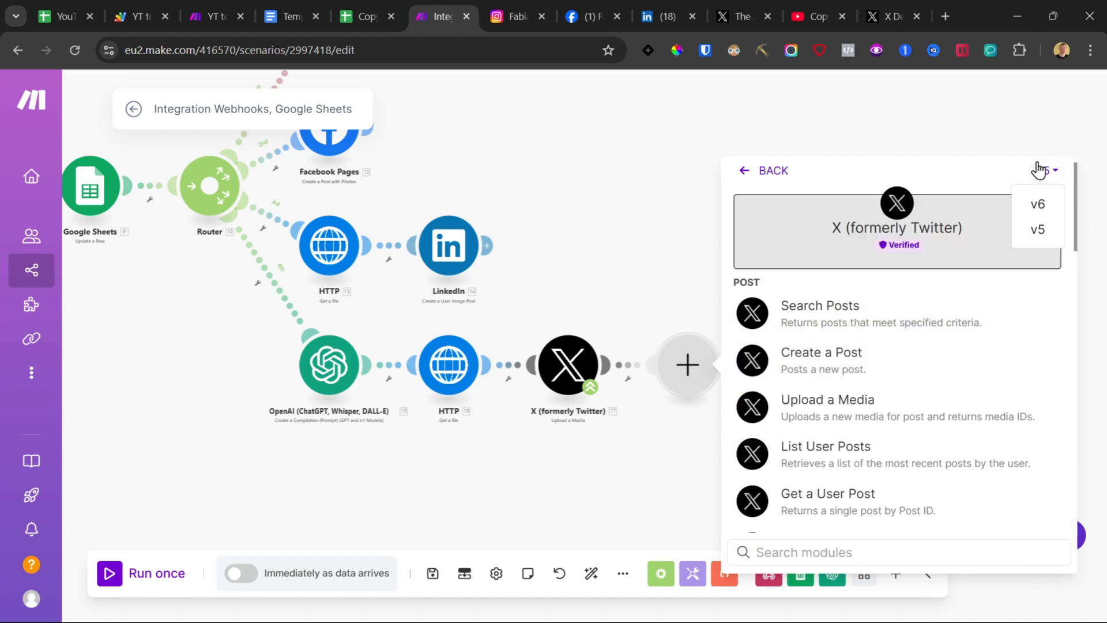
{"action": "left_click", "coordinate": [1045, 205]}
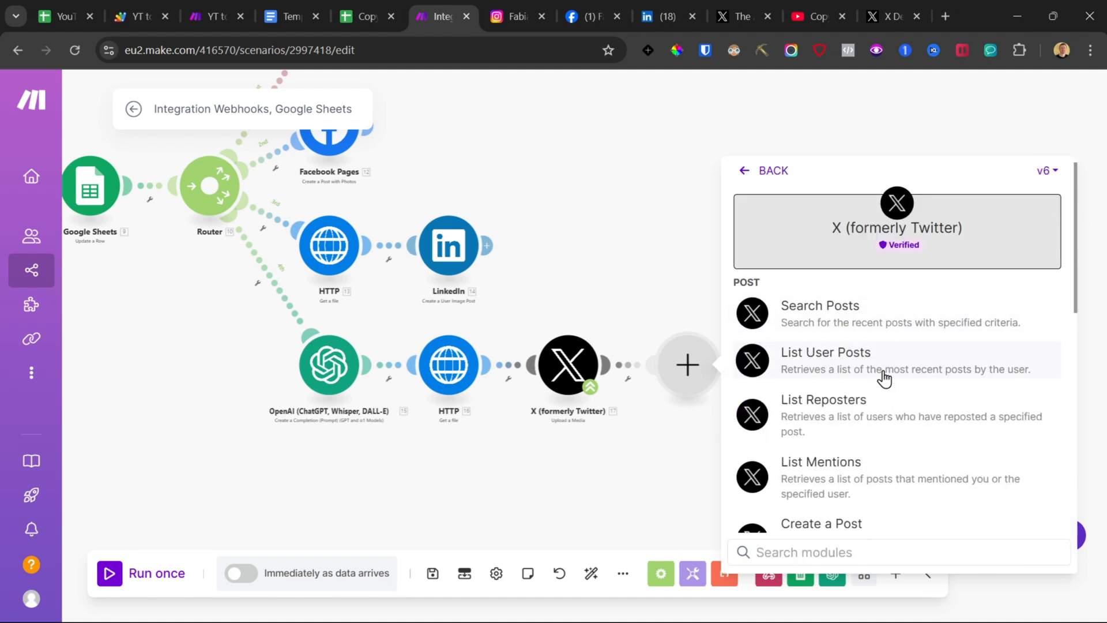
{"action": "scroll", "coordinate": [883, 378], "scroll_direction": "down", "scroll_amount": 3}
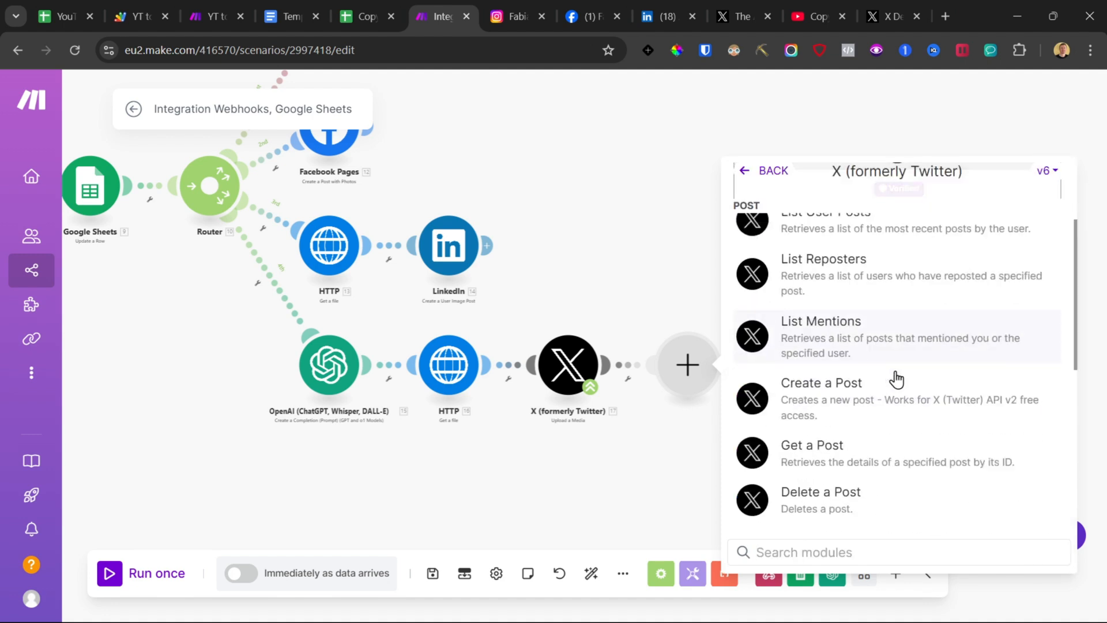
{"action": "left_click", "coordinate": [859, 376]}
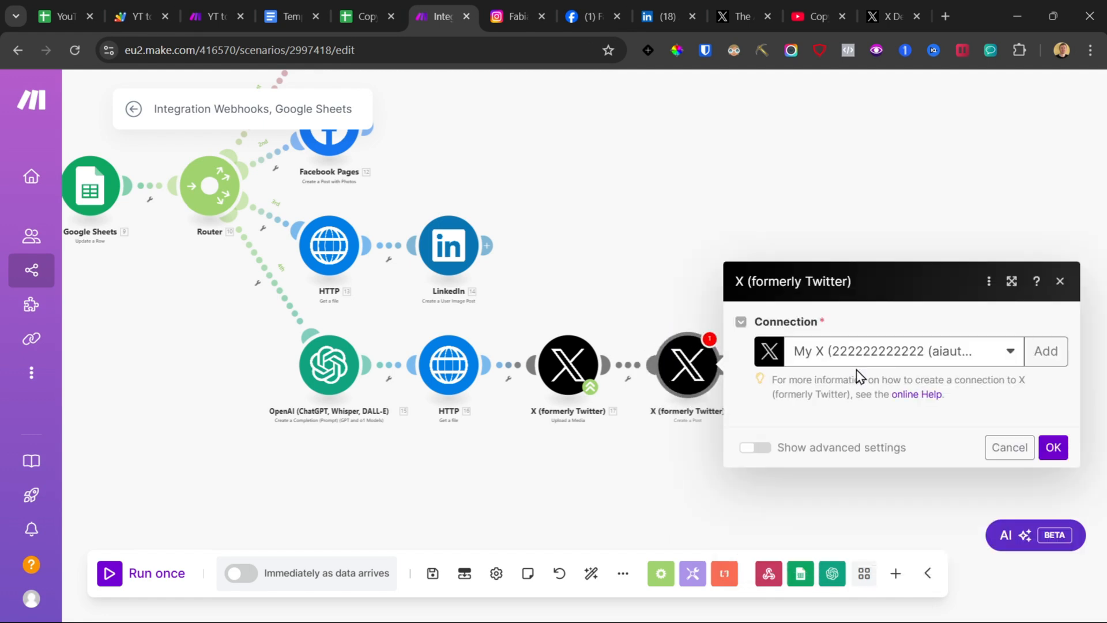
Step: Create a new X OAuth 2.0 connection, entering the app's Client ID and Client Secret from the developer portal
{"action": "left_click", "coordinate": [1041, 302]}
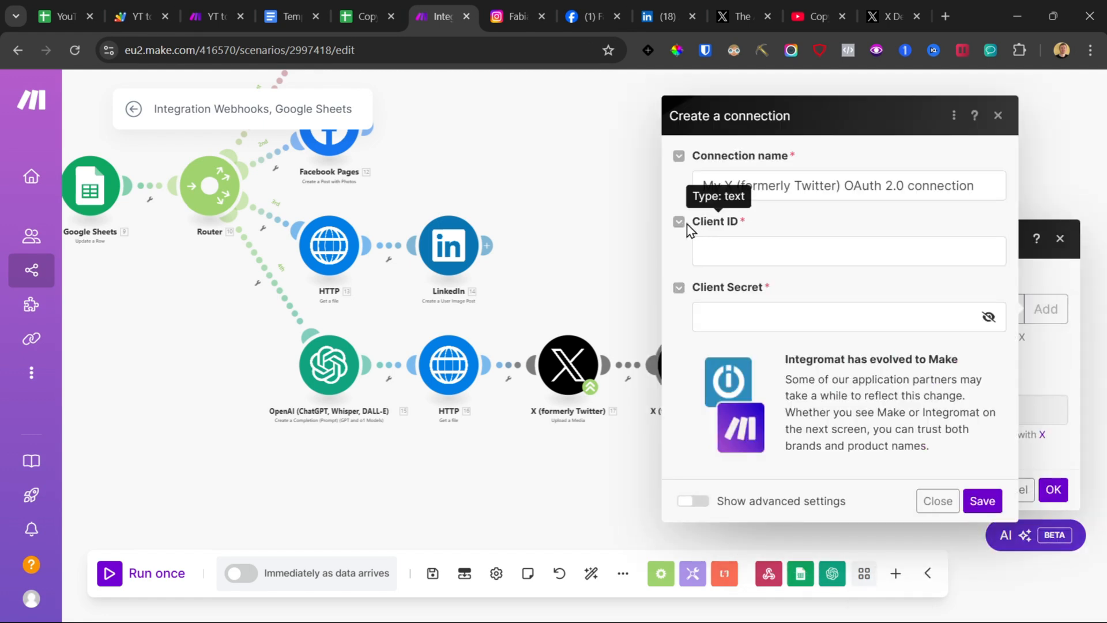
{"action": "left_click_drag", "start_coordinate": [696, 228], "coordinate": [744, 226]}
{"action": "left_click", "coordinate": [870, 1]}
{"action": "scroll", "coordinate": [413, 304], "scroll_direction": "down", "scroll_amount": 5}
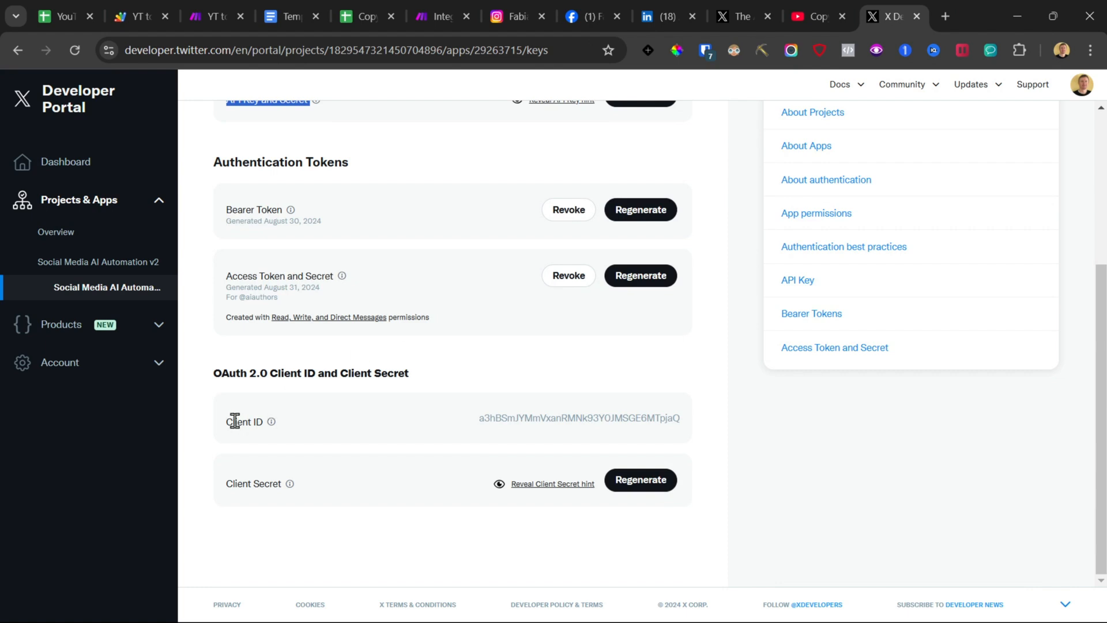
{"action": "double_click", "coordinate": [518, 417]}
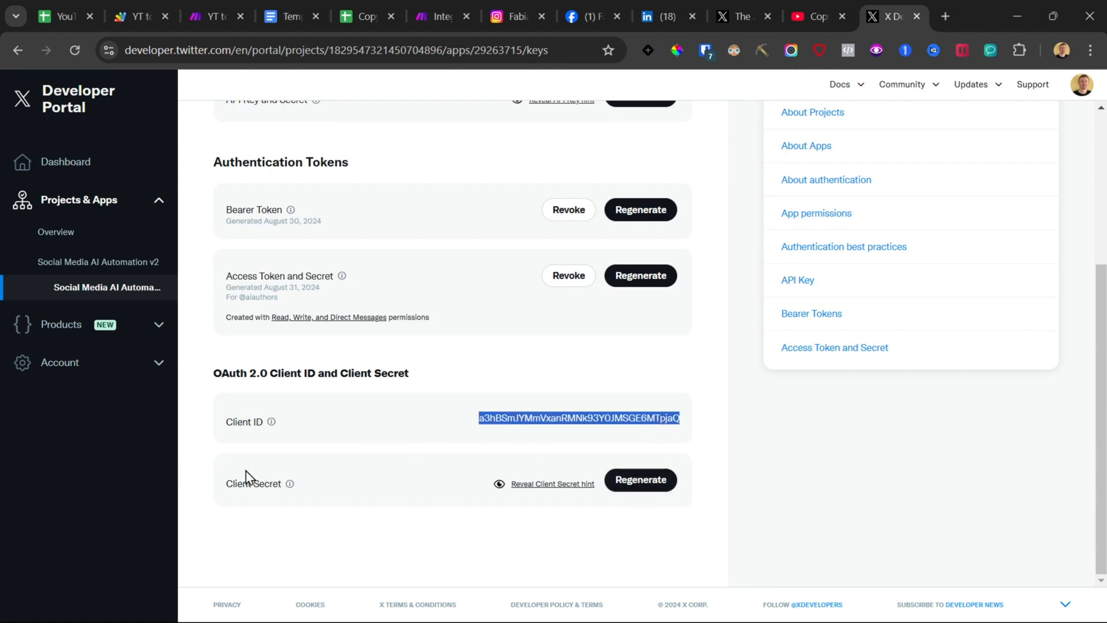
{"action": "left_click", "coordinate": [424, 5]}
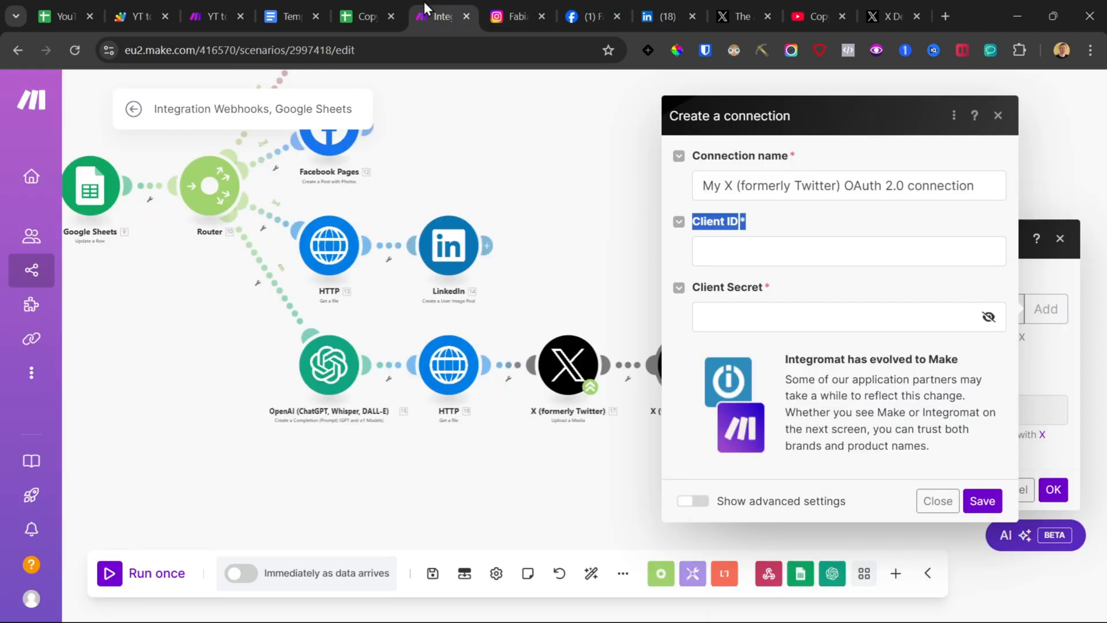
{"action": "left_click", "coordinate": [781, 252]}
{"action": "left_click", "coordinate": [754, 315]}
{"action": "left_click", "coordinate": [950, 519]}
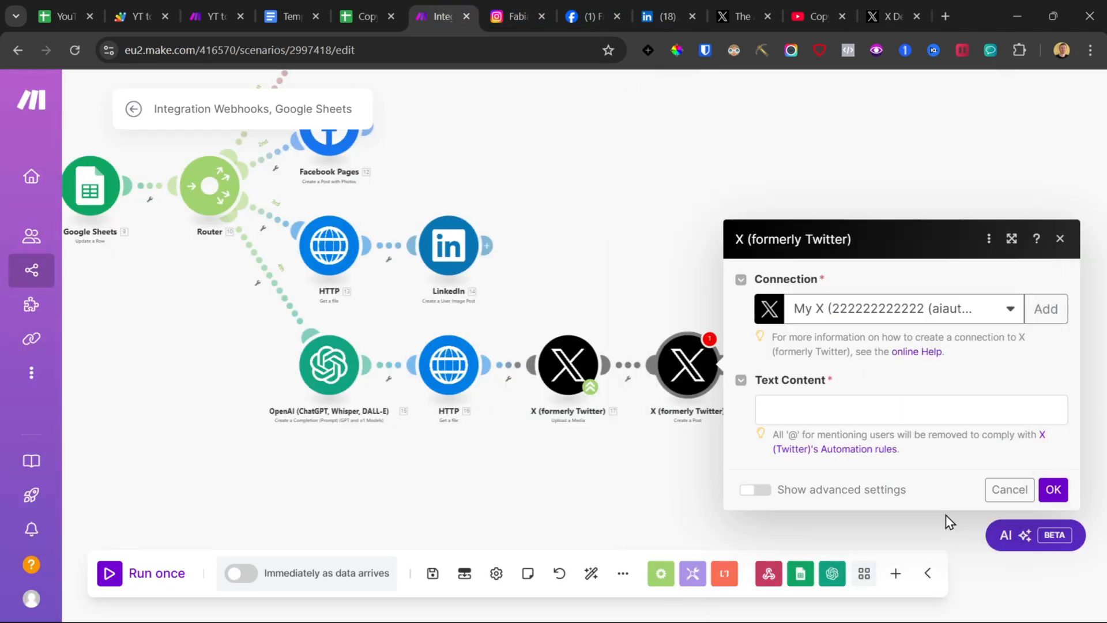
Step: Map the OpenAI Result into the post's Text Content, confirm the X module and save the scenario
{"action": "left_click", "coordinate": [834, 400]}
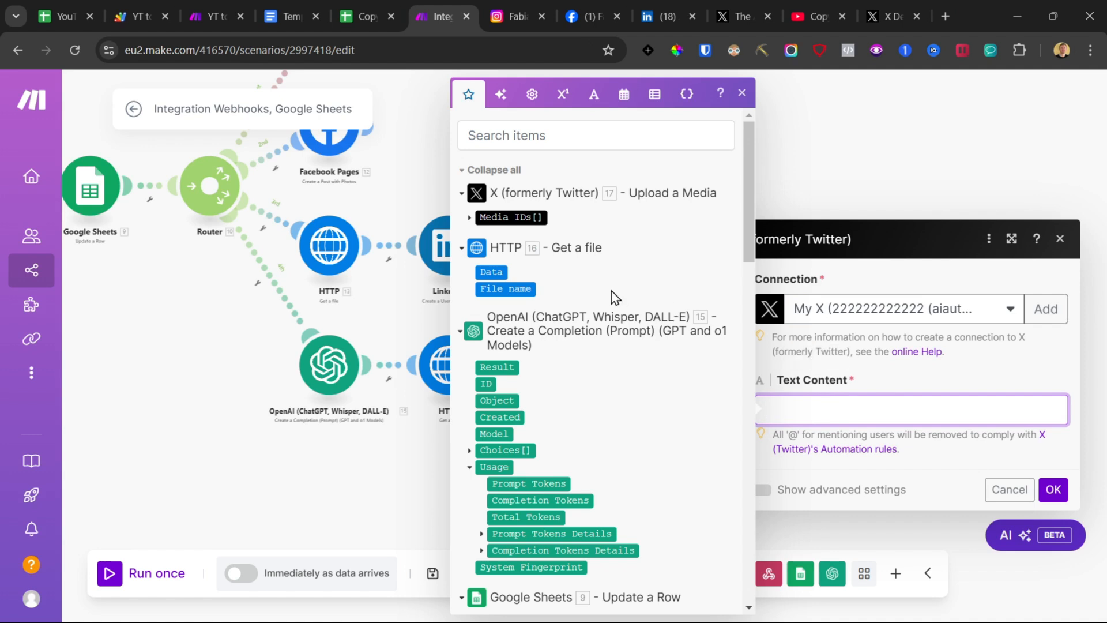
{"action": "scroll", "coordinate": [617, 295], "scroll_direction": "down", "scroll_amount": 2}
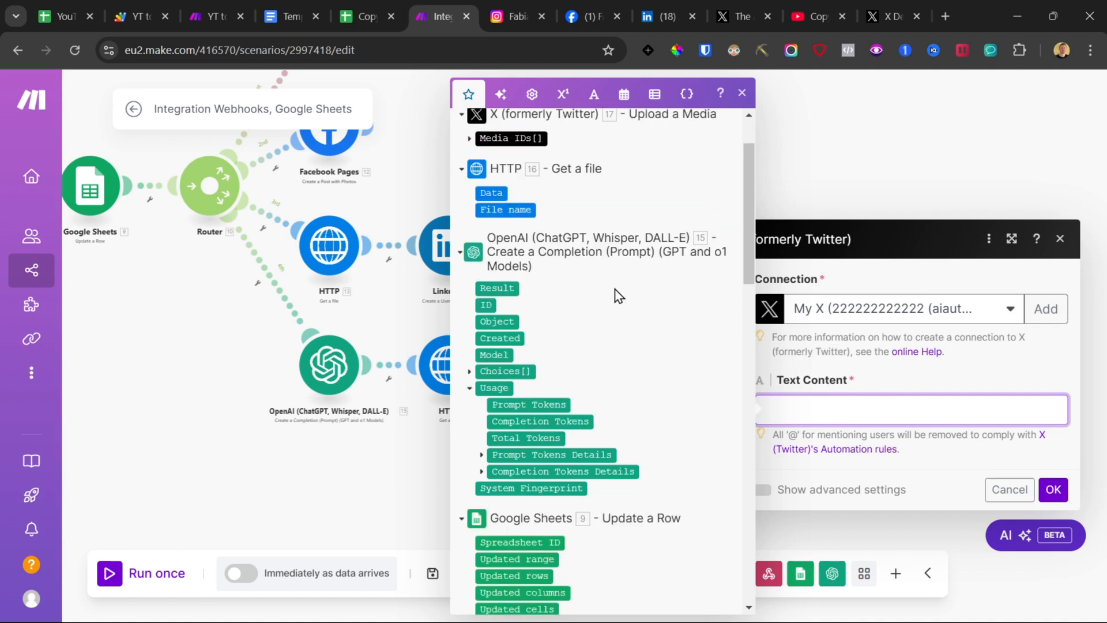
{"action": "left_click", "coordinate": [500, 287]}
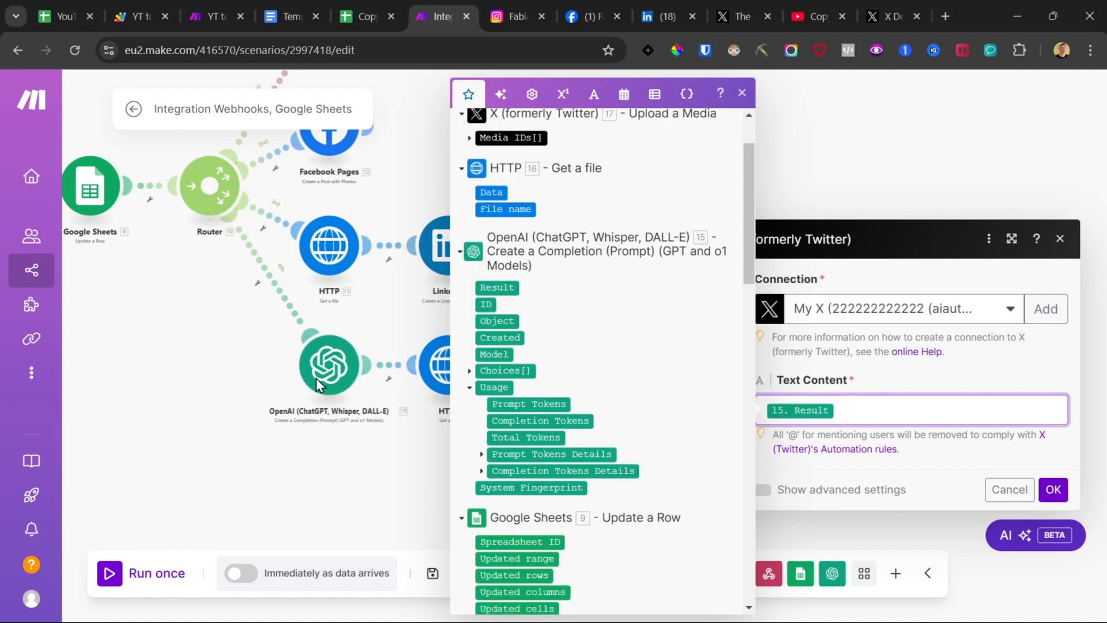
{"action": "left_click", "coordinate": [1054, 489]}
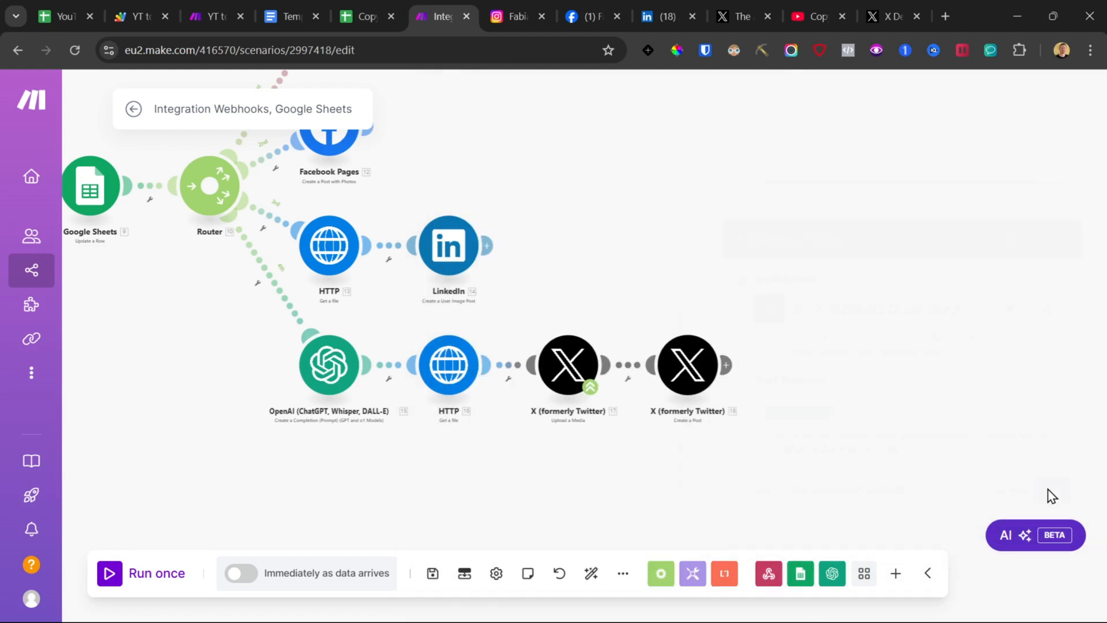
{"action": "left_click", "coordinate": [433, 574]}
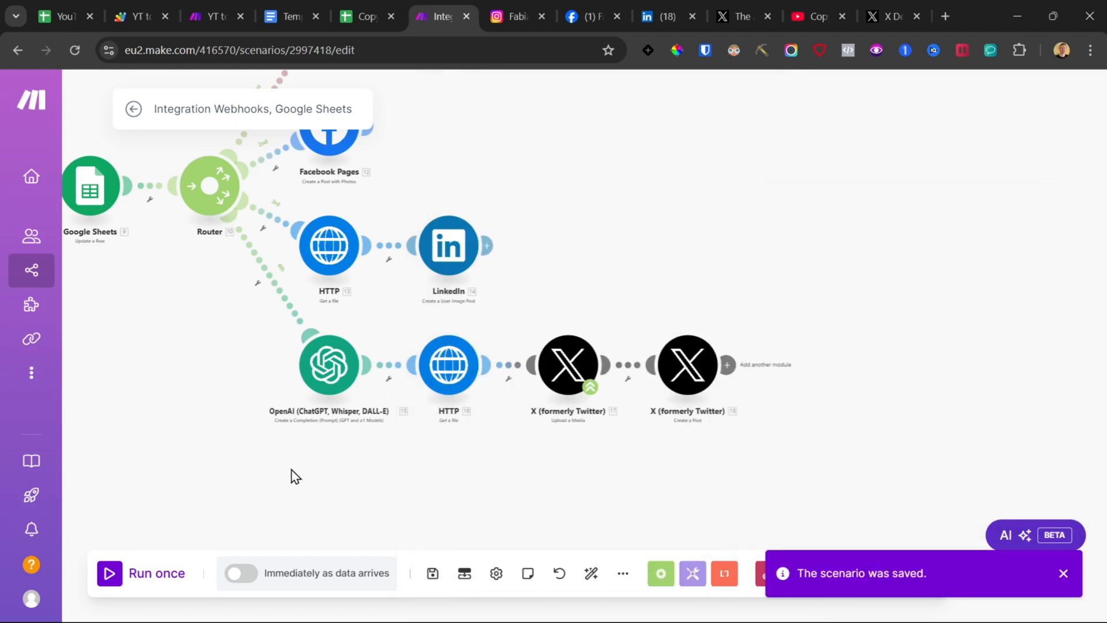
Step: Add a Google Sheets Update a Row module after the X Create a Post module
{"action": "scroll", "coordinate": [295, 477], "scroll_direction": "down", "scroll_amount": 3}
{"action": "left_click_drag", "start_coordinate": [216, 447], "coordinate": [432, 418]}
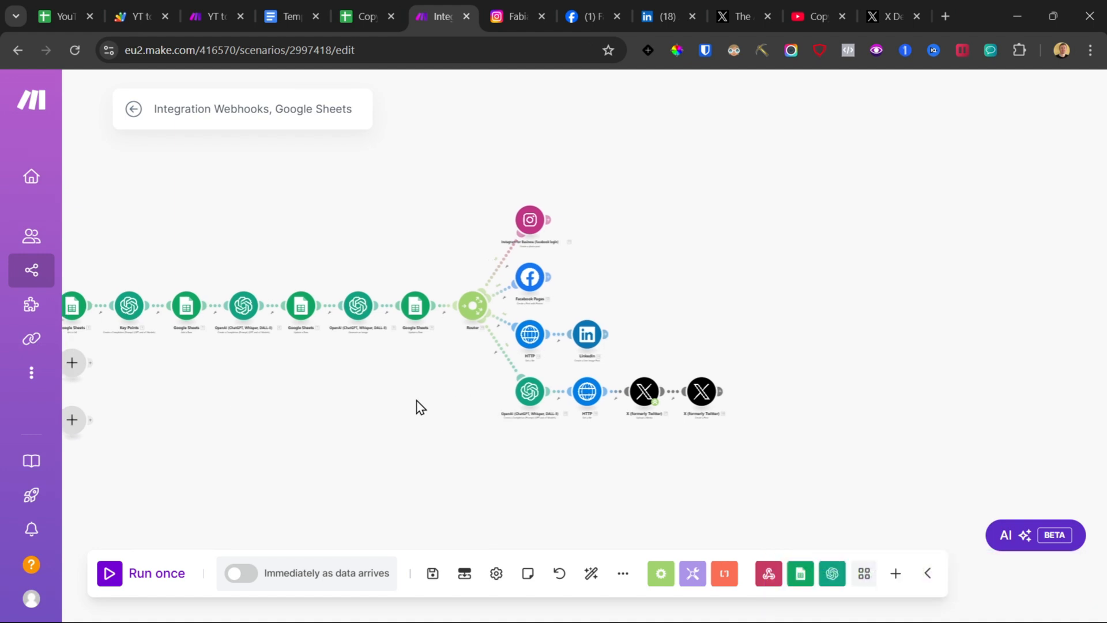
{"action": "left_click_drag", "start_coordinate": [421, 408], "coordinate": [322, 379]}
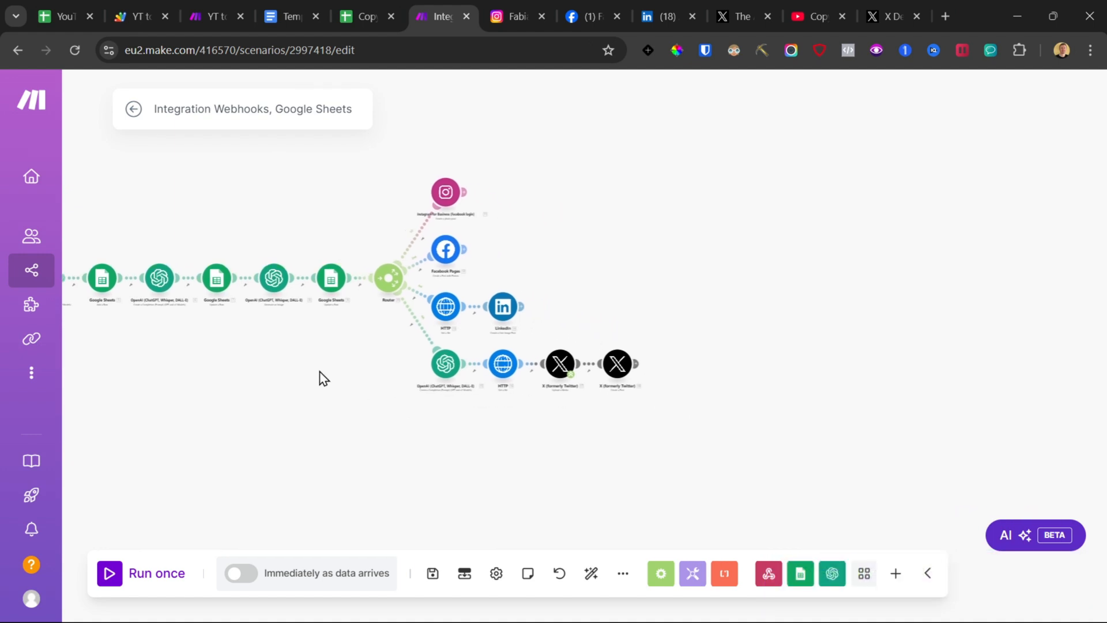
{"action": "left_click", "coordinate": [636, 369]}
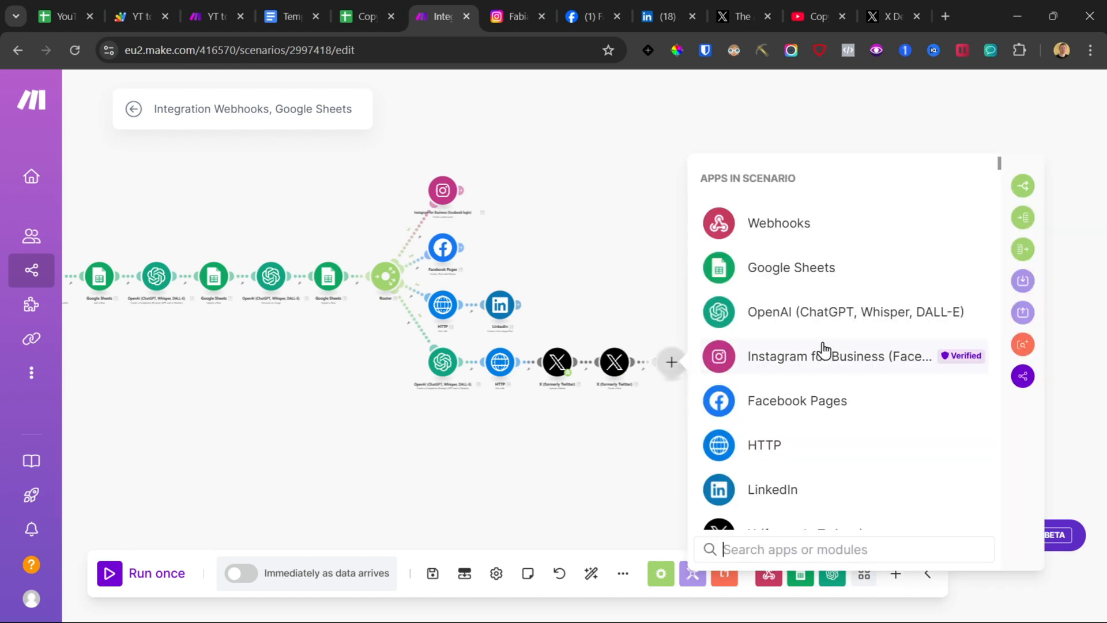
{"action": "left_click", "coordinate": [804, 272]}
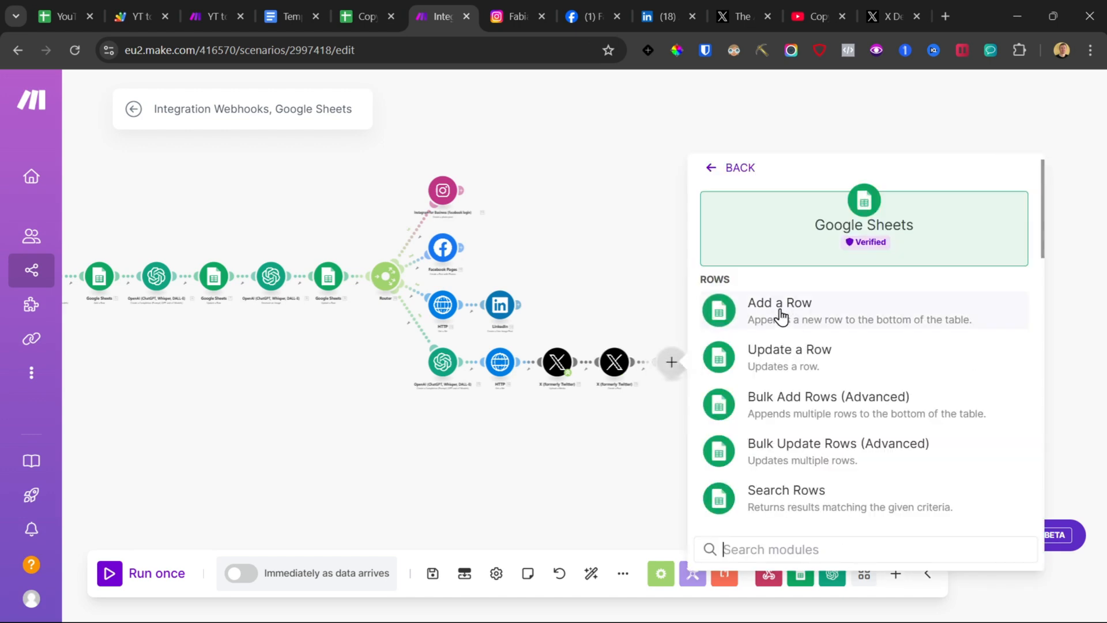
{"action": "left_click", "coordinate": [782, 358]}
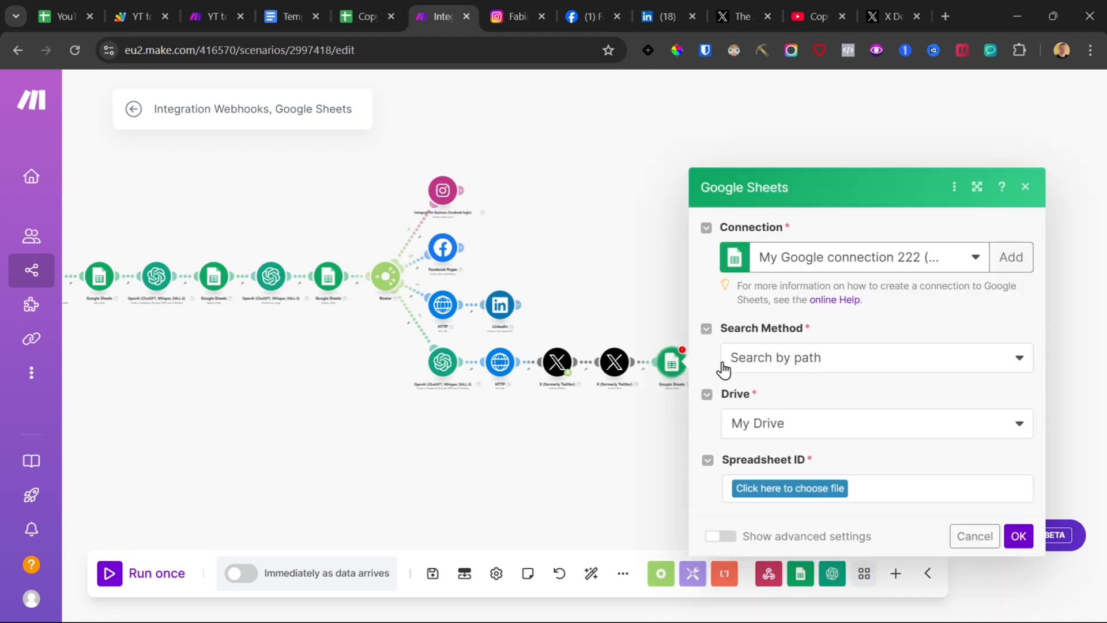
Step: Copy the spreadsheet ID from the earlier Google Sheets module and paste it into the new module using the Select from all search method
{"action": "left_click", "coordinate": [326, 280]}
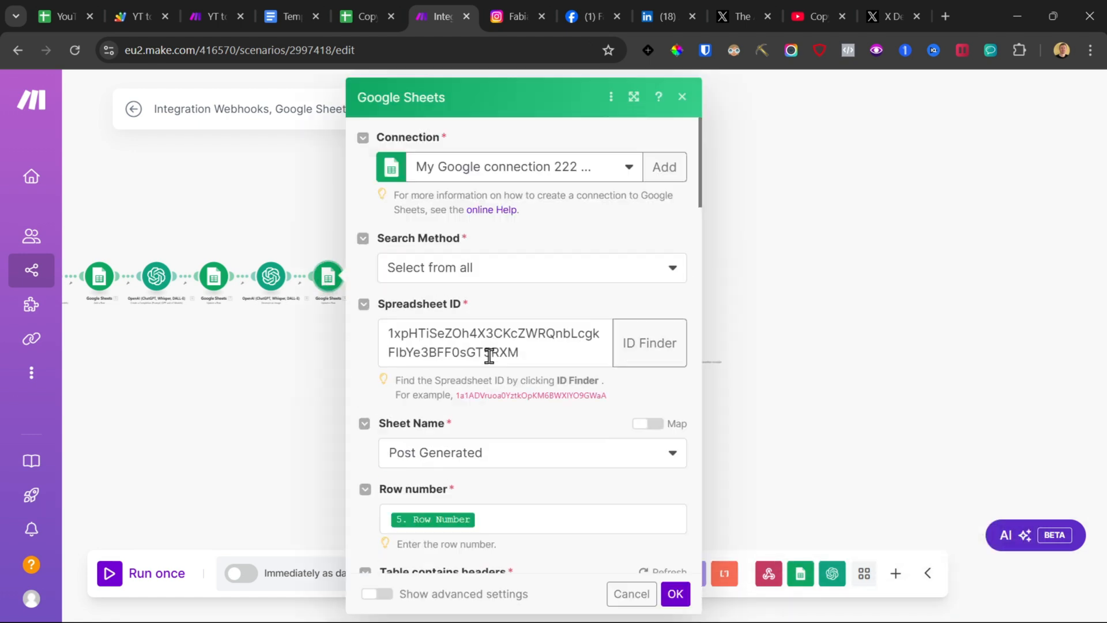
{"action": "double_click", "coordinate": [486, 353]}
{"action": "left_click", "coordinate": [291, 379]}
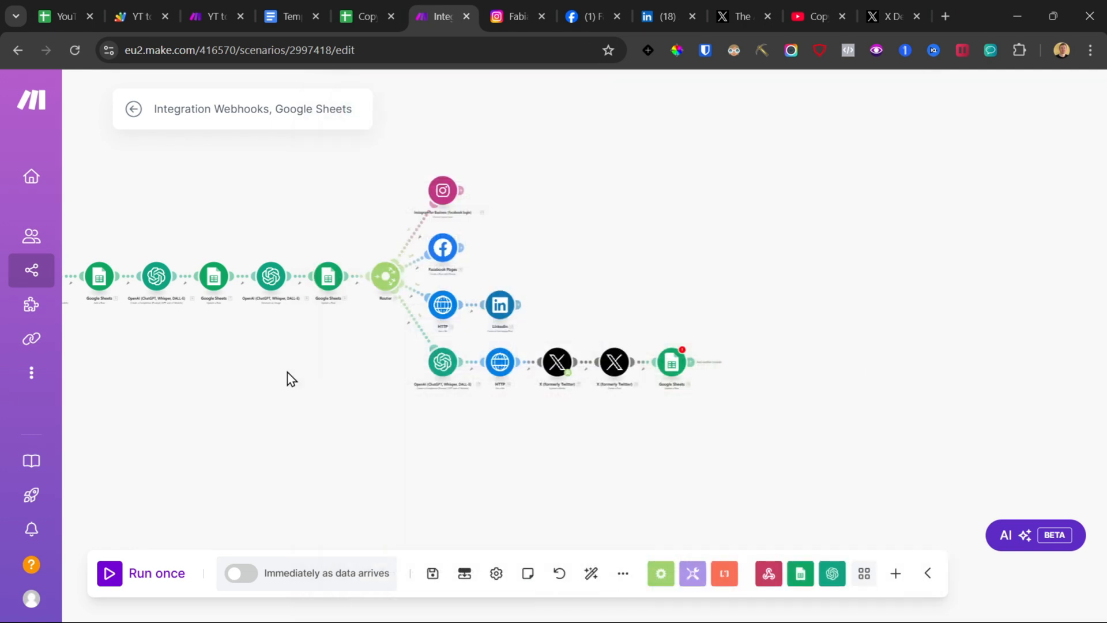
{"action": "left_click", "coordinate": [670, 362]}
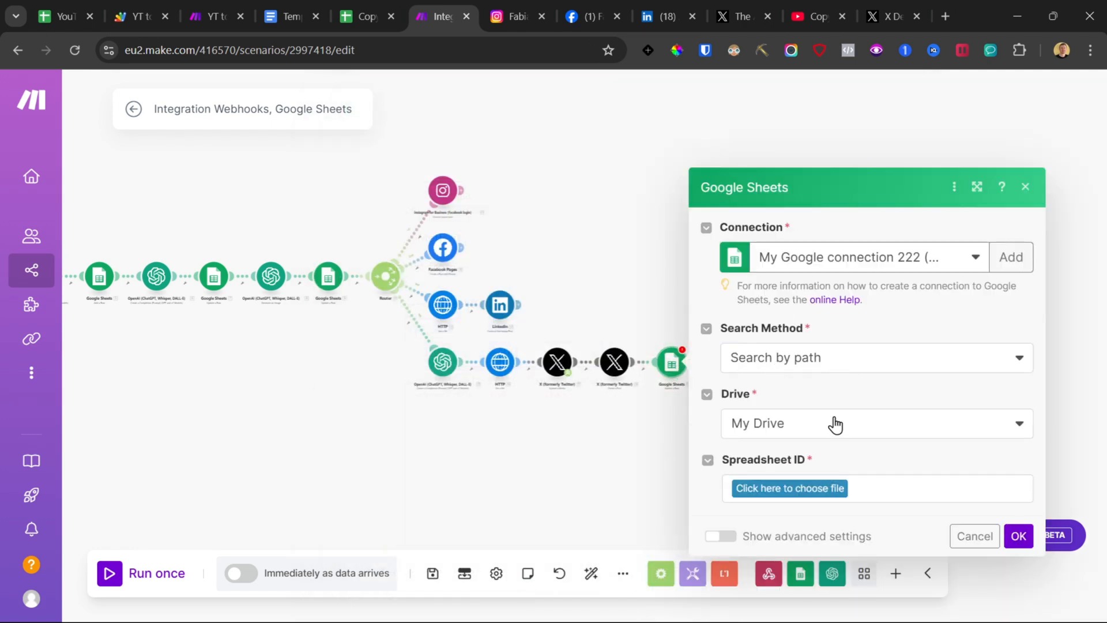
{"action": "left_click", "coordinate": [822, 365]}
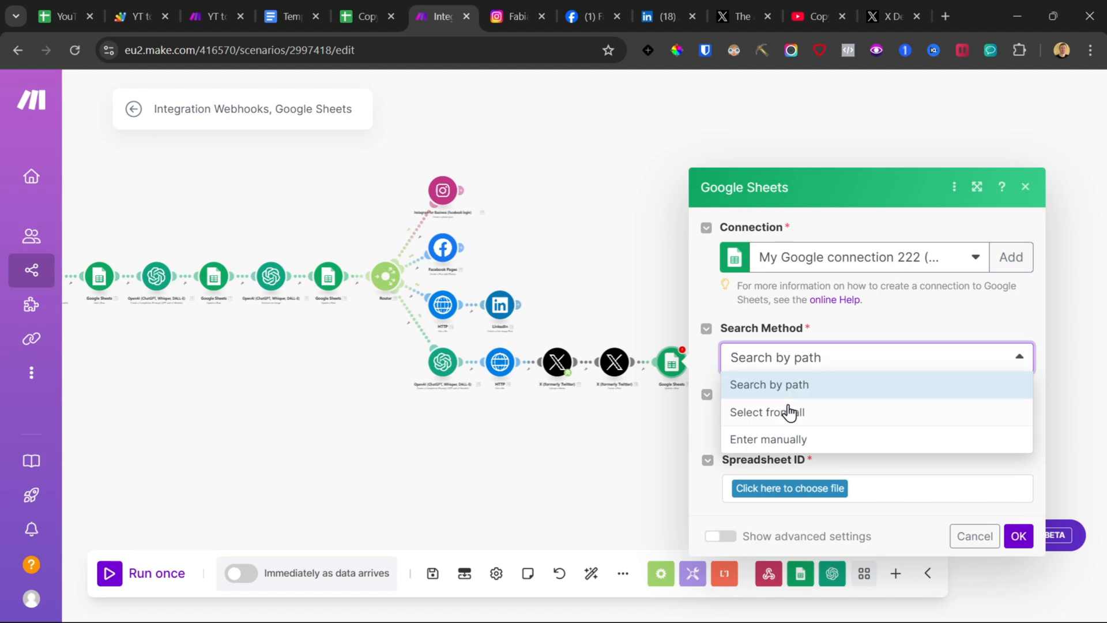
{"action": "left_click", "coordinate": [787, 410]}
{"action": "left_click", "coordinate": [810, 440]}
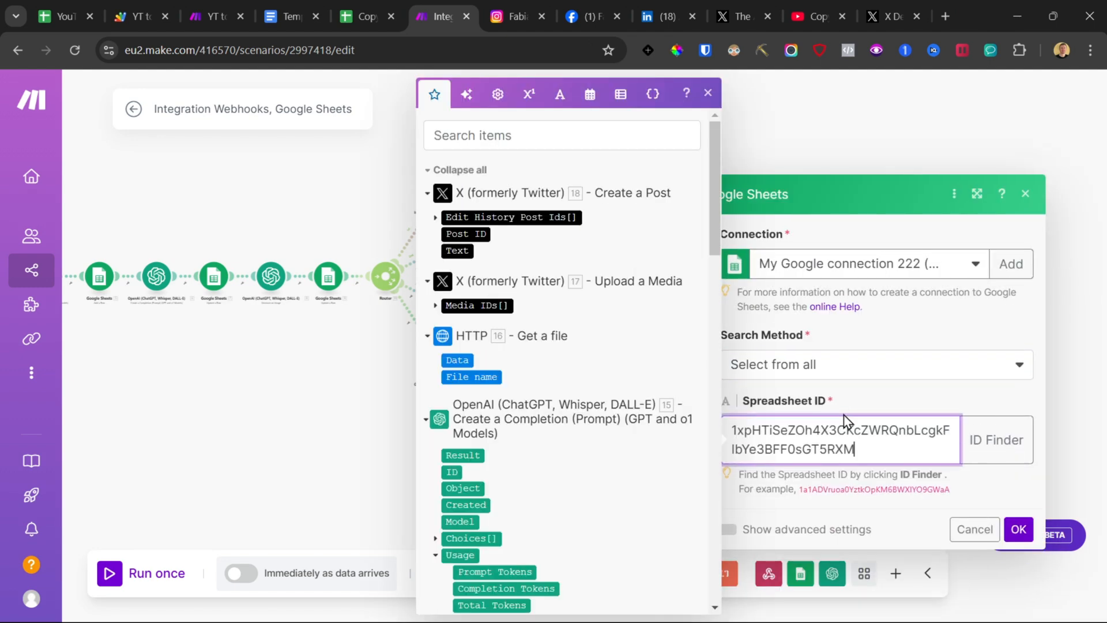
Step: Examine the Status and Publish Time columns of the Post Generated sheet in the spreadsheet
{"action": "left_click", "coordinate": [63, 16]}
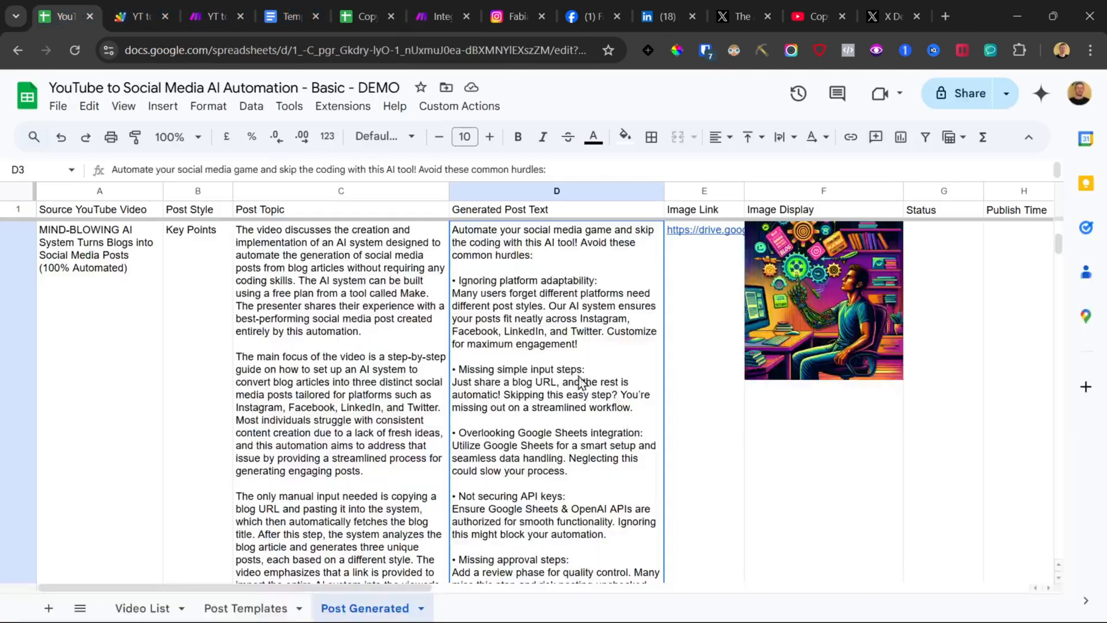
{"action": "scroll", "coordinate": [836, 426], "scroll_direction": "right", "scroll_amount": 5}
{"action": "left_click", "coordinate": [438, 286]}
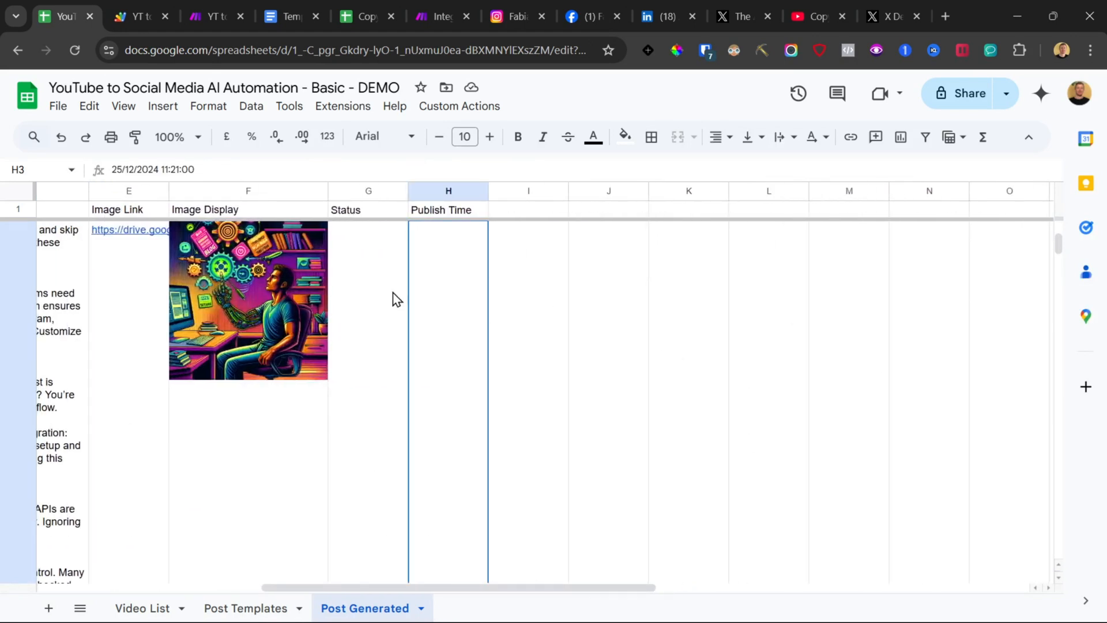
{"action": "scroll", "coordinate": [424, 363], "scroll_direction": "down", "scroll_amount": 5}
{"action": "scroll", "coordinate": [424, 364], "scroll_direction": "down", "scroll_amount": 6}
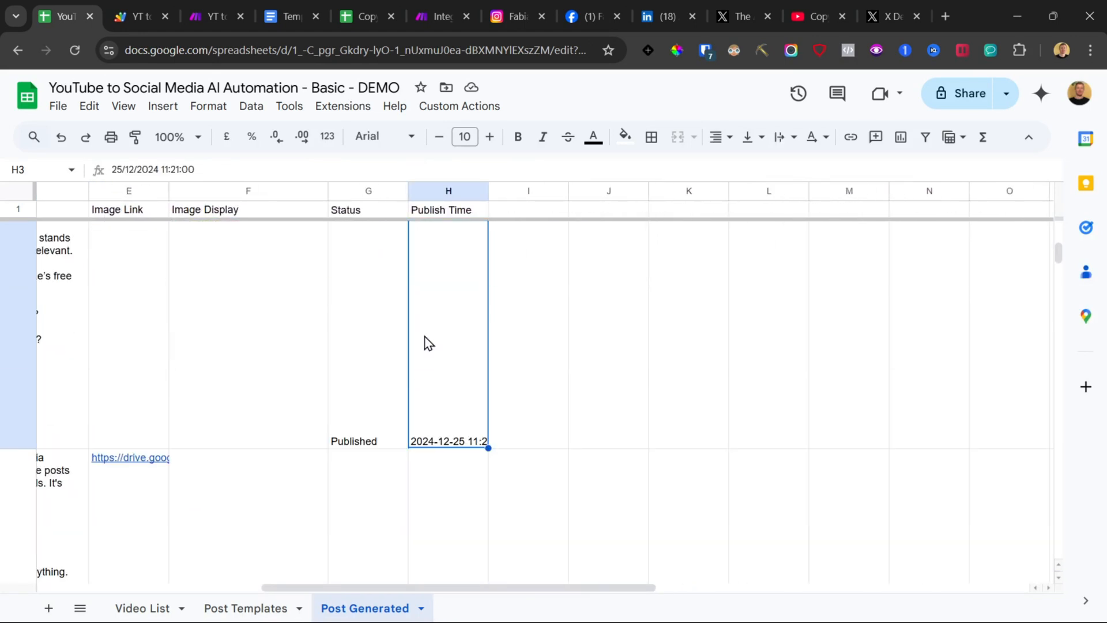
{"action": "double_click", "coordinate": [428, 343]}
{"action": "left_click", "coordinate": [372, 406]}
{"action": "left_click_drag", "start_coordinate": [479, 423], "coordinate": [53, 388]}
{"action": "left_click", "coordinate": [447, 5]}
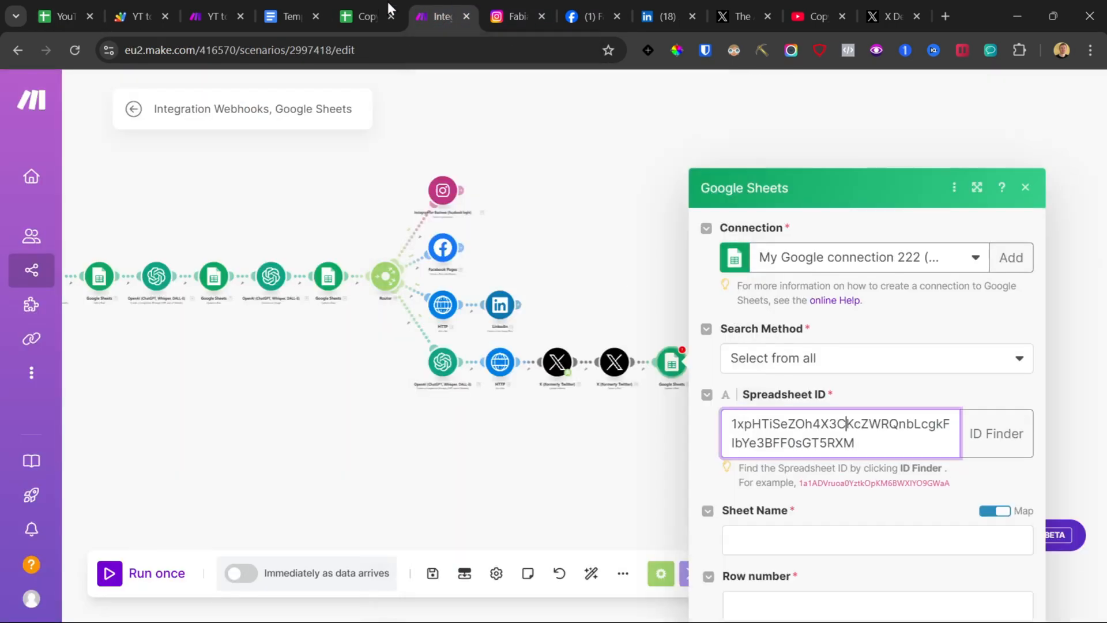
Step: Turn off mapping for Sheet Name and select the Post Generated sheet
{"action": "left_click", "coordinate": [987, 421]}
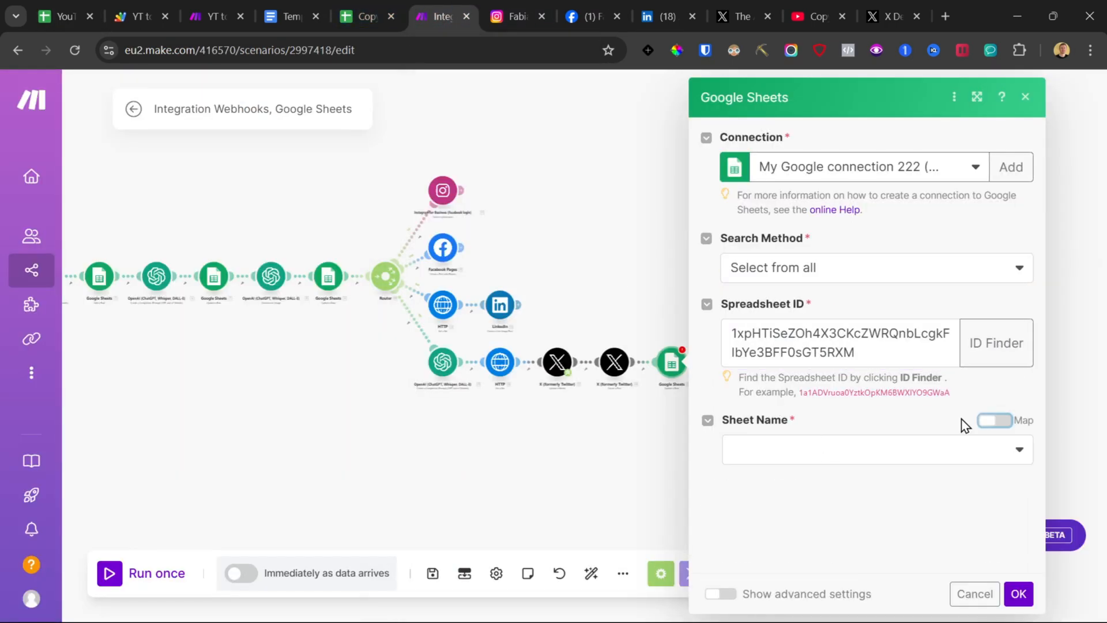
{"action": "left_click", "coordinate": [826, 510]}
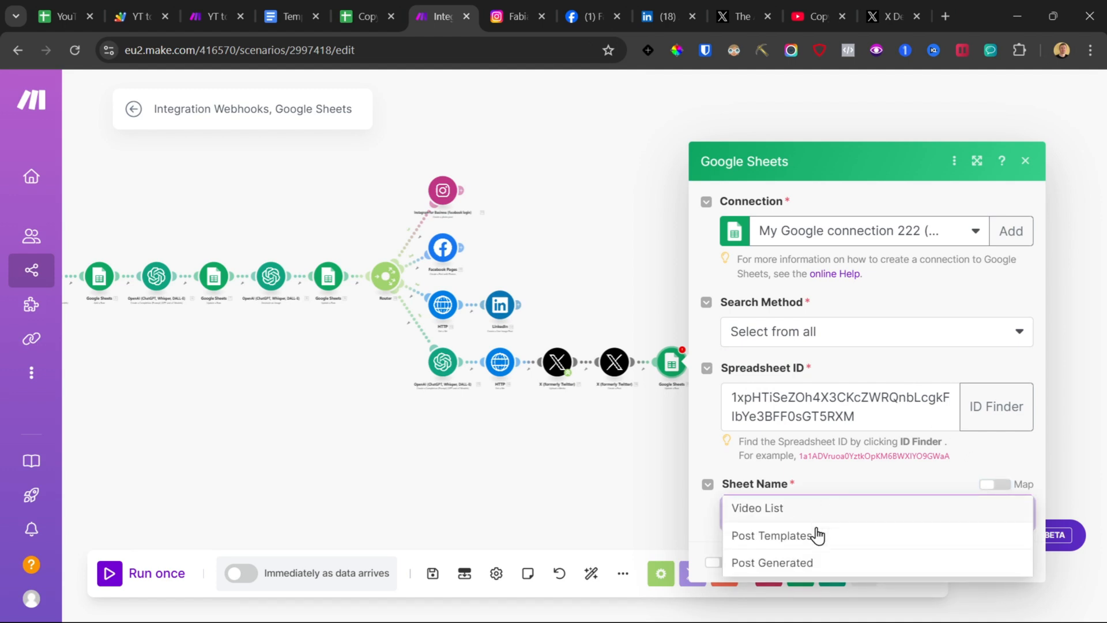
{"action": "left_click", "coordinate": [813, 562]}
Step: Map the Row Number from the Google Sheets Add a Row module into the Row number field
{"action": "scroll", "coordinate": [811, 433], "scroll_direction": "down", "scroll_amount": 2}
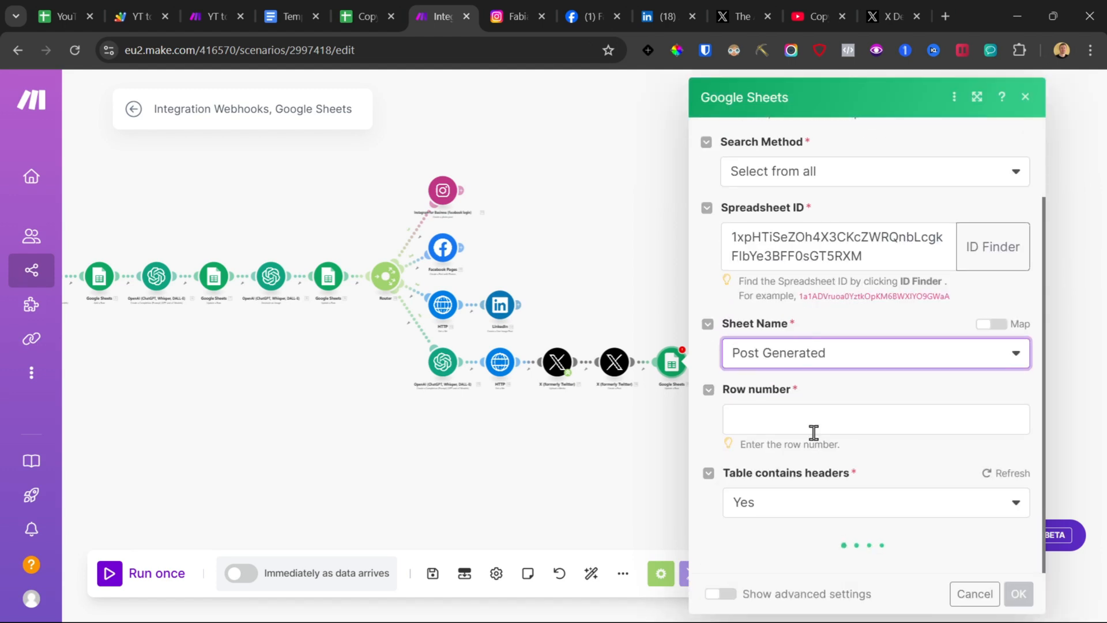
{"action": "left_click", "coordinate": [818, 409]}
{"action": "scroll", "coordinate": [563, 431], "scroll_direction": "down", "scroll_amount": 5}
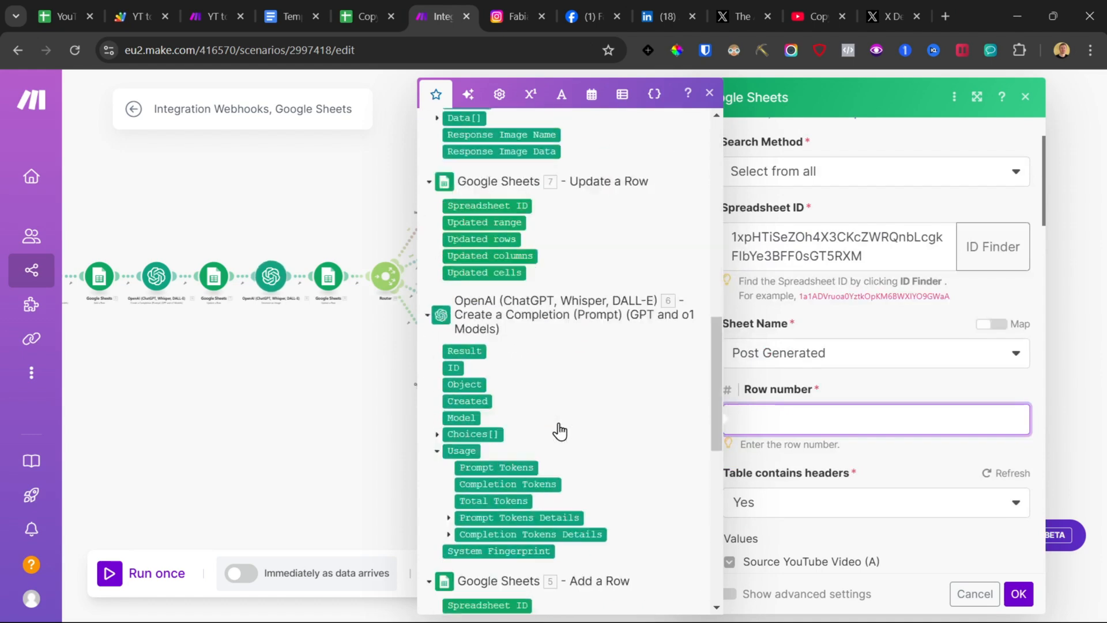
{"action": "left_click", "coordinate": [480, 463]}
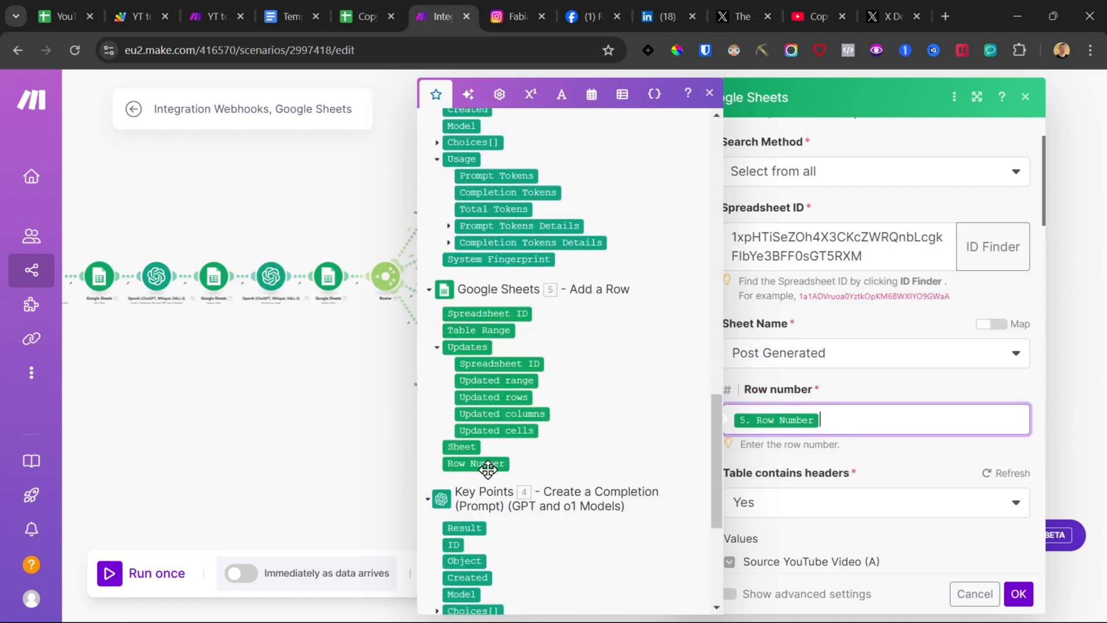
{"action": "left_click", "coordinate": [890, 386]}
Step: Set the Status (G) column value to Published
{"action": "scroll", "coordinate": [894, 393], "scroll_direction": "down", "scroll_amount": 5}
{"action": "scroll", "coordinate": [894, 393], "scroll_direction": "down", "scroll_amount": 6}
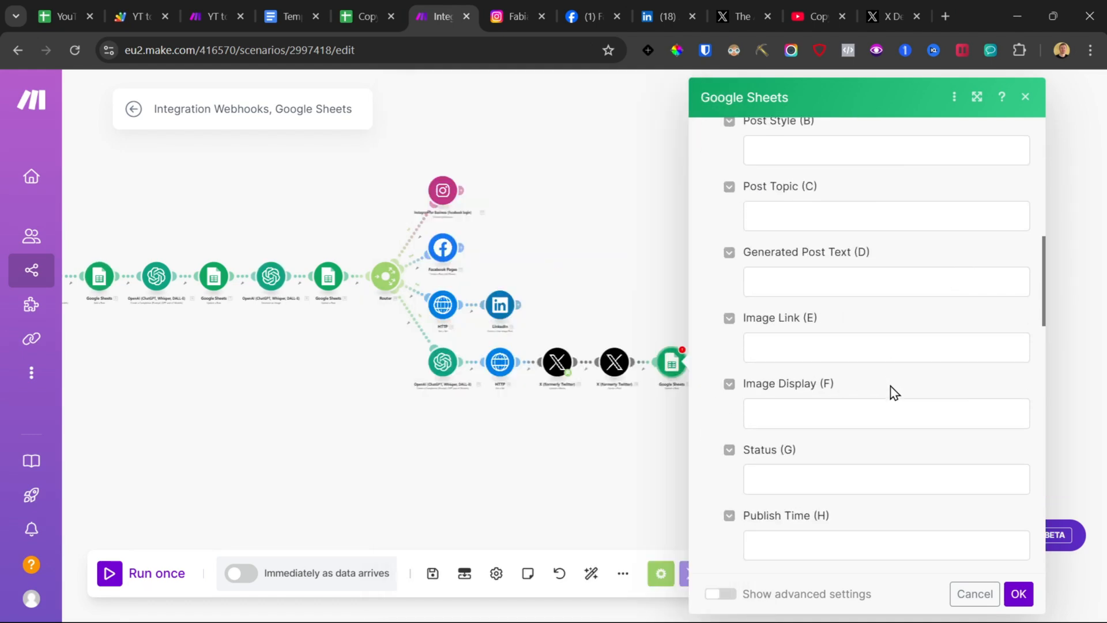
{"action": "left_click", "coordinate": [776, 260]}
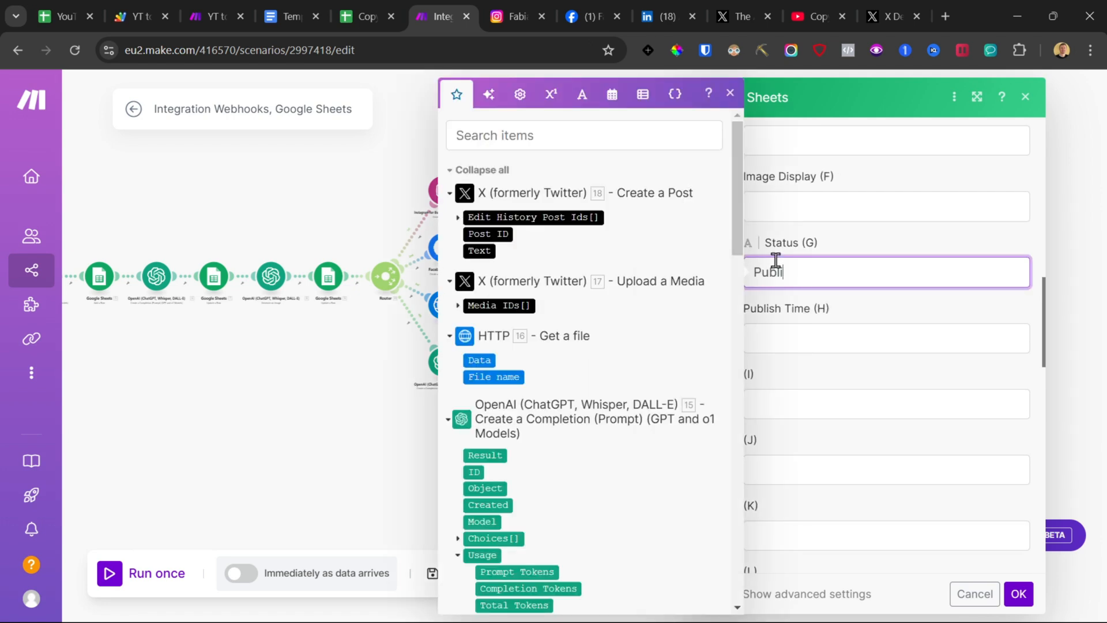
{"action": "left_click", "coordinate": [856, 330]}
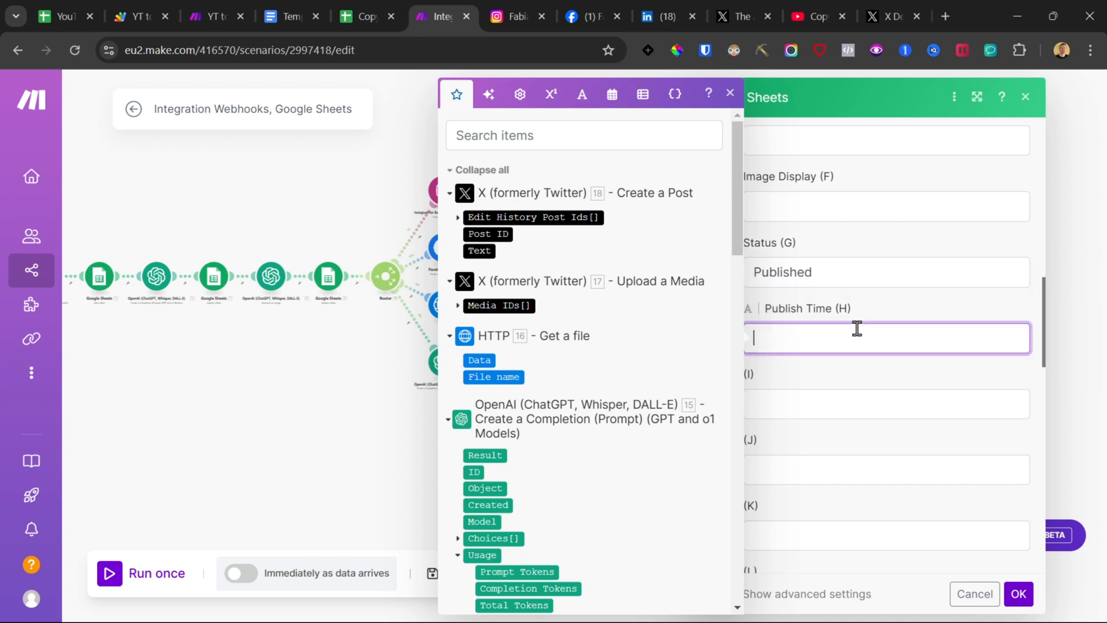
Step: Copy the formula {{formatDate(now; "YYYY-MM-DD hh:mm A")}} from the template document into Publish Time, confirm the module and save
{"action": "left_click", "coordinate": [273, 9]}
{"action": "left_click", "coordinate": [427, 365]}
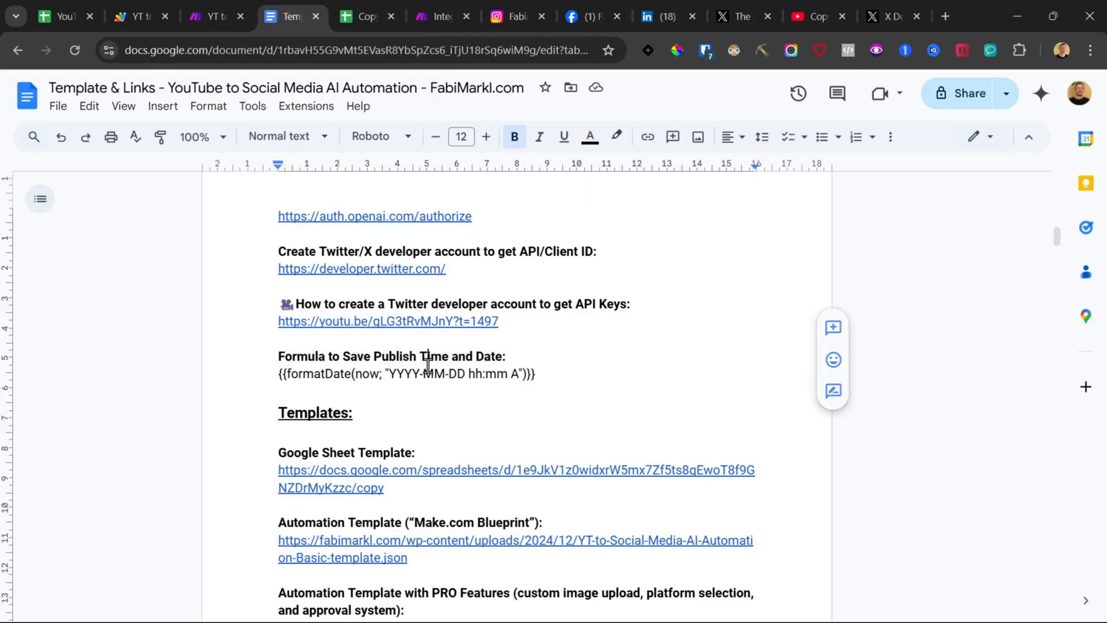
{"action": "left_click_drag", "start_coordinate": [544, 375], "coordinate": [259, 379]}
{"action": "key", "text": "ctrl+c"}
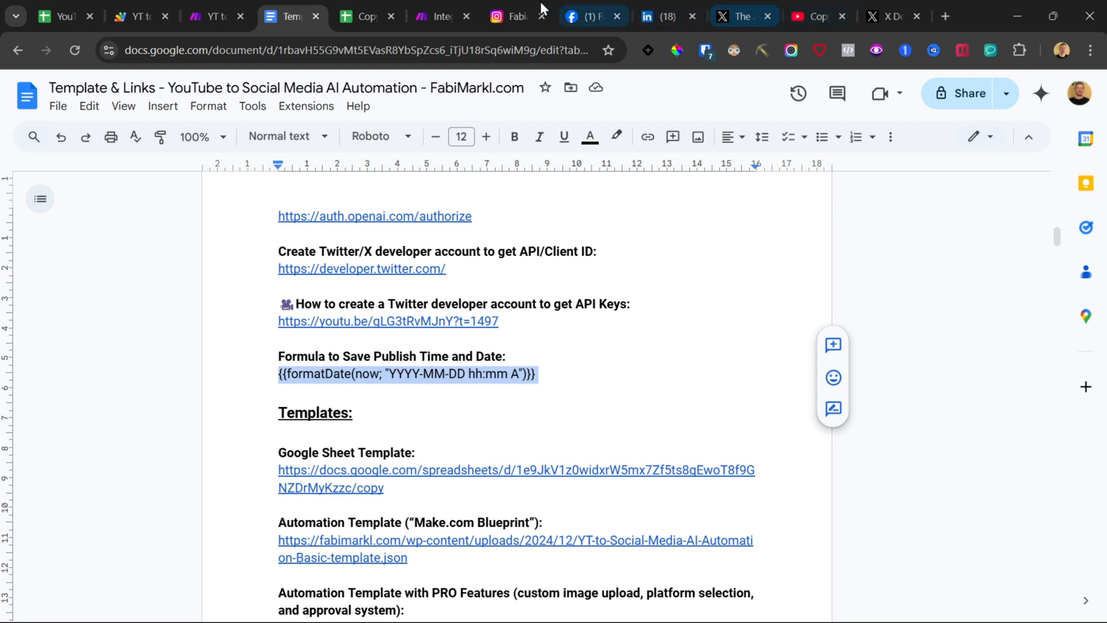
{"action": "left_click", "coordinate": [459, 5]}
{"action": "left_click", "coordinate": [758, 345]}
{"action": "key", "text": "ctrl+v"}
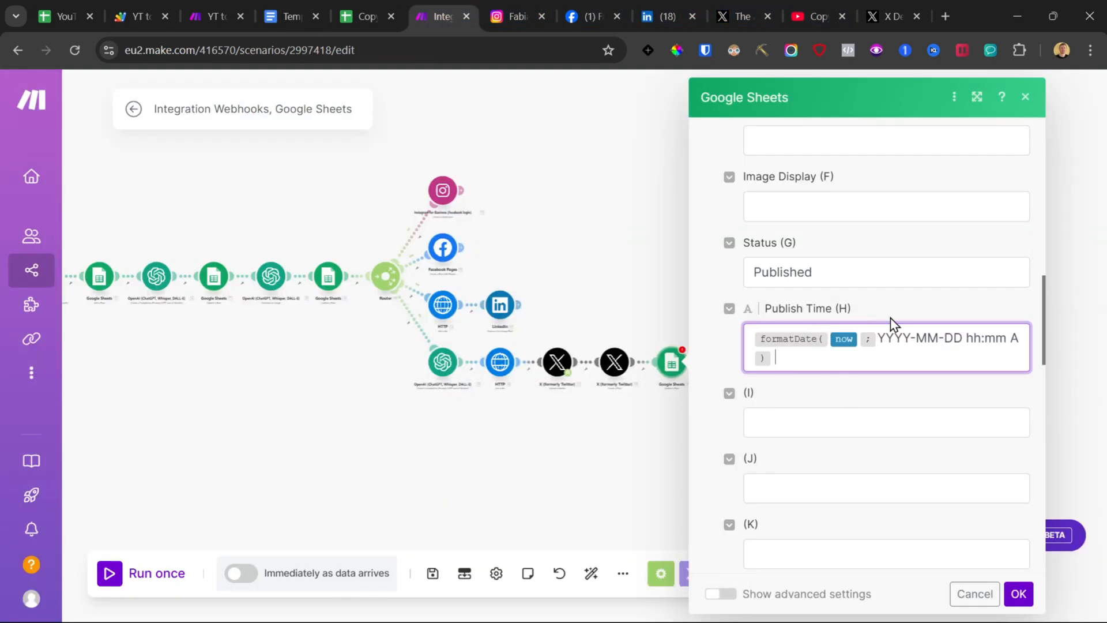
{"action": "left_click", "coordinate": [1018, 594]}
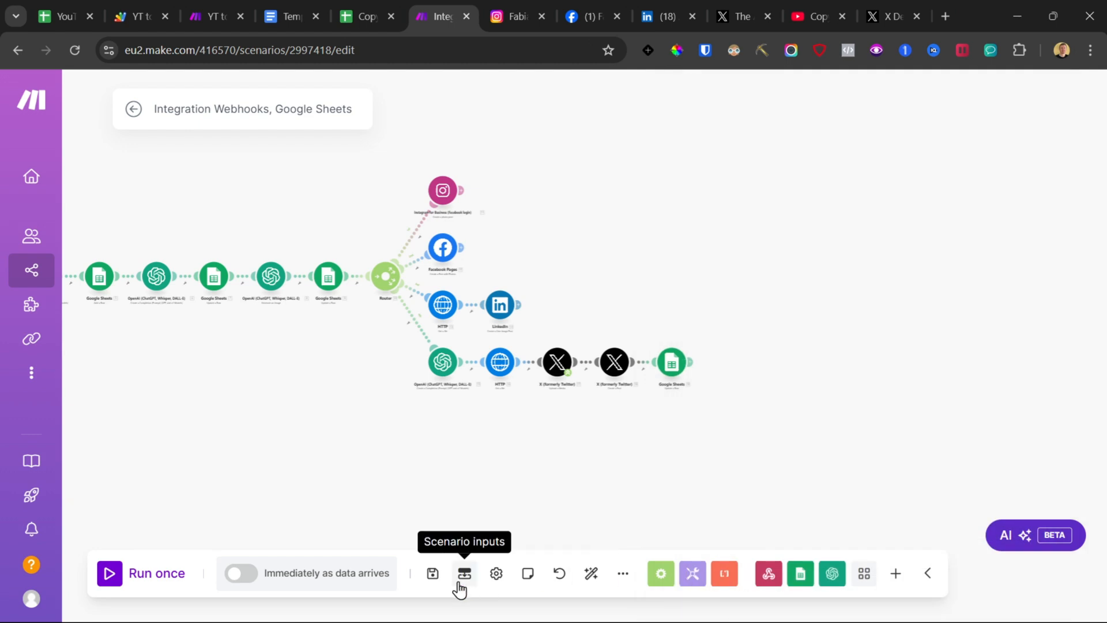
{"action": "left_click", "coordinate": [433, 577]}
Step: Delete the two empty placeholder branches from the first router
{"action": "left_click_drag", "start_coordinate": [503, 174], "coordinate": [515, 213]}
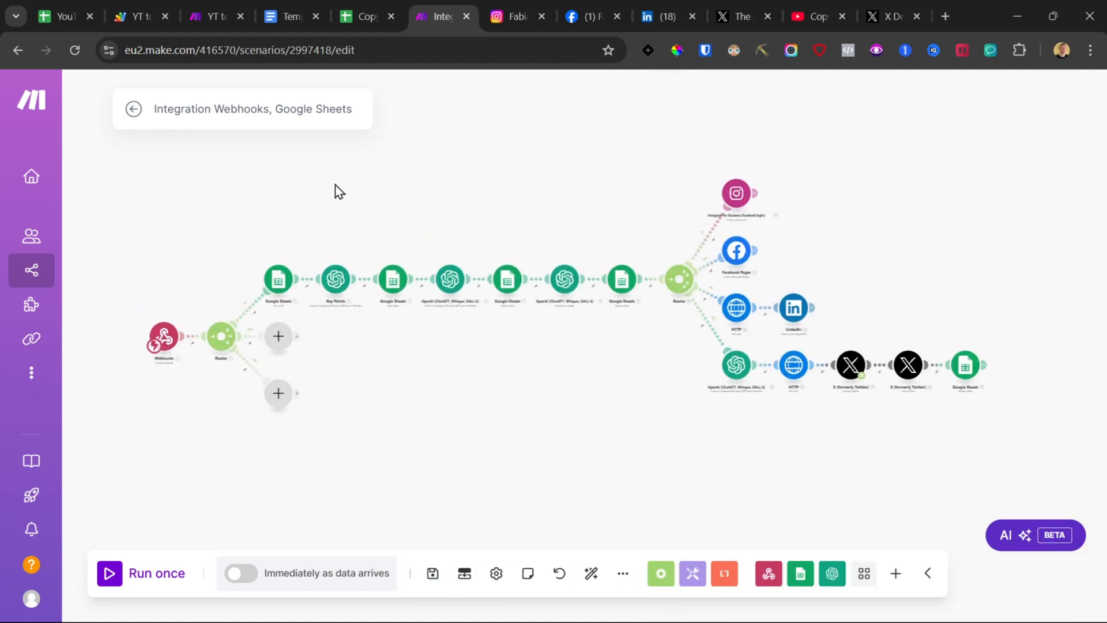
{"action": "left_click_drag", "start_coordinate": [255, 176], "coordinate": [1076, 510]}
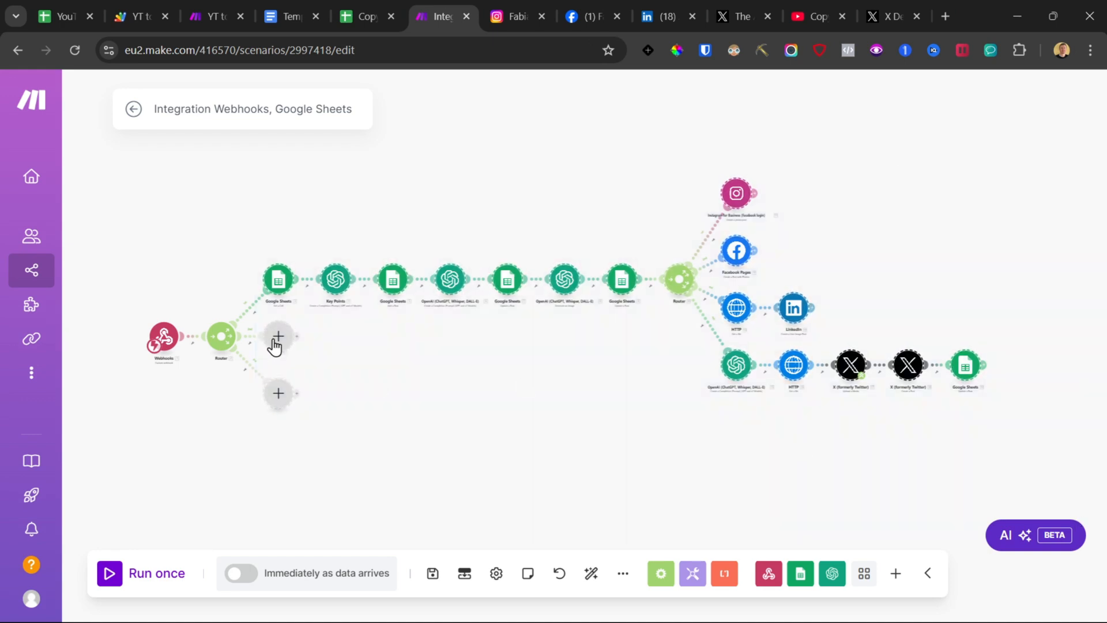
{"action": "left_click", "coordinate": [276, 454]}
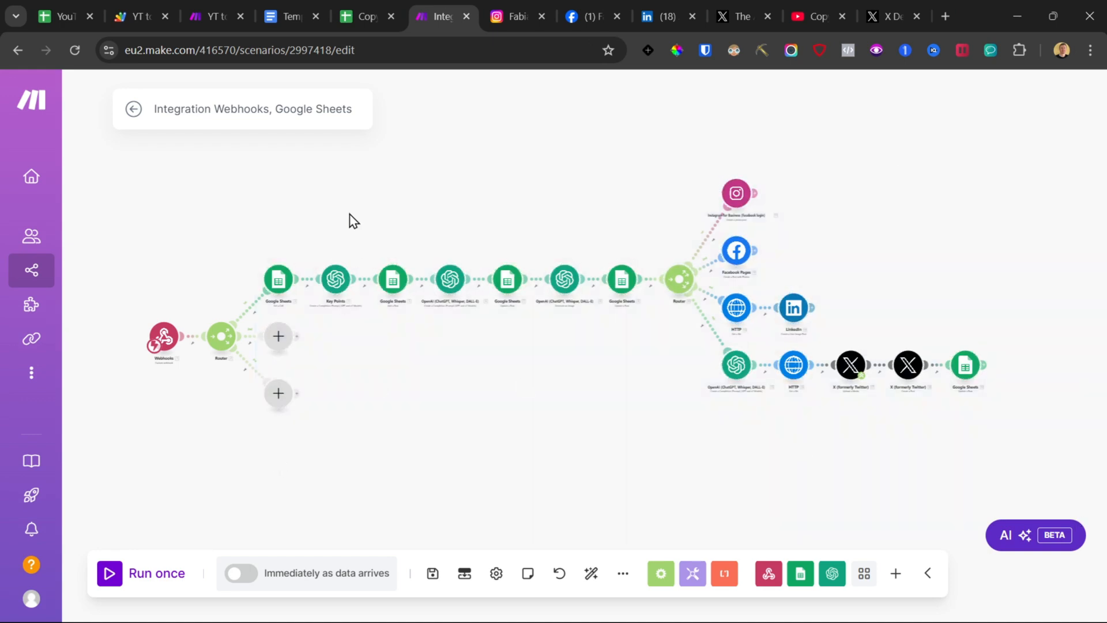
{"action": "left_click", "coordinate": [279, 336]}
{"action": "left_click", "coordinate": [318, 382]}
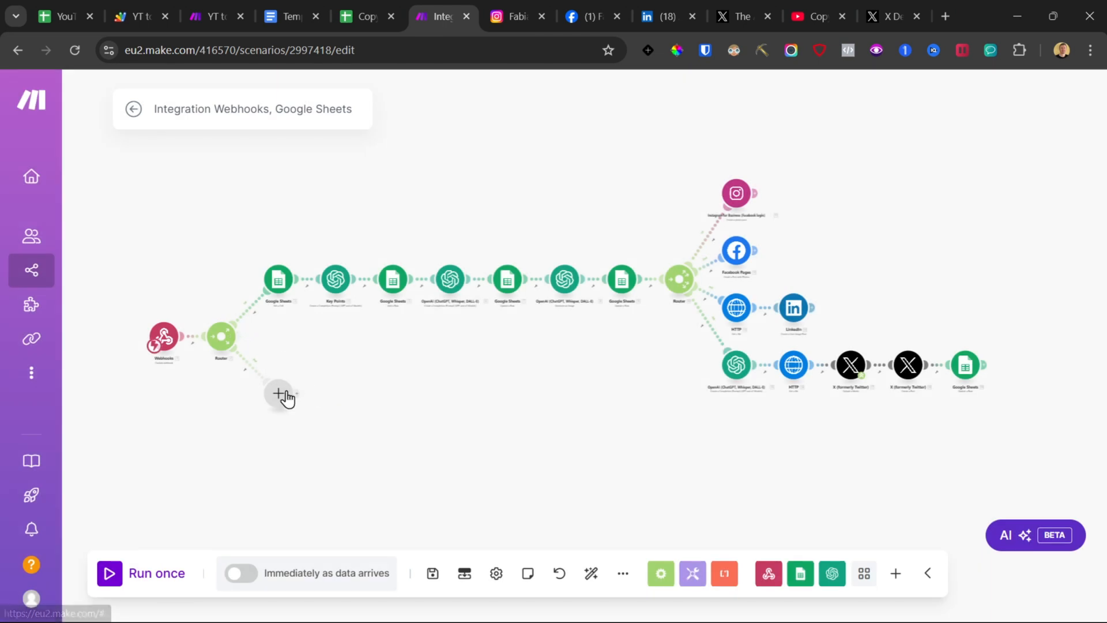
{"action": "left_click", "coordinate": [279, 393]}
{"action": "left_click", "coordinate": [314, 430]}
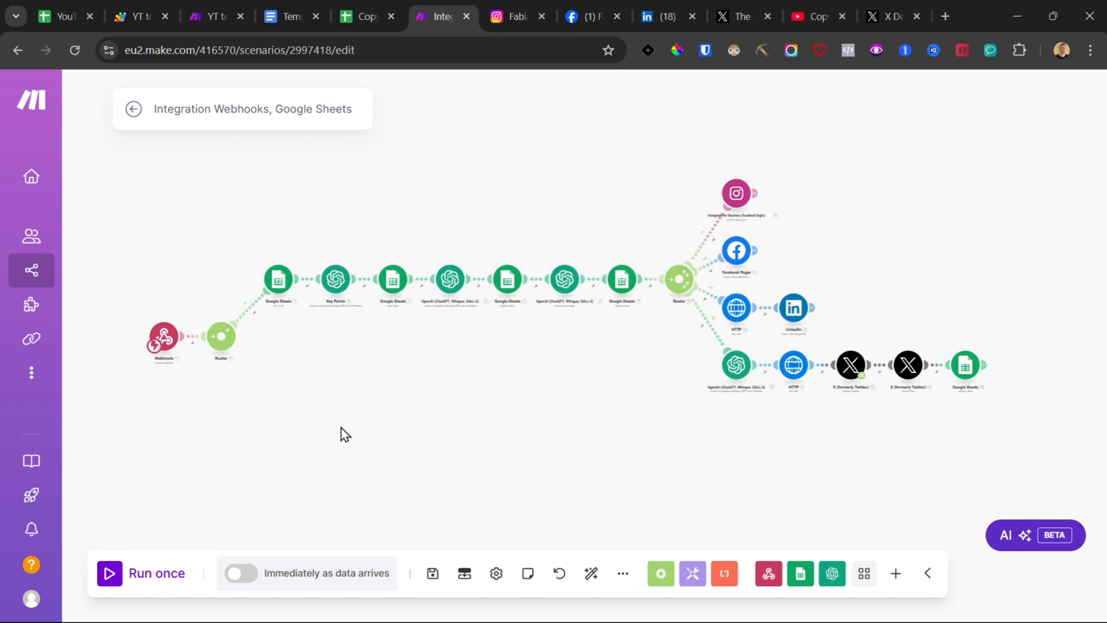
Step: Set the scenario to run immediately as data arrives, save it and leave the editor
{"action": "left_click", "coordinate": [240, 584]}
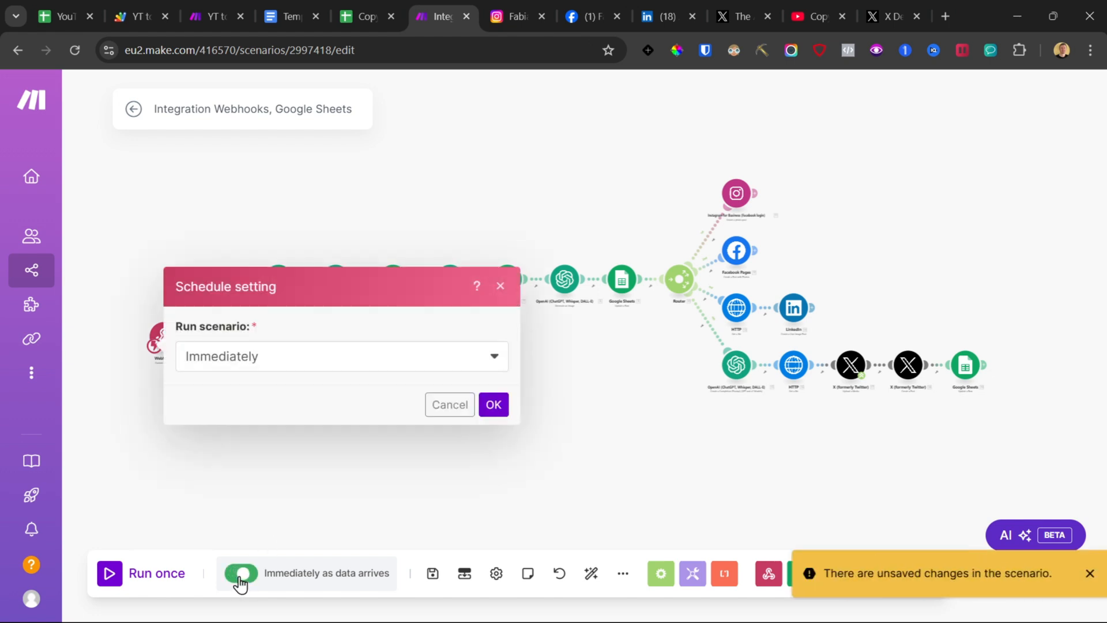
{"action": "left_click", "coordinate": [497, 409]}
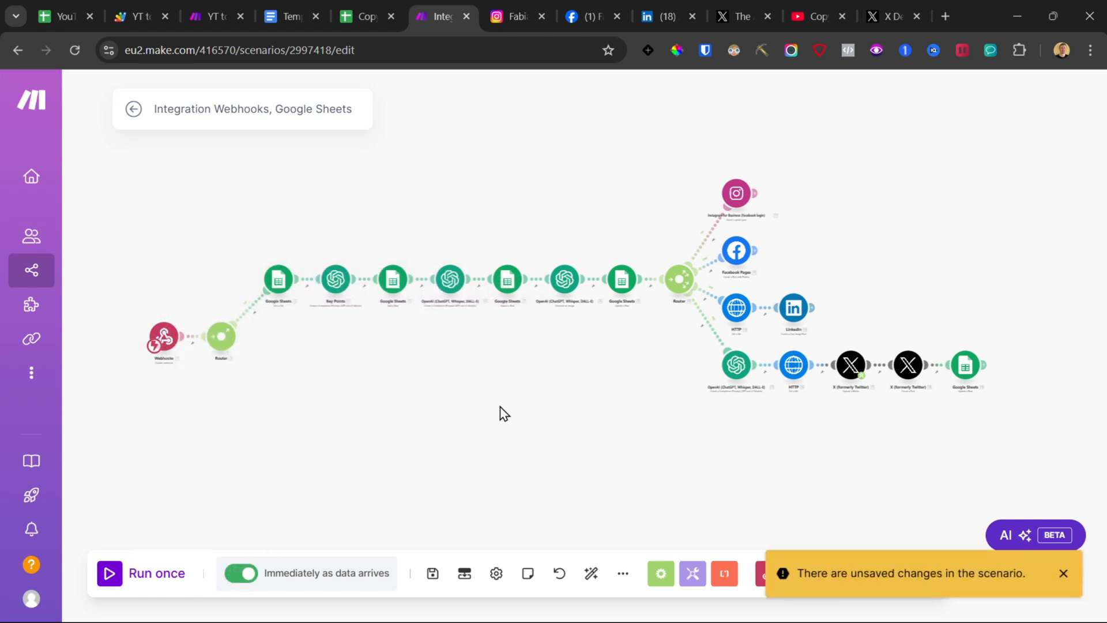
{"action": "left_click", "coordinate": [433, 573]}
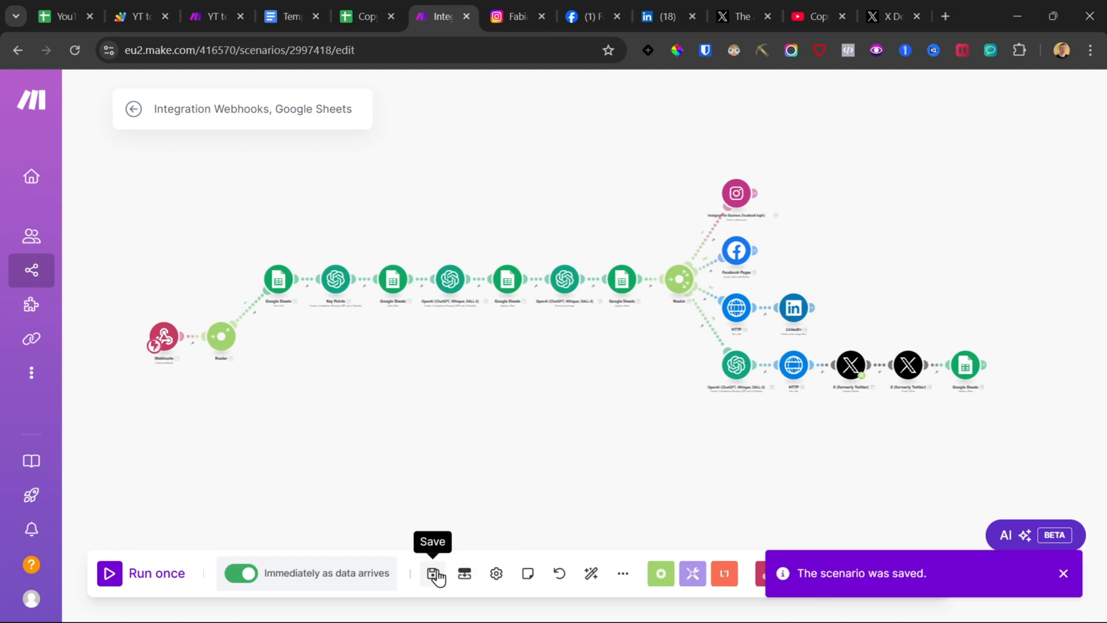
{"action": "left_click", "coordinate": [134, 110]}
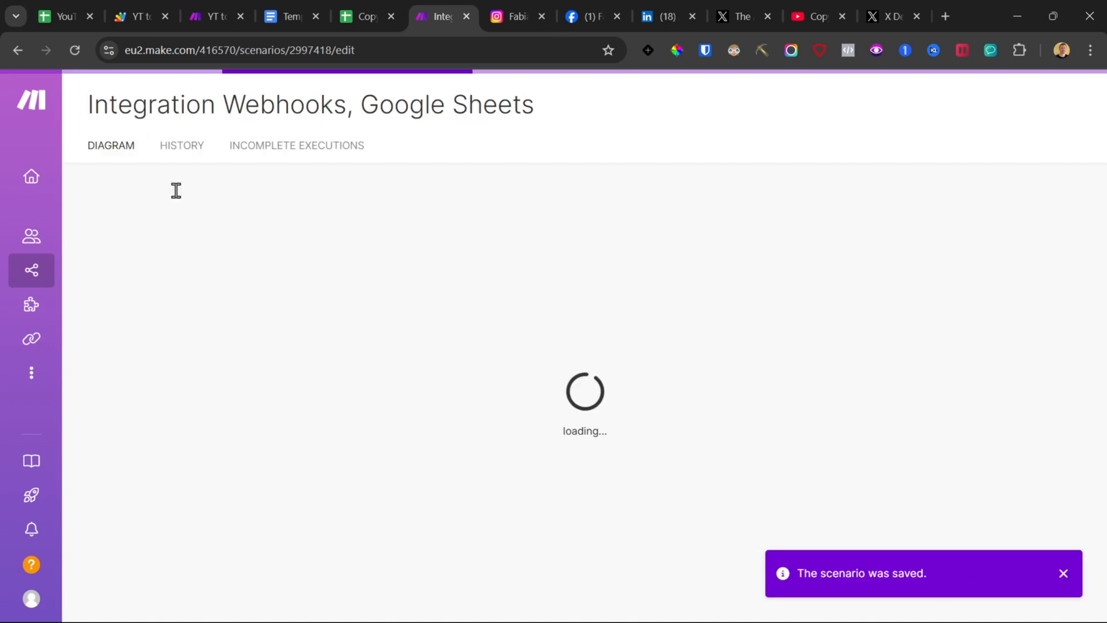
Step: Tick the Generate checkbox for the first video in the Video List sheet
{"action": "left_click", "coordinate": [367, 15]}
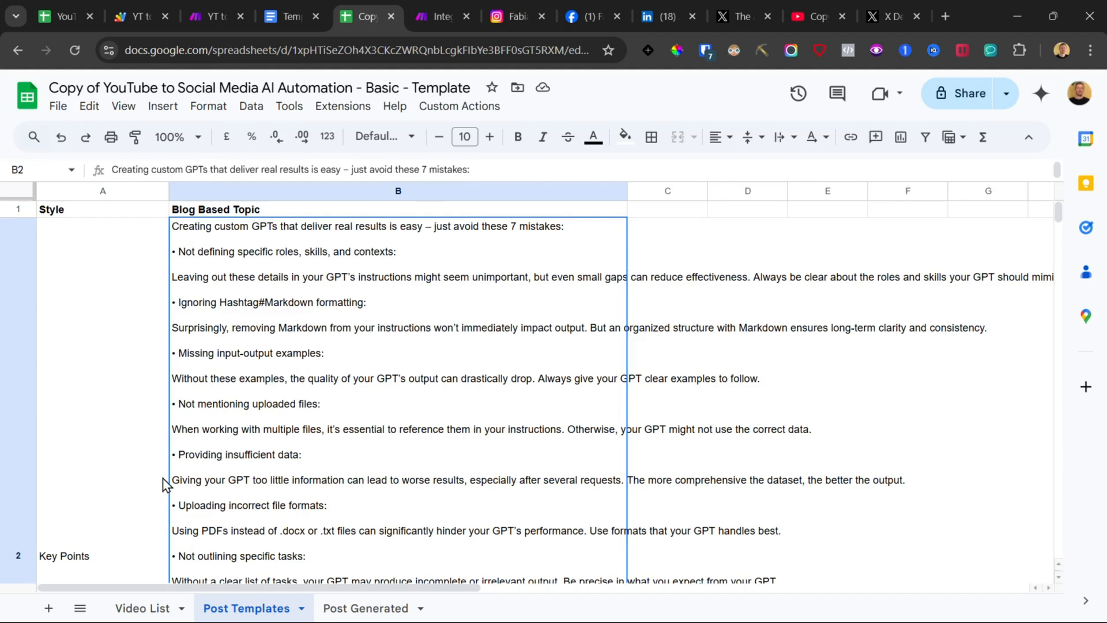
{"action": "left_click", "coordinate": [145, 608]}
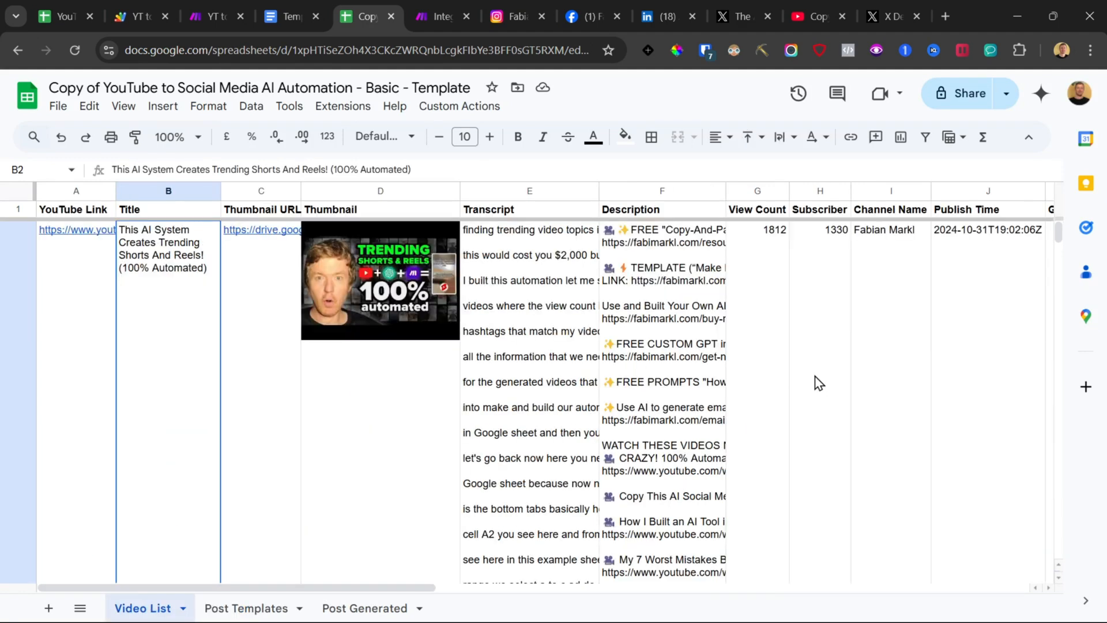
{"action": "scroll", "coordinate": [819, 384], "scroll_direction": "right", "scroll_amount": 5}
{"action": "left_click", "coordinate": [744, 230]}
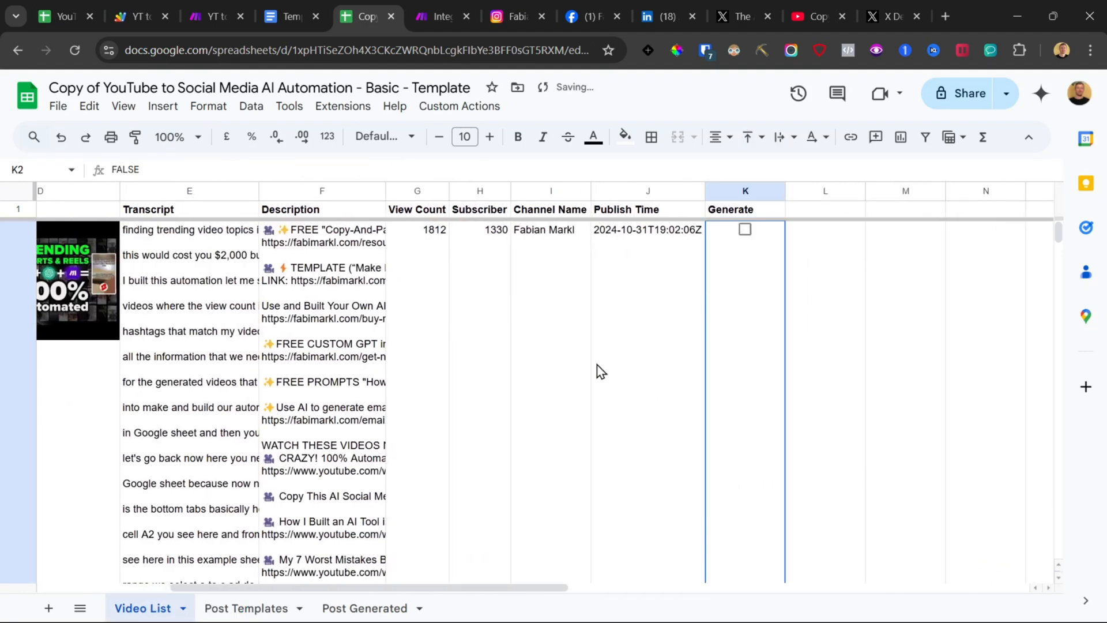
{"action": "scroll", "coordinate": [600, 372], "scroll_direction": "left", "scroll_amount": 6}
{"action": "scroll", "coordinate": [597, 372], "scroll_direction": "right", "scroll_amount": 11}
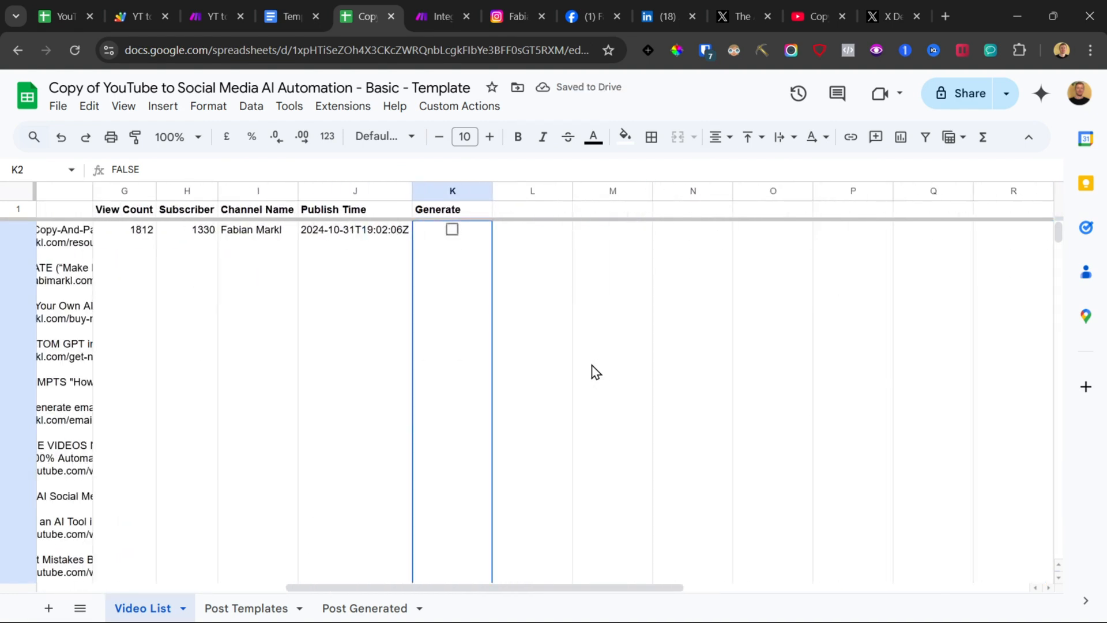
{"action": "left_click", "coordinate": [454, 236]}
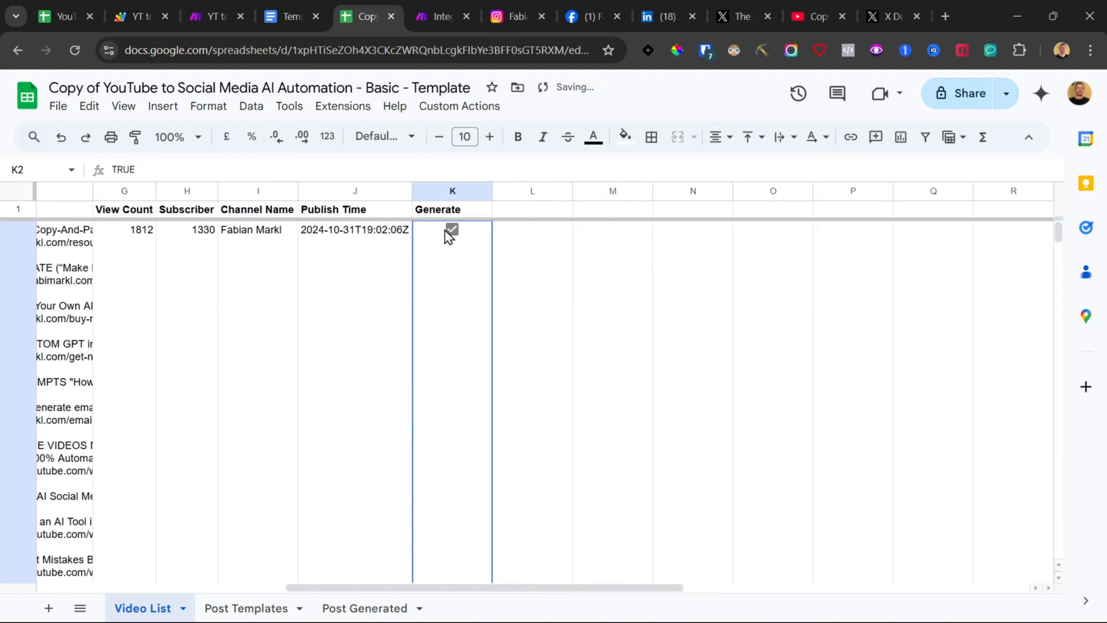
Step: Switch the LinkedIn module's connection to My LinkedIn connection 88888888, confirm it and save the scenario
{"action": "left_click", "coordinate": [440, 9]}
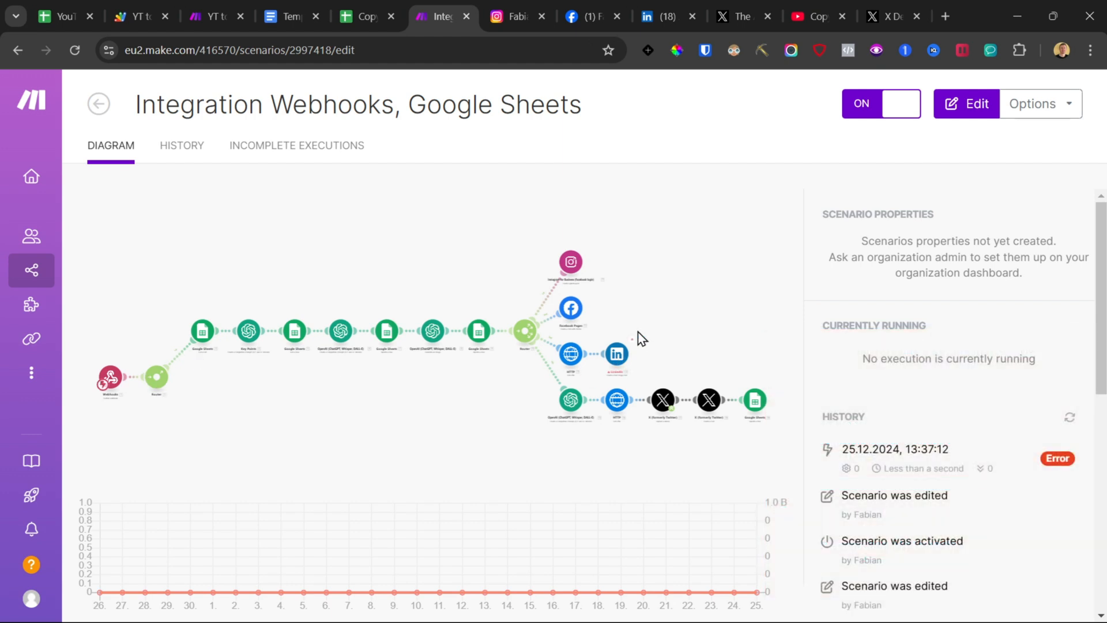
{"action": "left_click", "coordinate": [625, 301]}
{"action": "left_click", "coordinate": [868, 356]}
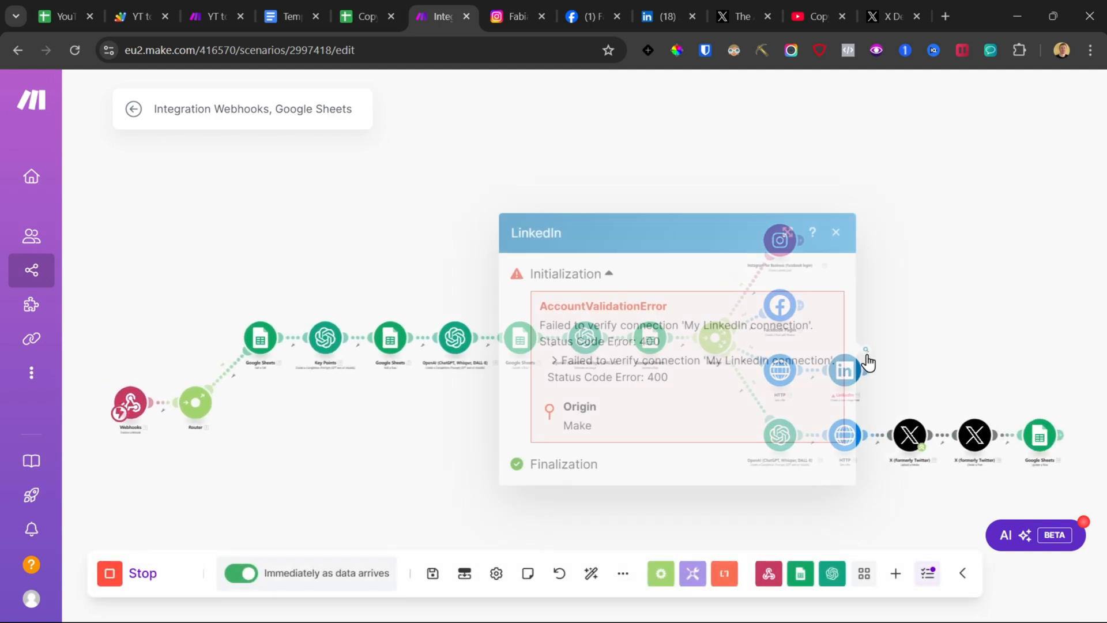
{"action": "left_click", "coordinate": [923, 287]}
{"action": "left_click_drag", "start_coordinate": [947, 311], "coordinate": [681, 247]}
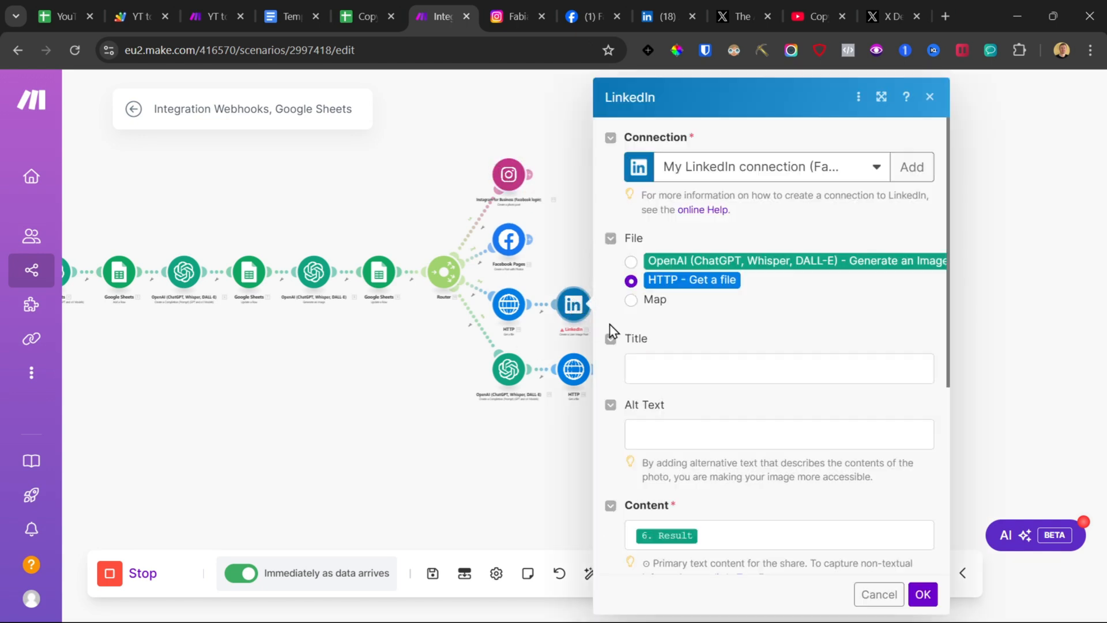
{"action": "left_click", "coordinate": [847, 169]}
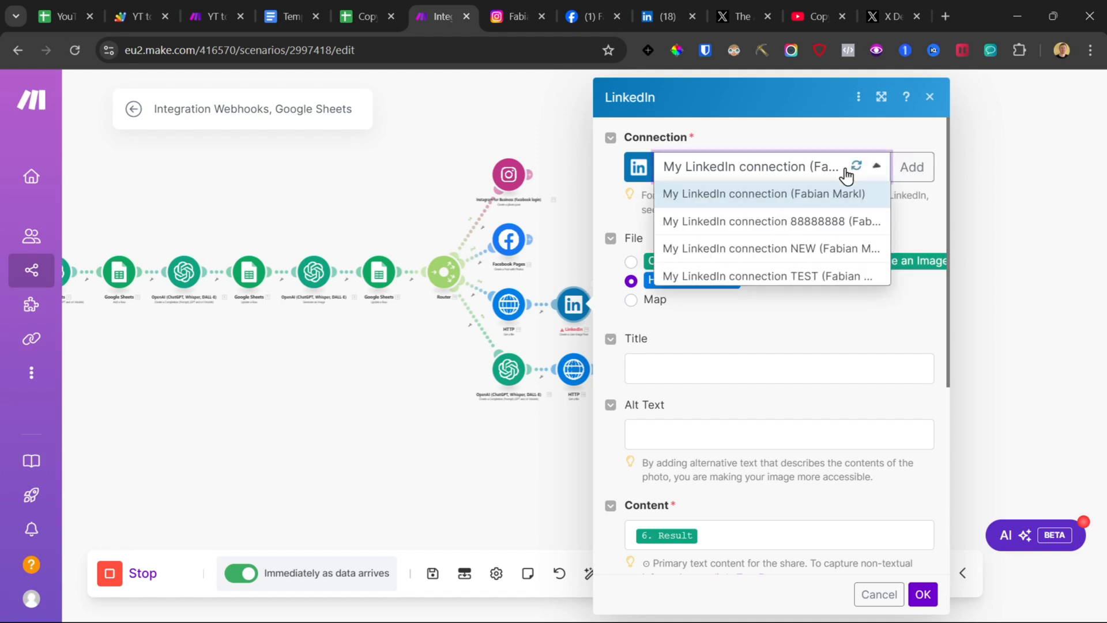
{"action": "left_click", "coordinate": [806, 223]}
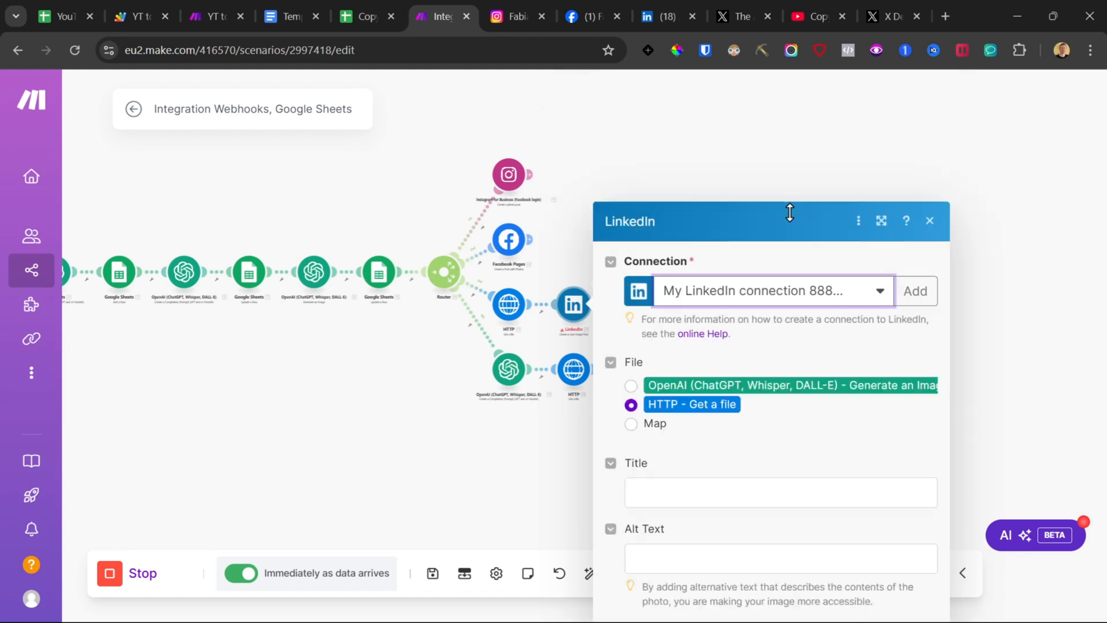
{"action": "left_click", "coordinate": [923, 595]}
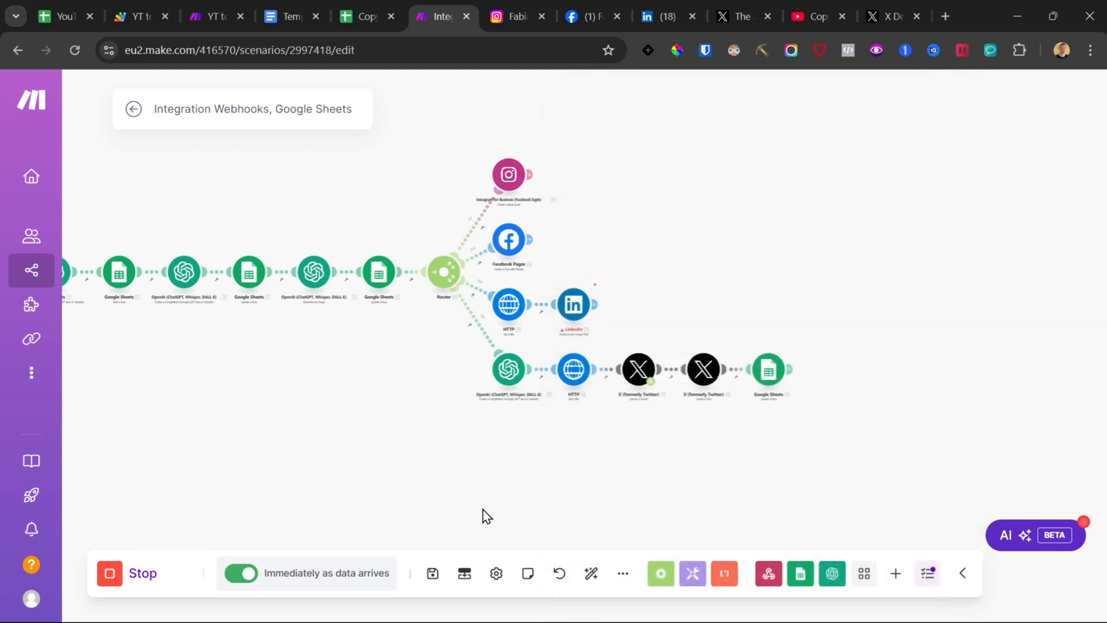
{"action": "left_click", "coordinate": [433, 574]}
Step: Stop the running scenario, leave the editor, reactivate it and delete the queued webhook data
{"action": "left_click", "coordinate": [110, 574]}
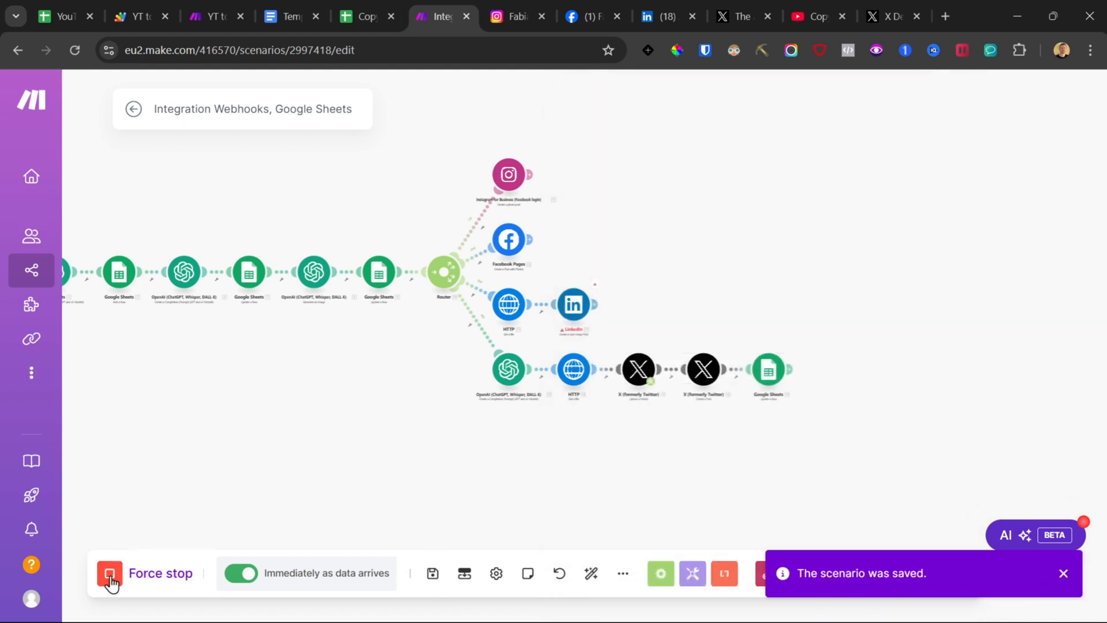
{"action": "left_click", "coordinate": [132, 109]}
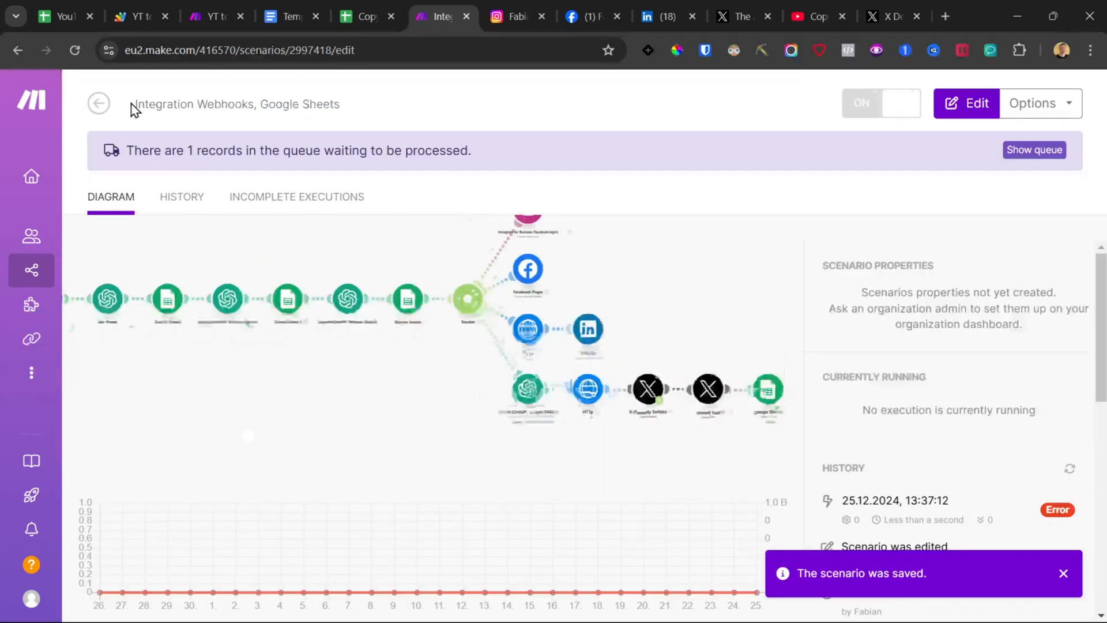
{"action": "left_click", "coordinate": [862, 111]}
{"action": "left_click", "coordinate": [883, 276]}
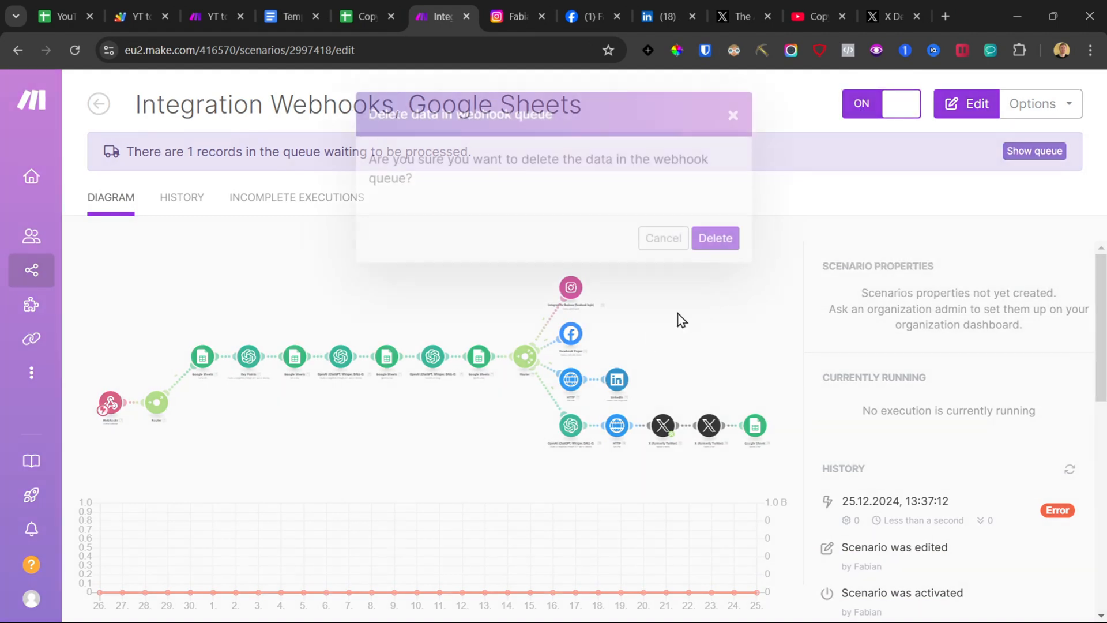
{"action": "left_click", "coordinate": [719, 240]}
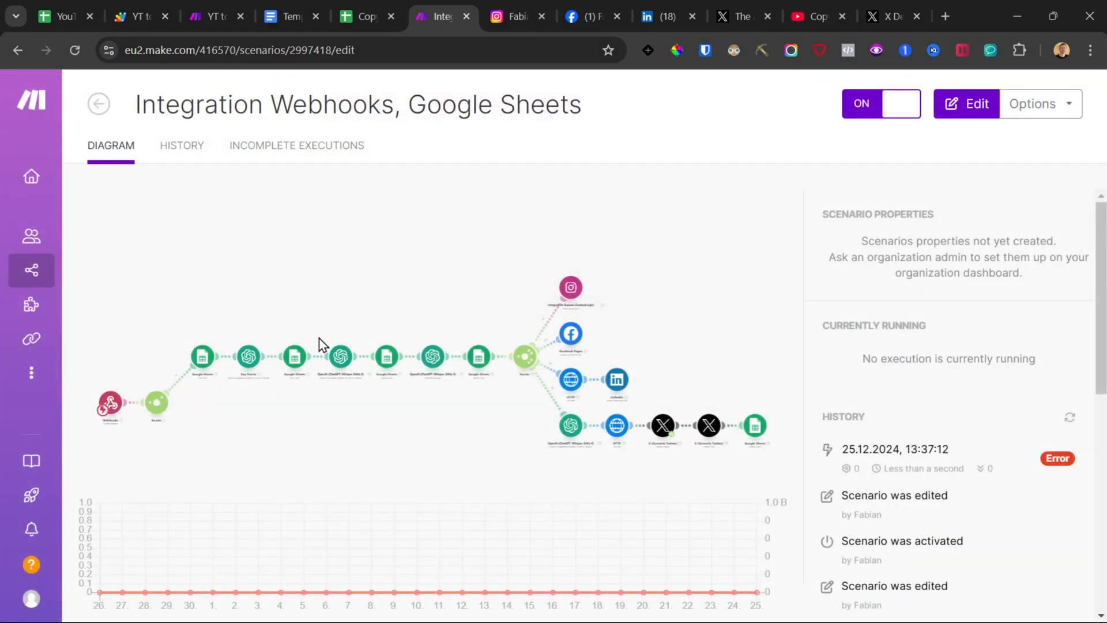
Step: Tick the Generate checkbox again to trigger the scenario and wait for the run to finish
{"action": "left_click", "coordinate": [357, 16]}
{"action": "left_click", "coordinate": [451, 231]}
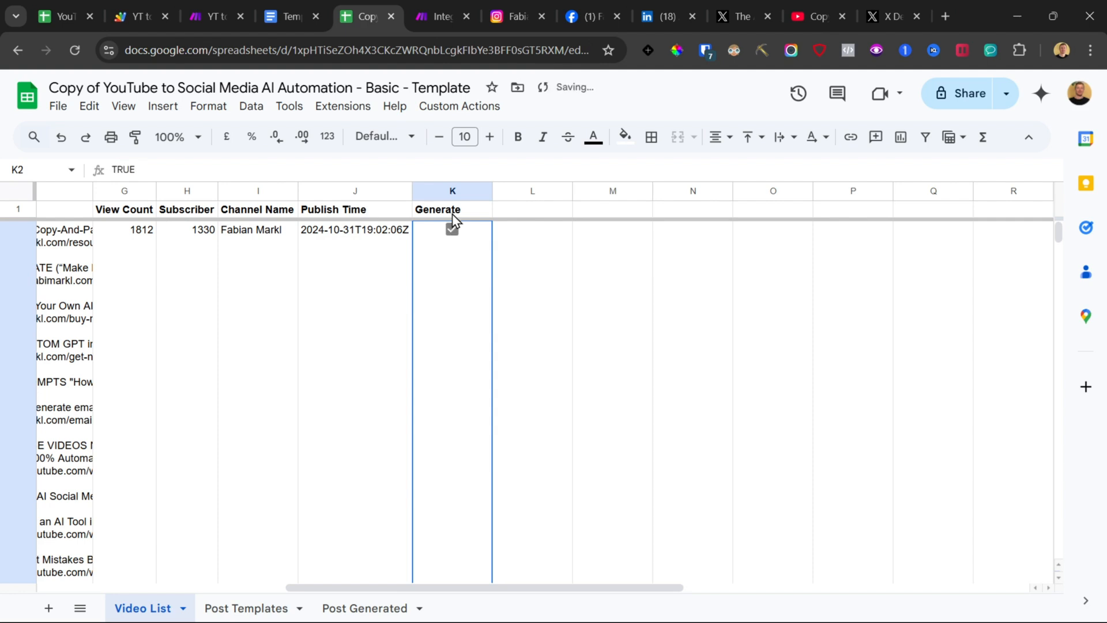
{"action": "left_click", "coordinate": [430, 16]}
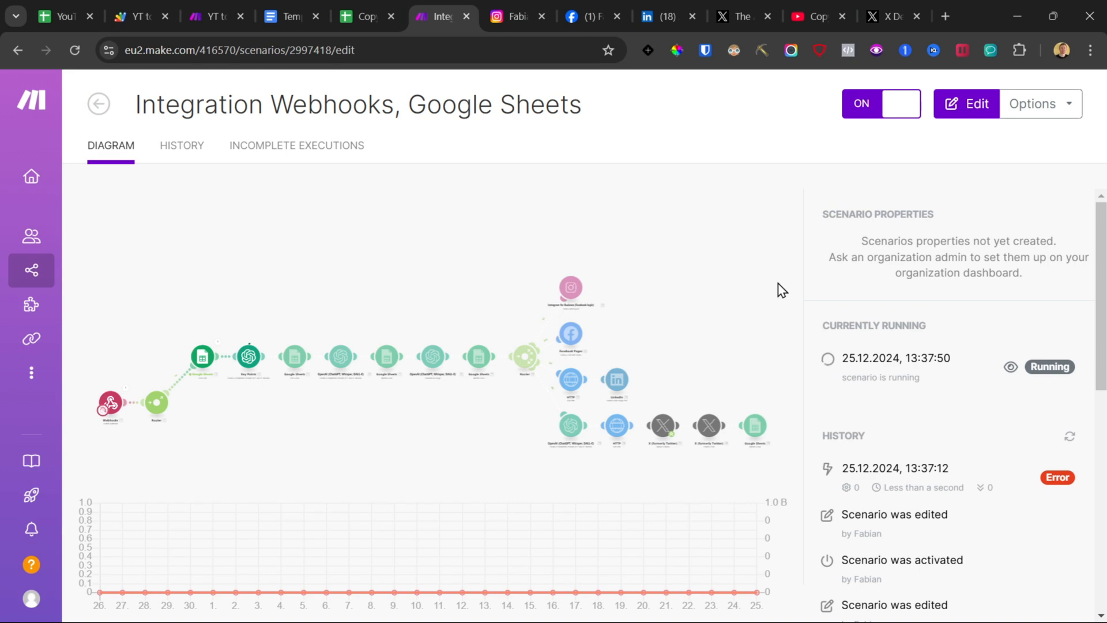
{"action": "left_click", "coordinate": [842, 16]}
{"action": "left_click", "coordinate": [842, 16]}
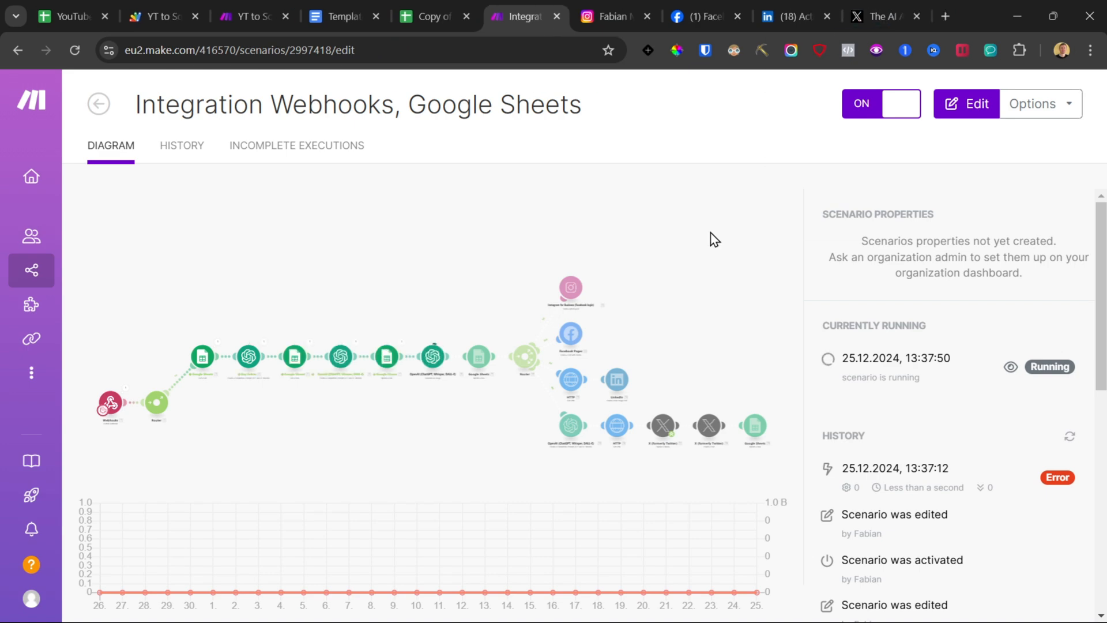
{"action": "mouse_move", "coordinate": [588, 611]}
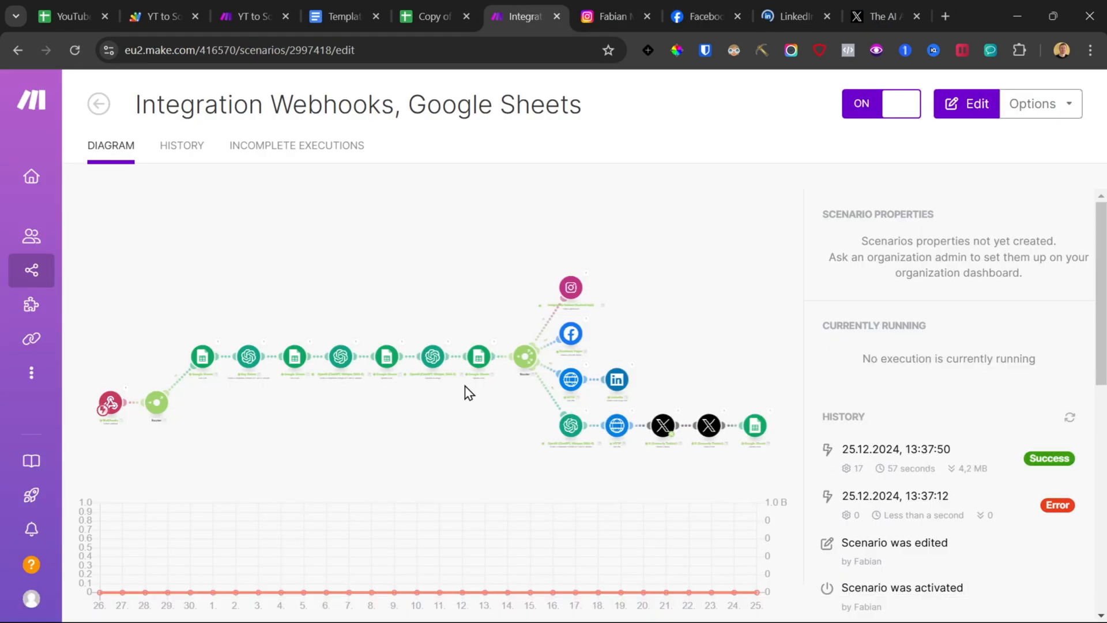
Step: Check the new Instagram post and the generated row in the Post Generated sheet
{"action": "left_click", "coordinate": [614, 13]}
{"action": "scroll", "coordinate": [344, 415], "scroll_direction": "down", "scroll_amount": 4}
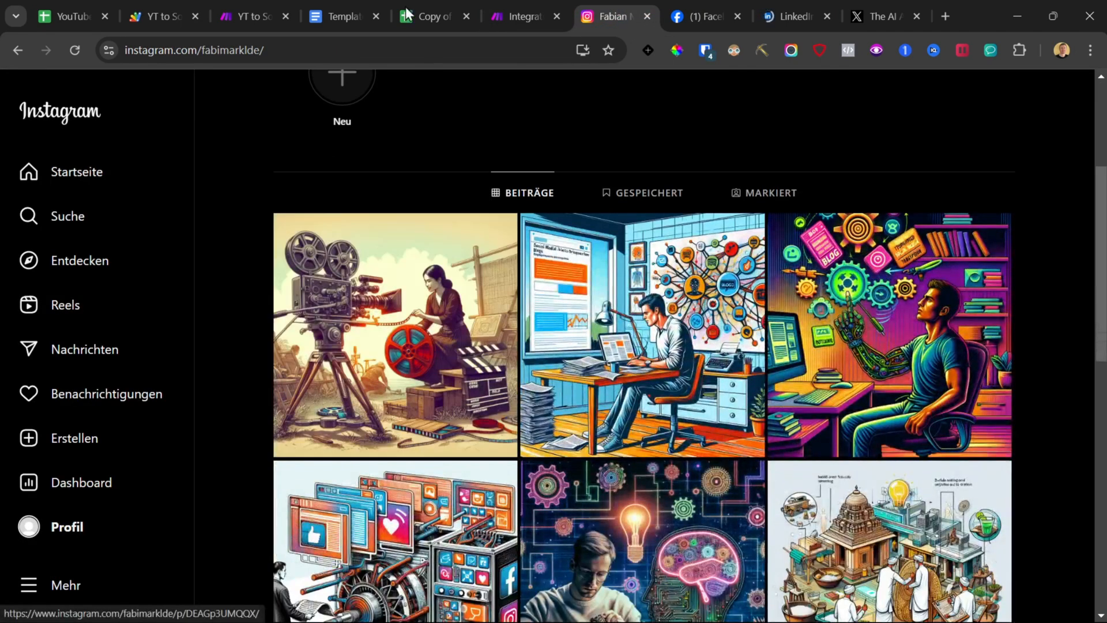
{"action": "left_click", "coordinate": [427, 16]}
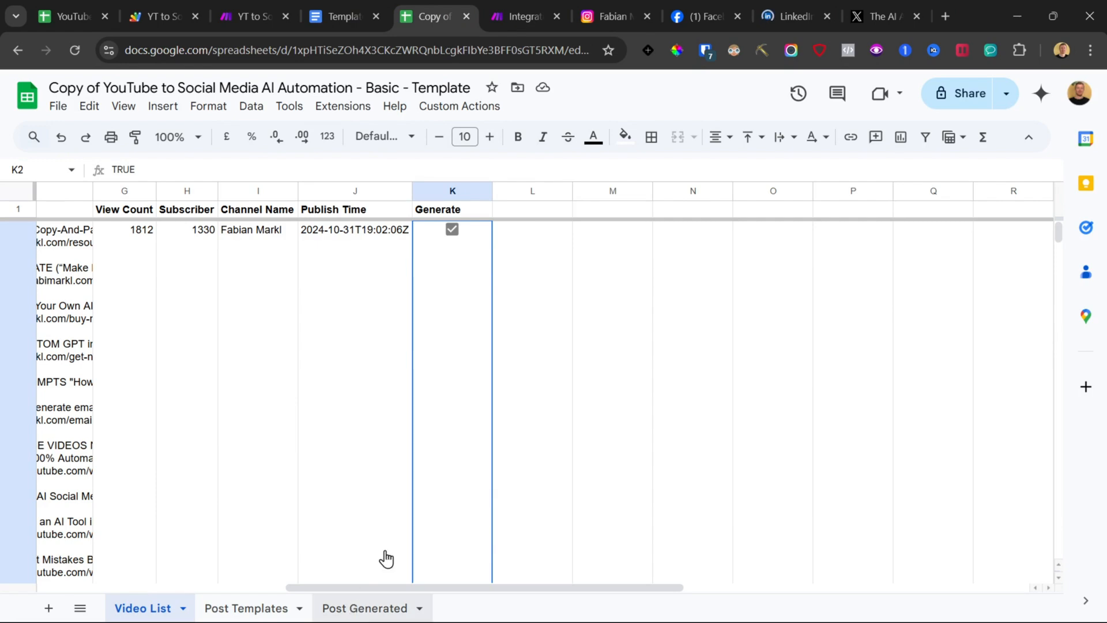
{"action": "scroll", "coordinate": [544, 300], "scroll_direction": "right", "scroll_amount": 6}
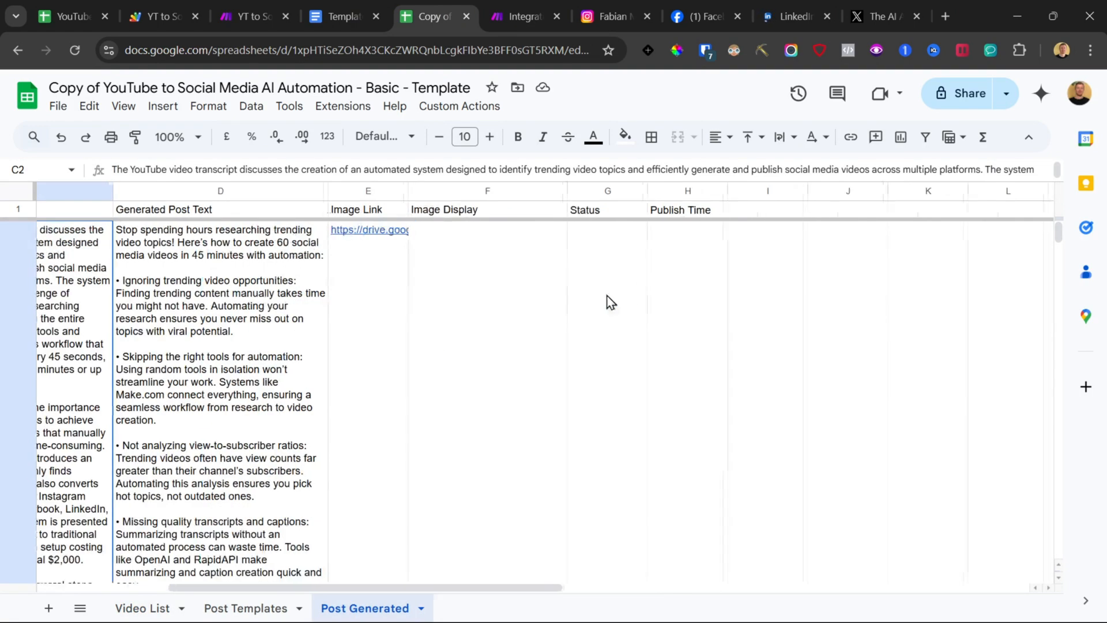
{"action": "left_click", "coordinate": [482, 321]}
{"action": "scroll", "coordinate": [474, 321], "scroll_direction": "down", "scroll_amount": 5}
{"action": "scroll", "coordinate": [474, 321], "scroll_direction": "down", "scroll_amount": 2}
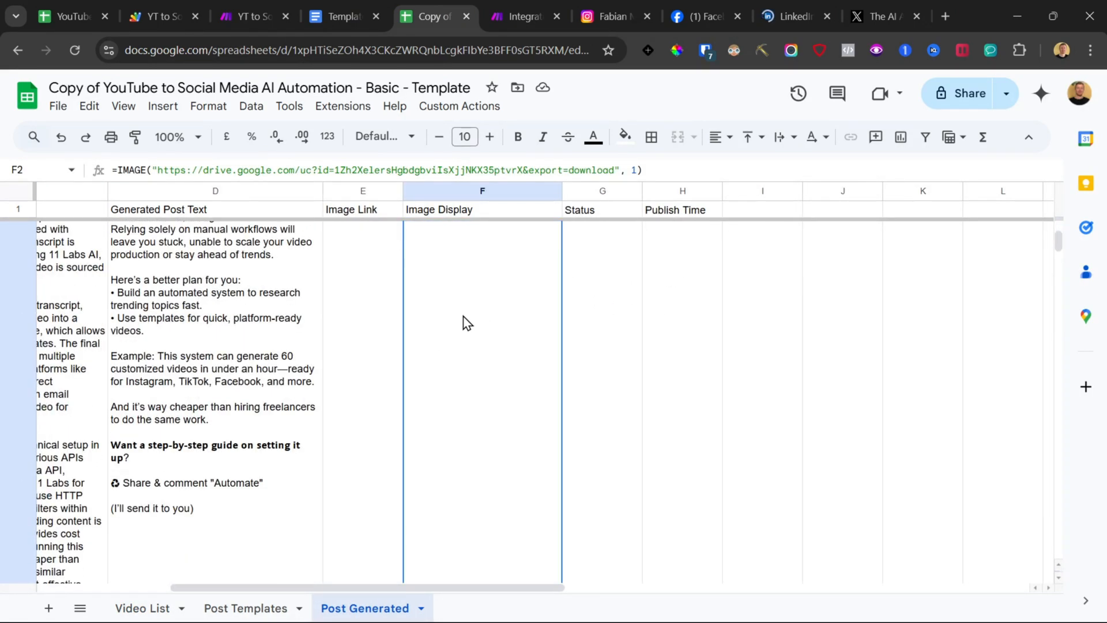
{"action": "scroll", "coordinate": [470, 323], "scroll_direction": "up", "scroll_amount": 5}
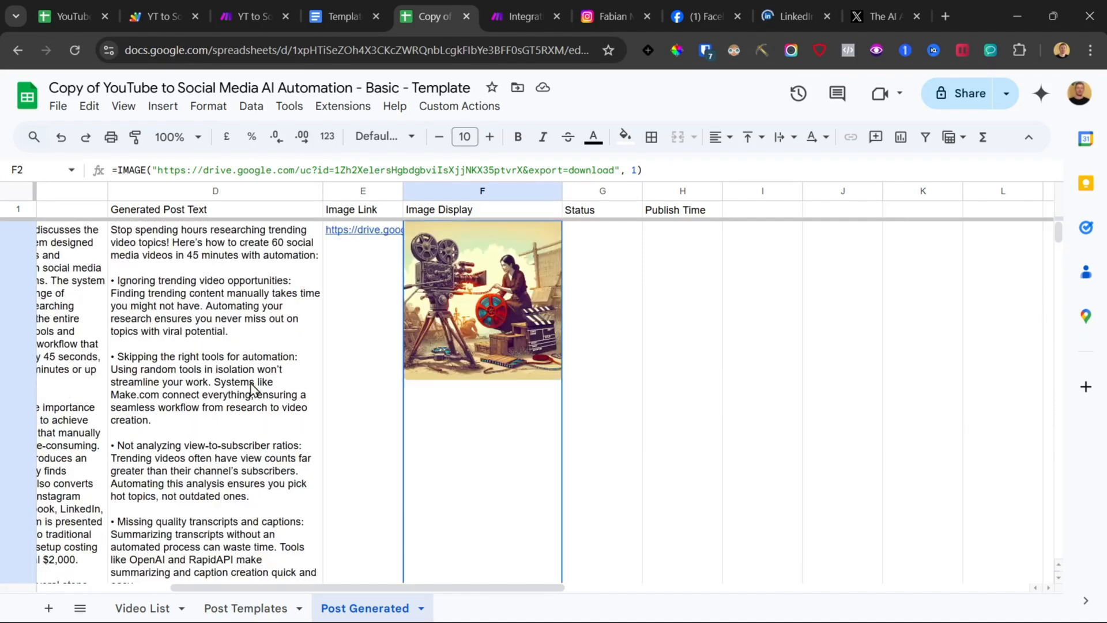
{"action": "scroll", "coordinate": [589, 312], "scroll_direction": "down", "scroll_amount": 5}
{"action": "scroll", "coordinate": [587, 327], "scroll_direction": "down", "scroll_amount": 4}
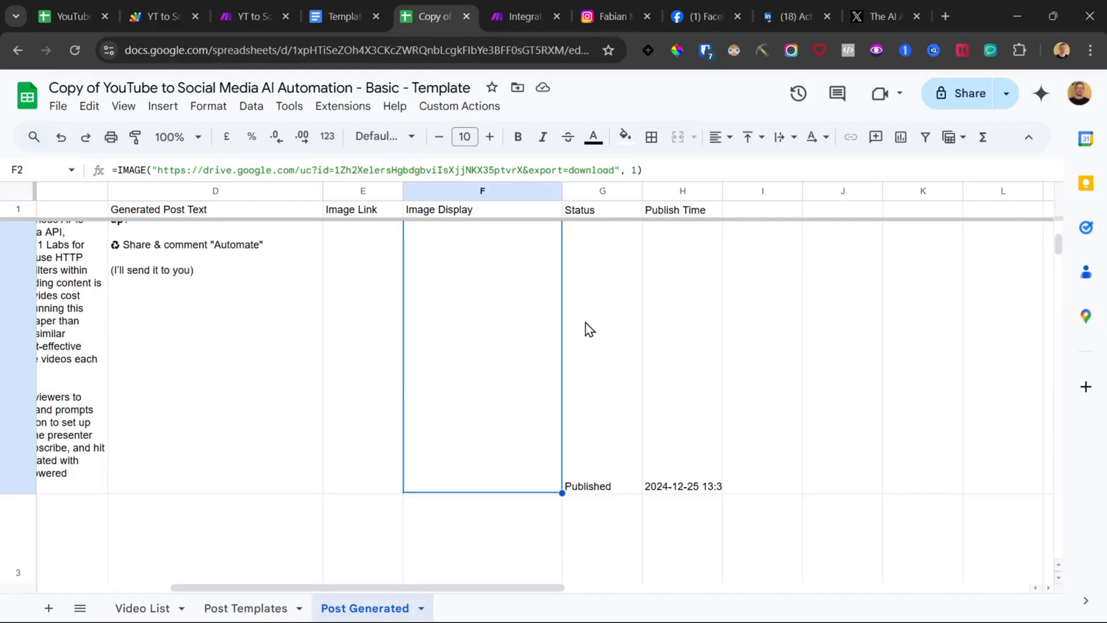
{"action": "left_click", "coordinate": [634, 444]}
{"action": "left_click", "coordinate": [681, 443]}
{"action": "scroll", "coordinate": [689, 432], "scroll_direction": "up", "scroll_amount": 8}
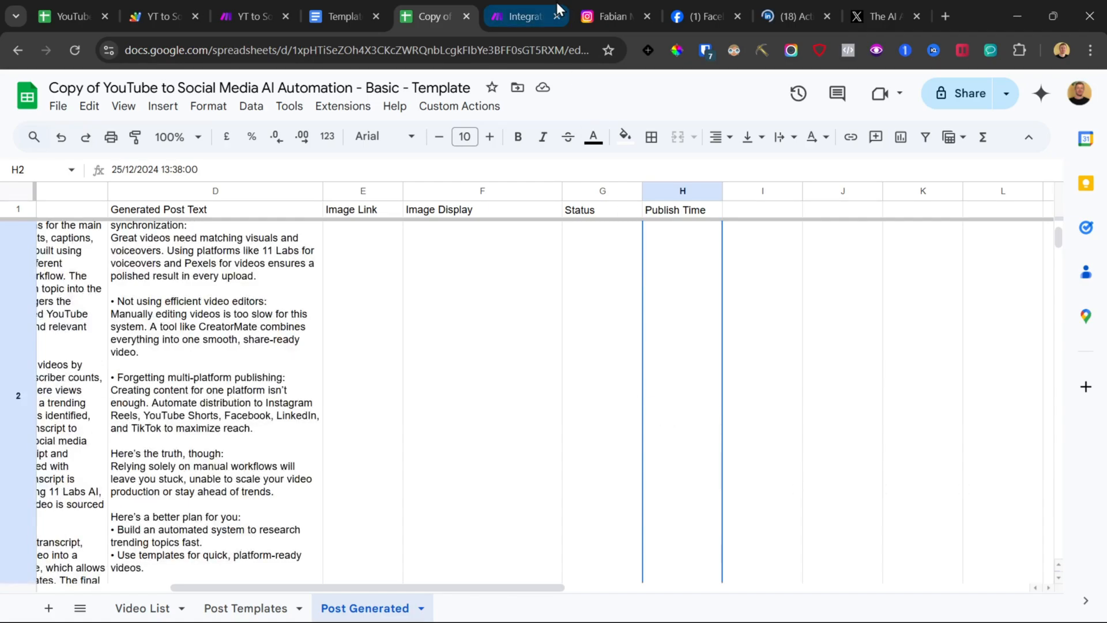
Step: Check the published posts on the Facebook page, LinkedIn profile and X account
{"action": "left_click", "coordinate": [610, 16]}
{"action": "left_click", "coordinate": [713, 5]}
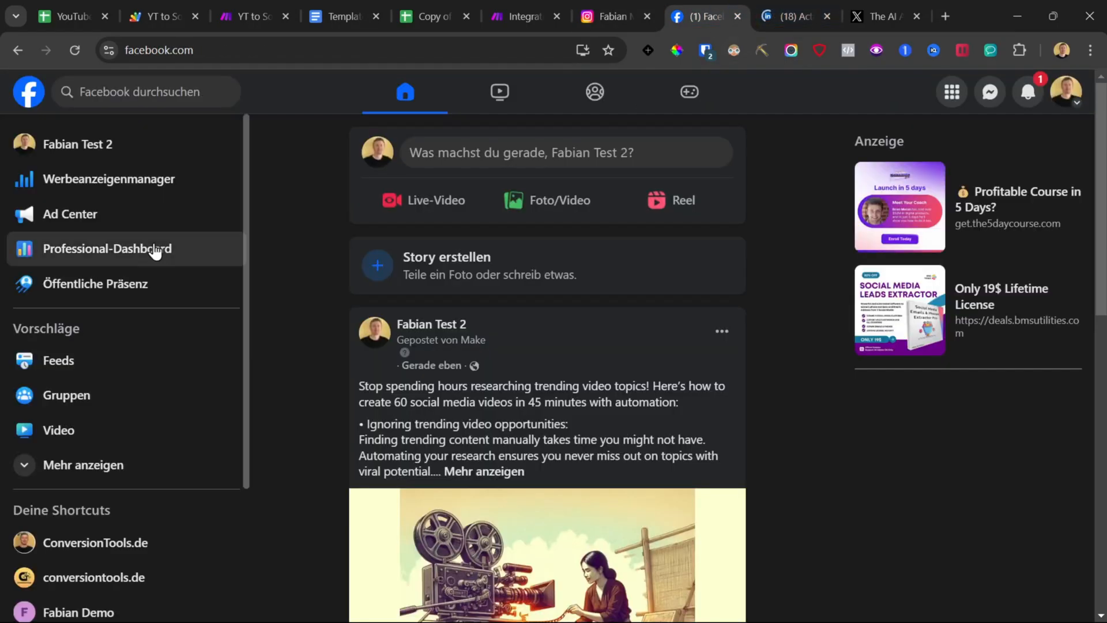
{"action": "left_click", "coordinate": [107, 148]}
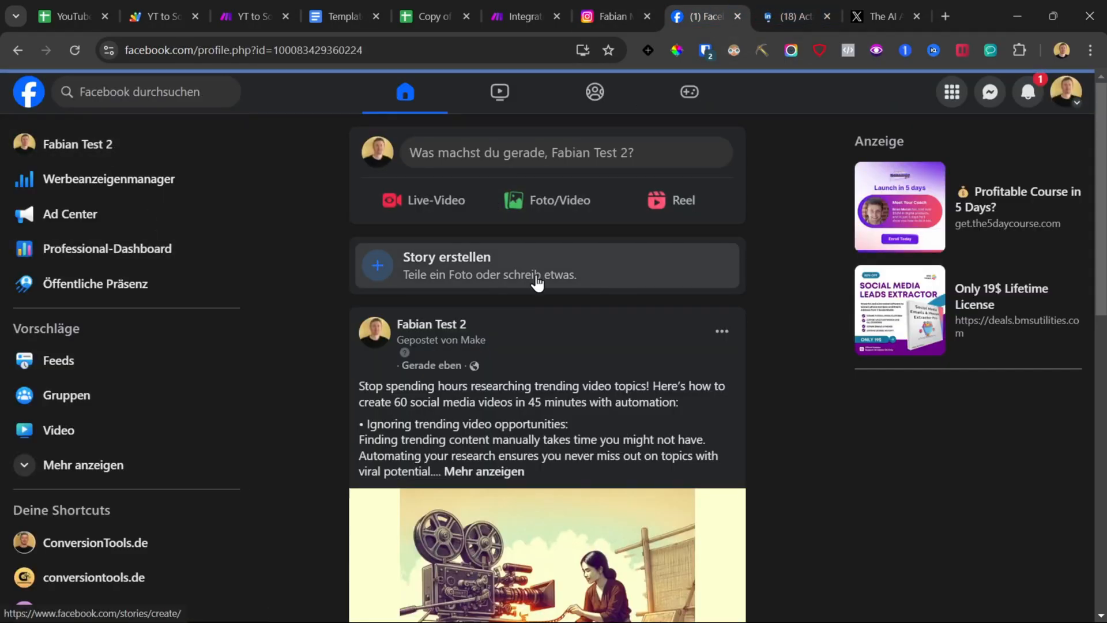
{"action": "scroll", "coordinate": [380, 289], "scroll_direction": "down", "scroll_amount": 5}
{"action": "scroll", "coordinate": [384, 303], "scroll_direction": "down", "scroll_amount": 4}
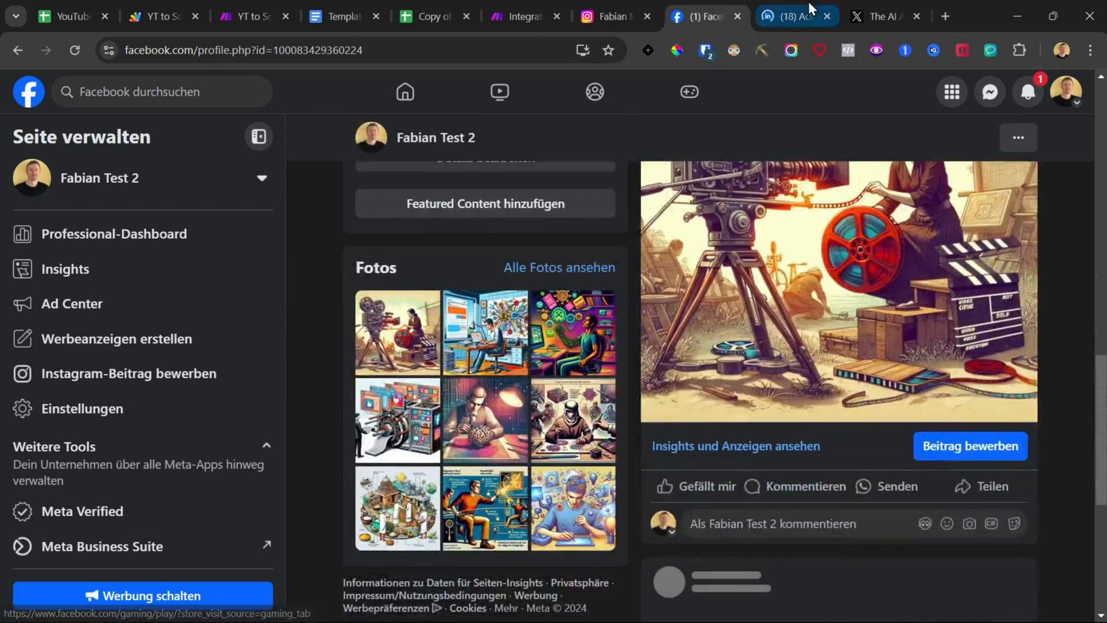
{"action": "left_click", "coordinate": [792, 1]}
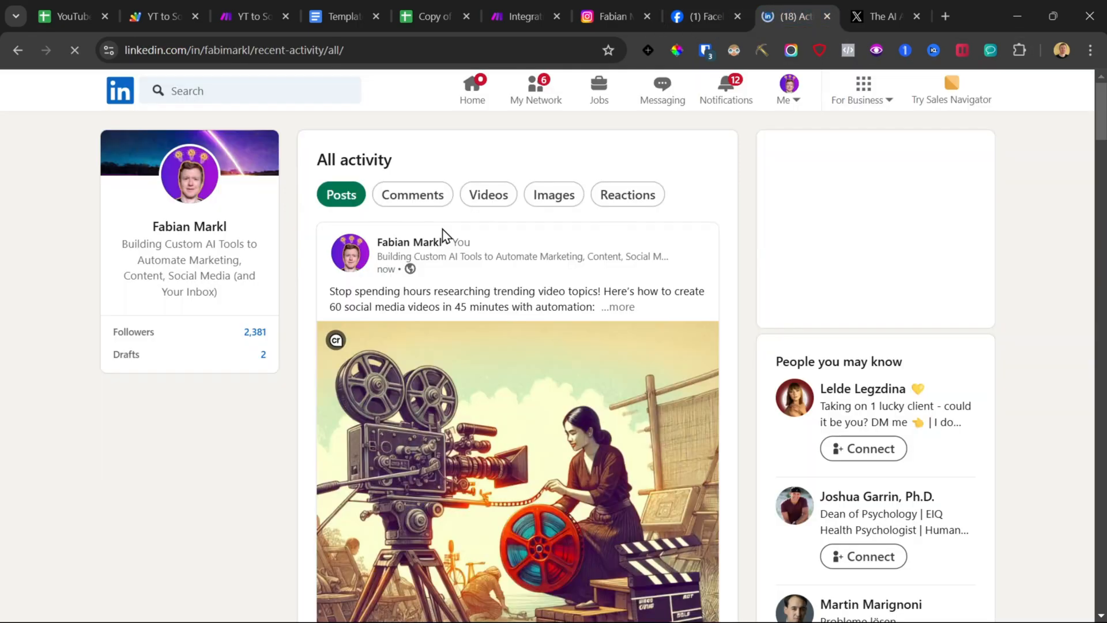
{"action": "left_click", "coordinate": [874, 2]}
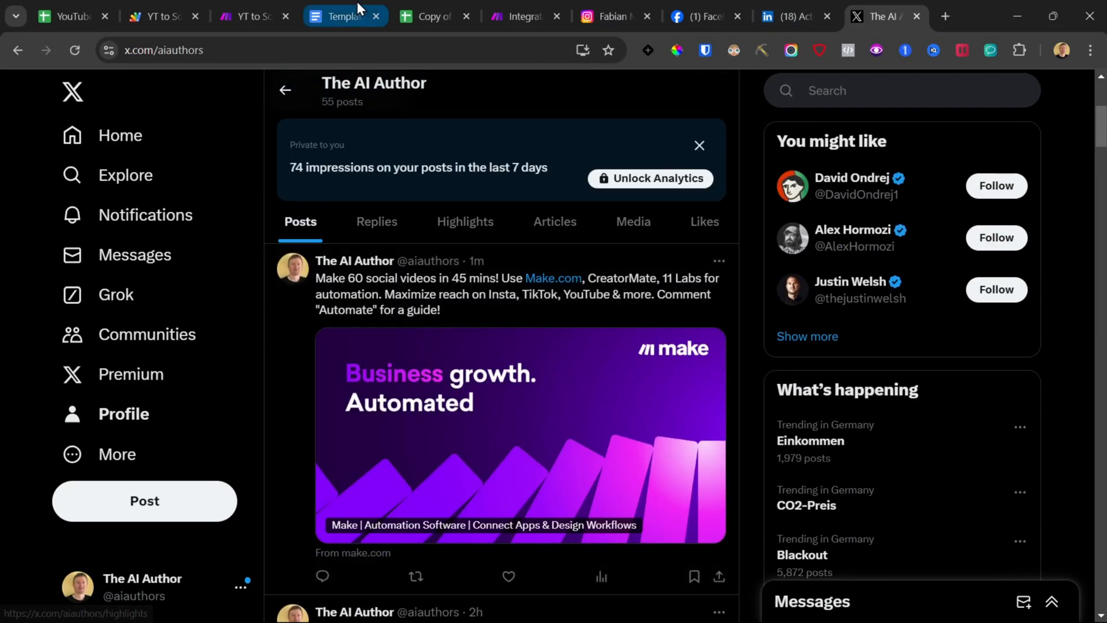
Step: Map the uploaded media ID item into the Media IDs field of the second X post module and save it
{"action": "left_click", "coordinate": [508, 12]}
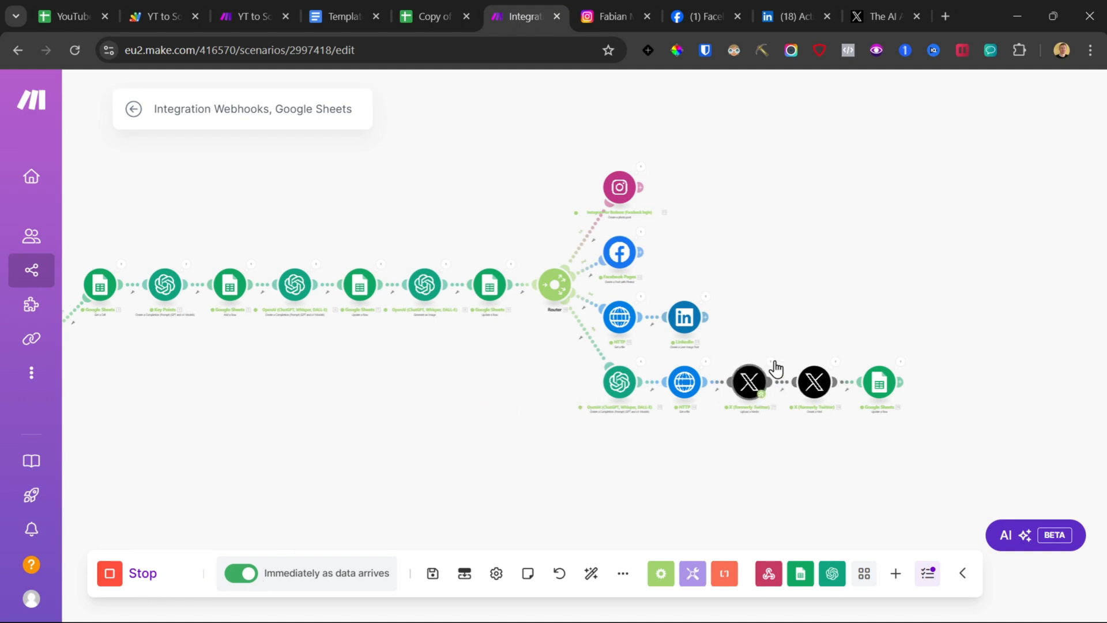
{"action": "left_click", "coordinate": [815, 381]}
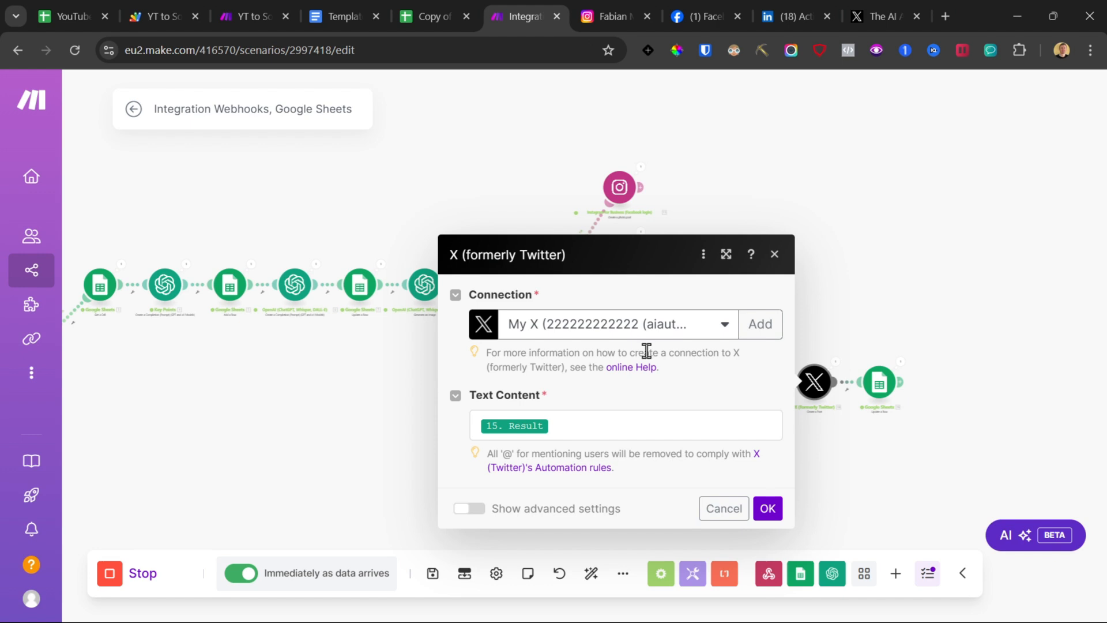
{"action": "left_click", "coordinate": [463, 510]}
{"action": "scroll", "coordinate": [556, 349], "scroll_direction": "down", "scroll_amount": 3}
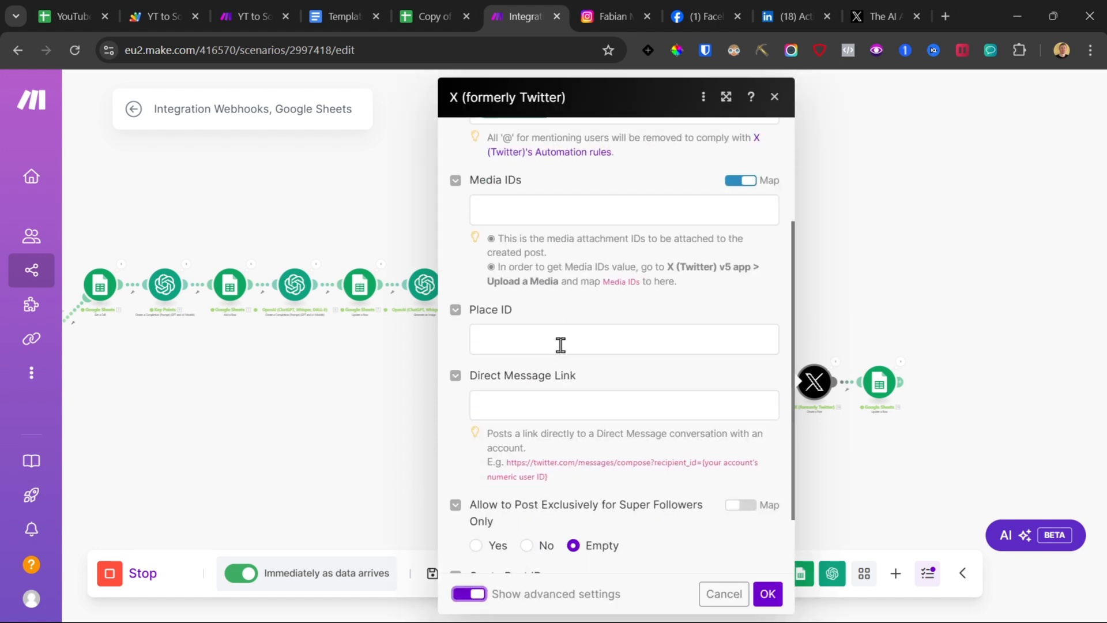
{"action": "left_click", "coordinate": [539, 212]}
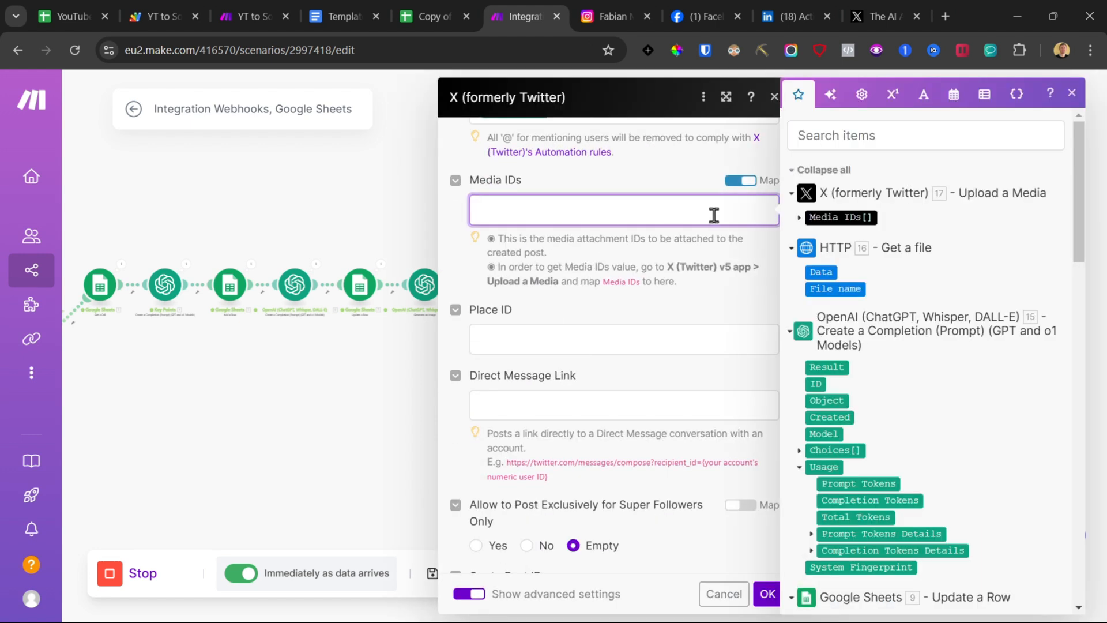
{"action": "left_click", "coordinate": [799, 218]}
{"action": "left_click", "coordinate": [825, 234]}
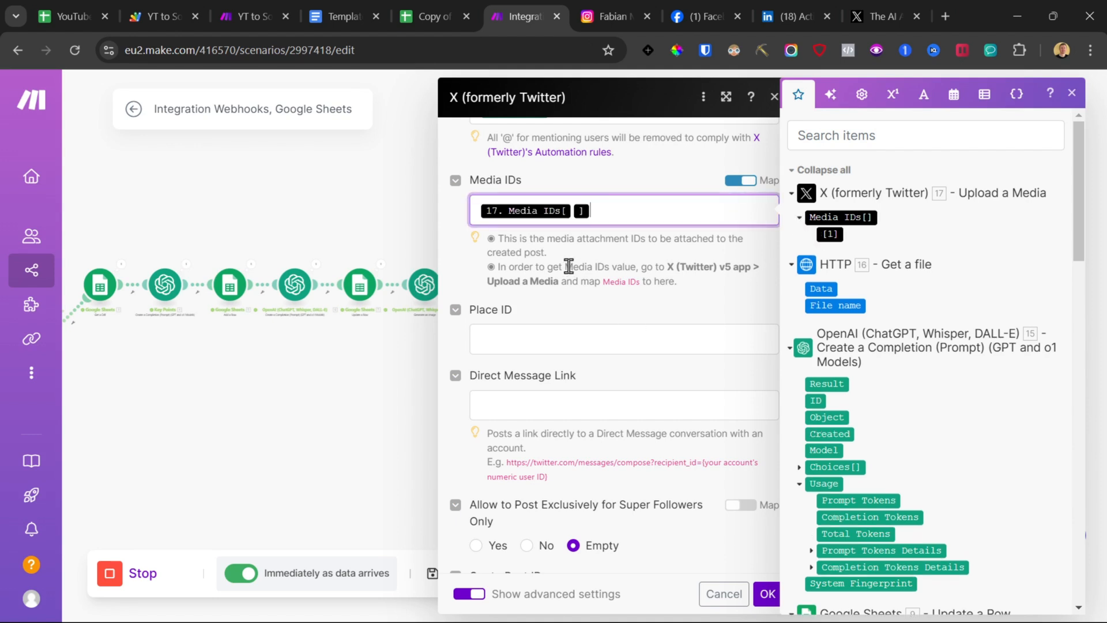
{"action": "left_click", "coordinate": [450, 257]}
{"action": "scroll", "coordinate": [513, 346], "scroll_direction": "down", "scroll_amount": 2}
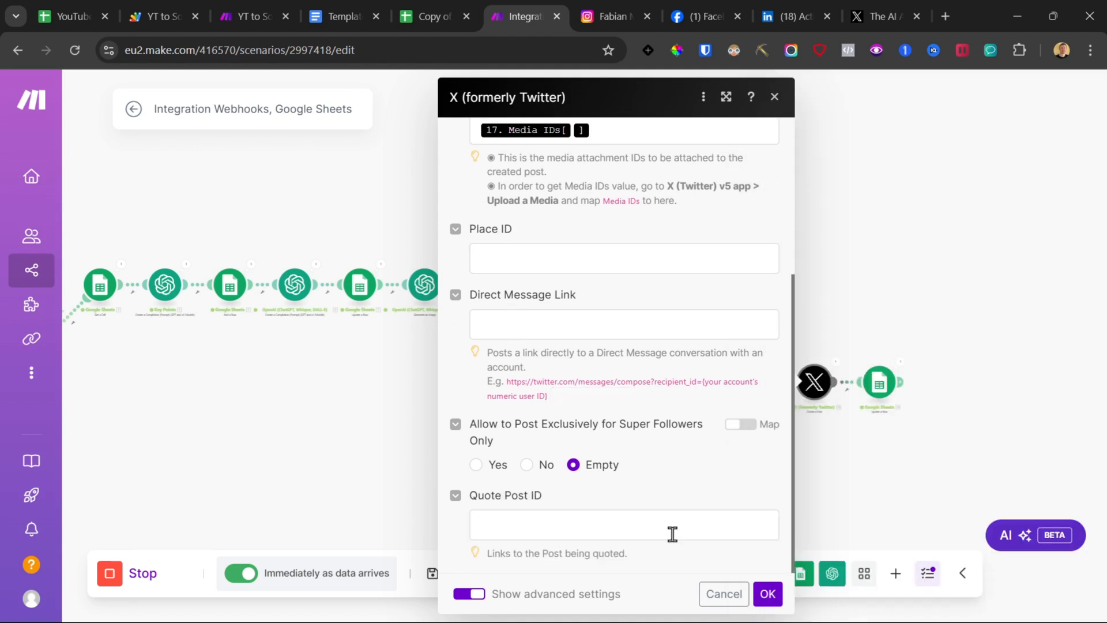
{"action": "left_click", "coordinate": [767, 594]}
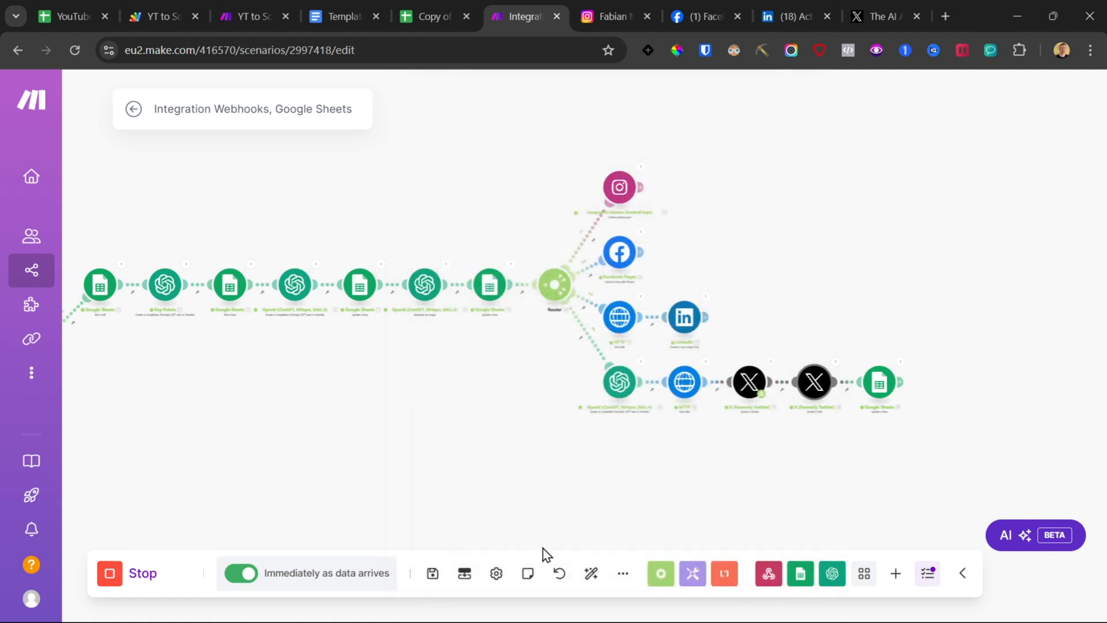
Step: Stop the running scenario and save it
{"action": "left_click", "coordinate": [111, 577]}
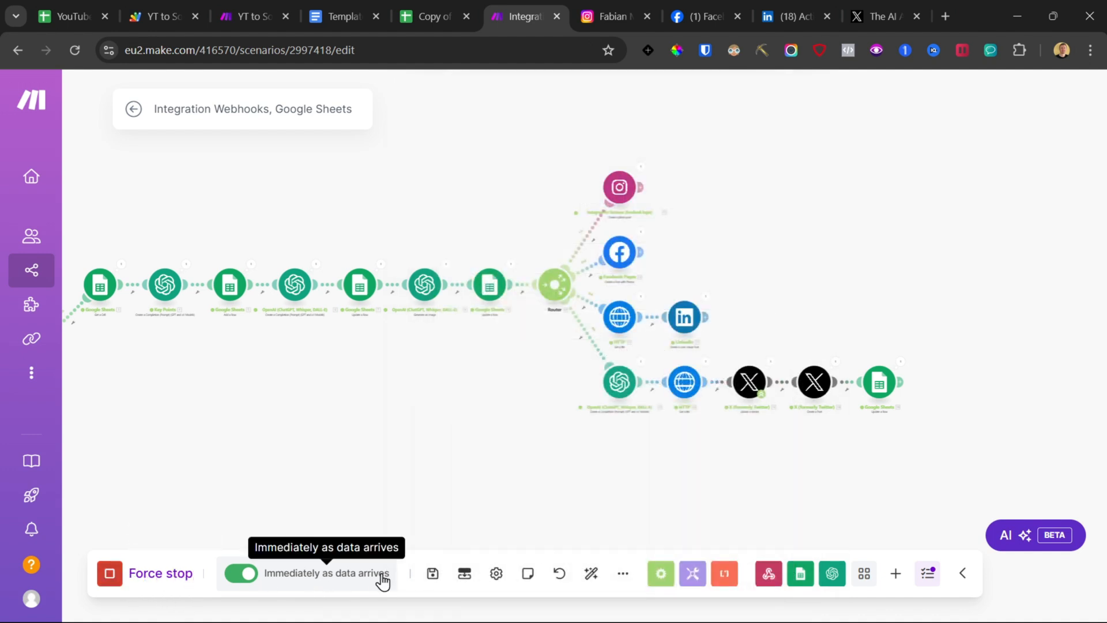
{"action": "left_click", "coordinate": [433, 576]}
Step: Select every module after the first router, copy them and paste a duplicate set onto the canvas
{"action": "left_click_drag", "start_coordinate": [416, 456], "coordinate": [499, 369]}
{"action": "scroll", "coordinate": [478, 367], "scroll_direction": "down", "scroll_amount": 3}
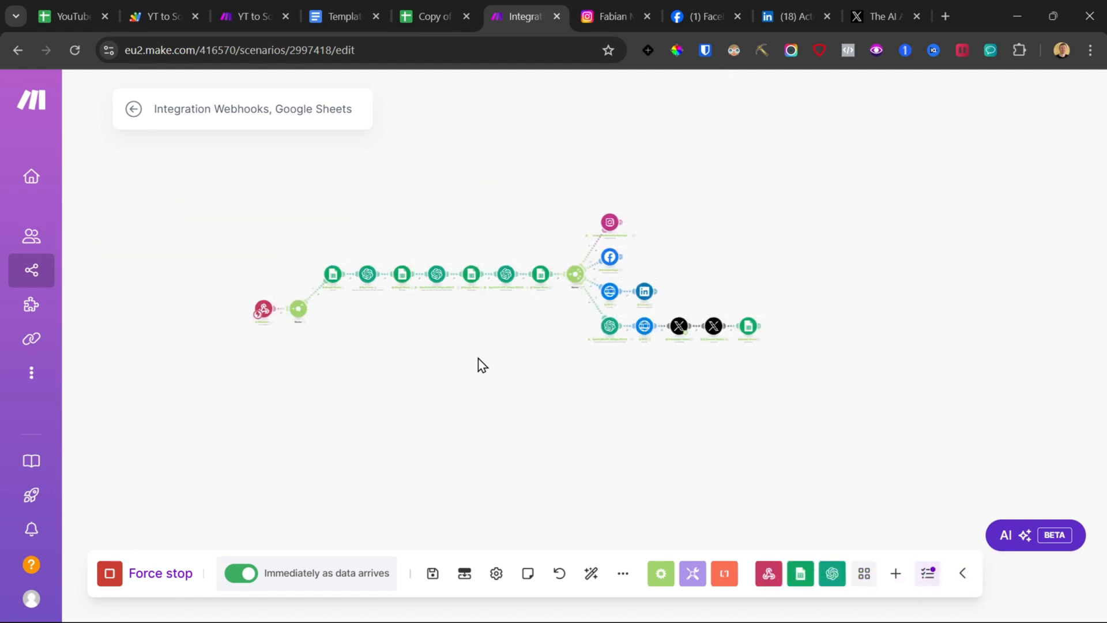
{"action": "scroll", "coordinate": [482, 365], "scroll_direction": "up", "scroll_amount": 2}
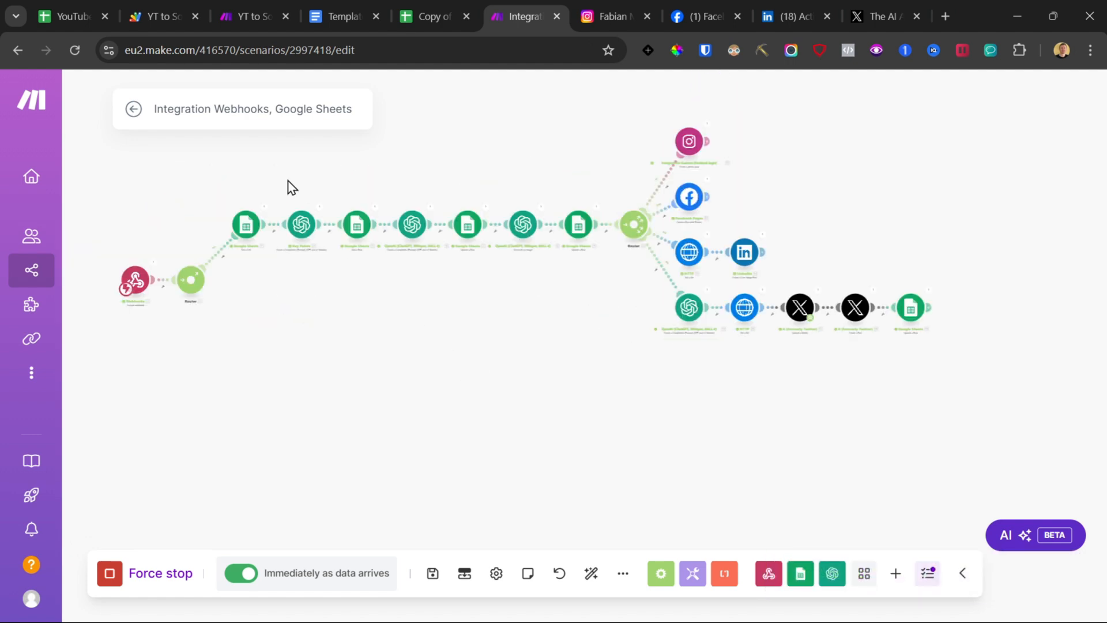
{"action": "left_click_drag", "start_coordinate": [218, 140], "coordinate": [951, 346]}
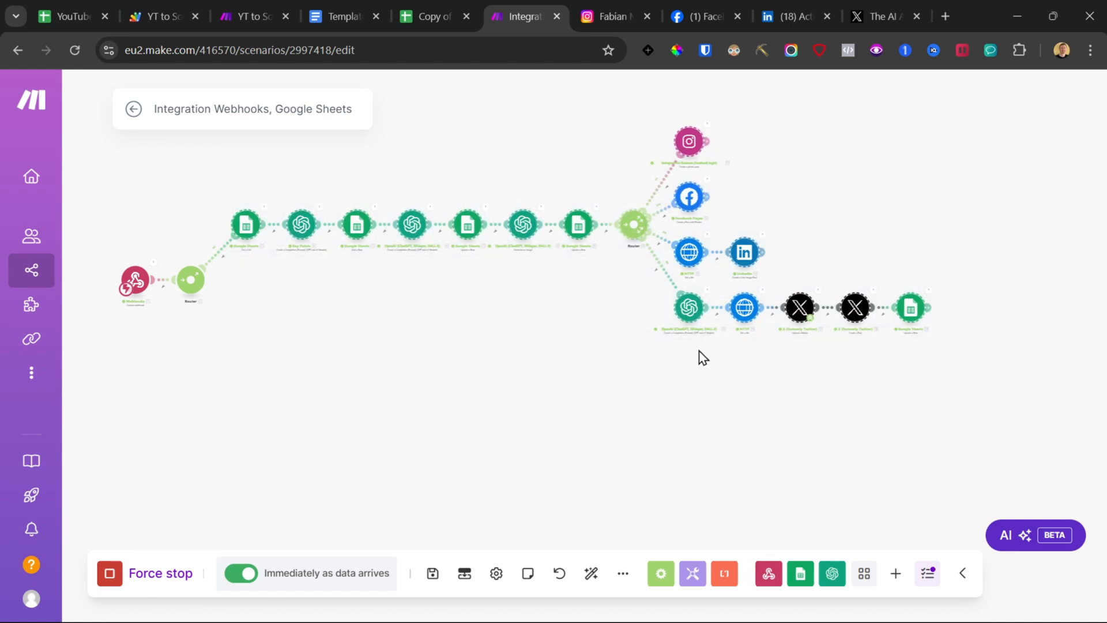
{"action": "right_click", "coordinate": [249, 226]}
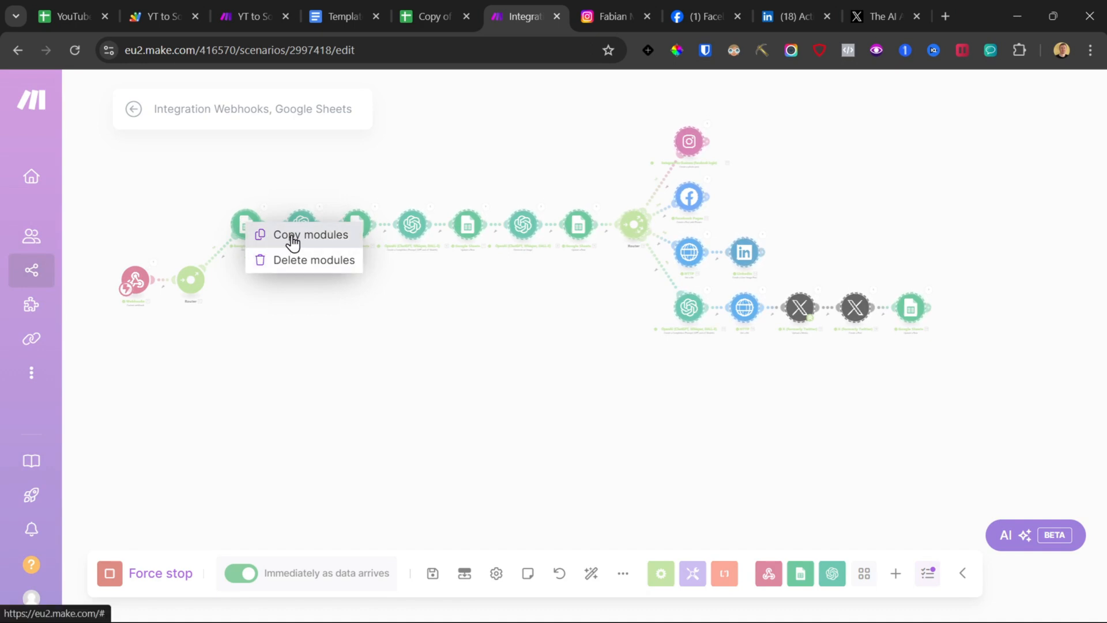
{"action": "left_click", "coordinate": [291, 239]}
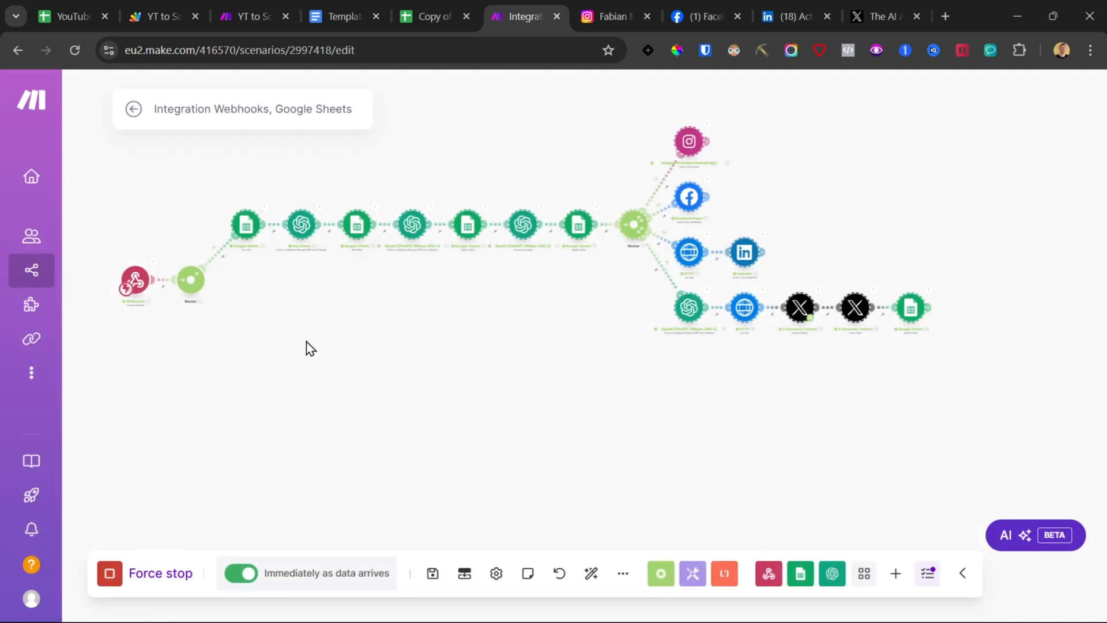
{"action": "right_click", "coordinate": [295, 359]}
{"action": "left_click", "coordinate": [318, 395]}
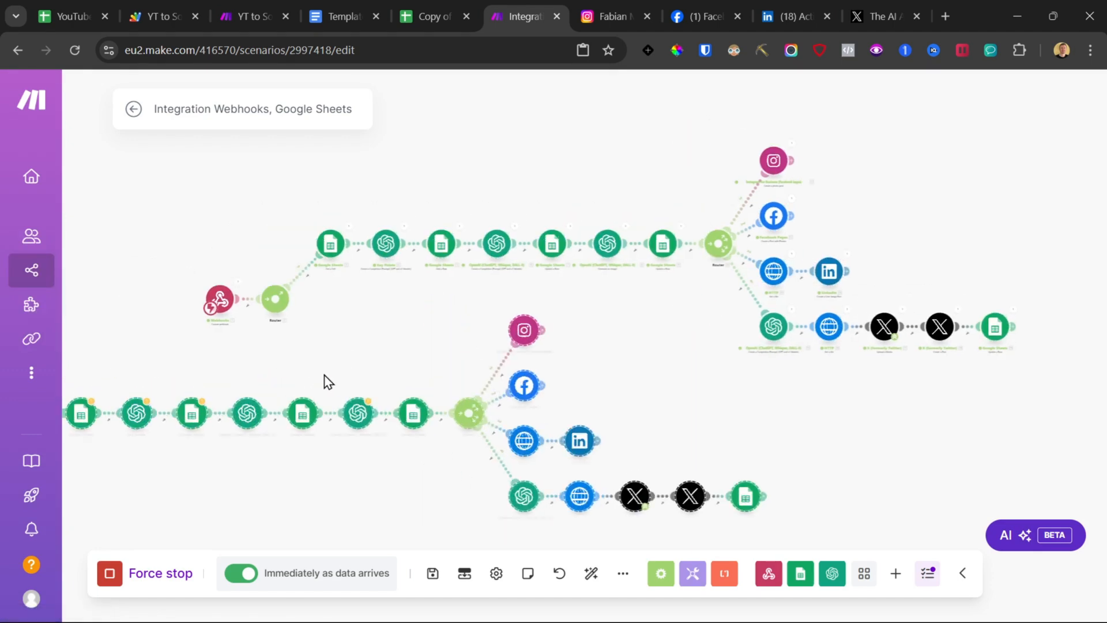
Step: Move the duplicate below the original branch and paste a second duplicate of the copied modules
{"action": "left_click_drag", "start_coordinate": [167, 425], "coordinate": [398, 488]}
{"action": "scroll", "coordinate": [484, 393], "scroll_direction": "down", "scroll_amount": 3}
{"action": "left_click_drag", "start_coordinate": [495, 392], "coordinate": [462, 222]}
{"action": "right_click", "coordinate": [389, 403]}
{"action": "left_click", "coordinate": [426, 438]}
{"action": "scroll", "coordinate": [442, 457], "scroll_direction": "up", "scroll_amount": 2}
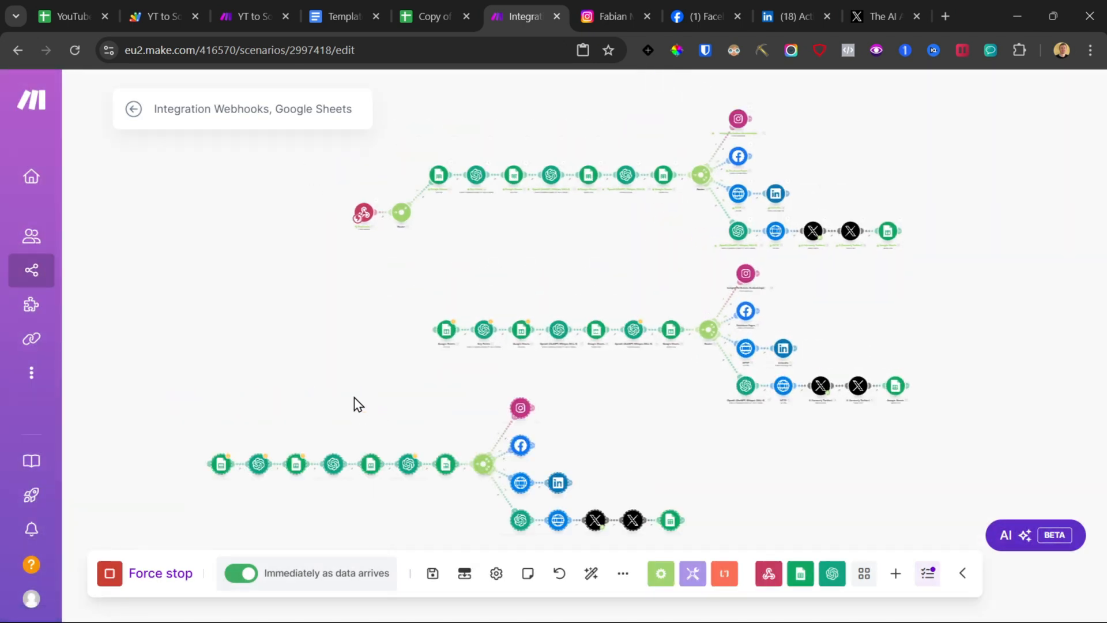
{"action": "left_click_drag", "start_coordinate": [443, 497], "coordinate": [666, 527]}
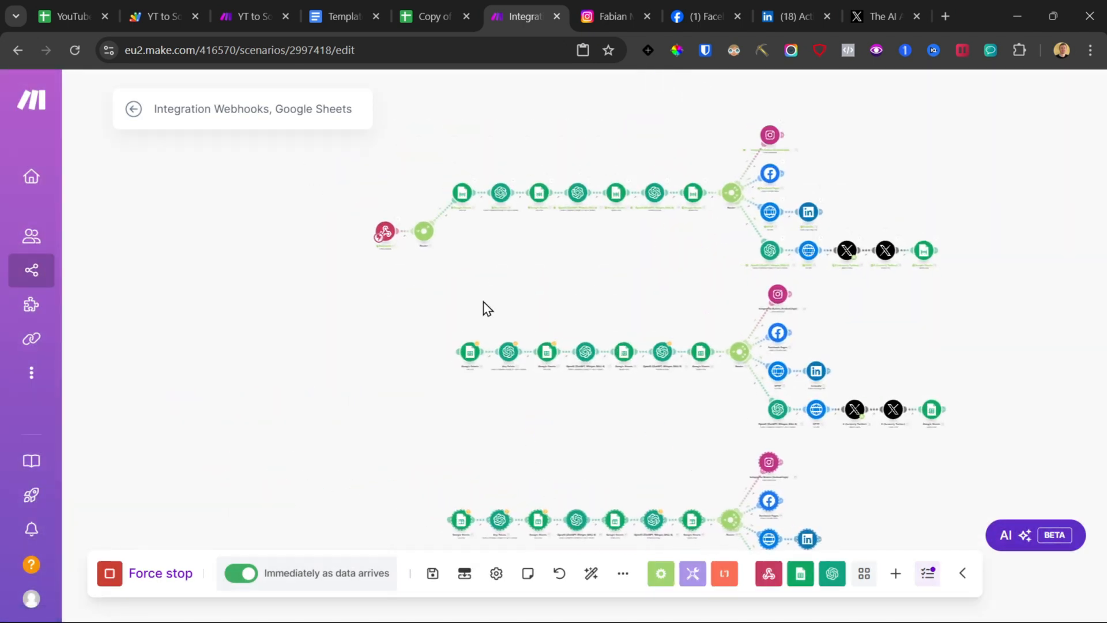
Step: Connect both duplicated branches to the first router and auto-align the scenario layout
{"action": "mouse_move", "coordinate": [424, 233]}
{"action": "left_mouse_down"}
{"action": "mouse_move", "coordinate": [451, 317]}
{"action": "mouse_move", "coordinate": [424, 236]}
{"action": "left_mouse_up"}
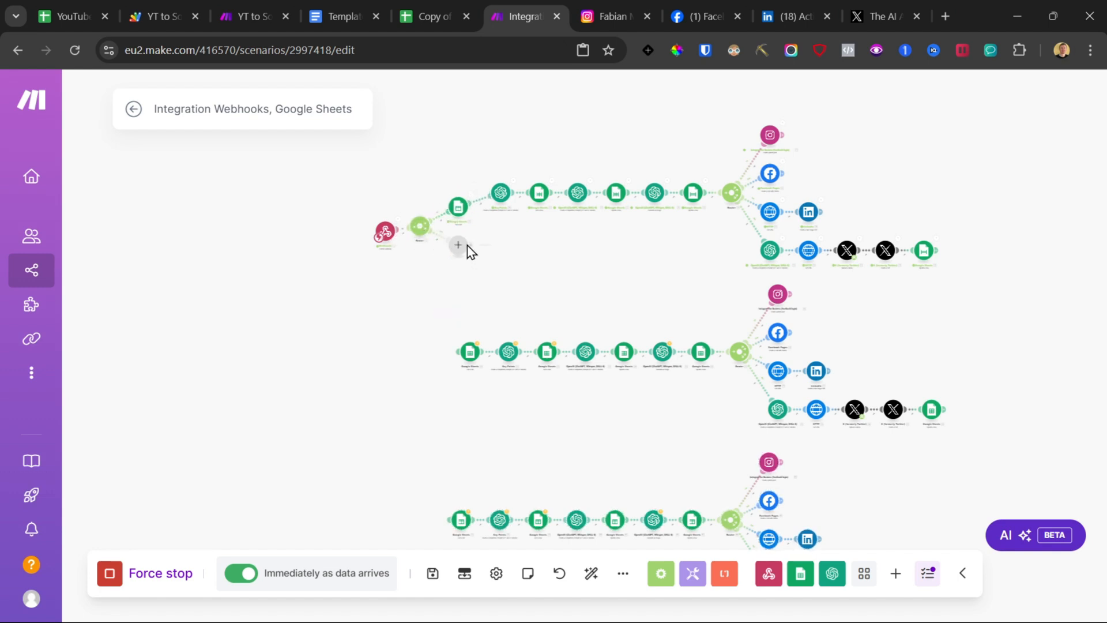
{"action": "right_click", "coordinate": [460, 250]}
{"action": "left_click", "coordinate": [494, 285]}
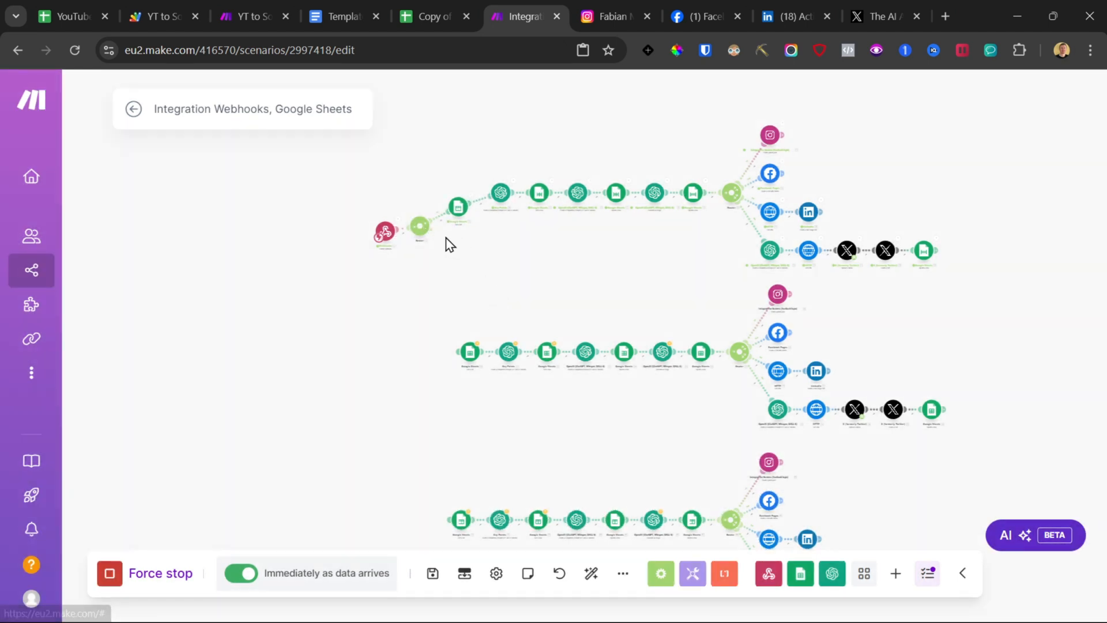
{"action": "left_click_drag", "start_coordinate": [459, 352], "coordinate": [429, 296]}
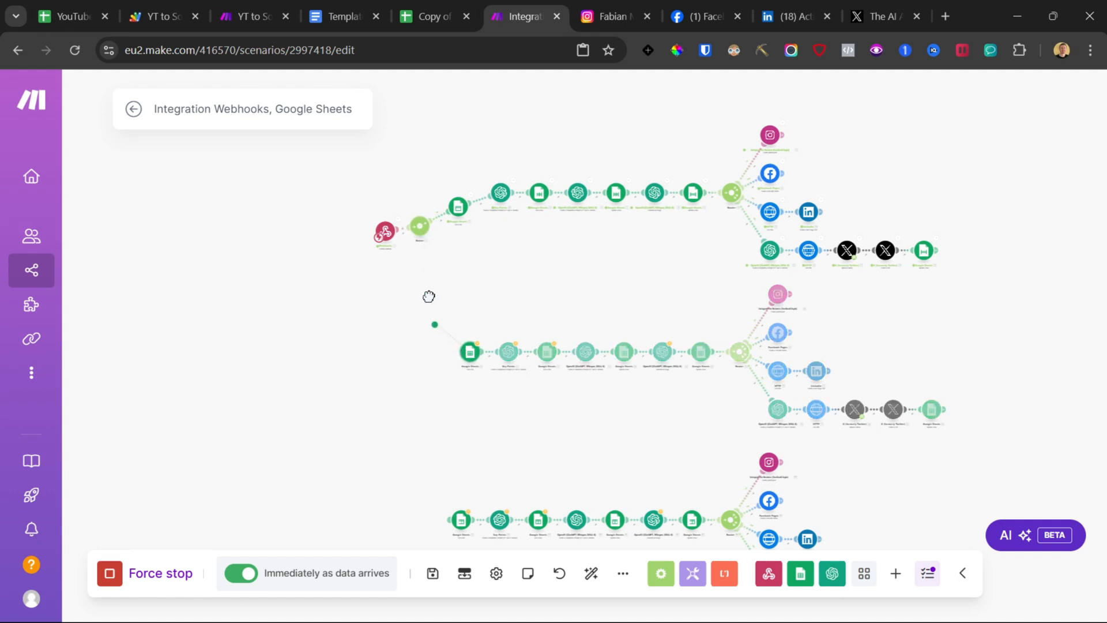
{"action": "left_click_drag", "start_coordinate": [419, 233], "coordinate": [419, 233]}
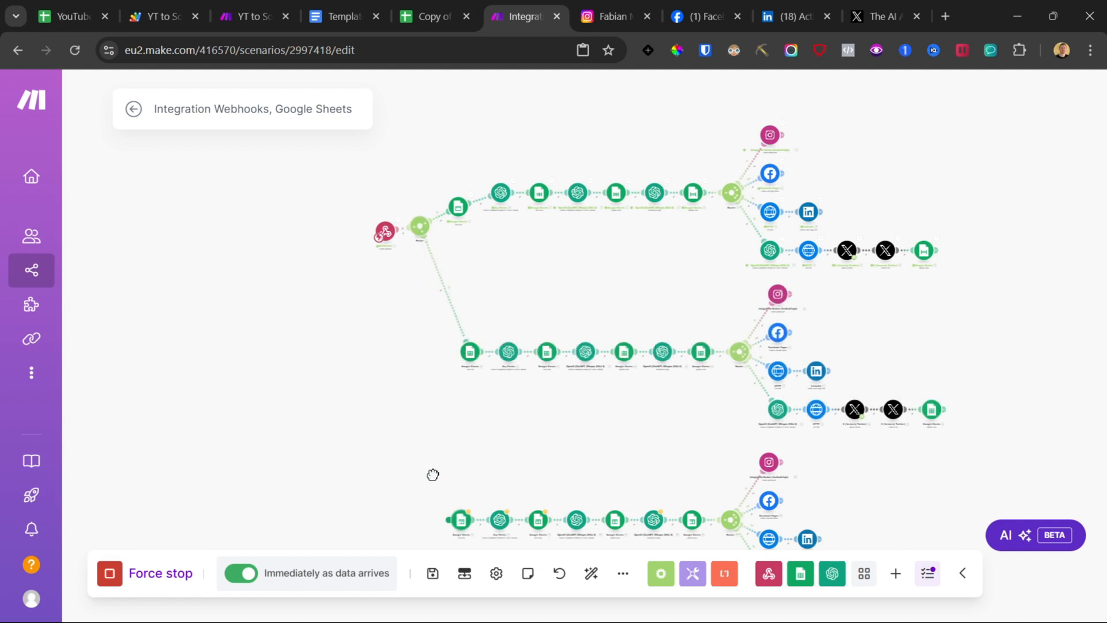
{"action": "left_click_drag", "start_coordinate": [451, 520], "coordinate": [418, 236]}
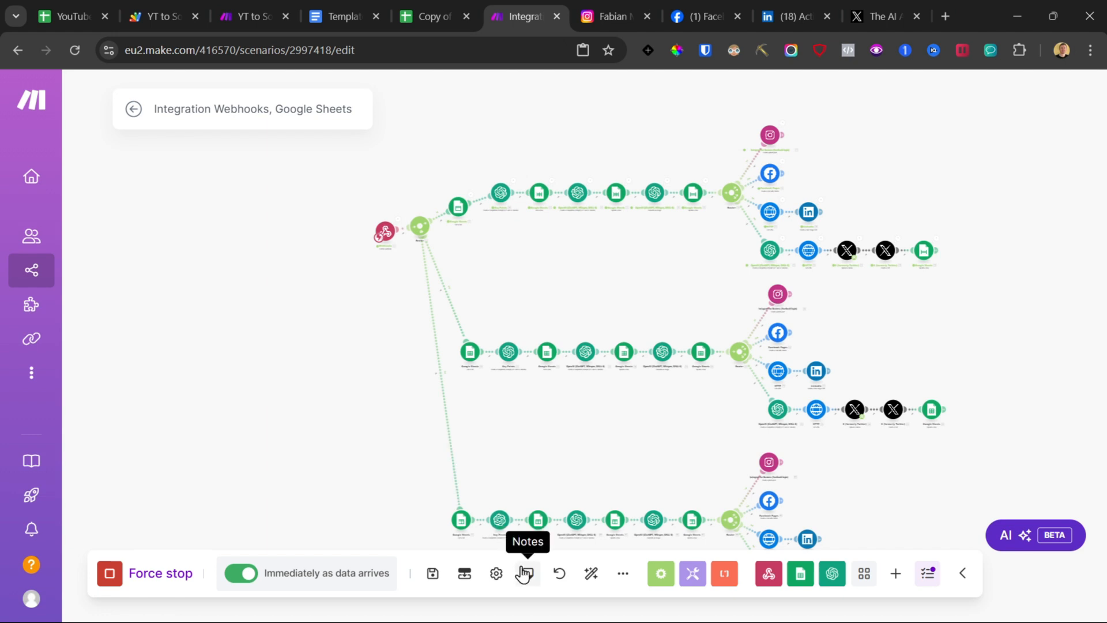
{"action": "left_click", "coordinate": [587, 579]}
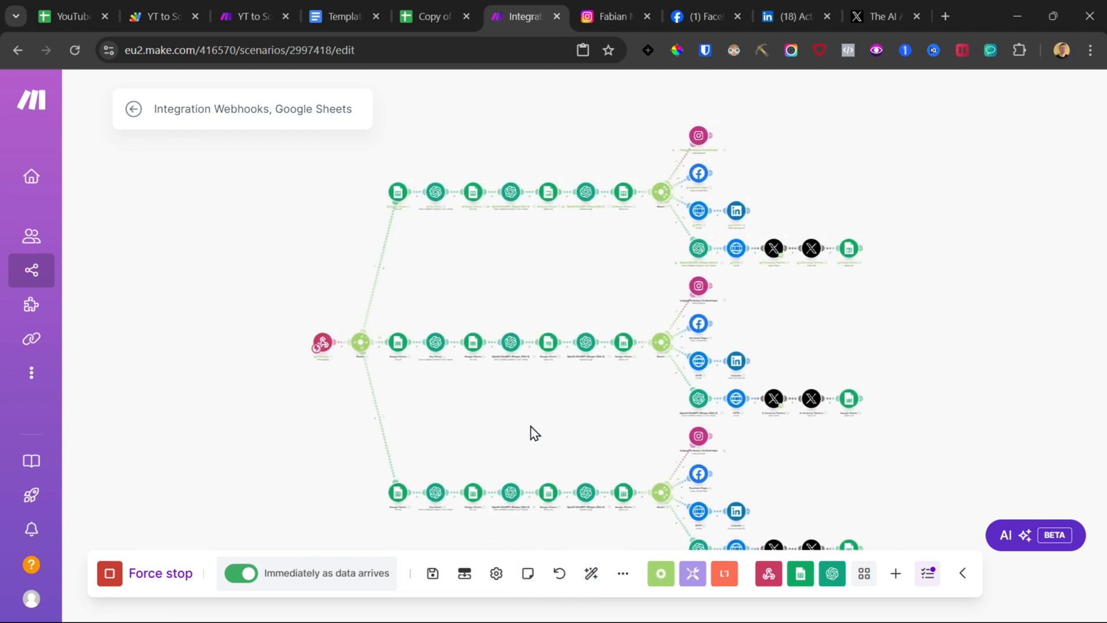
Step: Open the Key Points OpenAI module and review the Key Fact template row in the Post Templates sheet
{"action": "scroll", "coordinate": [425, 329], "scroll_direction": "up", "scroll_amount": 3}
{"action": "left_click_drag", "start_coordinate": [426, 328], "coordinate": [504, 153]}
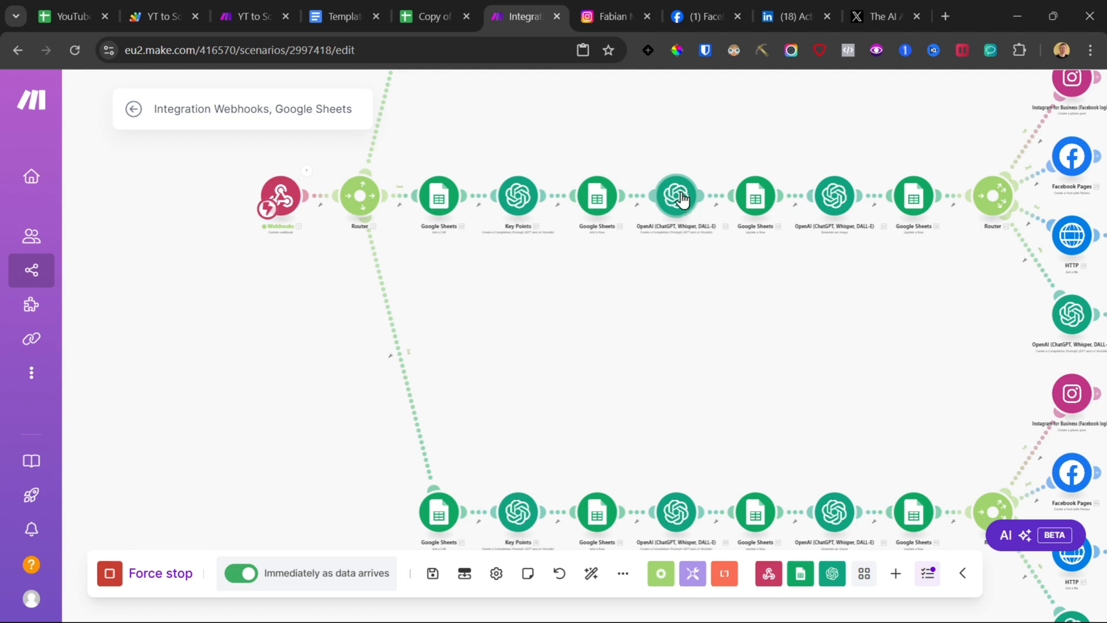
{"action": "left_click", "coordinate": [518, 195]}
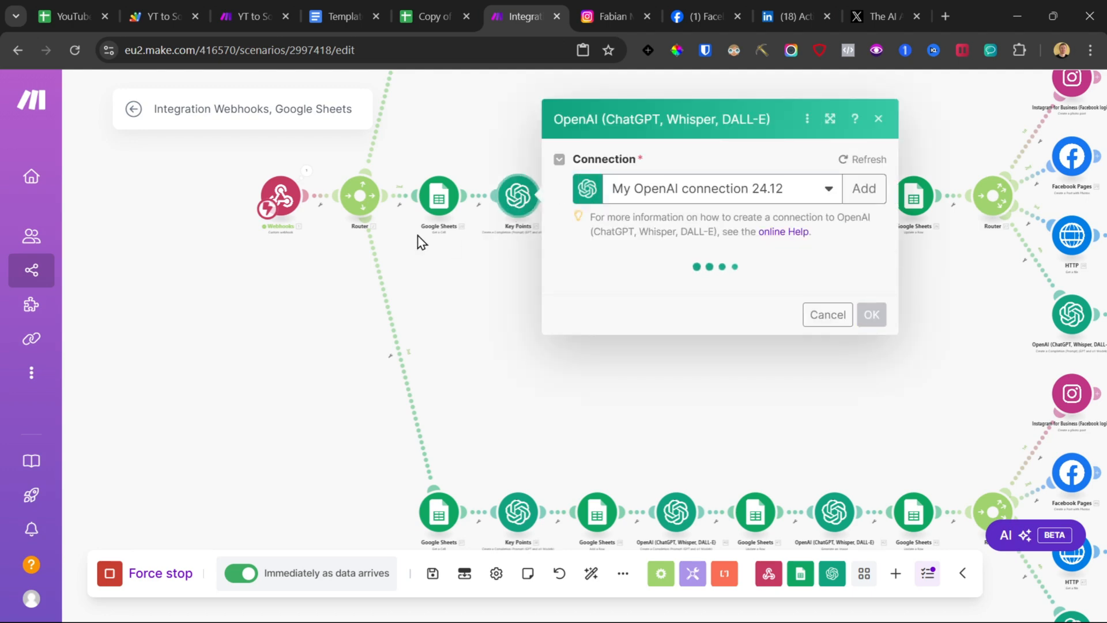
{"action": "left_click", "coordinate": [424, 3]}
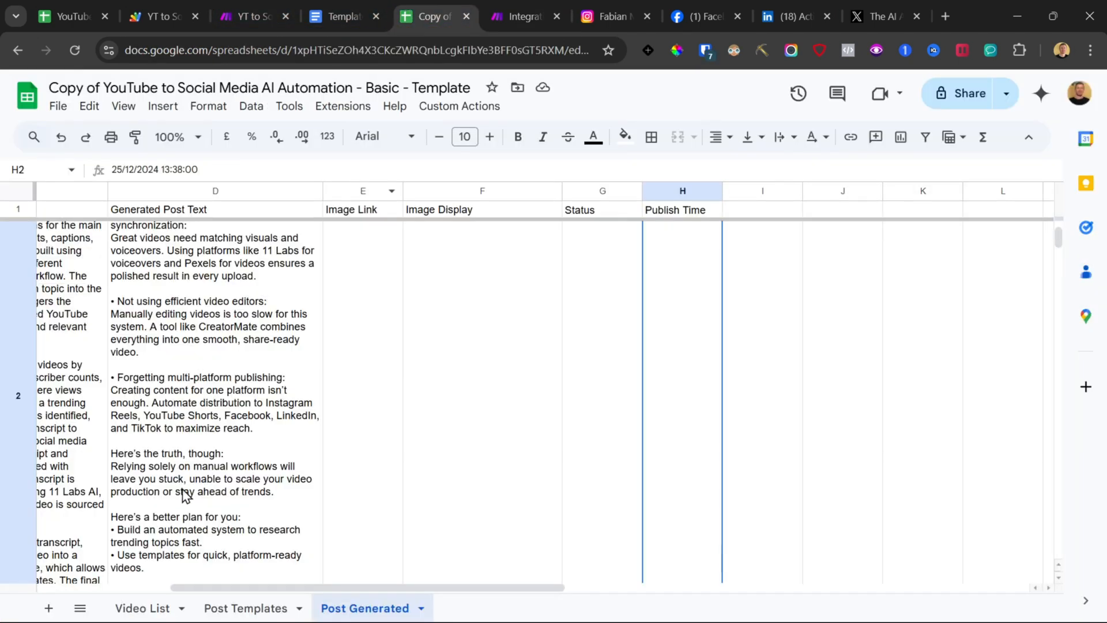
{"action": "left_click", "coordinate": [242, 609]}
{"action": "scroll", "coordinate": [130, 453], "scroll_direction": "down", "scroll_amount": 10}
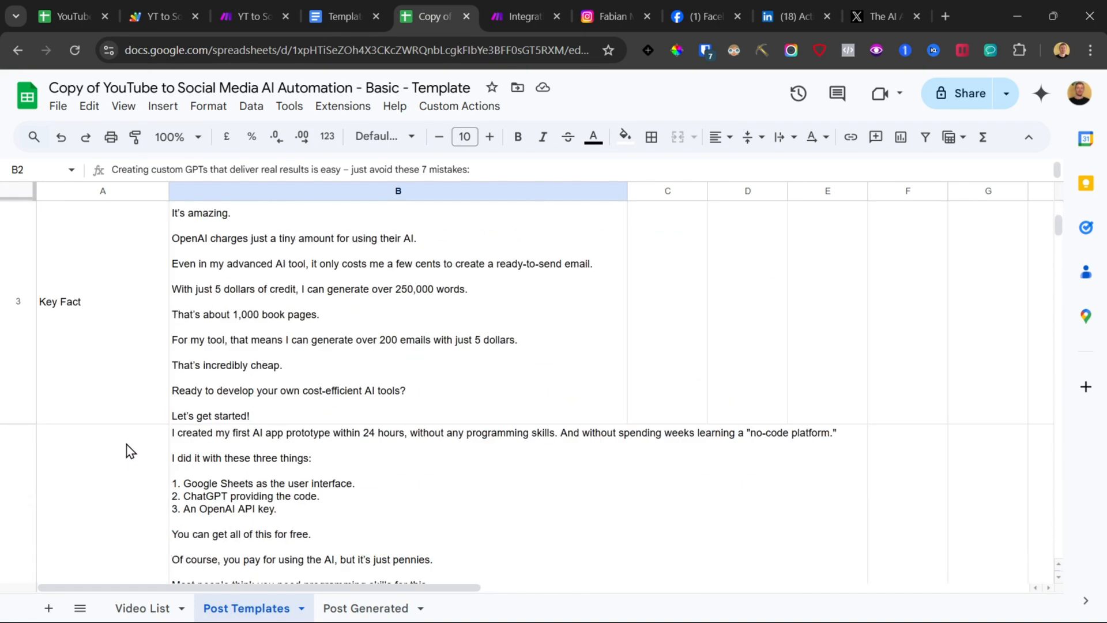
{"action": "double_click", "coordinate": [99, 318]}
{"action": "left_click_drag", "start_coordinate": [90, 224], "coordinate": [21, 217]}
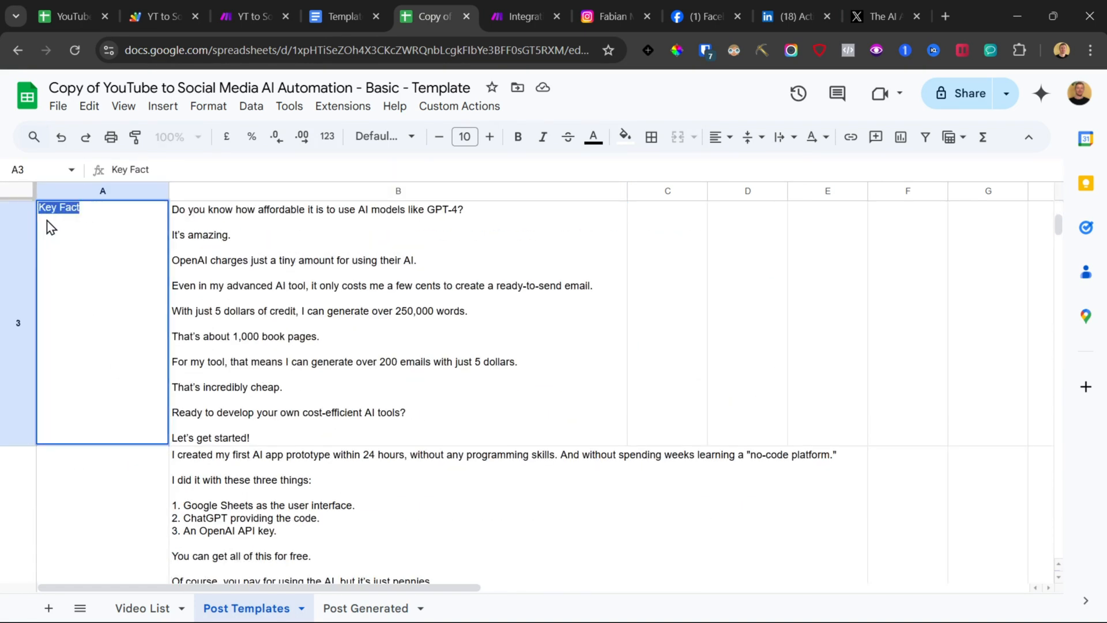
{"action": "left_click", "coordinate": [282, 333]}
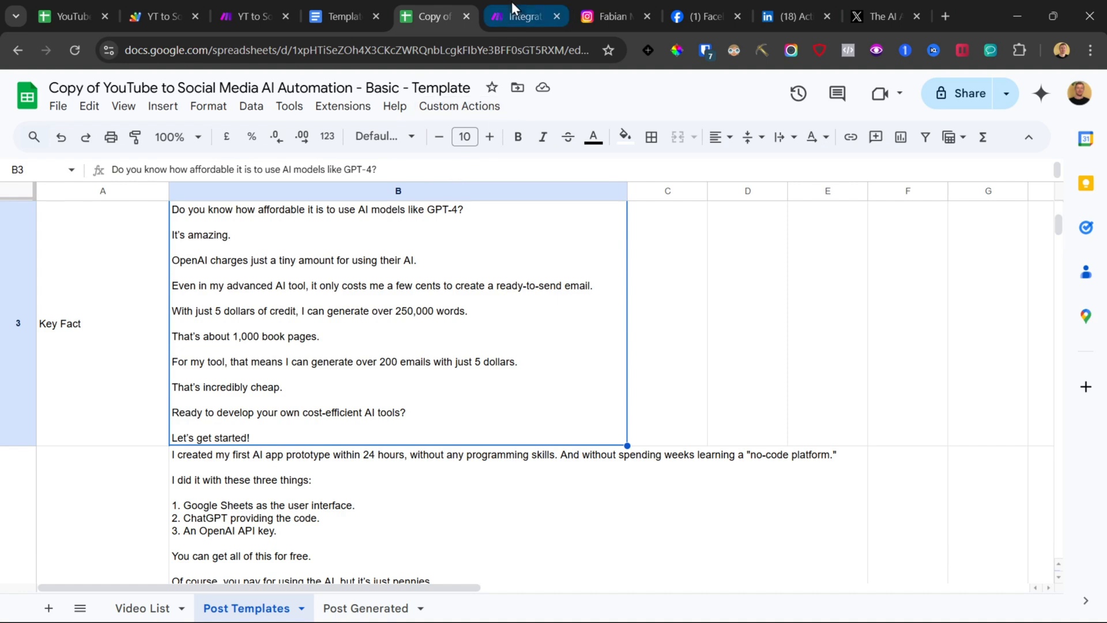
{"action": "left_click", "coordinate": [516, 16]}
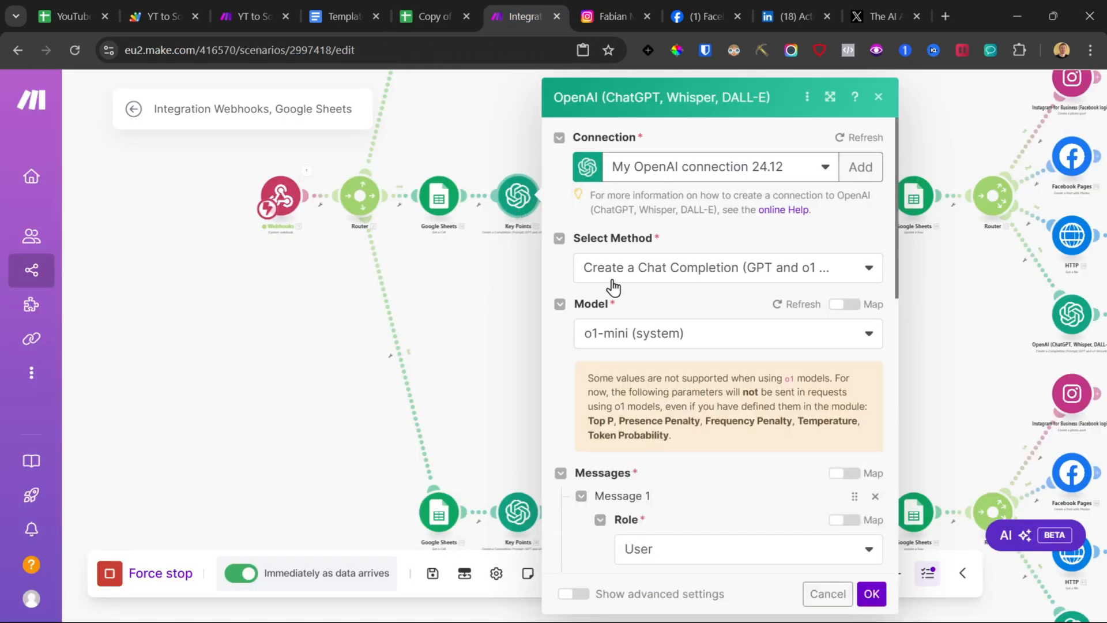
Step: Review the Key Points module's model settings and prompt text, then close it
{"action": "scroll", "coordinate": [685, 354], "scroll_direction": "down", "scroll_amount": 5}
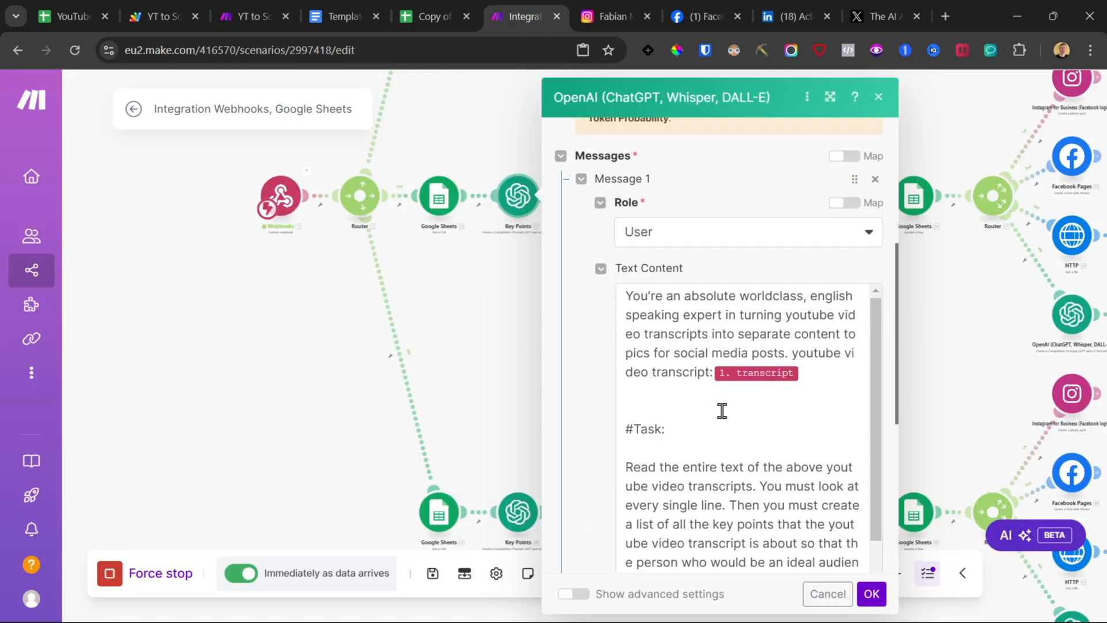
{"action": "scroll", "coordinate": [721, 410], "scroll_direction": "down", "scroll_amount": 2}
{"action": "scroll", "coordinate": [722, 411], "scroll_direction": "up", "scroll_amount": 2}
{"action": "scroll", "coordinate": [707, 409], "scroll_direction": "up", "scroll_amount": 3}
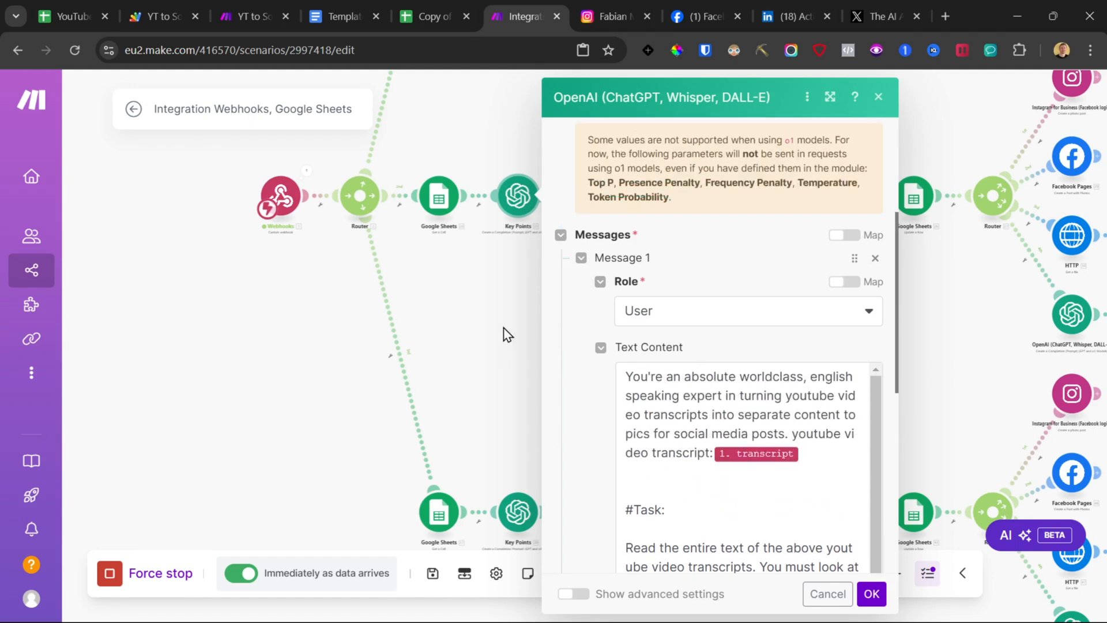
{"action": "left_click", "coordinate": [504, 331]}
{"action": "left_click", "coordinate": [517, 208]}
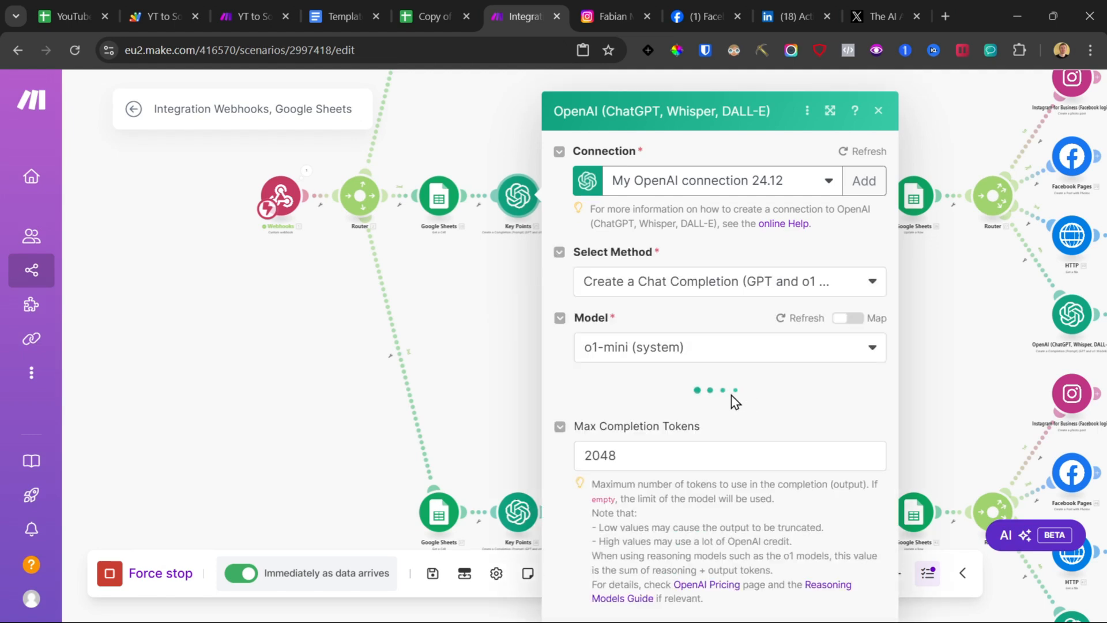
{"action": "scroll", "coordinate": [754, 421], "scroll_direction": "down", "scroll_amount": 1}
{"action": "left_click", "coordinate": [500, 300]}
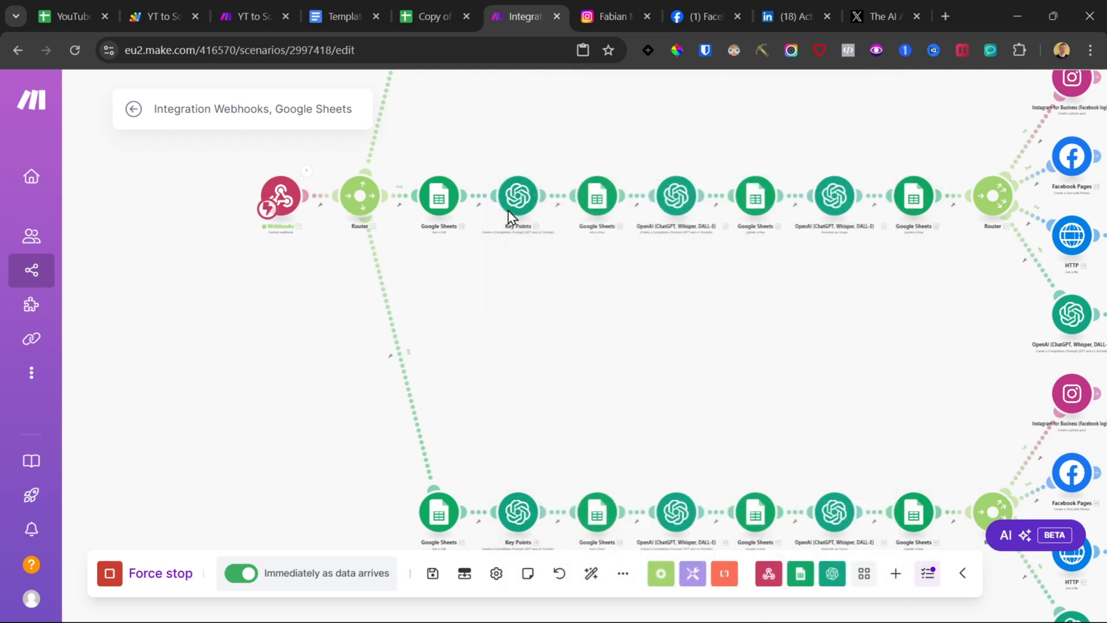
Step: Rename the first branch's Key Points module, keeping the name Key Points
{"action": "right_click", "coordinate": [509, 209]}
{"action": "left_click", "coordinate": [558, 298]}
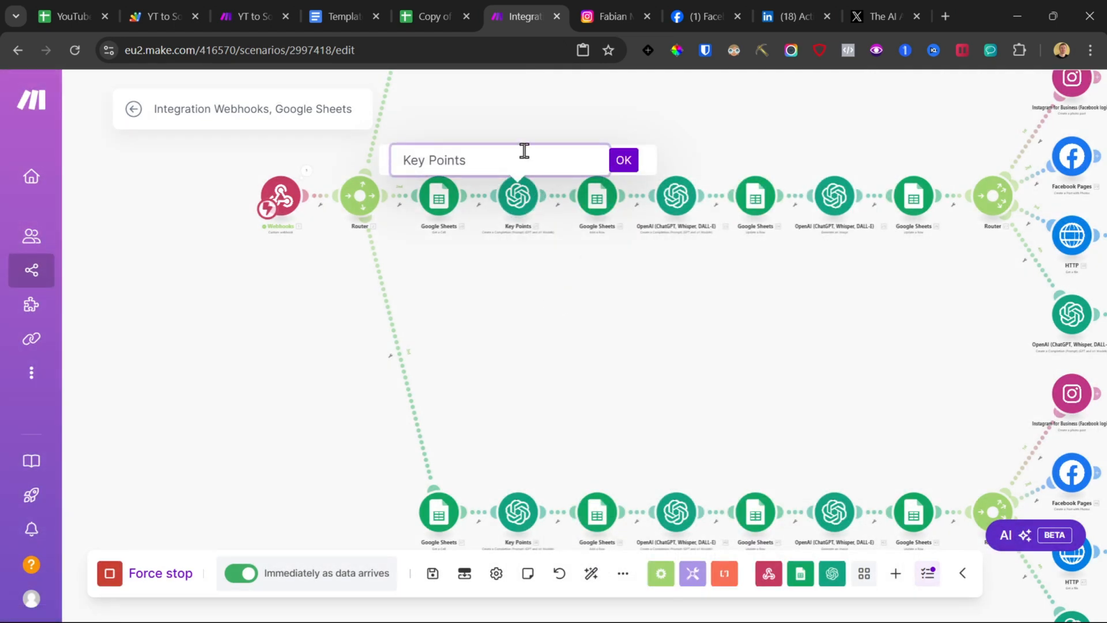
{"action": "key", "text": "Return"}
{"action": "right_click", "coordinate": [509, 203]}
{"action": "left_click", "coordinate": [554, 291]}
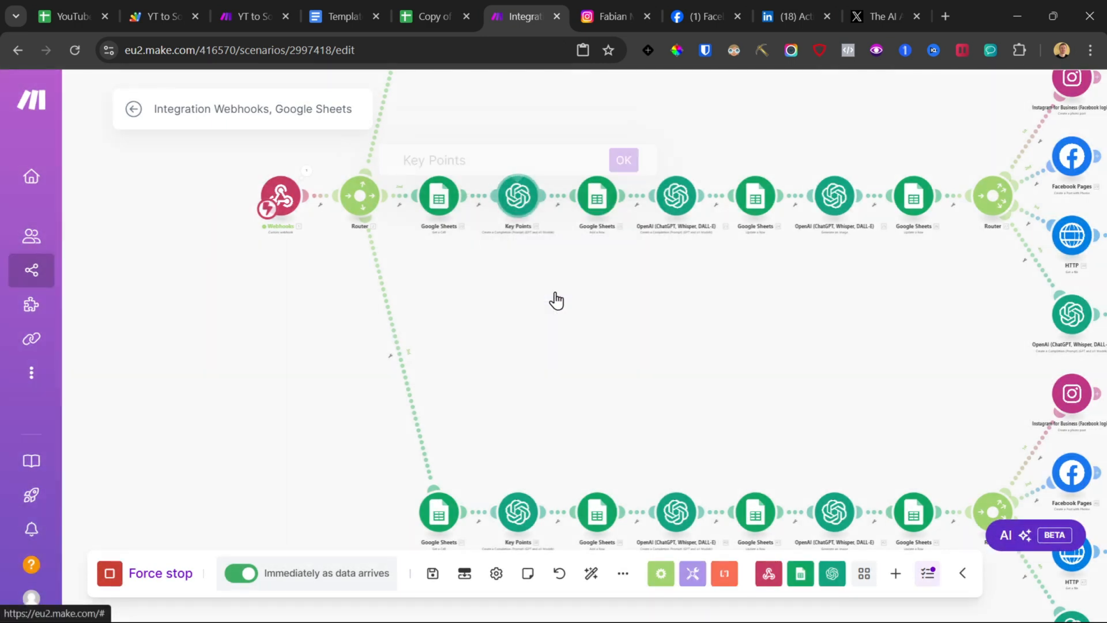
Step: Rename the first branch's OpenAI topic module to Key Fact
{"action": "triple_click", "coordinate": [522, 163]}
{"action": "type", "text": "Key Fact"}
{"action": "left_click", "coordinate": [624, 160]}
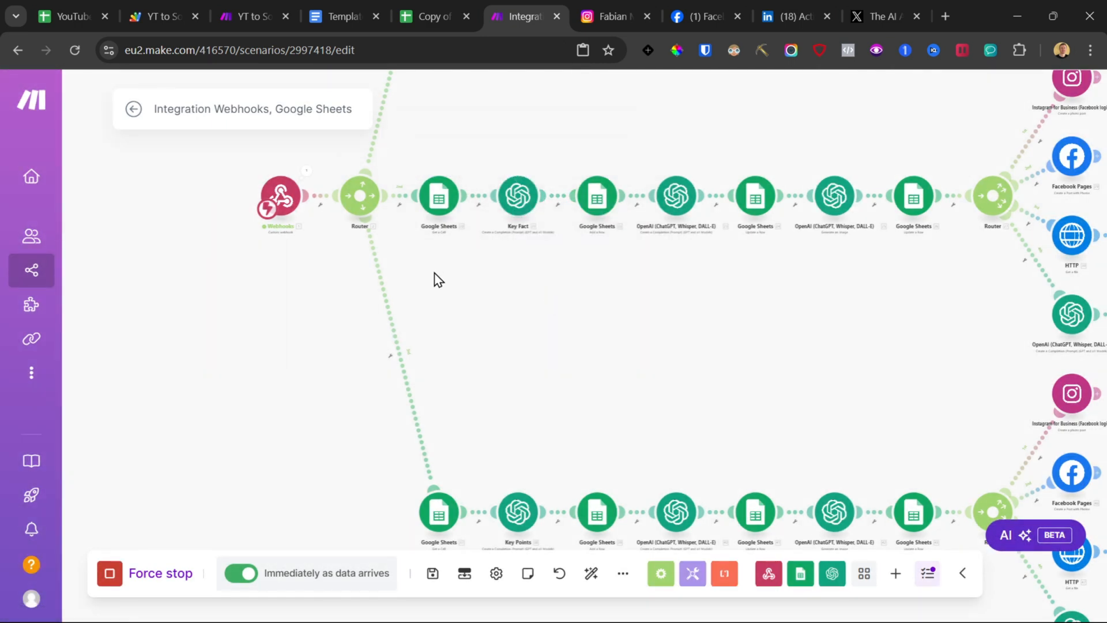
Step: Open the Key Fact module and copy the Key Facts Topic Prompt text from the template document
{"action": "left_click", "coordinate": [520, 199]}
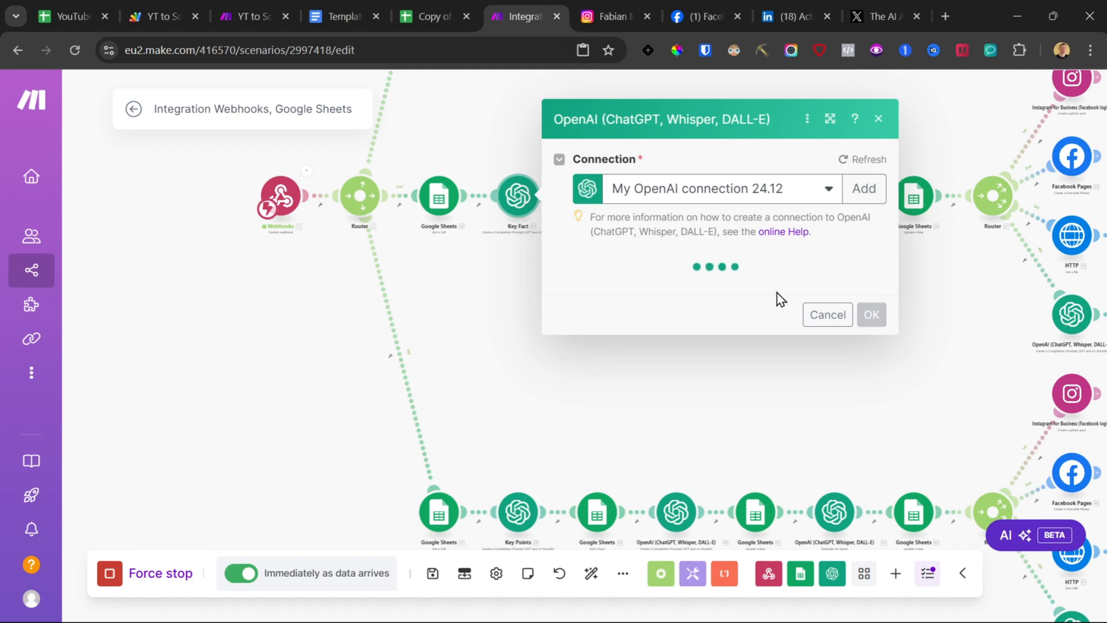
{"action": "scroll", "coordinate": [721, 288], "scroll_direction": "down", "scroll_amount": 2}
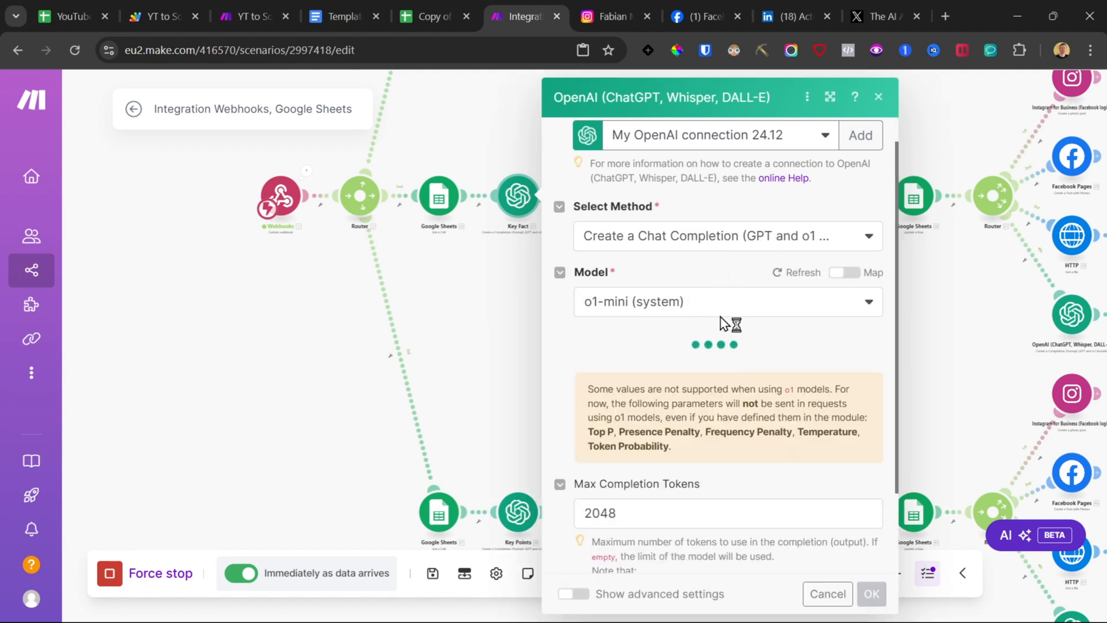
{"action": "scroll", "coordinate": [720, 323], "scroll_direction": "down", "scroll_amount": 2}
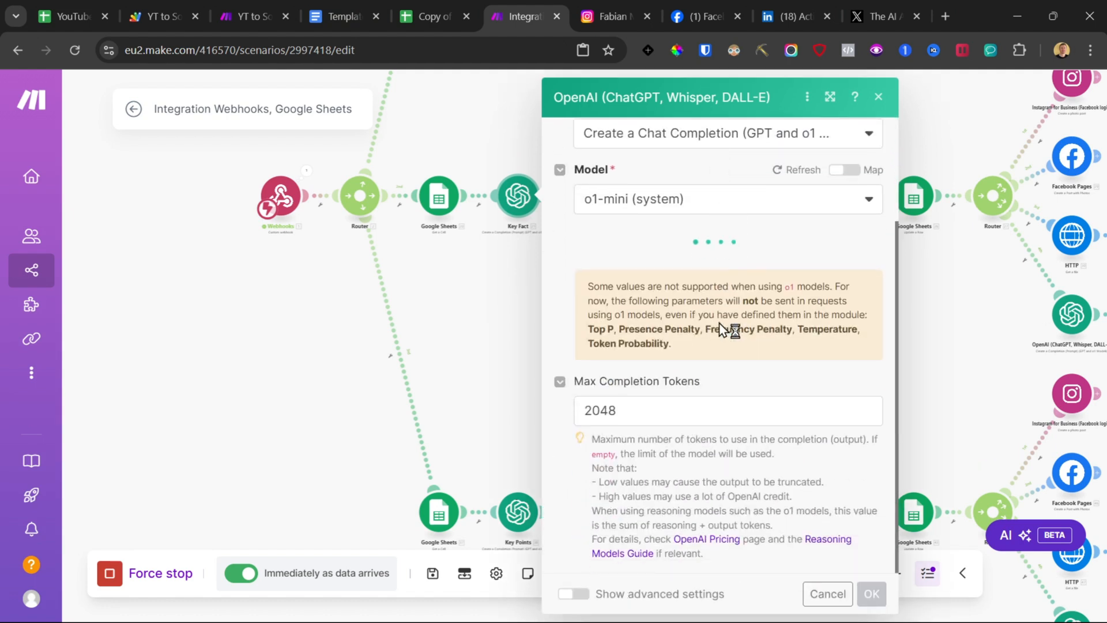
{"action": "left_click", "coordinate": [352, 11]}
{"action": "scroll", "coordinate": [455, 323], "scroll_direction": "down", "scroll_amount": 15}
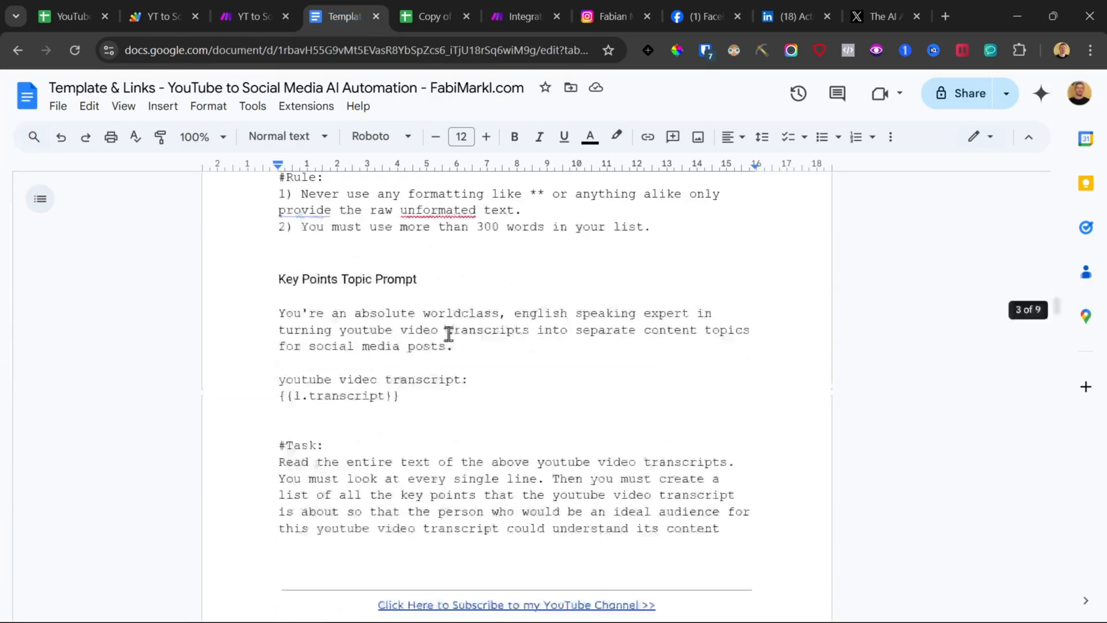
{"action": "scroll", "coordinate": [467, 349], "scroll_direction": "up", "scroll_amount": 12}
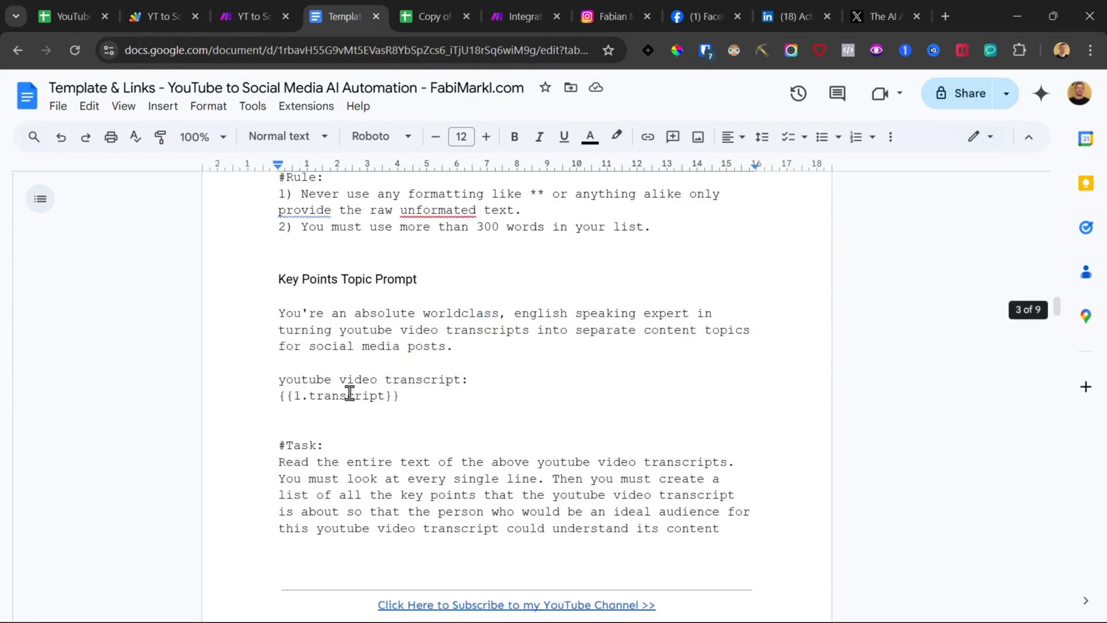
{"action": "scroll", "coordinate": [259, 336], "scroll_direction": "up", "scroll_amount": 7}
{"action": "left_click_drag", "start_coordinate": [254, 275], "coordinate": [256, 294]}
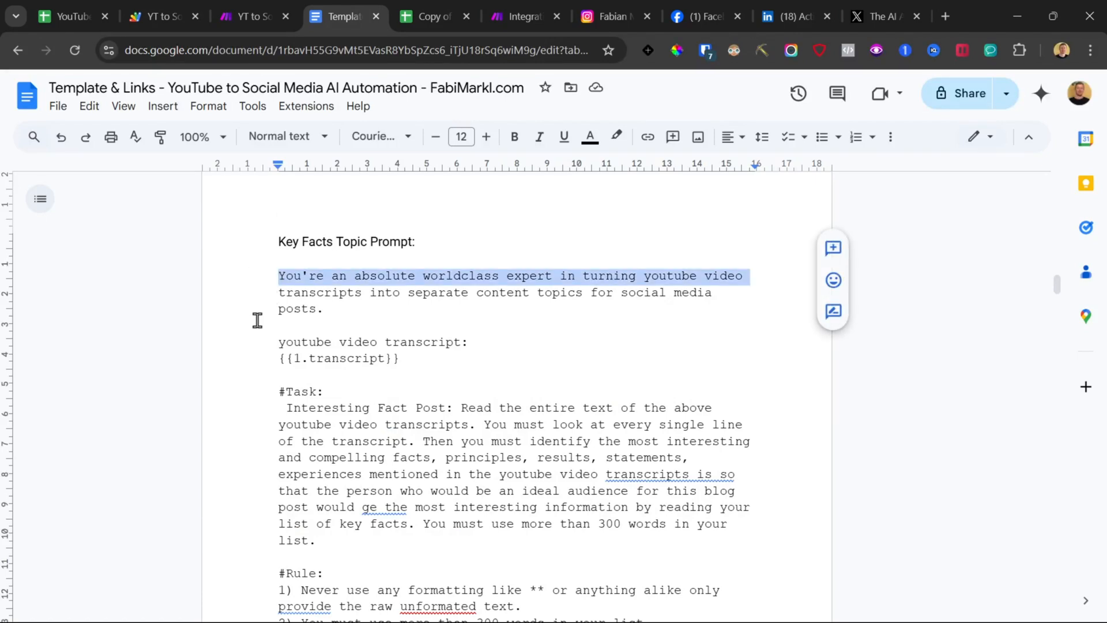
{"action": "left_click", "coordinate": [255, 289]}
{"action": "left_click", "coordinate": [255, 276]}
{"action": "scroll", "coordinate": [268, 369], "scroll_direction": "down", "scroll_amount": 4}
{"action": "left_click", "coordinate": [680, 386], "text": "shift"}
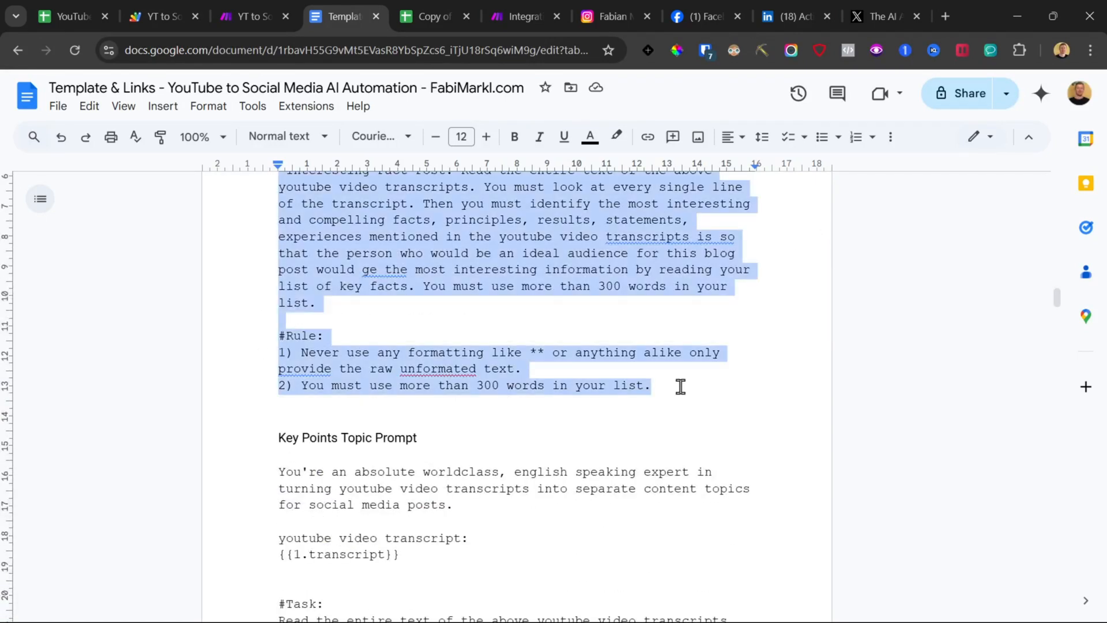
Step: Replace the Key Fact module's message text with the copied Key Facts Topic Prompt and save the module
{"action": "left_click", "coordinate": [509, 8]}
{"action": "scroll", "coordinate": [724, 391], "scroll_direction": "down", "scroll_amount": 5}
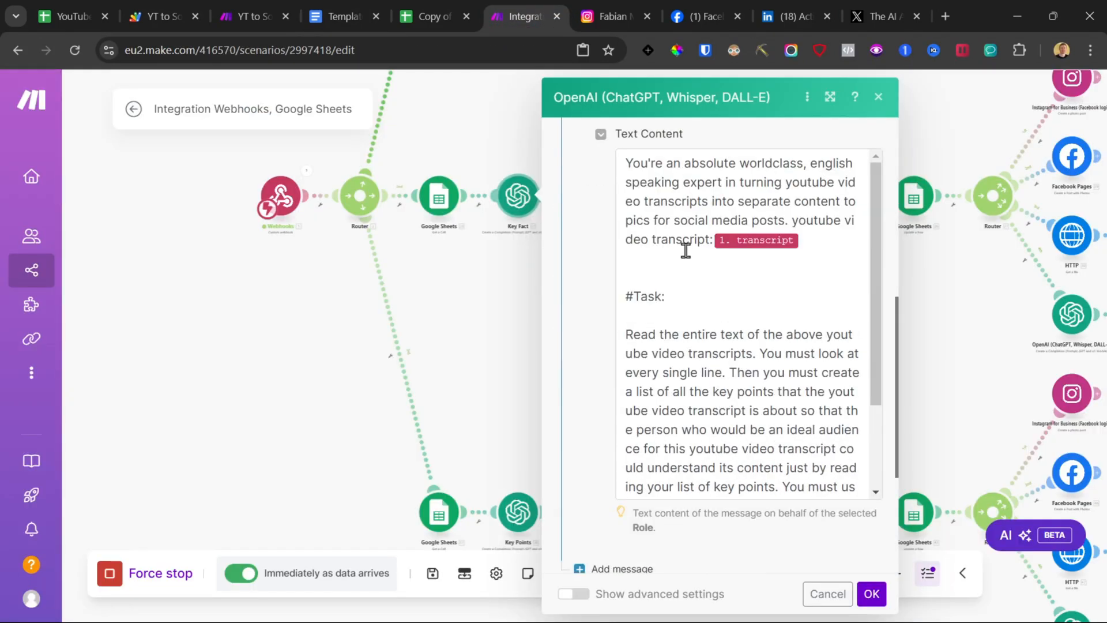
{"action": "left_click", "coordinate": [685, 247]}
{"action": "key", "text": "ctrl+a"}
{"action": "type", "text": "You're an absolute worldclass english speaking expert in turning youtube video transcripts into separate content topics for social media posts. youtube video transcript: 1. transcript#Task: Interesting Fact Post: Read the entire text of the above youtube video transcripts. You must look at every single line of the transcript. Then you must identify the most interesting and compelling facts, principles, results, statements, experiences mentioned in the youtube video transcripts is so that the person who would be an ideal audience for this blog post would ge the most interesting information by reading your list of key facts. You must use more than 300 words in your list.# Rule:1) Never use any formatting like ** or anything alike only provide the raw unformated text.2) You must use more than 300 words in your list."}
{"action": "left_click", "coordinate": [871, 594]}
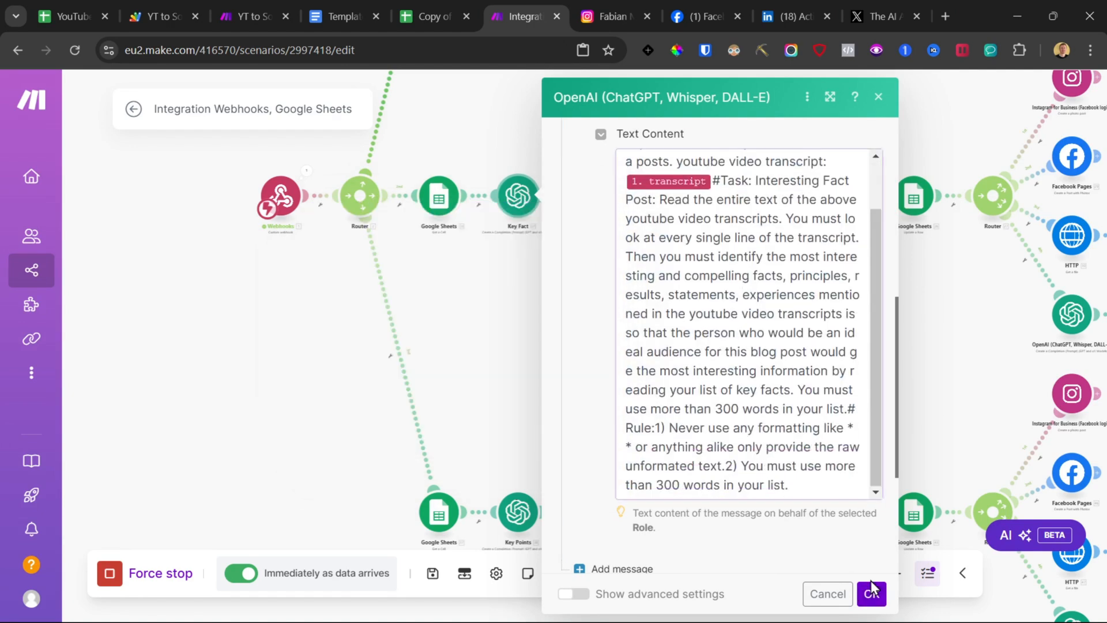
{"action": "left_click", "coordinate": [872, 593]}
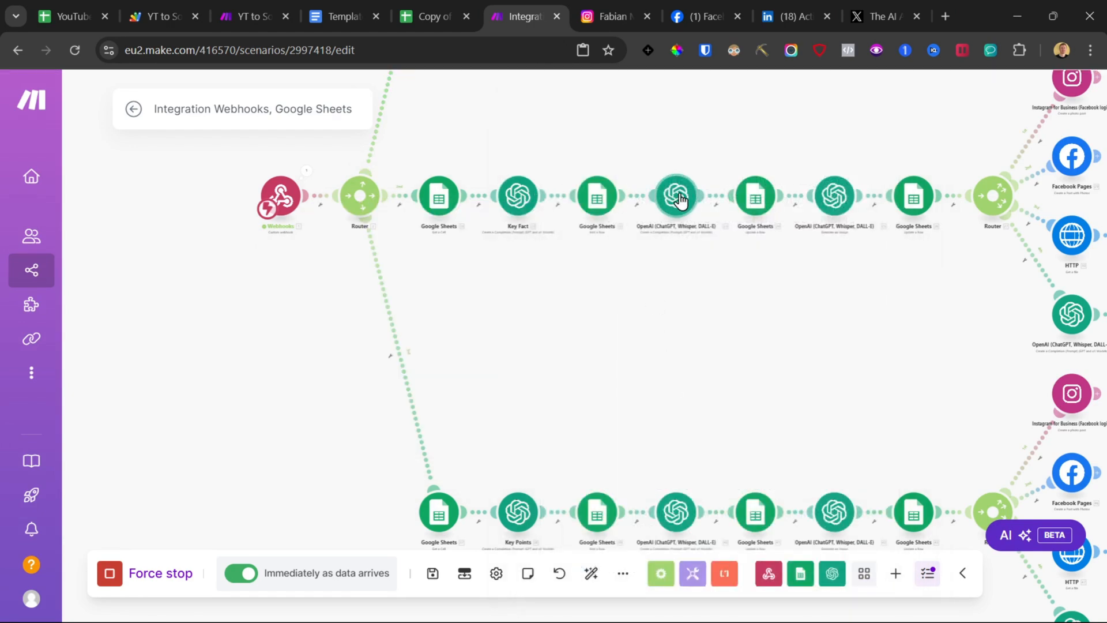
Step: Set the first branch's Get a Cell module to cell B3, matching the Key Fact row in the Post Templates sheet
{"action": "left_click", "coordinate": [436, 202]}
{"action": "left_click", "coordinate": [560, 517]}
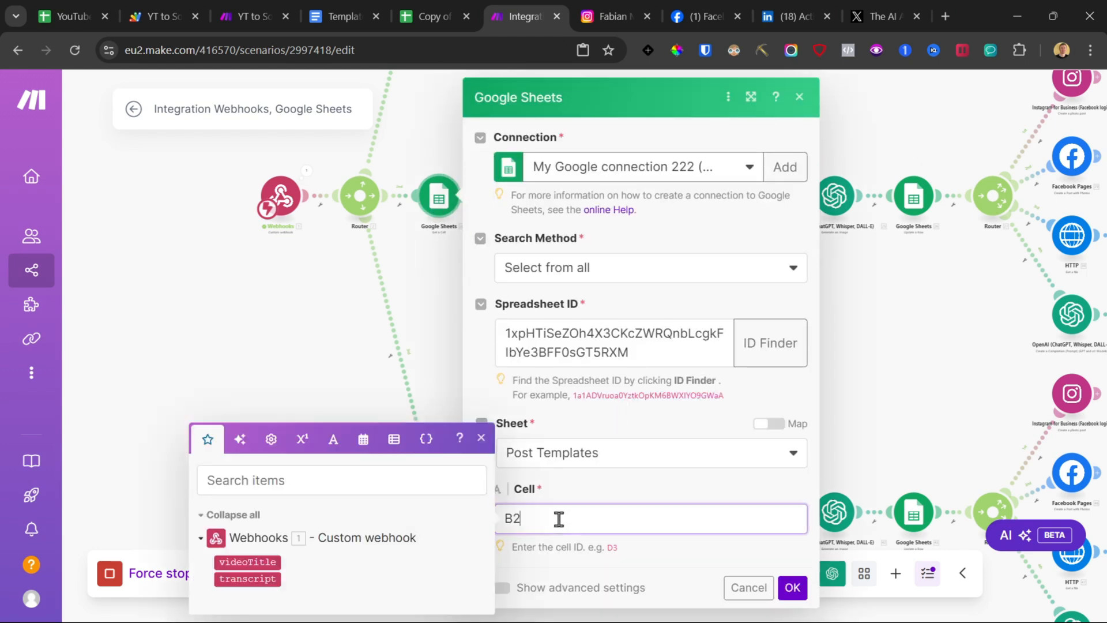
{"action": "left_click", "coordinate": [427, 16]}
{"action": "left_click", "coordinate": [24, 365]}
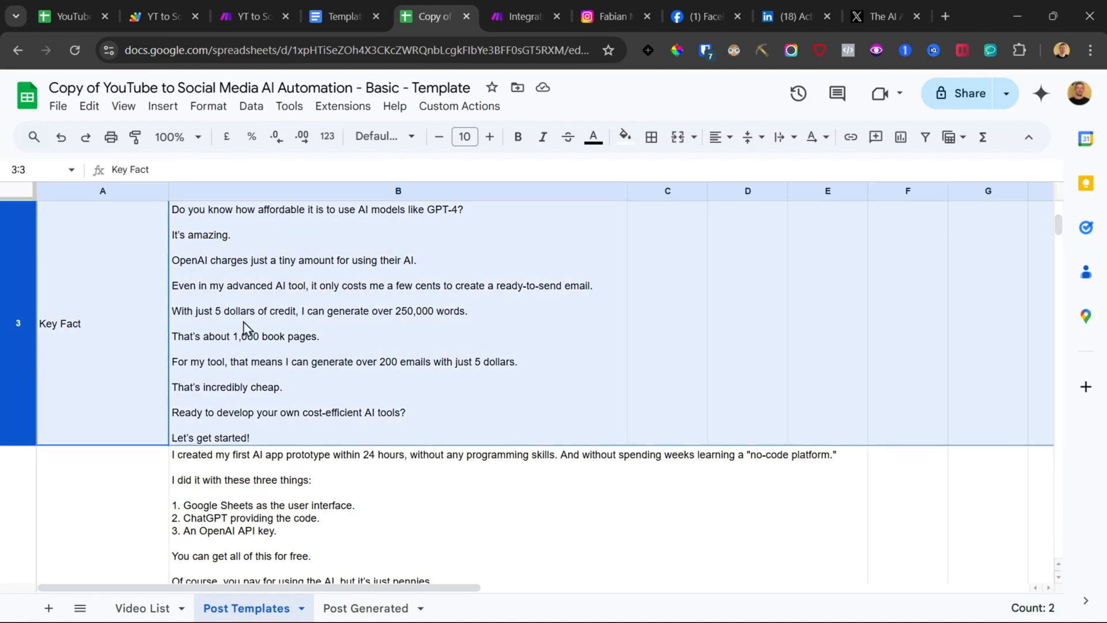
{"action": "left_click", "coordinate": [338, 314]}
{"action": "left_click", "coordinate": [542, 13]}
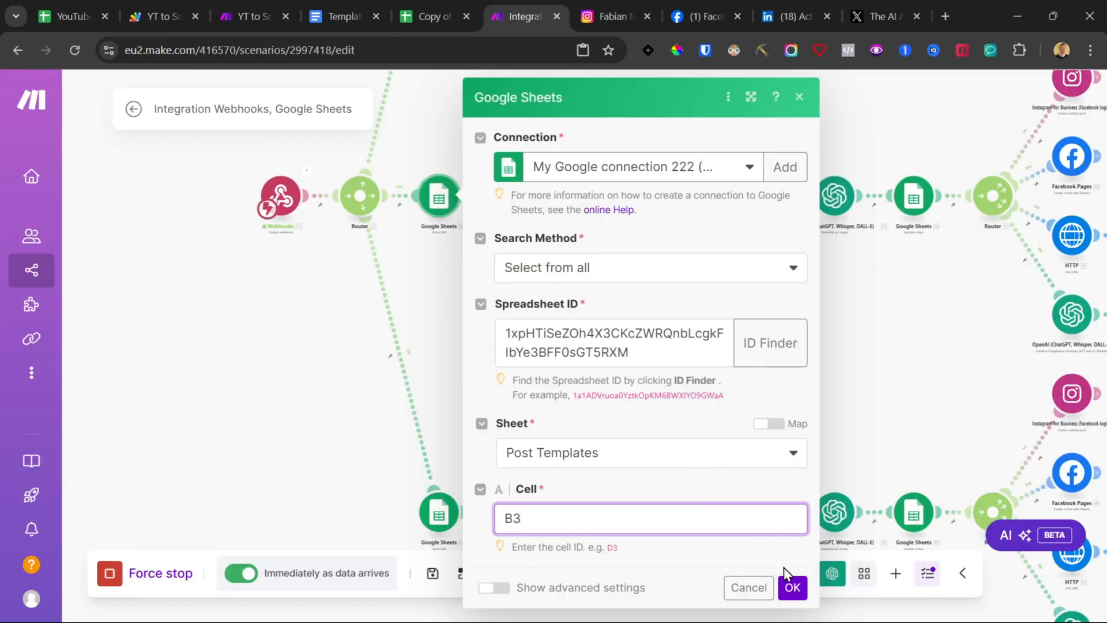
{"action": "left_click", "coordinate": [790, 588]}
Step: Open the first branch's post-writing OpenAI module and copy the Key Facts Post Prompt from the template document
{"action": "left_click_drag", "start_coordinate": [662, 342], "coordinate": [553, 376]}
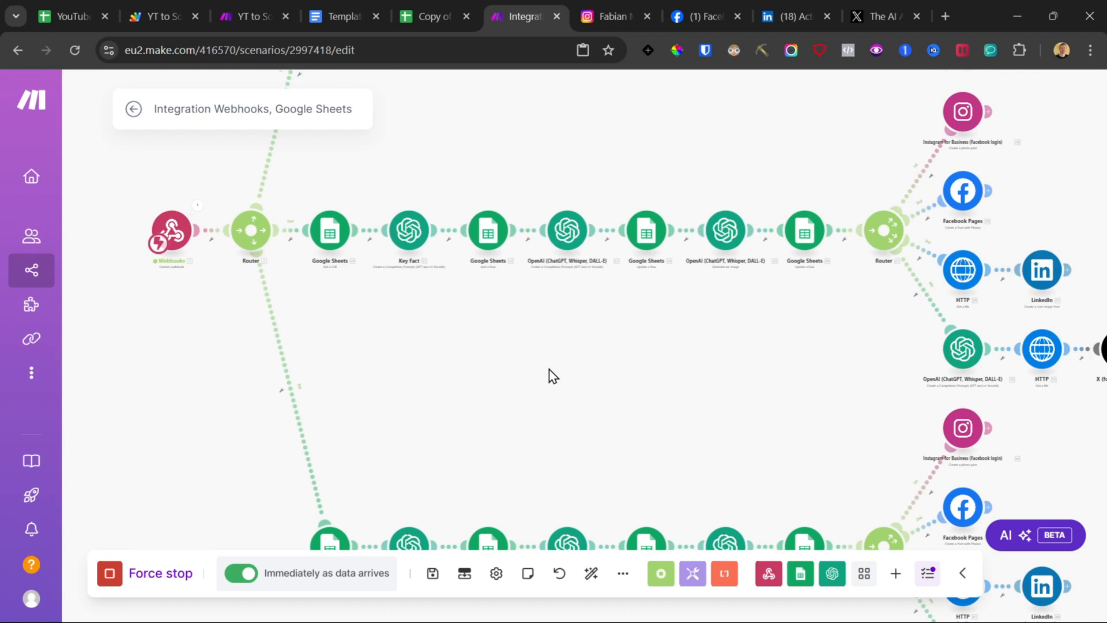
{"action": "left_click", "coordinate": [553, 245]}
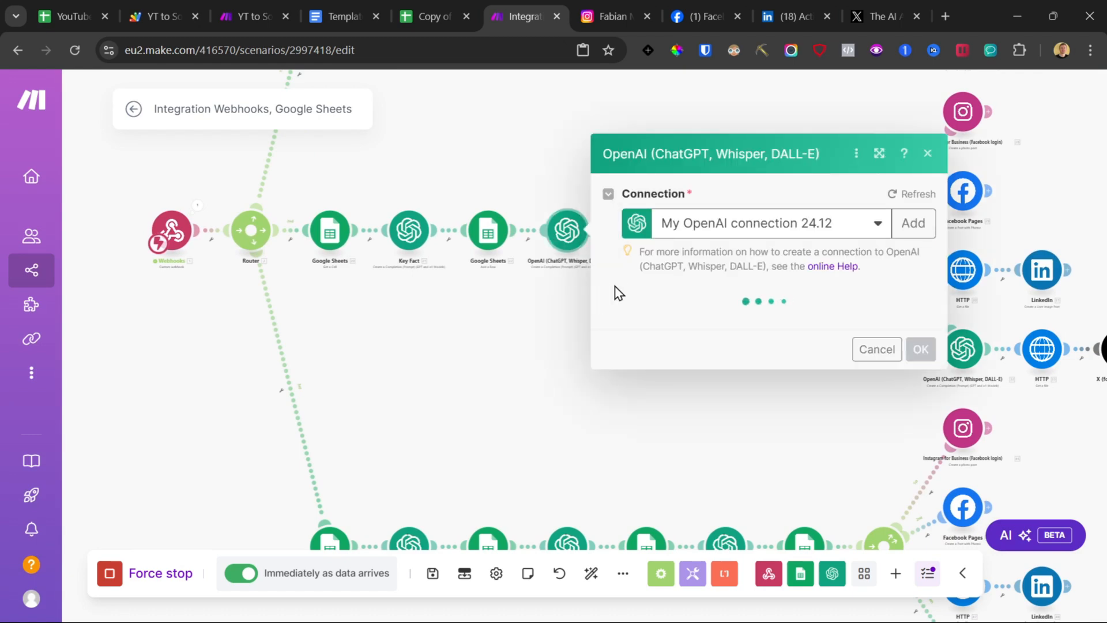
{"action": "left_click", "coordinate": [311, 4]}
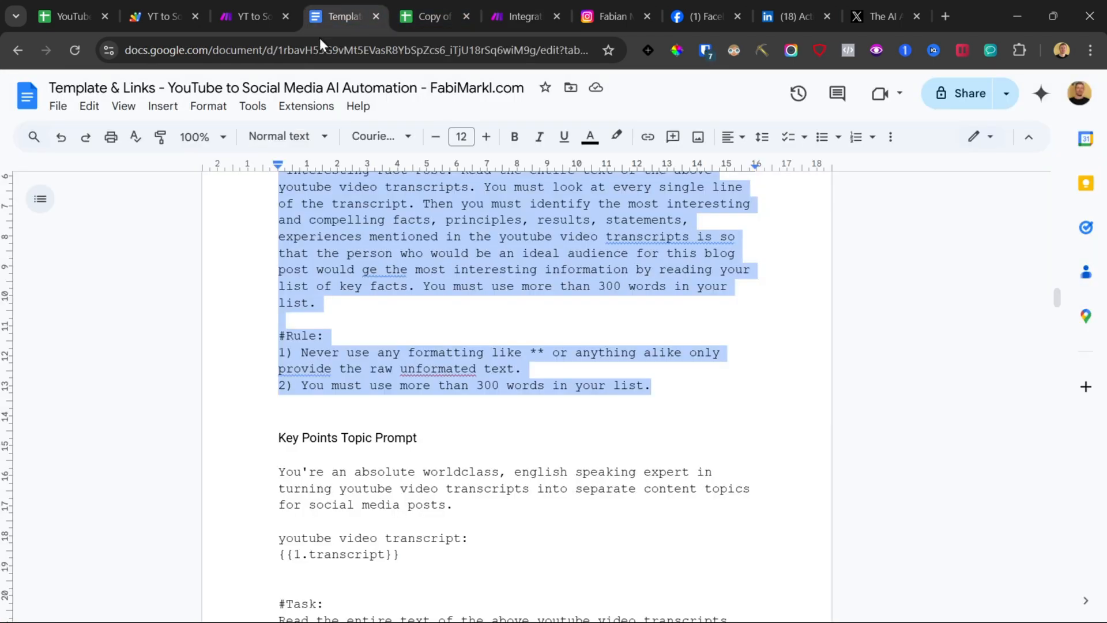
{"action": "scroll", "coordinate": [329, 344], "scroll_direction": "down", "scroll_amount": 10}
{"action": "scroll", "coordinate": [255, 302], "scroll_direction": "down", "scroll_amount": 15}
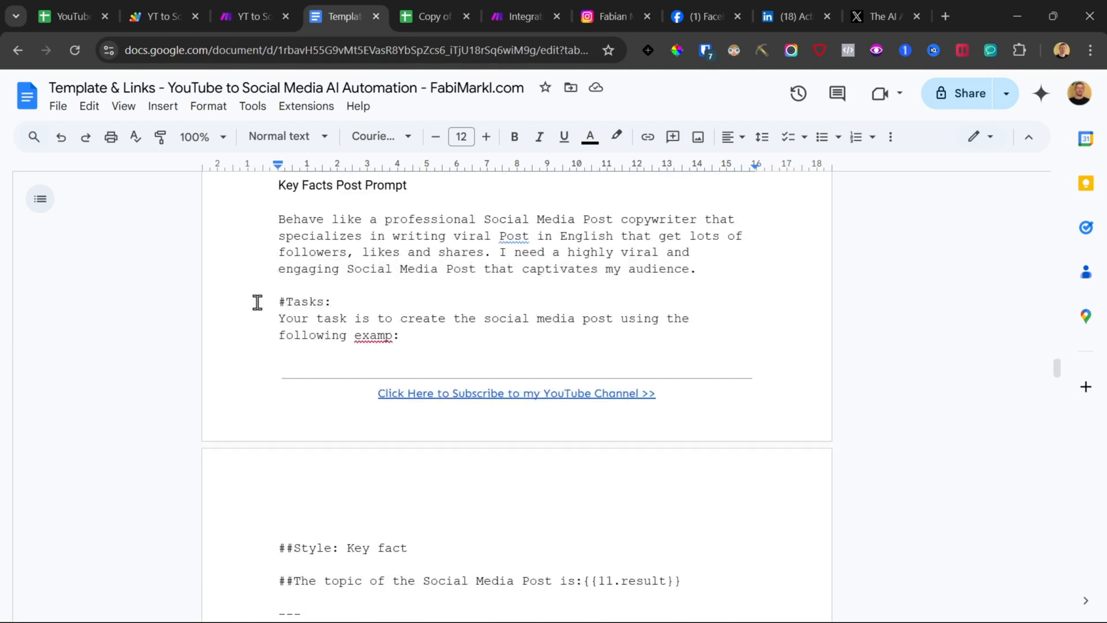
{"action": "scroll", "coordinate": [256, 302], "scroll_direction": "up", "scroll_amount": 10}
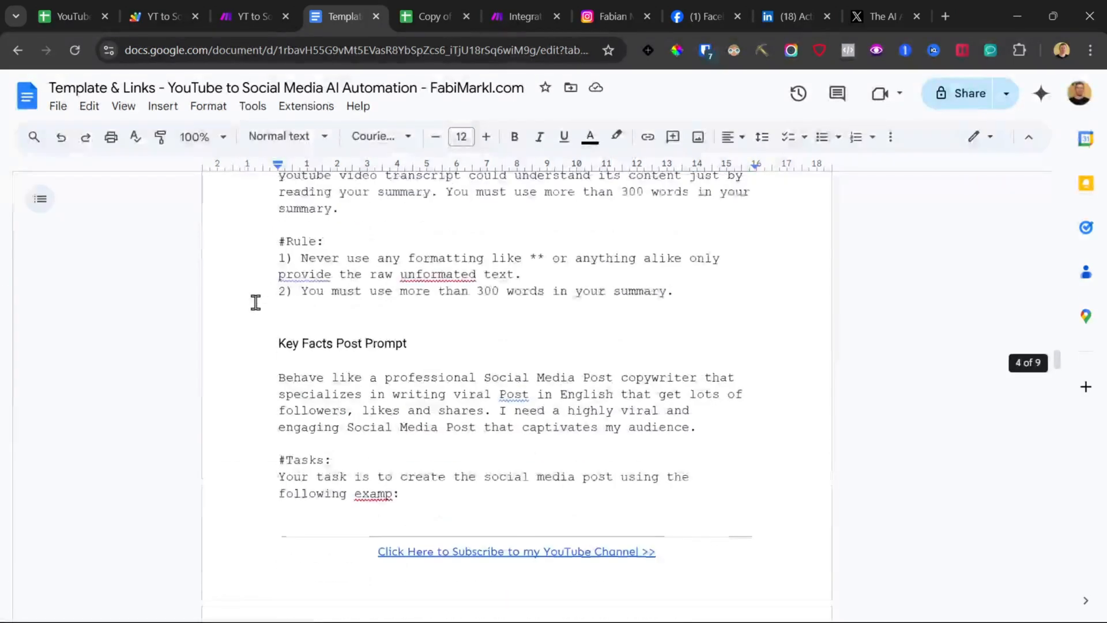
{"action": "left_click", "coordinate": [256, 346]}
{"action": "scroll", "coordinate": [271, 369], "scroll_direction": "down", "scroll_amount": 5}
{"action": "scroll", "coordinate": [364, 386], "scroll_direction": "down", "scroll_amount": 5}
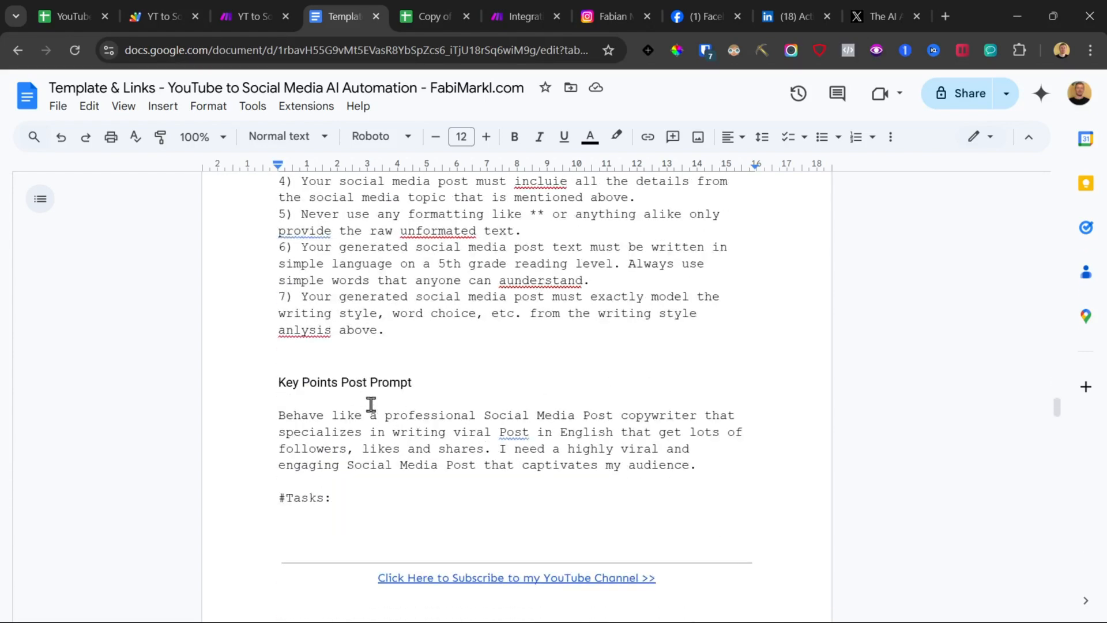
{"action": "left_click", "coordinate": [476, 327], "text": "shift"}
Step: Replace the post-writing module's message text with the copied Key Facts Post Prompt
{"action": "left_click", "coordinate": [508, 7]}
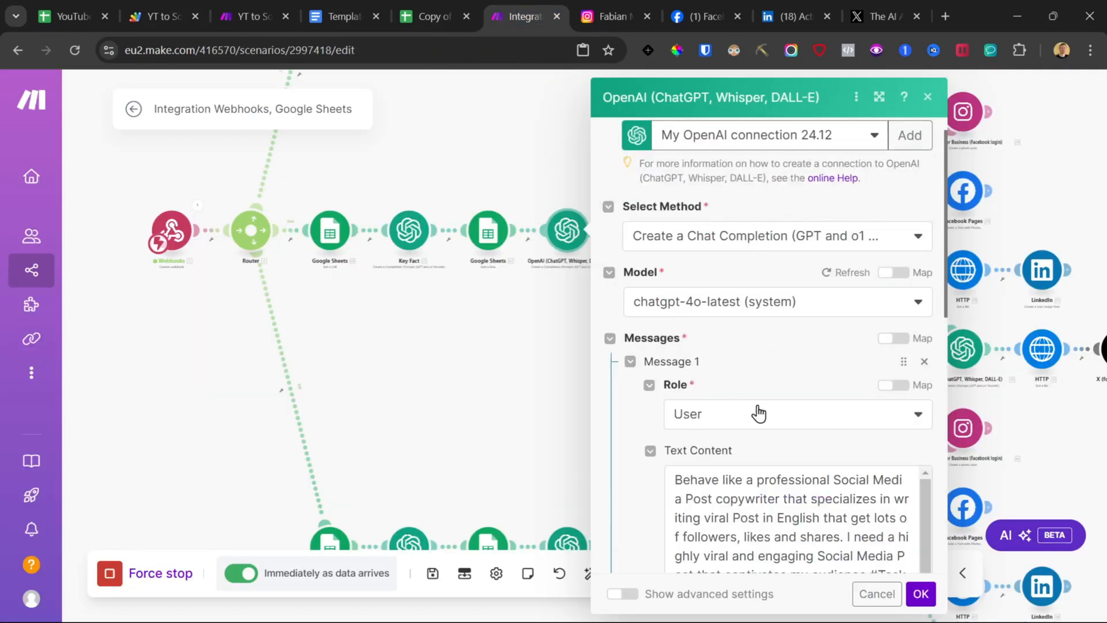
{"action": "scroll", "coordinate": [760, 404], "scroll_direction": "down", "scroll_amount": 5}
{"action": "left_click", "coordinate": [774, 290]}
{"action": "key", "text": "ctrl+a"}
{"action": "key", "text": "ctrl+v"}
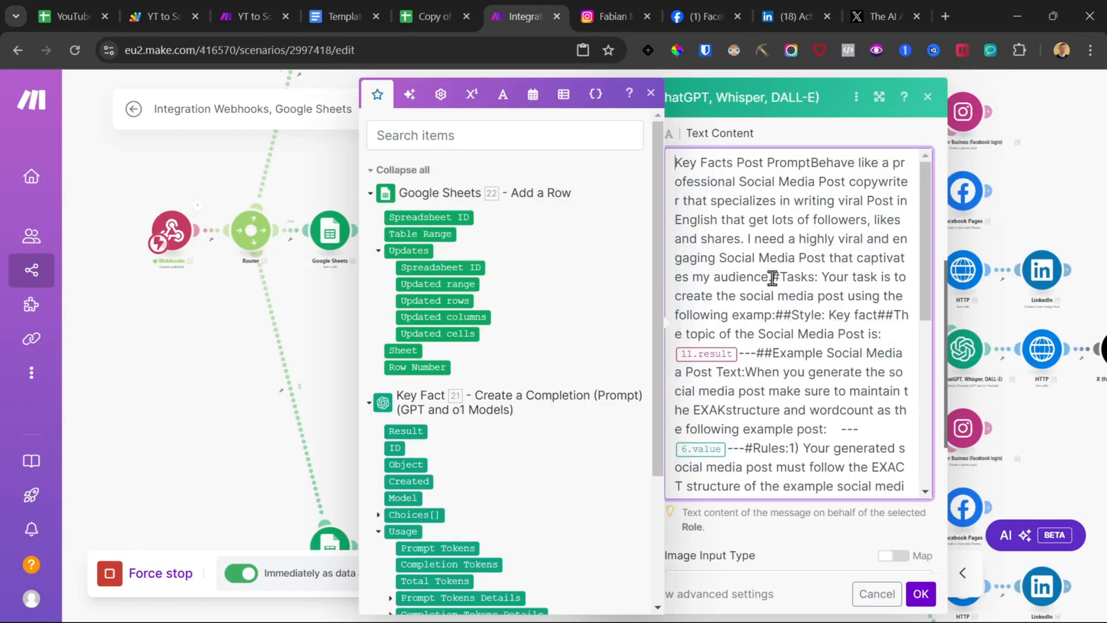
Step: Put the mapped topic and example-post placeholders on their own lines within the prompt
{"action": "key", "text": "Return"}
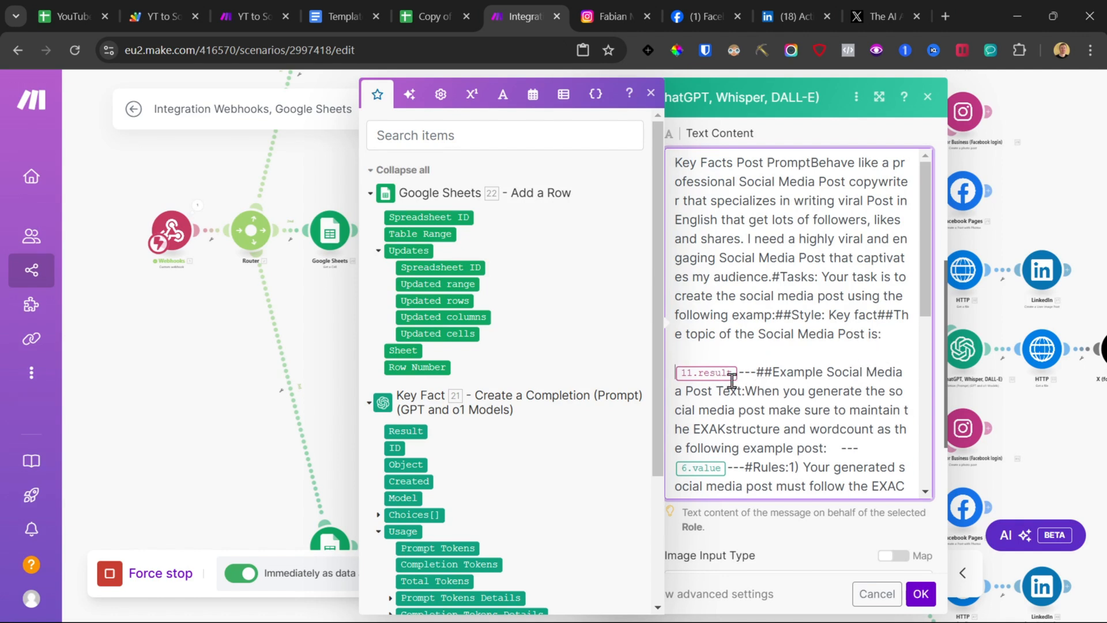
{"action": "left_click", "coordinate": [741, 372]}
{"action": "key", "text": "Return"}
{"action": "key", "text": "Return"}
{"action": "scroll", "coordinate": [763, 480], "scroll_direction": "down", "scroll_amount": 2}
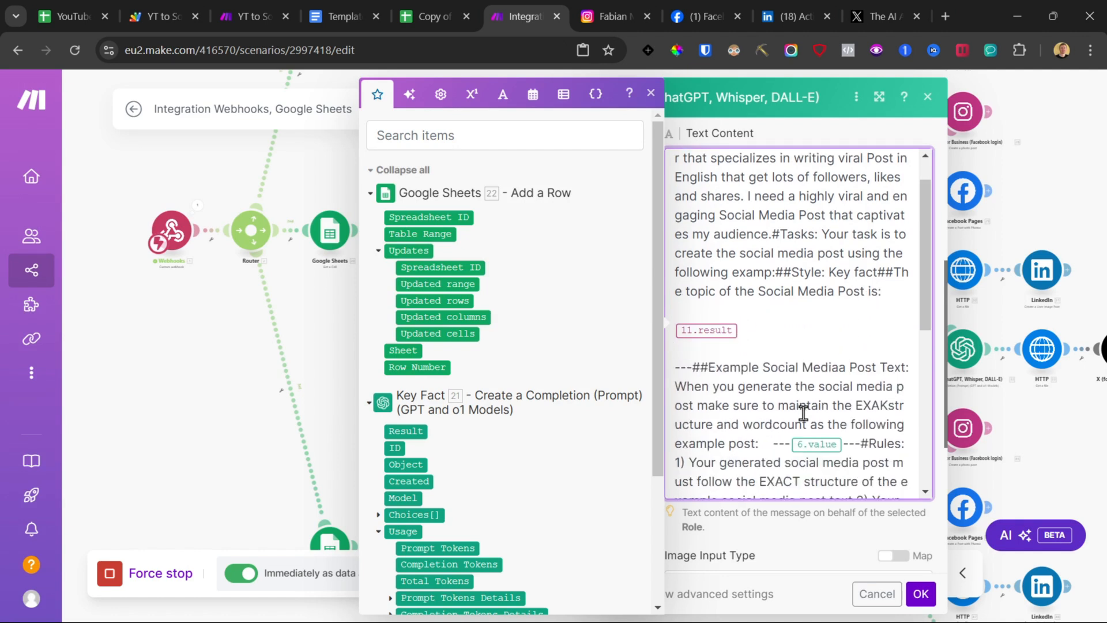
{"action": "left_click", "coordinate": [779, 408]}
{"action": "key", "text": "Return"}
{"action": "key", "text": "Return"}
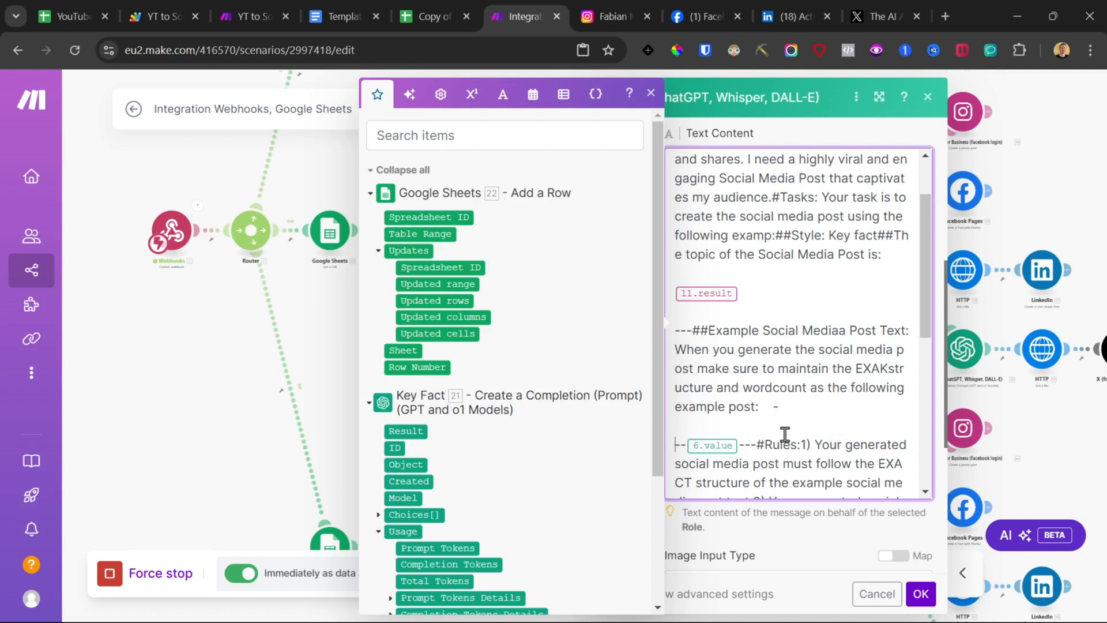
{"action": "left_click", "coordinate": [758, 445]}
{"action": "key", "text": "Return"}
{"action": "key", "text": "Return"}
Step: Replace the topic placeholder with the Key Fact module's Result
{"action": "left_click", "coordinate": [746, 293]}
{"action": "key", "text": "BackSpace"}
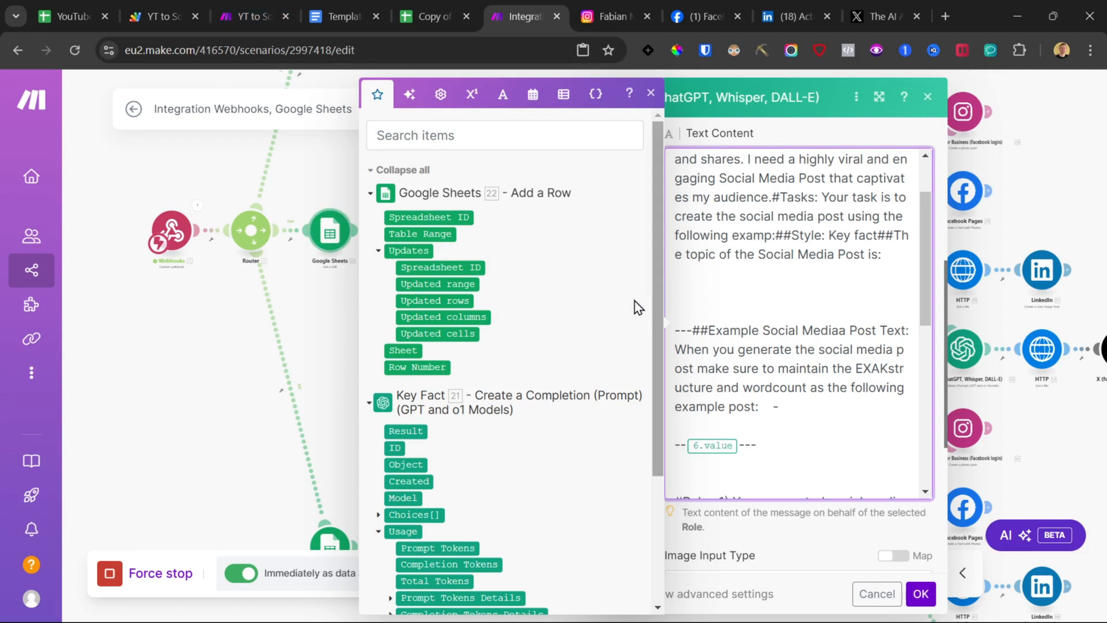
{"action": "scroll", "coordinate": [390, 233], "scroll_direction": "down", "scroll_amount": 3}
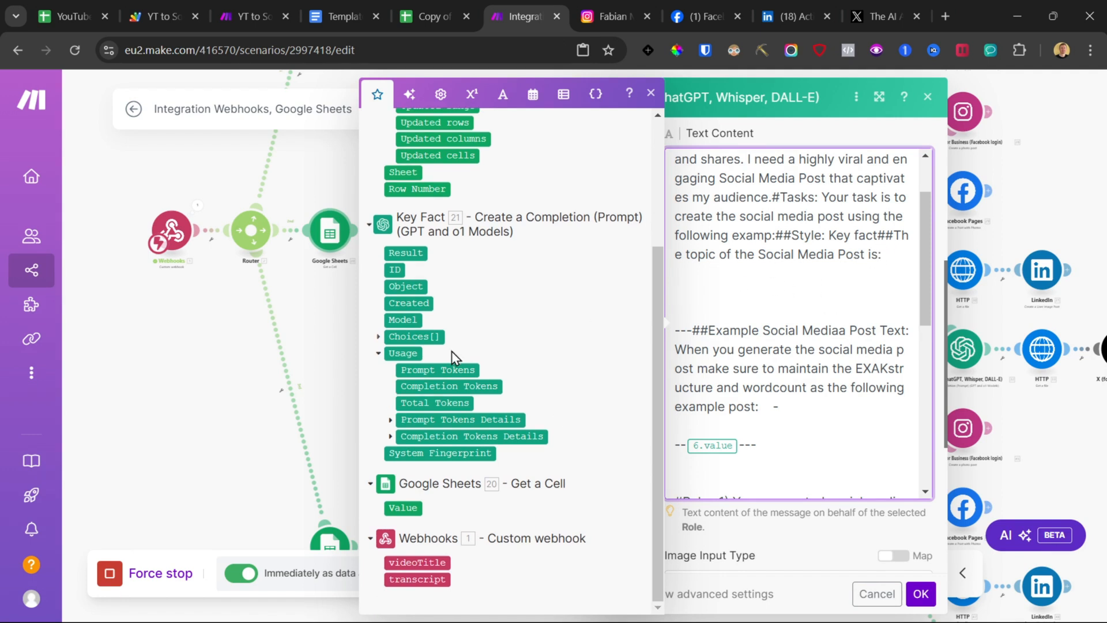
{"action": "left_click", "coordinate": [416, 253]}
Step: Replace the example-post placeholder with the Get a Cell module's Value and save the module
{"action": "left_click_drag", "start_coordinate": [769, 456], "coordinate": [669, 445]}
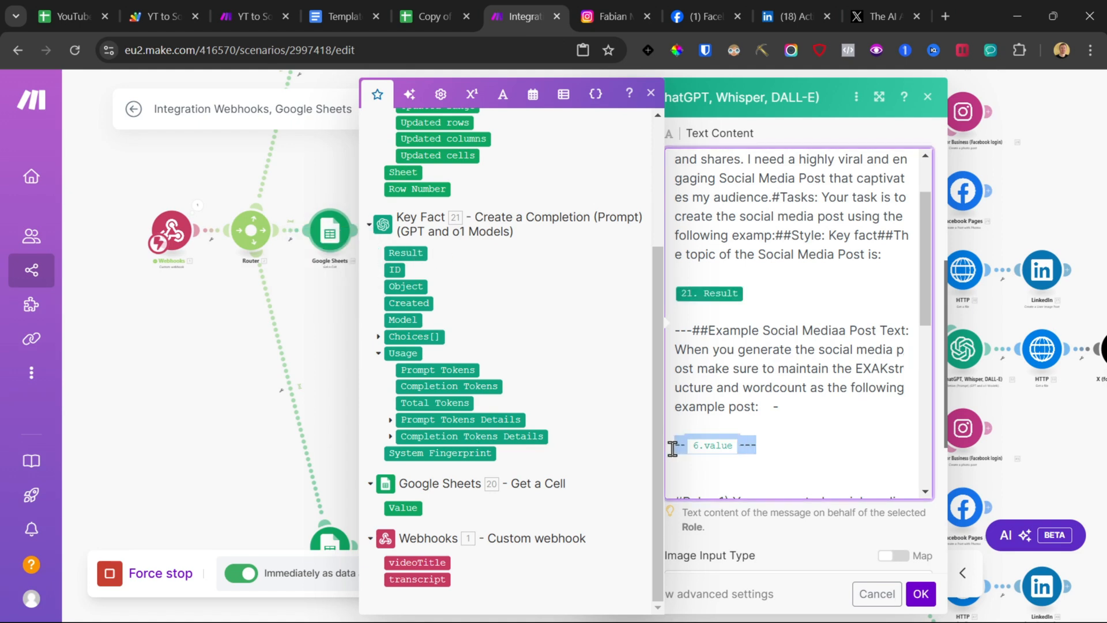
{"action": "key", "text": "BackSpace"}
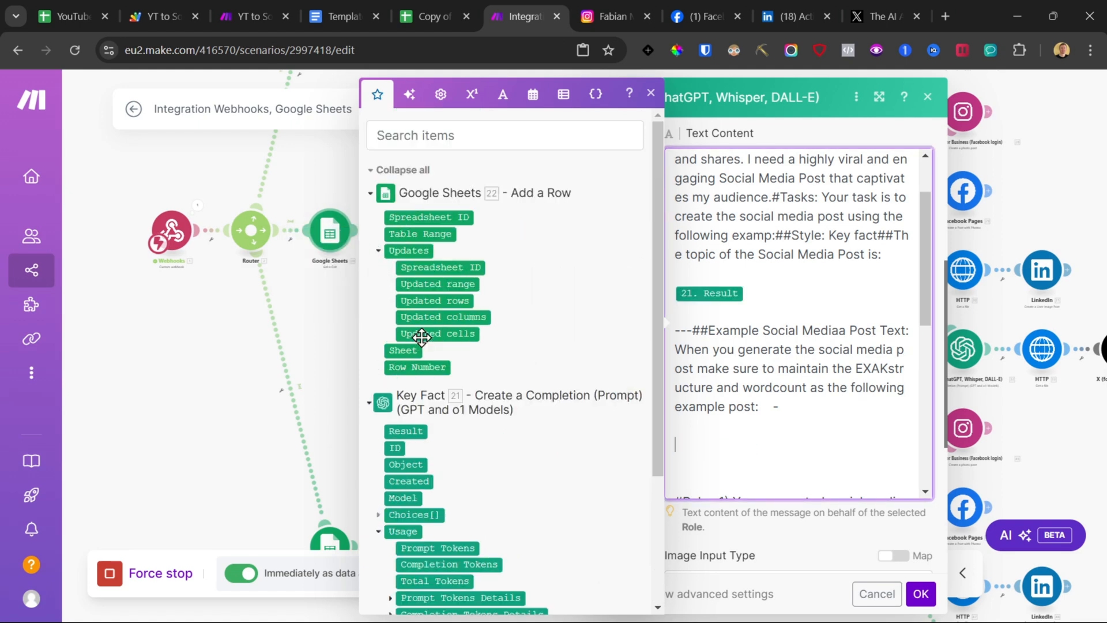
{"action": "left_click", "coordinate": [402, 508]}
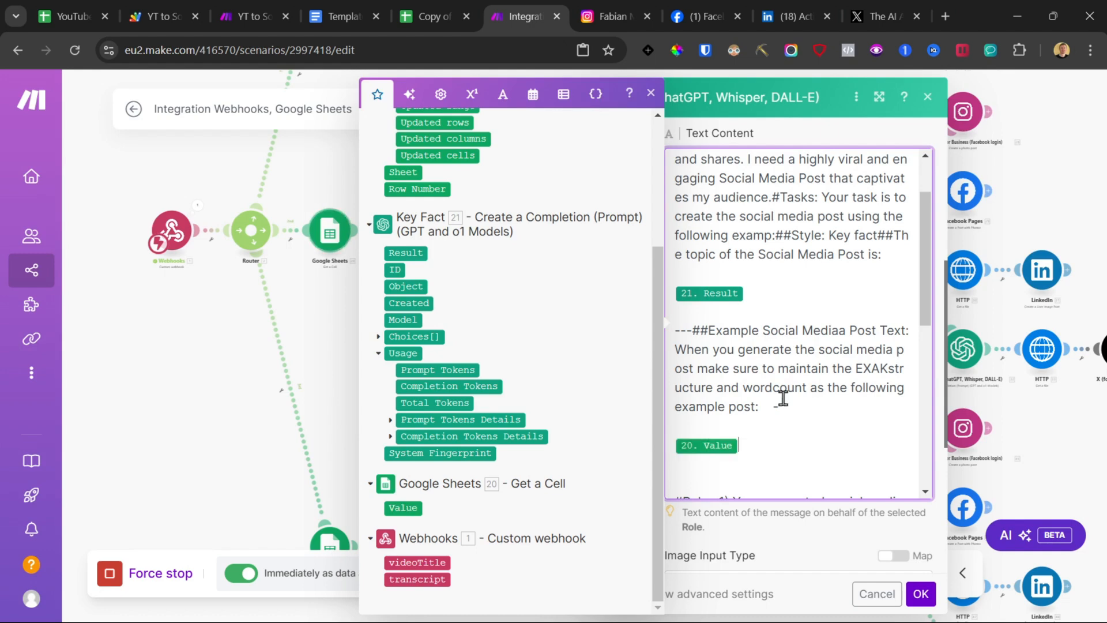
{"action": "scroll", "coordinate": [784, 410], "scroll_direction": "down", "scroll_amount": 10}
{"action": "left_click", "coordinate": [920, 595]}
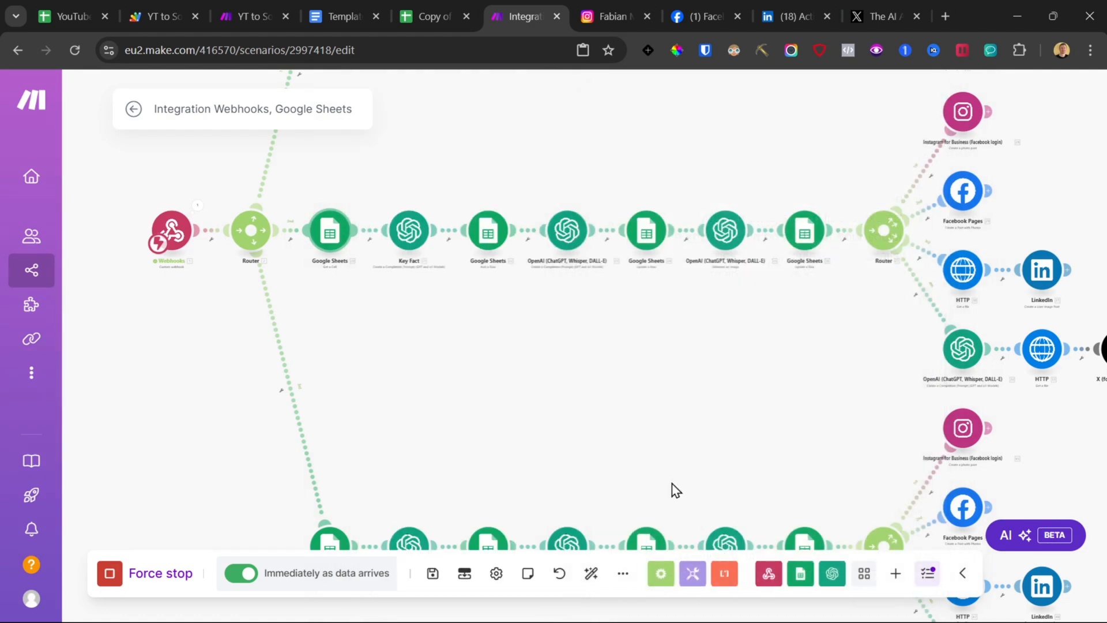
Step: Save the scenario
{"action": "left_click_drag", "start_coordinate": [568, 404], "coordinate": [574, 293]}
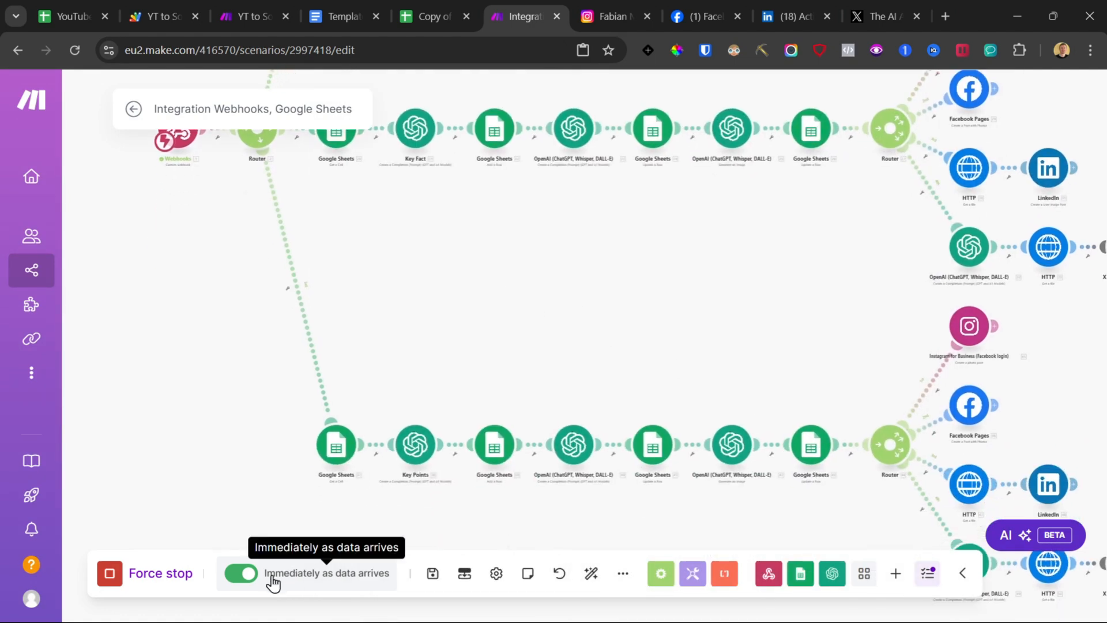
{"action": "left_click", "coordinate": [433, 573]}
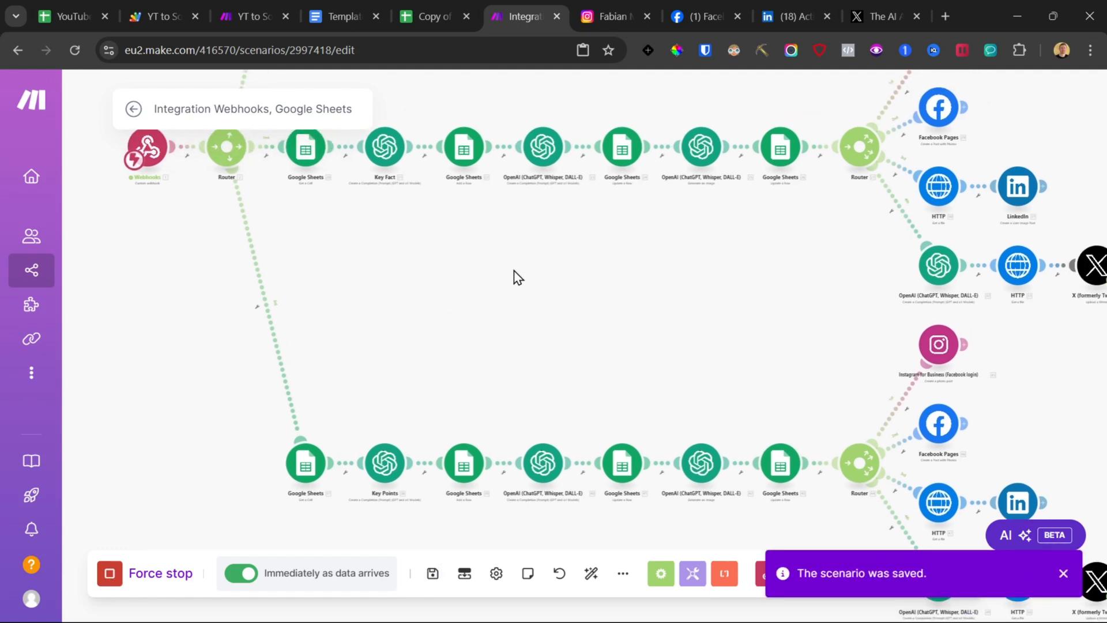
Step: Set the third branch's Get a Cell module to cell B4, copying the Summary row label from the Post Templates sheet
{"action": "left_click_drag", "start_coordinate": [894, 188], "coordinate": [865, 225]}
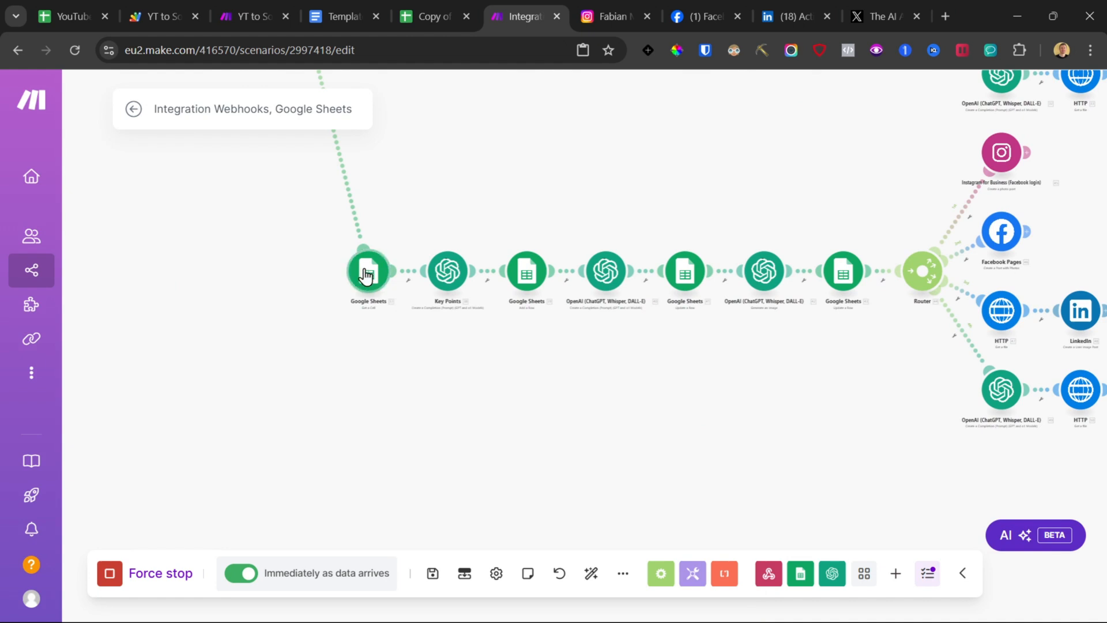
{"action": "left_click", "coordinate": [372, 284]}
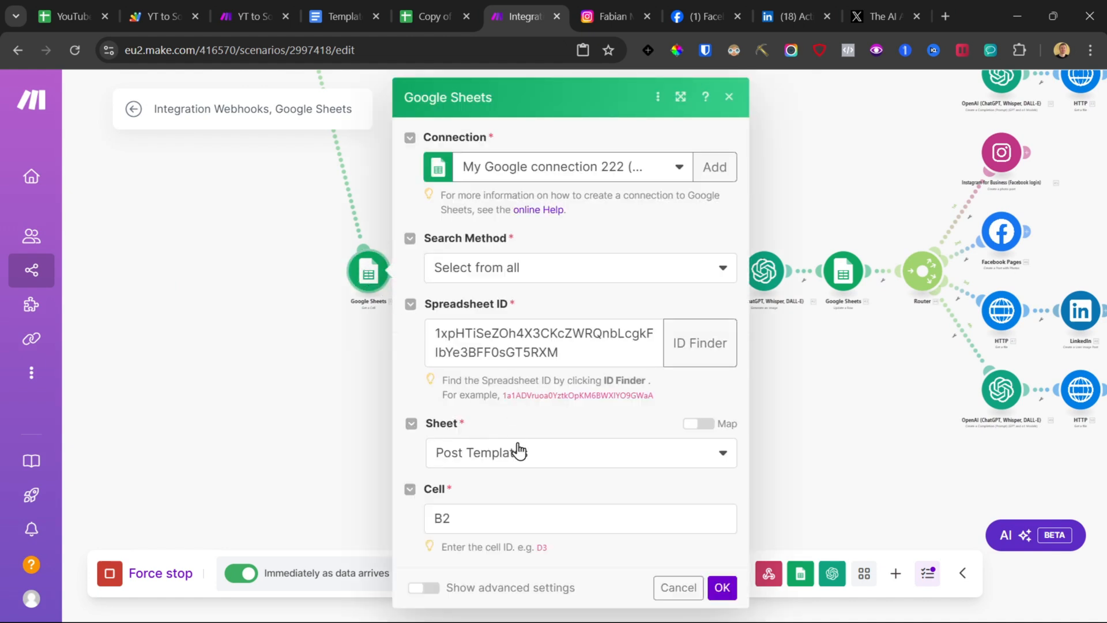
{"action": "left_click", "coordinate": [498, 517]}
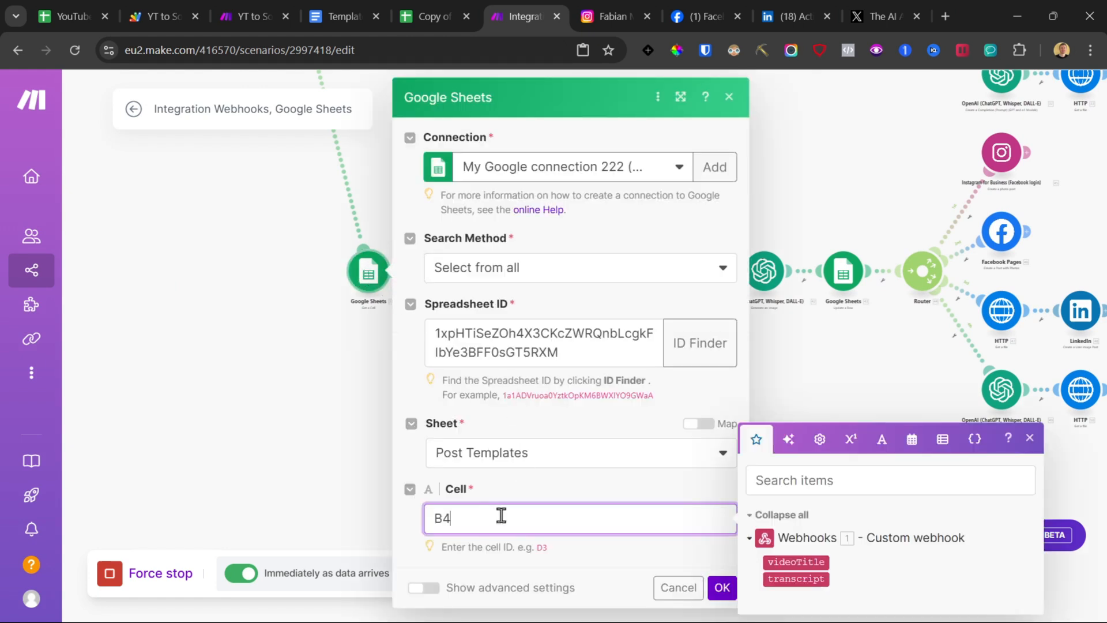
{"action": "left_click", "coordinate": [428, 5]}
{"action": "scroll", "coordinate": [236, 456], "scroll_direction": "down", "scroll_amount": 5}
{"action": "left_click", "coordinate": [87, 398]}
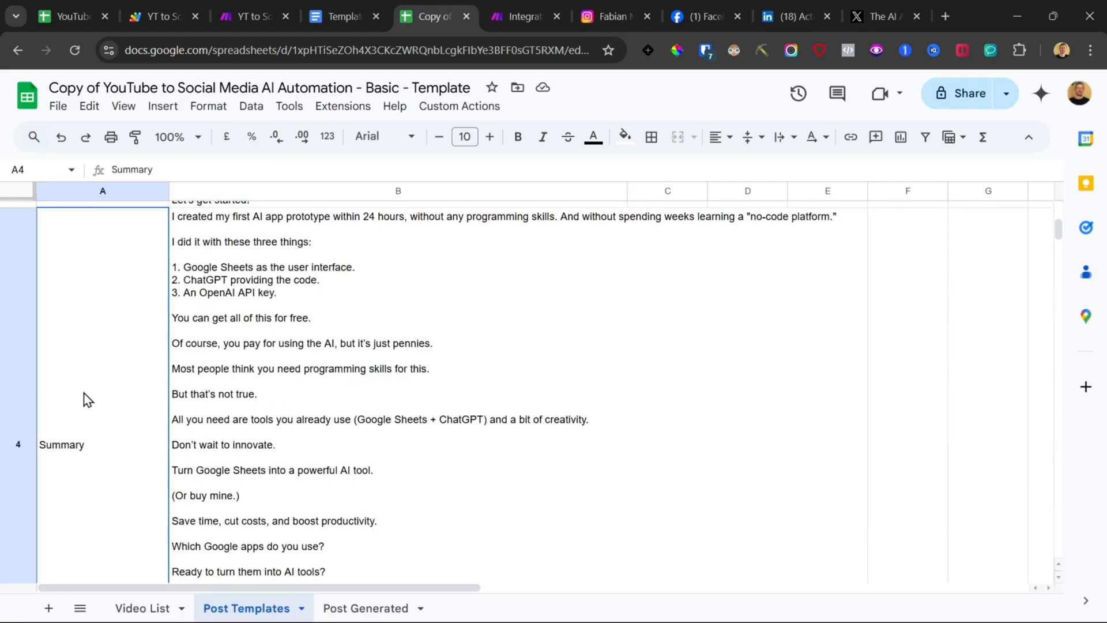
{"action": "left_click_drag", "start_coordinate": [69, 453], "coordinate": [311, 444]}
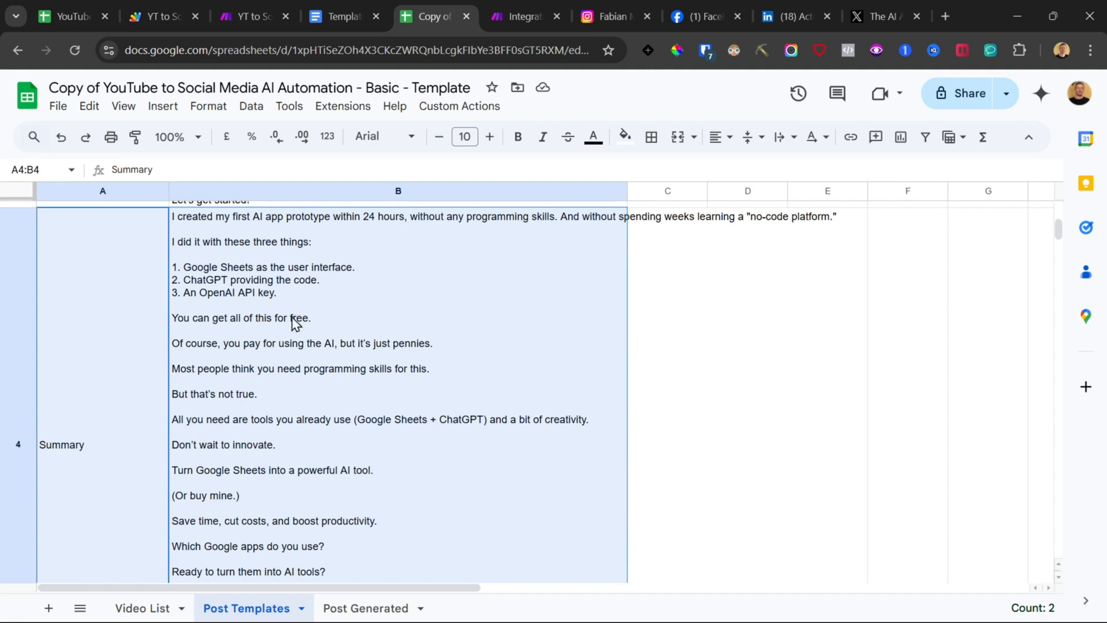
{"action": "left_click", "coordinate": [74, 401]}
{"action": "double_click", "coordinate": [63, 207]}
{"action": "double_click", "coordinate": [63, 206]}
{"action": "key", "text": "ctrl+c"}
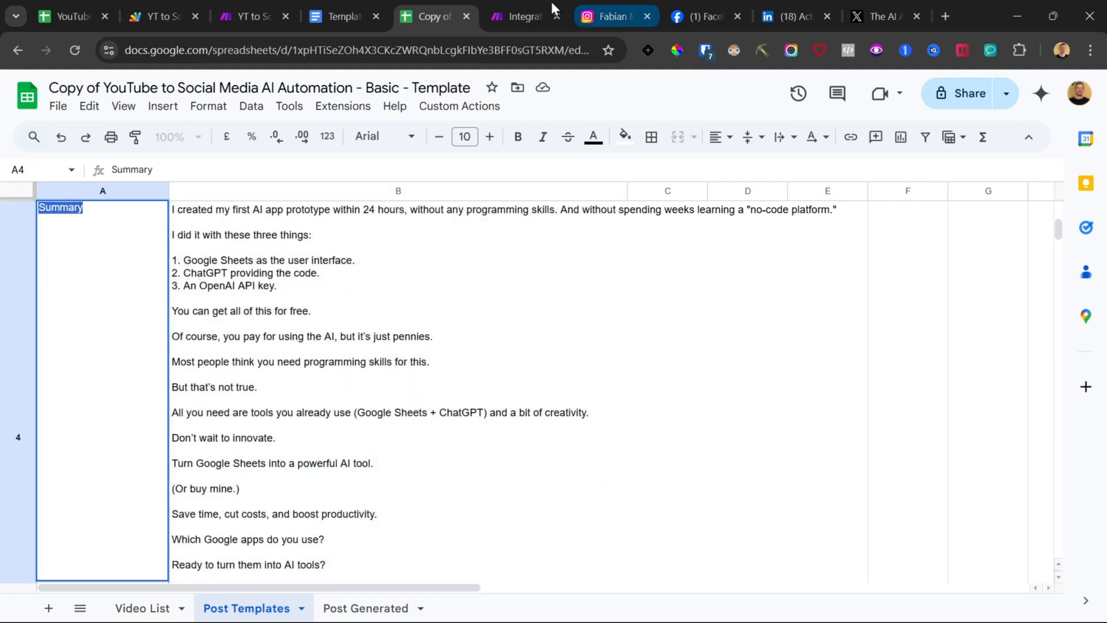
{"action": "left_click", "coordinate": [552, 3]}
{"action": "left_click", "coordinate": [721, 586]}
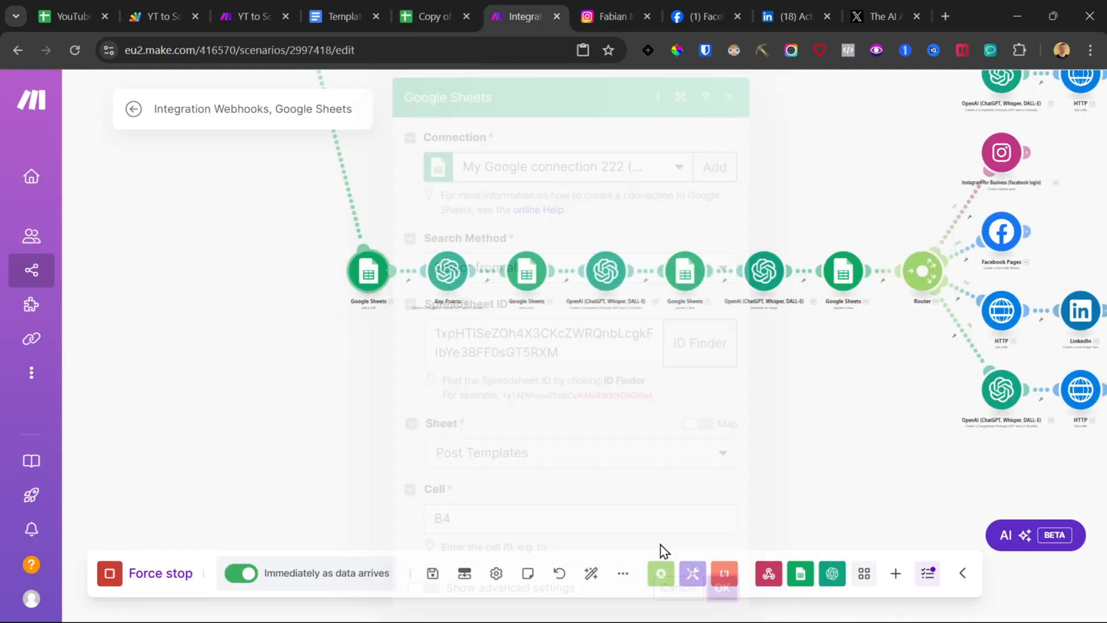
Step: Rename the third branch's Key Points module to Summary
{"action": "right_click", "coordinate": [452, 276]}
{"action": "left_click", "coordinate": [511, 370]}
{"action": "double_click", "coordinate": [435, 234]}
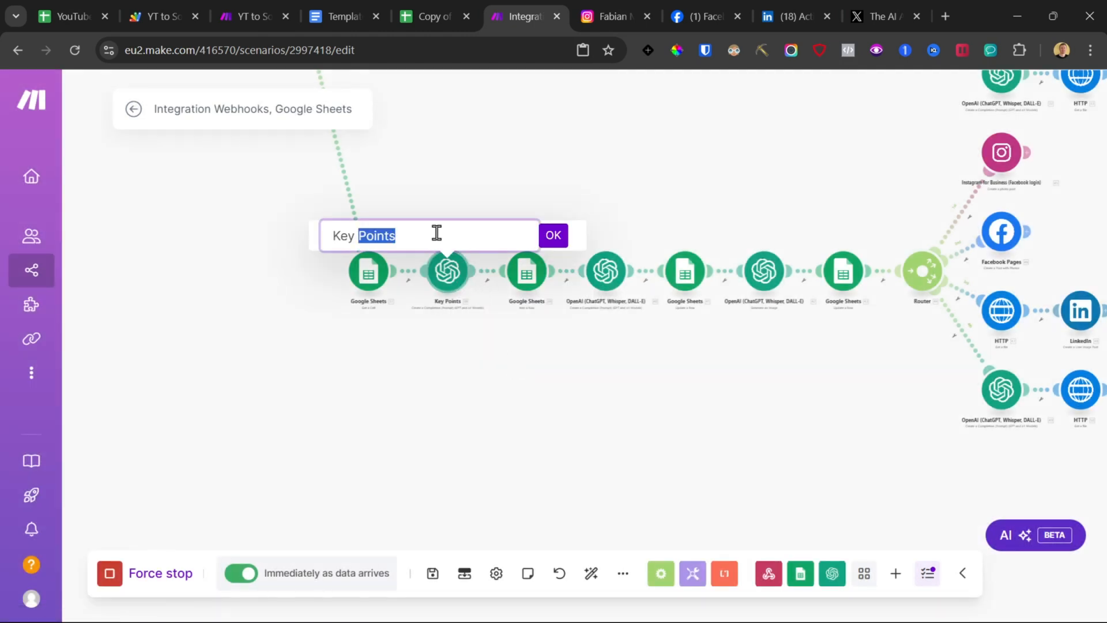
{"action": "key", "text": "ctrl+a"}
{"action": "key", "text": "ctrl+v"}
{"action": "left_click", "coordinate": [551, 241]}
Step: Copy the Summary Topic Prompt text from the template document
{"action": "left_click", "coordinate": [432, 256]}
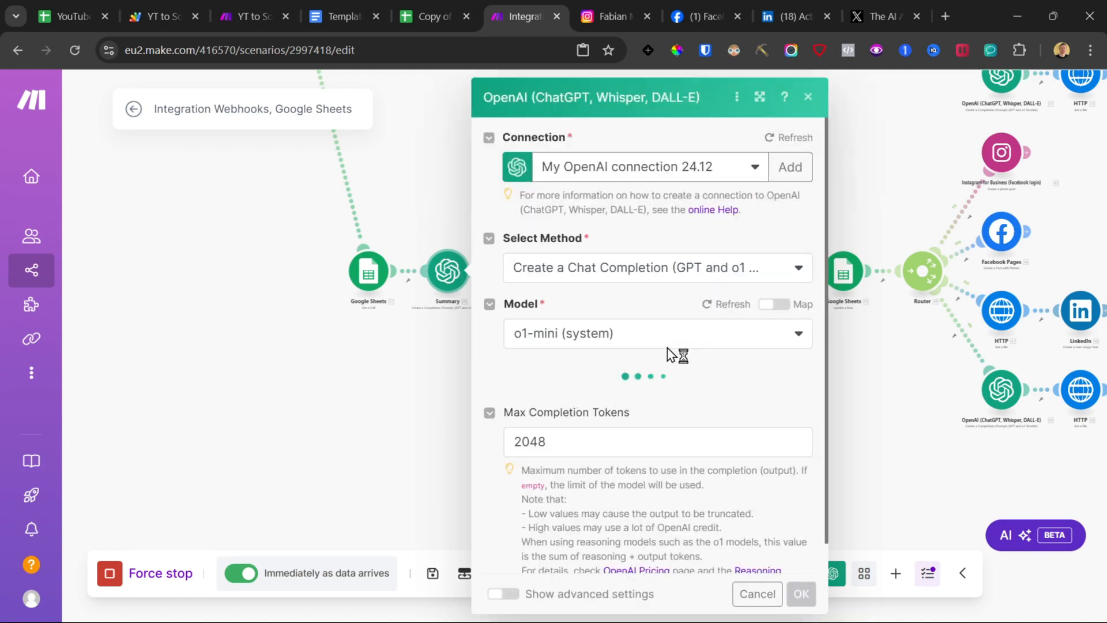
{"action": "left_click", "coordinate": [358, 4]}
{"action": "scroll", "coordinate": [392, 334], "scroll_direction": "down", "scroll_amount": 10}
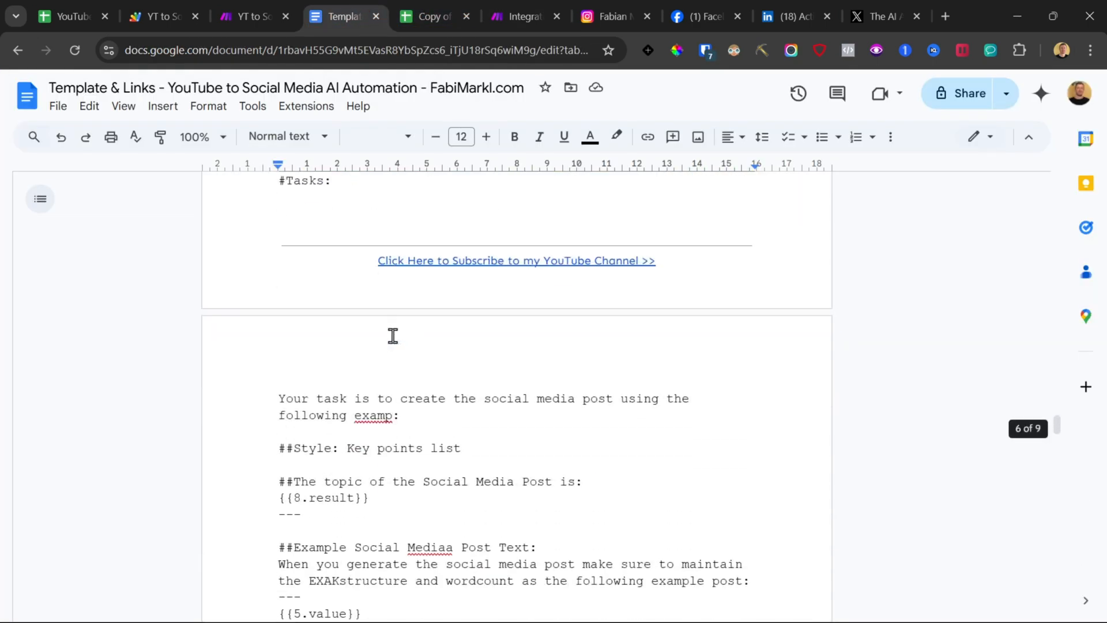
{"action": "scroll", "coordinate": [392, 334], "scroll_direction": "up", "scroll_amount": 15}
{"action": "scroll", "coordinate": [393, 333], "scroll_direction": "up", "scroll_amount": 20}
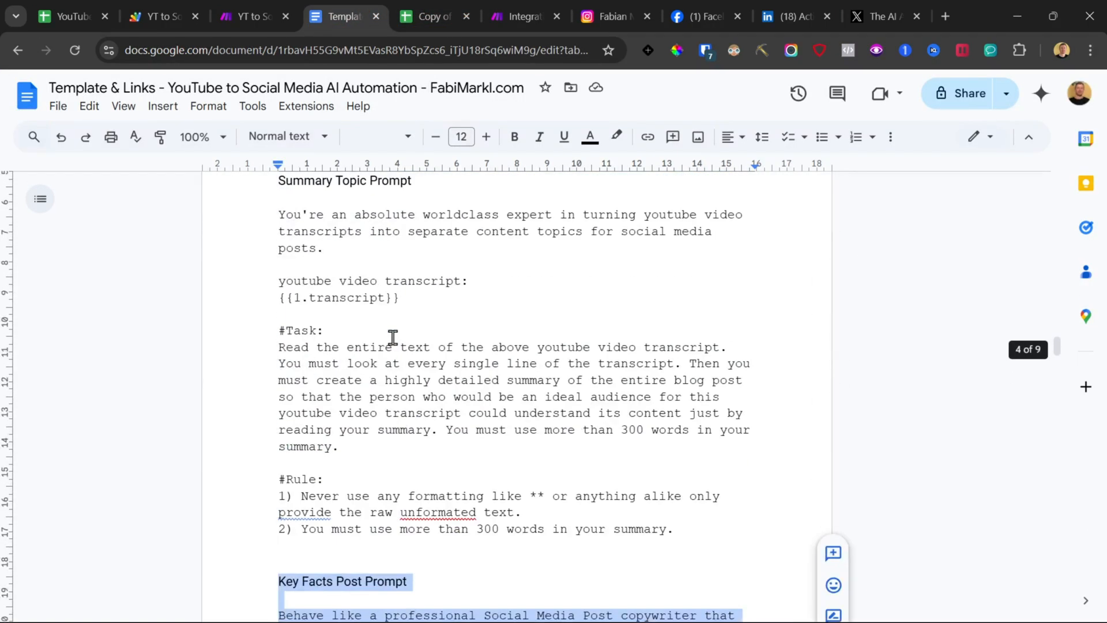
{"action": "scroll", "coordinate": [389, 346], "scroll_direction": "down", "scroll_amount": 5}
{"action": "left_click", "coordinate": [279, 216]}
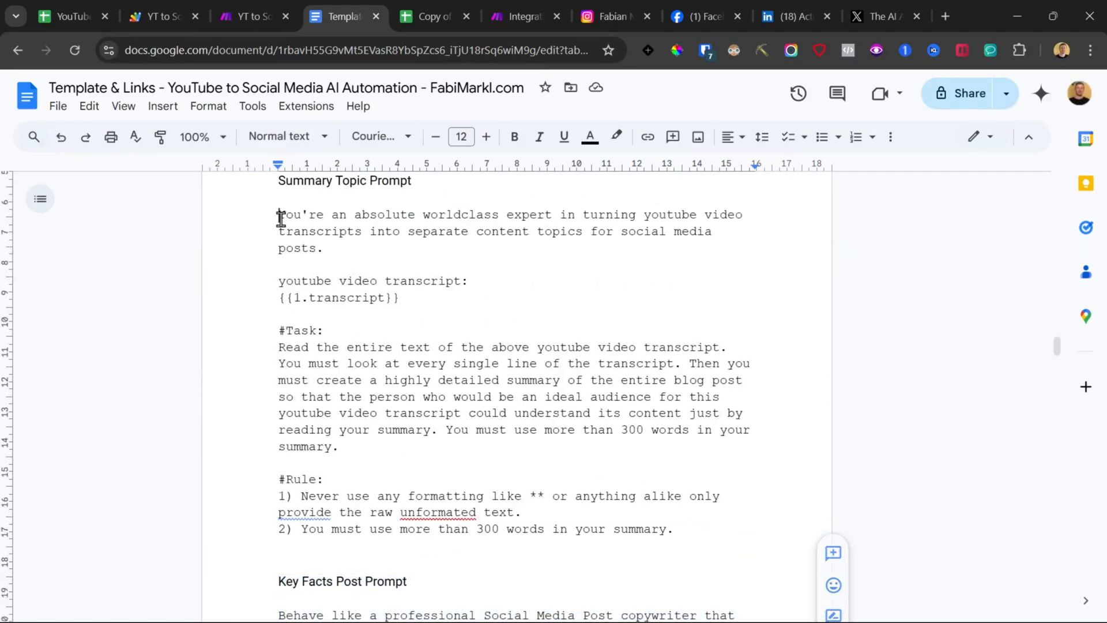
{"action": "scroll", "coordinate": [573, 462], "scroll_direction": "down", "scroll_amount": 3}
{"action": "left_click", "coordinate": [689, 360], "text": "shift"}
Step: Replace the Summary module's prompt with the copied Summary Topic Prompt and save the module
{"action": "left_click", "coordinate": [548, 9]}
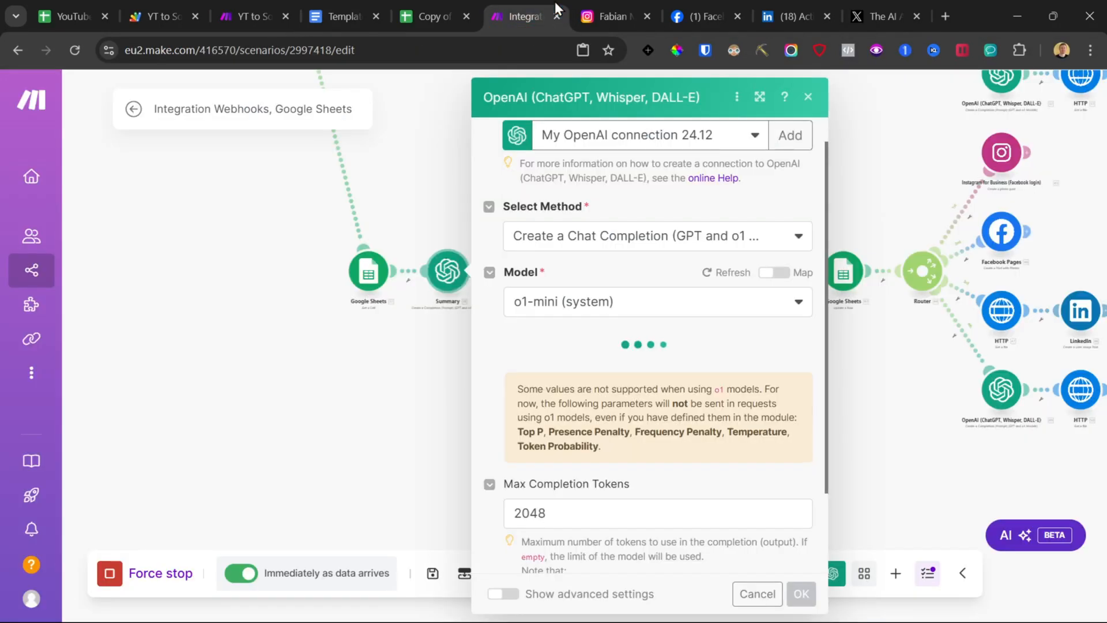
{"action": "scroll", "coordinate": [668, 391], "scroll_direction": "down", "scroll_amount": 5}
{"action": "left_click", "coordinate": [645, 400]}
{"action": "key", "text": "ctrl+a"}
{"action": "key", "text": "ctrl+v"}
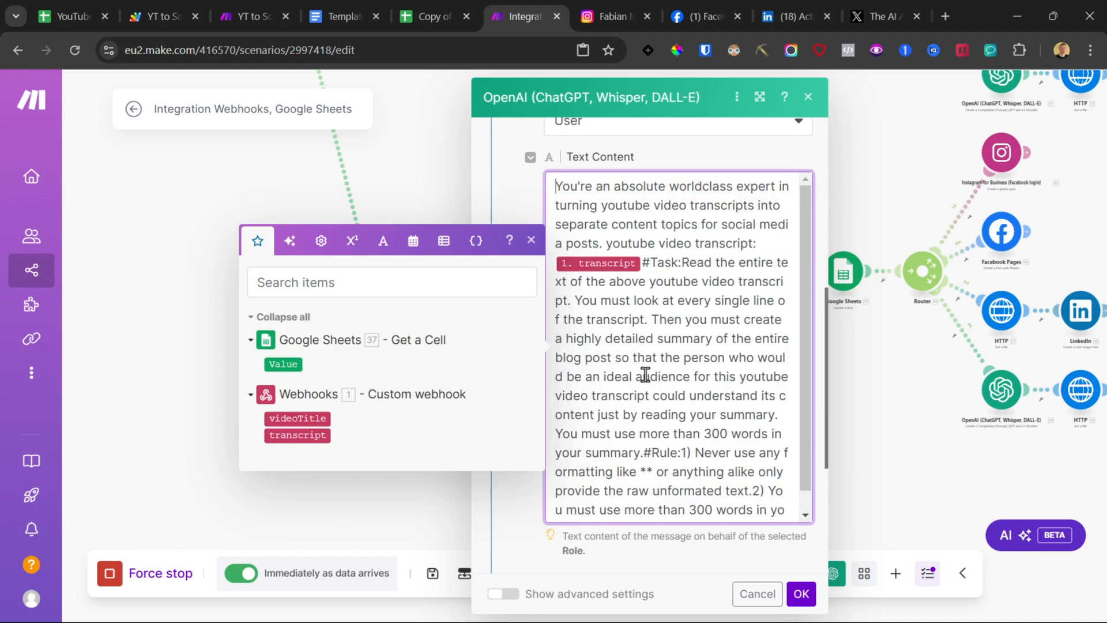
{"action": "left_click", "coordinate": [801, 594]}
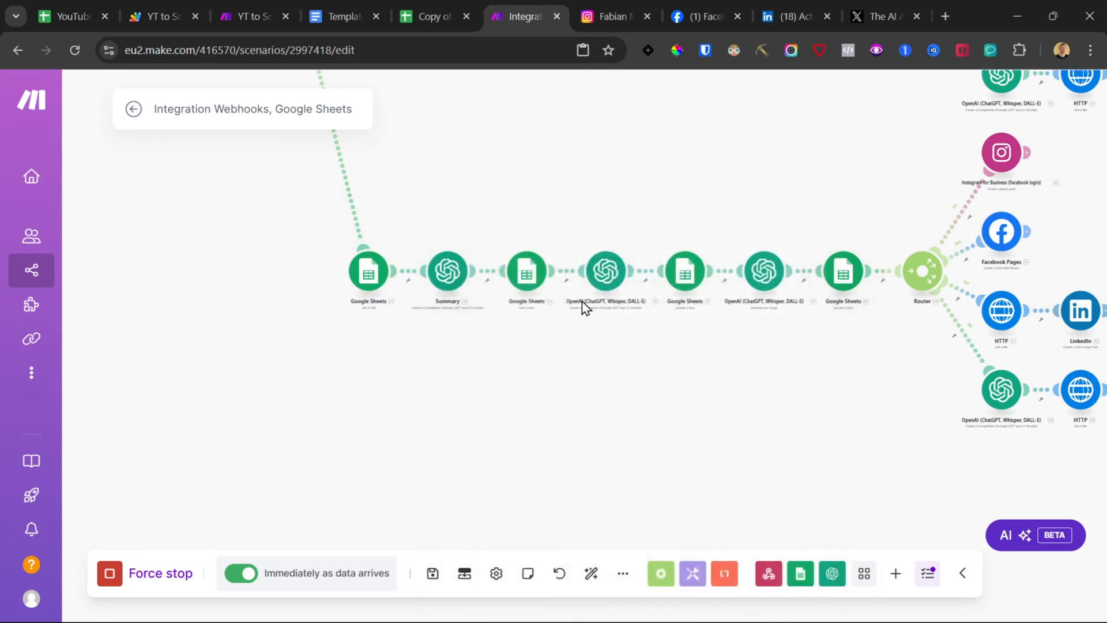
Step: Open the third branch's post-writing OpenAI module and review the post prompt placeholders in the template document
{"action": "left_click", "coordinate": [611, 267]}
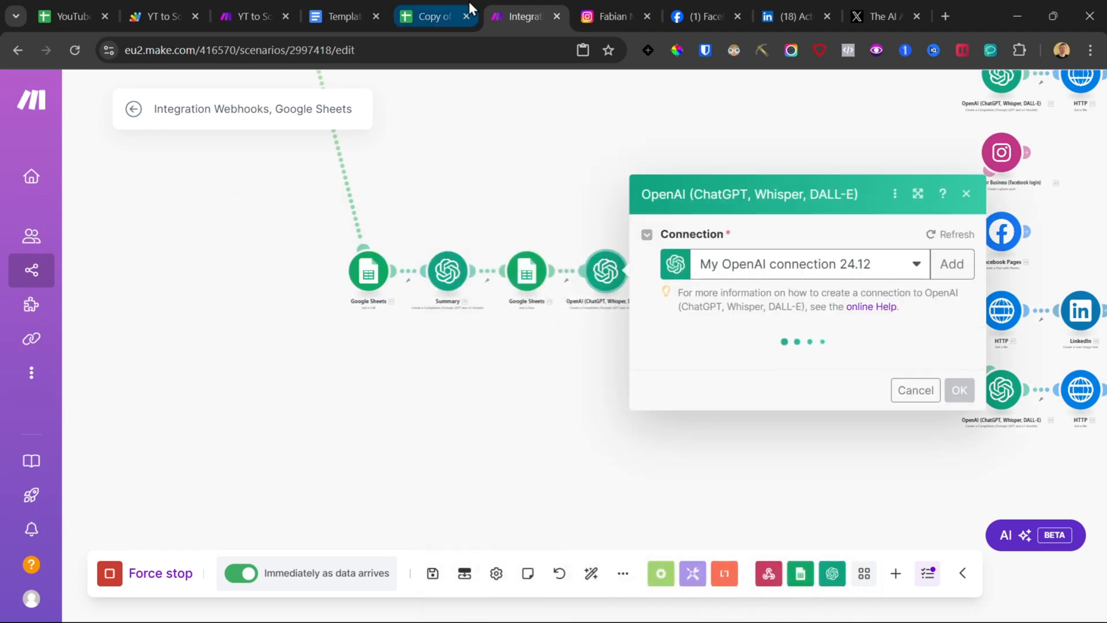
{"action": "left_click", "coordinate": [354, 3]}
{"action": "scroll", "coordinate": [376, 407], "scroll_direction": "down", "scroll_amount": 10}
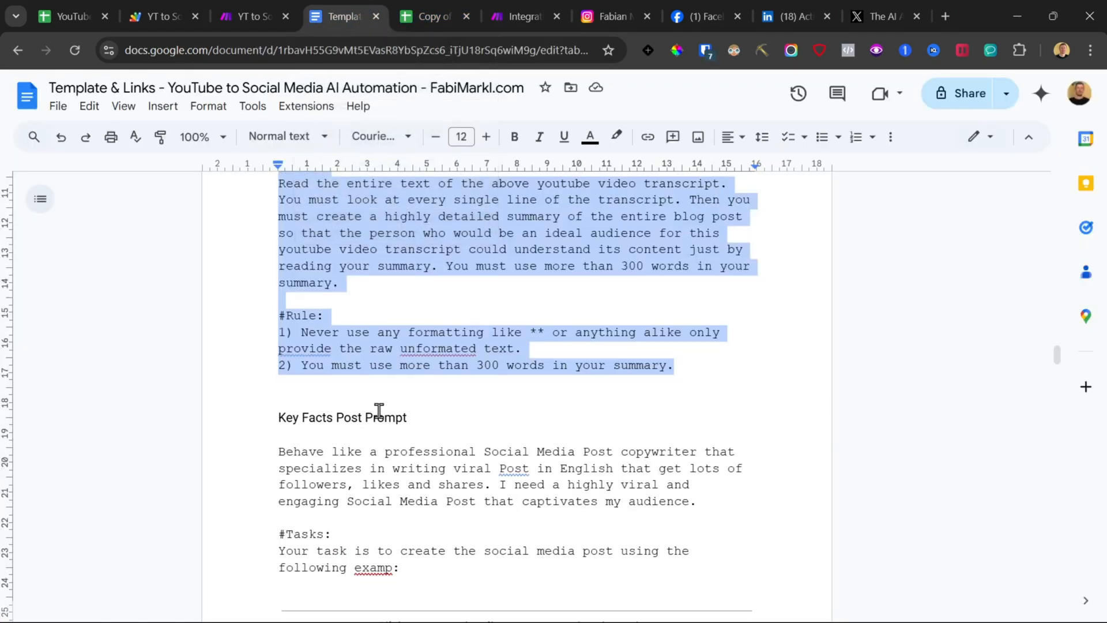
{"action": "scroll", "coordinate": [376, 406], "scroll_direction": "down", "scroll_amount": 15}
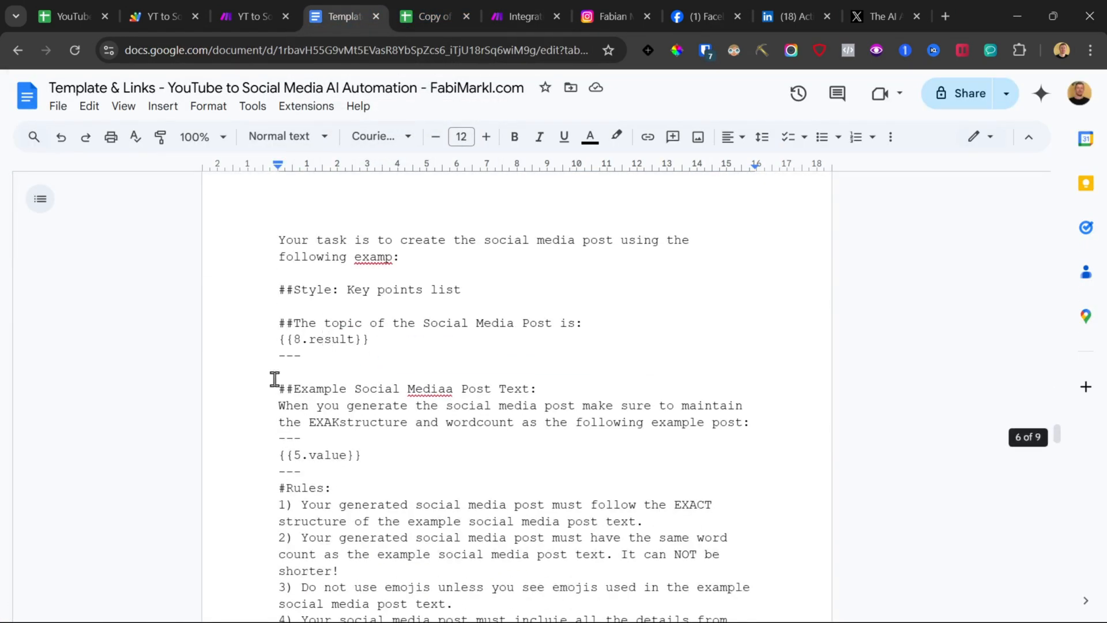
{"action": "scroll", "coordinate": [239, 368], "scroll_direction": "down", "scroll_amount": 3}
{"action": "scroll", "coordinate": [249, 300], "scroll_direction": "up", "scroll_amount": 9}
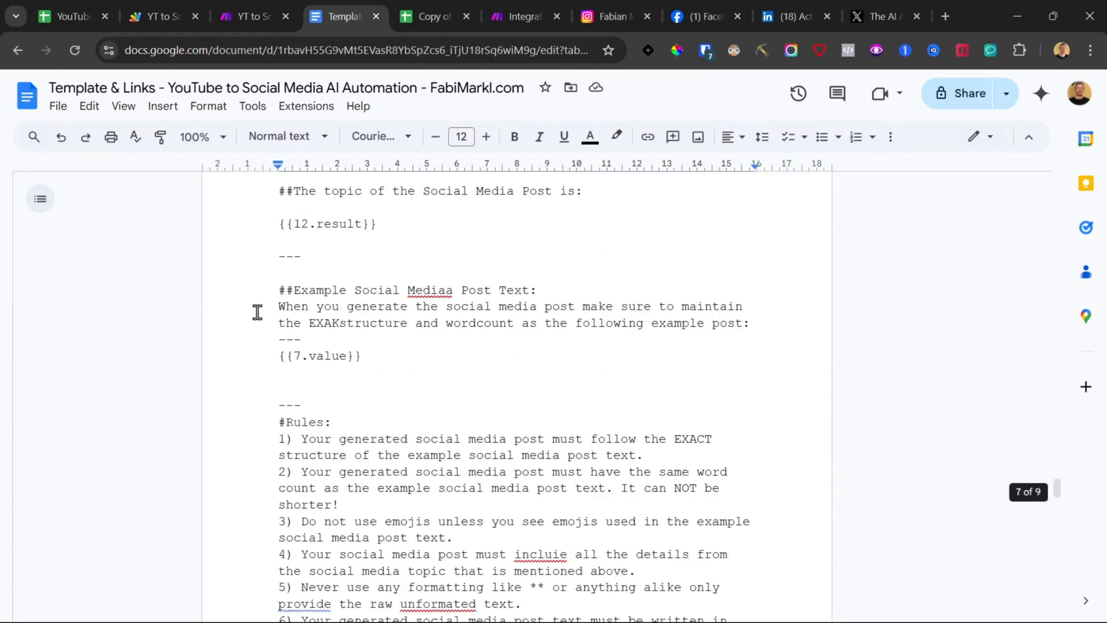
{"action": "scroll", "coordinate": [252, 312], "scroll_direction": "down", "scroll_amount": 3}
{"action": "scroll", "coordinate": [264, 325], "scroll_direction": "down", "scroll_amount": 5}
{"action": "left_click", "coordinate": [450, 238], "text": "shift"}
{"action": "left_click", "coordinate": [519, 16]}
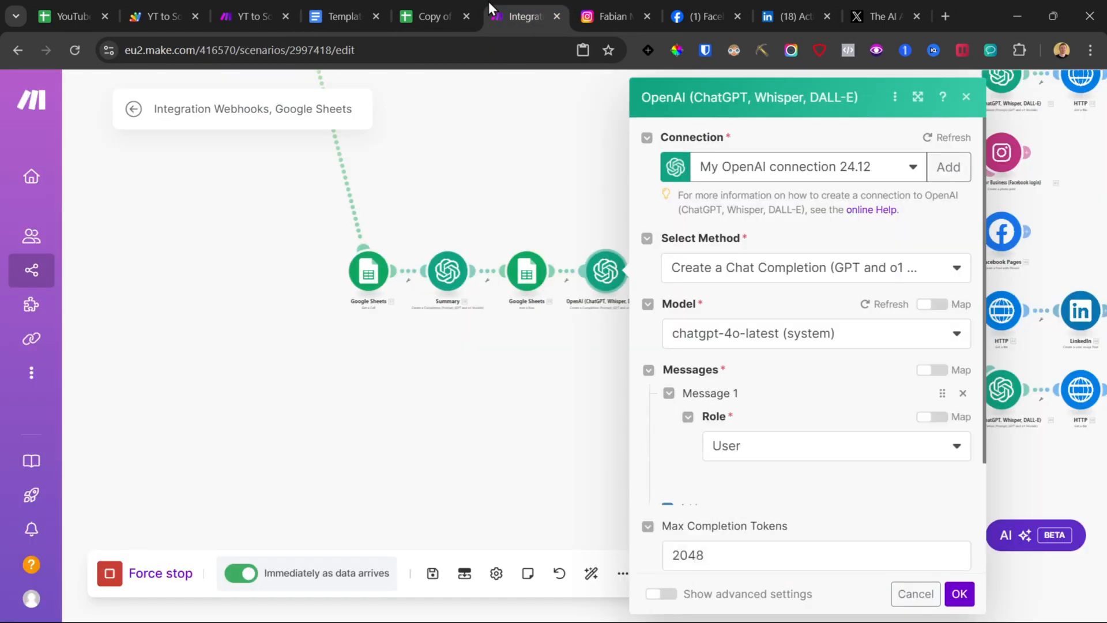
Step: Replace the topic placeholder in the post prompt with the Summary module's Result
{"action": "scroll", "coordinate": [762, 357], "scroll_direction": "down", "scroll_amount": 5}
{"action": "left_click", "coordinate": [756, 306]}
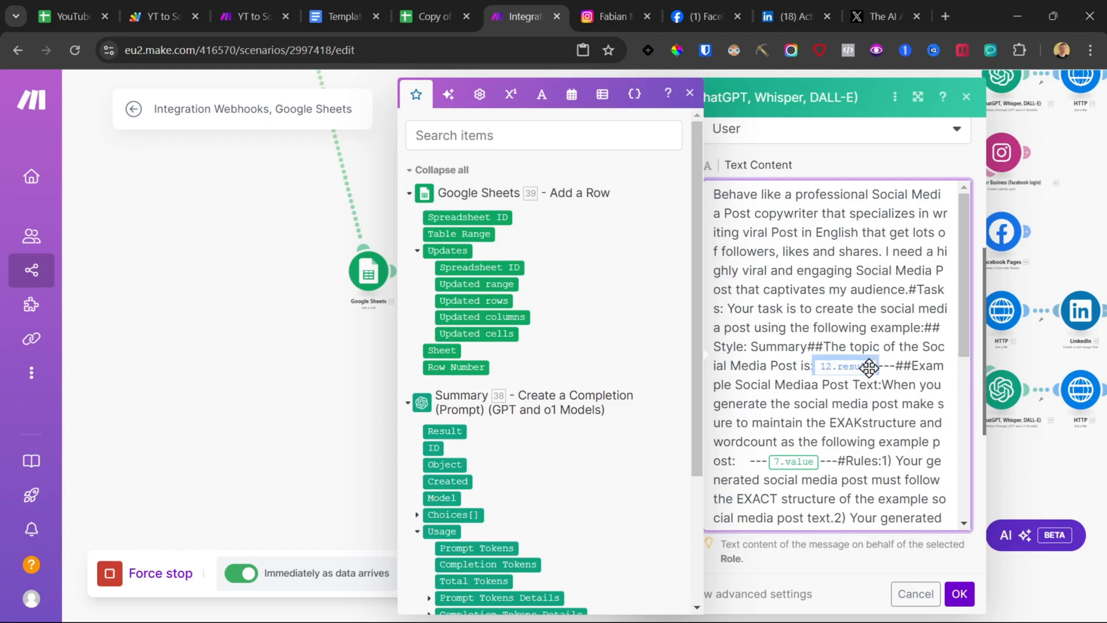
{"action": "key", "text": "BackSpace"}
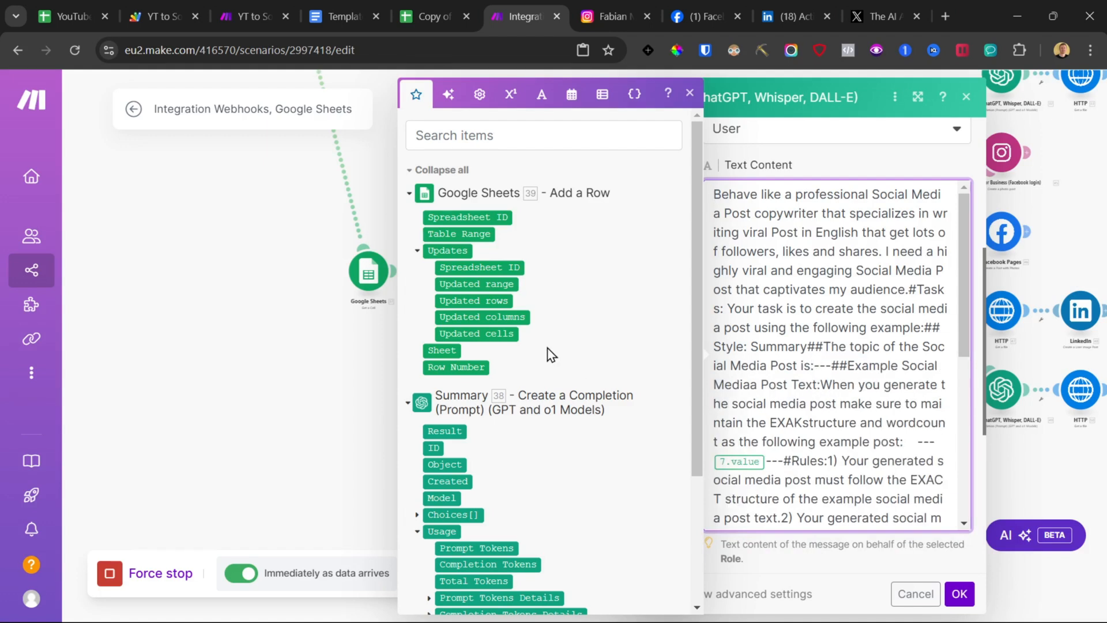
{"action": "left_click", "coordinate": [446, 431]}
Step: Replace the example-post placeholder with the Get a Cell module's Value, save the module and the scenario
{"action": "scroll", "coordinate": [829, 304], "scroll_direction": "down", "scroll_amount": 4}
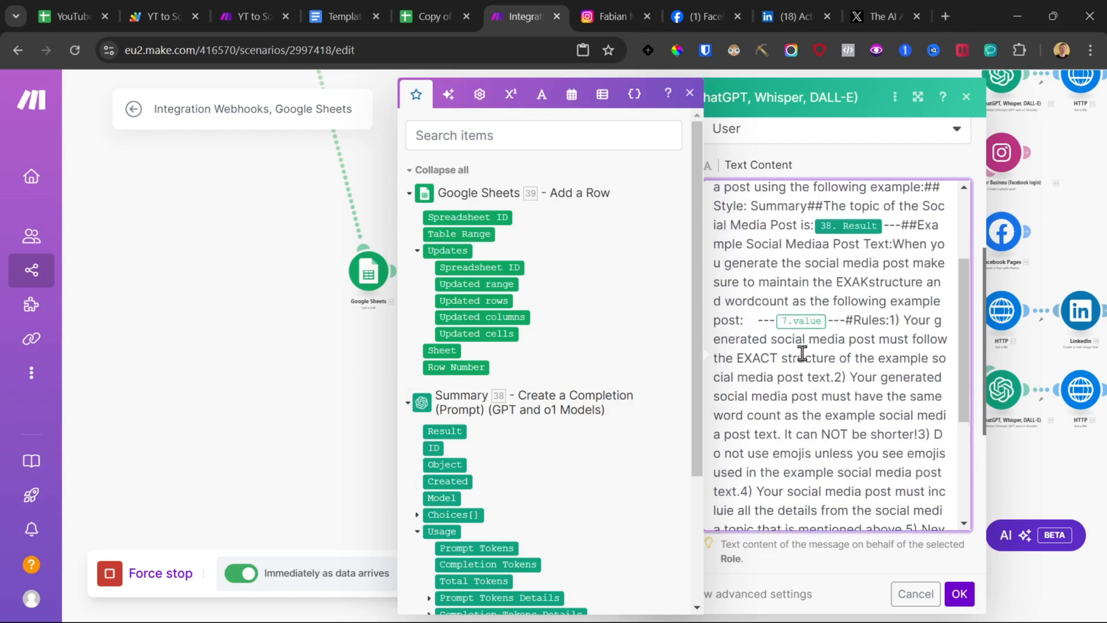
{"action": "key", "text": "BackSpace"}
{"action": "scroll", "coordinate": [526, 403], "scroll_direction": "down", "scroll_amount": 4}
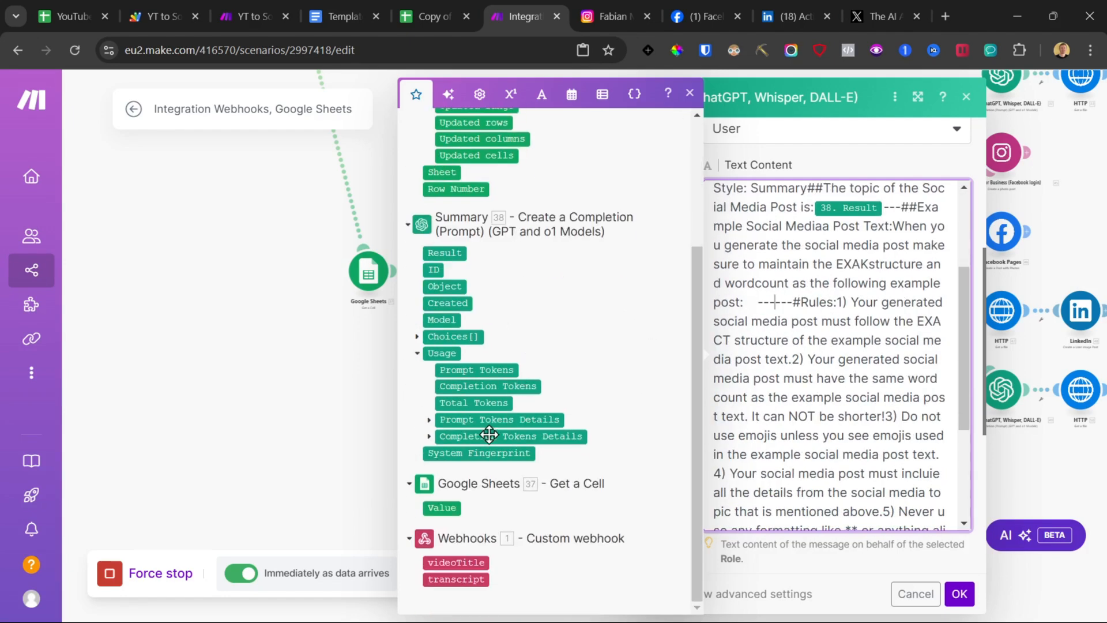
{"action": "left_click", "coordinate": [454, 508]}
{"action": "left_click", "coordinate": [961, 594]}
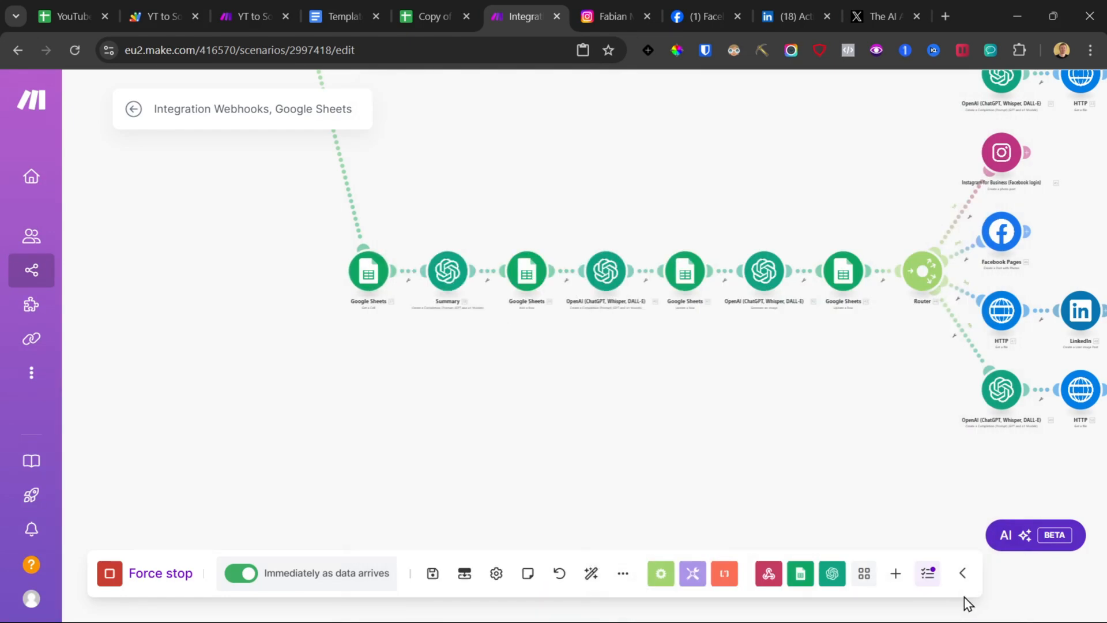
{"action": "left_click", "coordinate": [433, 573]}
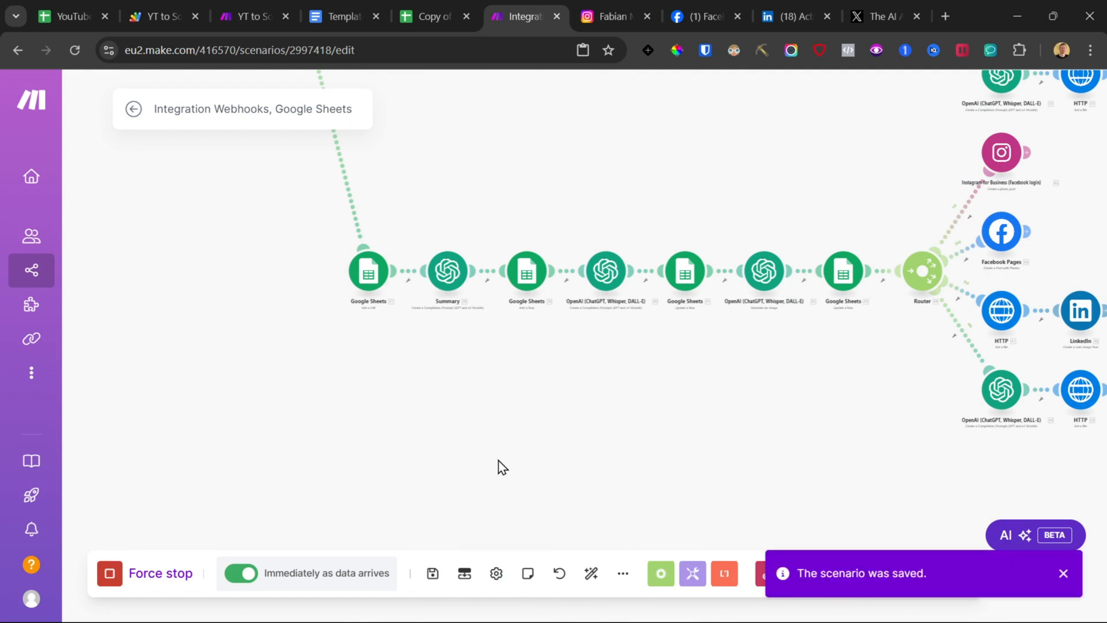
Step: Copy the third branch's modules and paste them as a new fourth branch on the canvas
{"action": "scroll", "coordinate": [277, 335], "scroll_direction": "down", "scroll_amount": 4}
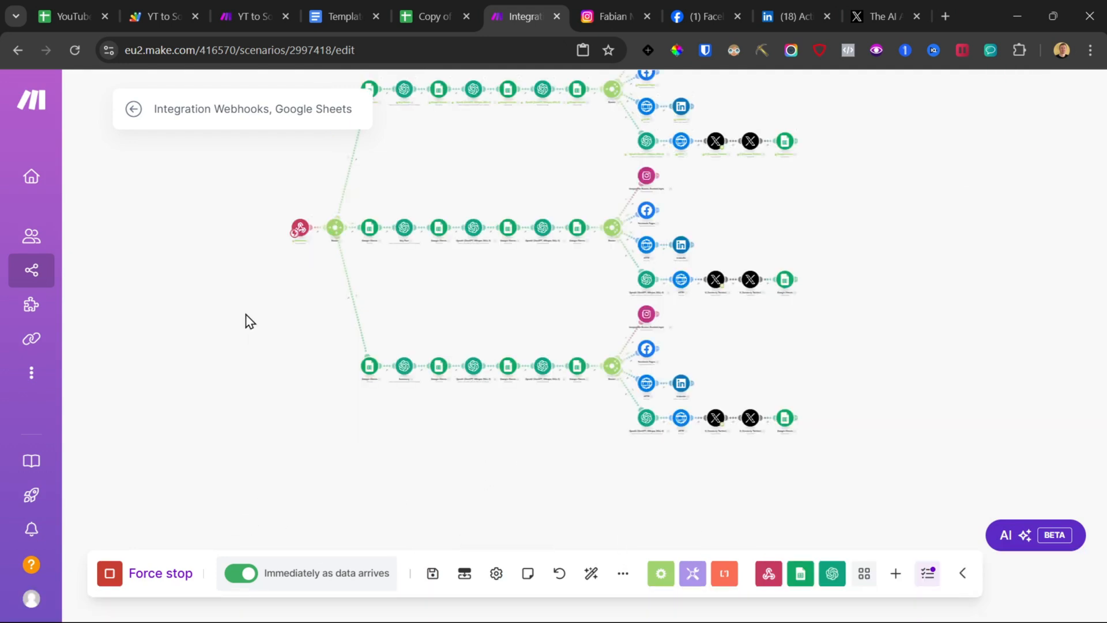
{"action": "left_click_drag", "start_coordinate": [247, 319], "coordinate": [265, 389]}
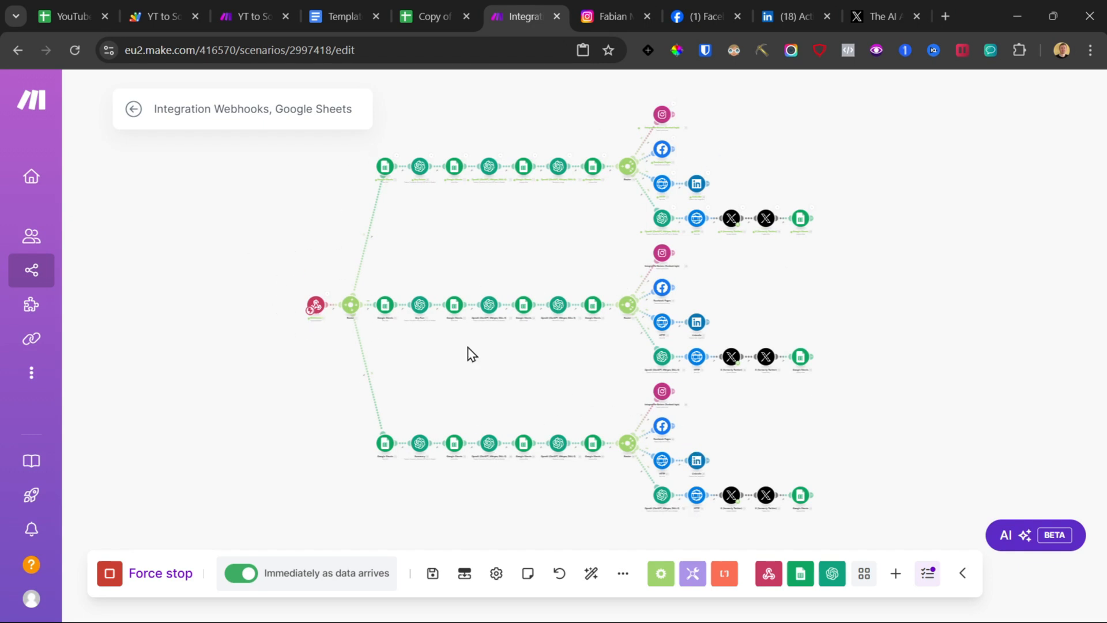
{"action": "scroll", "coordinate": [402, 382], "scroll_direction": "down", "scroll_amount": 3}
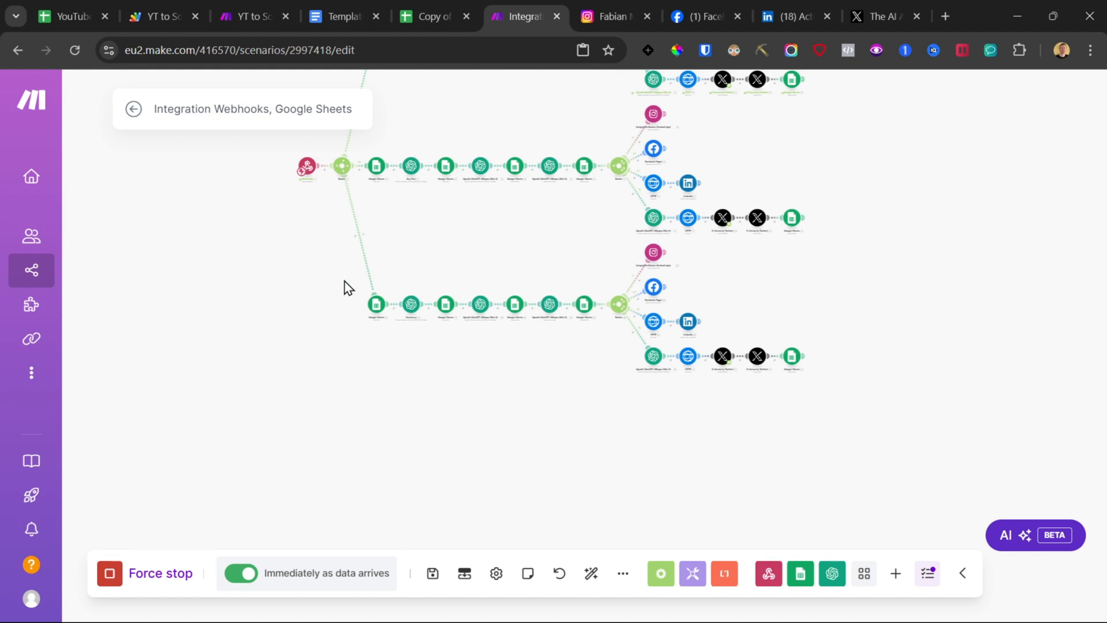
{"action": "left_click_drag", "start_coordinate": [327, 253], "coordinate": [917, 431]}
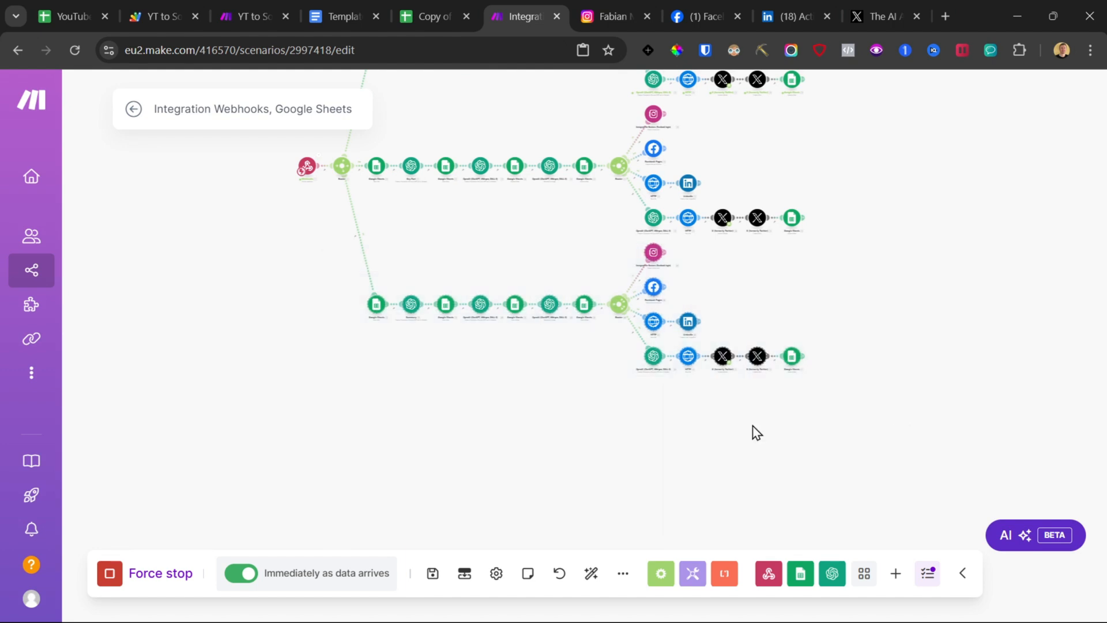
{"action": "right_click", "coordinate": [481, 309]}
{"action": "left_click", "coordinate": [509, 317]}
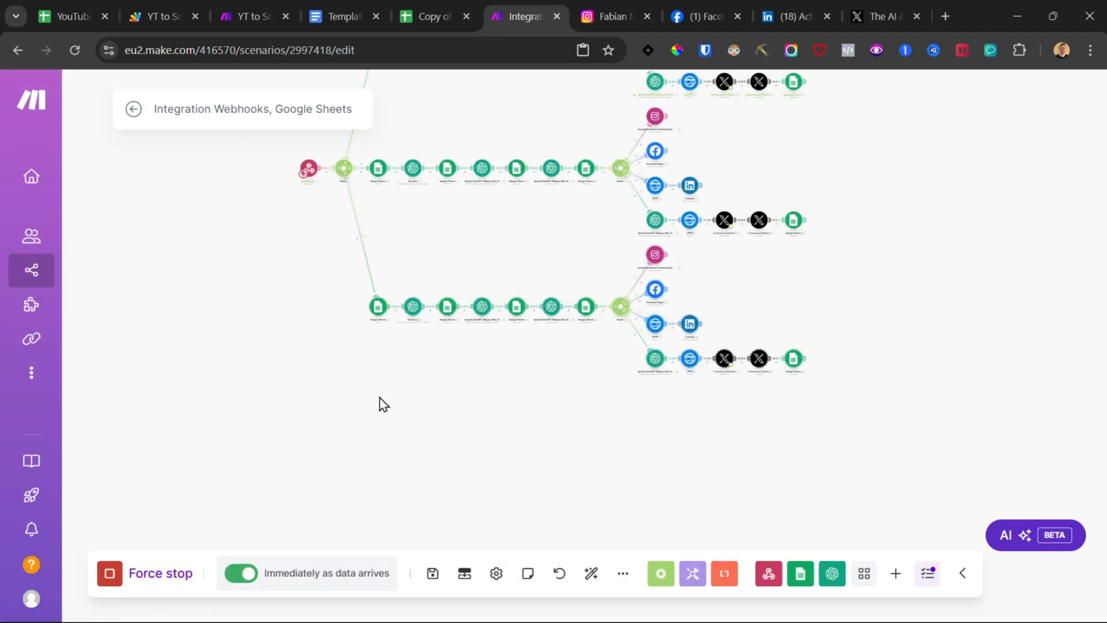
{"action": "right_click", "coordinate": [390, 440]}
{"action": "left_click", "coordinate": [433, 476]}
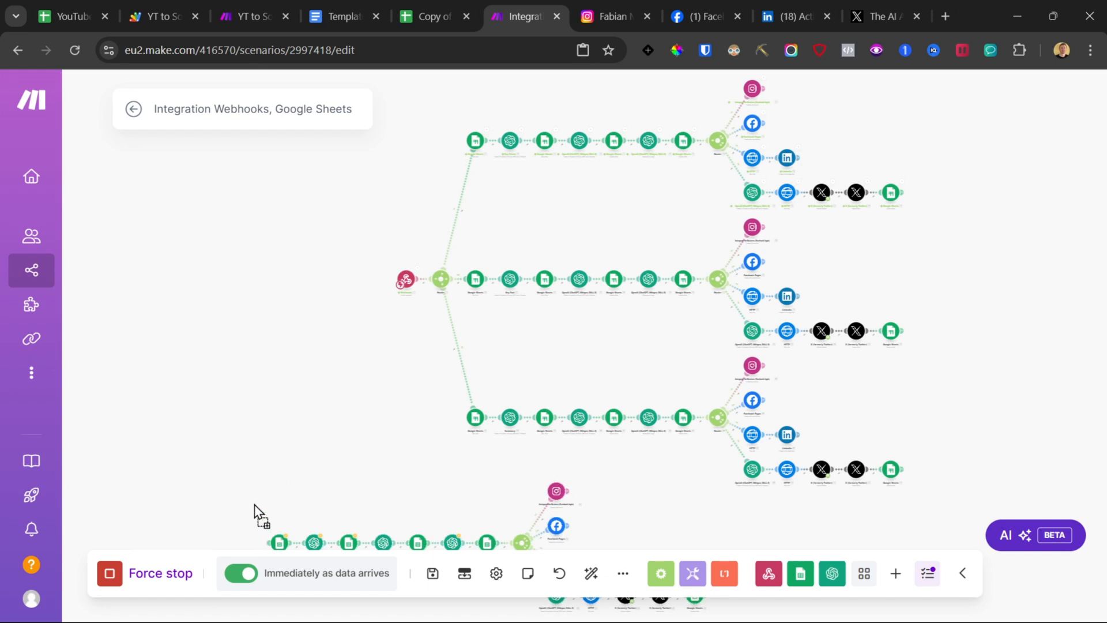
Step: Connect the pasted branch's first module to the main router
{"action": "scroll", "coordinate": [332, 355], "scroll_direction": "down", "scroll_amount": 3}
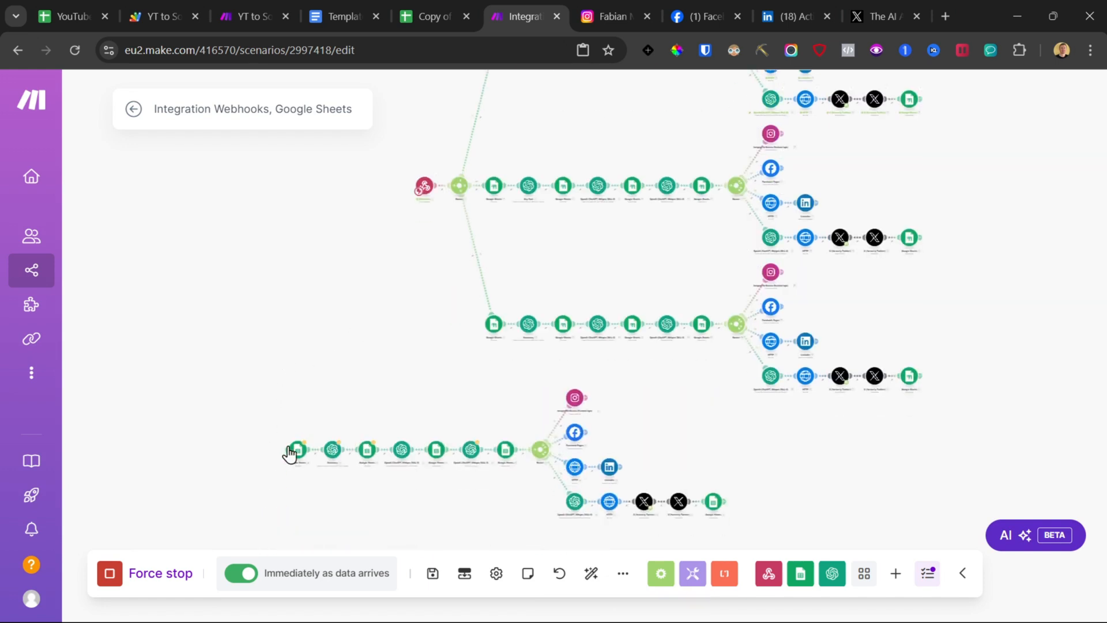
{"action": "left_click_drag", "start_coordinate": [284, 448], "coordinate": [440, 255]}
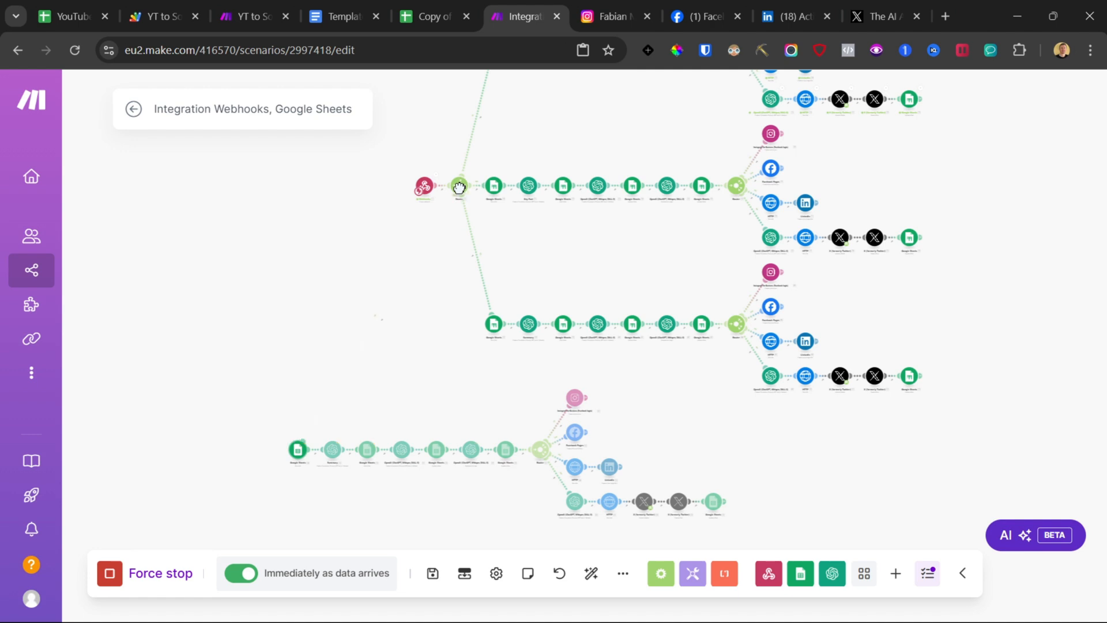
{"action": "left_click_drag", "start_coordinate": [460, 188], "coordinate": [459, 188]}
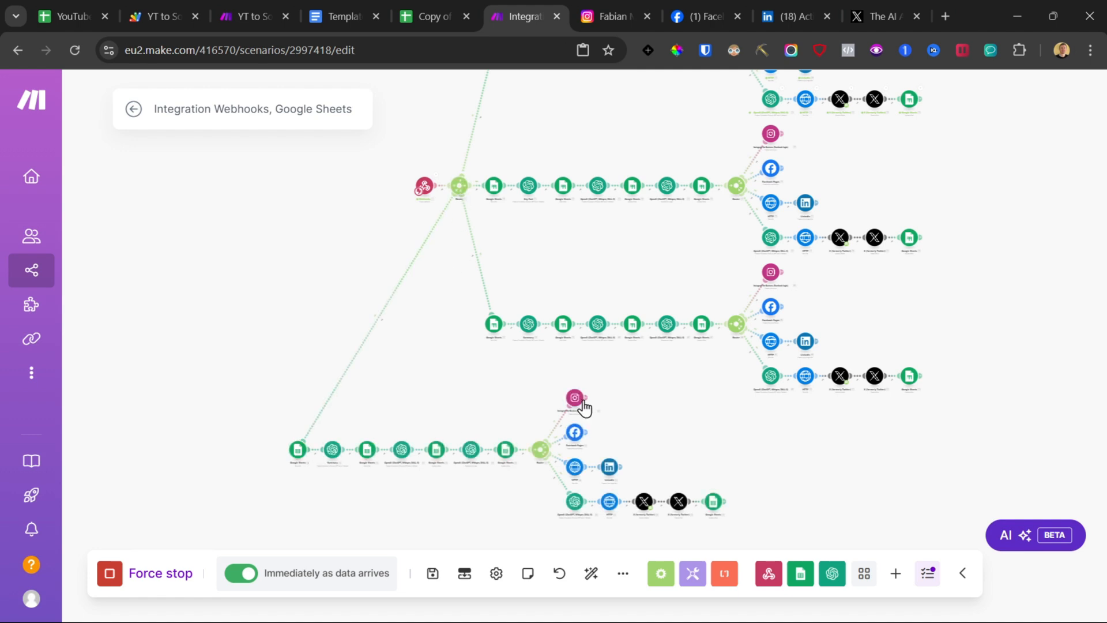
Step: Examine the Post Templates sheet below the Summary row for any further post templates
{"action": "left_click", "coordinate": [432, 16]}
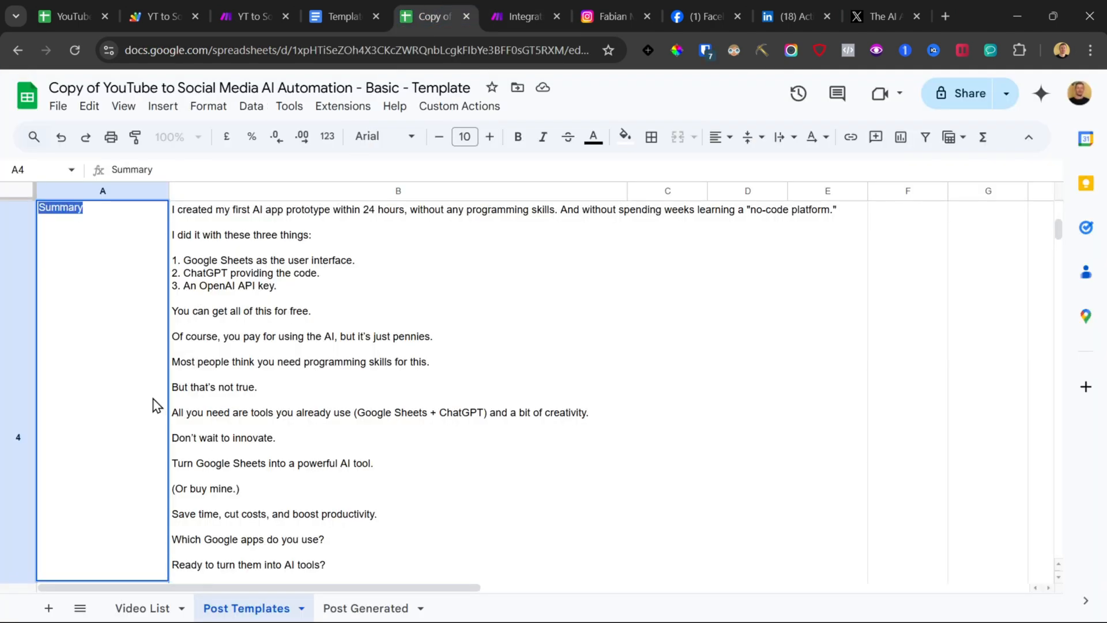
{"action": "left_click", "coordinate": [260, 445]}
{"action": "scroll", "coordinate": [214, 432], "scroll_direction": "down", "scroll_amount": 5}
{"action": "left_click_drag", "start_coordinate": [112, 285], "coordinate": [305, 289]}
{"action": "left_click", "coordinate": [118, 291]}
{"action": "left_click_drag", "start_coordinate": [119, 291], "coordinate": [257, 283]}
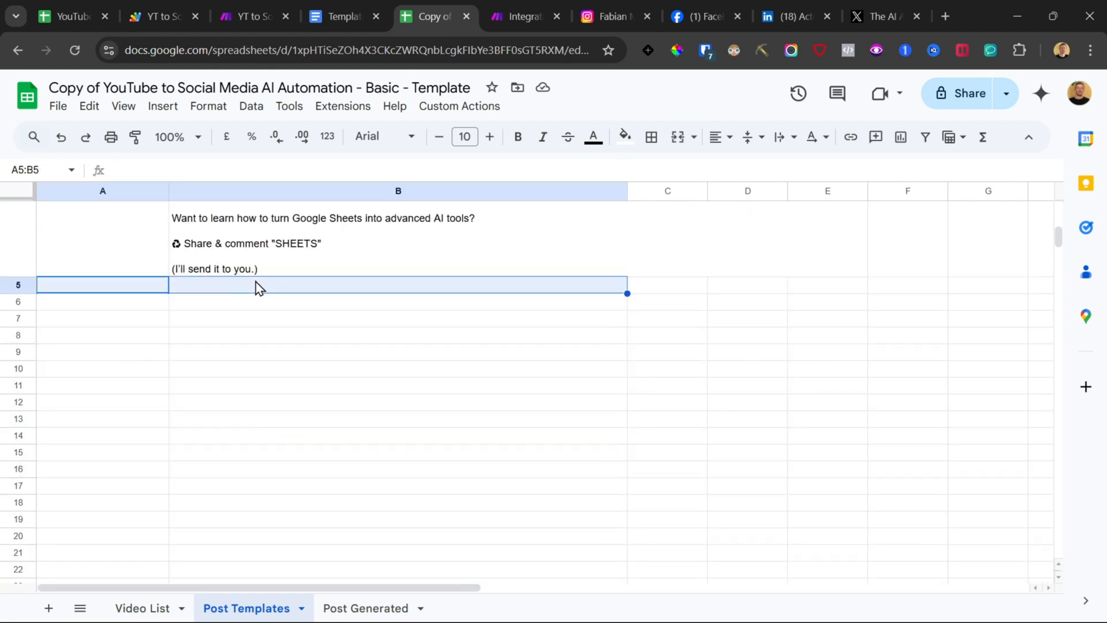
{"action": "left_click_drag", "start_coordinate": [105, 308], "coordinate": [248, 319]}
{"action": "left_click_drag", "start_coordinate": [74, 347], "coordinate": [248, 338]}
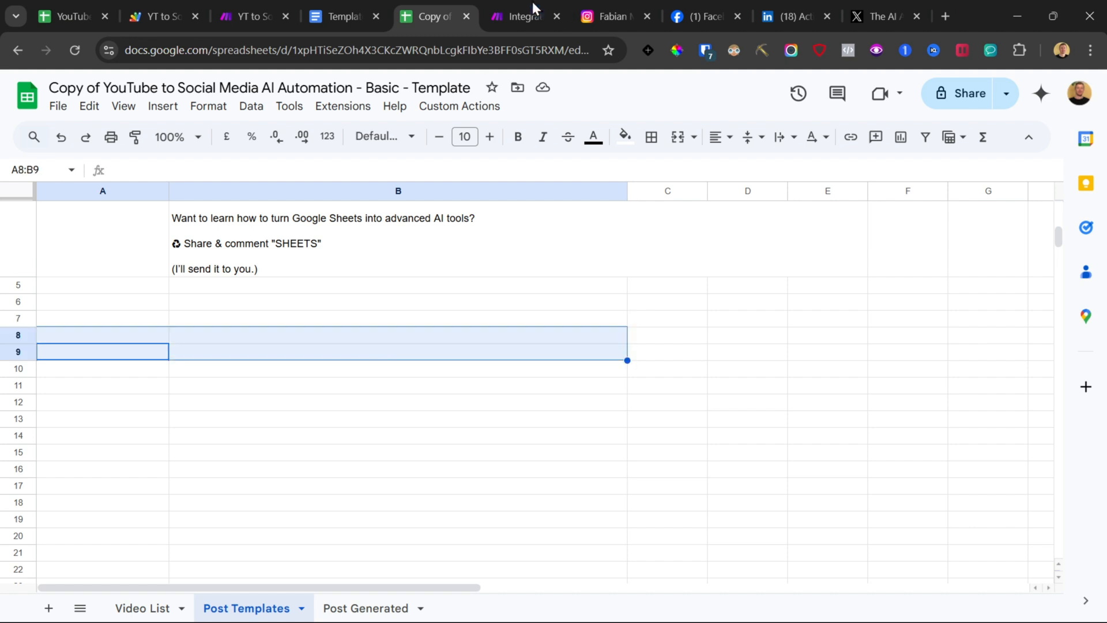
Step: Select the pasted fourth branch's modules on the canvas and delete them
{"action": "left_click", "coordinate": [538, 7]}
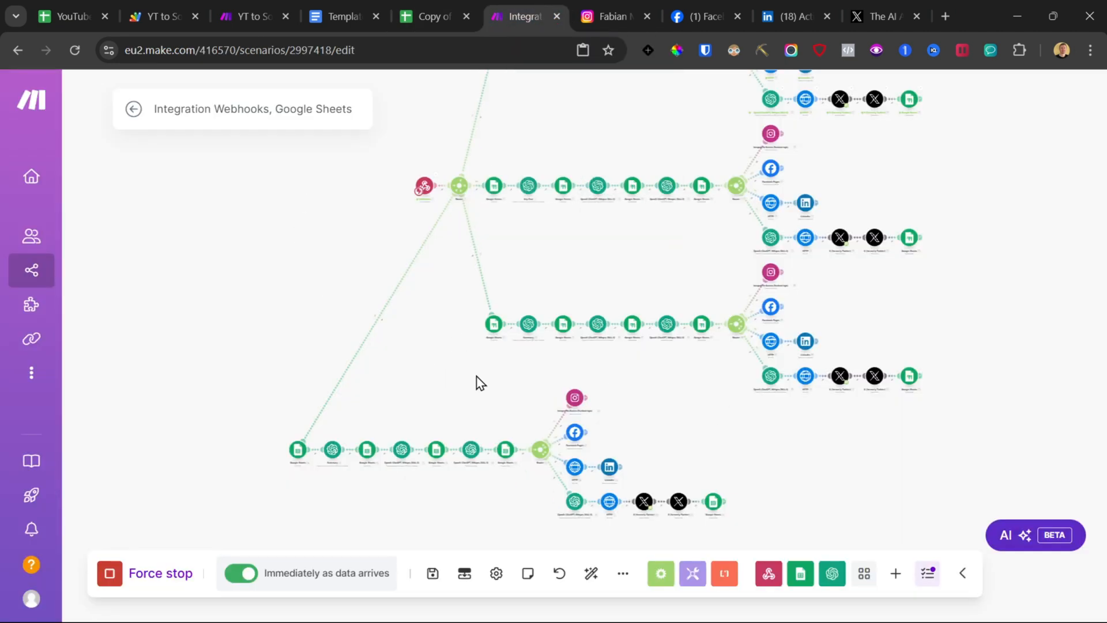
{"action": "left_click_drag", "start_coordinate": [480, 382], "coordinate": [492, 199]}
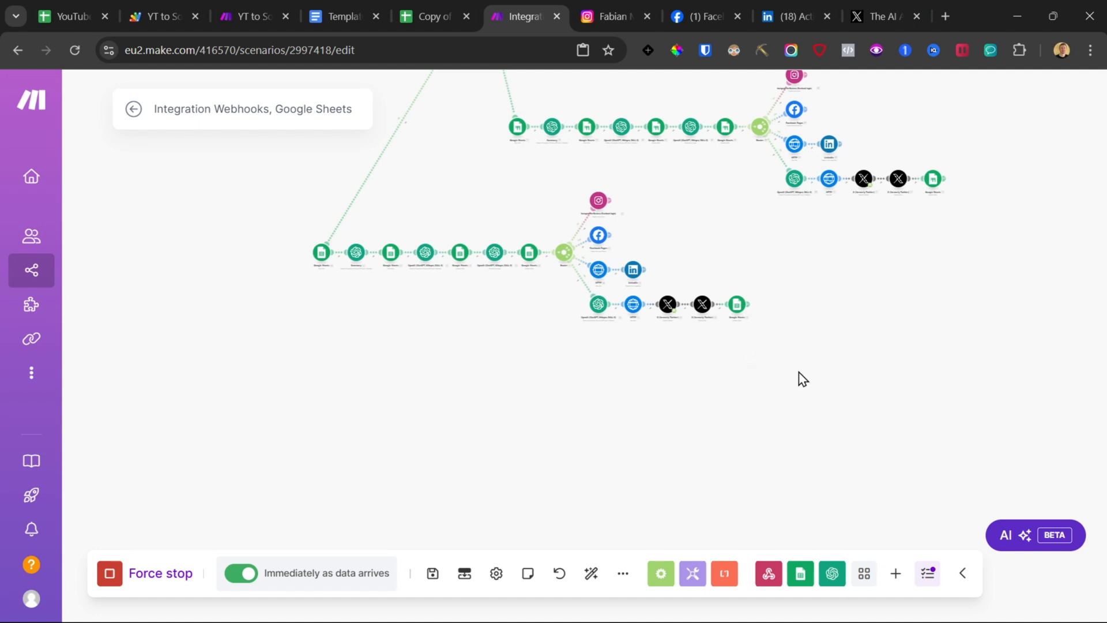
{"action": "left_click_drag", "start_coordinate": [799, 370], "coordinate": [248, 222]}
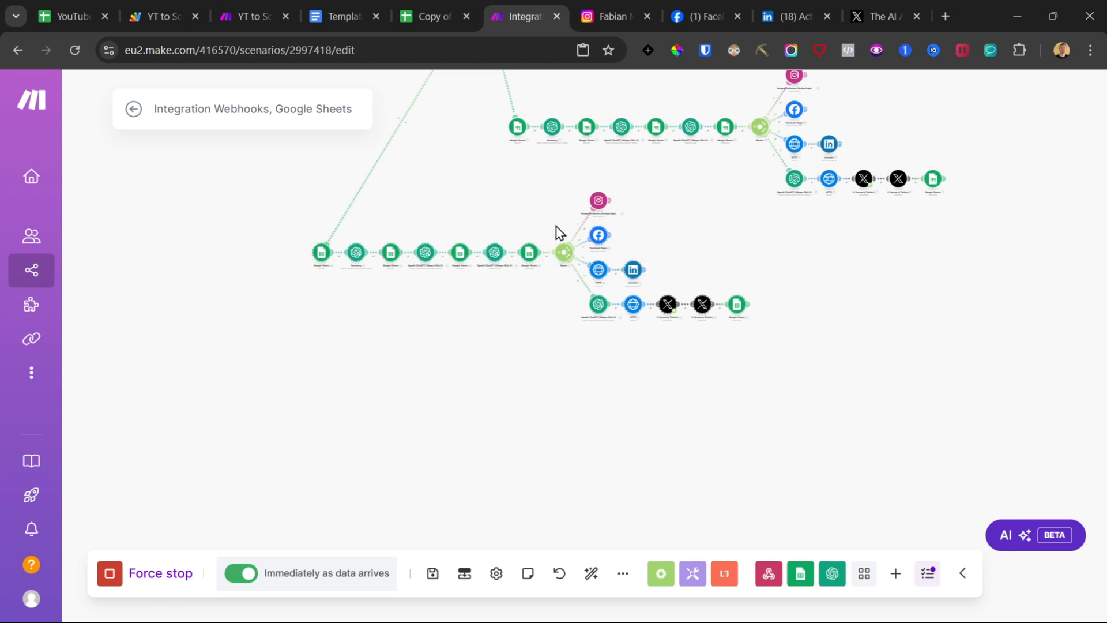
{"action": "left_click_drag", "start_coordinate": [275, 173], "coordinate": [770, 414]}
{"action": "scroll", "coordinate": [807, 346], "scroll_direction": "up", "scroll_amount": 4}
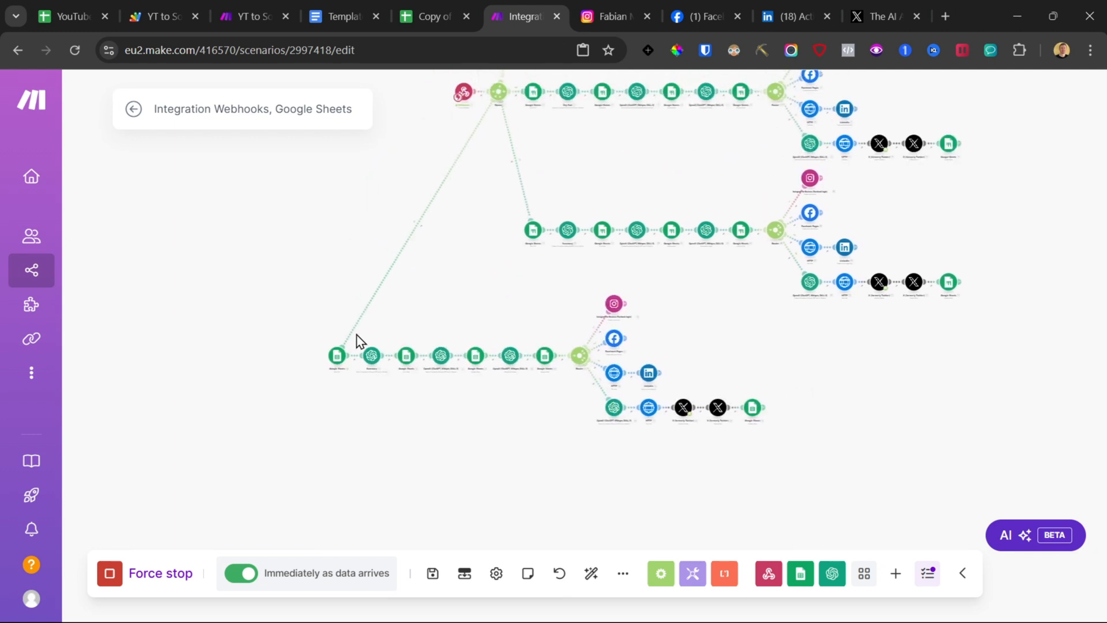
{"action": "right_click", "coordinate": [404, 254]}
{"action": "left_click", "coordinate": [425, 286]}
{"action": "left_click_drag", "start_coordinate": [301, 304], "coordinate": [768, 467]}
{"action": "key", "text": "Delete"}
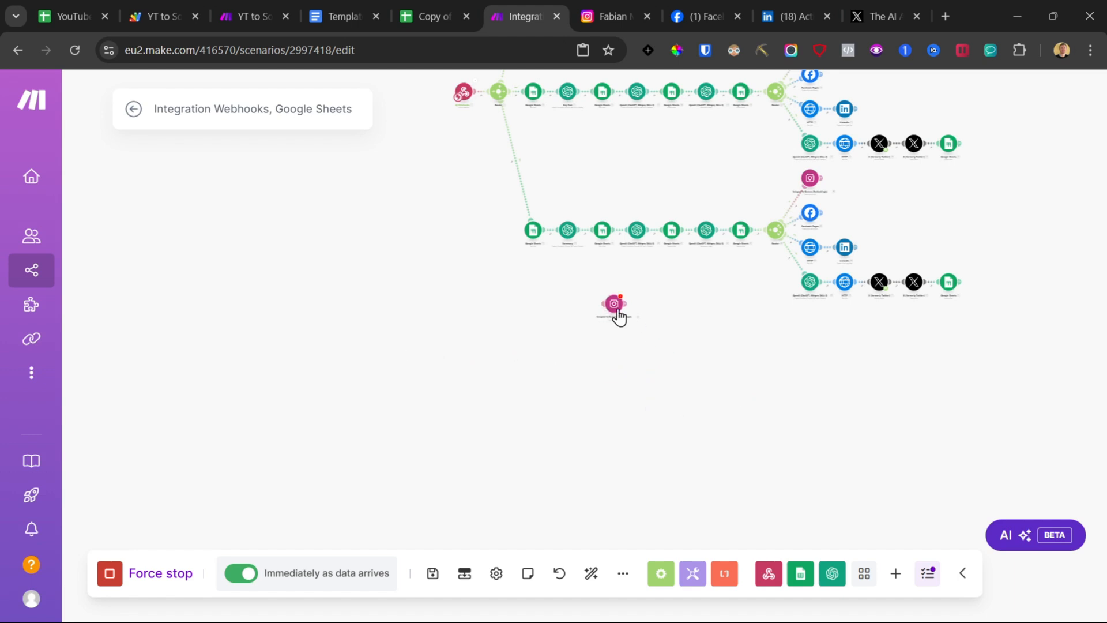
Step: Delete the leftover Instagram module of that branch, save the scenario and leave the editor
{"action": "left_click", "coordinate": [616, 305]}
{"action": "left_click", "coordinate": [737, 372]}
{"action": "right_click", "coordinate": [613, 306]}
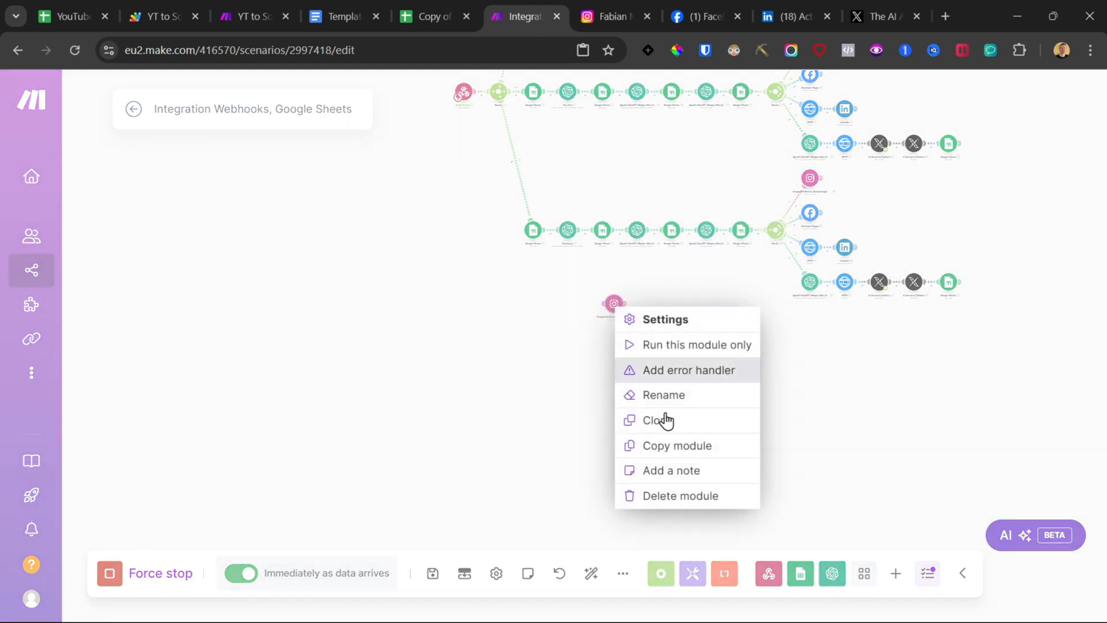
{"action": "left_click", "coordinate": [693, 497]}
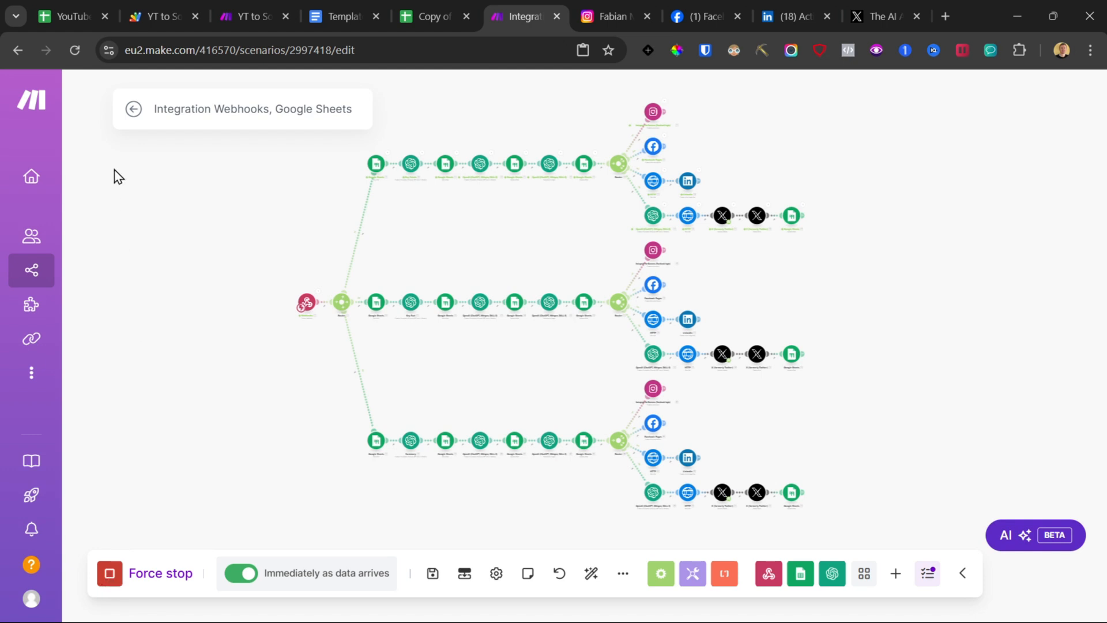
{"action": "left_click", "coordinate": [432, 574]}
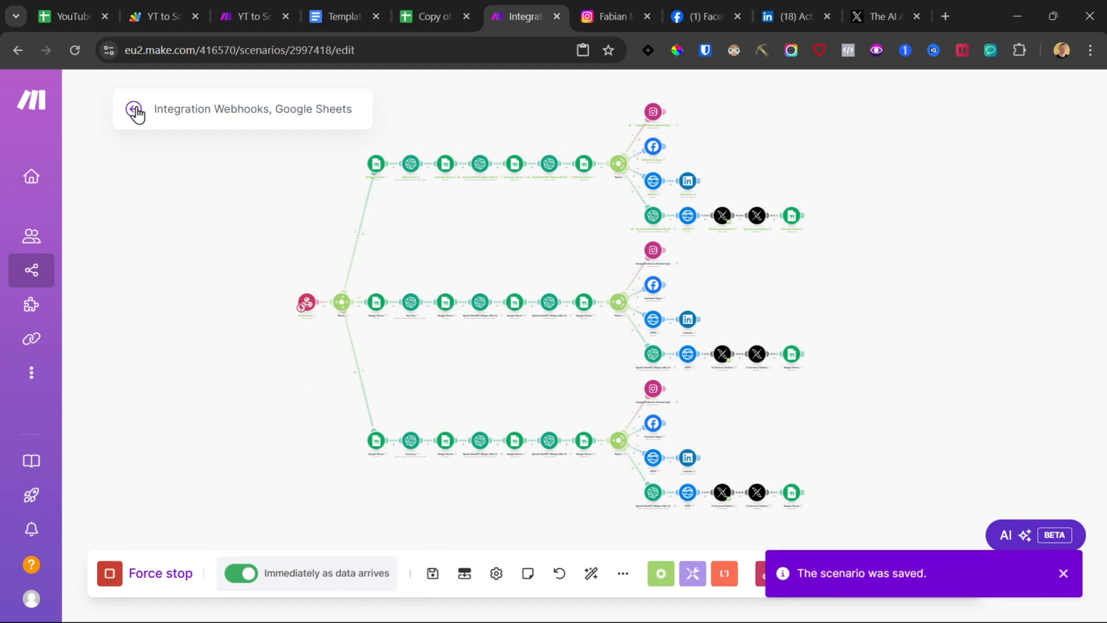
{"action": "left_click", "coordinate": [135, 110]}
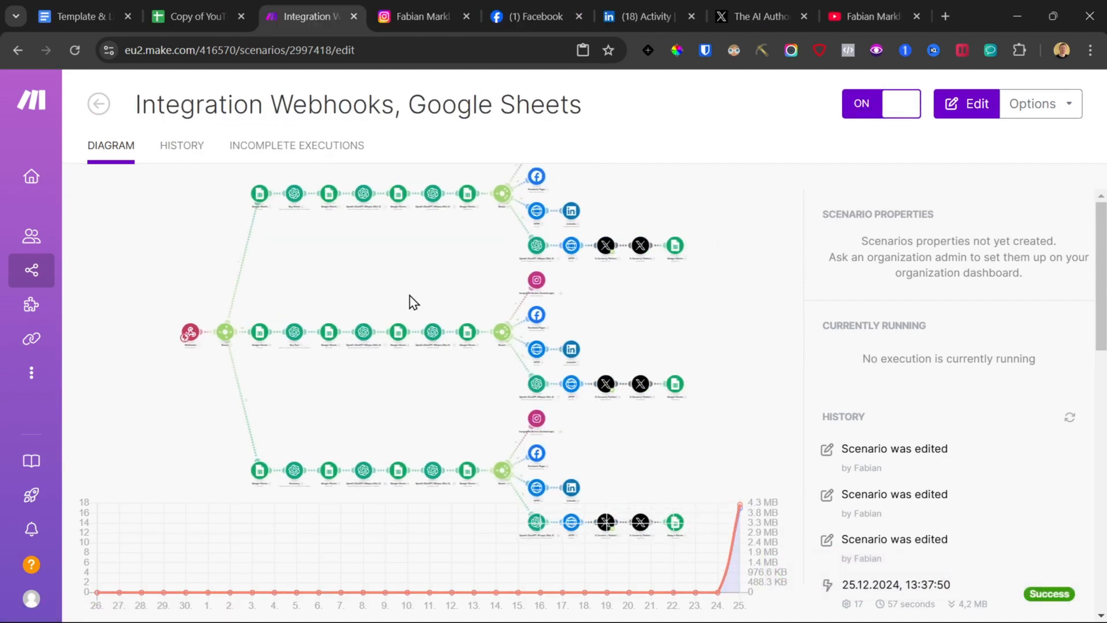
Step: Copy the link of the 'How I Built an AI Tool in 24 Hours and Sold It' video from the channel page
{"action": "left_click", "coordinate": [880, 2]}
{"action": "scroll", "coordinate": [711, 409], "scroll_direction": "down", "scroll_amount": 4}
{"action": "scroll", "coordinate": [711, 408], "scroll_direction": "down", "scroll_amount": 7}
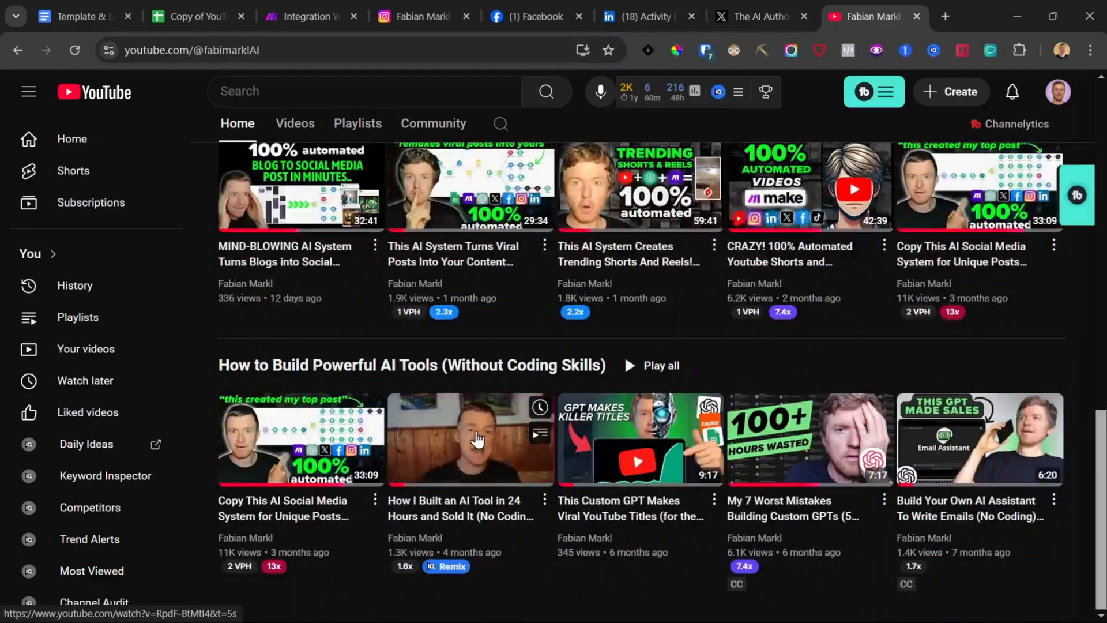
{"action": "right_click", "coordinate": [472, 431]}
{"action": "left_click", "coordinate": [545, 297]}
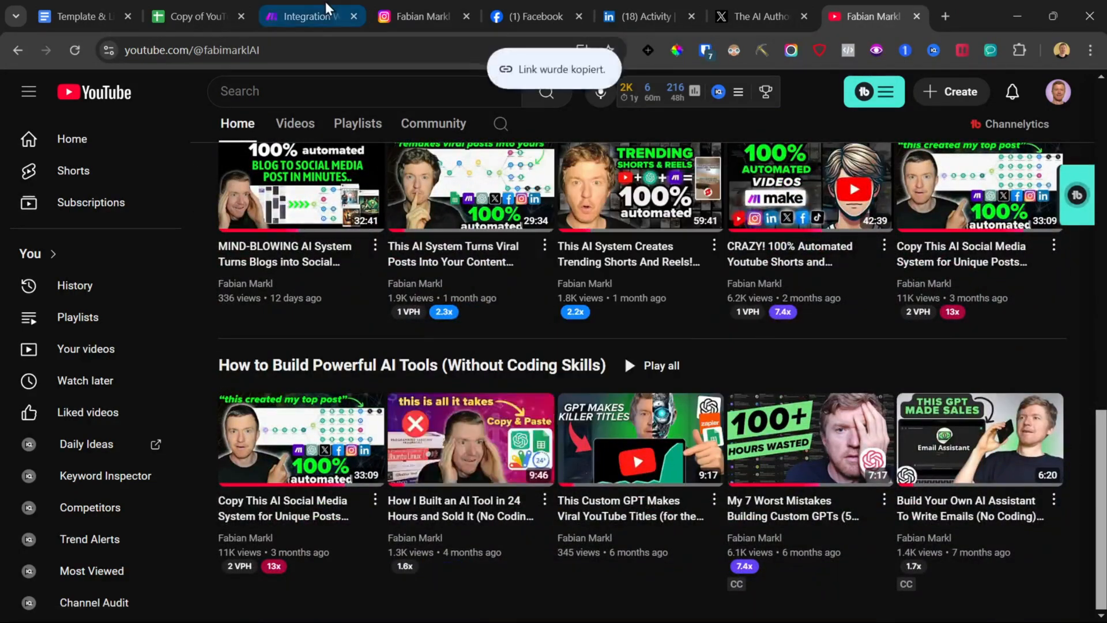
Step: Paste the video link into cell A3 of the Video List sheet, removing the &t=5s timestamp
{"action": "left_click", "coordinate": [220, 6]}
{"action": "scroll", "coordinate": [272, 341], "scroll_direction": "down", "scroll_amount": 8}
{"action": "left_click", "coordinate": [172, 572]}
{"action": "left_click", "coordinate": [144, 608]}
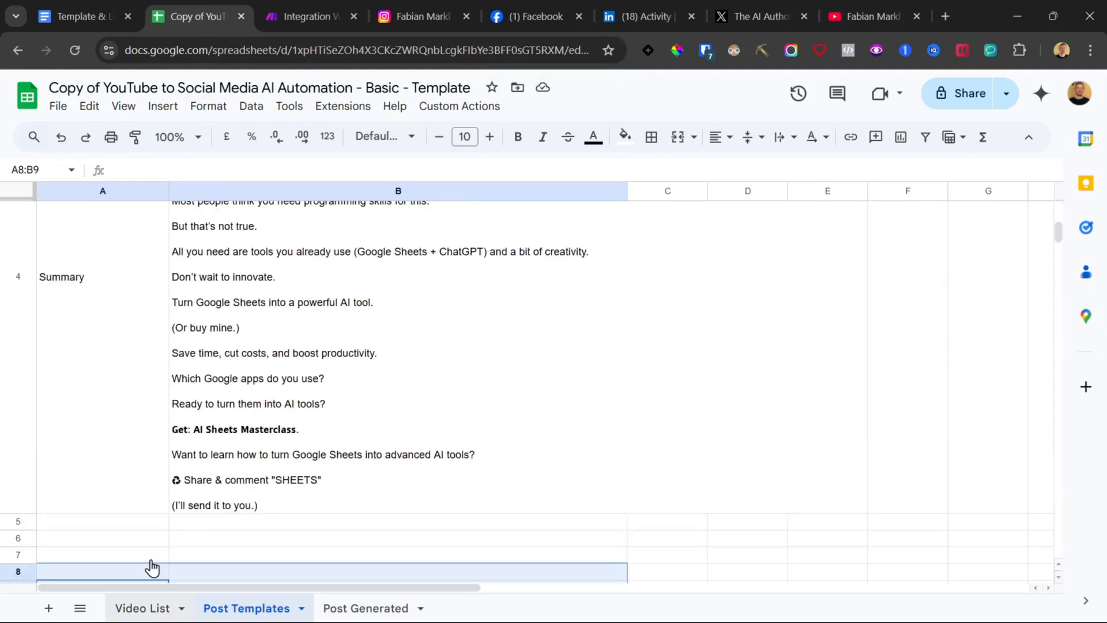
{"action": "scroll", "coordinate": [124, 384], "scroll_direction": "left", "scroll_amount": 10}
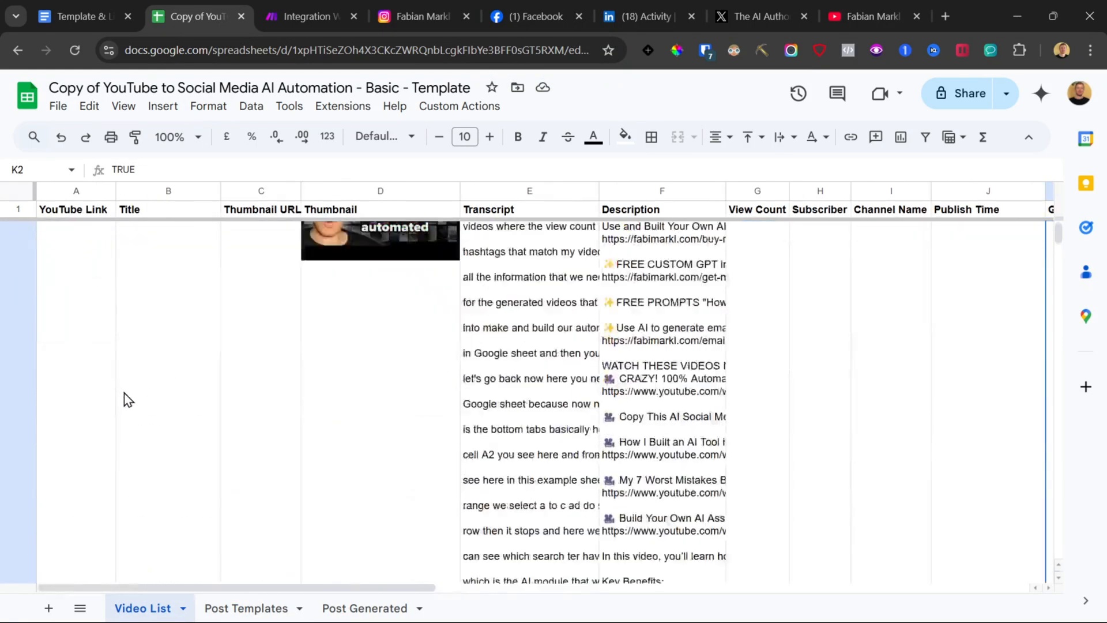
{"action": "scroll", "coordinate": [124, 392], "scroll_direction": "down", "scroll_amount": 10}
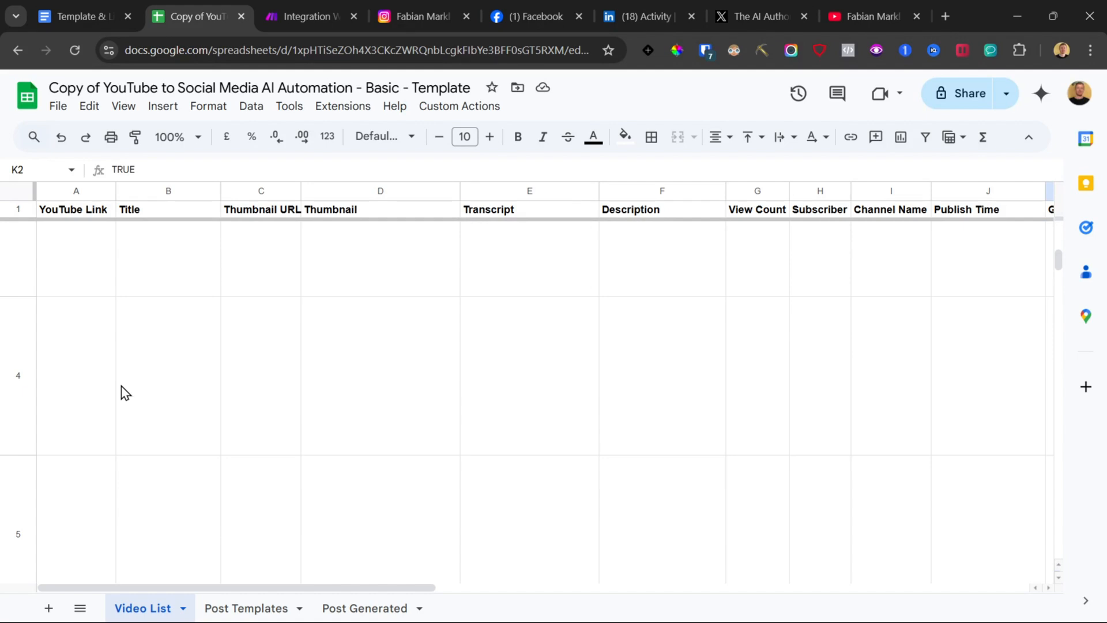
{"action": "left_click", "coordinate": [99, 327]}
{"action": "scroll", "coordinate": [104, 371], "scroll_direction": "up", "scroll_amount": 2}
{"action": "double_click", "coordinate": [99, 371]}
{"action": "key", "text": "ctrl+v"}
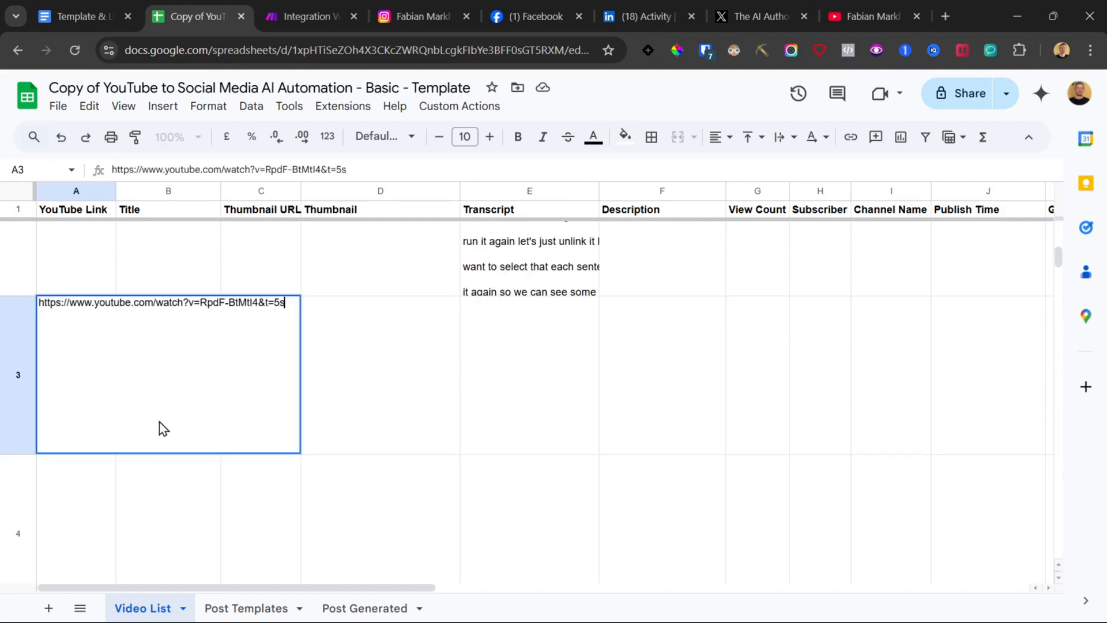
{"action": "left_click_drag", "start_coordinate": [258, 297], "coordinate": [292, 305]}
{"action": "key", "text": "BackSpace"}
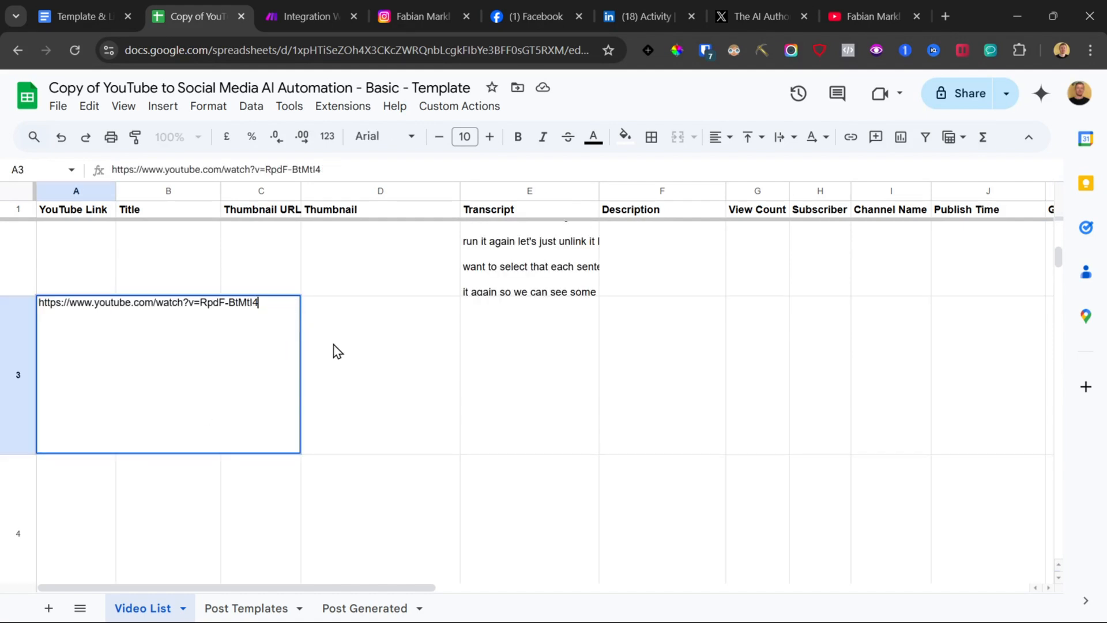
{"action": "left_click", "coordinate": [334, 352]}
Step: Tick the Generate checkbox in row 3 for the newly added video
{"action": "left_click", "coordinate": [175, 383]}
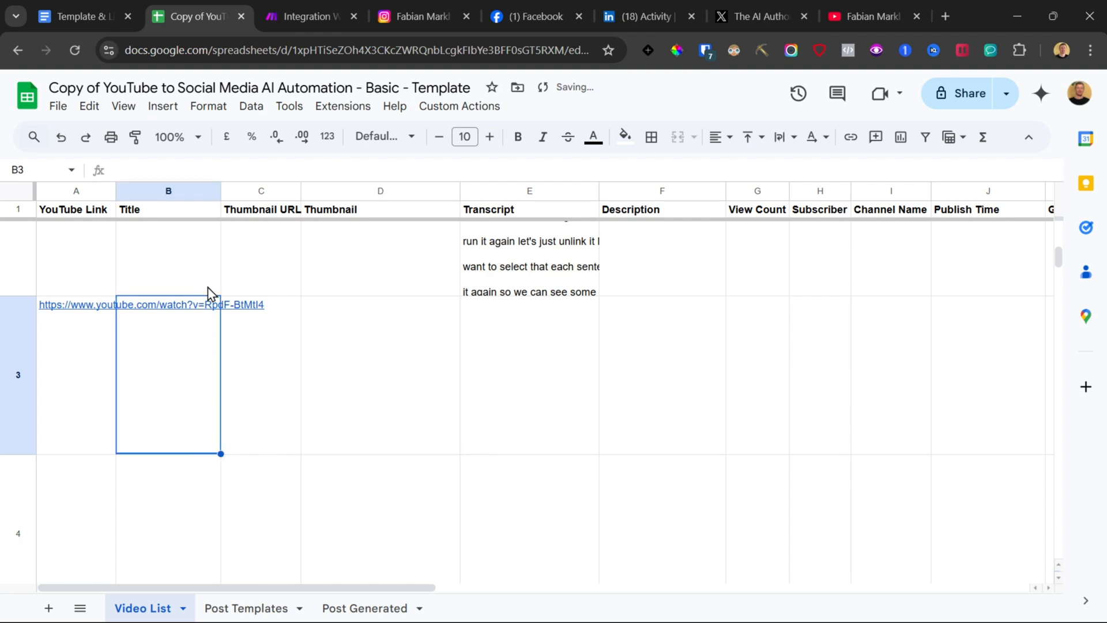
{"action": "left_click", "coordinate": [263, 373]}
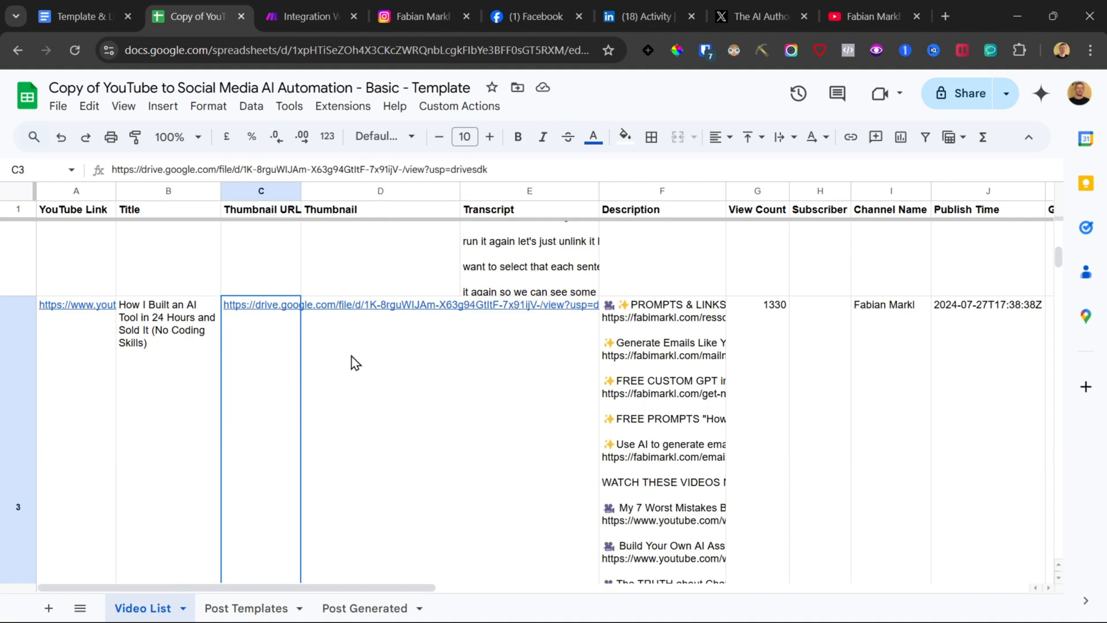
{"action": "left_click", "coordinate": [507, 391]}
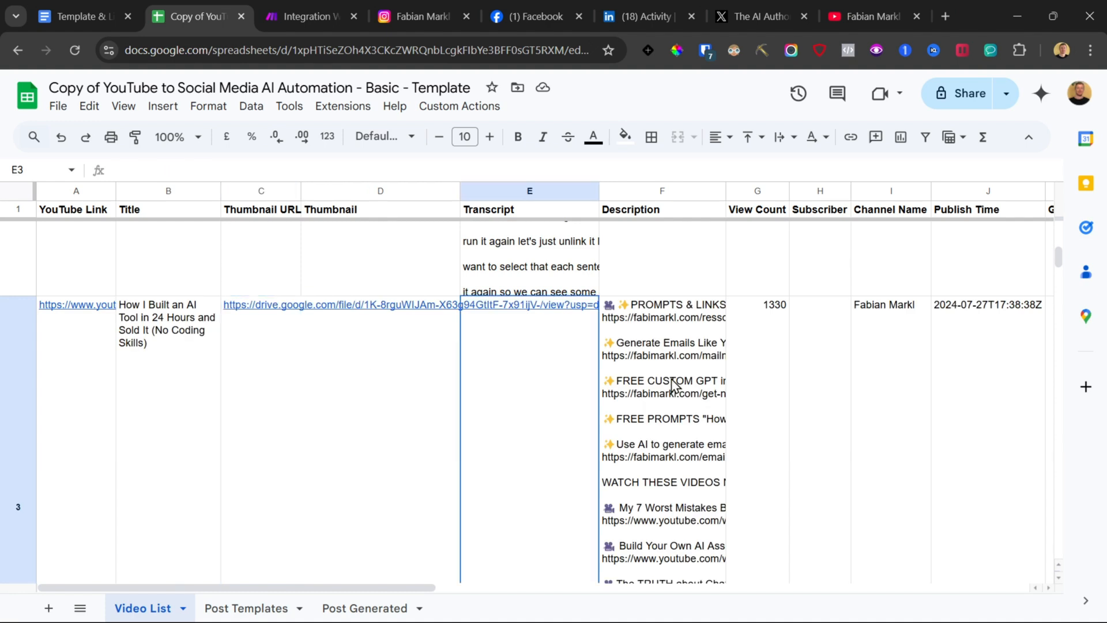
{"action": "left_click", "coordinate": [689, 344]}
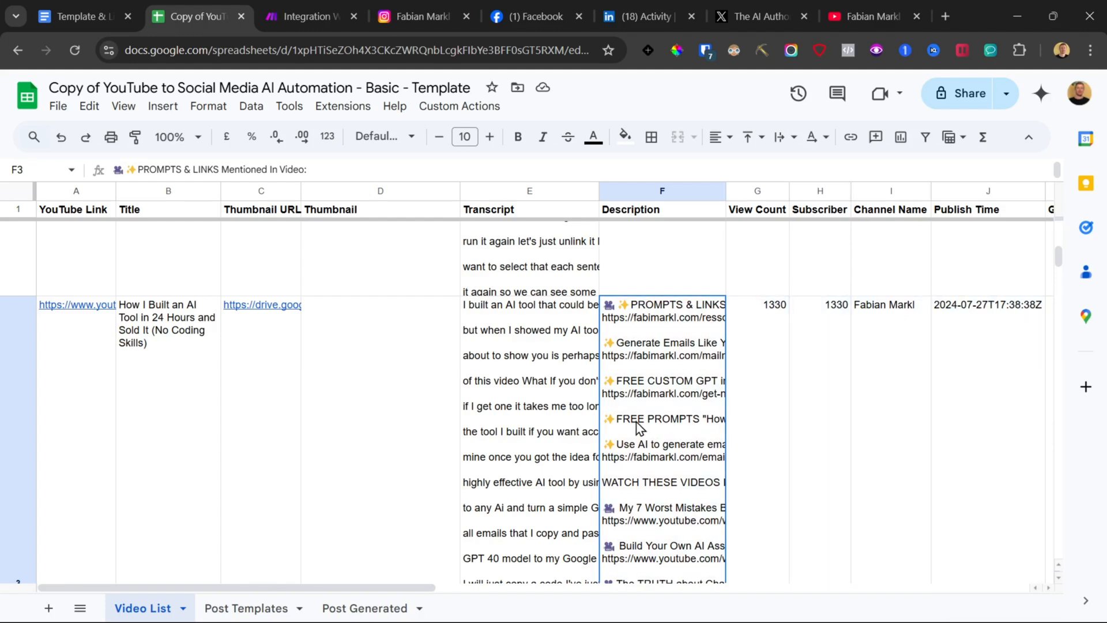
{"action": "scroll", "coordinate": [630, 427], "scroll_direction": "down", "scroll_amount": 1}
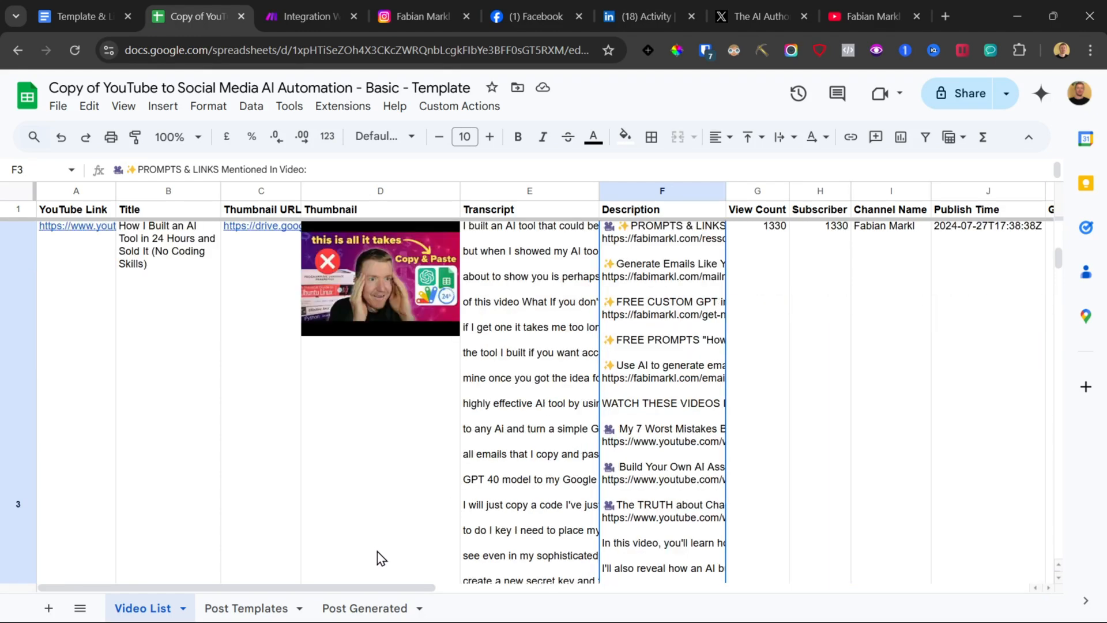
{"action": "scroll", "coordinate": [605, 414], "scroll_direction": "right", "scroll_amount": 1}
{"action": "scroll", "coordinate": [606, 415], "scroll_direction": "down", "scroll_amount": 1}
{"action": "scroll", "coordinate": [750, 357], "scroll_direction": "right", "scroll_amount": 1}
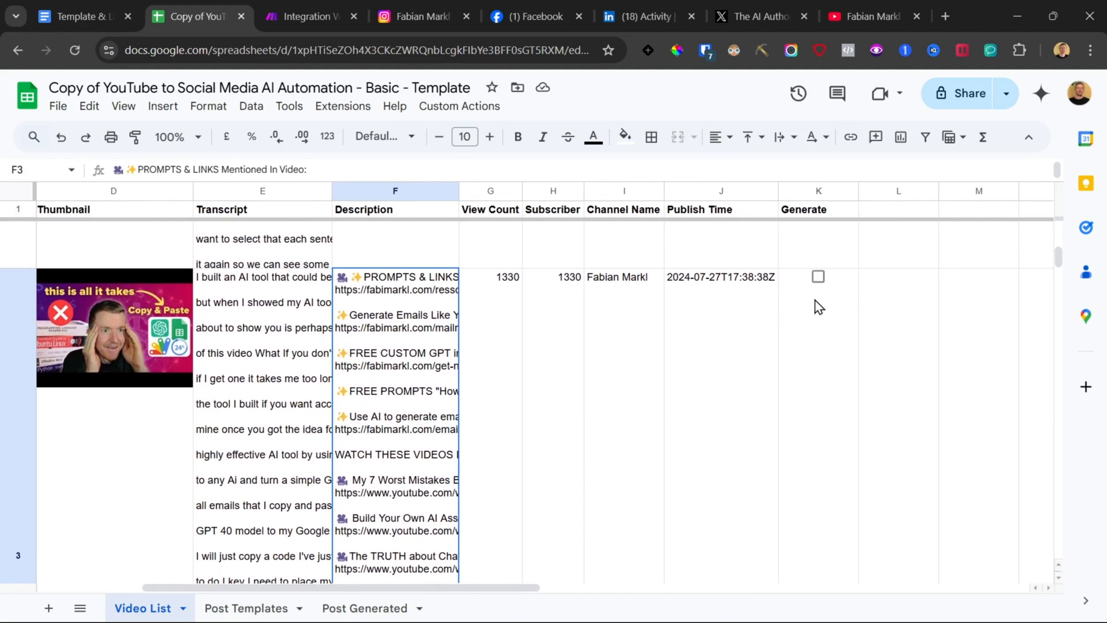
{"action": "left_click", "coordinate": [819, 278]}
Step: Check the scenario's running execution in the Make editor
{"action": "left_click", "coordinate": [312, 13]}
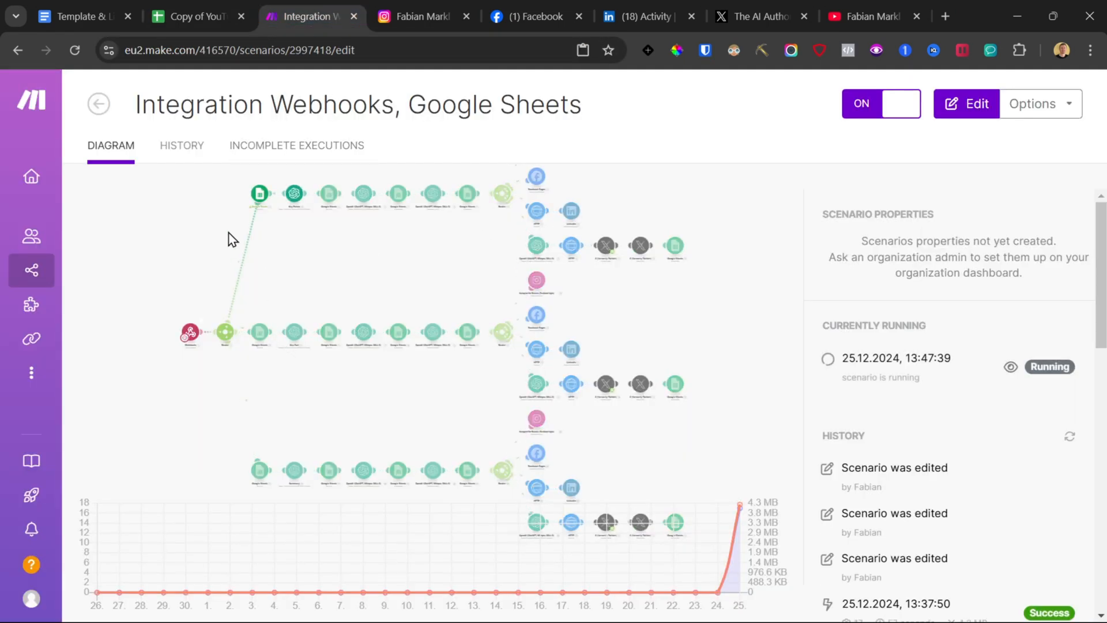
{"action": "left_click", "coordinate": [269, 497]}
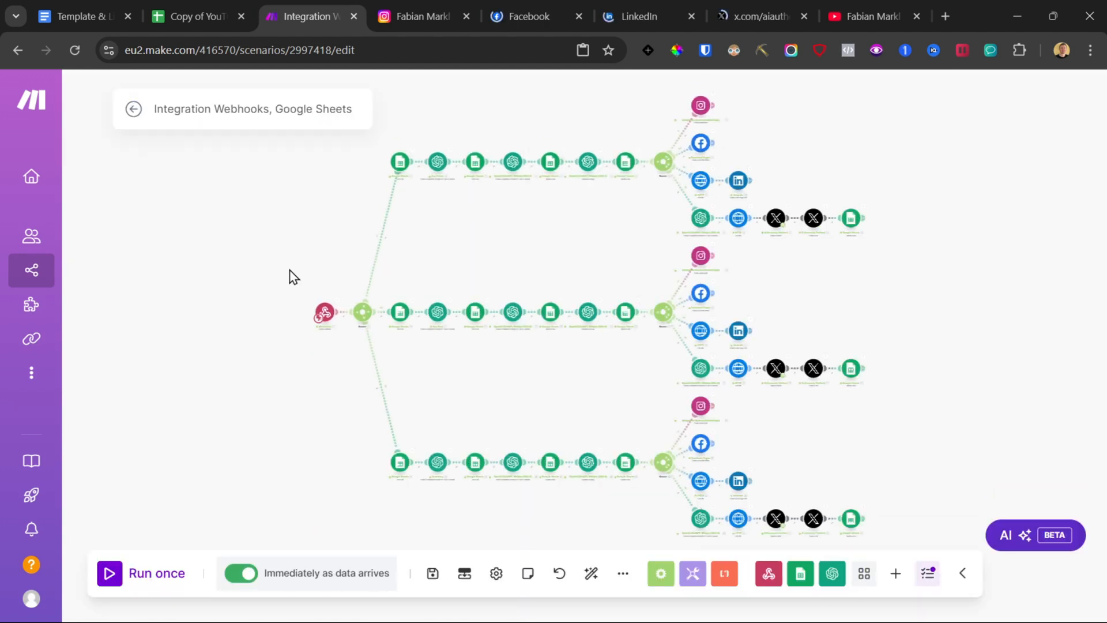
{"action": "left_click", "coordinate": [231, 9]}
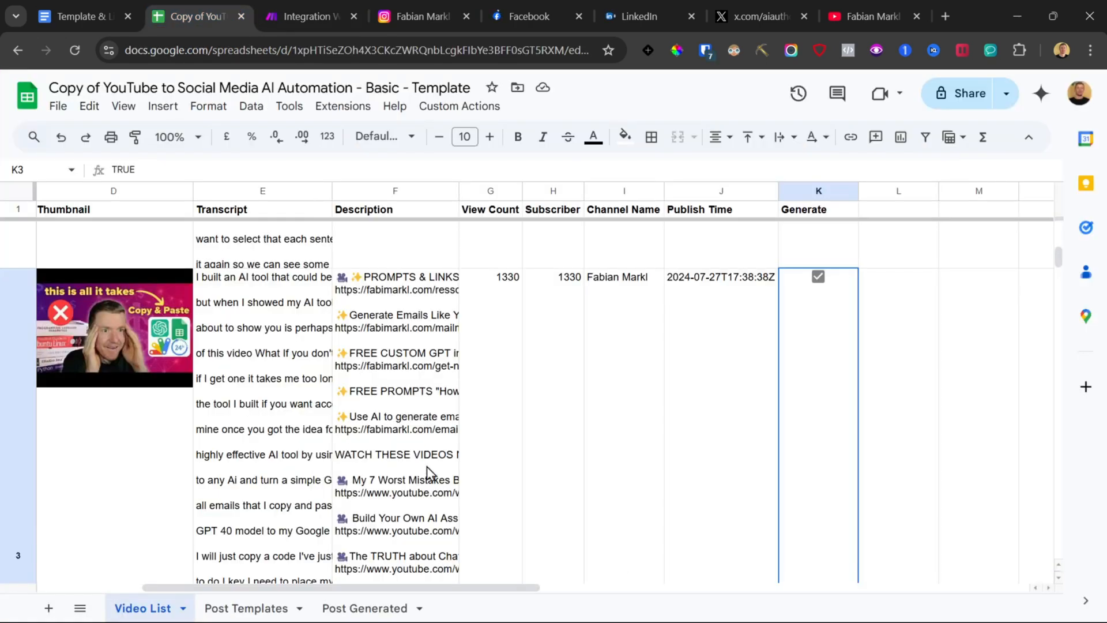
Step: Review the posts generated for the new video in the Post Generated sheet
{"action": "left_click", "coordinate": [376, 606]}
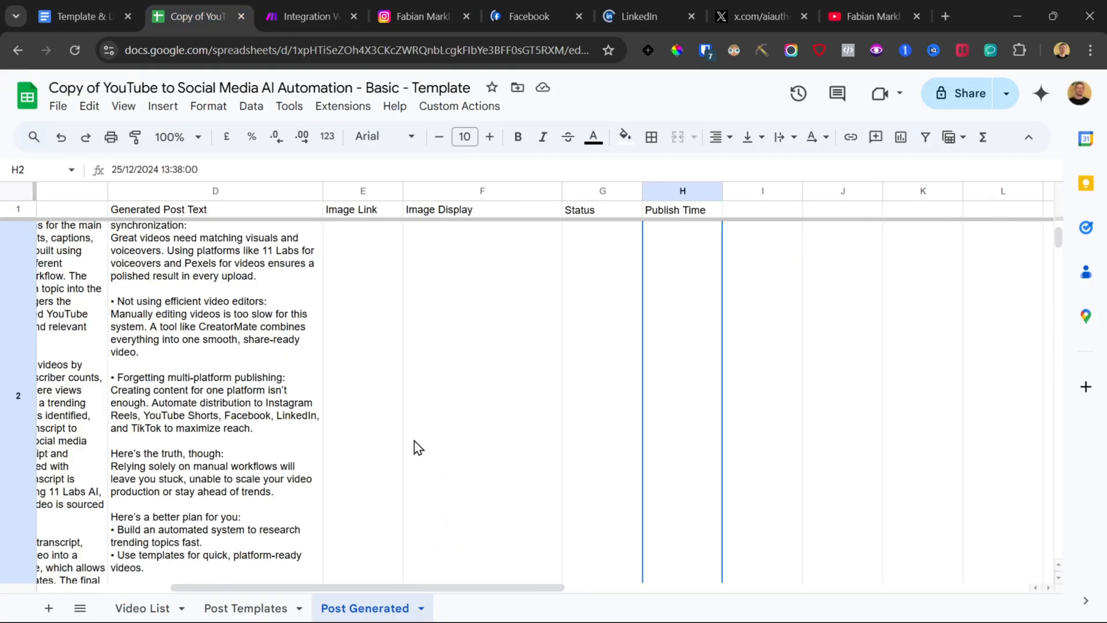
{"action": "scroll", "coordinate": [417, 447], "scroll_direction": "down", "scroll_amount": 20}
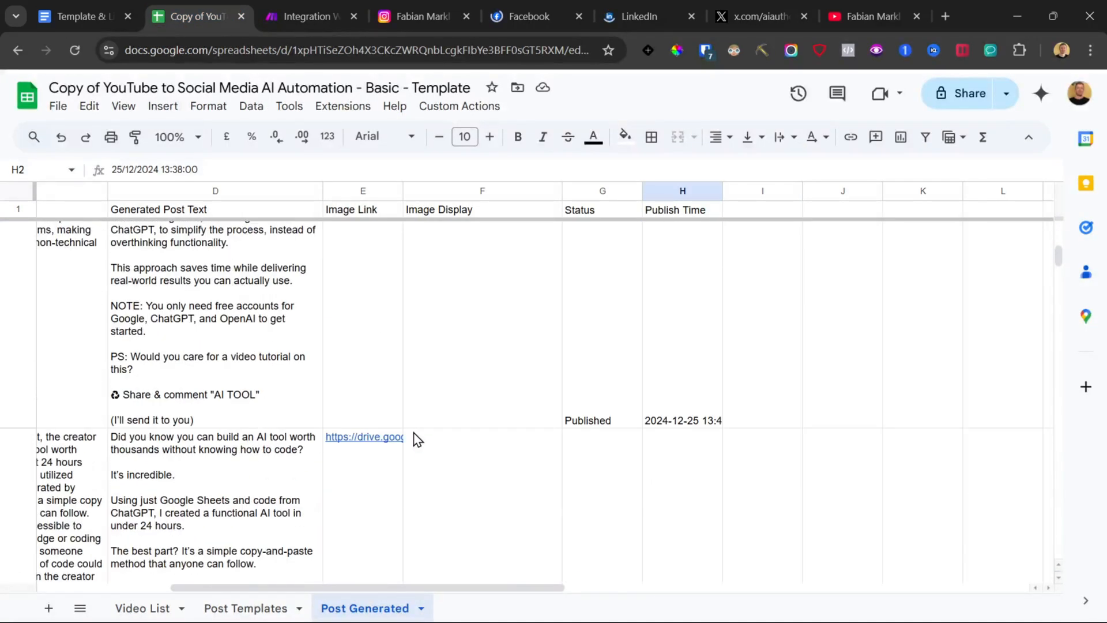
{"action": "scroll", "coordinate": [415, 438], "scroll_direction": "left", "scroll_amount": 6}
{"action": "scroll", "coordinate": [614, 426], "scroll_direction": "down", "scroll_amount": 3}
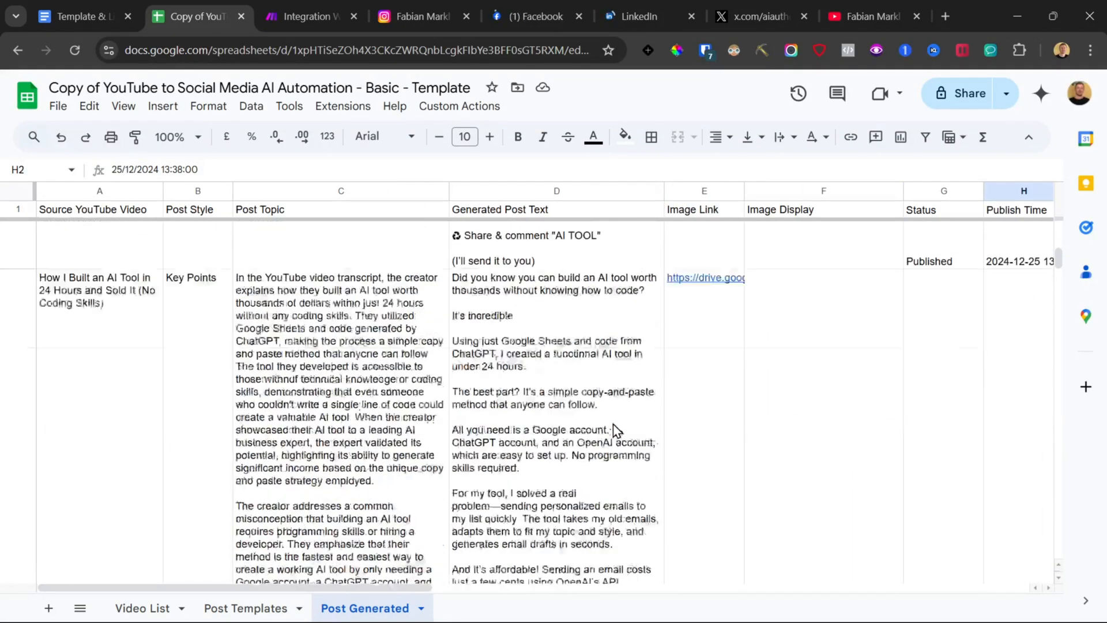
{"action": "scroll", "coordinate": [614, 428], "scroll_direction": "up", "scroll_amount": 1}
{"action": "left_click", "coordinate": [205, 405]}
{"action": "scroll", "coordinate": [729, 421], "scroll_direction": "right", "scroll_amount": 2}
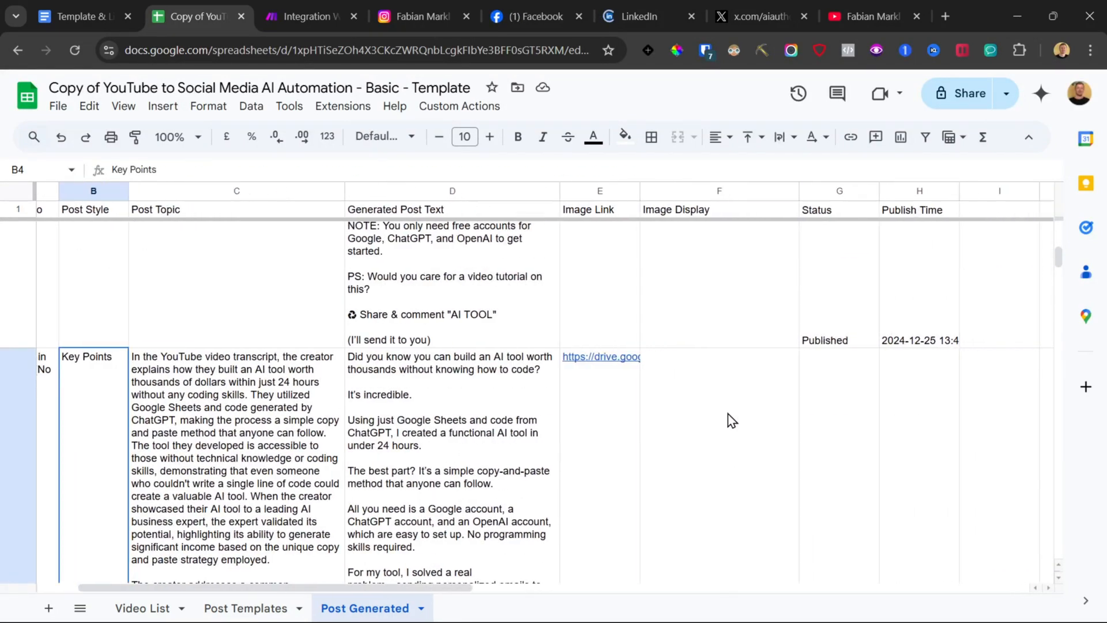
{"action": "left_click", "coordinate": [726, 424]}
{"action": "scroll", "coordinate": [720, 435], "scroll_direction": "down", "scroll_amount": 10}
{"action": "scroll", "coordinate": [714, 435], "scroll_direction": "down", "scroll_amount": 5}
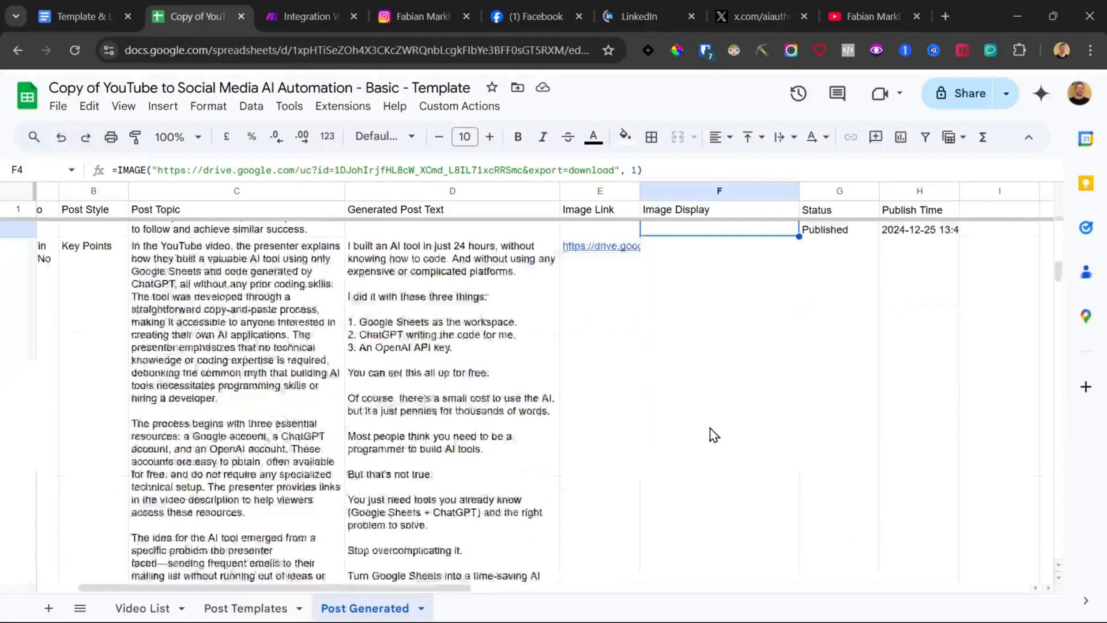
{"action": "left_click", "coordinate": [594, 372]}
{"action": "left_click", "coordinate": [122, 409]}
{"action": "scroll", "coordinate": [123, 409], "scroll_direction": "down", "scroll_amount": 10}
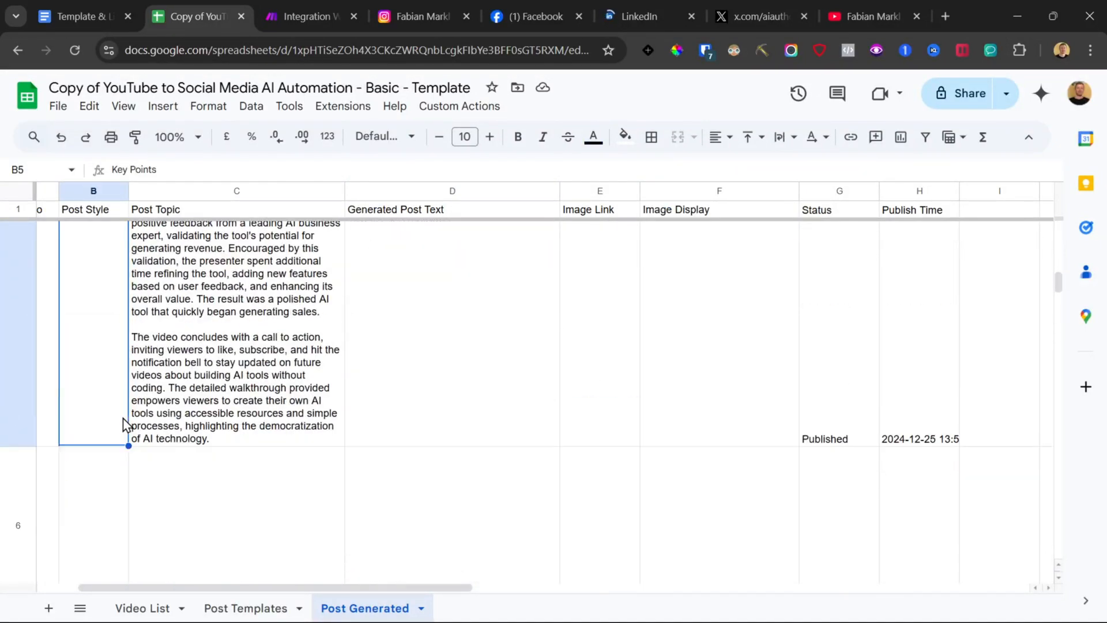
{"action": "scroll", "coordinate": [123, 424], "scroll_direction": "up", "scroll_amount": 8}
{"action": "scroll", "coordinate": [123, 432], "scroll_direction": "up", "scroll_amount": 10}
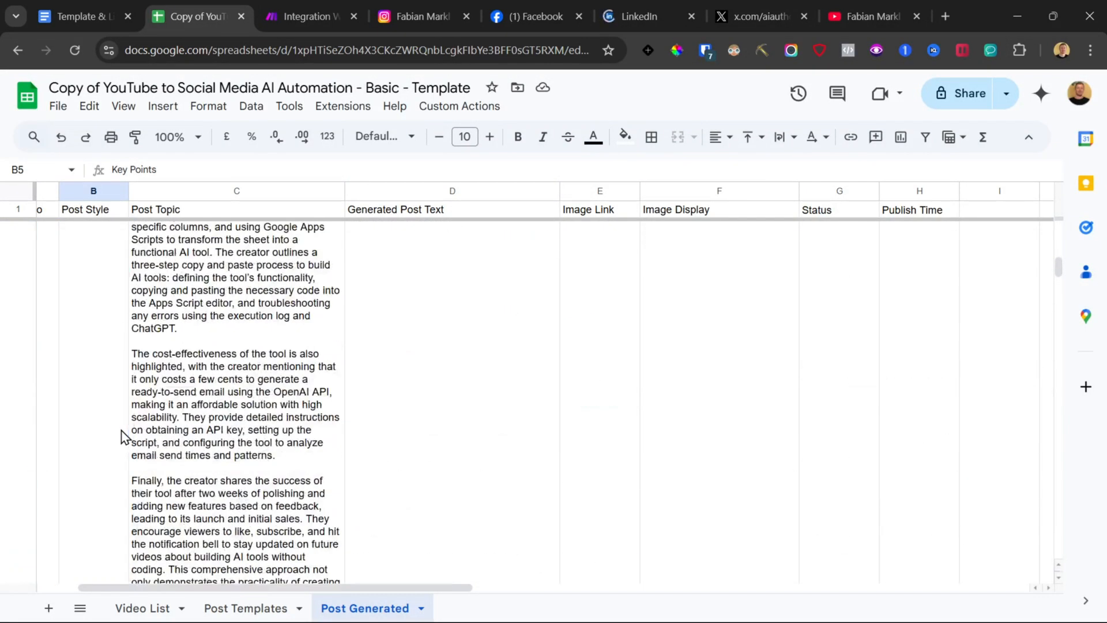
Step: Set the Post Style value to Key Facts in the Key Fact branch's Add a Row Google Sheets module
{"action": "scroll", "coordinate": [125, 442], "scroll_direction": "up", "scroll_amount": 3}
{"action": "scroll", "coordinate": [121, 444], "scroll_direction": "down", "scroll_amount": 5}
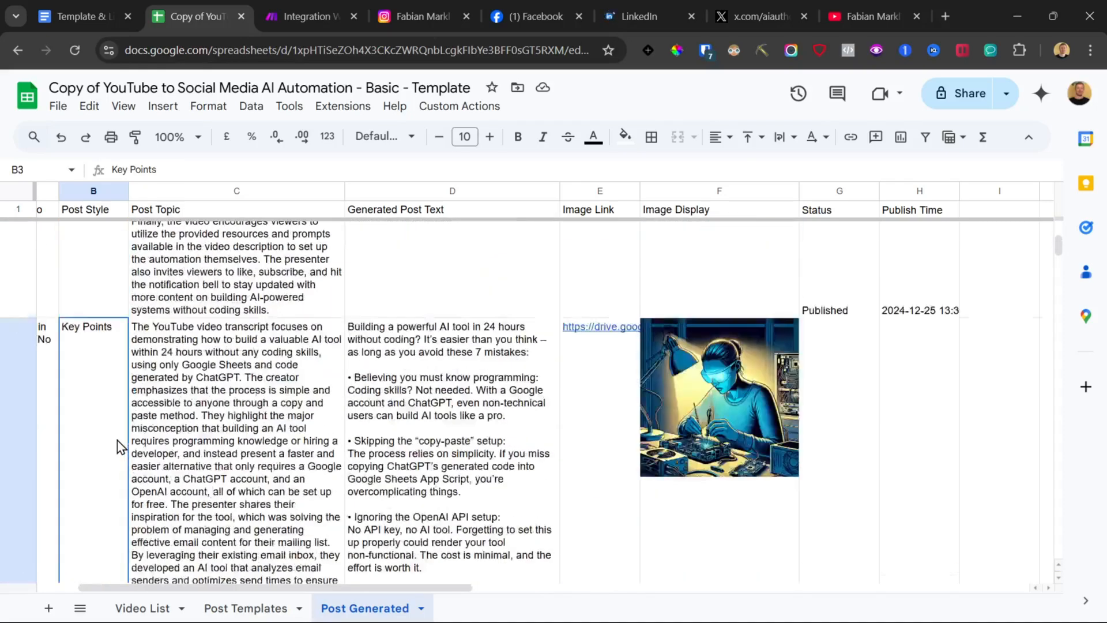
{"action": "left_click", "coordinate": [123, 450]}
{"action": "left_click", "coordinate": [312, 16]}
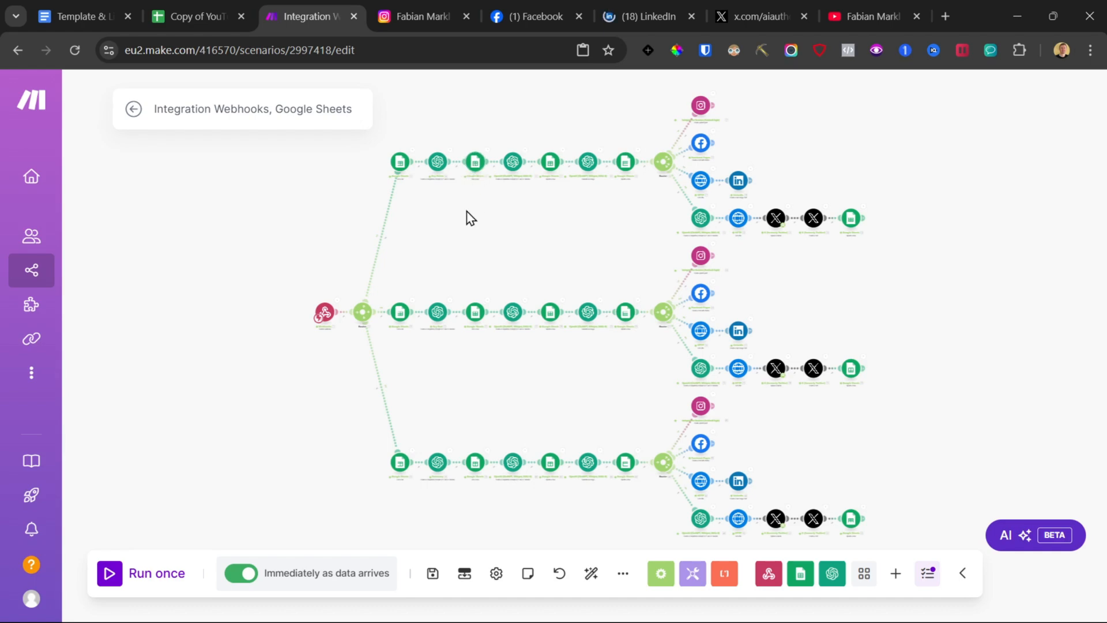
{"action": "scroll", "coordinate": [471, 218], "scroll_direction": "up", "scroll_amount": 10}
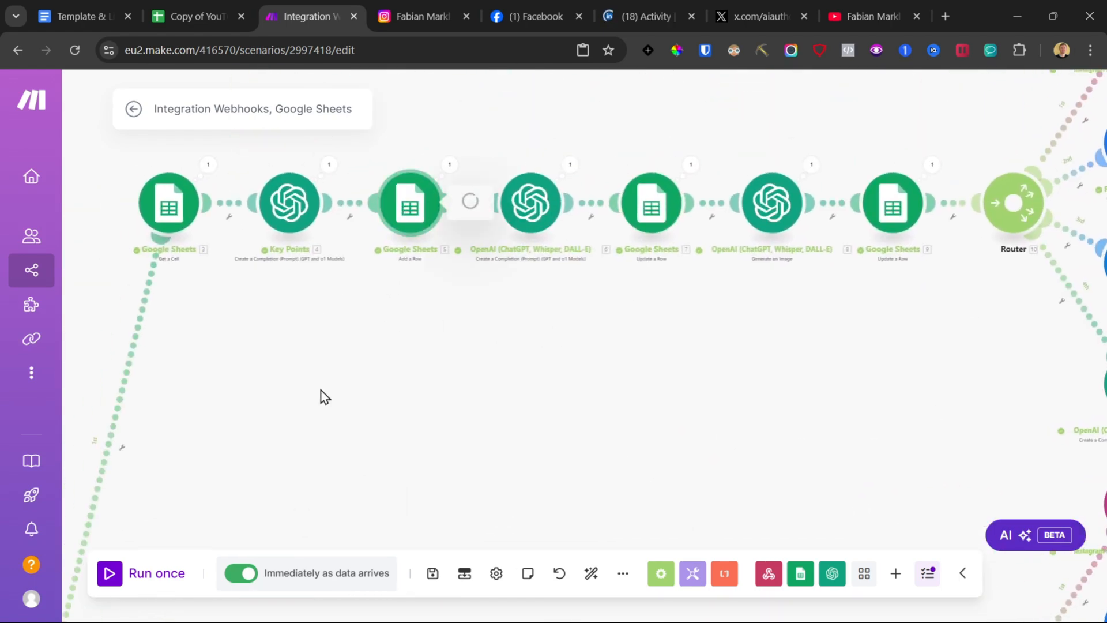
{"action": "scroll", "coordinate": [292, 378], "scroll_direction": "down", "scroll_amount": 5}
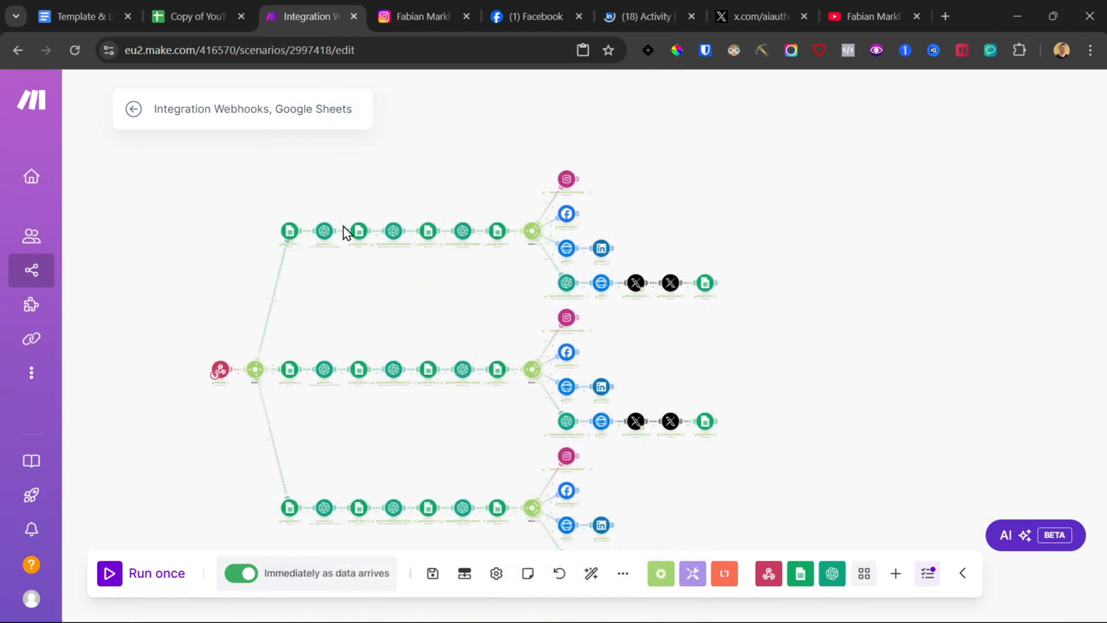
{"action": "scroll", "coordinate": [344, 232], "scroll_direction": "down", "scroll_amount": 2}
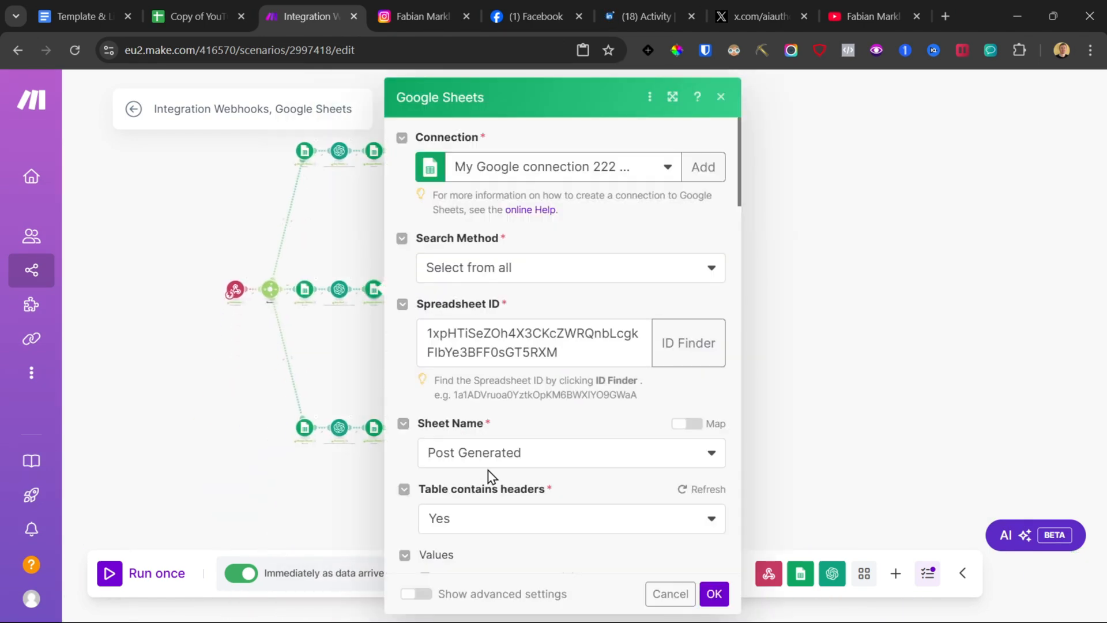
{"action": "scroll", "coordinate": [503, 421], "scroll_direction": "down", "scroll_amount": 5}
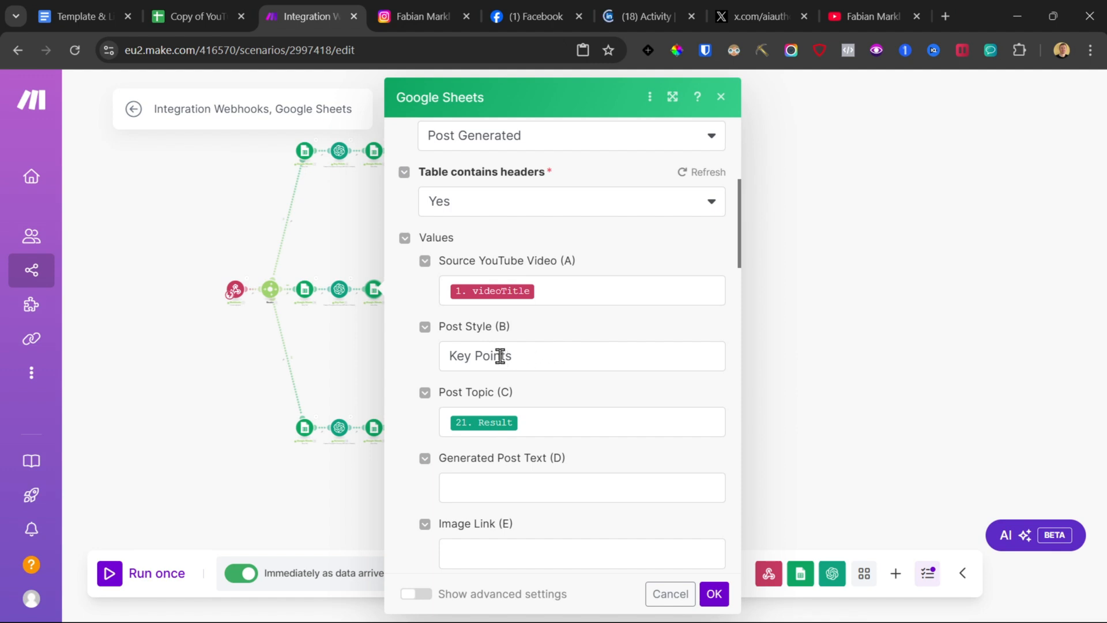
{"action": "double_click", "coordinate": [500, 356]}
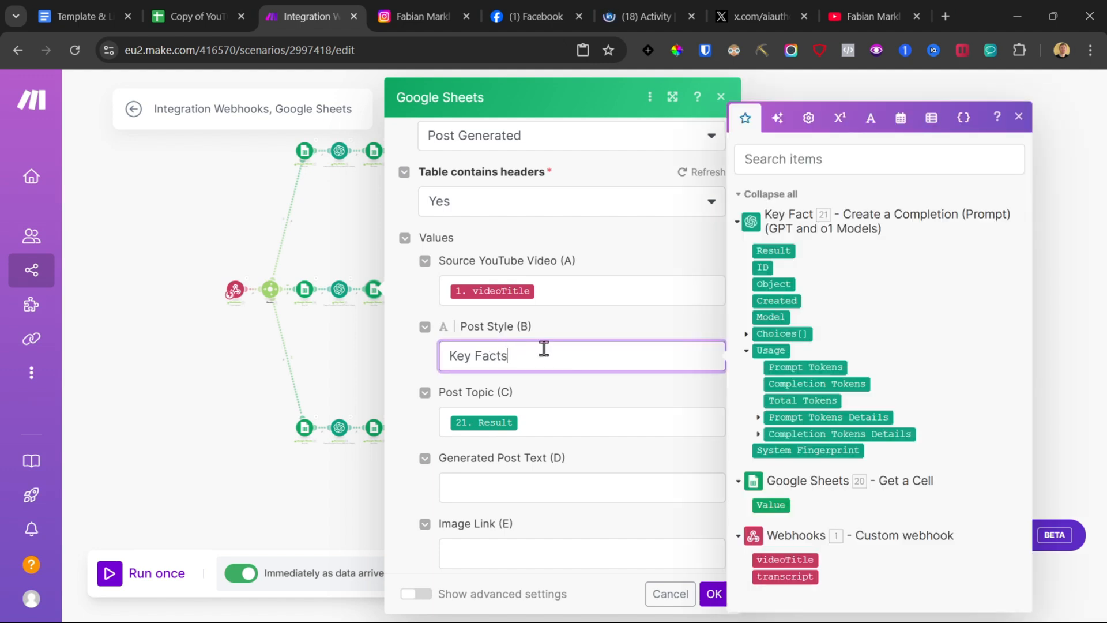
{"action": "left_click", "coordinate": [714, 600]}
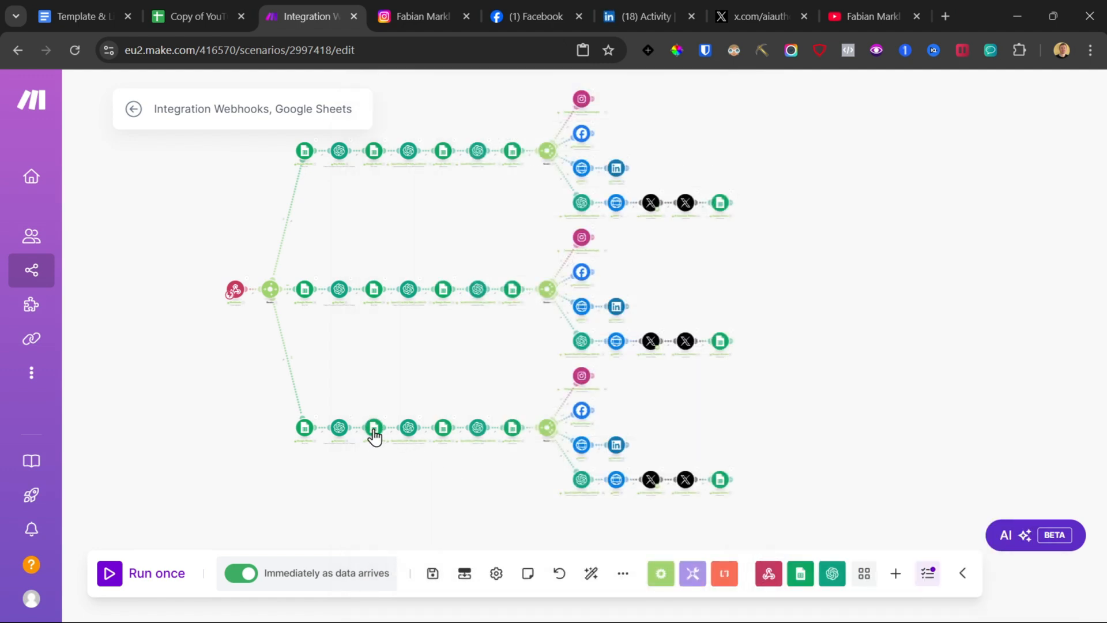
Step: Set the Post Style value to Summary in the Summary branch's Add a Row module and save the scenario
{"action": "left_click", "coordinate": [373, 430]}
{"action": "scroll", "coordinate": [501, 457], "scroll_direction": "down", "scroll_amount": 5}
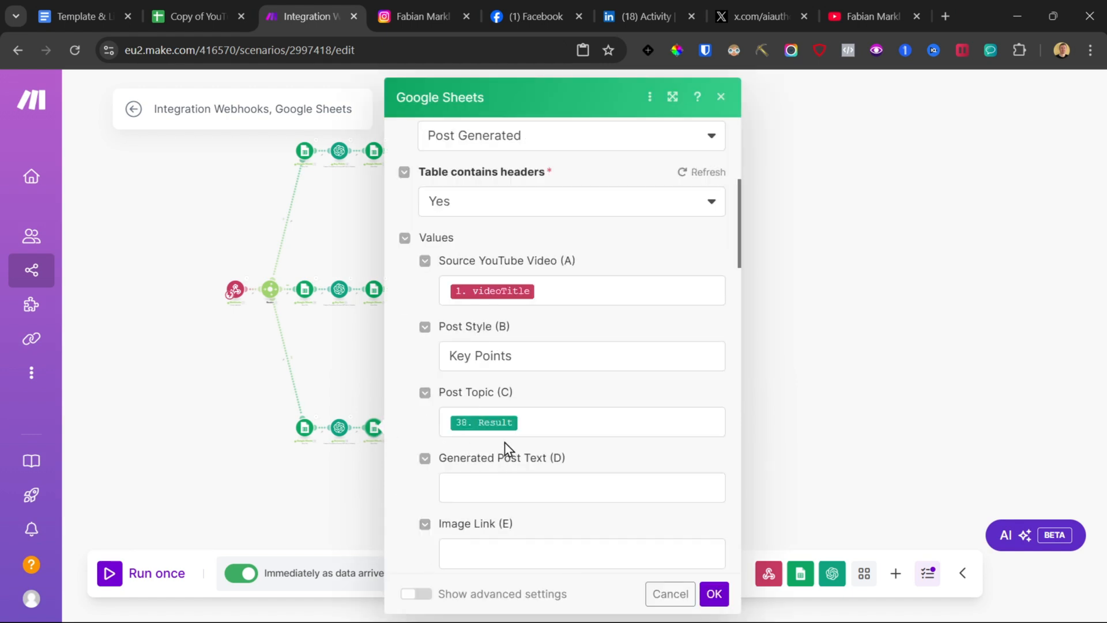
{"action": "triple_click", "coordinate": [488, 358]}
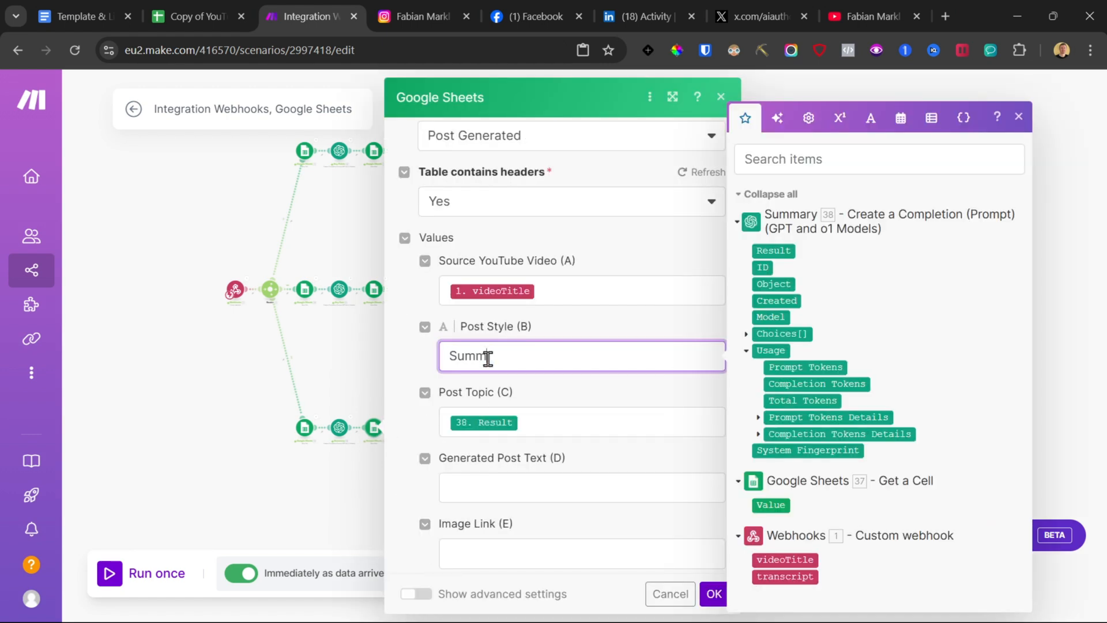
{"action": "left_click", "coordinate": [713, 594]}
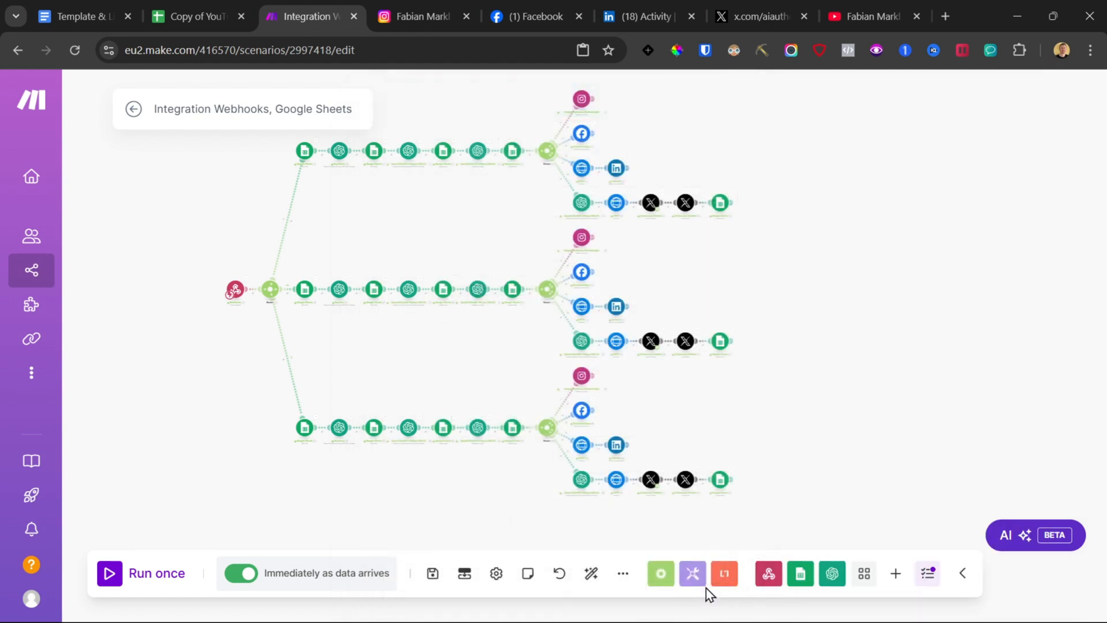
{"action": "left_click", "coordinate": [432, 577]}
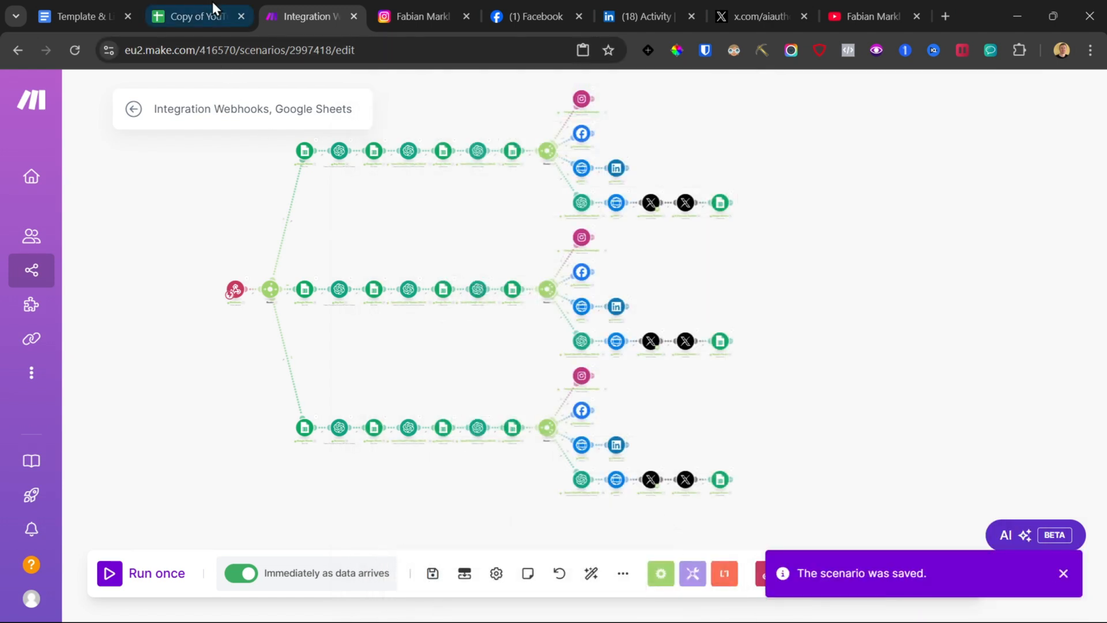
Step: Review the generated post texts and images for the new video in the Post Generated sheet
{"action": "left_click", "coordinate": [210, 15]}
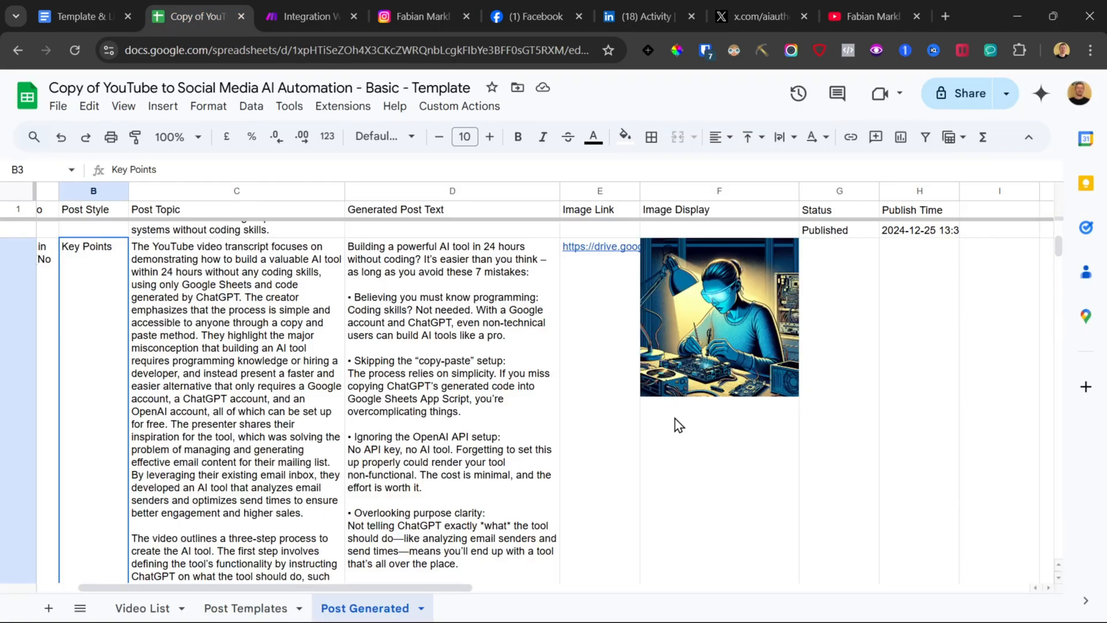
{"action": "scroll", "coordinate": [674, 421], "scroll_direction": "up", "scroll_amount": 1}
{"action": "left_click", "coordinate": [705, 420]}
{"action": "scroll", "coordinate": [672, 416], "scroll_direction": "down", "scroll_amount": 5}
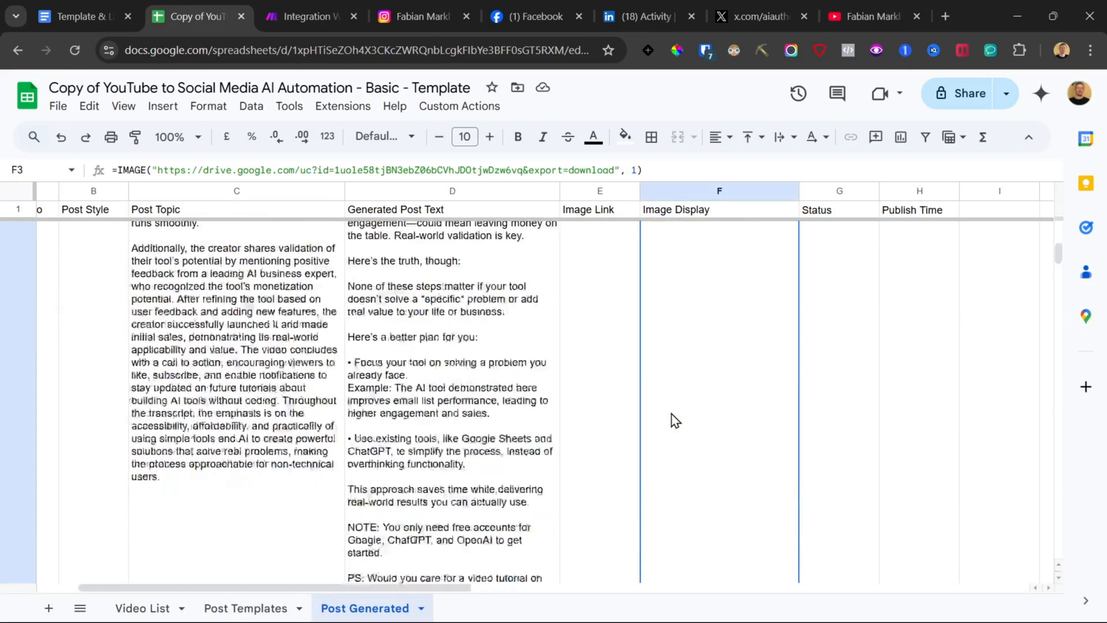
{"action": "left_click", "coordinate": [703, 372]}
{"action": "scroll", "coordinate": [704, 363], "scroll_direction": "down", "scroll_amount": 3}
{"action": "left_click", "coordinate": [703, 361]}
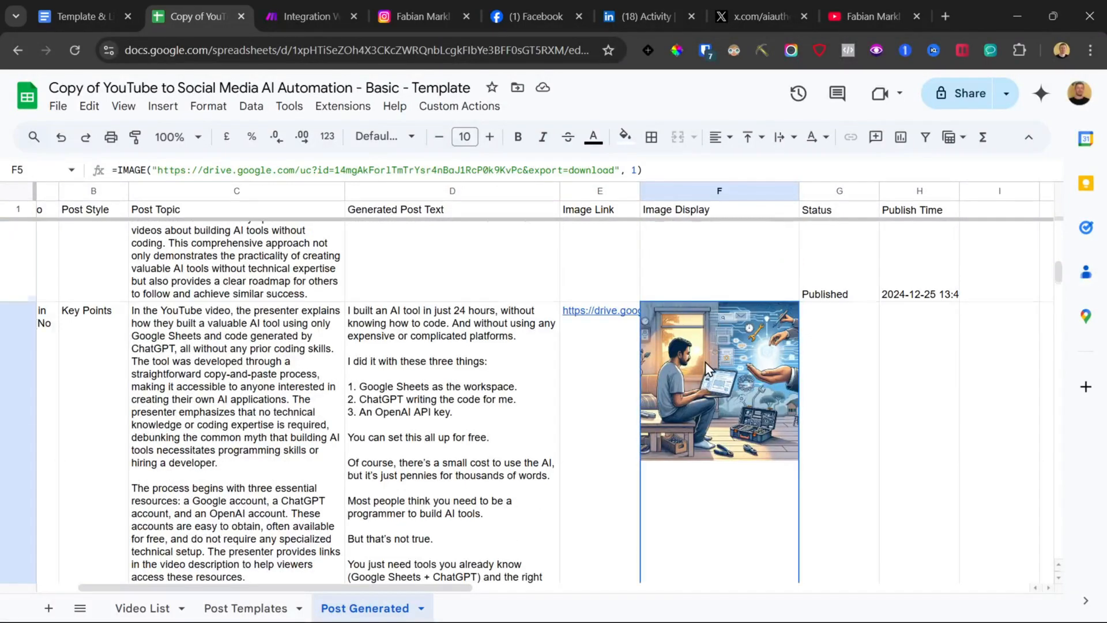
{"action": "scroll", "coordinate": [700, 371], "scroll_direction": "down", "scroll_amount": 5}
{"action": "scroll", "coordinate": [700, 371], "scroll_direction": "up", "scroll_amount": 1}
Step: Check the newly published posts on the Instagram, Facebook, LinkedIn and X profile pages
{"action": "left_click", "coordinate": [391, 2]}
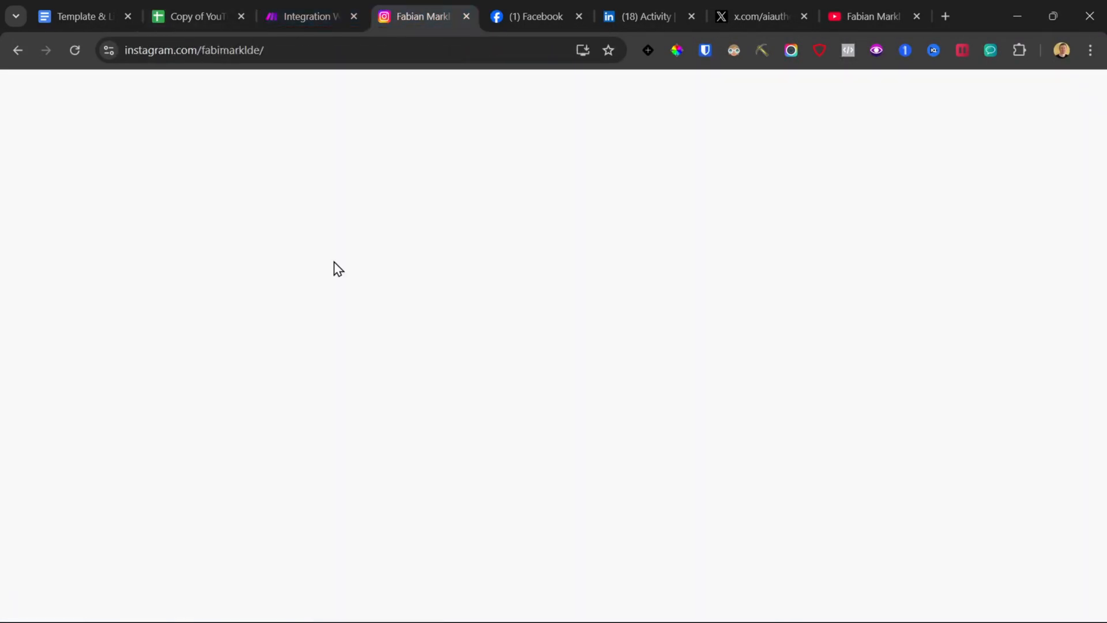
{"action": "scroll", "coordinate": [329, 237], "scroll_direction": "down", "scroll_amount": 3}
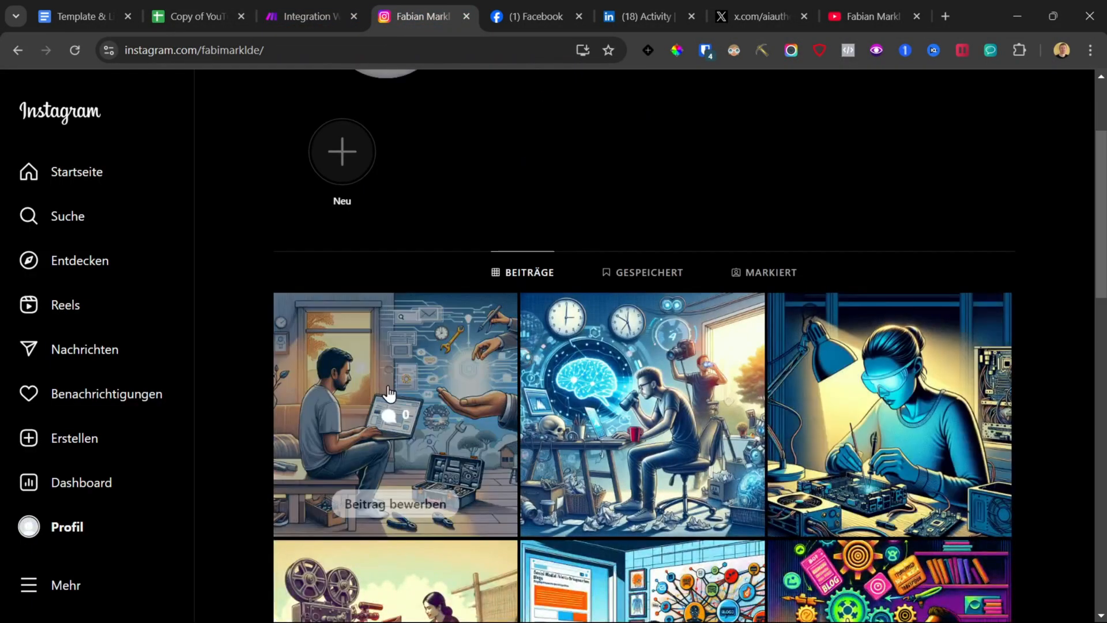
{"action": "left_click", "coordinate": [340, 444]}
{"action": "left_click", "coordinate": [517, 3]}
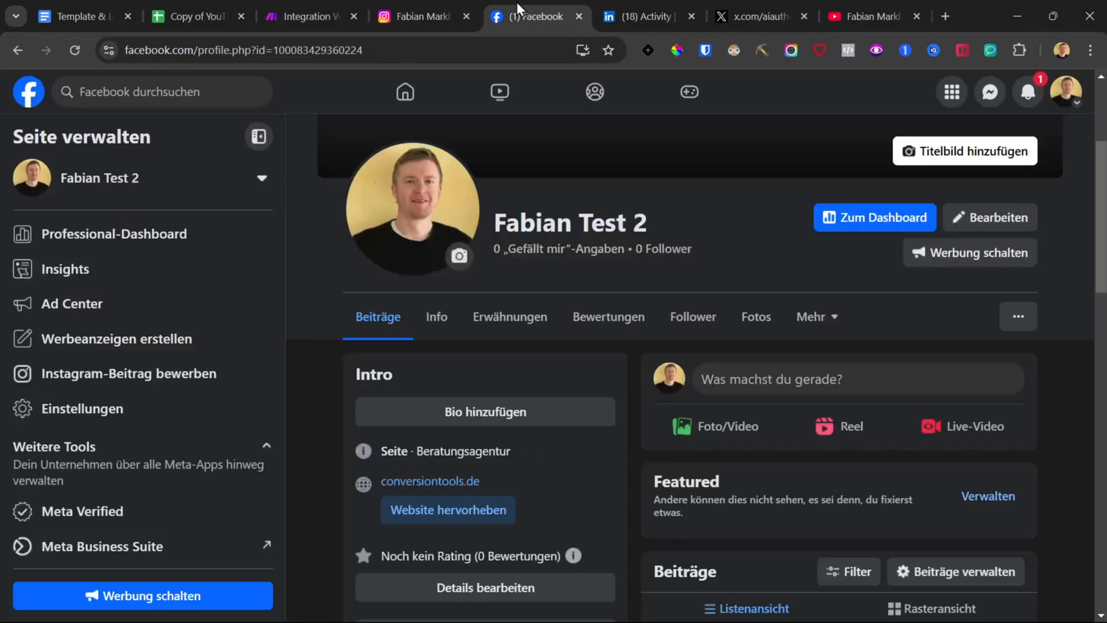
{"action": "scroll", "coordinate": [658, 424], "scroll_direction": "down", "scroll_amount": 6}
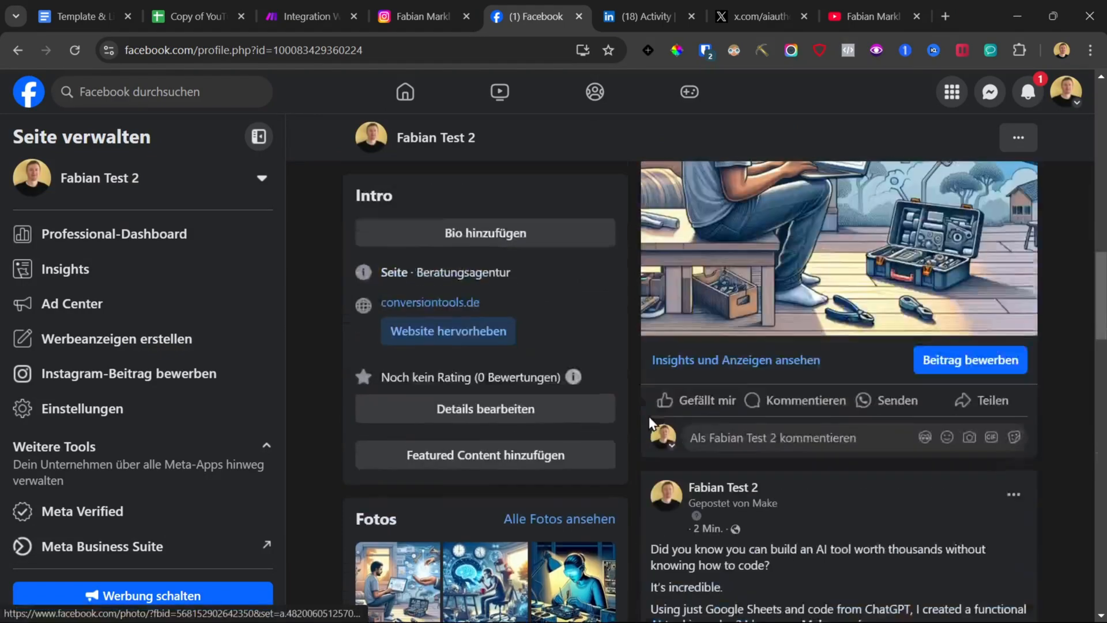
{"action": "scroll", "coordinate": [650, 416], "scroll_direction": "down", "scroll_amount": 13}
{"action": "left_click", "coordinate": [607, 3]}
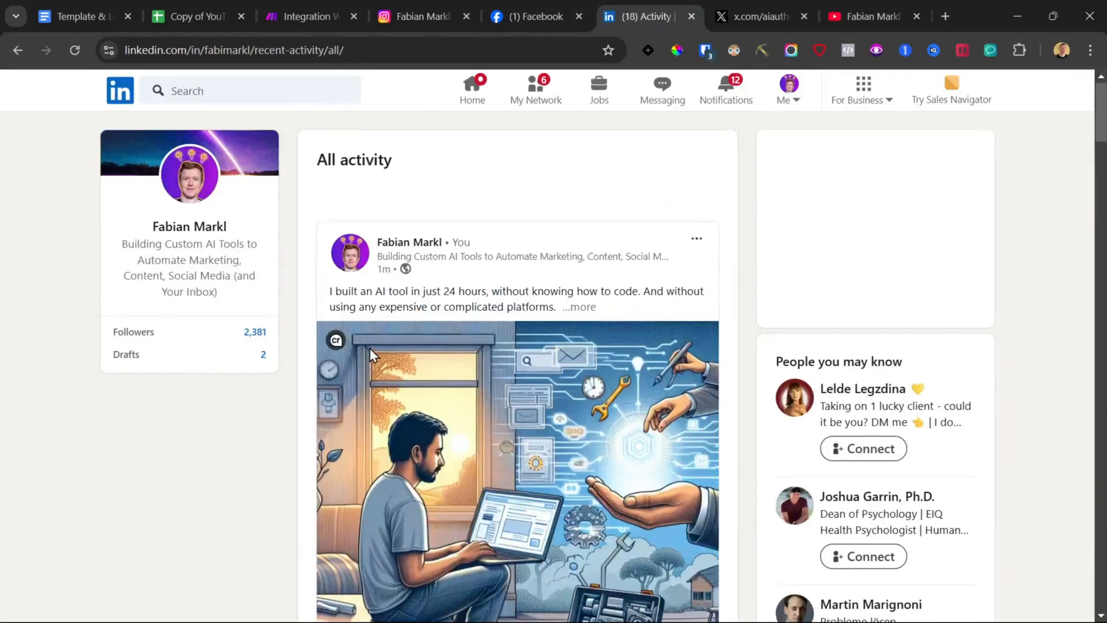
{"action": "scroll", "coordinate": [369, 348], "scroll_direction": "down", "scroll_amount": 10}
{"action": "left_click", "coordinate": [787, 3]}
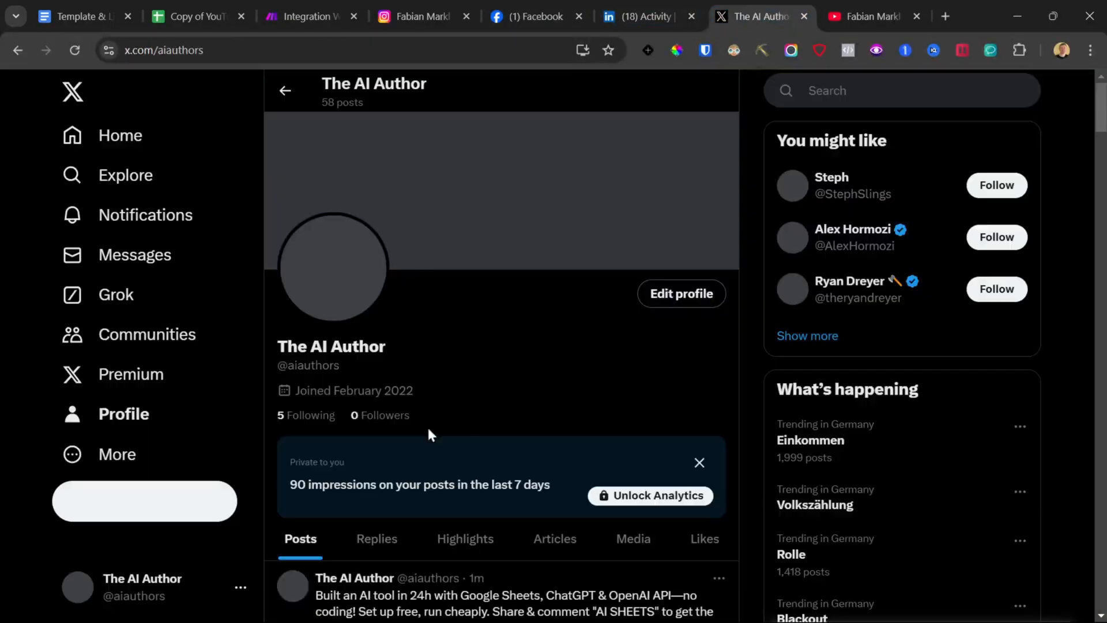
{"action": "scroll", "coordinate": [416, 404], "scroll_direction": "down", "scroll_amount": 15}
{"action": "scroll", "coordinate": [407, 393], "scroll_direction": "down", "scroll_amount": 5}
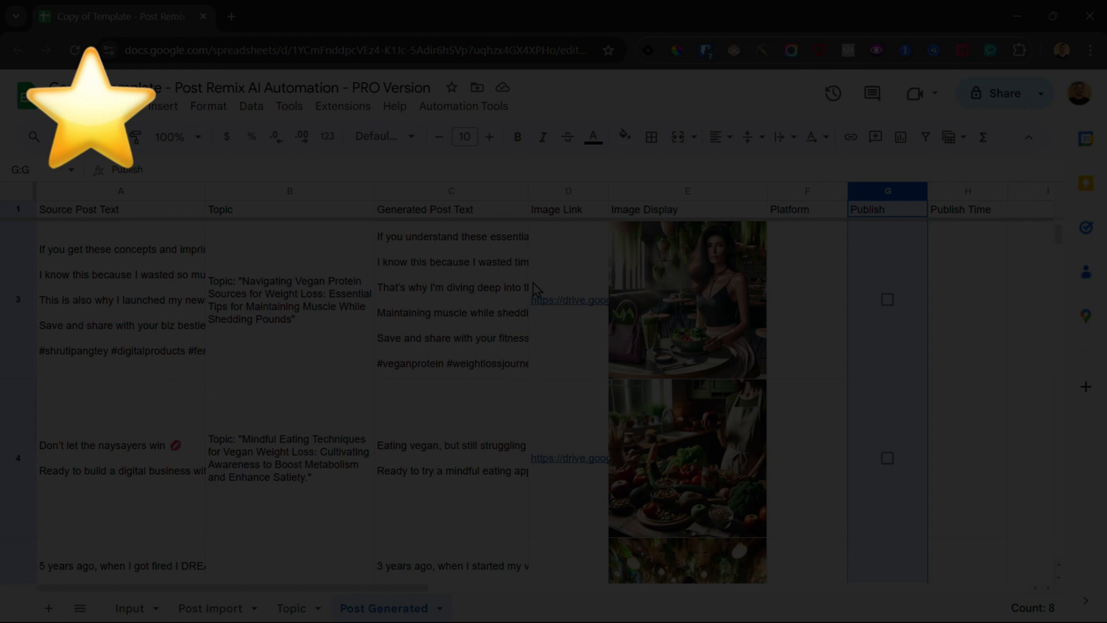
Step: Tick the Publish checkboxes for rows 2 to 4 in the PRO Version Post Generated sheet
{"action": "scroll", "coordinate": [533, 282], "scroll_direction": "down", "scroll_amount": 4}
{"action": "left_click", "coordinate": [657, 196]}
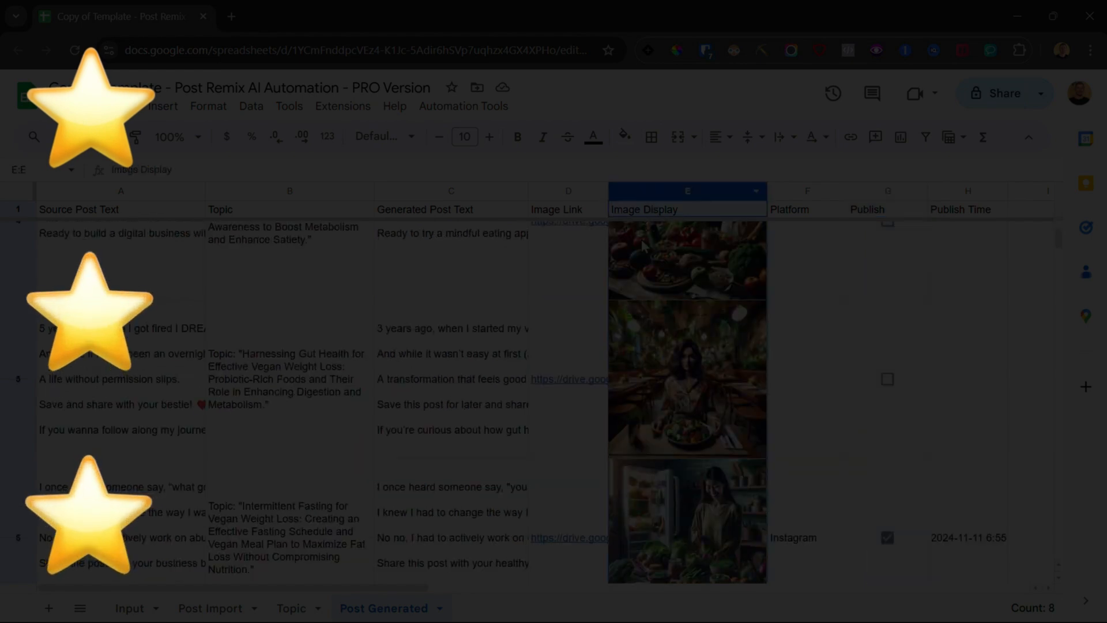
{"action": "scroll", "coordinate": [663, 248], "scroll_direction": "down", "scroll_amount": 4}
{"action": "left_click", "coordinate": [807, 191]}
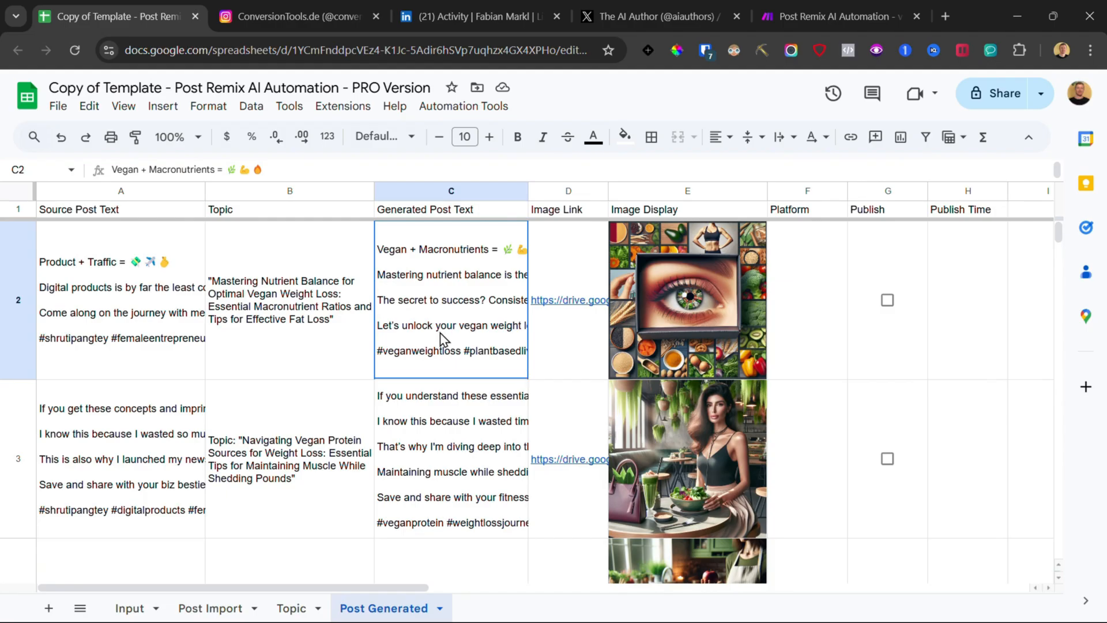
{"action": "left_click", "coordinate": [888, 300]}
{"action": "scroll", "coordinate": [494, 403], "scroll_direction": "down", "scroll_amount": 3}
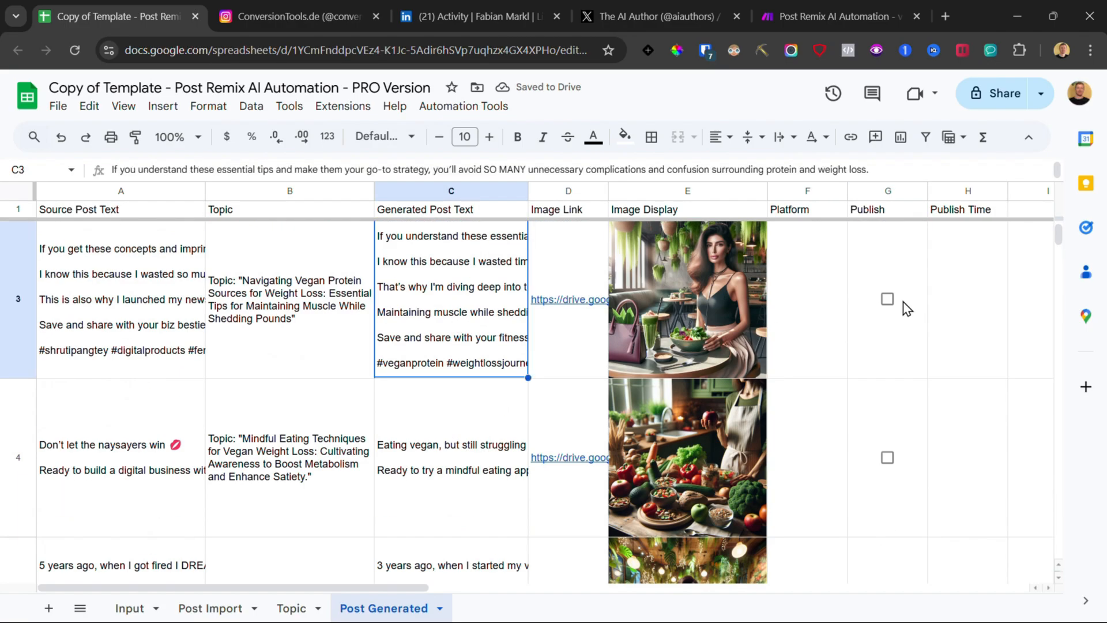
{"action": "left_click", "coordinate": [889, 299]}
{"action": "scroll", "coordinate": [518, 345], "scroll_direction": "down", "scroll_amount": 3}
{"action": "left_click", "coordinate": [517, 345]}
{"action": "left_click", "coordinate": [888, 298]}
Step: Edit row 5's generated post text to start with 10 years and insert weight loss after vegan
{"action": "scroll", "coordinate": [887, 298], "scroll_direction": "down", "scroll_amount": 3}
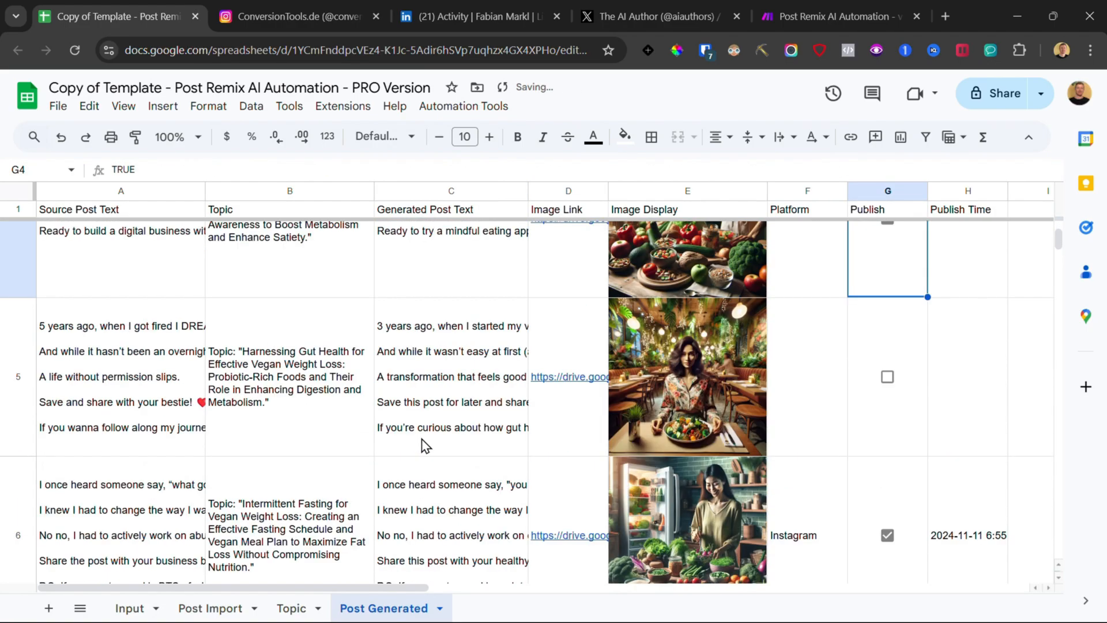
{"action": "double_click", "coordinate": [378, 317]}
{"action": "type", "text": "10"}
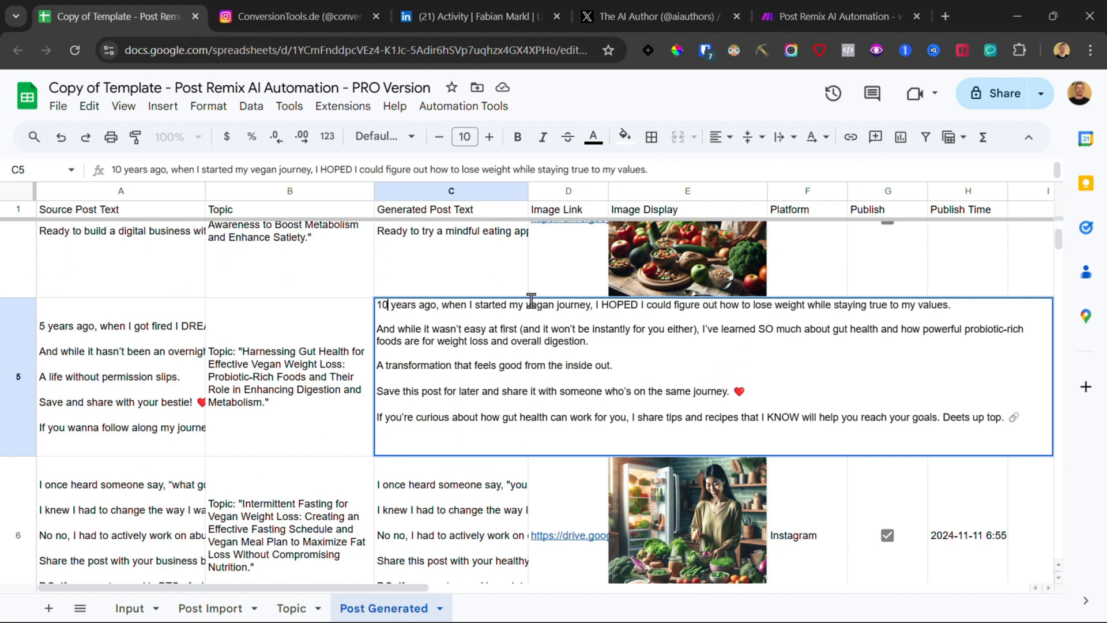
{"action": "type", "text": " weight loss"}
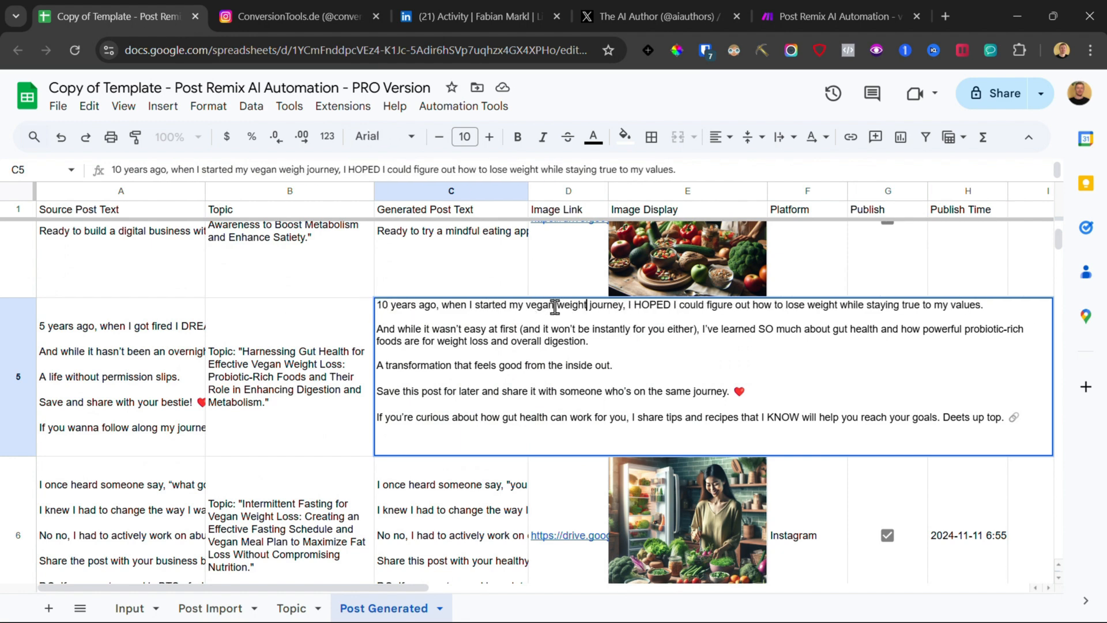
{"action": "key", "text": "Return"}
Step: Enter Instagram, LinkedIn, Twitter as the platforms in row 8's Platform cell
{"action": "key", "text": "Up"}
{"action": "left_click", "coordinate": [888, 345]}
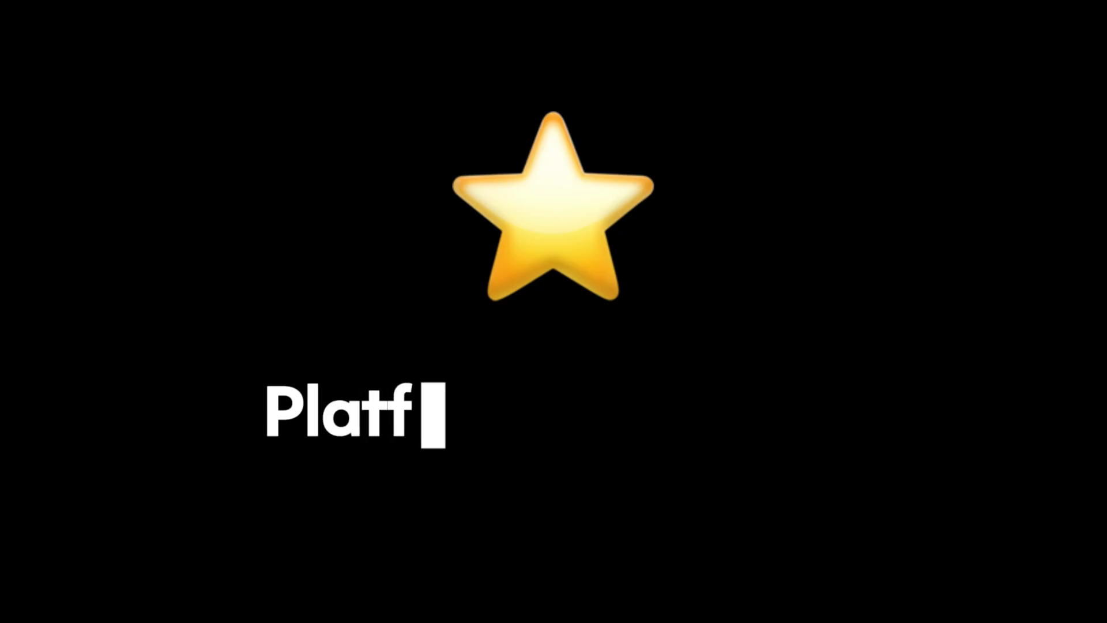
{"action": "type", "text": "nstagram, LinkedIn, Twi"}
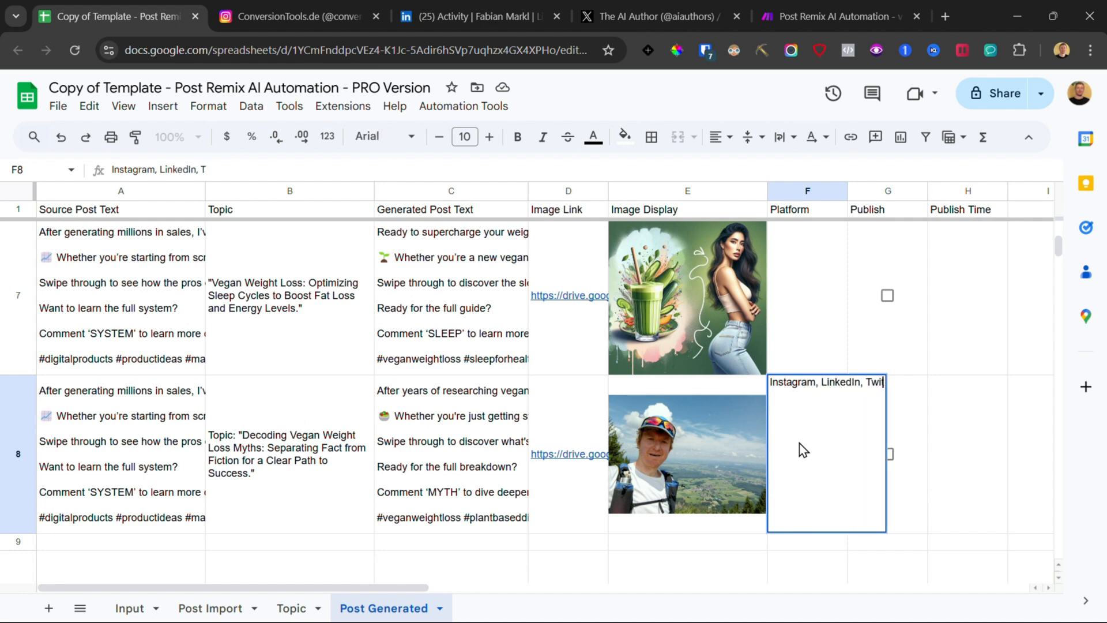
{"action": "type", "text": "tter"}
{"action": "key", "text": "Return"}
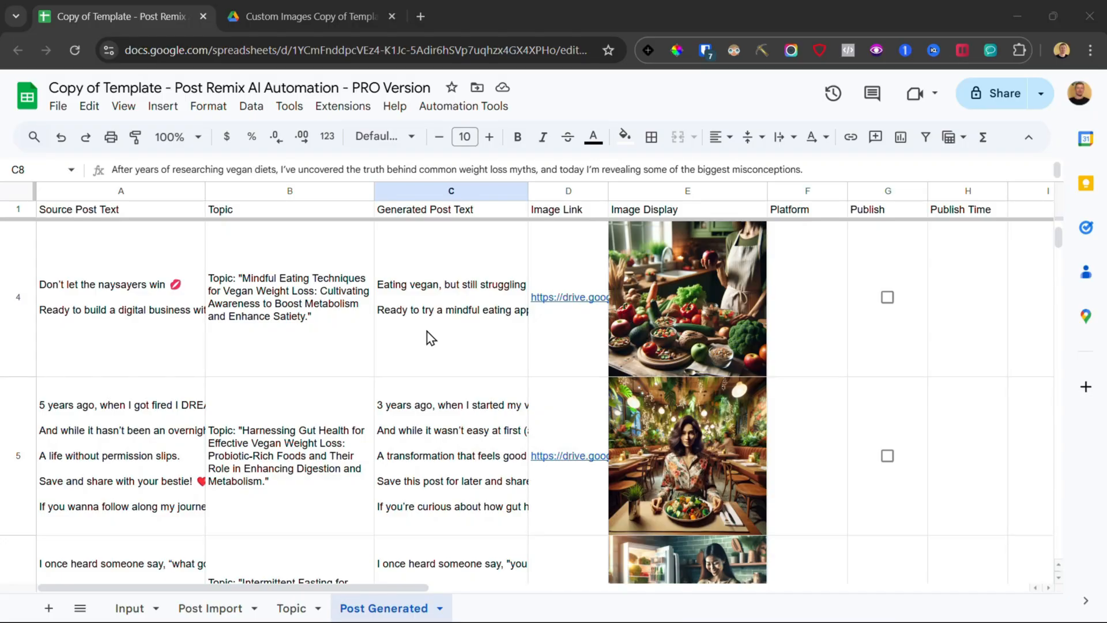
{"action": "scroll", "coordinate": [378, 326], "scroll_direction": "down", "scroll_amount": 6}
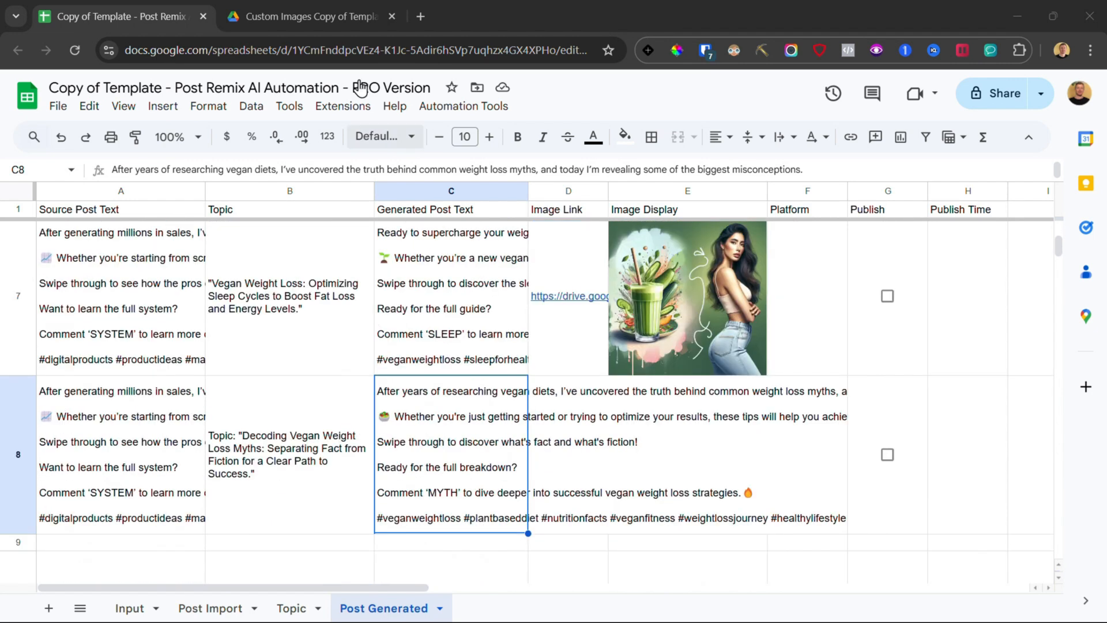
{"action": "left_click", "coordinate": [574, 433]}
{"action": "key", "text": "ctrl+v"}
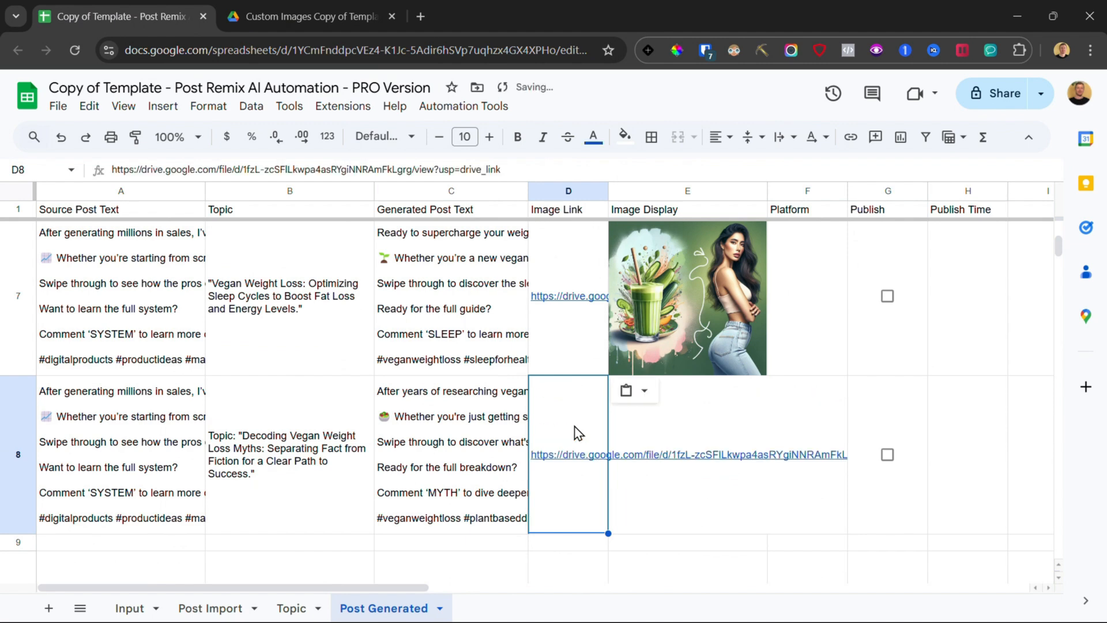
{"action": "left_click", "coordinate": [470, 441]}
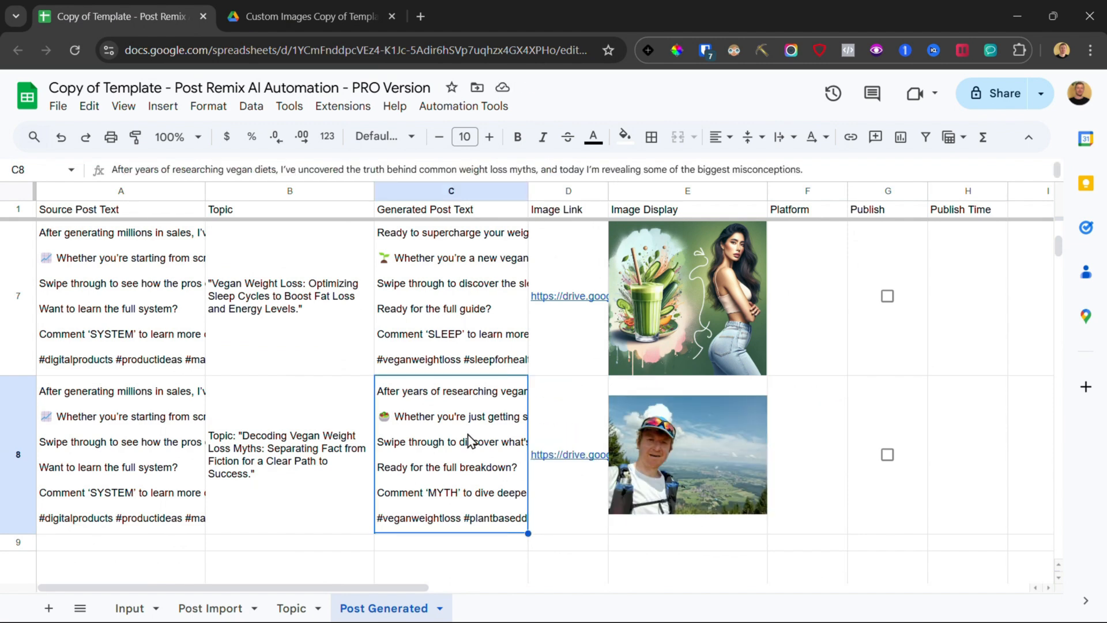